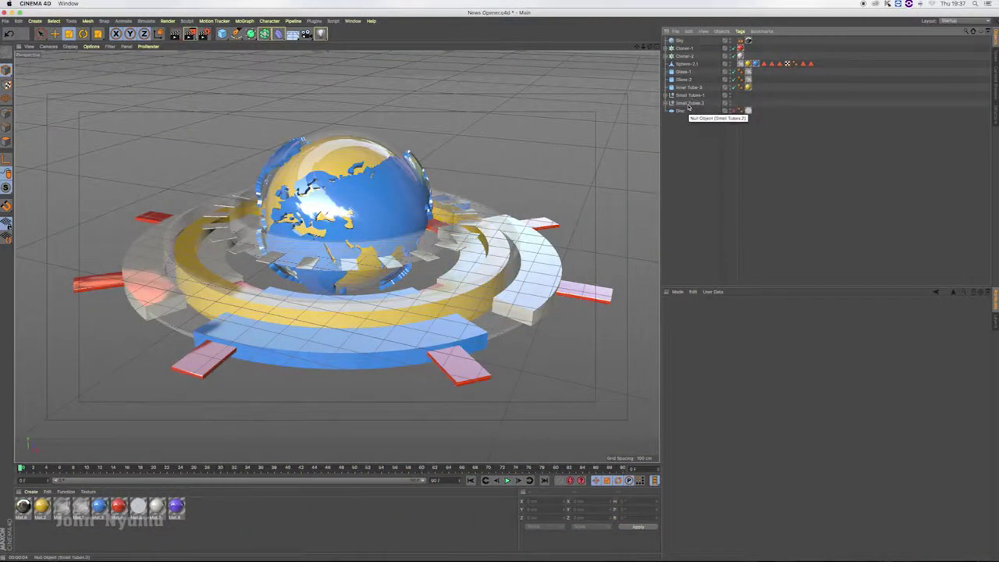
Step: Try lifting the Small Tubes-2 rings high above the globe, preview renders, then undo the raise
{"action": "left_click", "coordinate": [688, 104]}
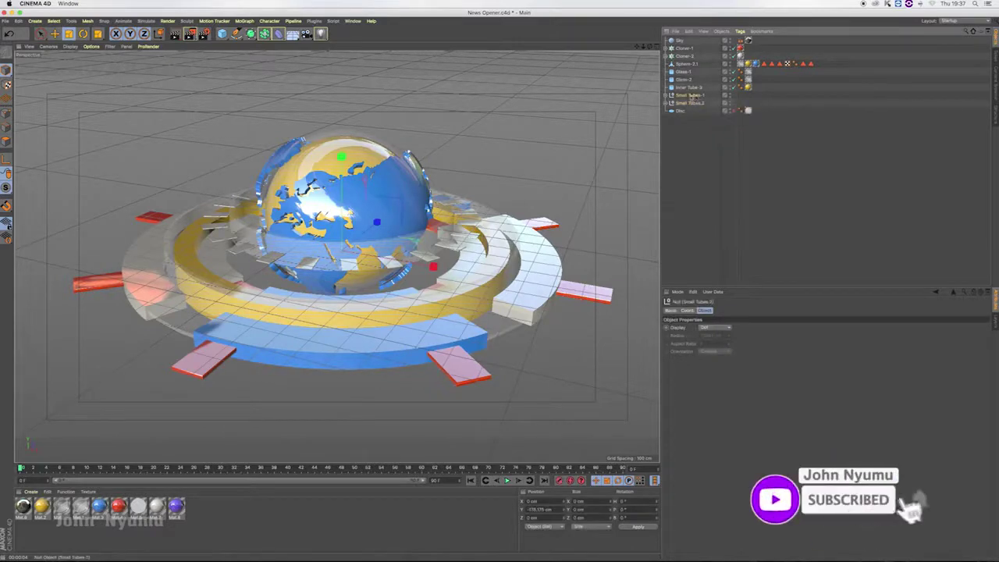
{"action": "left_click_drag", "start_coordinate": [341, 157], "coordinate": [341, 15]}
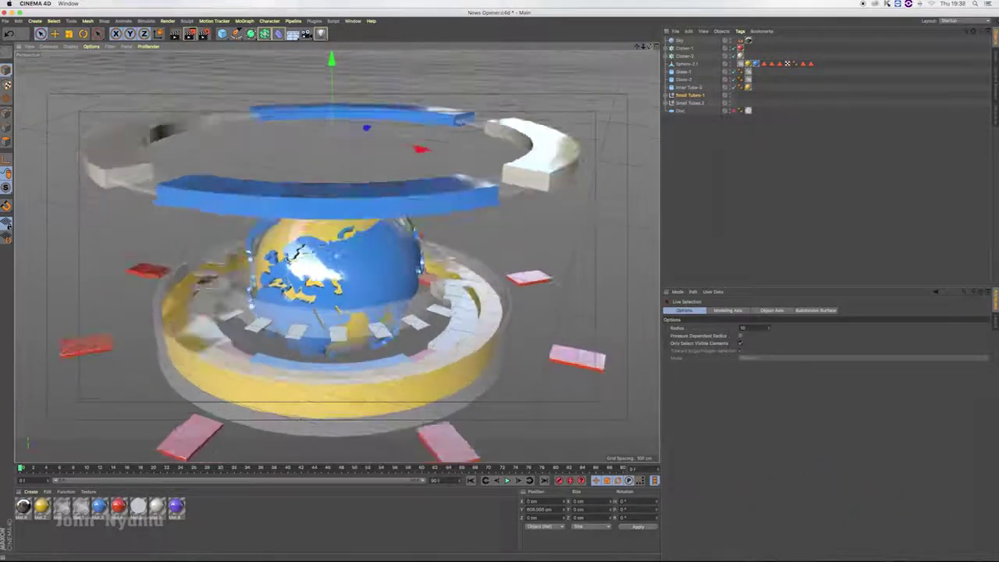
{"action": "left_click_drag", "start_coordinate": [333, 74], "coordinate": [338, 55]}
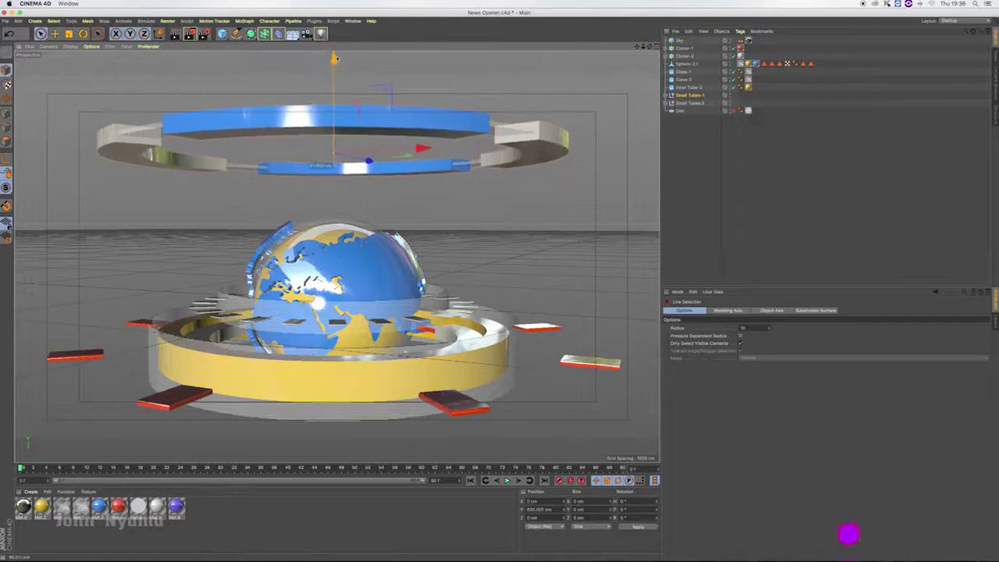
{"action": "key", "text": "alt+r"}
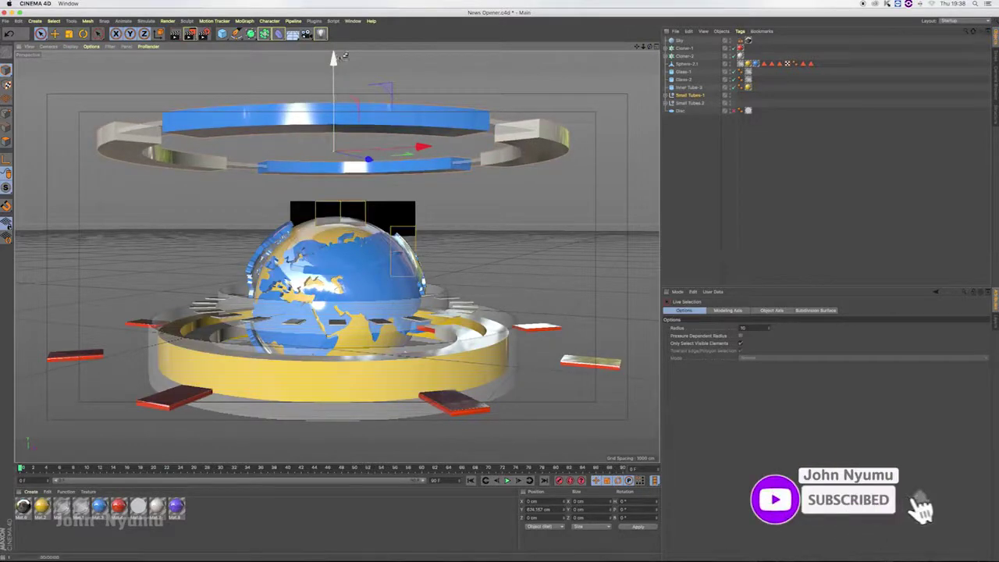
{"action": "key", "text": "ctrl+r"}
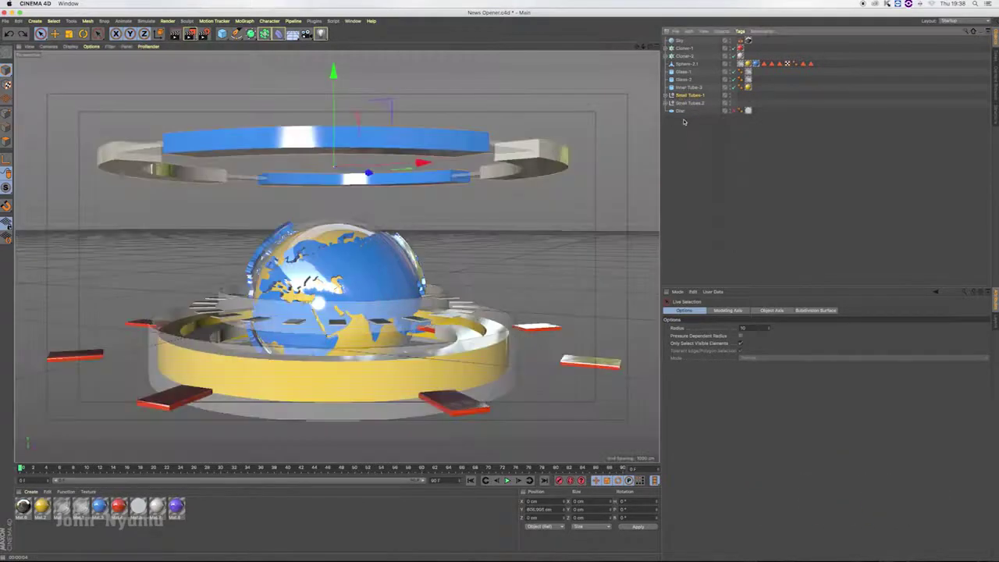
{"action": "key", "text": "ctrl+z"}
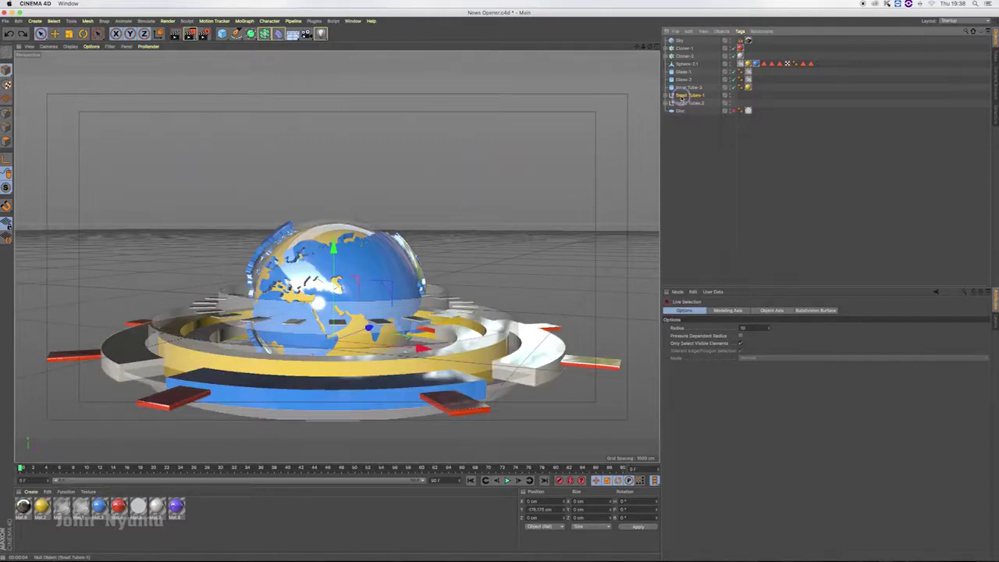
Step: Duplicate the small-tube ring group as Small Tubes-3 and lift it above the globe
{"action": "left_click_drag", "start_coordinate": [682, 111], "coordinate": [681, 112], "text": "ctrl"}
{"action": "double_click", "coordinate": [699, 112]}
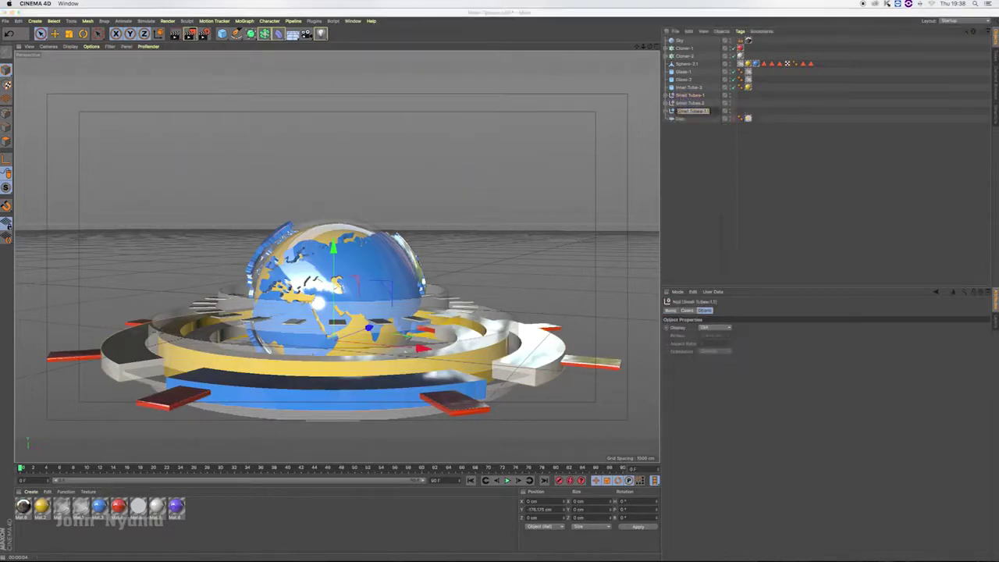
{"action": "type", "text": "3"}
{"action": "key", "text": "Return"}
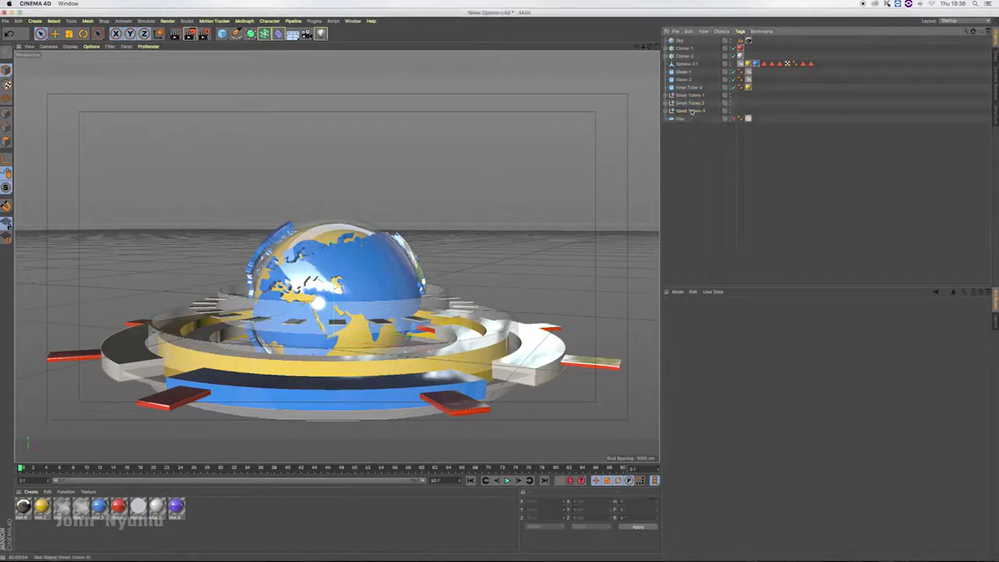
{"action": "left_click_drag", "start_coordinate": [346, 248], "coordinate": [345, 61]}
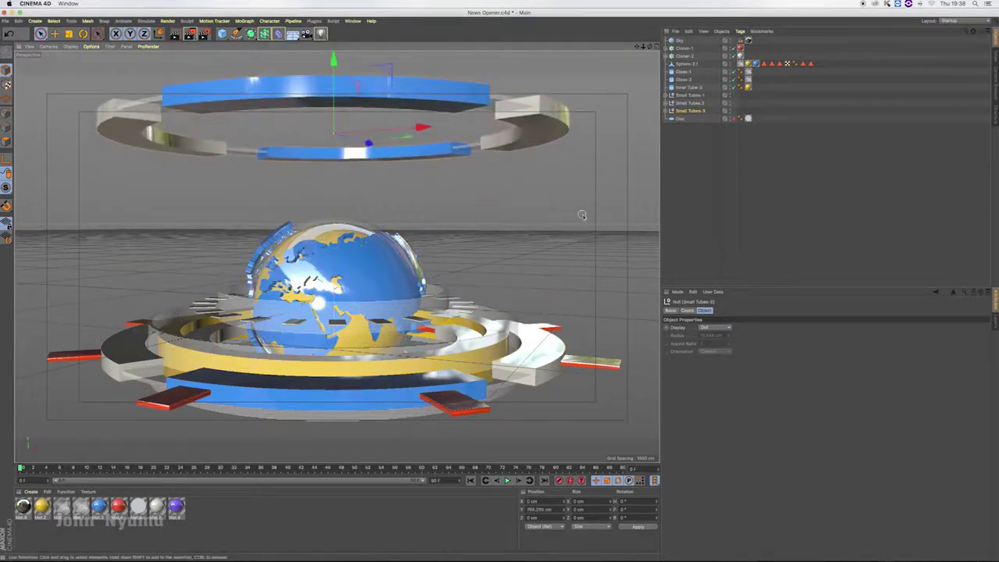
{"action": "left_click_drag", "start_coordinate": [333, 58], "coordinate": [330, 85]}
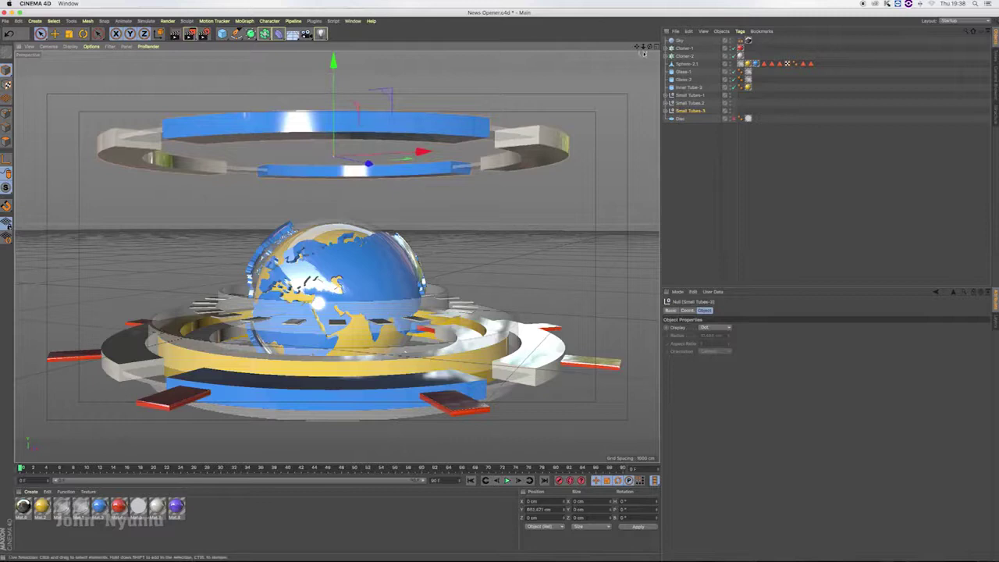
Step: Deselect the rings, view the scene from above and render a preview
{"action": "left_click_drag", "start_coordinate": [644, 48], "coordinate": [639, 50]}
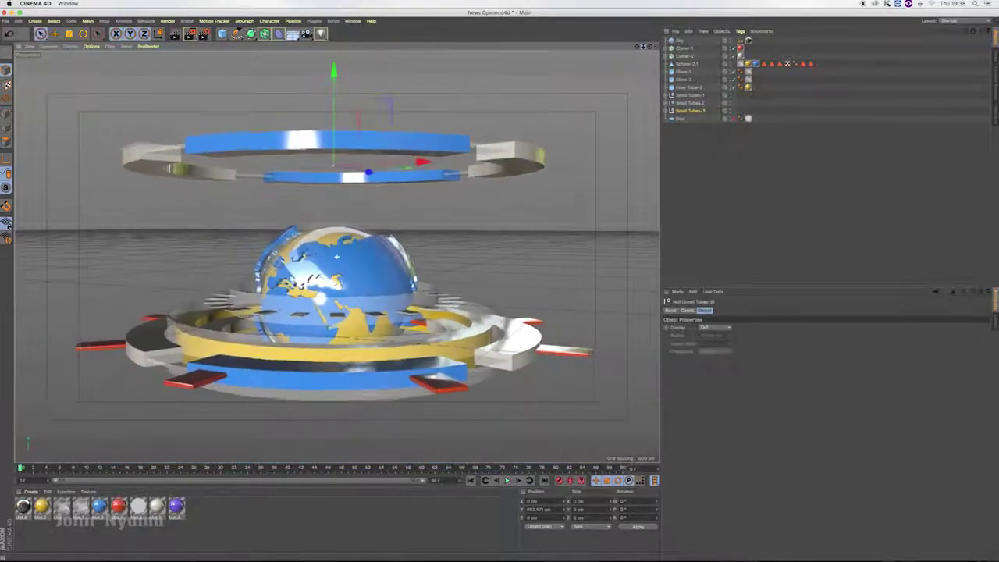
{"action": "scroll", "coordinate": [337, 256], "scroll_direction": "up", "scroll_amount": 2}
{"action": "scroll", "coordinate": [336, 256], "scroll_direction": "up", "scroll_amount": 2}
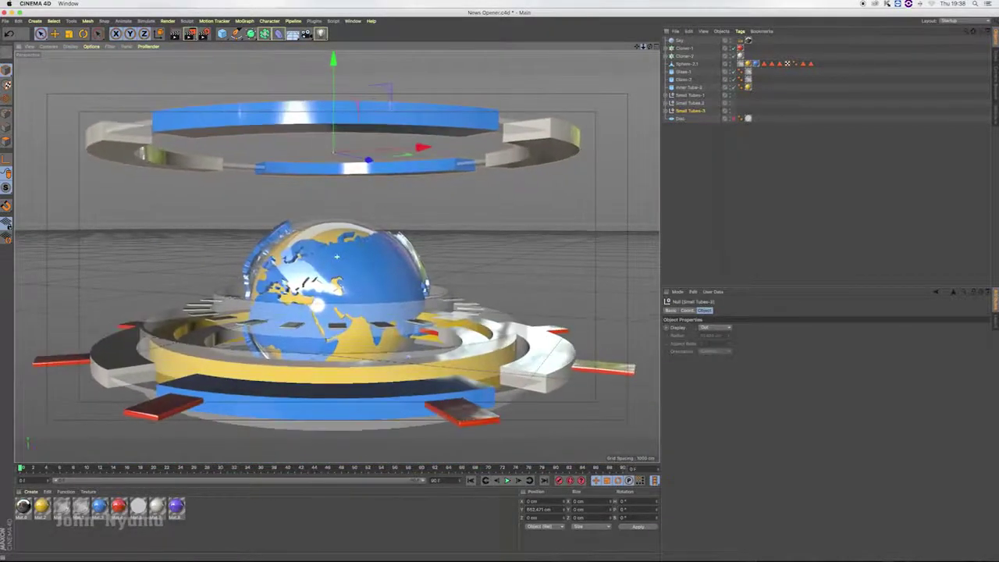
{"action": "left_click", "coordinate": [690, 180]}
{"action": "left_click_drag", "start_coordinate": [336, 256], "coordinate": [336, 256], "text": "alt"}
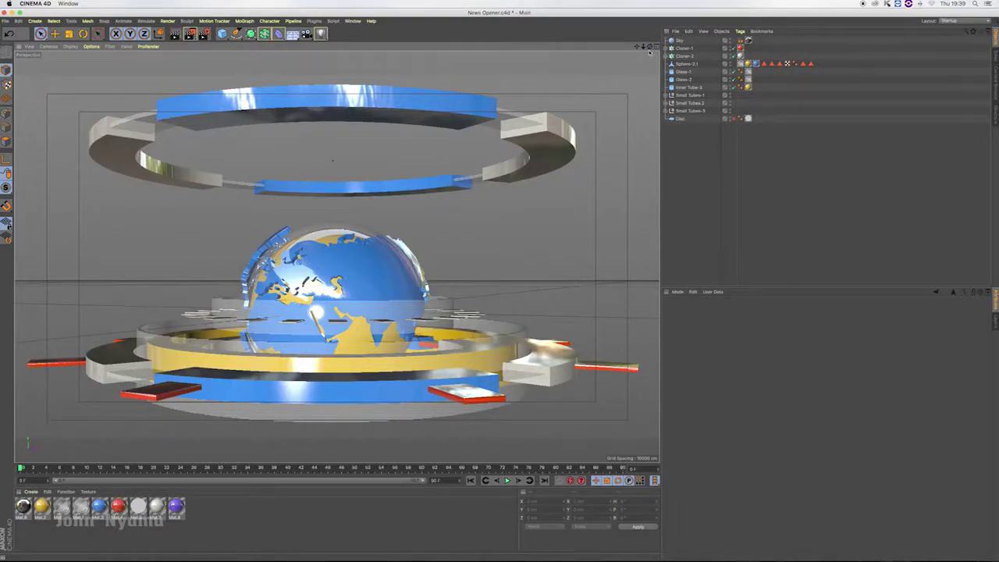
{"action": "key", "text": "ctrl+r"}
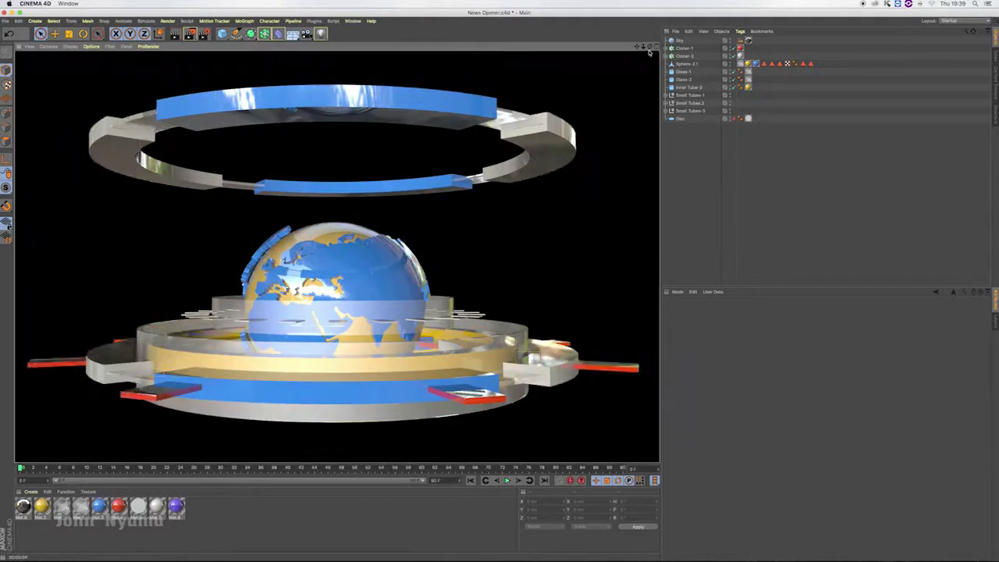
{"action": "left_click", "coordinate": [689, 171]}
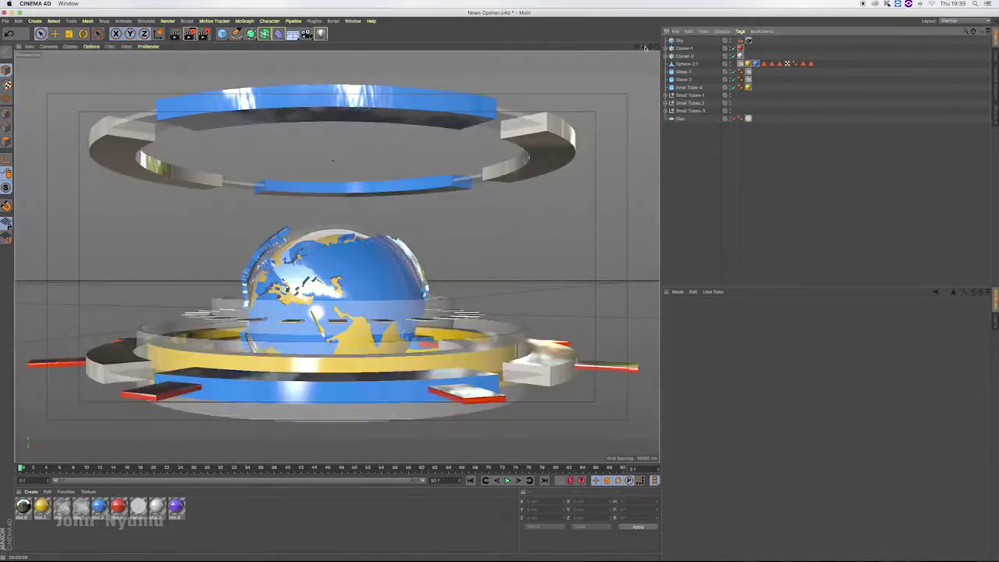
{"action": "left_click_drag", "start_coordinate": [649, 48], "coordinate": [644, 74]}
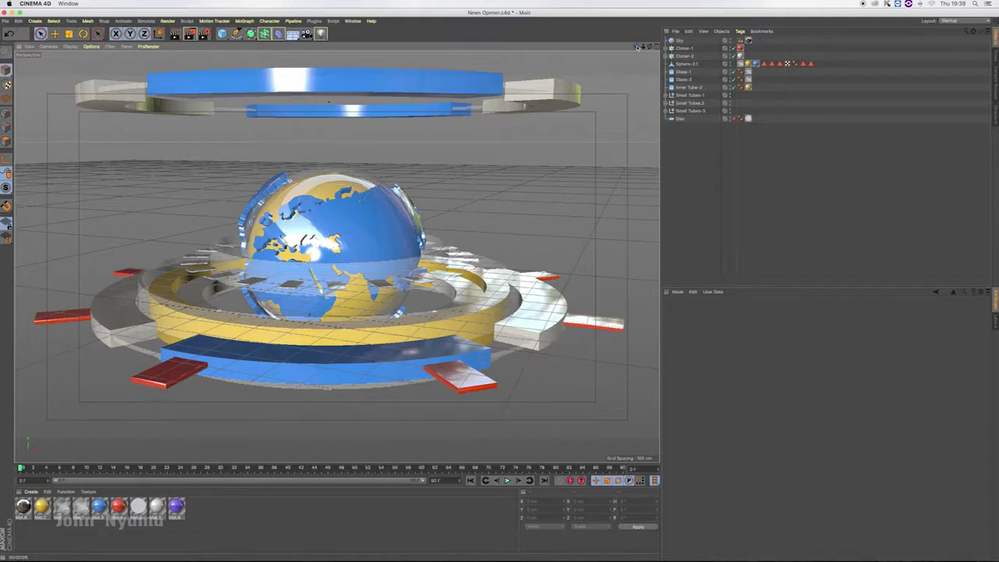
Step: Open the world-map .ai file from the Boards folder and accept the Illustrator import settings
{"action": "left_click", "coordinate": [6, 20]}
{"action": "left_click", "coordinate": [24, 35]}
{"action": "left_click", "coordinate": [513, 55]}
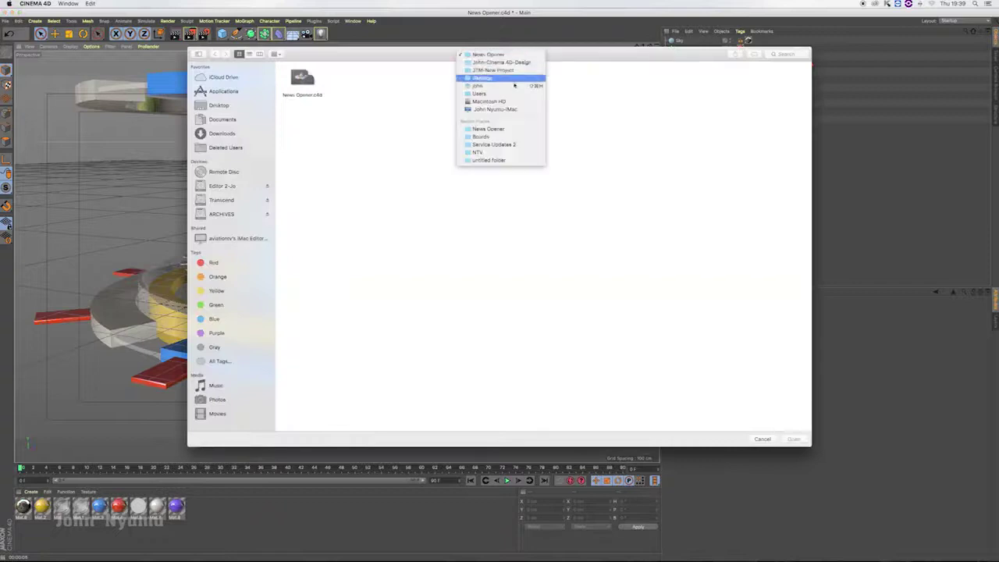
{"action": "left_click", "coordinate": [511, 137]}
{"action": "scroll", "coordinate": [546, 171], "scroll_direction": "down", "scroll_amount": 1}
{"action": "scroll", "coordinate": [624, 219], "scroll_direction": "down", "scroll_amount": 3}
{"action": "scroll", "coordinate": [702, 249], "scroll_direction": "down", "scroll_amount": 3}
{"action": "left_click", "coordinate": [782, 219]}
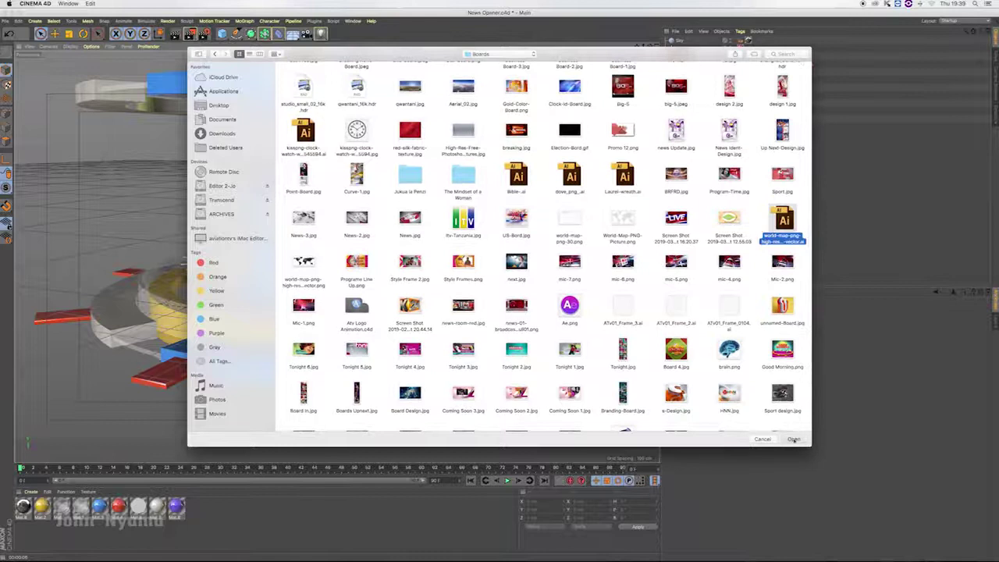
{"action": "left_click", "coordinate": [792, 439]}
{"action": "left_click", "coordinate": [578, 308]}
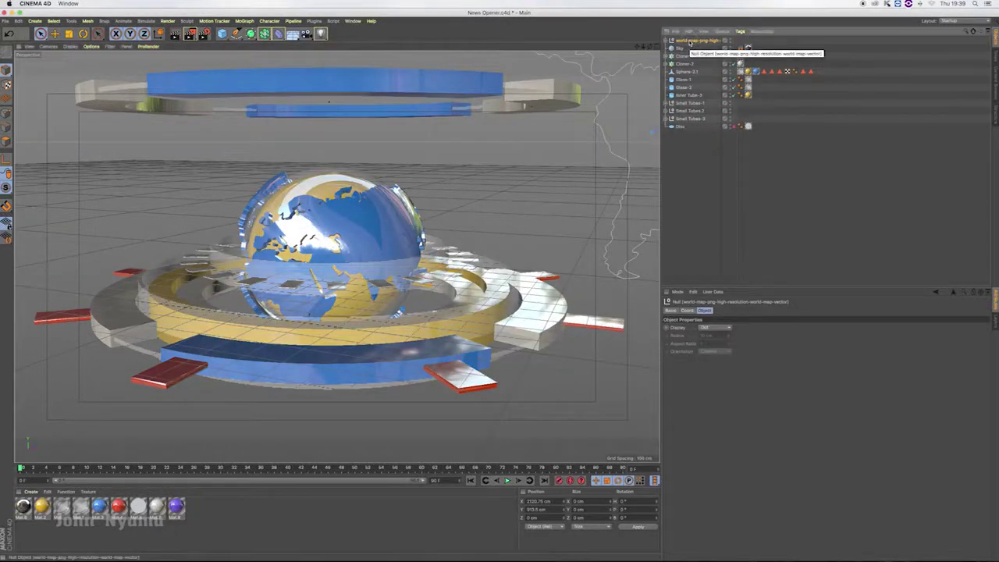
Step: Reset the world-map object's P.X and P.Y position to 0 cm
{"action": "left_click", "coordinate": [688, 310]}
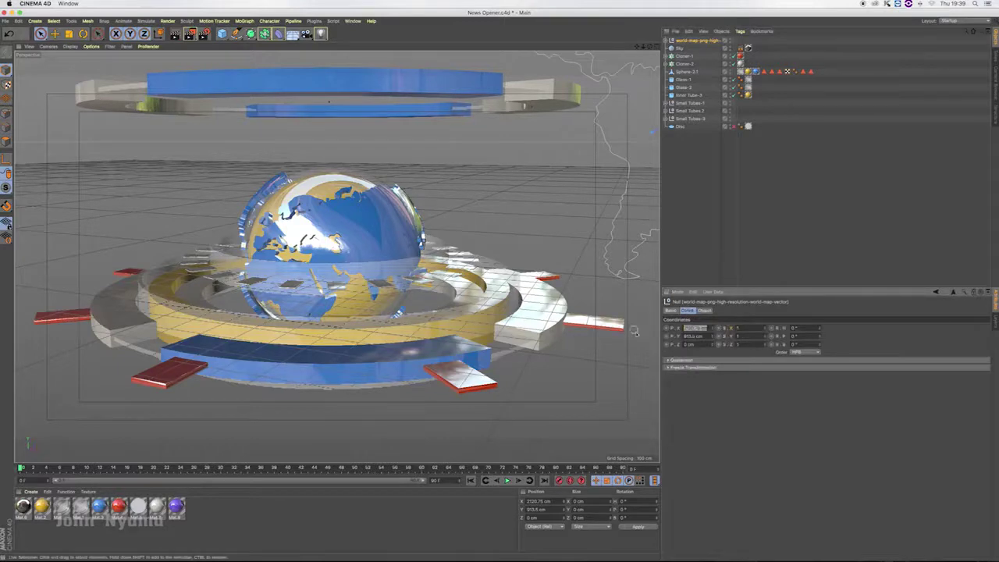
{"action": "left_click", "coordinate": [694, 40]}
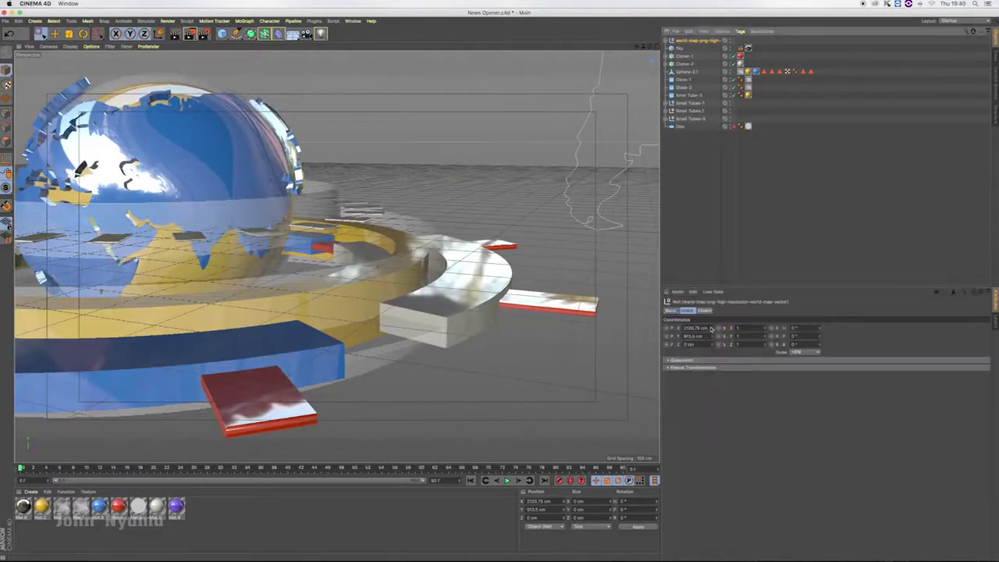
{"action": "right_click", "coordinate": [712, 328]}
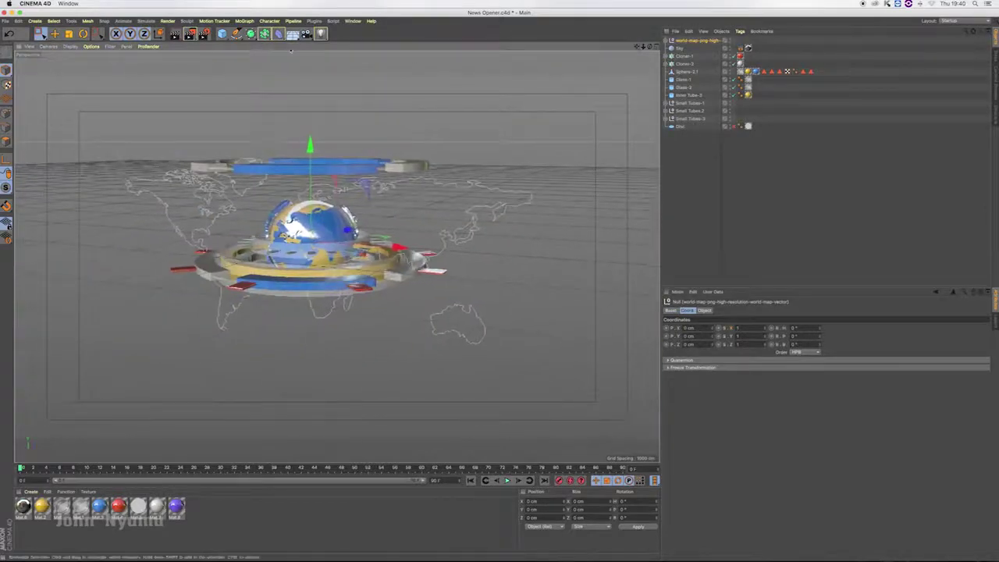
Step: Add an Extrude generator holding the world map and start renaming it
{"action": "left_click", "coordinate": [265, 33]}
{"action": "left_click", "coordinate": [336, 41], "text": "alt"}
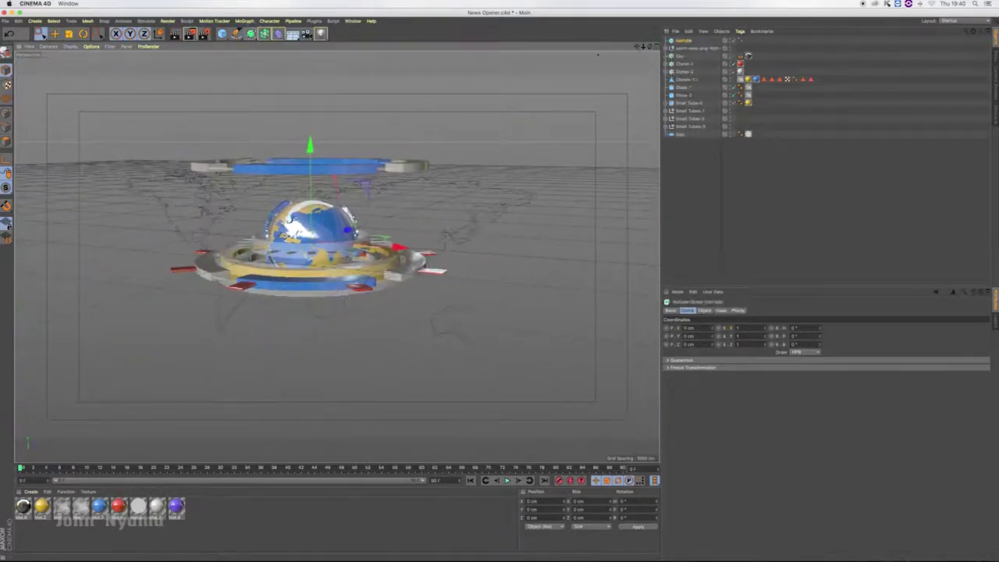
{"action": "left_click", "coordinate": [668, 41]}
{"action": "double_click", "coordinate": [685, 41]}
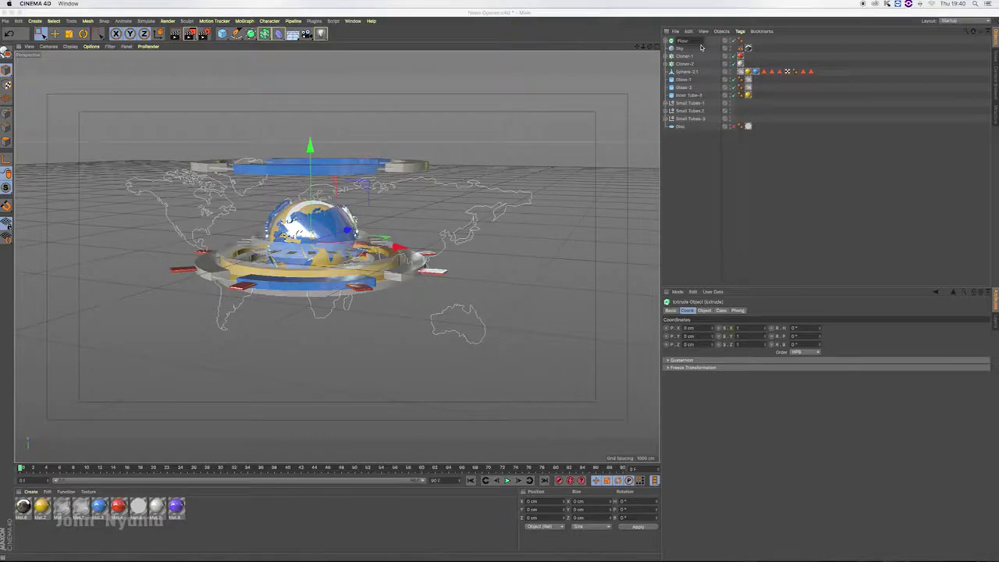
{"action": "type", "text": "Mat"}
Step: Name the Extrude 'Floor Map' and set its caps to Quadrangles
{"action": "key", "text": "Return"}
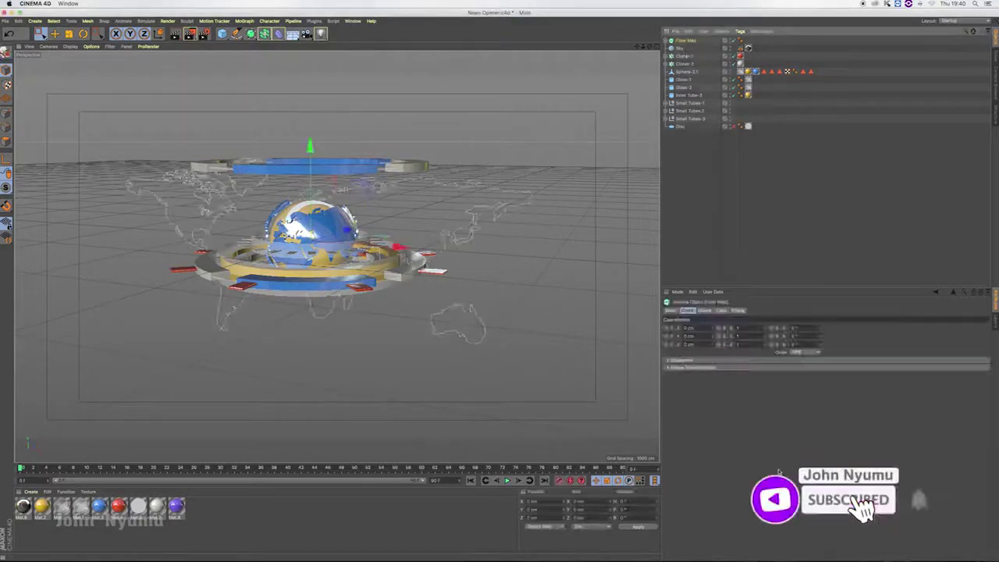
{"action": "left_click", "coordinate": [705, 311]}
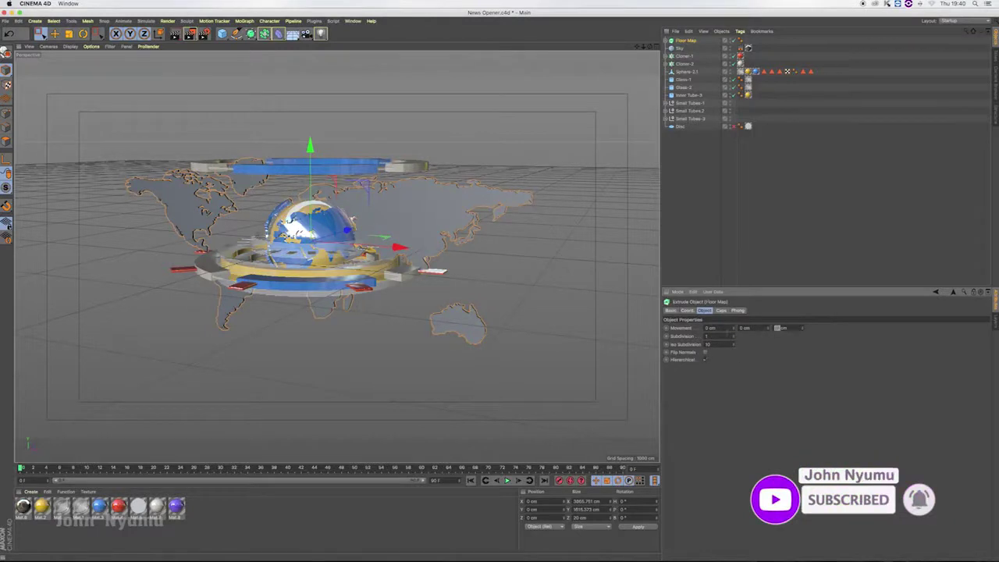
{"action": "left_click", "coordinate": [720, 311]}
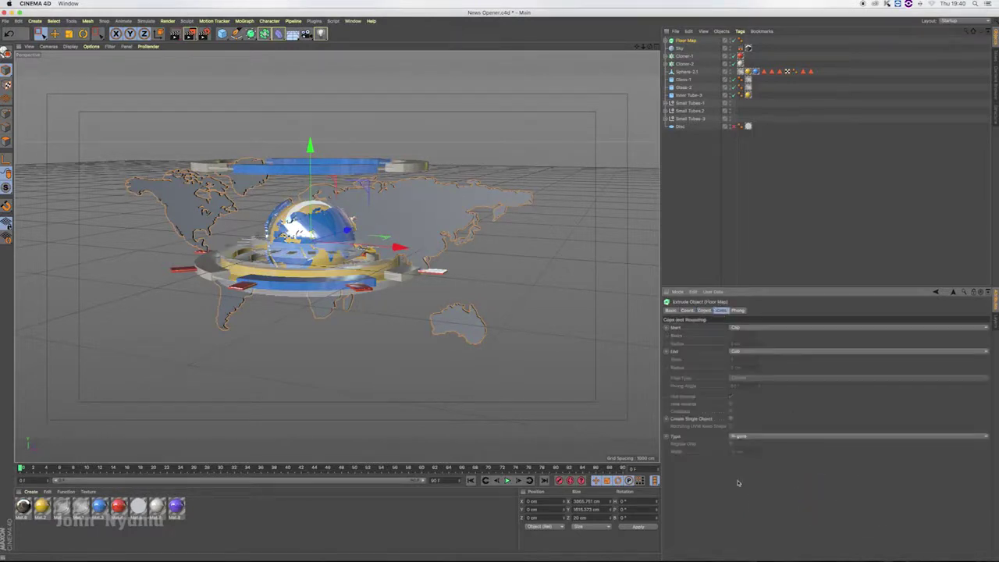
{"action": "left_click", "coordinate": [754, 439]}
{"action": "left_click", "coordinate": [749, 451]}
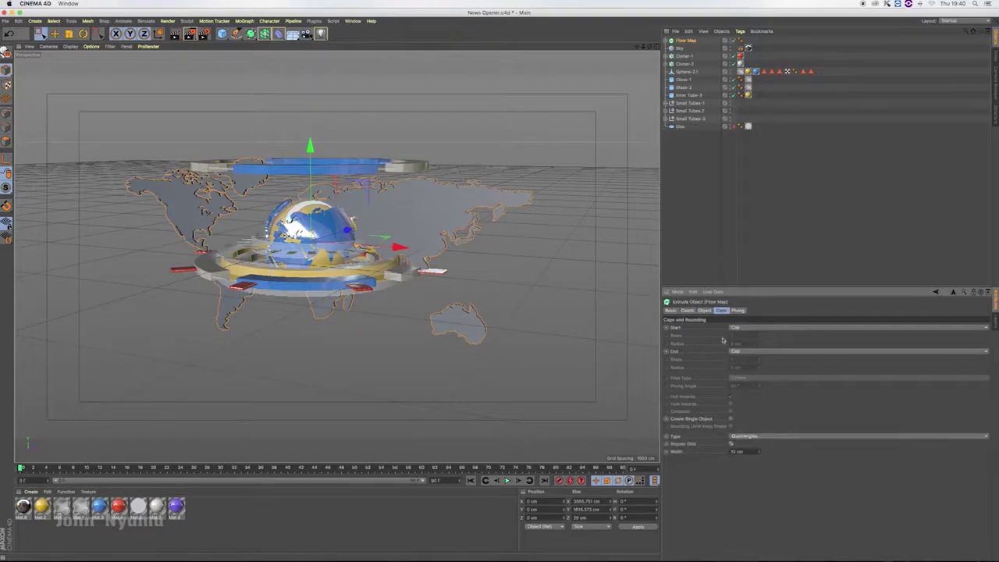
Step: Return to the Floor Map object settings and render a preview
{"action": "left_click_drag", "start_coordinate": [335, 234], "coordinate": [297, 234], "text": "alt"}
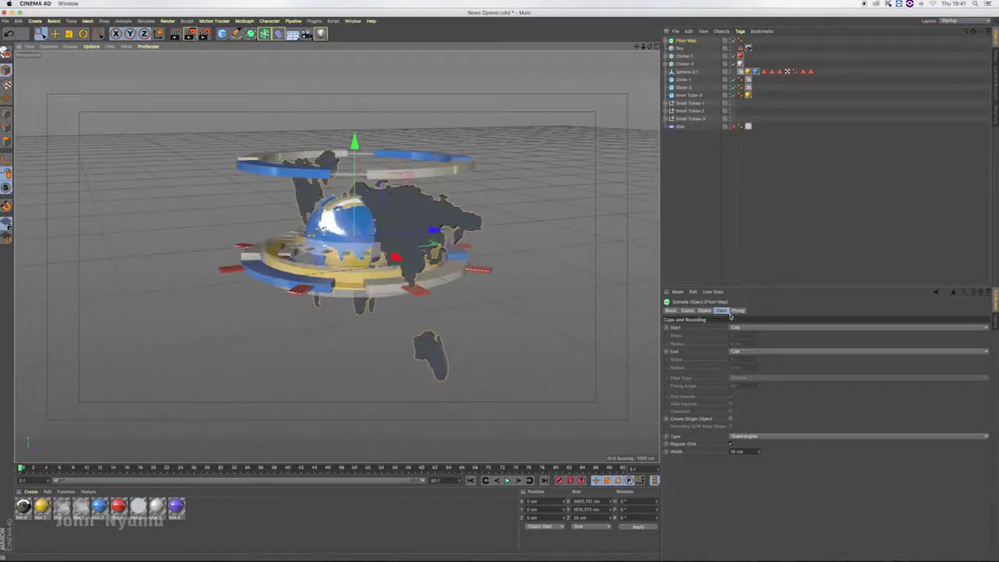
{"action": "left_click", "coordinate": [705, 310]}
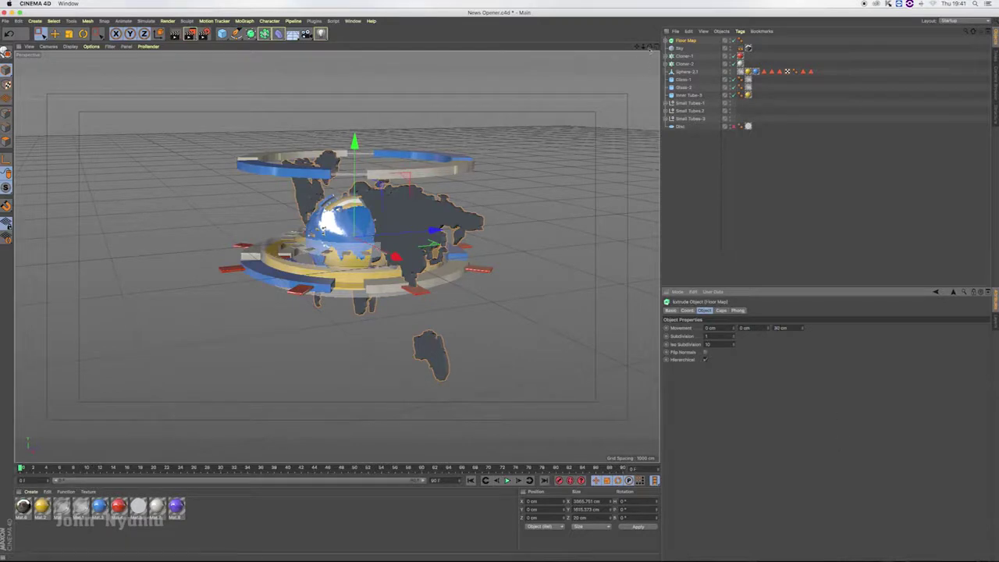
{"action": "key", "text": "ctrl+r"}
Step: Rotate the Floor Map to -90° pitch so it lies flat
{"action": "left_click", "coordinate": [687, 310]}
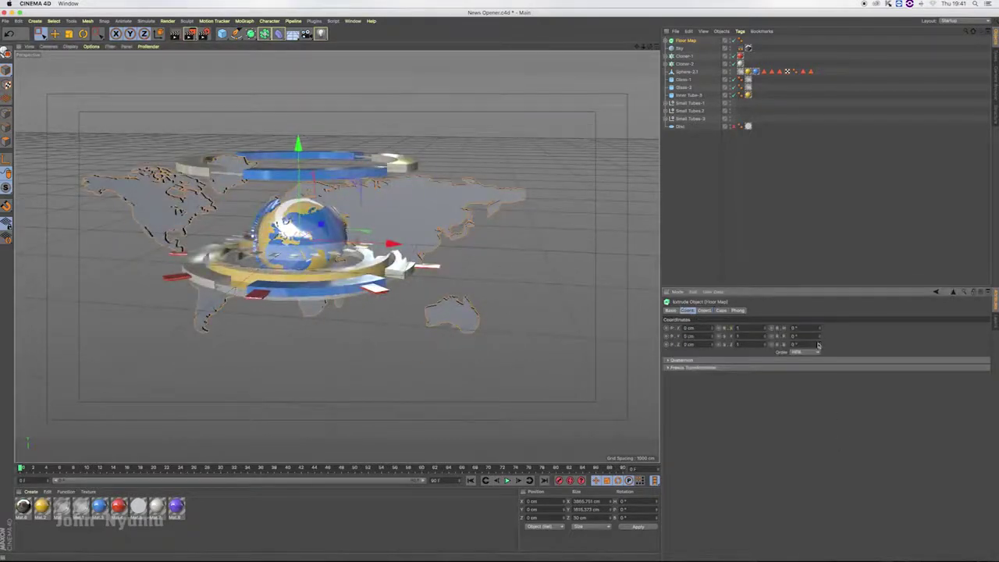
{"action": "key", "text": "ctrl+z"}
{"action": "left_click_drag", "start_coordinate": [819, 338], "coordinate": [819, 339]}
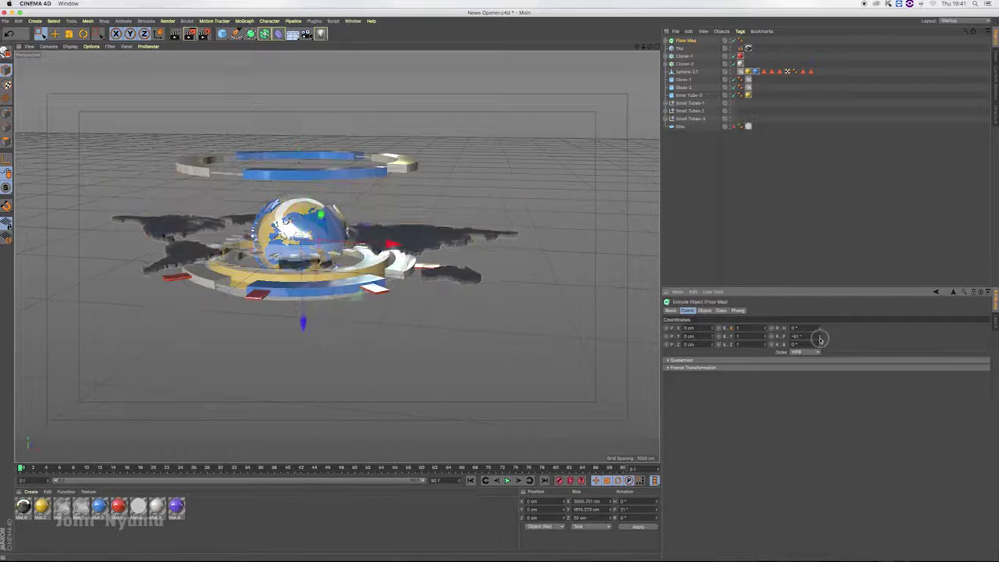
{"action": "left_click_drag", "start_coordinate": [819, 338], "coordinate": [820, 340]}
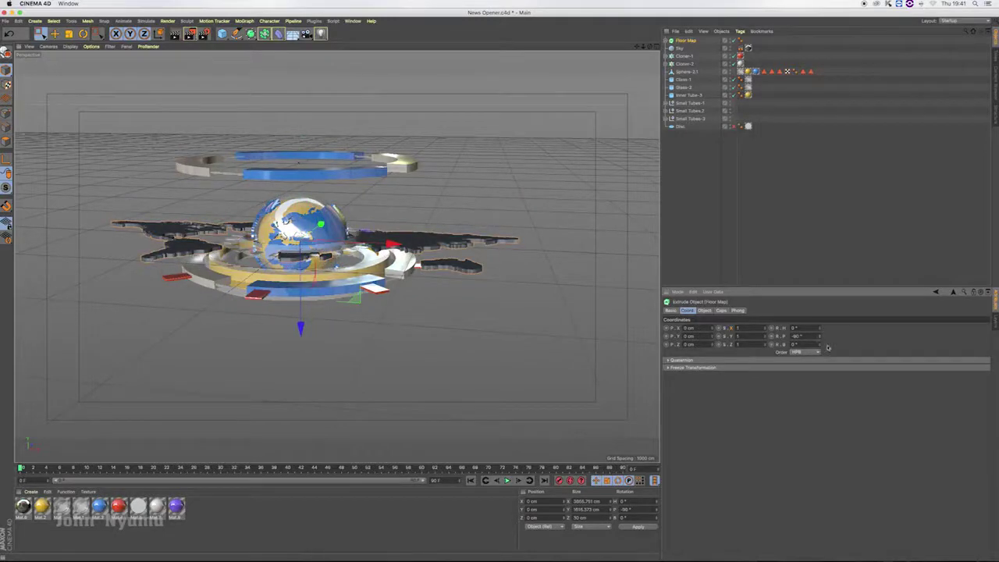
{"action": "left_click_drag", "start_coordinate": [651, 48], "coordinate": [650, 48]}
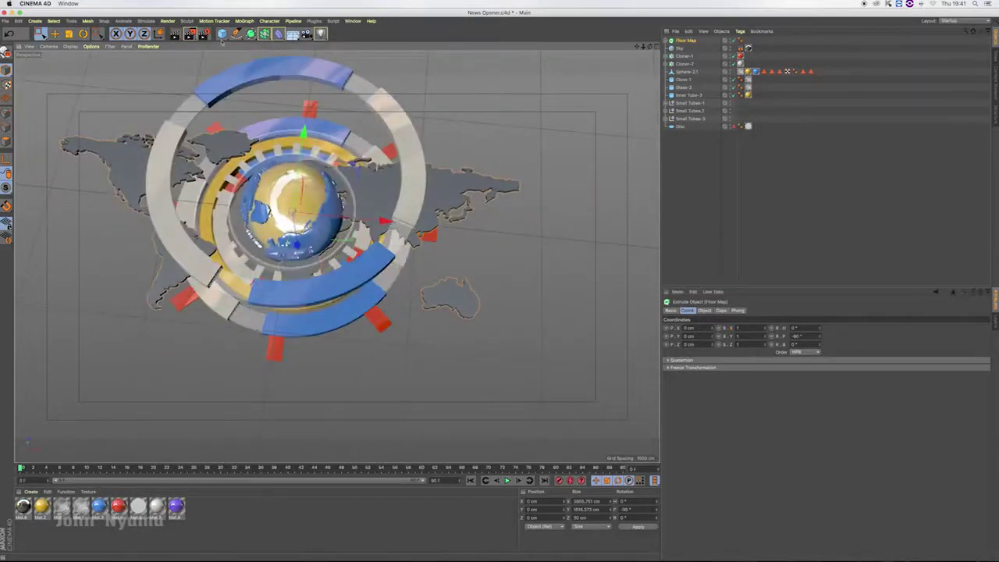
Step: Scale the Floor Map up to roughly 5768 cm wide, spreading beyond the globe
{"action": "key", "text": "t"}
{"action": "left_click_drag", "start_coordinate": [304, 131], "coordinate": [316, 88]}
{"action": "mouse_move", "coordinate": [456, 225]}
{"action": "left_mouse_down"}
{"action": "mouse_move", "coordinate": [451, 232]}
{"action": "mouse_move", "coordinate": [437, 180]}
{"action": "left_mouse_up"}
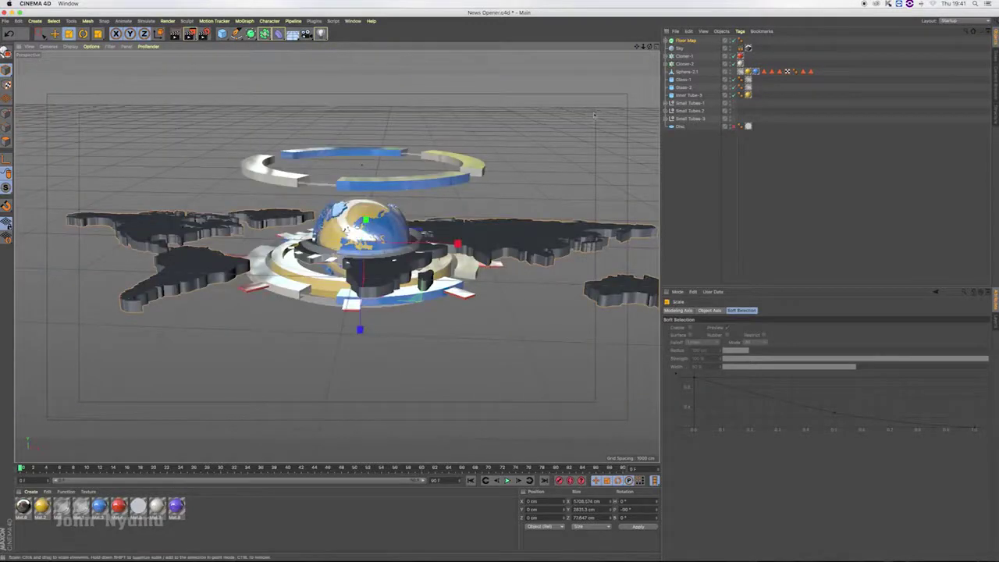
{"action": "key", "text": "space"}
Step: In the four-view layout, drop the Floor Map to about -294 cm on Y
{"action": "left_click_drag", "start_coordinate": [360, 331], "coordinate": [394, 344], "text": "alt"}
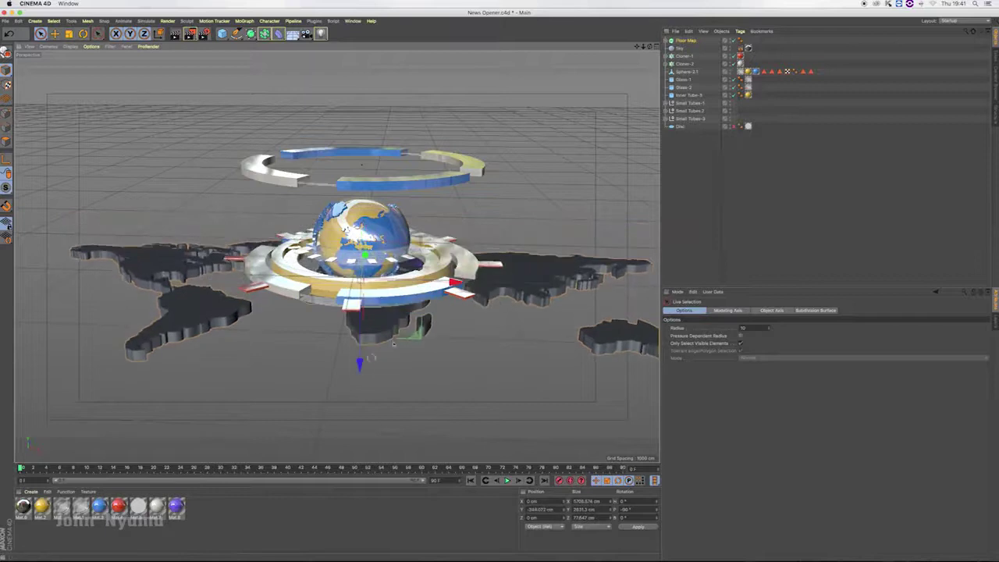
{"action": "key", "text": "F5"}
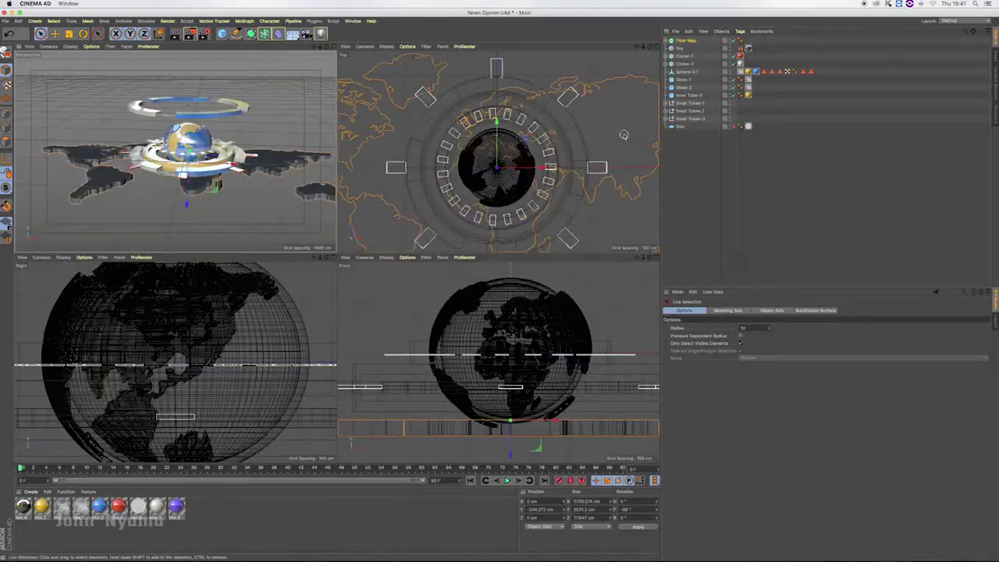
{"action": "left_click_drag", "start_coordinate": [642, 48], "coordinate": [638, 47]}
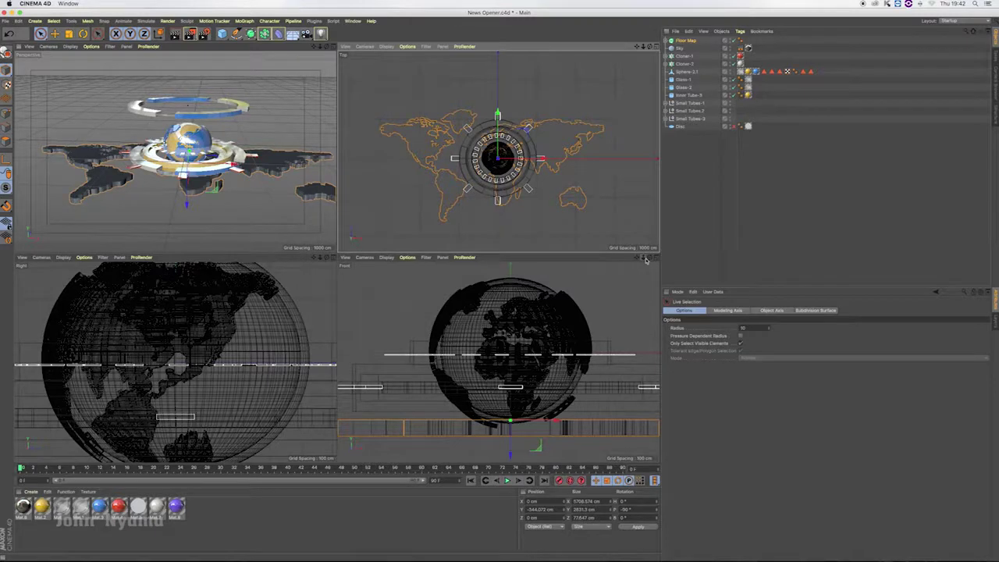
{"action": "left_click_drag", "start_coordinate": [645, 260], "coordinate": [640, 260]}
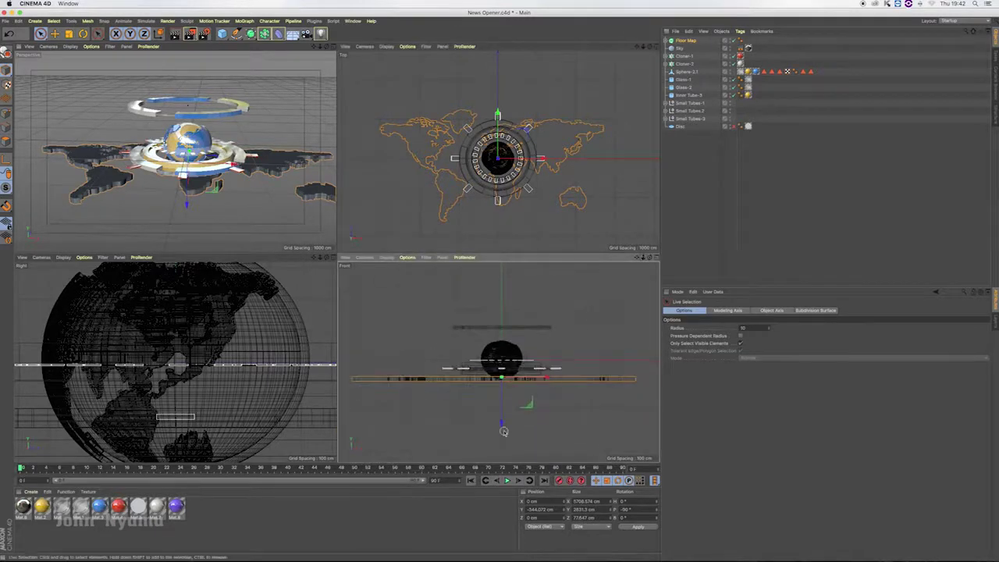
{"action": "left_click_drag", "start_coordinate": [502, 418], "coordinate": [503, 425]}
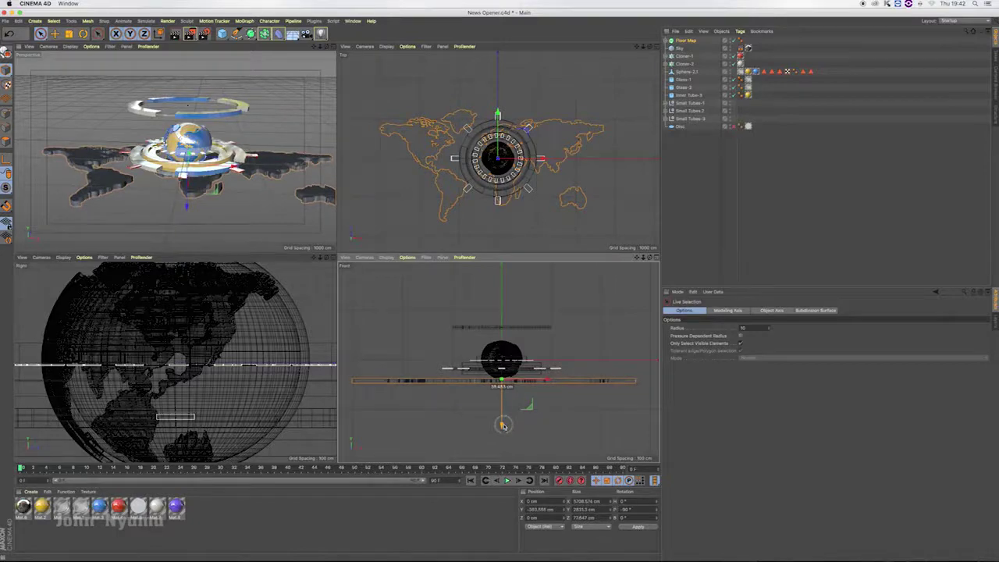
Step: Maximise the Perspective view and orbit down to floor level to check the map
{"action": "left_click", "coordinate": [334, 48]}
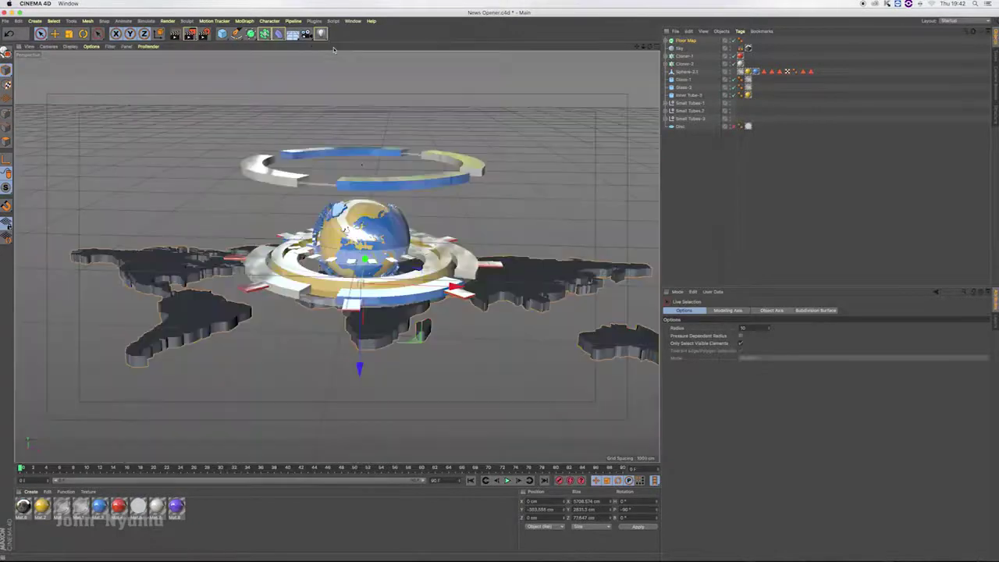
{"action": "mouse_move", "coordinate": [636, 47]}
{"action": "left_mouse_down"}
{"action": "mouse_move", "coordinate": [661, 66]}
{"action": "mouse_move", "coordinate": [648, 35]}
{"action": "left_mouse_up"}
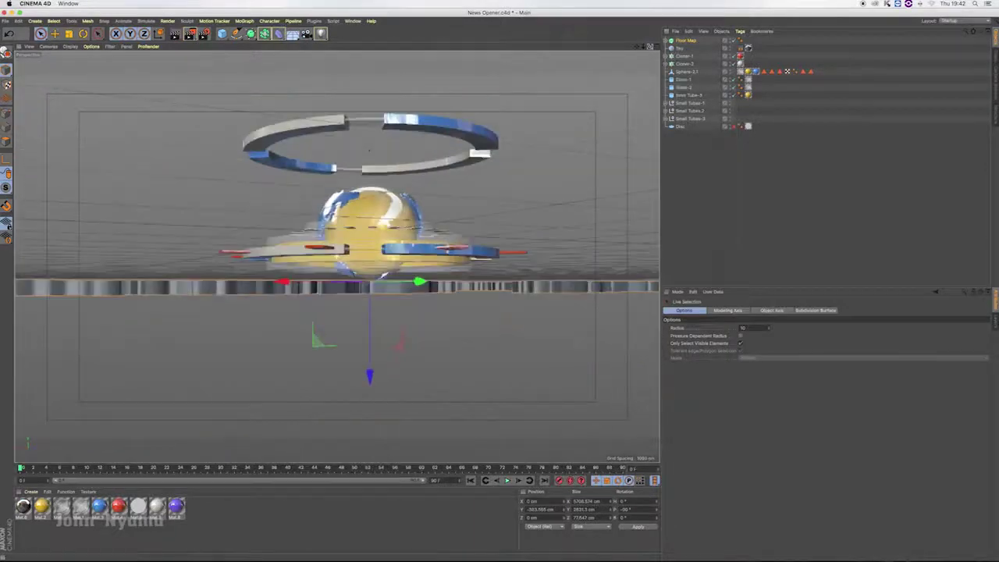
{"action": "left_click_drag", "start_coordinate": [651, 48], "coordinate": [646, 51]}
{"action": "left_click", "coordinate": [705, 182]}
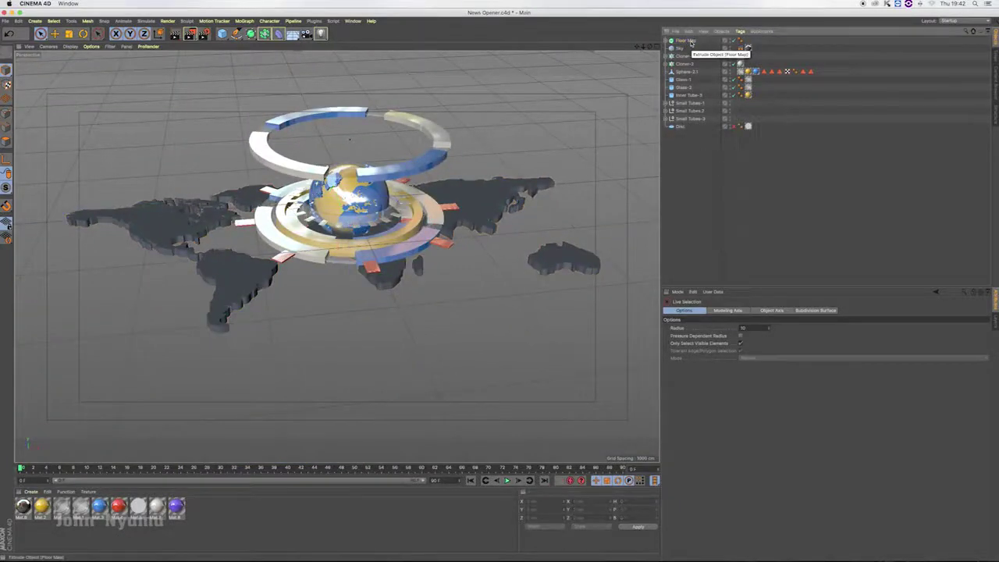
{"action": "left_click", "coordinate": [691, 43]}
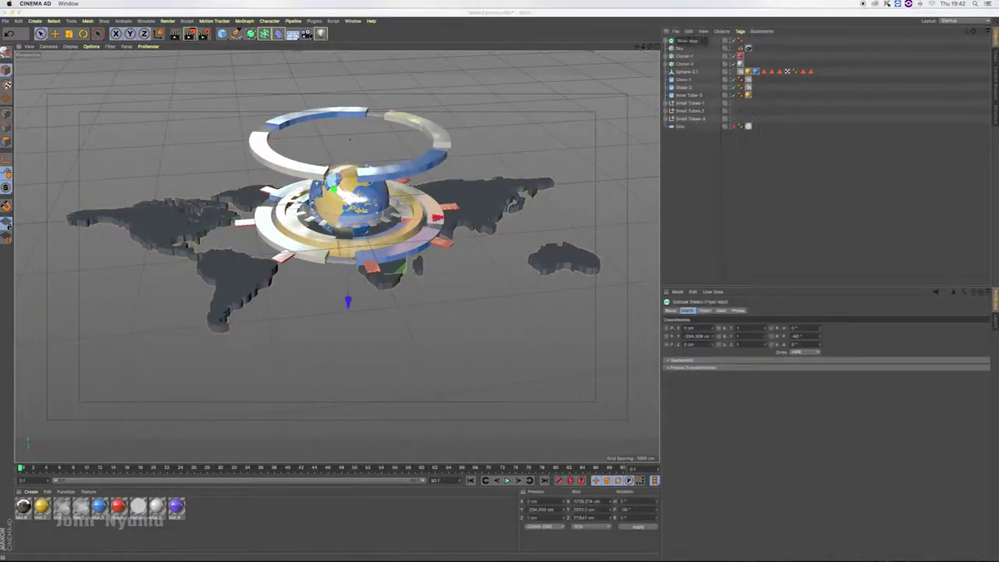
{"action": "left_click", "coordinate": [691, 61]}
Step: Duplicate Floor Map as Floor Map-2 and switch to the four-view layout
{"action": "left_click_drag", "start_coordinate": [691, 42], "coordinate": [693, 50], "text": "ctrl"}
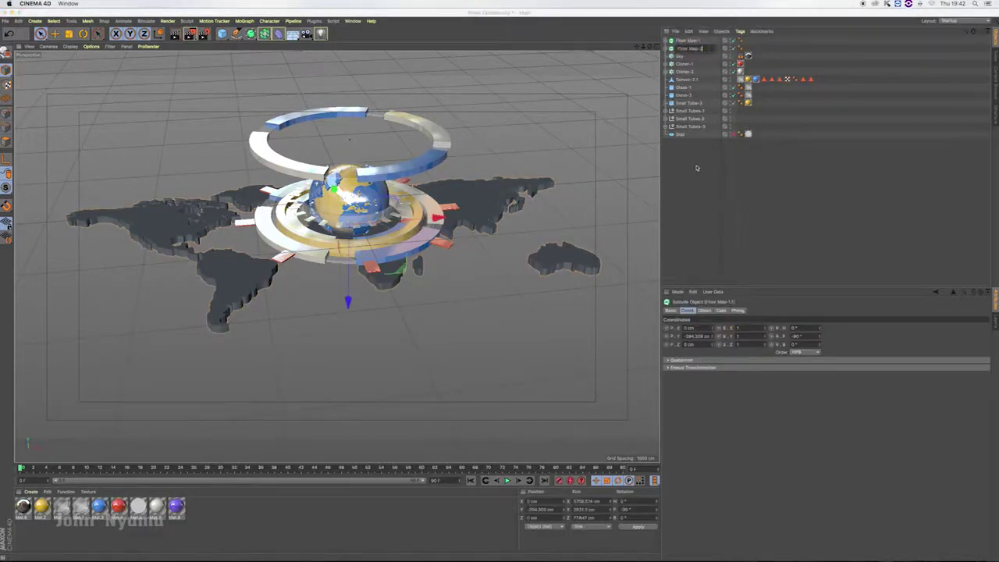
{"action": "key", "text": "Return"}
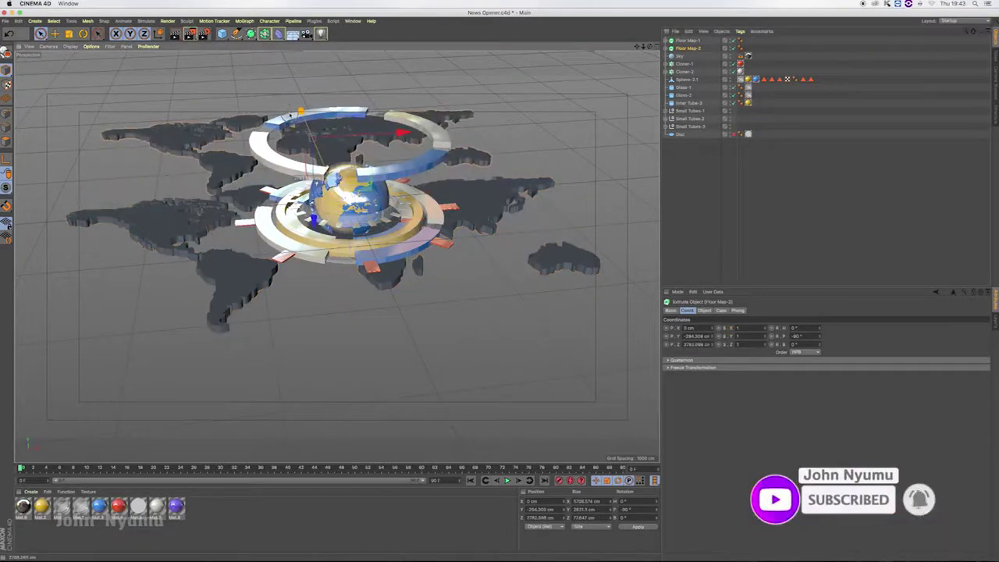
{"action": "mouse_move", "coordinate": [649, 46]}
{"action": "left_mouse_down"}
{"action": "mouse_move", "coordinate": [649, 16]}
{"action": "mouse_move", "coordinate": [581, 155]}
{"action": "left_mouse_up"}
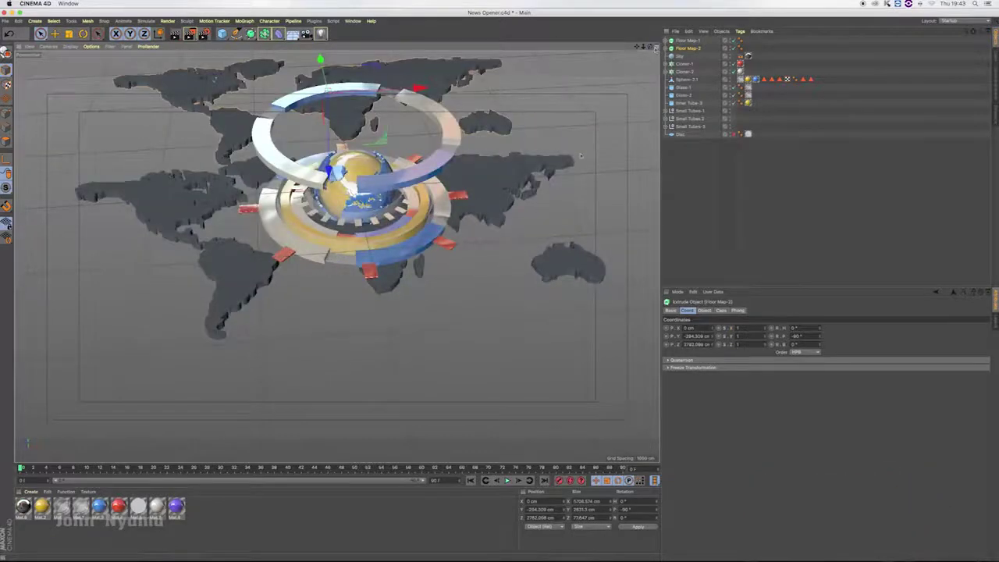
{"action": "middle_click", "coordinate": [581, 155]}
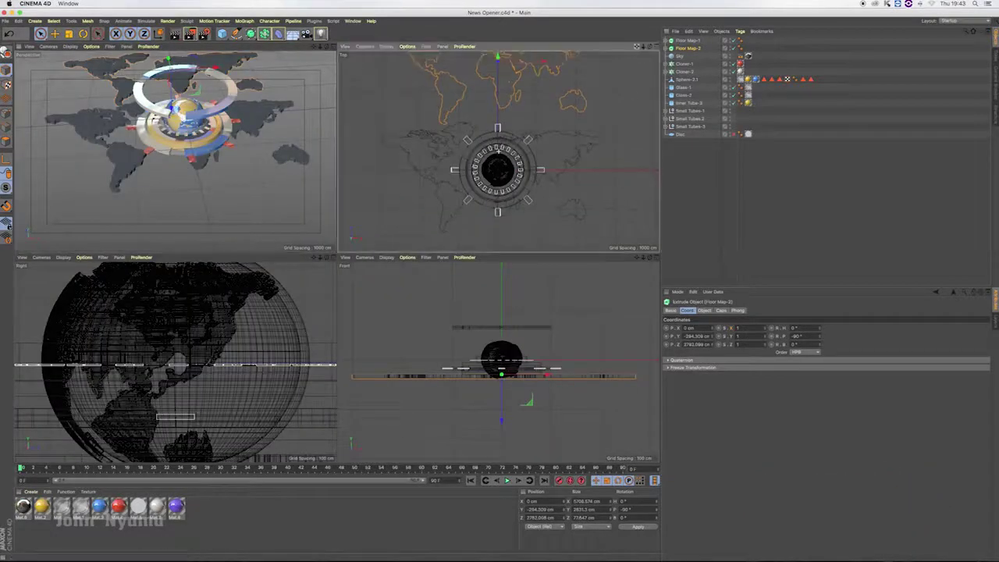
{"action": "left_click_drag", "start_coordinate": [644, 63], "coordinate": [644, 133]}
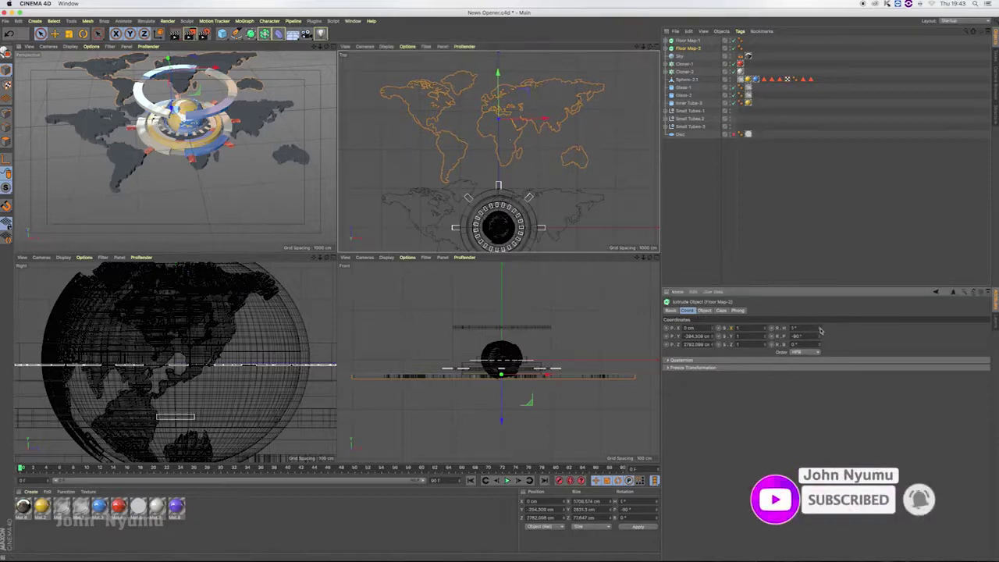
Step: Turn Floor Map-2 to -10° heading, shift it near 2640 cm Z, then copy it again
{"action": "left_click_drag", "start_coordinate": [819, 329], "coordinate": [678, 241]}
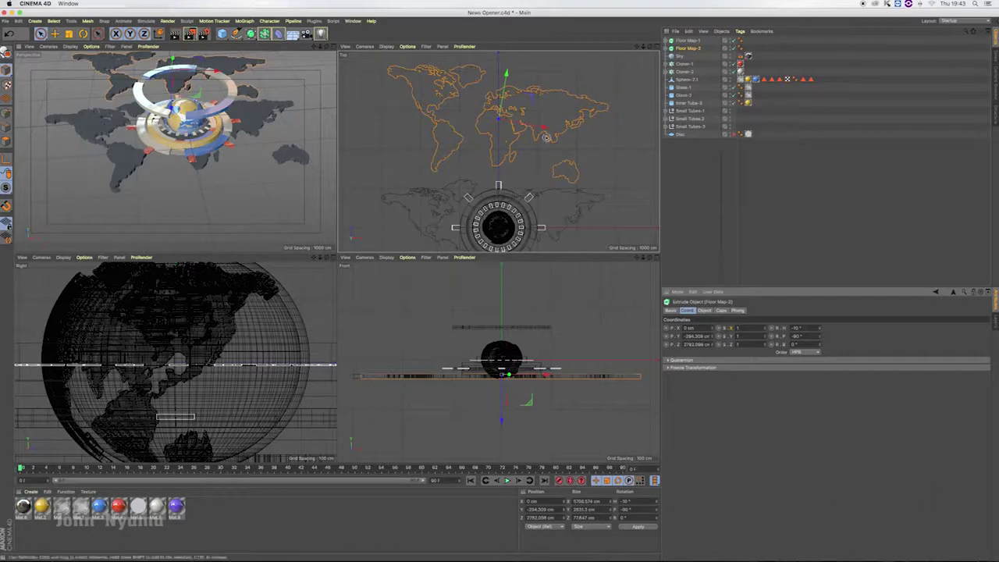
{"action": "left_click_drag", "start_coordinate": [513, 75], "coordinate": [505, 79]}
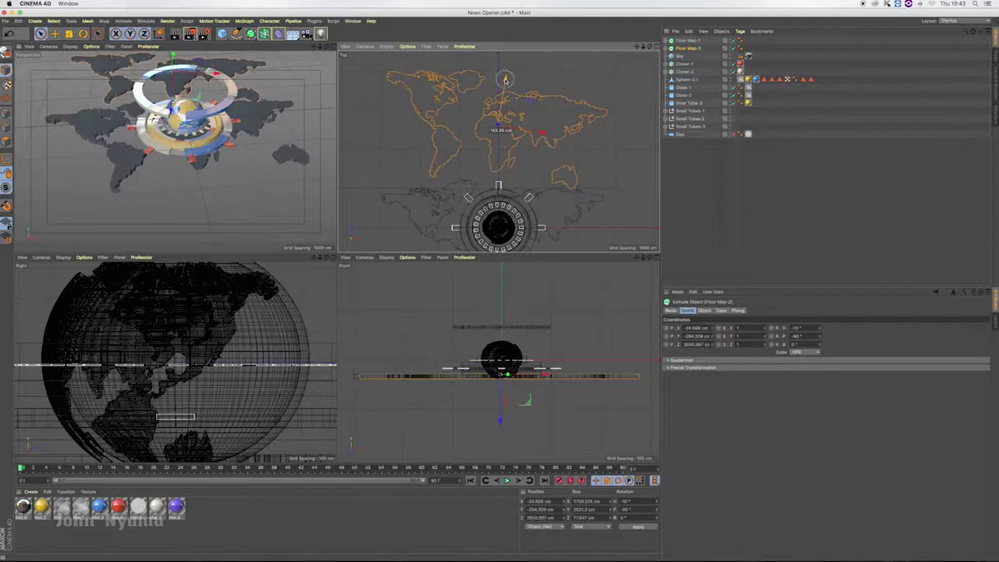
{"action": "left_click_drag", "start_coordinate": [643, 48], "coordinate": [617, 48]}
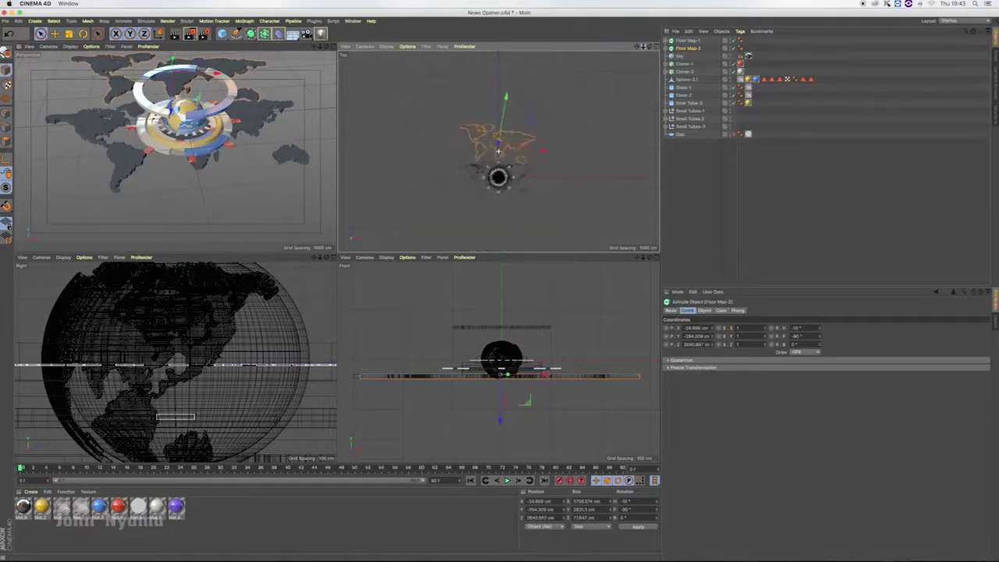
{"action": "left_click", "coordinate": [691, 50]}
{"action": "left_click_drag", "start_coordinate": [691, 50], "coordinate": [693, 57], "text": "ctrl"}
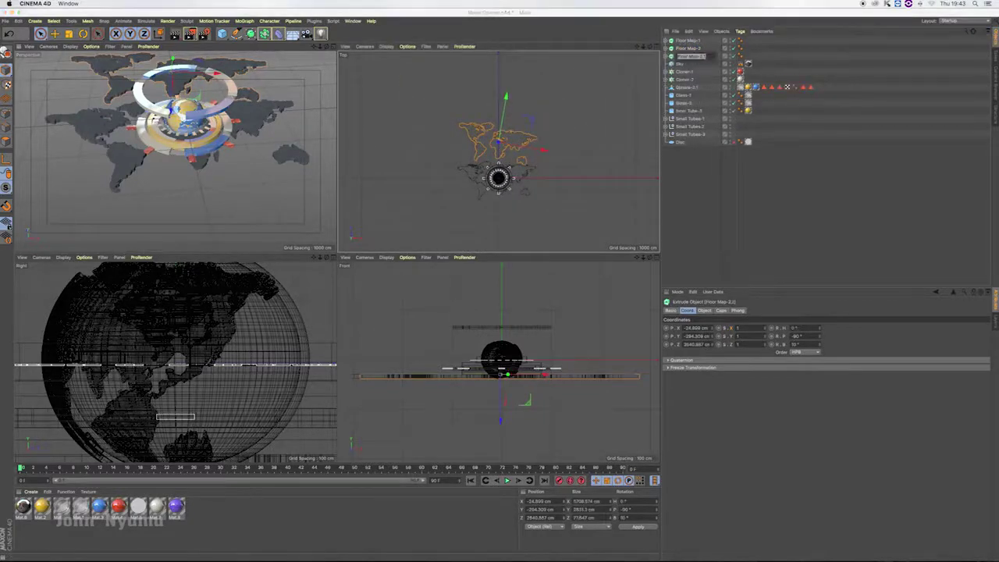
Step: Move Floor Map-3 down and left in the Top view
{"action": "left_click", "coordinate": [703, 201]}
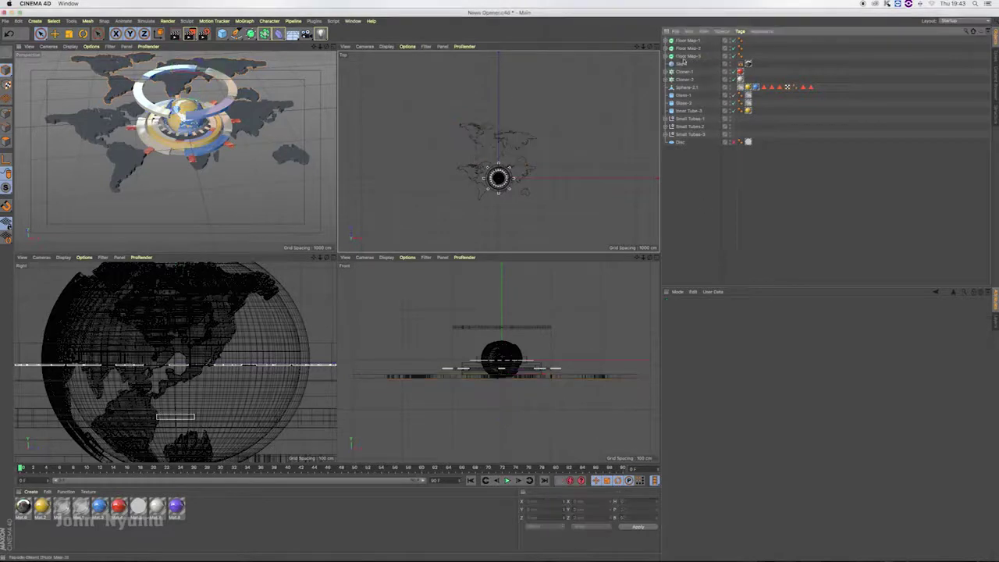
{"action": "left_click", "coordinate": [686, 56]}
{"action": "left_click_drag", "start_coordinate": [507, 96], "coordinate": [497, 176]}
{"action": "mouse_move", "coordinate": [529, 224]}
{"action": "left_mouse_down"}
{"action": "mouse_move", "coordinate": [504, 222]}
{"action": "mouse_move", "coordinate": [530, 221]}
{"action": "left_mouse_up"}
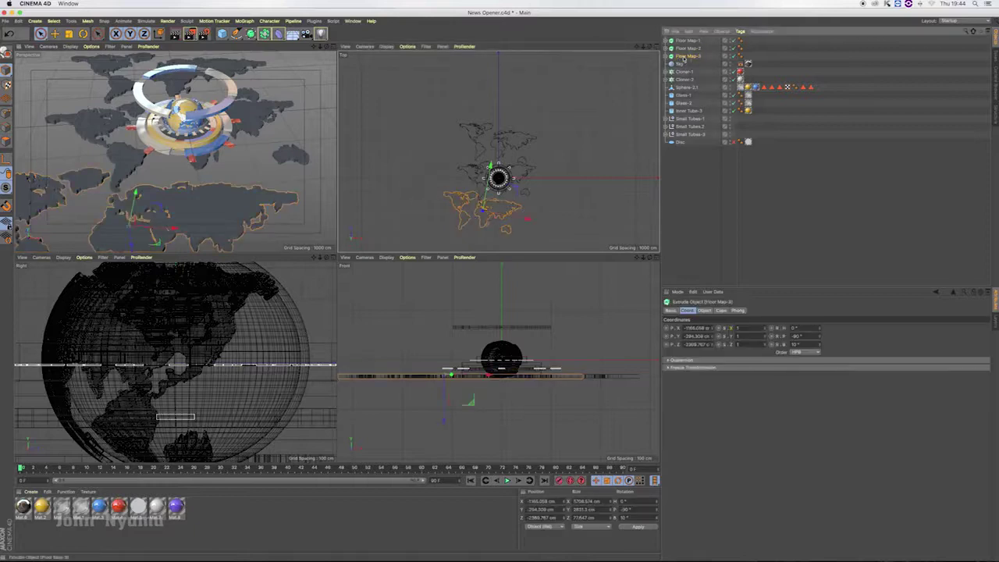
Step: Duplicate Floor Map-3 as Floor Map-4 and position it up and to the right
{"action": "left_click_drag", "start_coordinate": [684, 60], "coordinate": [697, 68], "text": "ctrl"}
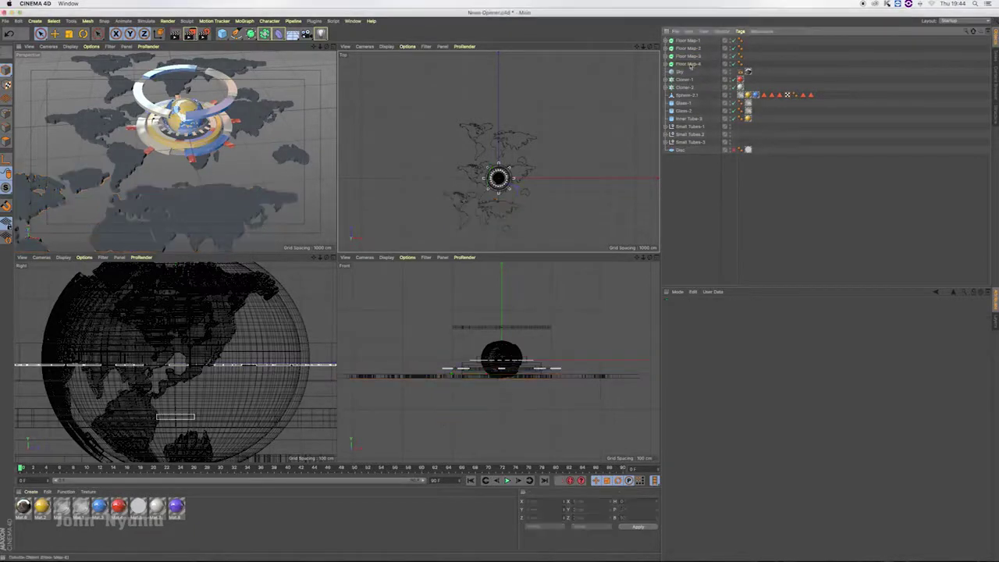
{"action": "left_click_drag", "start_coordinate": [534, 209], "coordinate": [447, 195]}
{"action": "left_click_drag", "start_coordinate": [405, 150], "coordinate": [438, 115]}
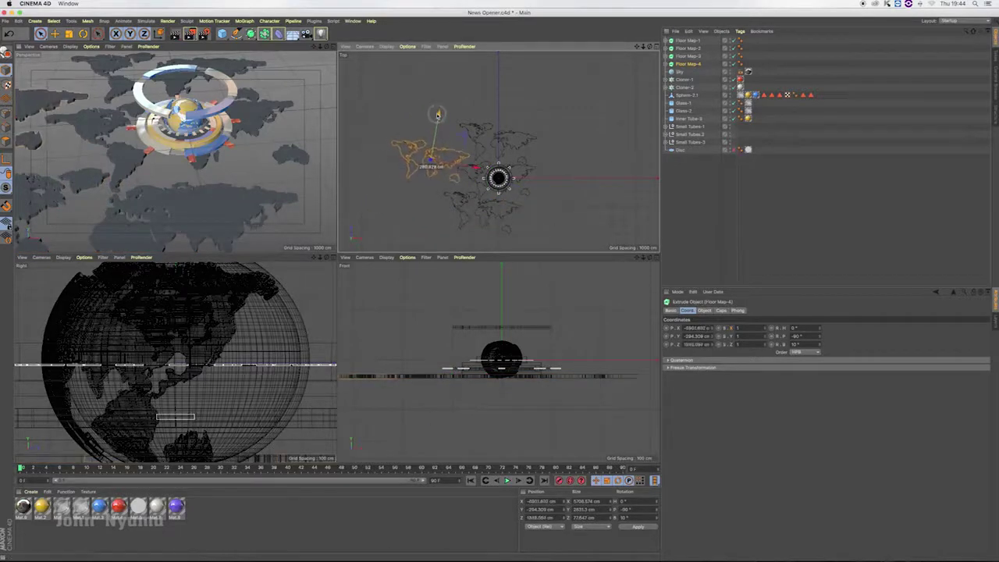
{"action": "left_click_drag", "start_coordinate": [438, 115], "coordinate": [443, 112]}
{"action": "left_click_drag", "start_coordinate": [479, 166], "coordinate": [481, 166]}
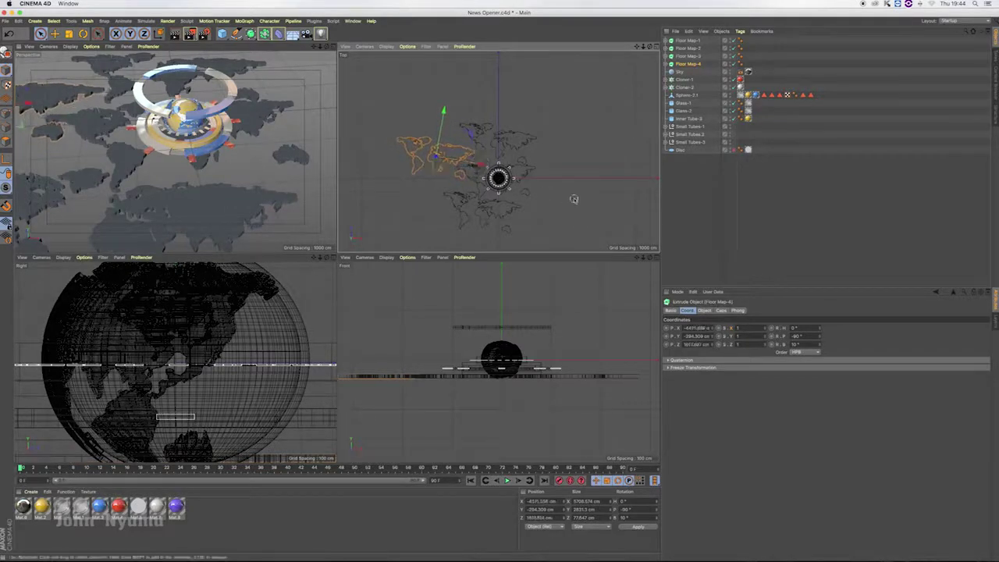
Step: Duplicate Floor Map-4 and rename the copy Floor Map-5
{"action": "left_click", "coordinate": [690, 65]}
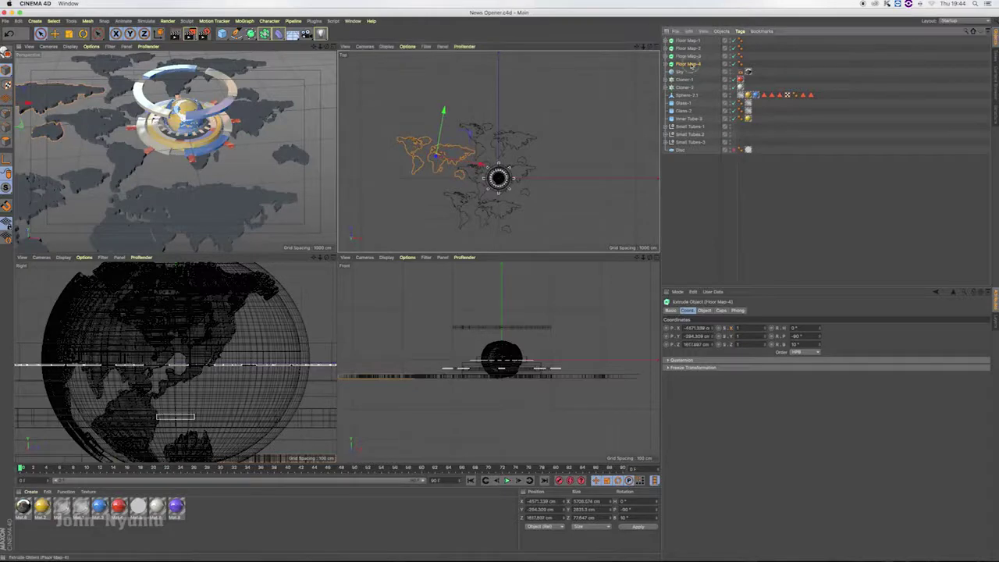
{"action": "left_click_drag", "start_coordinate": [691, 69], "coordinate": [691, 73], "text": "ctrl"}
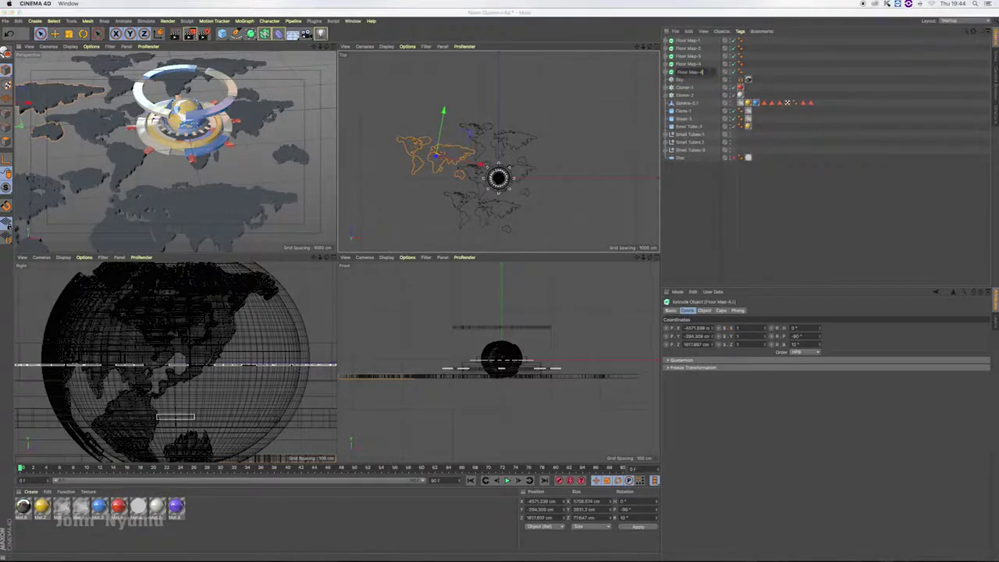
{"action": "key", "text": "BackSpace"}
{"action": "type", "text": "5"}
{"action": "key", "text": "Return"}
Step: Place Floor Map-5 near 4304 cm X, -445 cm Z, banked 47°, and maximise Perspective
{"action": "left_click_drag", "start_coordinate": [437, 156], "coordinate": [613, 167]}
{"action": "left_click_drag", "start_coordinate": [819, 336], "coordinate": [819, 338]}
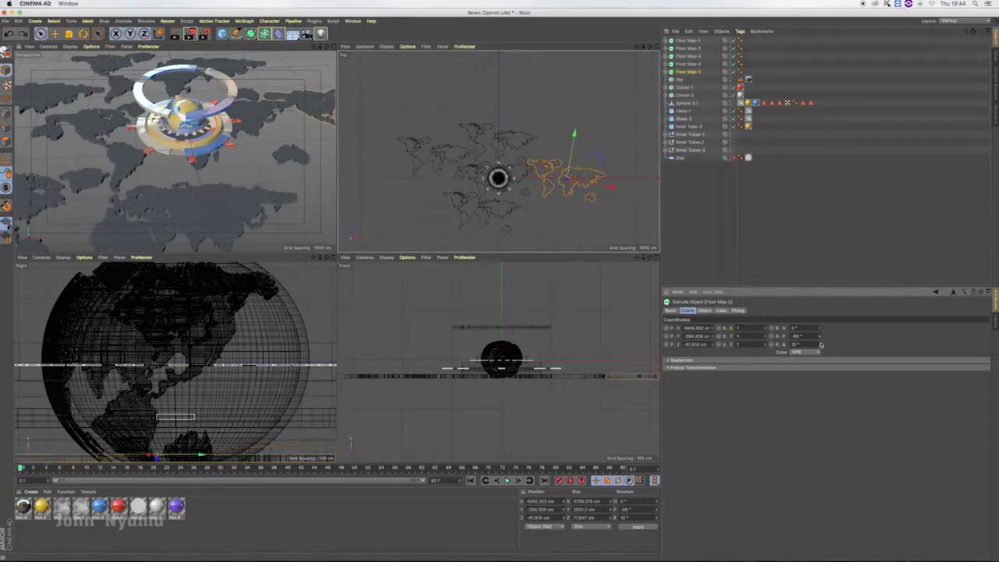
{"action": "left_click_drag", "start_coordinate": [819, 346], "coordinate": [819, 348]}
{"action": "left_click_drag", "start_coordinate": [597, 156], "coordinate": [603, 177]}
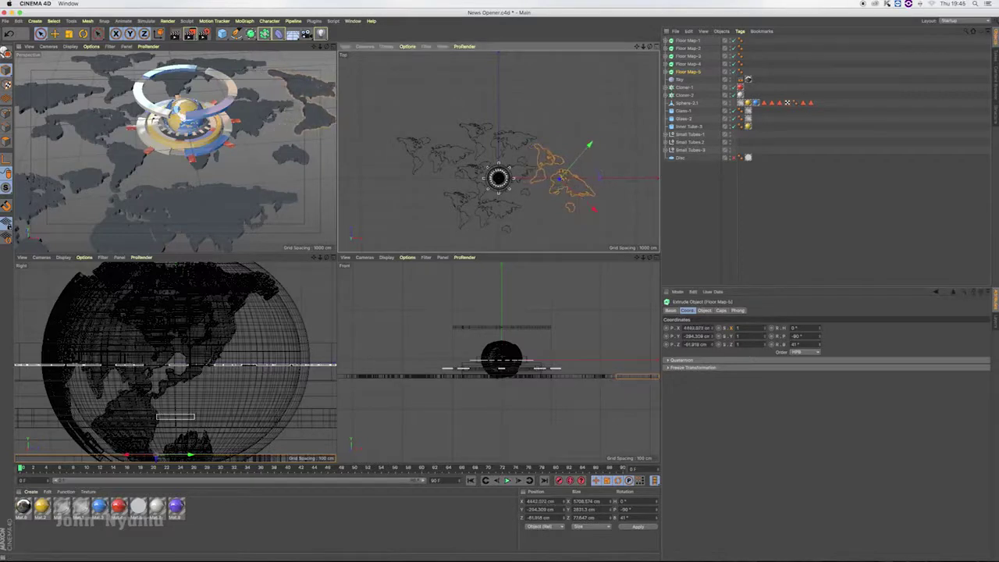
{"action": "left_click", "coordinate": [820, 344]}
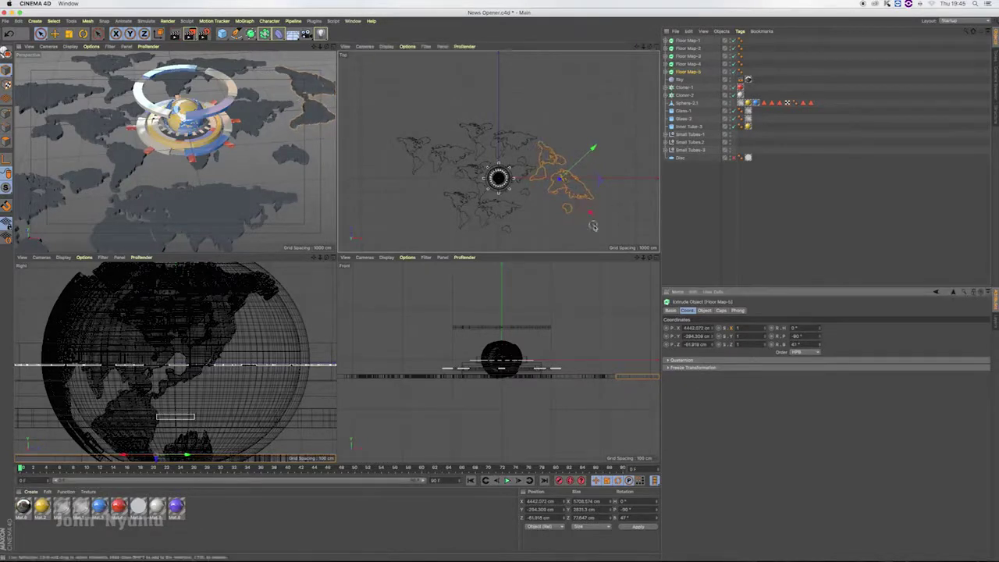
{"action": "left_click_drag", "start_coordinate": [586, 180], "coordinate": [598, 185]}
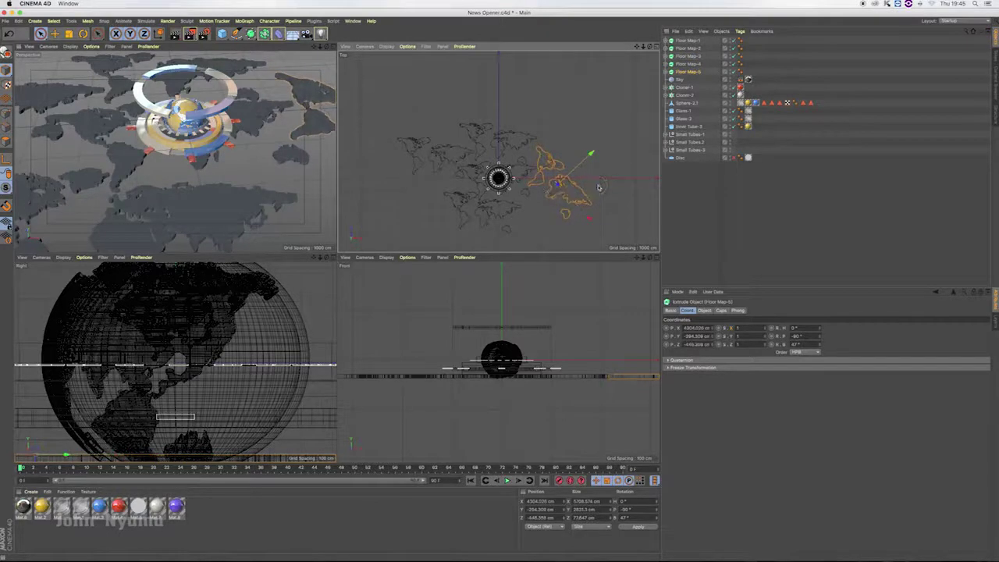
{"action": "left_click", "coordinate": [332, 48]}
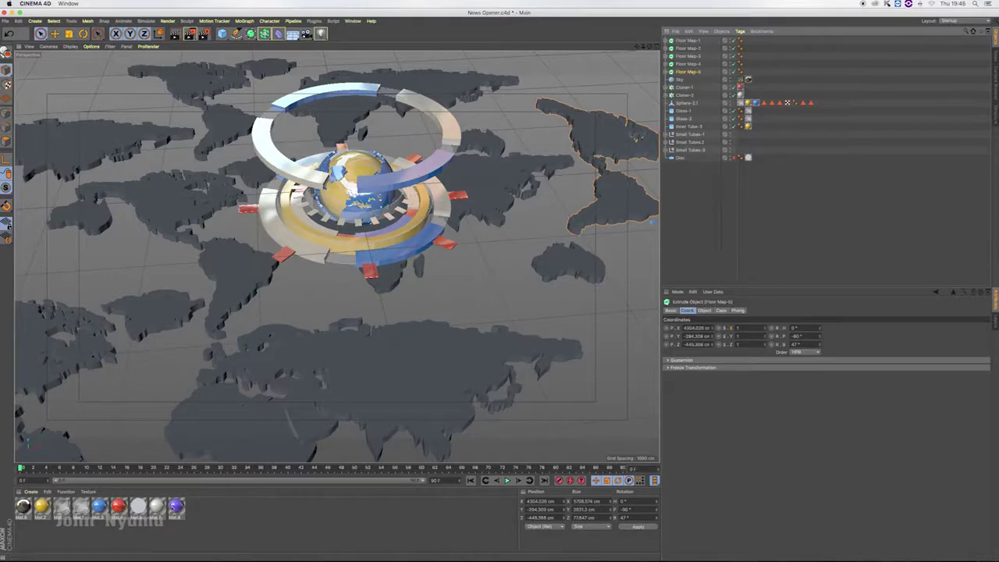
Step: Apply the Mat.7 texture to all five floor map pieces
{"action": "left_click_drag", "start_coordinate": [157, 506], "coordinate": [689, 72]}
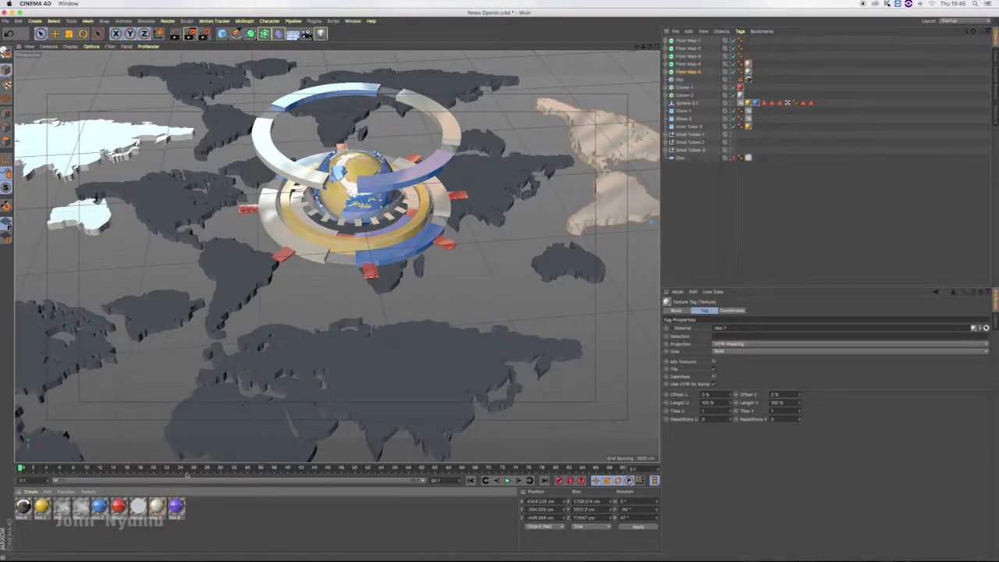
{"action": "left_click_drag", "start_coordinate": [156, 505], "coordinate": [778, 175]}
{"action": "left_click_drag", "start_coordinate": [690, 68], "coordinate": [689, 64]}
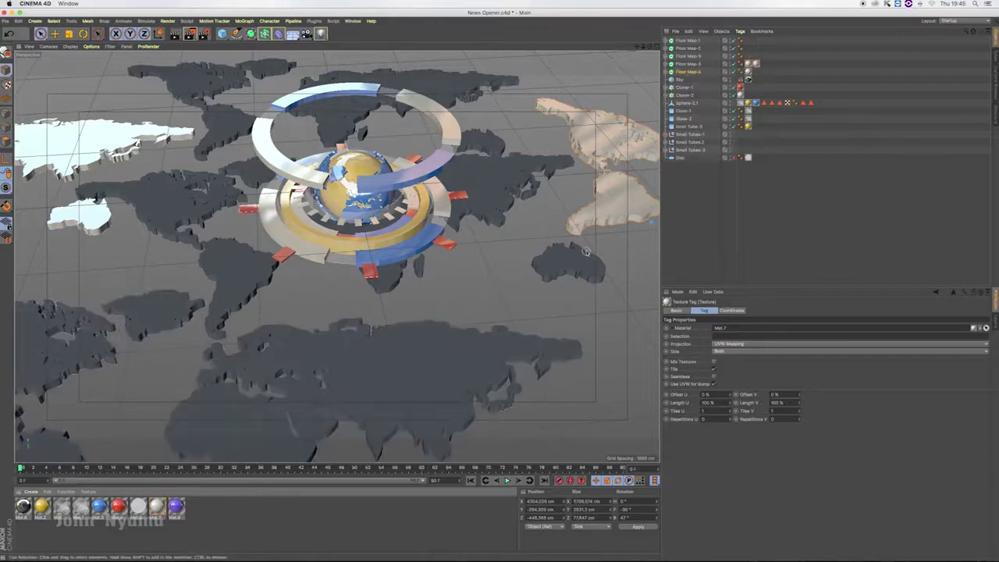
{"action": "left_click_drag", "start_coordinate": [756, 64], "coordinate": [741, 56]}
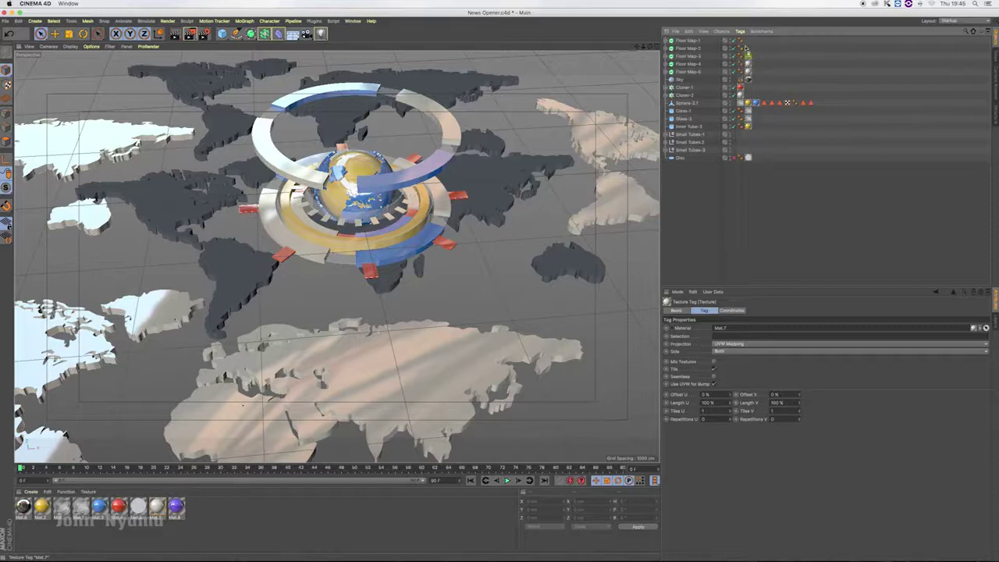
{"action": "left_click_drag", "start_coordinate": [745, 48], "coordinate": [746, 44]}
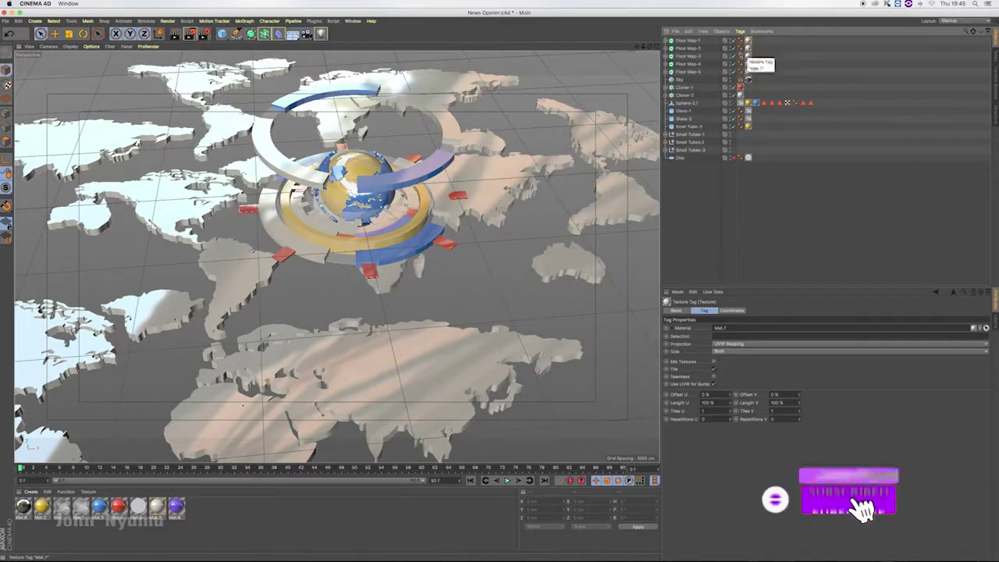
Step: Group the five floor maps under a null named Floor Maps
{"action": "left_click", "coordinate": [688, 57], "text": "shift"}
{"action": "right_click", "coordinate": [689, 41]}
{"action": "left_click", "coordinate": [732, 271]}
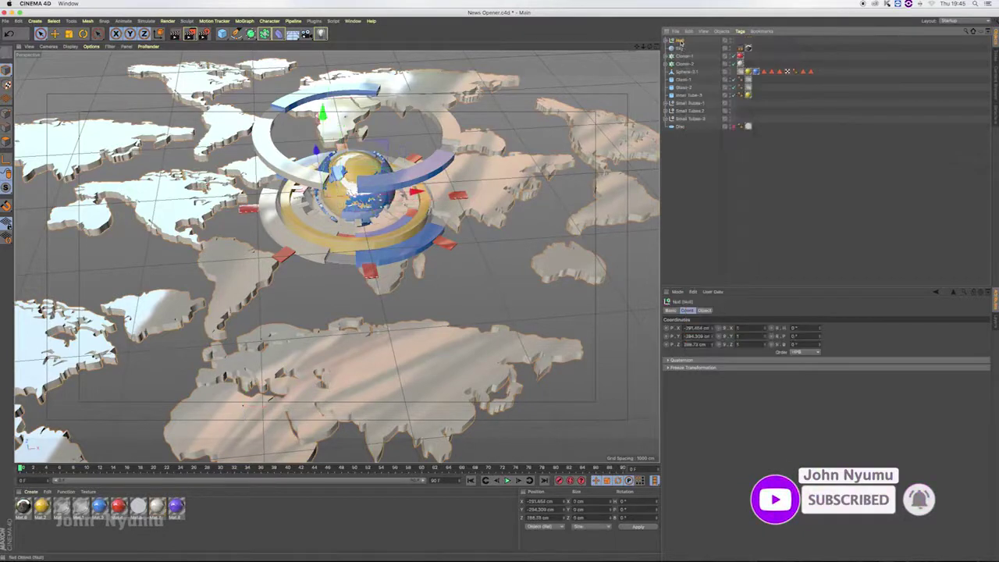
{"action": "double_click", "coordinate": [681, 41]}
{"action": "type", "text": "Floor"}
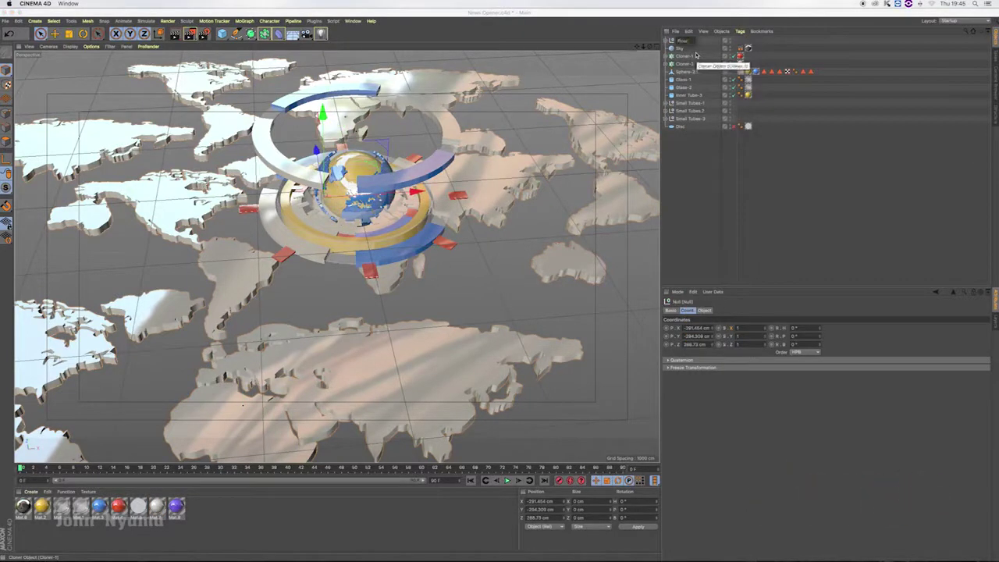
{"action": "left_click", "coordinate": [687, 65]}
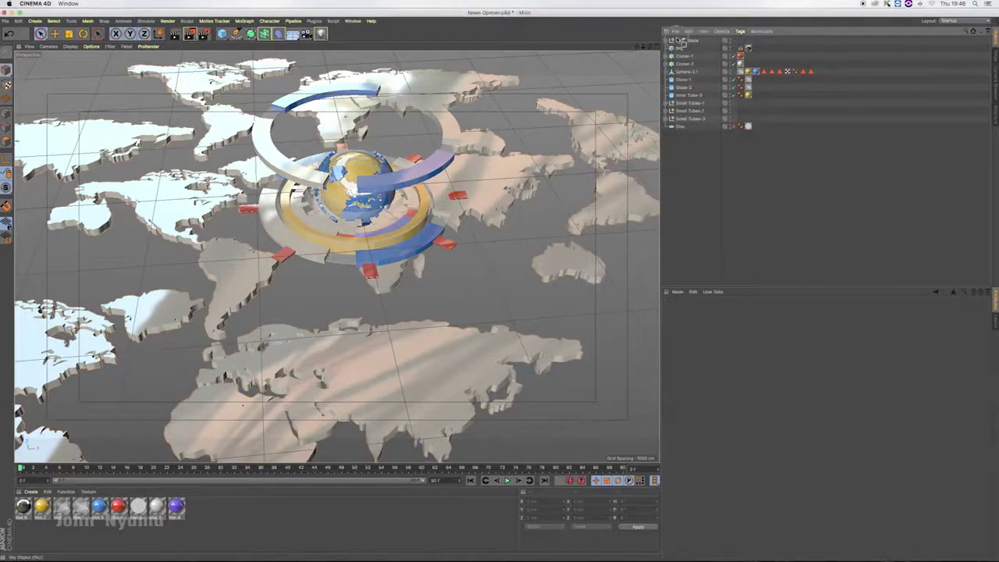
{"action": "left_click", "coordinate": [682, 41]}
Step: Start a render preview and orbit around the globe
{"action": "key", "text": "ctrl+r"}
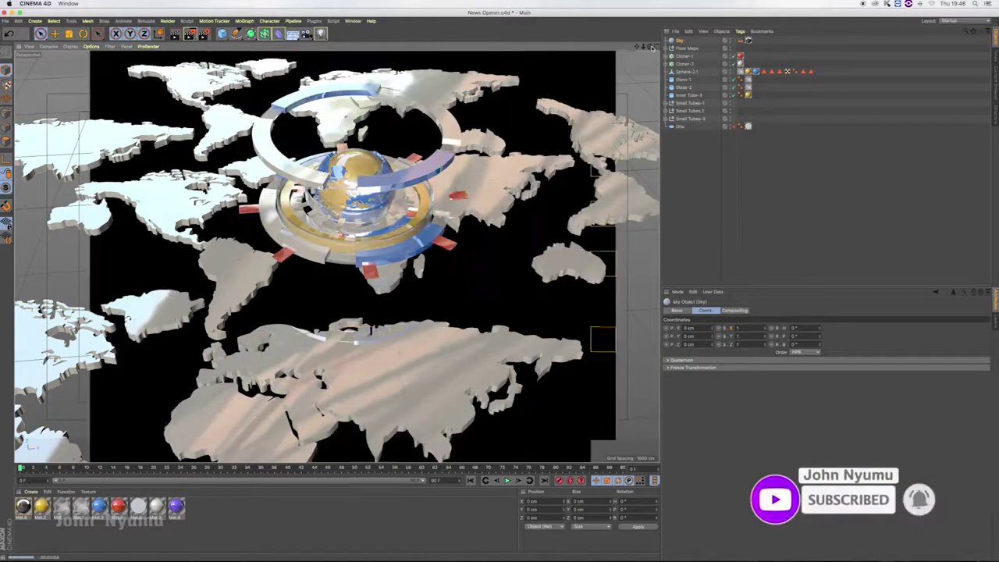
{"action": "left_click_drag", "start_coordinate": [649, 47], "coordinate": [655, 47]}
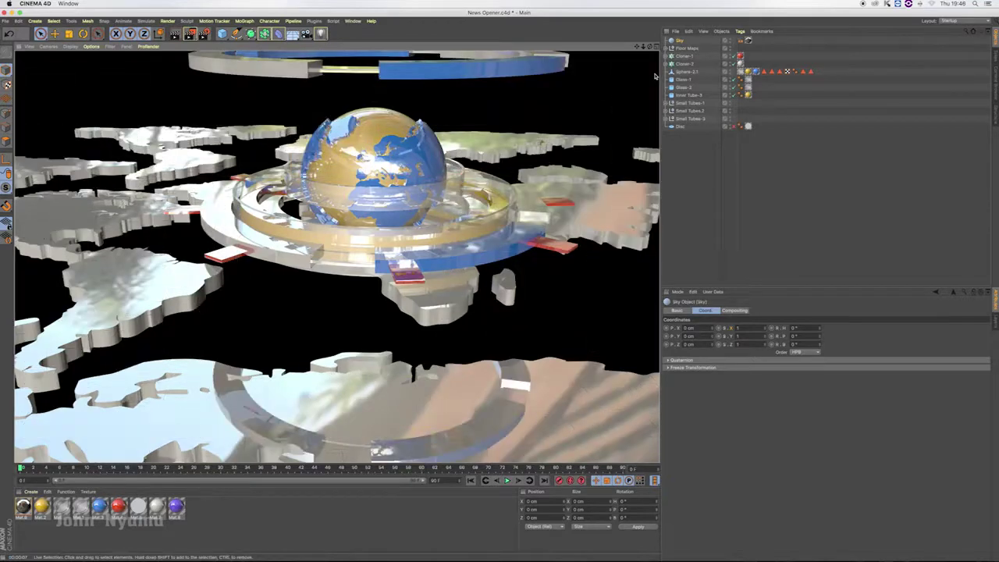
{"action": "left_click_drag", "start_coordinate": [649, 49], "coordinate": [649, 48]}
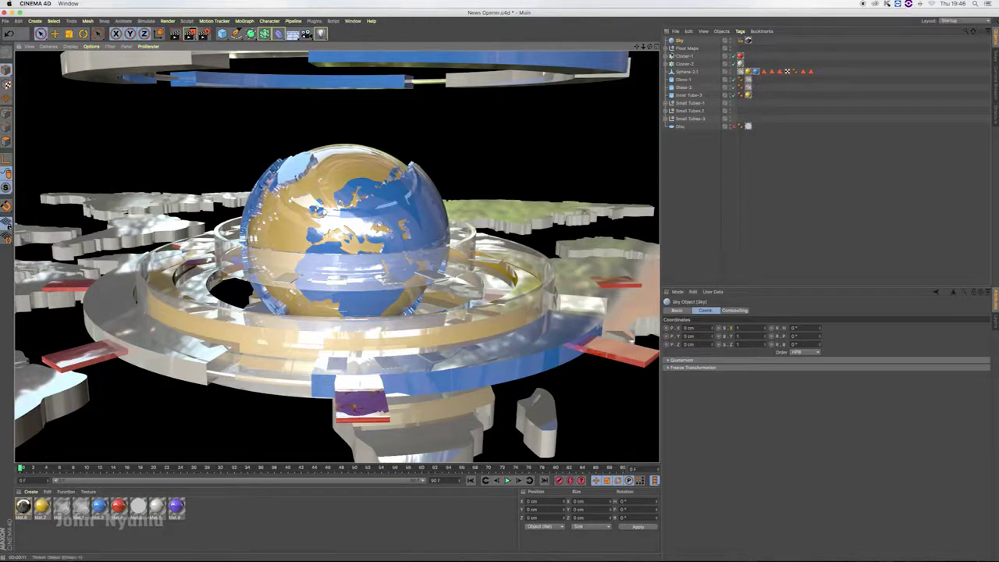
Step: Expand Floor Maps and apply the purple material to the floor map pieces
{"action": "left_click", "coordinate": [670, 49]}
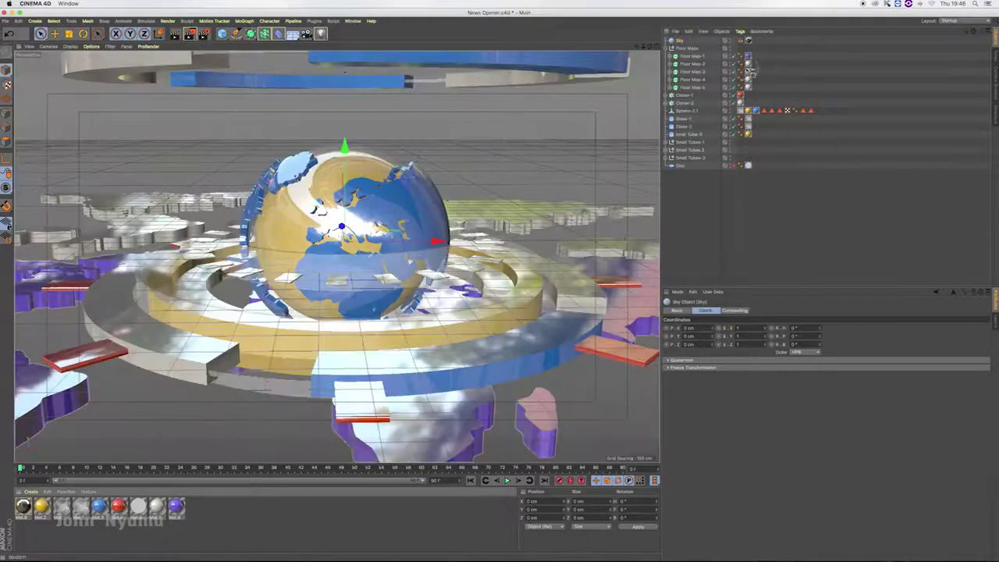
{"action": "left_click_drag", "start_coordinate": [753, 68], "coordinate": [749, 78]}
{"action": "left_click_drag", "start_coordinate": [182, 507], "coordinate": [755, 89]}
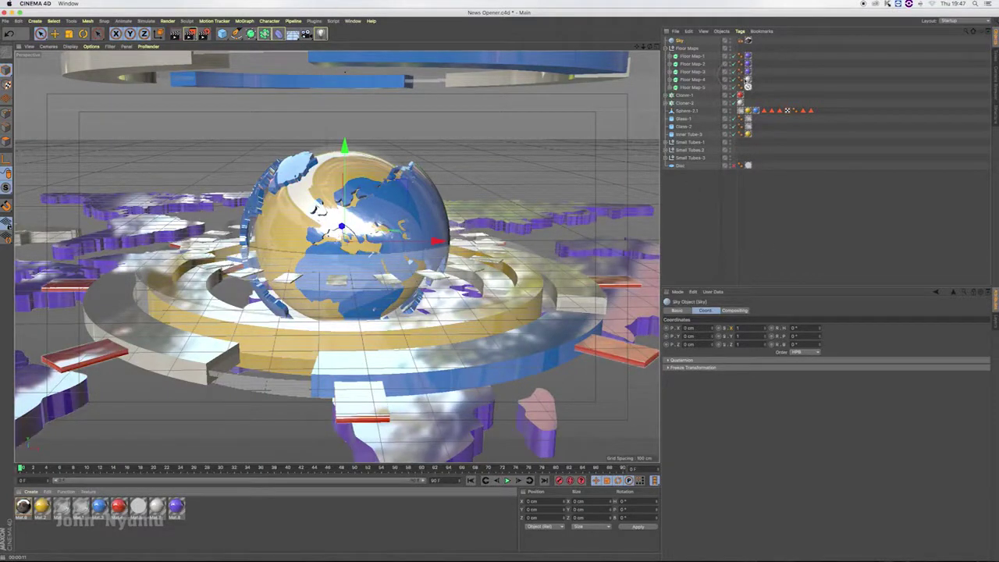
{"action": "left_click_drag", "start_coordinate": [748, 86], "coordinate": [749, 88]}
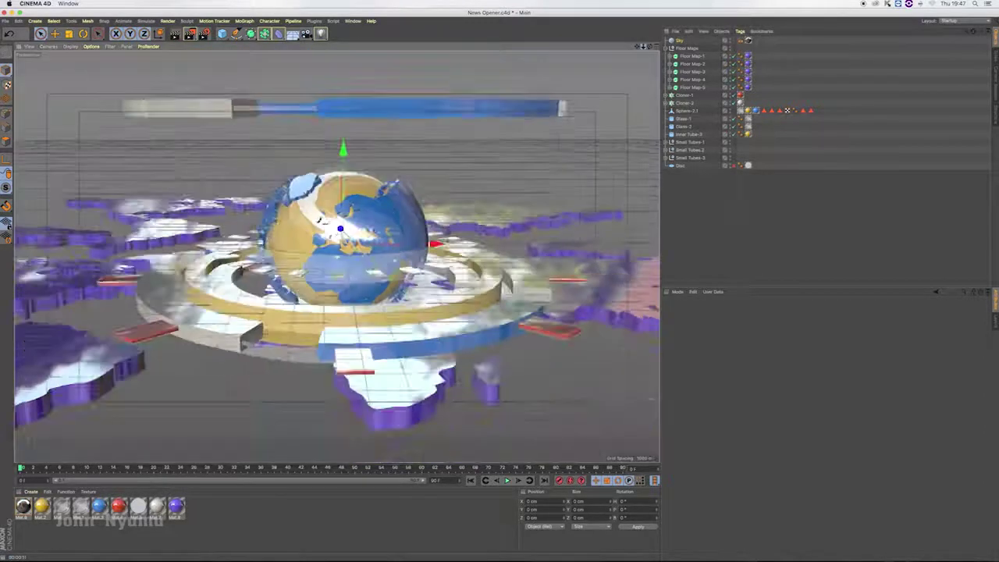
{"action": "left_click_drag", "start_coordinate": [642, 48], "coordinate": [616, 49]}
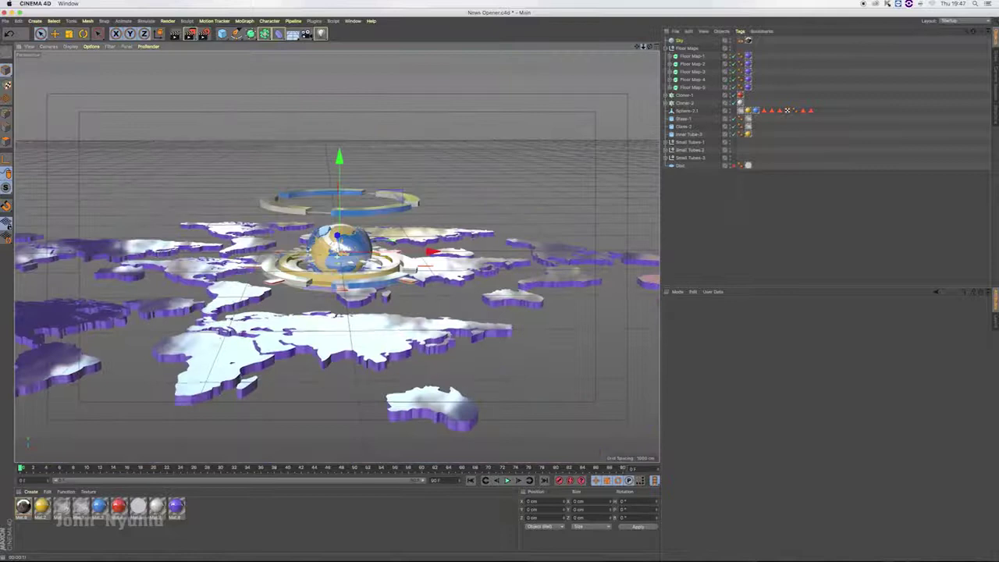
Step: Move Floor Map-5 up and to the left around the globe in the Top view
{"action": "left_click", "coordinate": [686, 87]}
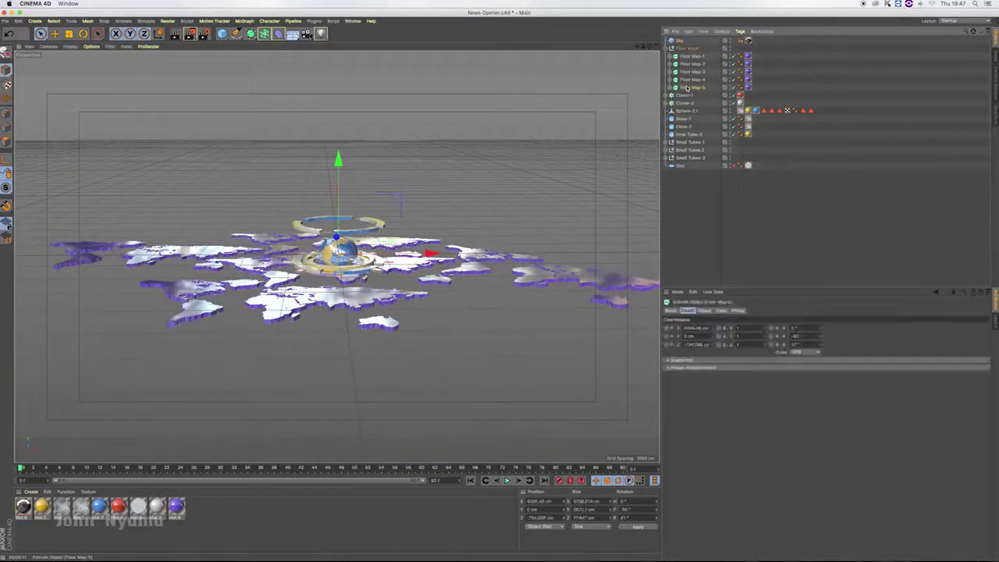
{"action": "left_click", "coordinate": [656, 47]}
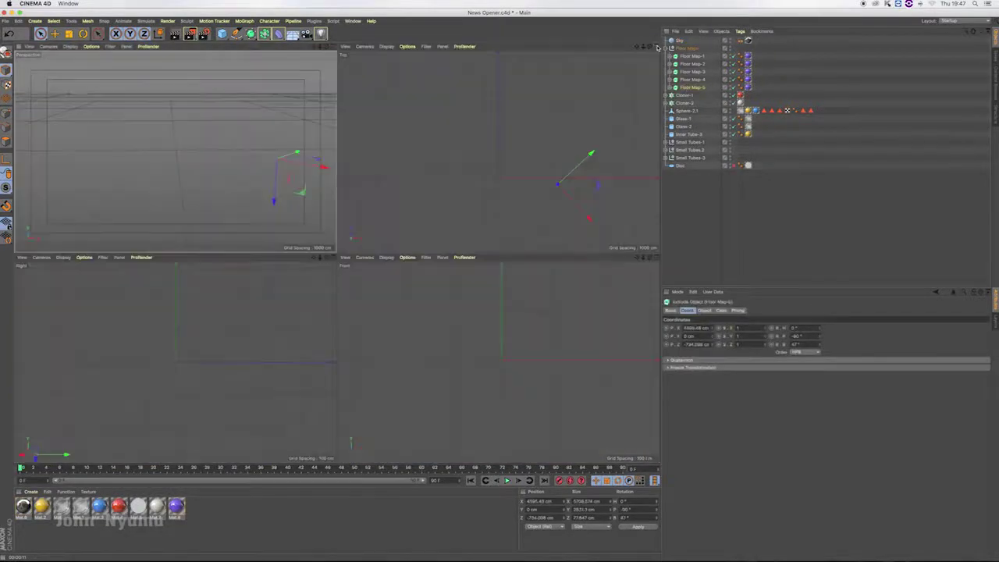
{"action": "left_click_drag", "start_coordinate": [585, 174], "coordinate": [511, 150]}
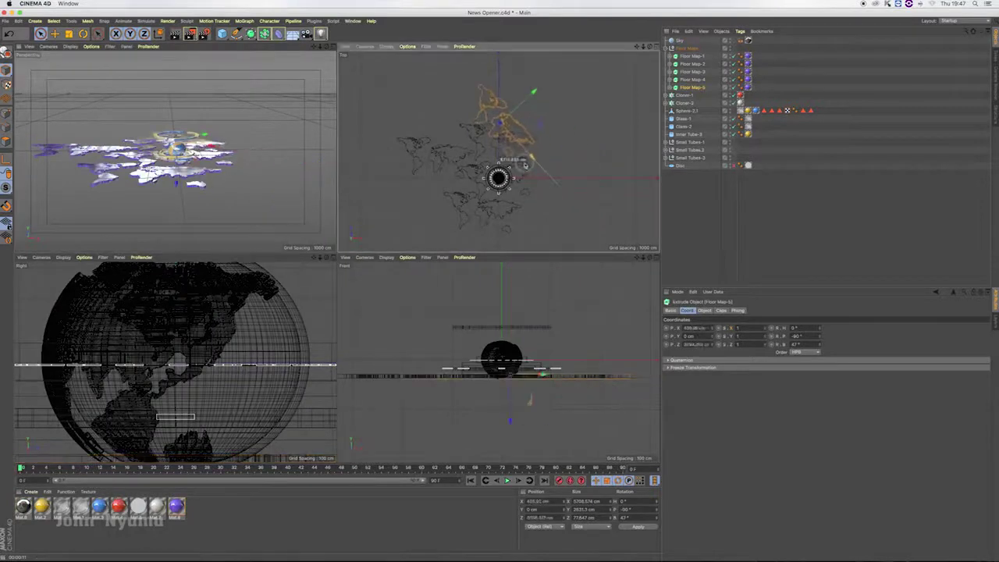
Step: Place Floor Map-4 near 3123 cm X, 4195 cm Z and bank it to 64°
{"action": "left_click", "coordinate": [692, 80]}
{"action": "left_click_drag", "start_coordinate": [482, 166], "coordinate": [539, 134]}
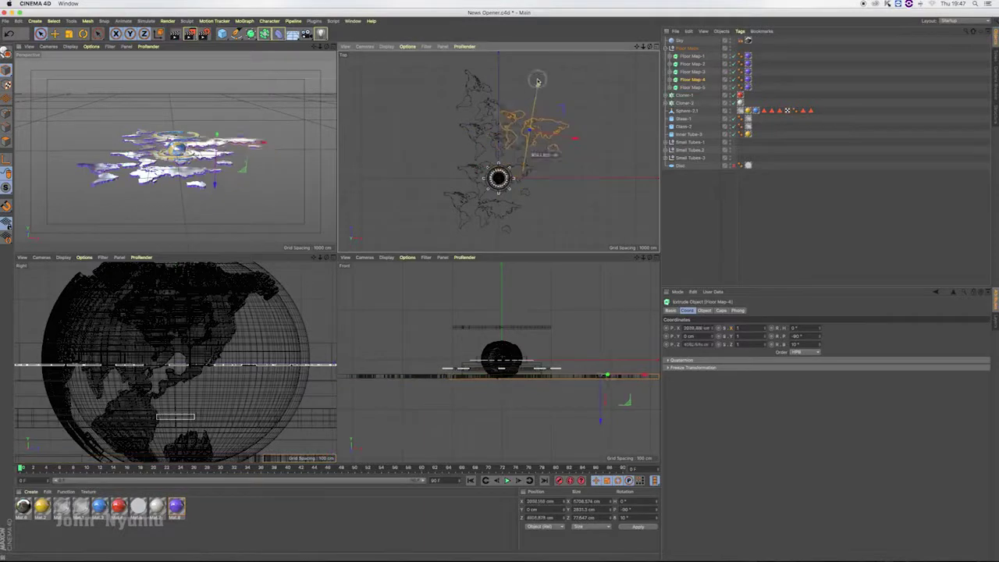
{"action": "left_click_drag", "start_coordinate": [820, 349], "coordinate": [819, 332]}
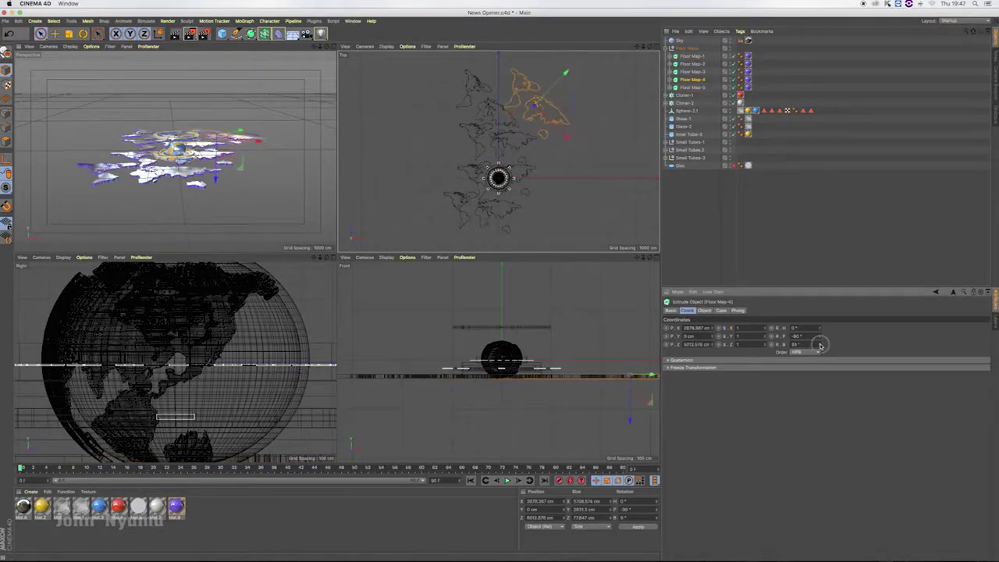
{"action": "left_click_drag", "start_coordinate": [564, 142], "coordinate": [592, 109]}
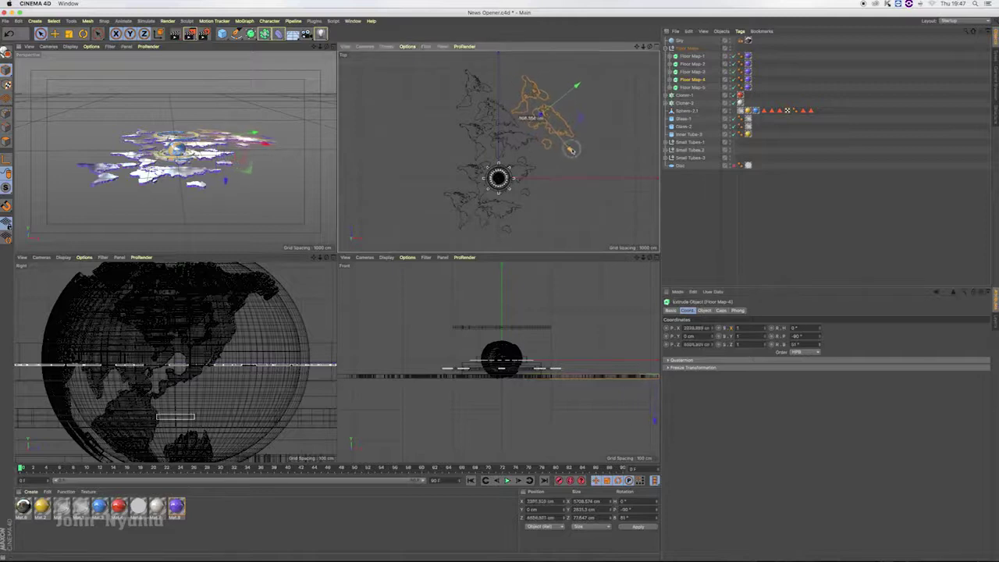
{"action": "left_click_drag", "start_coordinate": [820, 347], "coordinate": [820, 346]}
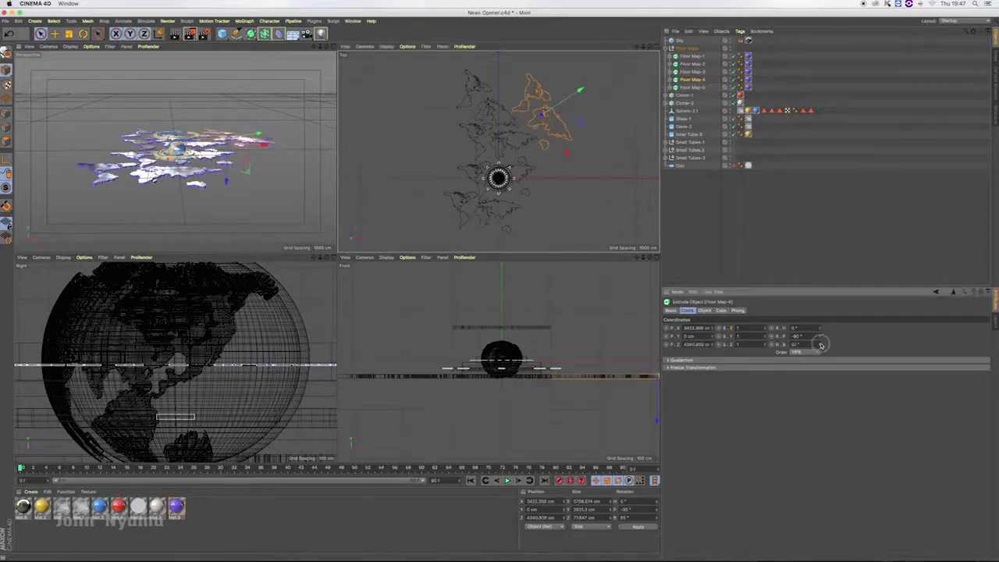
{"action": "left_click_drag", "start_coordinate": [575, 93], "coordinate": [580, 97]}
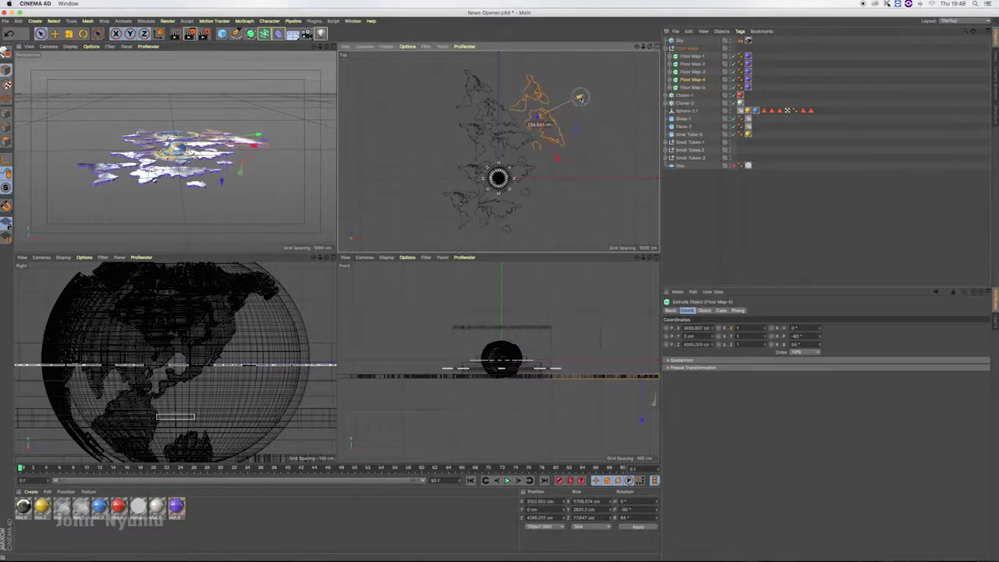
Step: Maximize the Perspective view, zoom in, and render a preview region around the globe
{"action": "key", "text": "F1"}
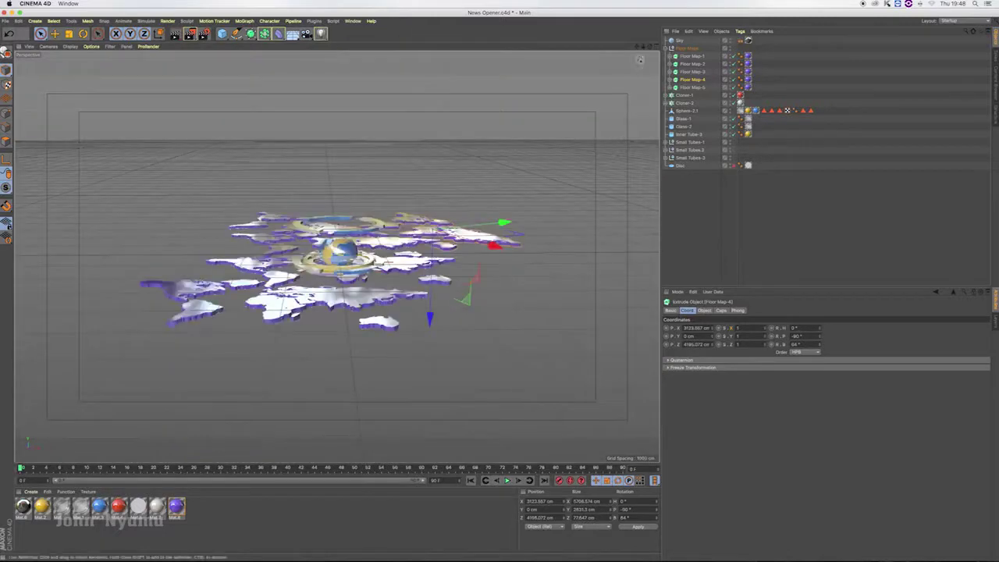
{"action": "scroll", "coordinate": [335, 257], "scroll_direction": "up", "scroll_amount": 3}
{"action": "scroll", "coordinate": [335, 258], "scroll_direction": "up", "scroll_amount": 3}
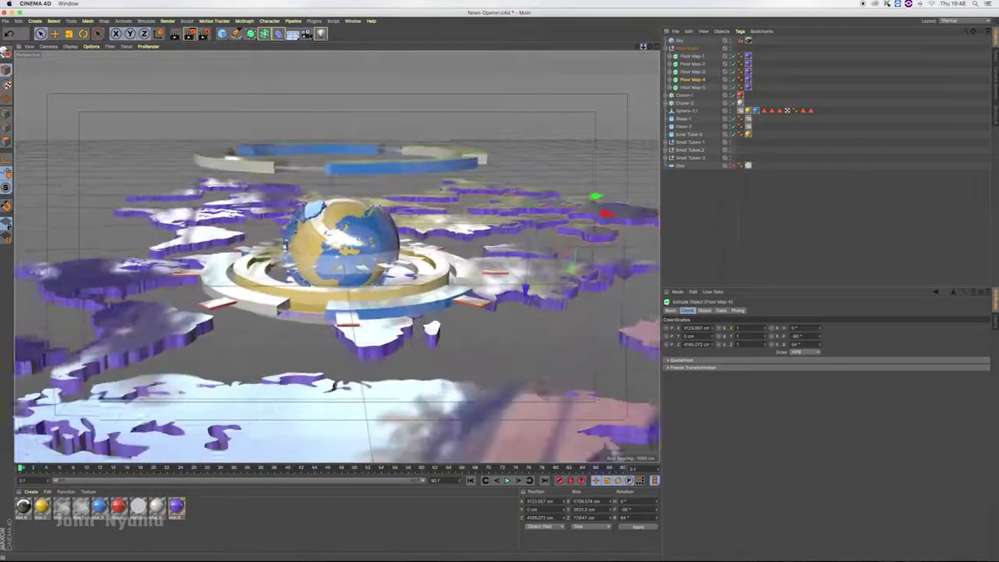
{"action": "scroll", "coordinate": [336, 258], "scroll_direction": "up", "scroll_amount": 1}
{"action": "key", "text": "alt+r"}
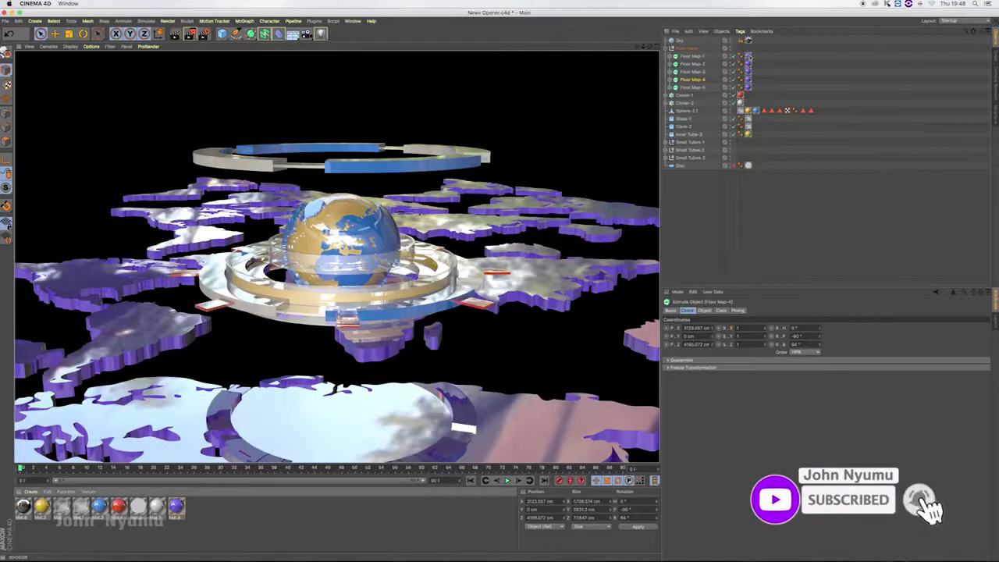
Step: Delete the purple material tags from the Floor Map pieces so they render plain white
{"action": "key", "text": "alt+r"}
{"action": "key", "text": "alt+r"}
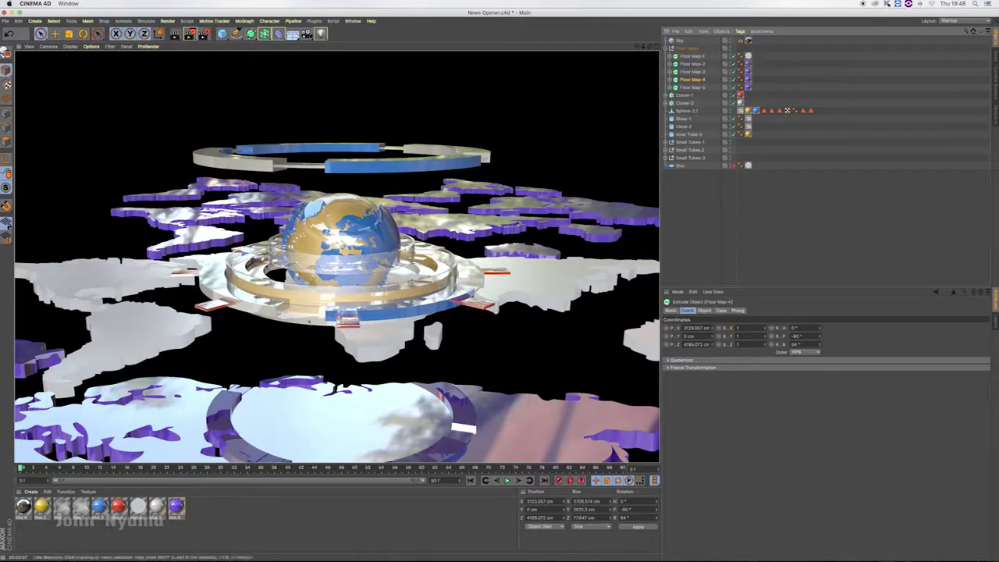
{"action": "key", "text": "alt+r"}
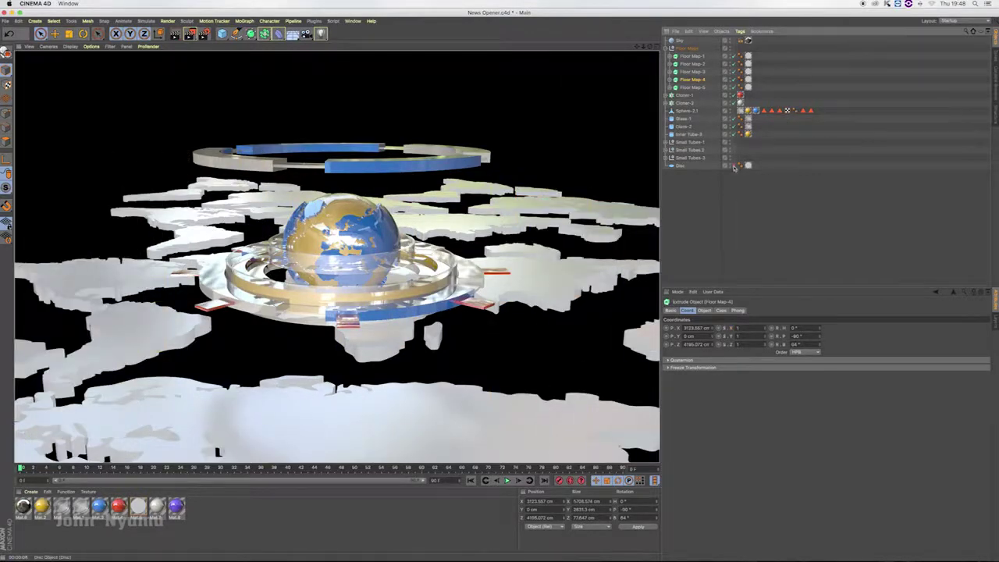
Step: Scale the floor Disc to about 4060 cm across and raise it slightly on Y
{"action": "left_click", "coordinate": [734, 167]}
{"action": "left_click", "coordinate": [680, 166]}
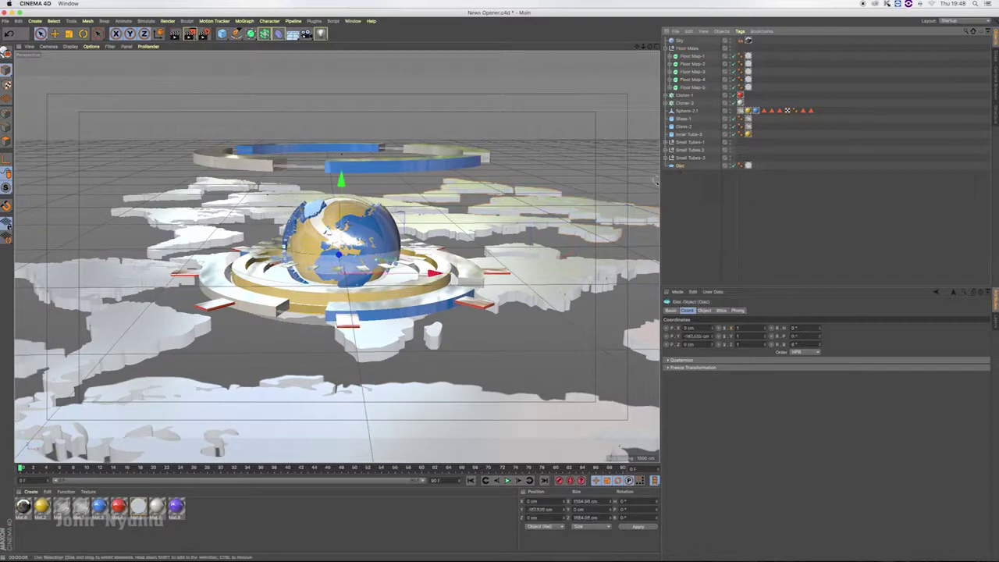
{"action": "key", "text": "t"}
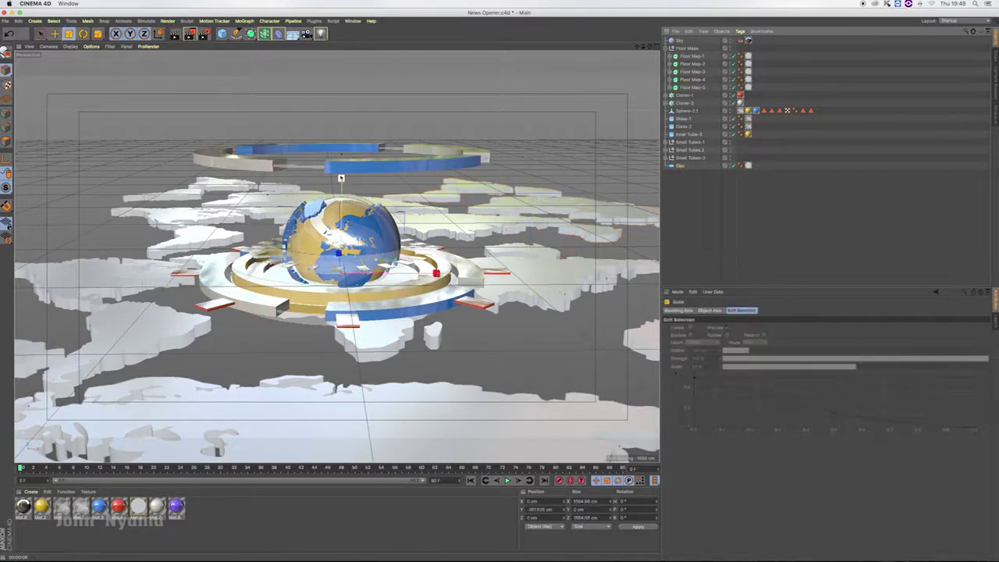
{"action": "mouse_move", "coordinate": [340, 258]}
{"action": "left_mouse_down"}
{"action": "mouse_move", "coordinate": [469, 257]}
{"action": "mouse_move", "coordinate": [589, 287]}
{"action": "left_mouse_up"}
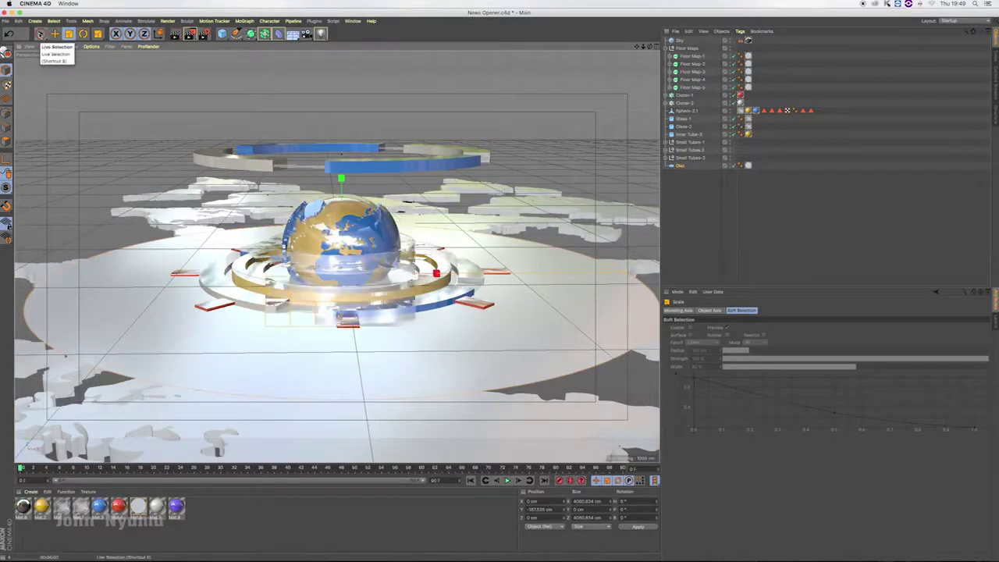
{"action": "left_click", "coordinate": [41, 34]}
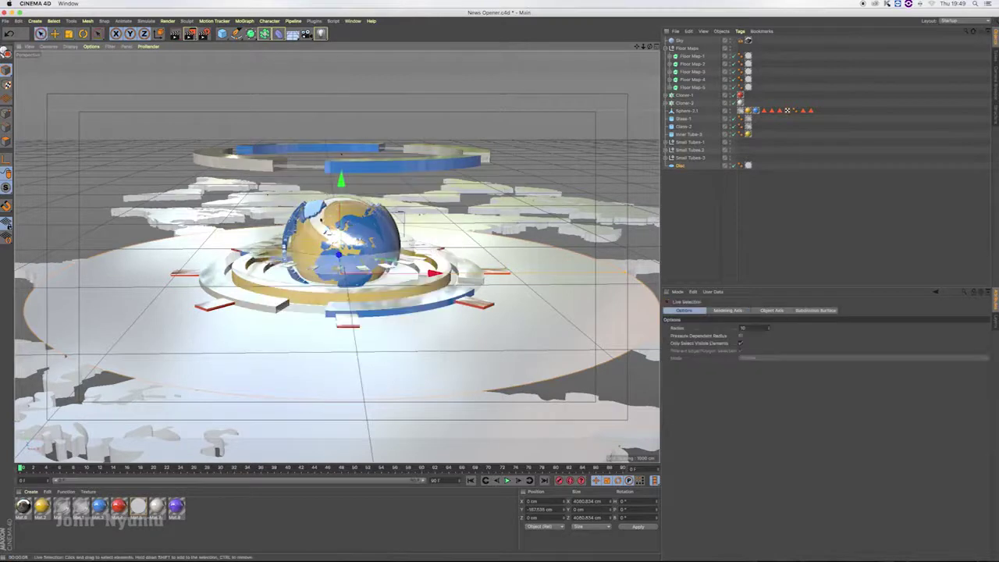
{"action": "left_click_drag", "start_coordinate": [340, 181], "coordinate": [341, 199]}
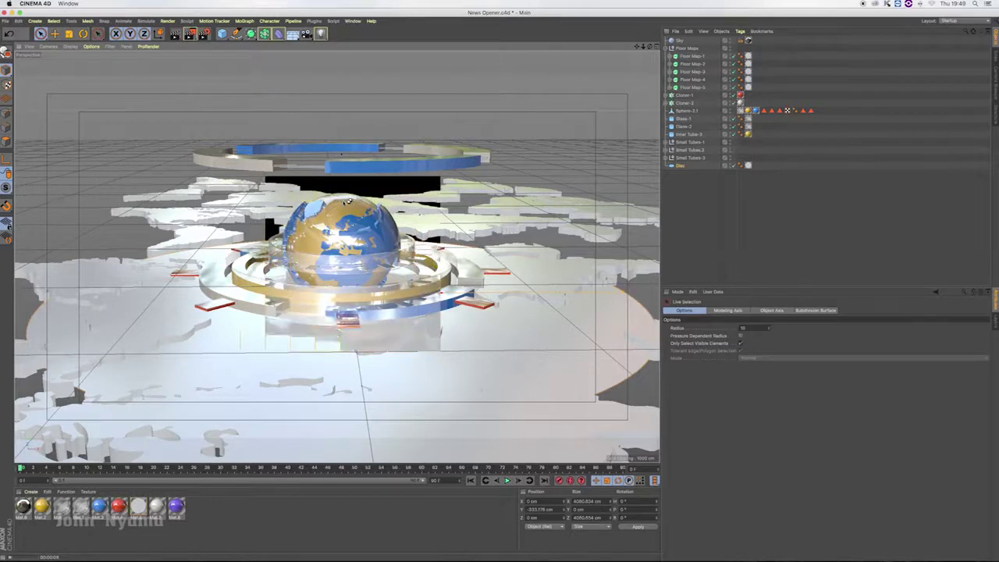
Step: Copy Floor Map-1's Mat.7 texture tag onto all the other Floor Map pieces
{"action": "left_click", "coordinate": [739, 56]}
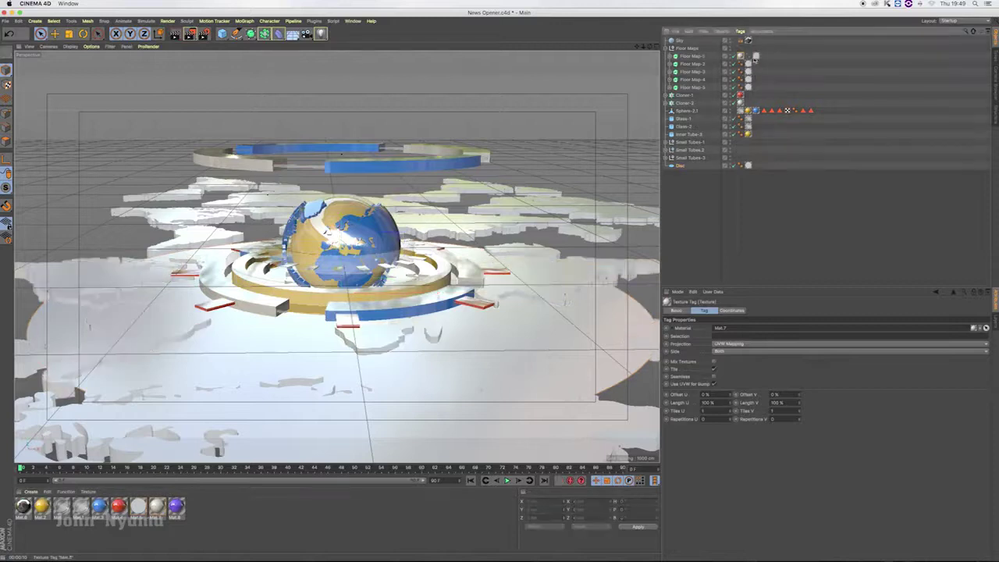
{"action": "left_click_drag", "start_coordinate": [755, 57], "coordinate": [758, 60]}
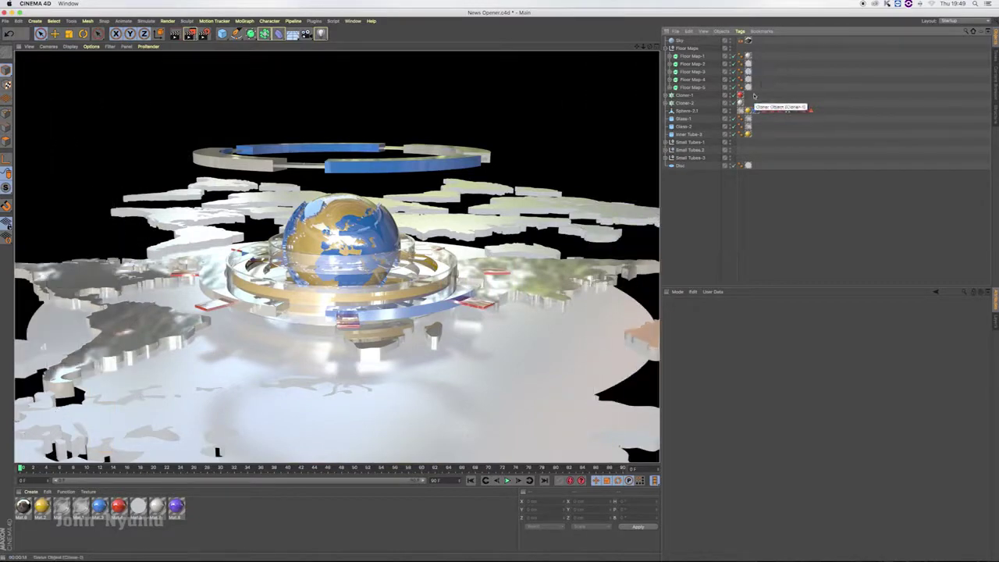
{"action": "left_click", "coordinate": [748, 64]}
{"action": "left_click_drag", "start_coordinate": [755, 64], "coordinate": [756, 87], "text": "ctrl"}
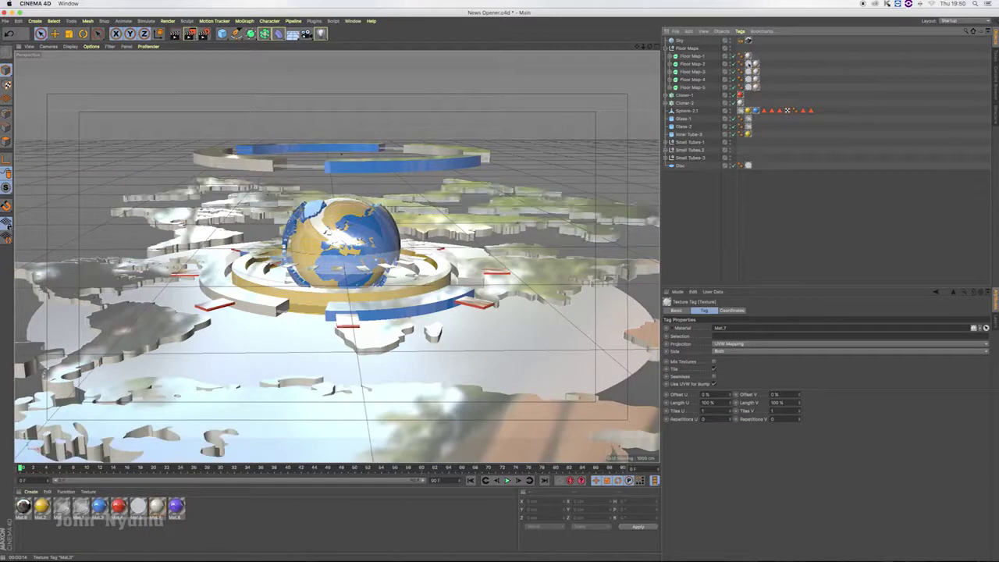
Step: Lower the floor Disc to about -547 cm on Y
{"action": "left_click", "coordinate": [787, 110]}
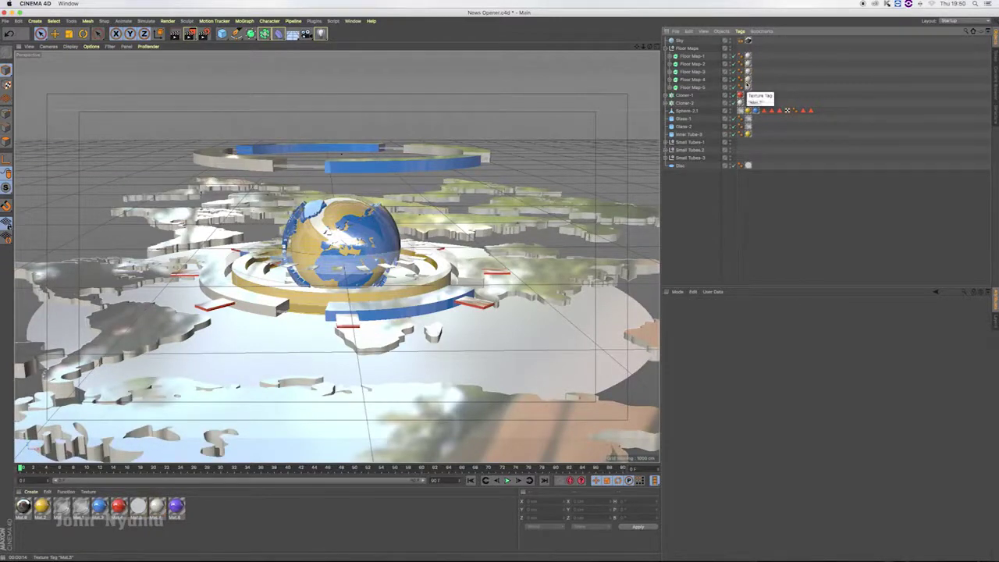
{"action": "left_click", "coordinate": [676, 165]}
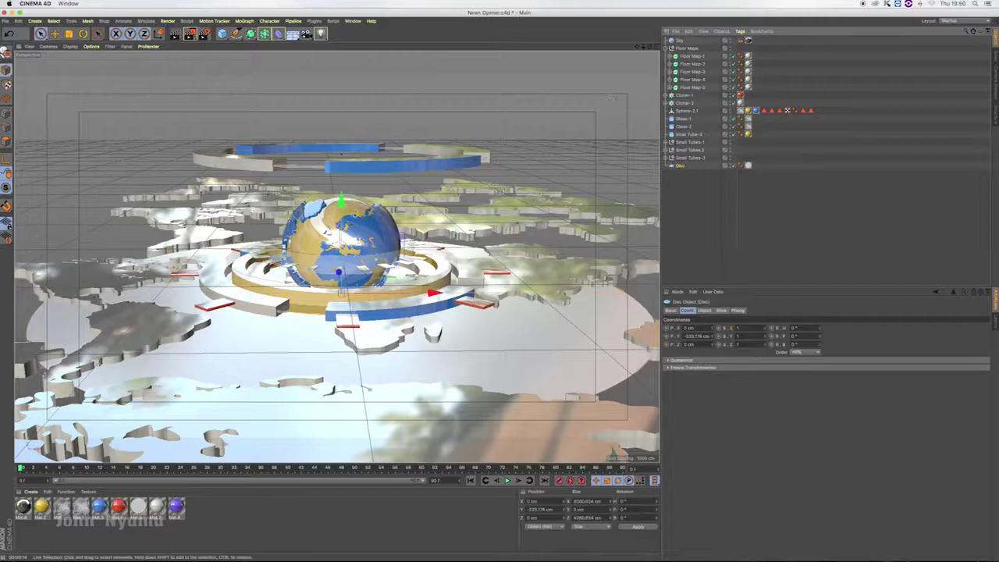
{"action": "left_click_drag", "start_coordinate": [341, 205], "coordinate": [363, 224]}
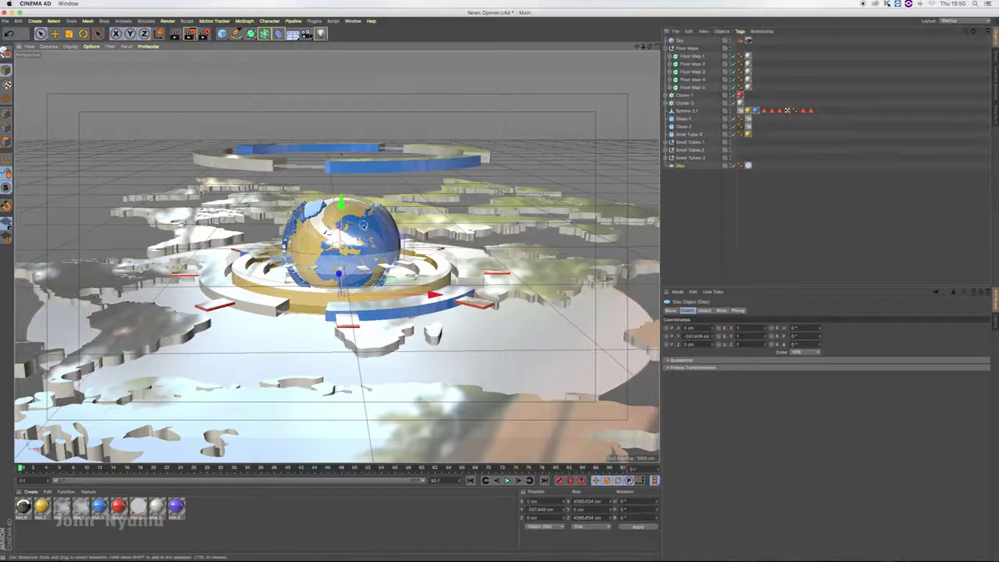
Step: Scale the floor Disc up to about 18000 cm and move the view closer to the globe
{"action": "key", "text": "t"}
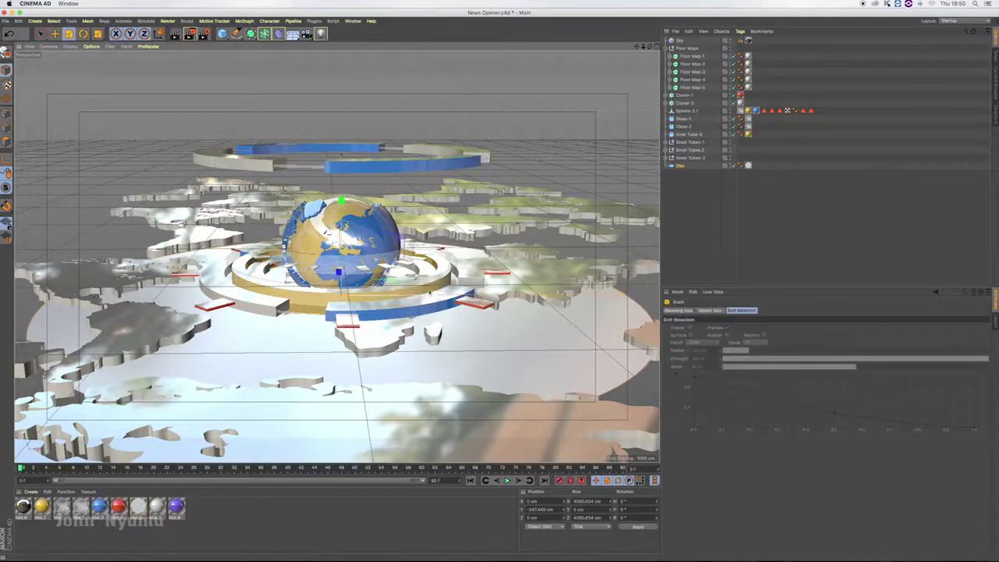
{"action": "mouse_move", "coordinate": [438, 297]}
{"action": "left_mouse_down"}
{"action": "mouse_move", "coordinate": [547, 297]}
{"action": "mouse_move", "coordinate": [589, 160]}
{"action": "left_mouse_up"}
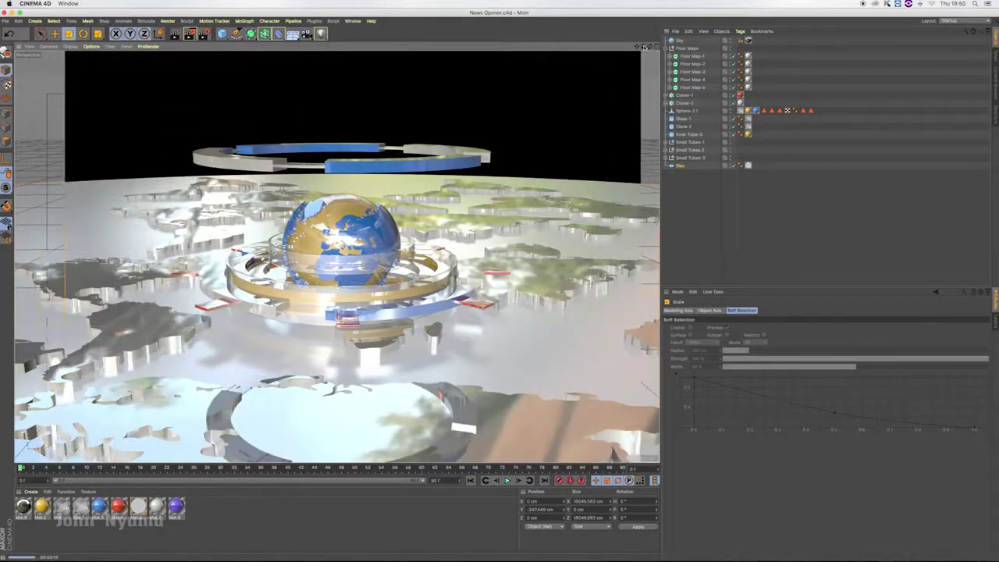
{"action": "left_click_drag", "start_coordinate": [645, 48], "coordinate": [641, 46]}
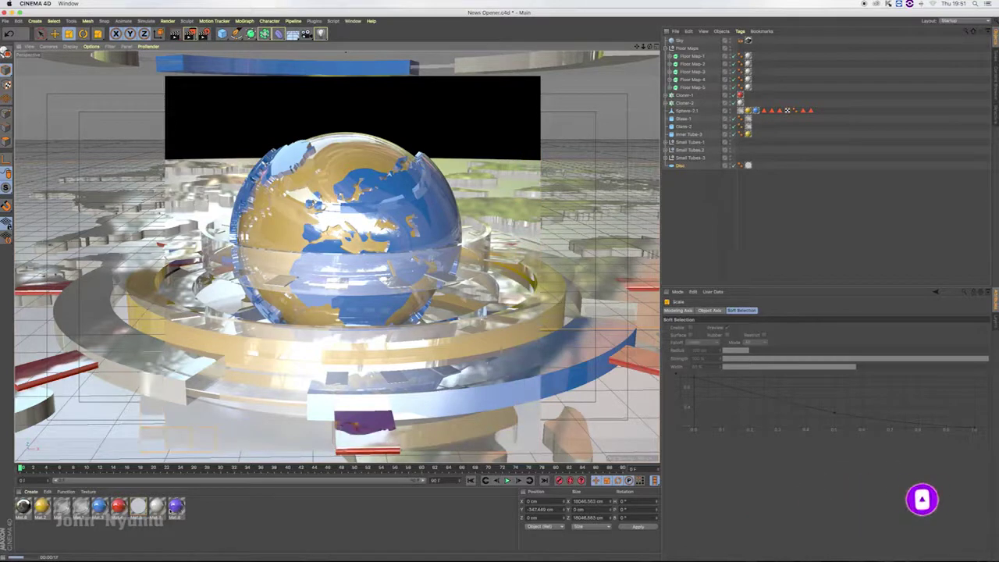
Step: Create a new material Mat.8 and adjust its Reflectance settings
{"action": "left_click", "coordinate": [157, 505]}
{"action": "left_click_drag", "start_coordinate": [156, 505], "coordinate": [195, 506], "text": "ctrl"}
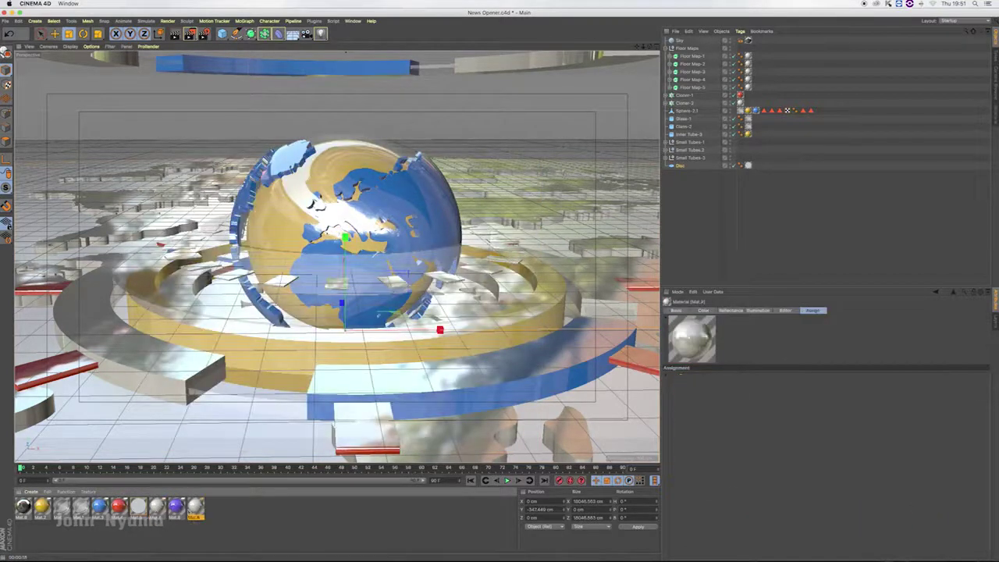
{"action": "double_click", "coordinate": [195, 506]}
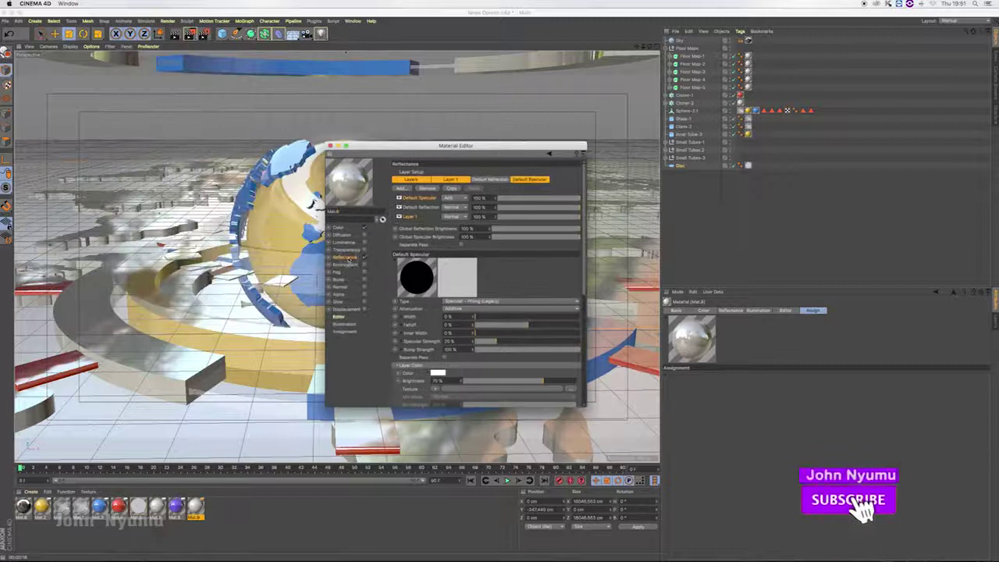
{"action": "left_click_drag", "start_coordinate": [584, 256], "coordinate": [587, 321]}
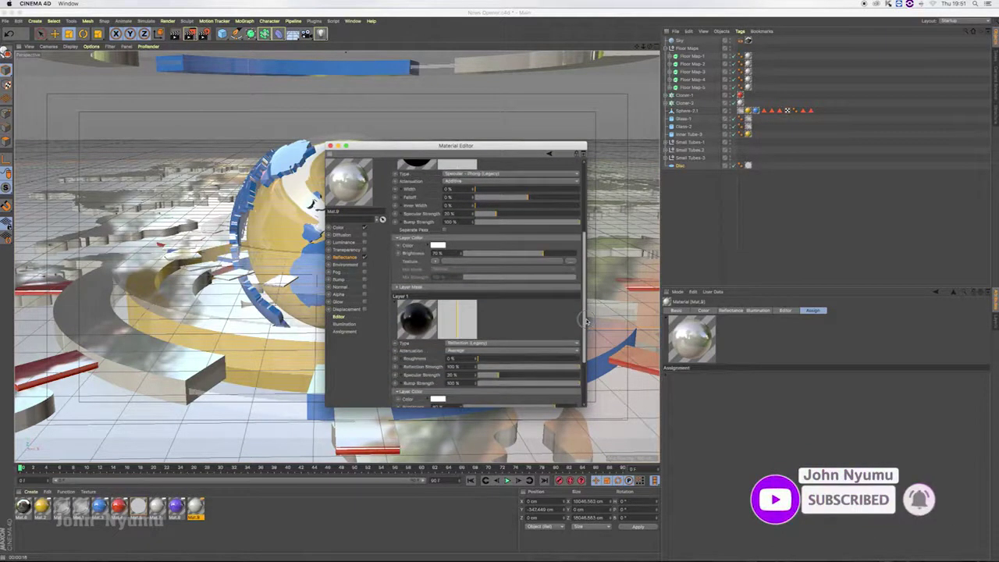
{"action": "left_click_drag", "start_coordinate": [586, 321], "coordinate": [586, 359]}
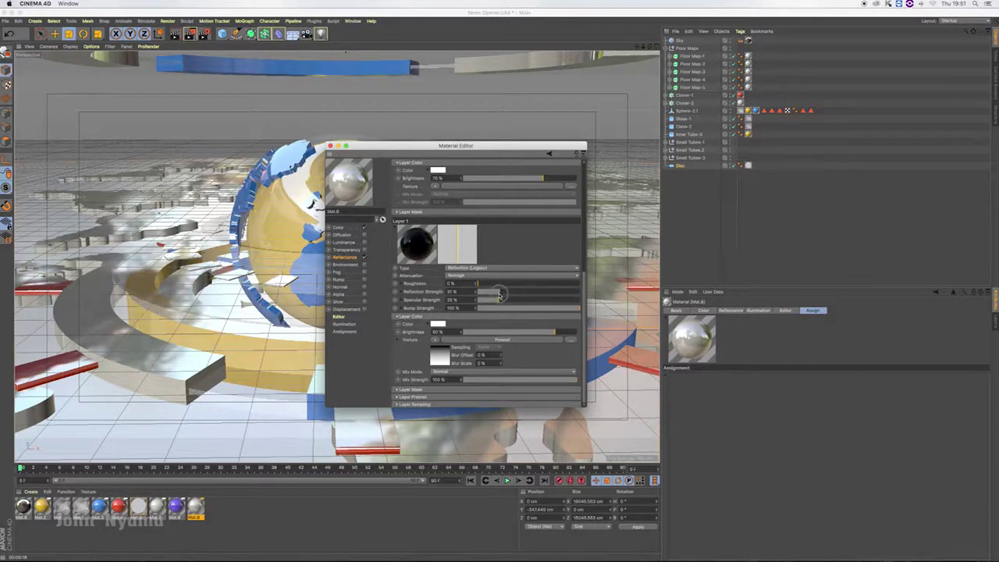
{"action": "key", "text": "super+w"}
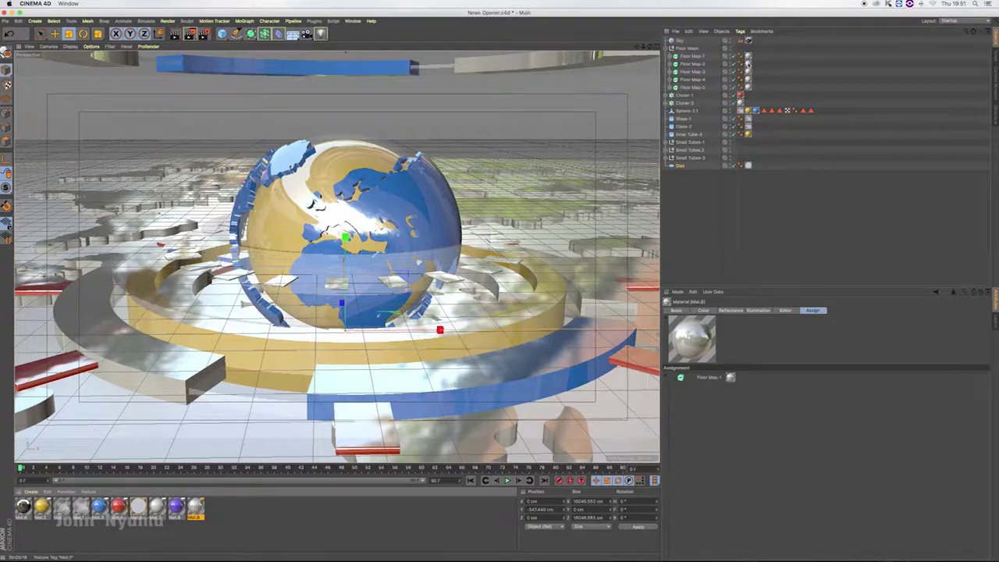
Step: Delete the Mat.7 tags from the floor maps and apply Mat.8 to every piece
{"action": "left_click", "coordinate": [747, 71]}
{"action": "key", "text": "Delete"}
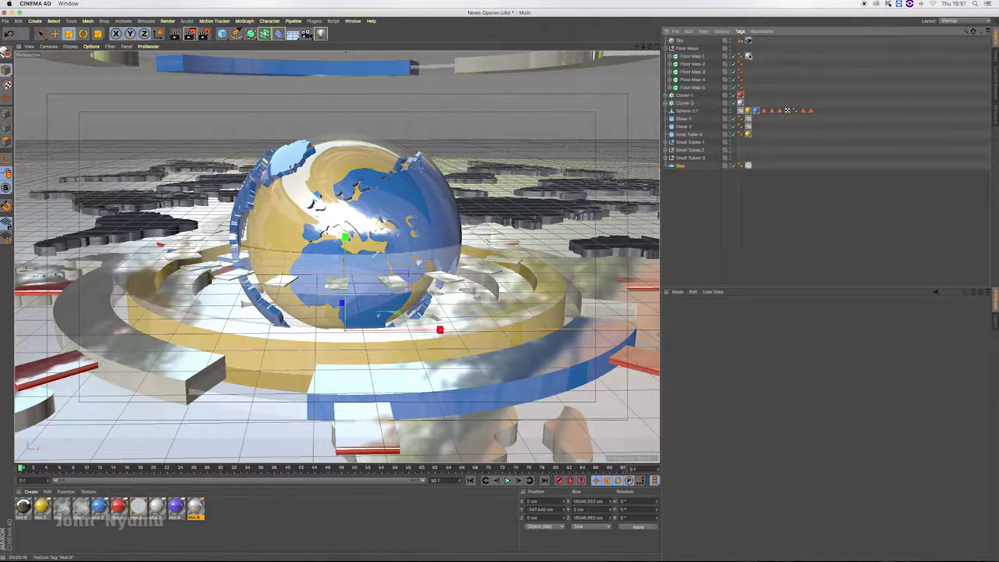
{"action": "left_click_drag", "start_coordinate": [746, 69], "coordinate": [747, 87], "text": "ctrl"}
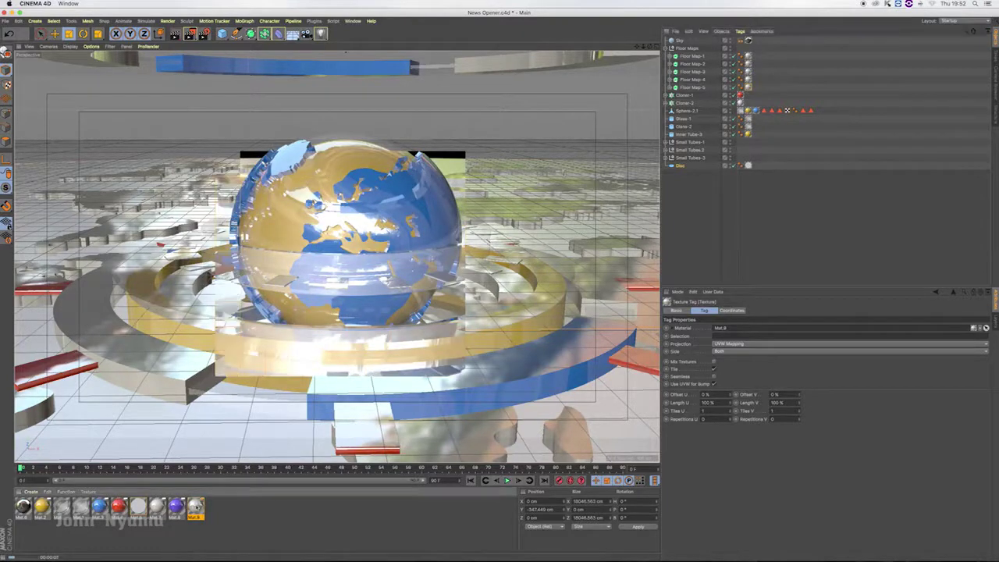
Step: Give Mat.8 a Fresnel reflection layer toned down to 32% brightness
{"action": "double_click", "coordinate": [747, 110]}
{"action": "left_click_drag", "start_coordinate": [250, 52], "coordinate": [630, 160]}
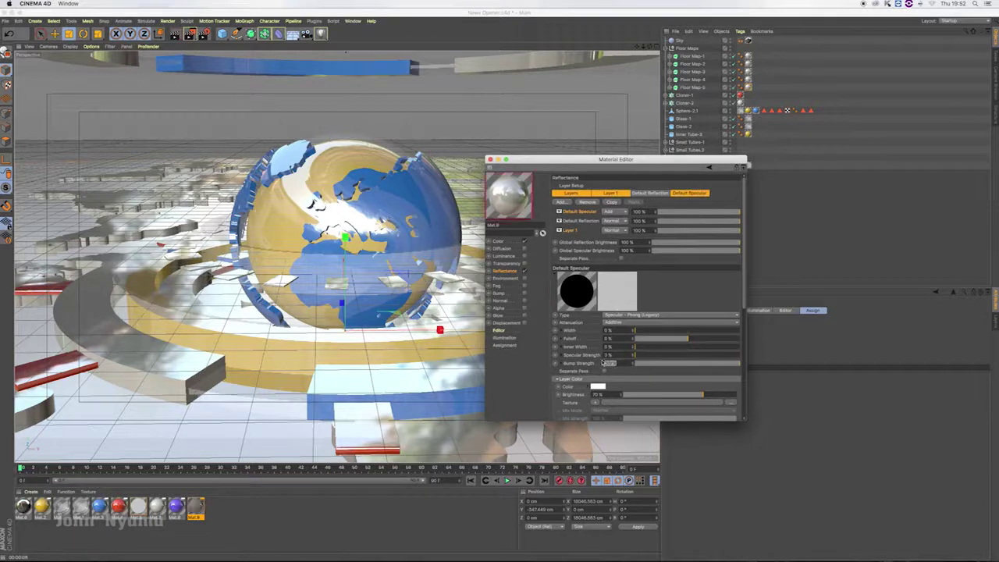
{"action": "scroll", "coordinate": [733, 289], "scroll_direction": "down", "scroll_amount": 3}
{"action": "scroll", "coordinate": [737, 304], "scroll_direction": "down", "scroll_amount": 3}
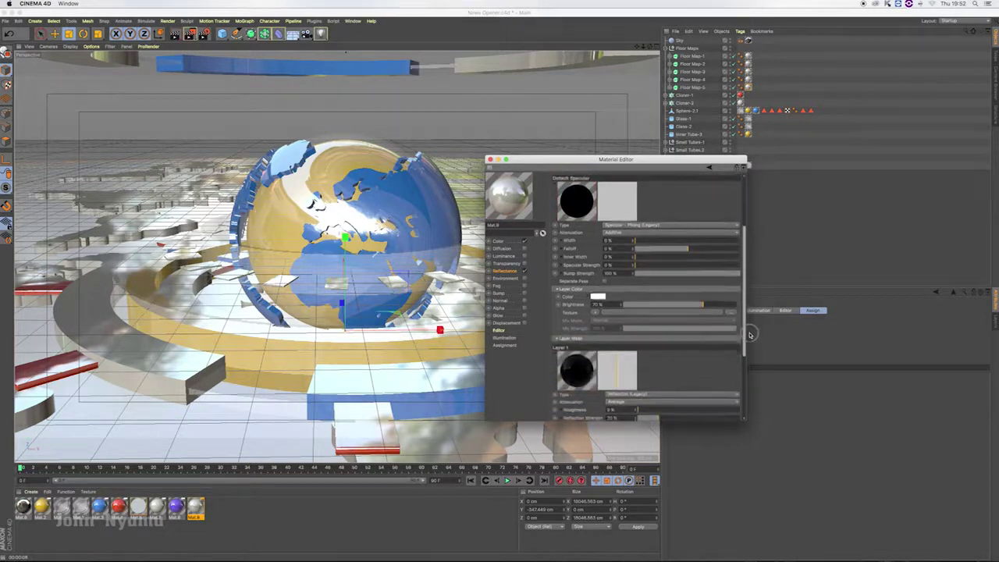
{"action": "left_click_drag", "start_coordinate": [744, 326], "coordinate": [738, 378]}
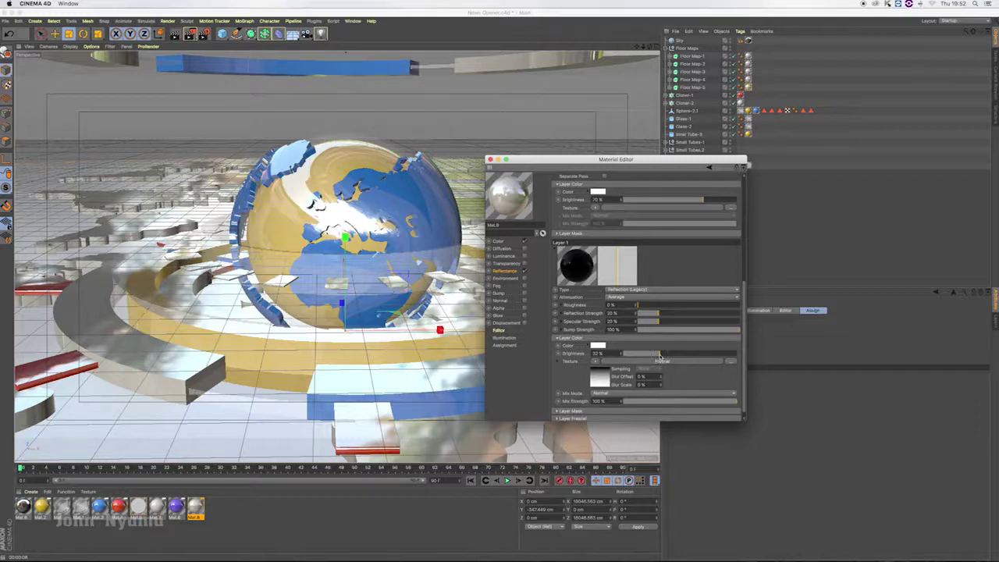
{"action": "mouse_move", "coordinate": [743, 318]}
{"action": "left_mouse_down"}
{"action": "mouse_move", "coordinate": [743, 261]}
{"action": "mouse_move", "coordinate": [744, 331]}
{"action": "left_mouse_up"}
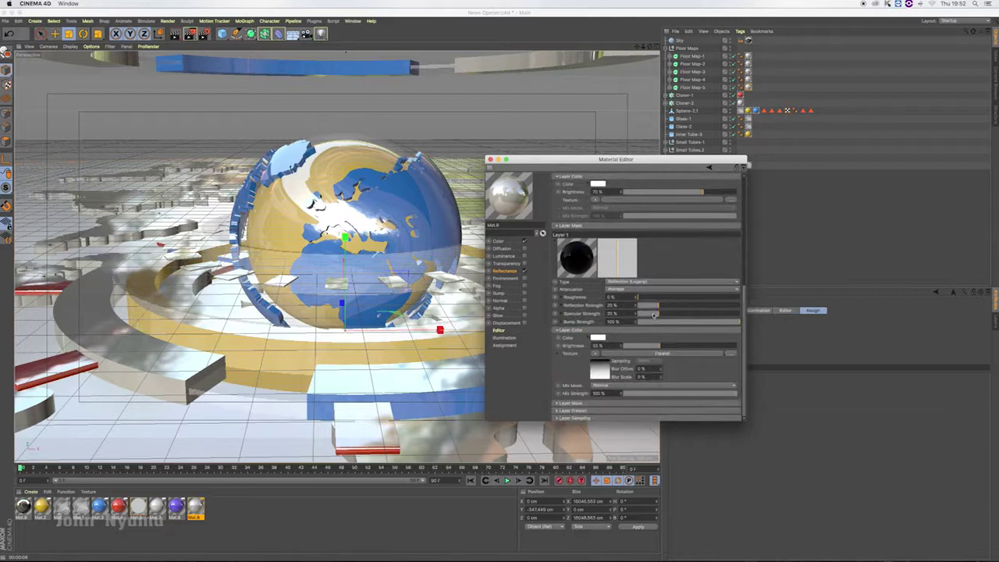
{"action": "left_click_drag", "start_coordinate": [625, 308], "coordinate": [616, 313]}
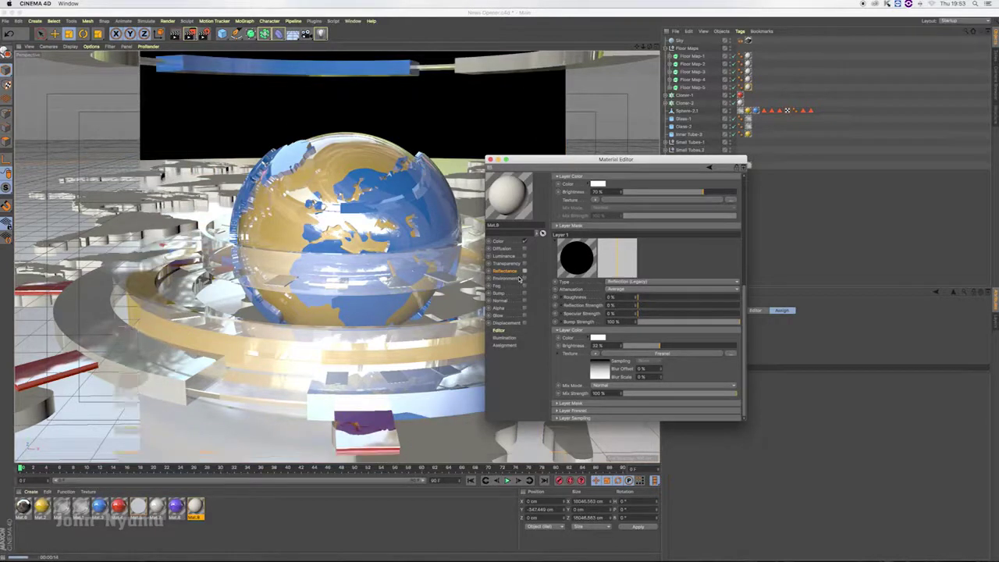
Step: Check the render behind the Material Editor, then close the editor
{"action": "mouse_move", "coordinate": [523, 159]}
{"action": "left_mouse_down"}
{"action": "mouse_move", "coordinate": [841, 192]}
{"action": "mouse_move", "coordinate": [810, 166]}
{"action": "left_mouse_up"}
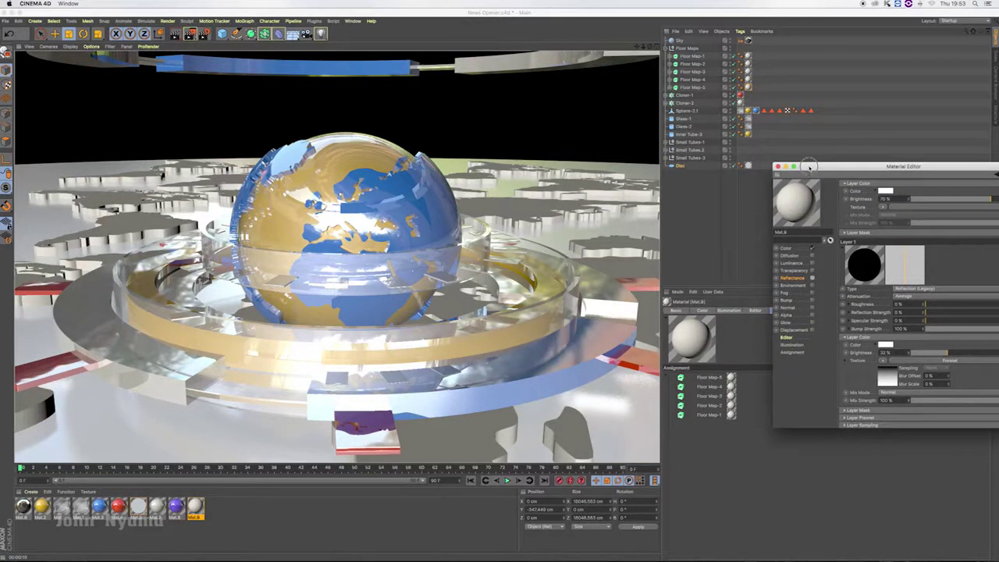
{"action": "left_click_drag", "start_coordinate": [810, 166], "coordinate": [801, 165]}
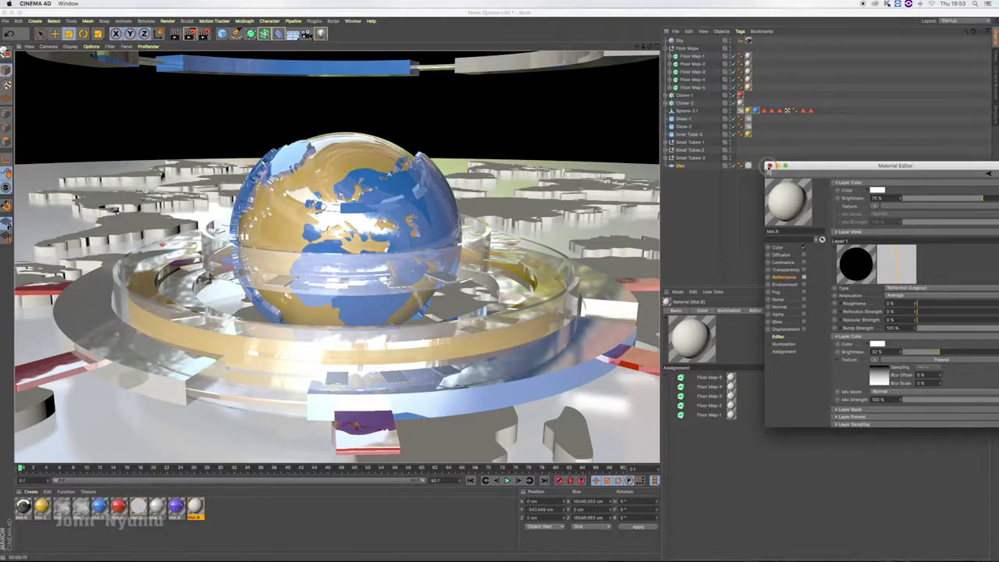
{"action": "left_click", "coordinate": [769, 166]}
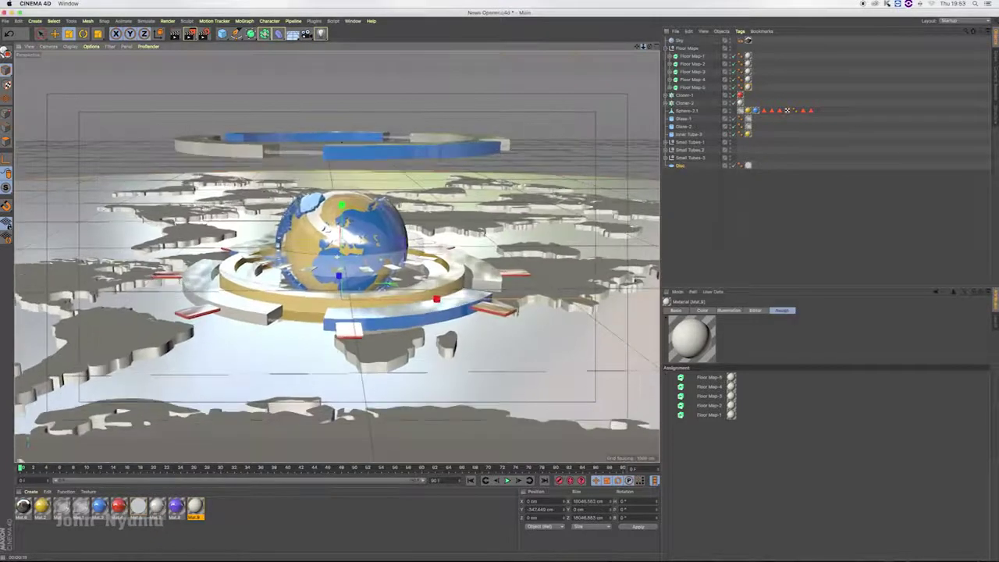
Step: Turn off editor visibility for the Small Tubes-3 ring and the Floor Map pieces
{"action": "left_click", "coordinate": [690, 158]}
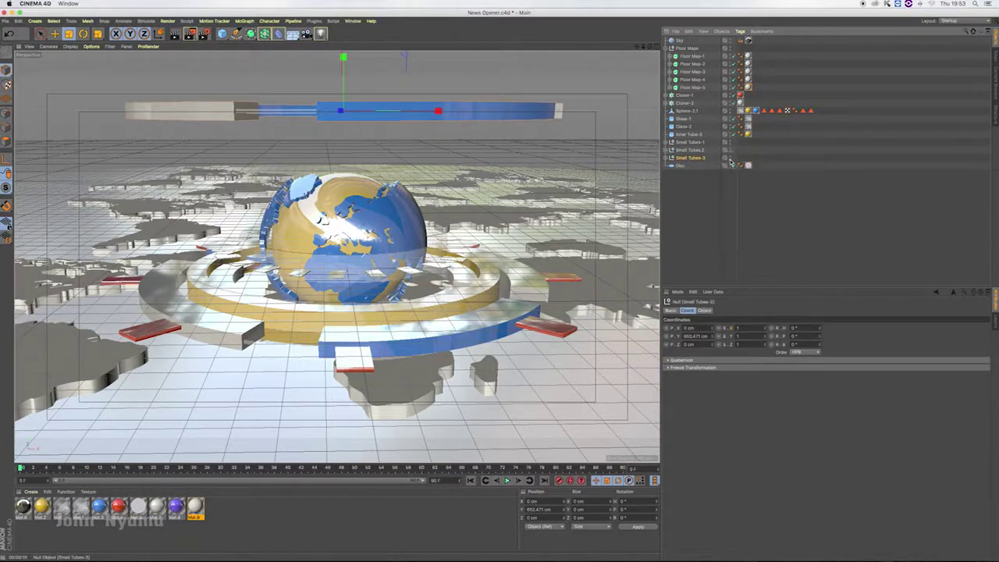
{"action": "left_click", "coordinate": [729, 158]}
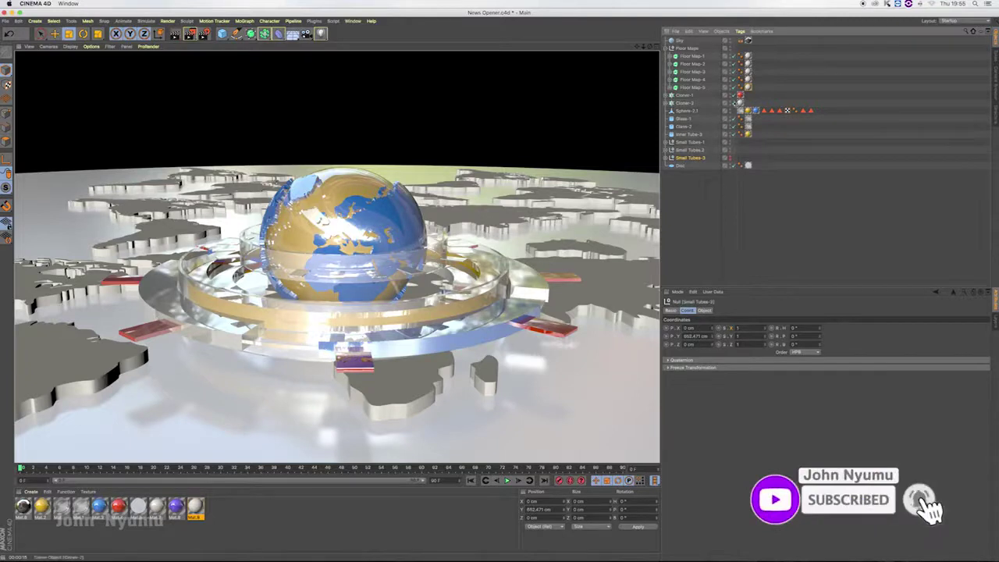
{"action": "left_click", "coordinate": [733, 87]}
{"action": "left_click", "coordinate": [735, 71]}
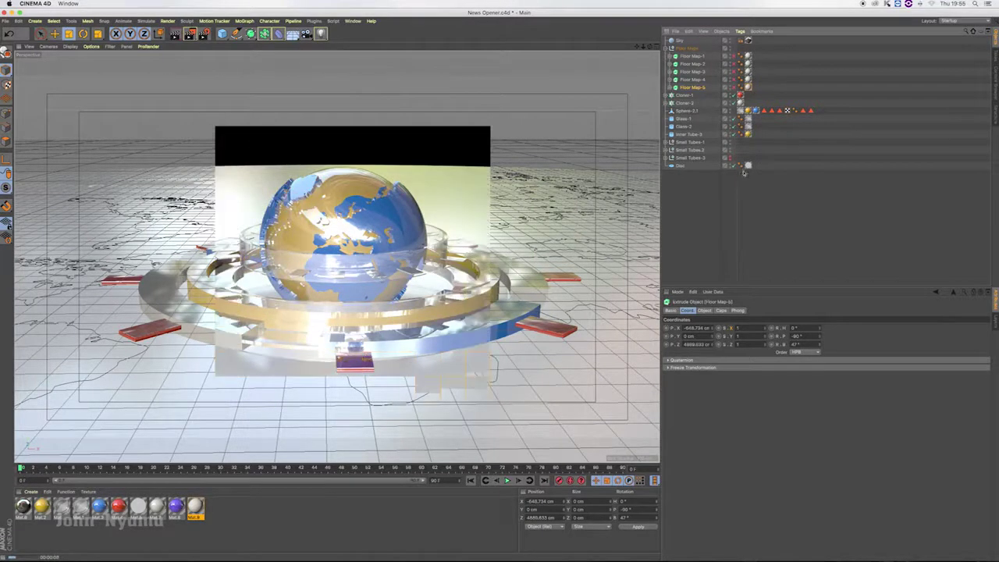
Step: With the Disc selected, add a Floor object from the Environment palette
{"action": "left_click", "coordinate": [680, 166]}
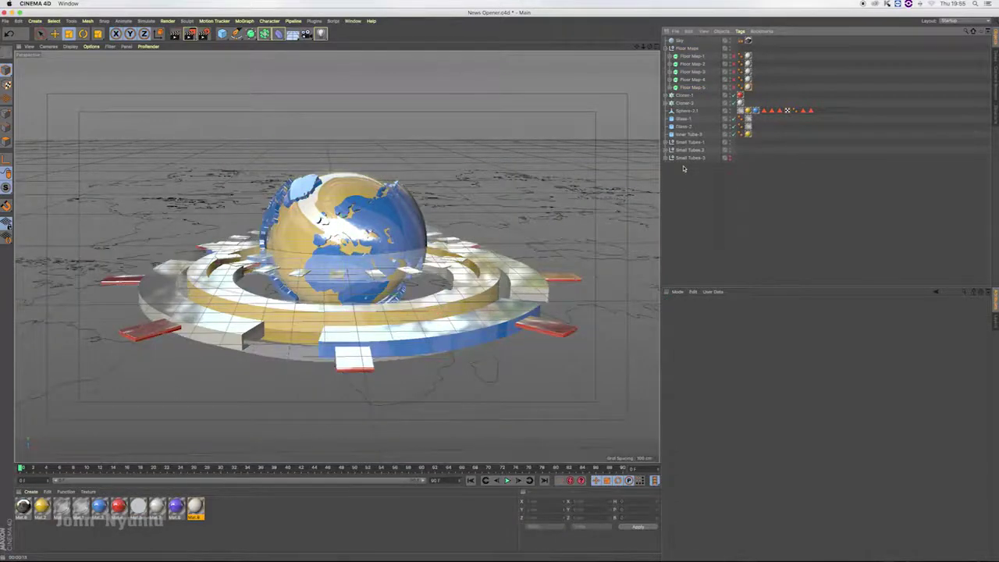
{"action": "left_click", "coordinate": [292, 34]}
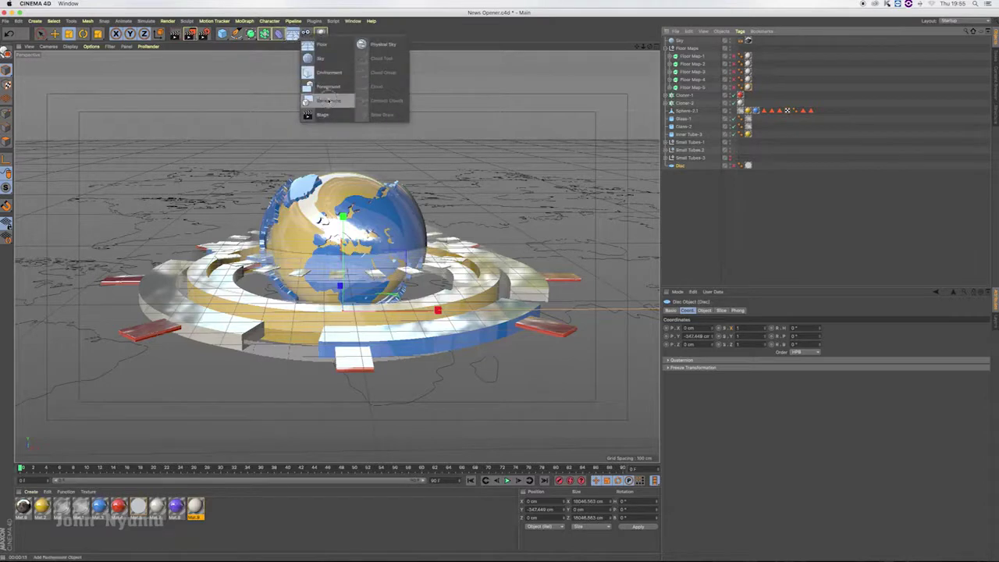
{"action": "left_click", "coordinate": [327, 49]}
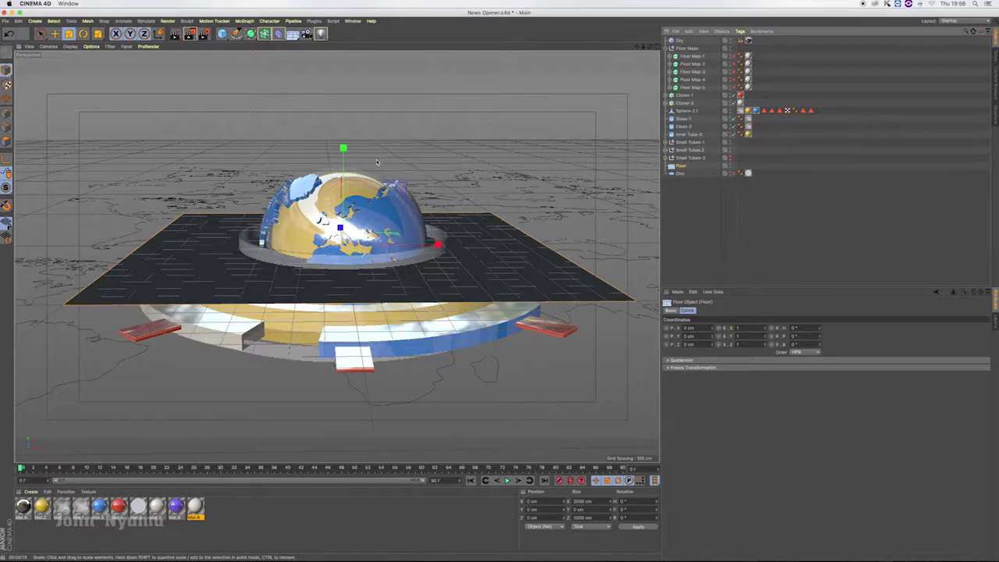
Step: Lower the Floor to about -209 cm on Y and check it with a live render preview
{"action": "key", "text": "9"}
{"action": "left_click_drag", "start_coordinate": [343, 148], "coordinate": [340, 189]}
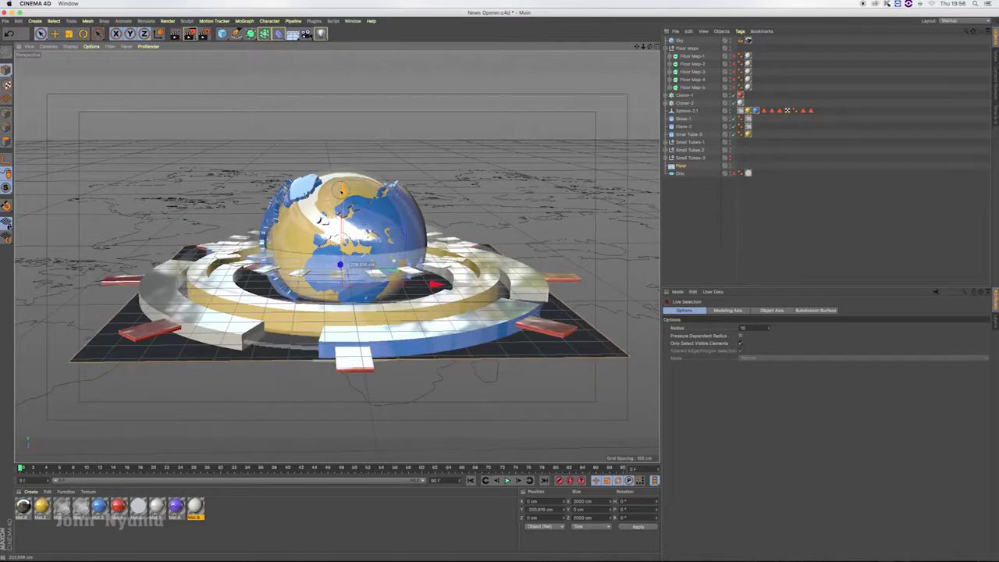
{"action": "key", "text": "t"}
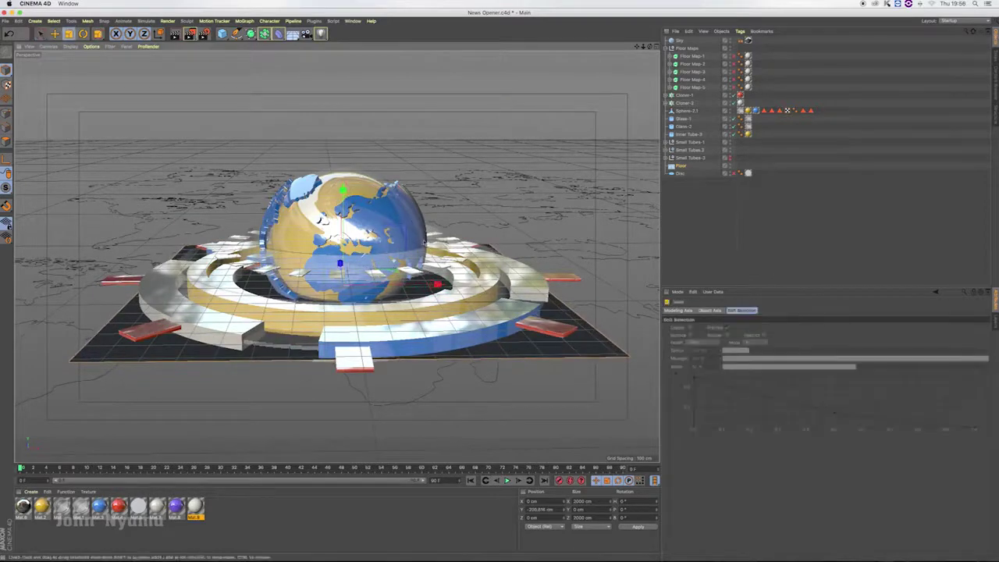
{"action": "key", "text": "ctrl+r"}
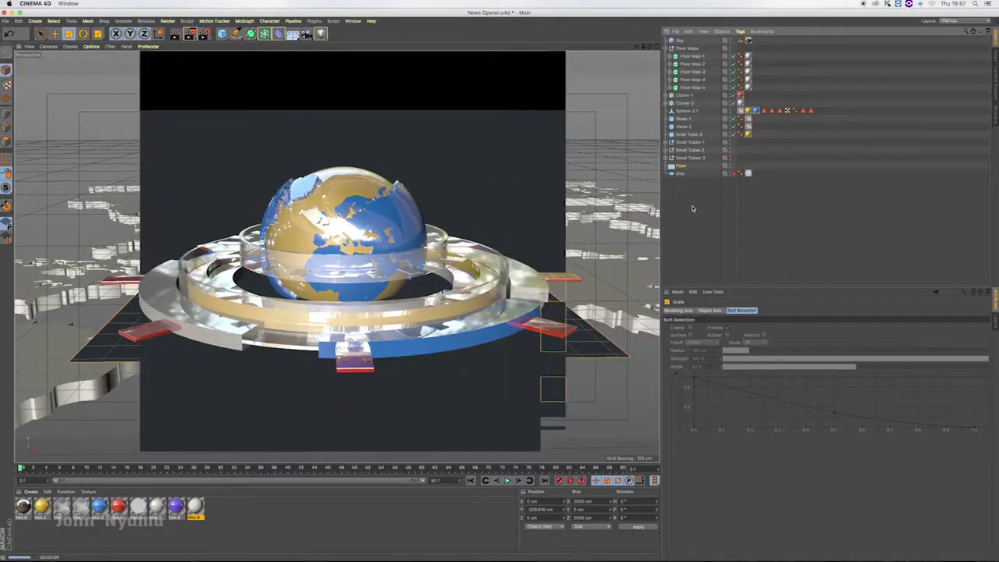
{"action": "key", "text": "space"}
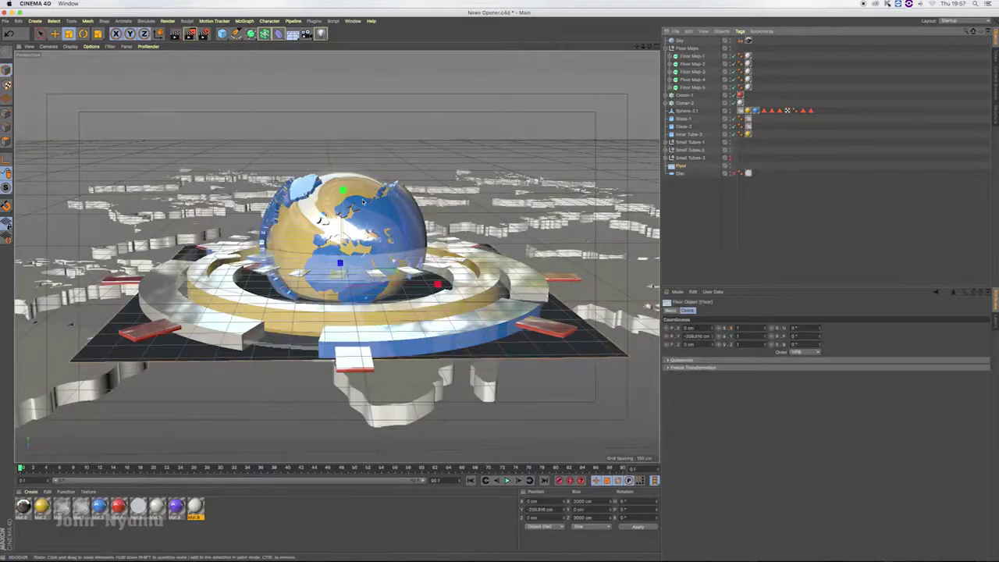
Step: Lower the floor to about -368 cm and reframe the view close to the globe
{"action": "mouse_move", "coordinate": [343, 191]}
{"action": "left_mouse_down"}
{"action": "mouse_move", "coordinate": [341, 251]}
{"action": "mouse_move", "coordinate": [341, 210]}
{"action": "left_mouse_up"}
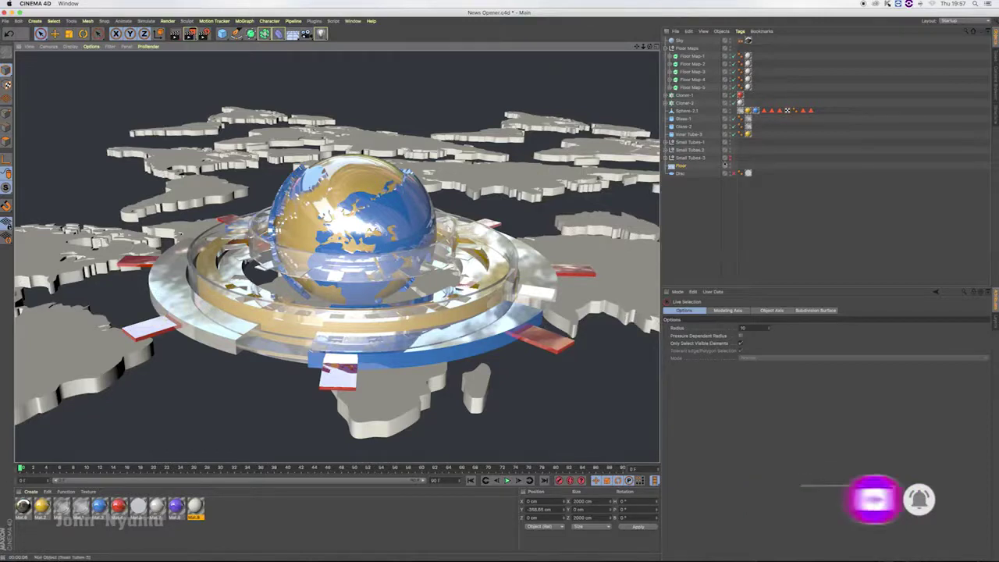
{"action": "left_click", "coordinate": [731, 161]}
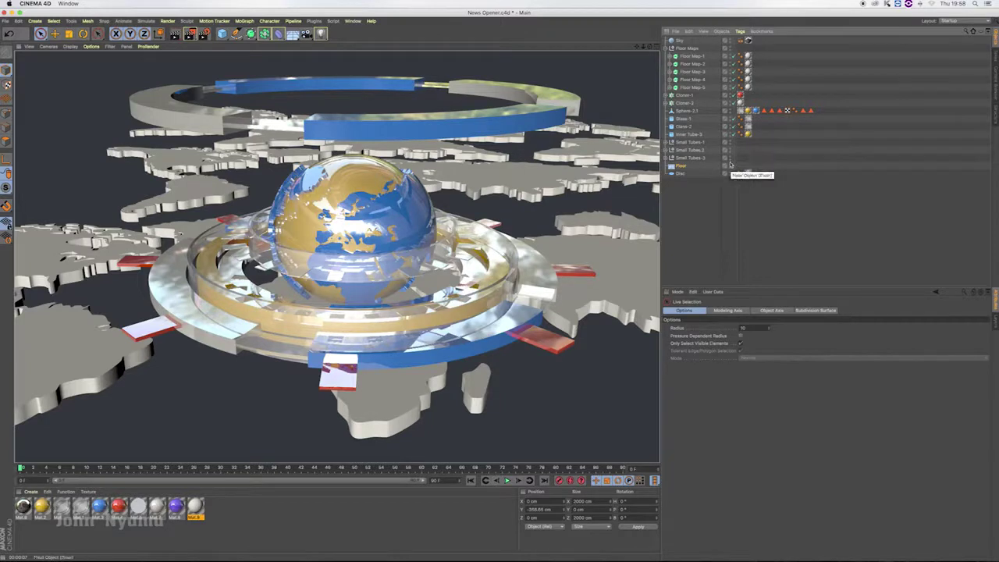
{"action": "left_click_drag", "start_coordinate": [644, 47], "coordinate": [593, 94]}
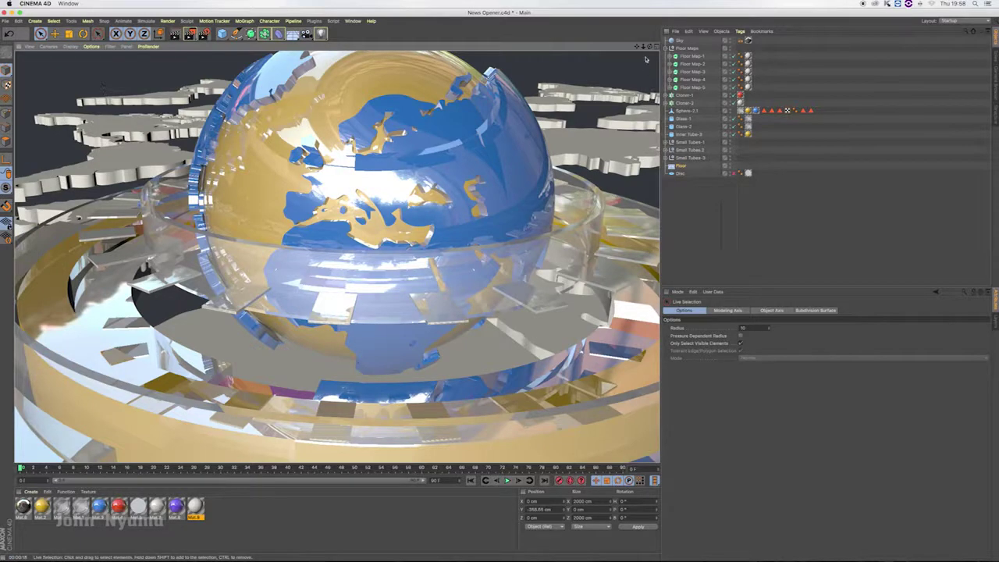
{"action": "left_click_drag", "start_coordinate": [643, 46], "coordinate": [644, 209]}
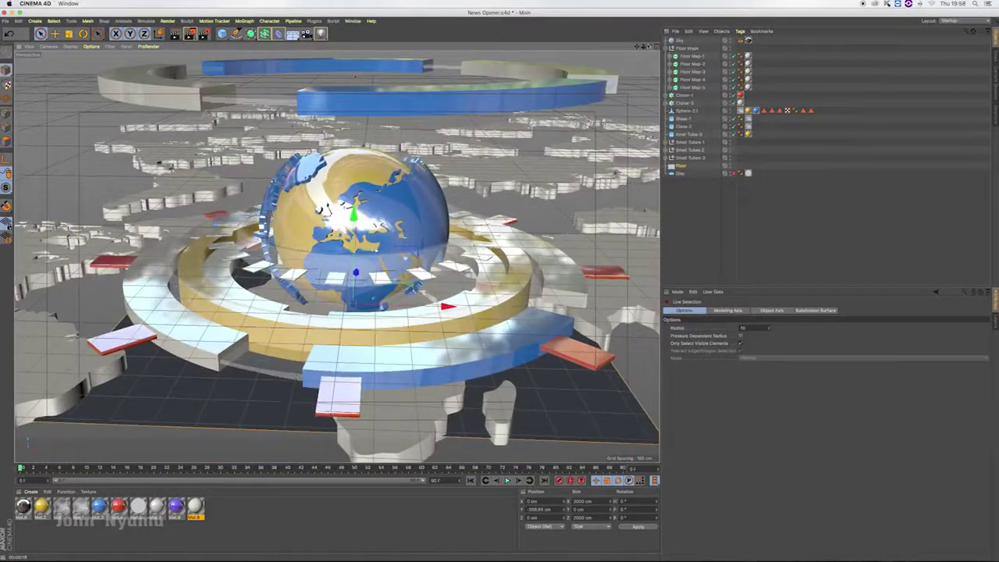
Step: Collapse Floor Maps and move the Small Tubes-3 top ring down closer to the globe
{"action": "left_click", "coordinate": [669, 48]}
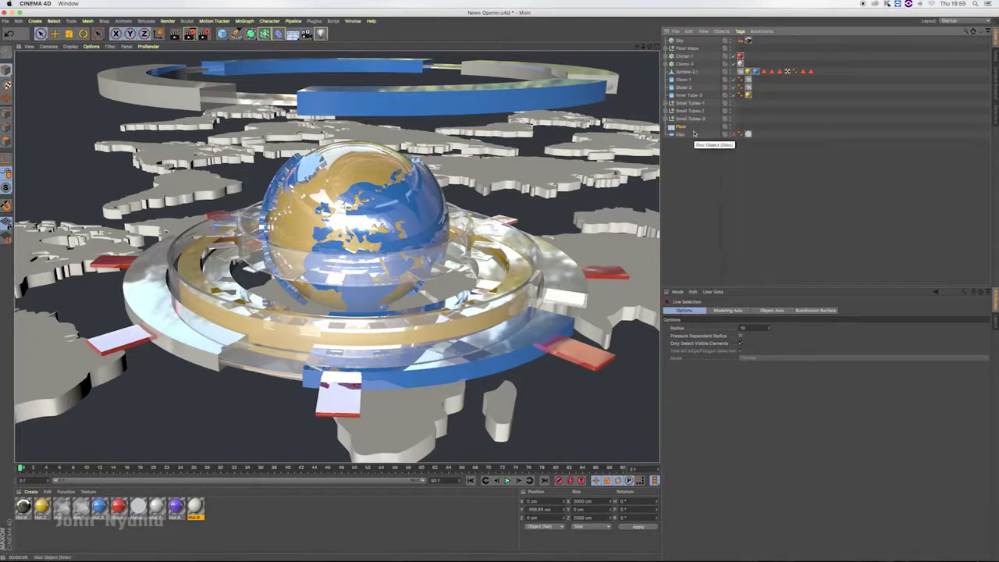
{"action": "left_click", "coordinate": [685, 103]}
{"action": "left_click", "coordinate": [687, 117]}
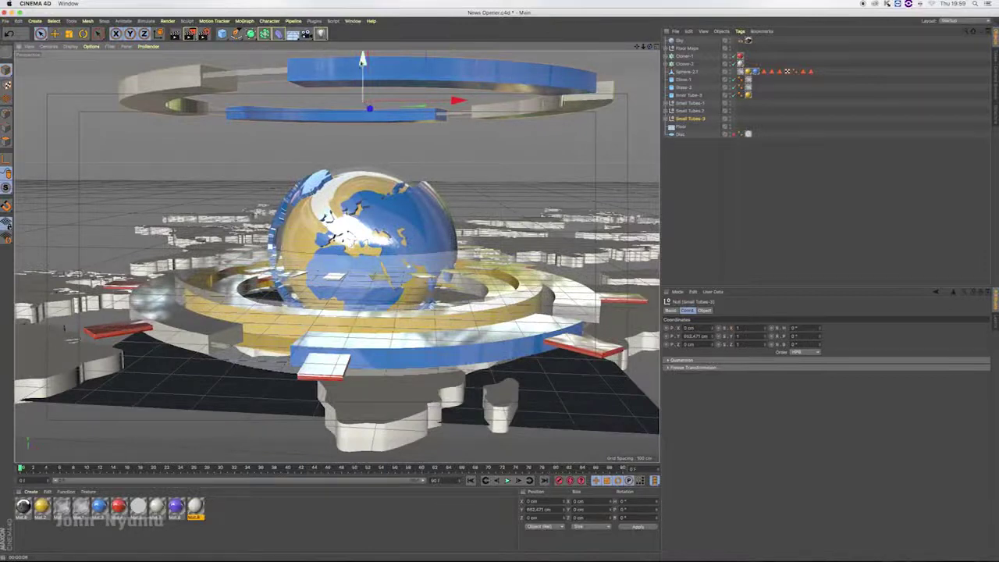
{"action": "left_click_drag", "start_coordinate": [362, 59], "coordinate": [363, 75]}
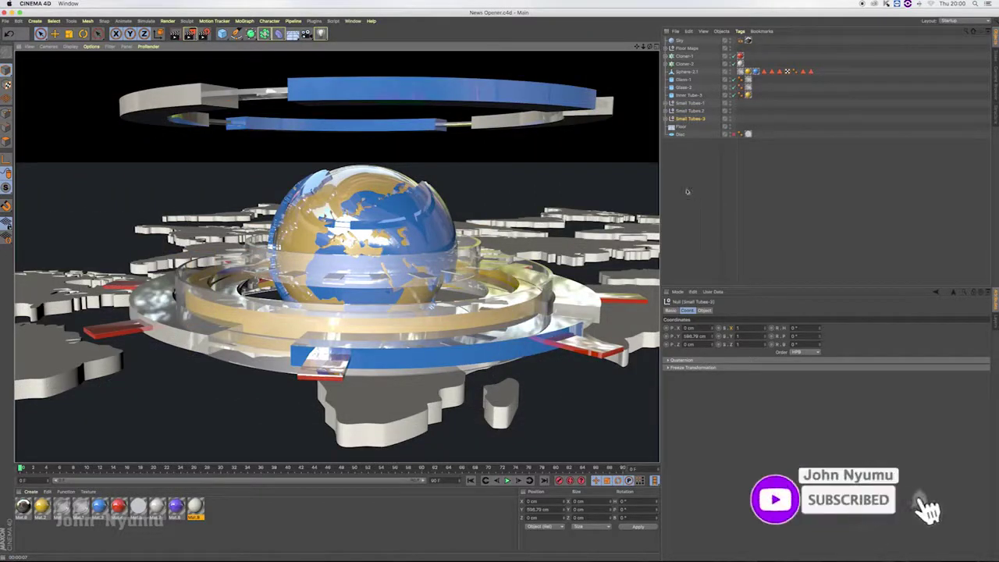
{"action": "mouse_move", "coordinate": [336, 258]}
{"action": "left_mouse_down", "text": "alt"}
{"action": "mouse_move", "coordinate": [359, 250]}
{"action": "mouse_move", "coordinate": [343, 249]}
{"action": "left_mouse_up", "text": "alt"}
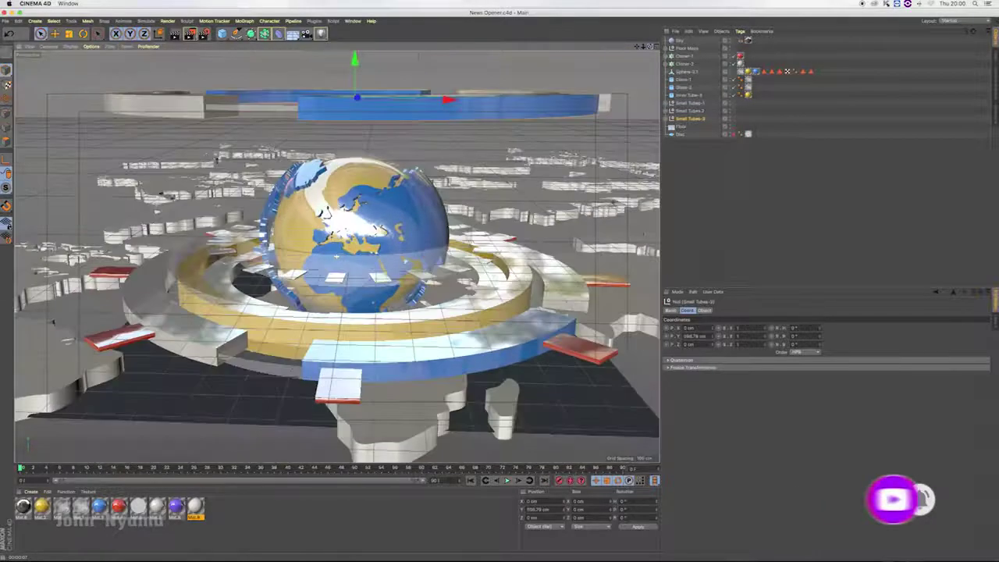
{"action": "scroll", "coordinate": [336, 256], "scroll_direction": "up", "scroll_amount": 5}
{"action": "left_click_drag", "start_coordinate": [335, 256], "coordinate": [347, 252], "text": "alt"}
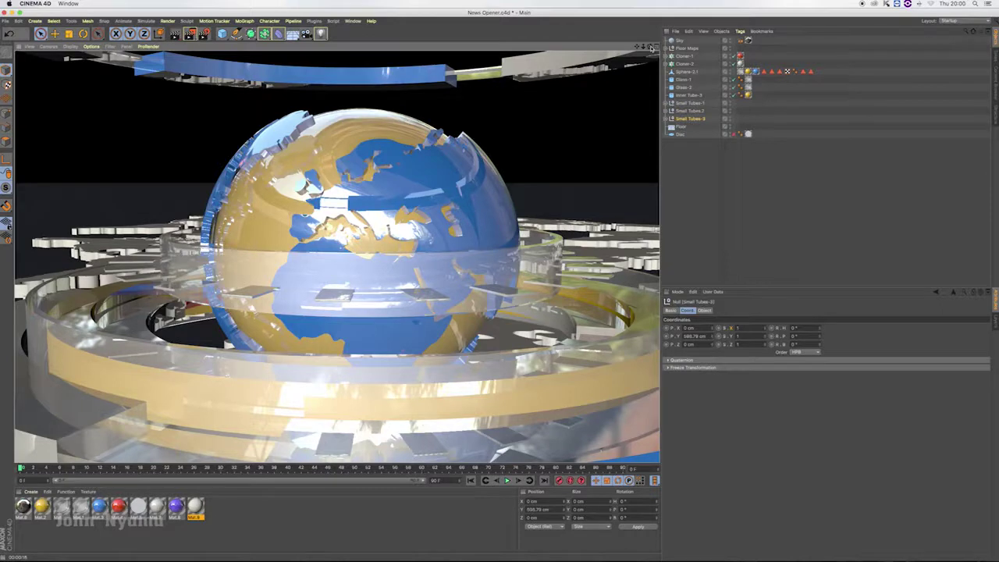
Step: Hide the Floor Maps null with its visibility dot and reframe the view from a new angle
{"action": "left_click", "coordinate": [682, 128]}
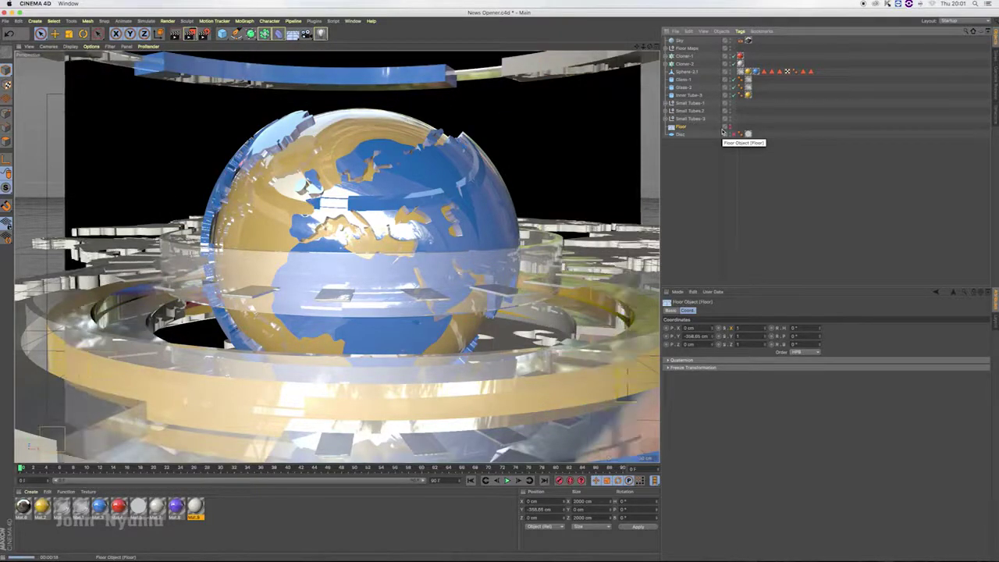
{"action": "left_click", "coordinate": [711, 178]}
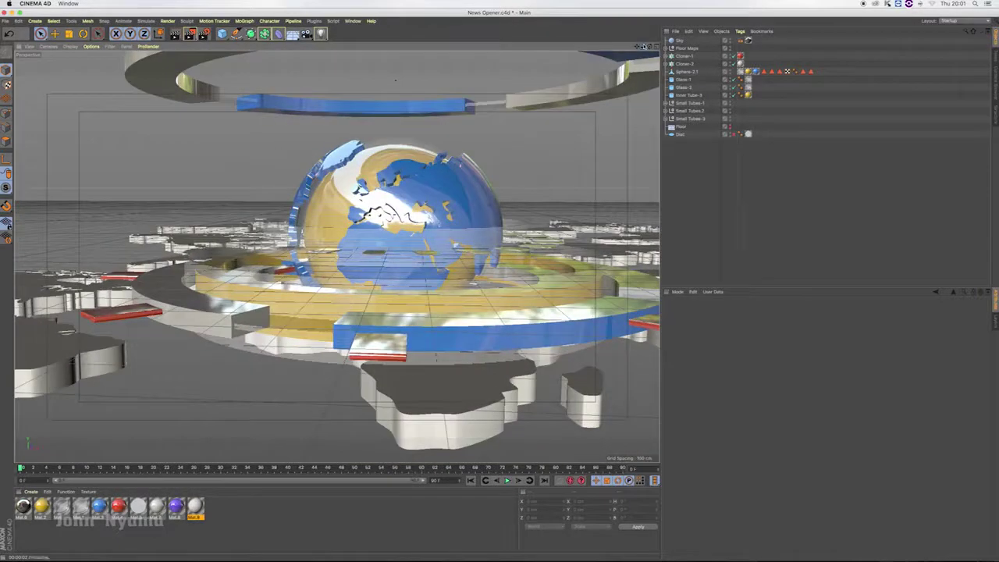
{"action": "mouse_move", "coordinate": [640, 47]}
{"action": "left_mouse_down"}
{"action": "mouse_move", "coordinate": [649, 53]}
{"action": "mouse_move", "coordinate": [638, 46]}
{"action": "left_mouse_up"}
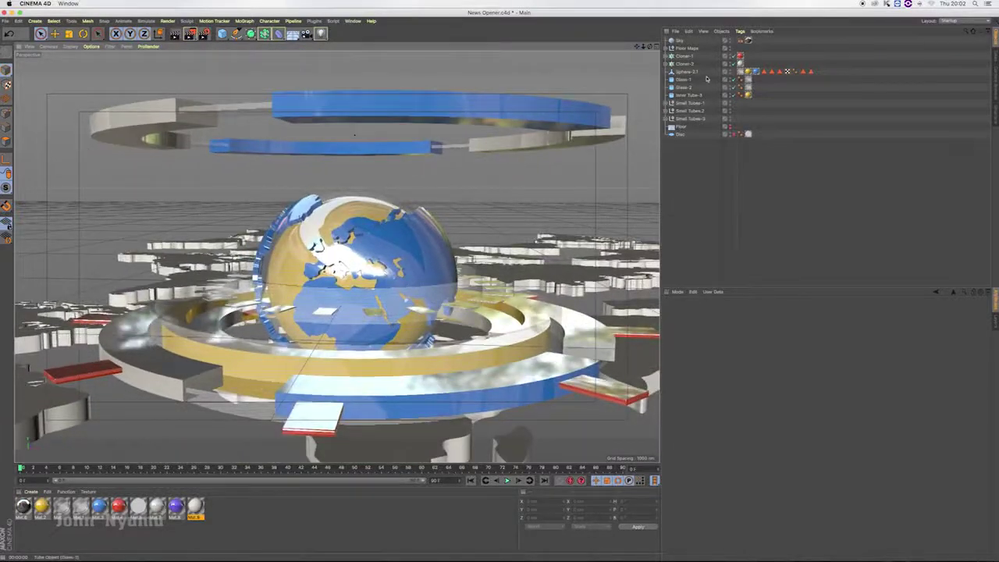
{"action": "left_click", "coordinate": [702, 48]}
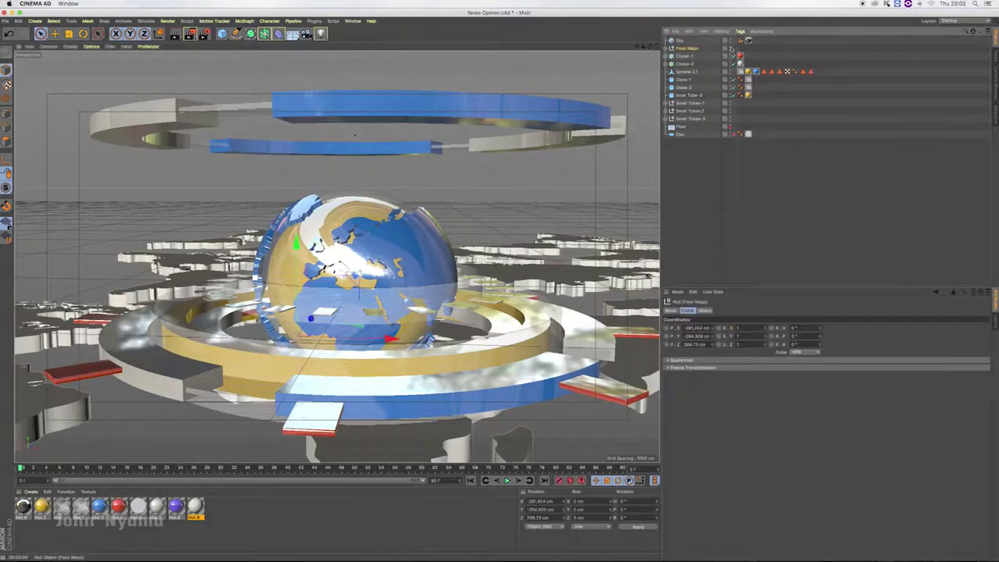
{"action": "left_click", "coordinate": [731, 47]}
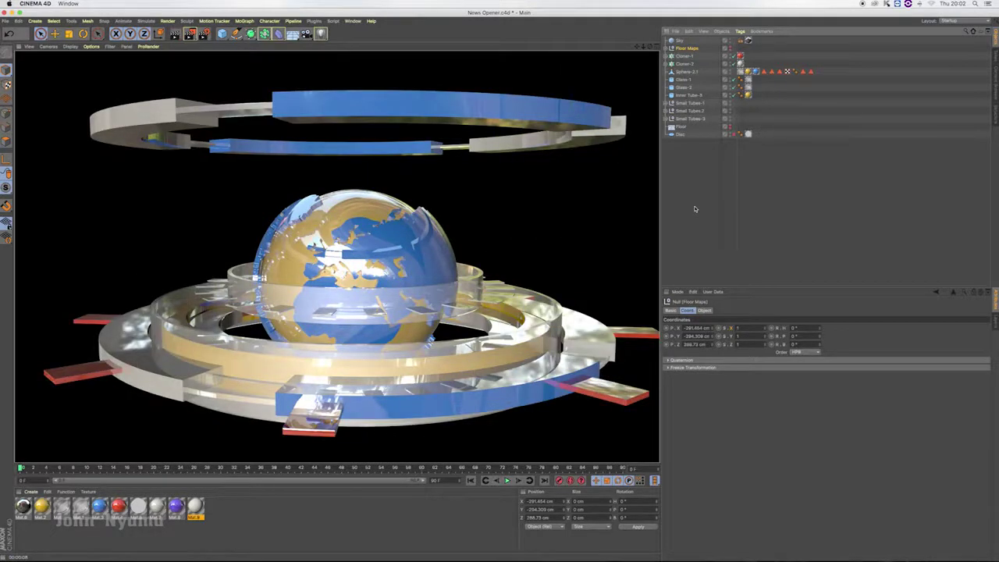
{"action": "left_click", "coordinate": [694, 208]}
{"action": "left_click_drag", "start_coordinate": [643, 46], "coordinate": [346, 140]}
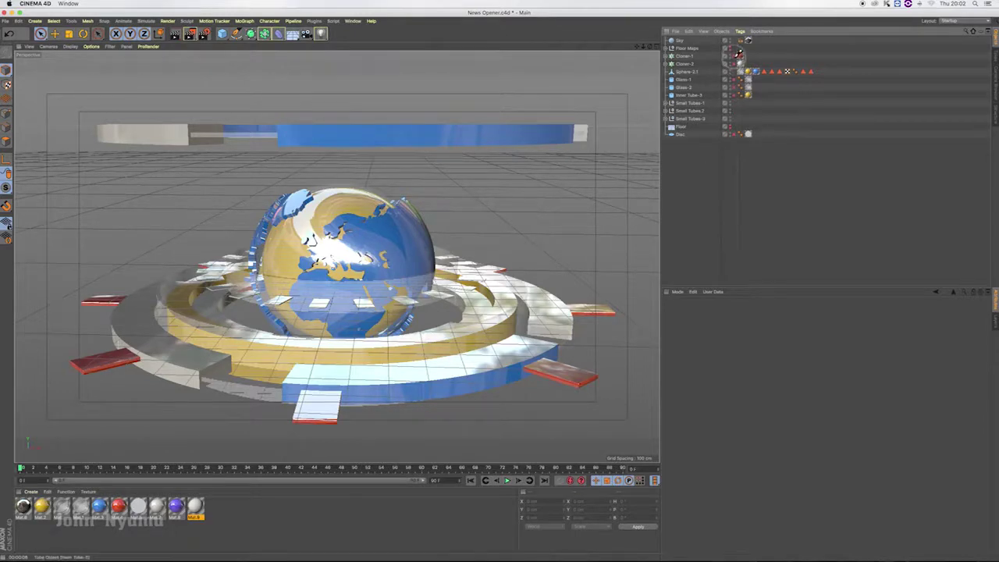
Step: Hide the segmented, yellow and glass tube rings, the globe, and both cloned slab rings
{"action": "left_click", "coordinate": [738, 55]}
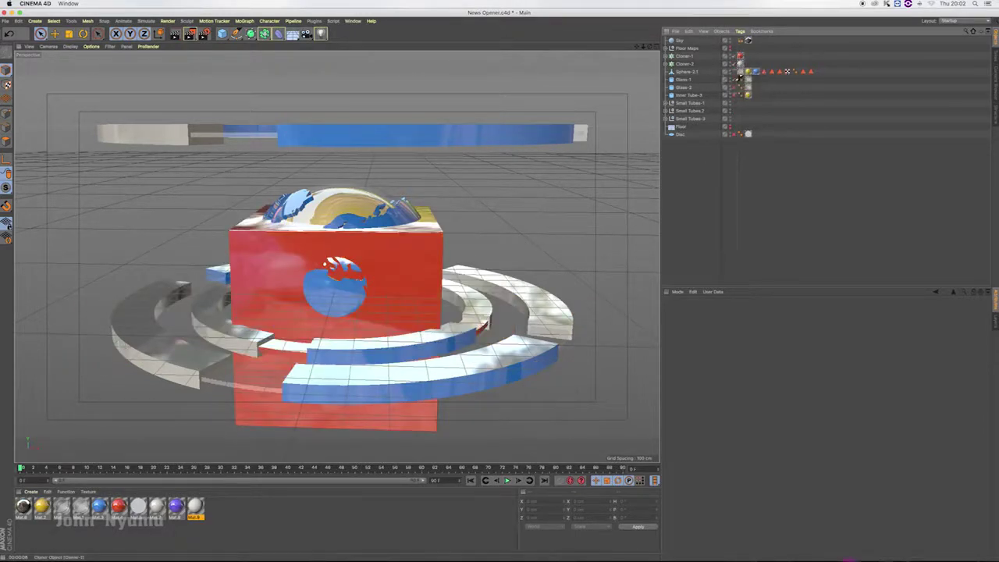
{"action": "left_click", "coordinate": [739, 79]}
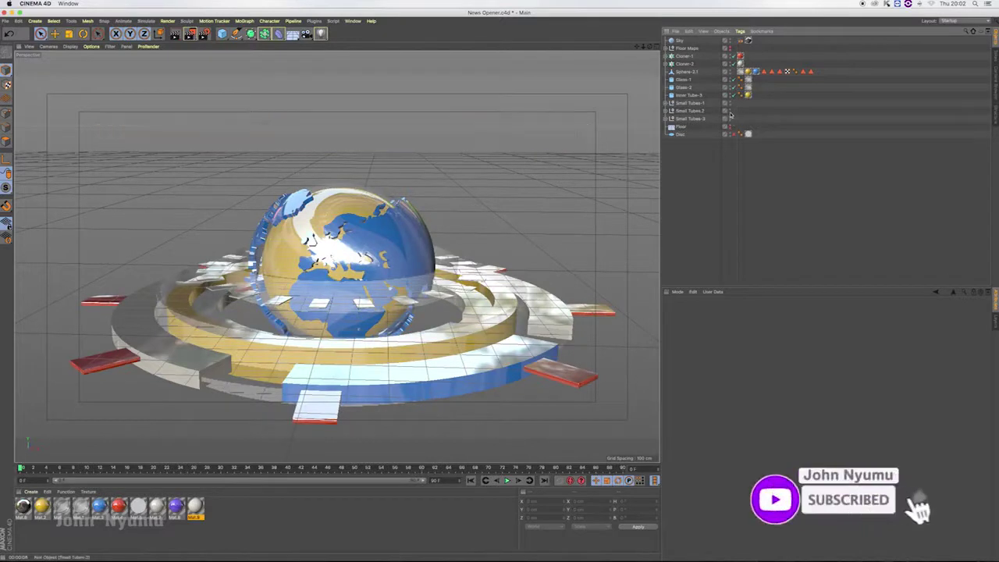
{"action": "left_click", "coordinate": [734, 95]}
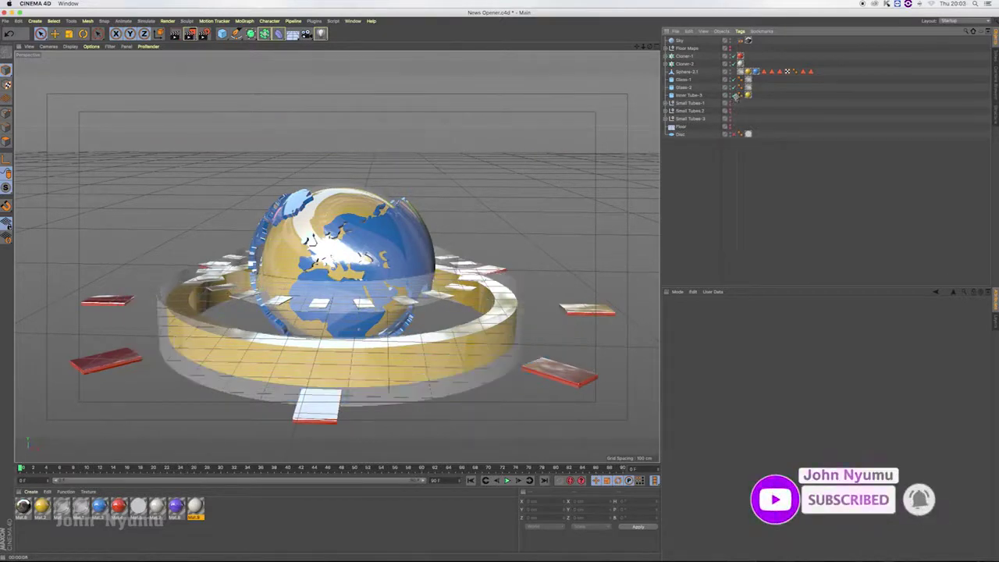
{"action": "left_click", "coordinate": [731, 94]}
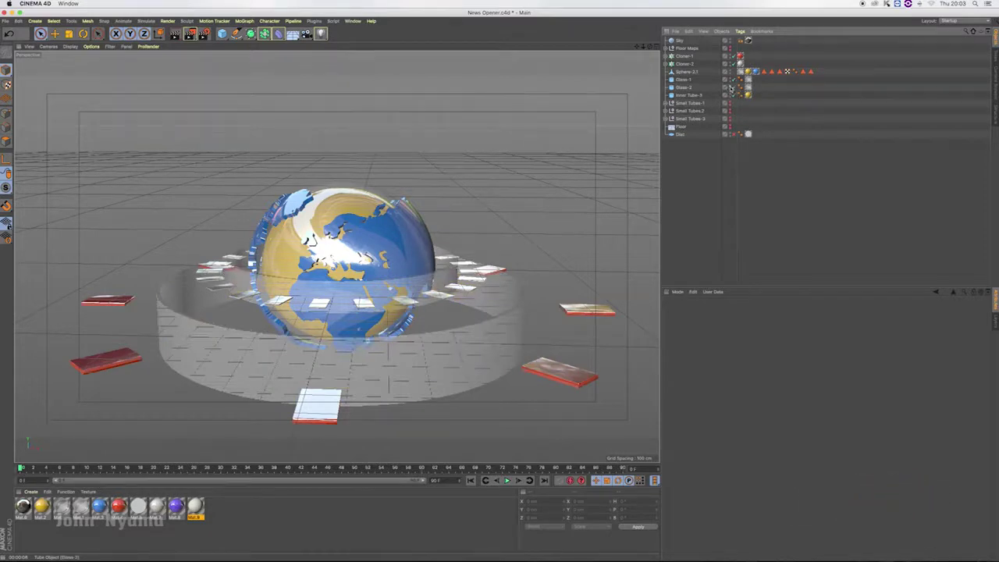
{"action": "left_click", "coordinate": [731, 88]}
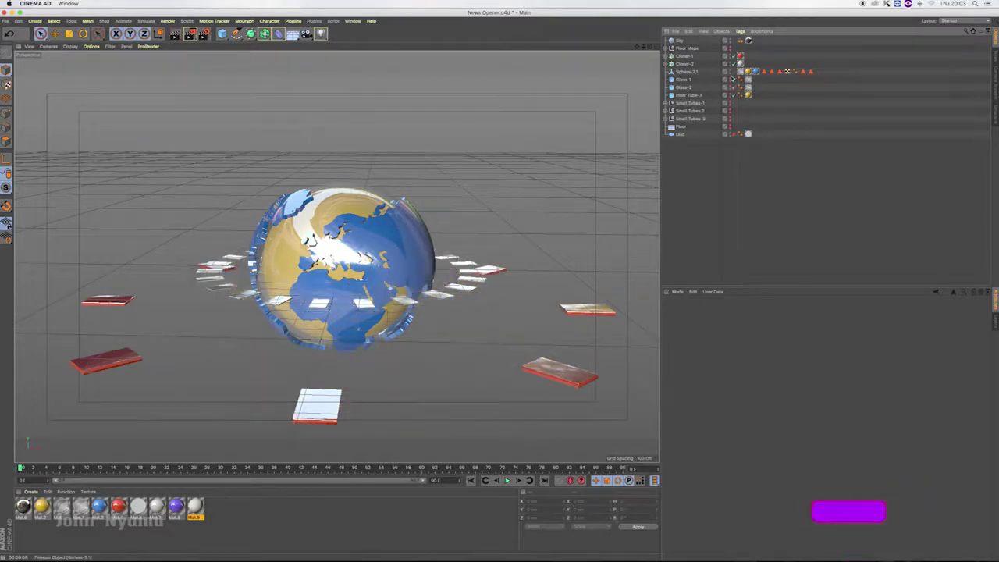
{"action": "left_click", "coordinate": [730, 71]}
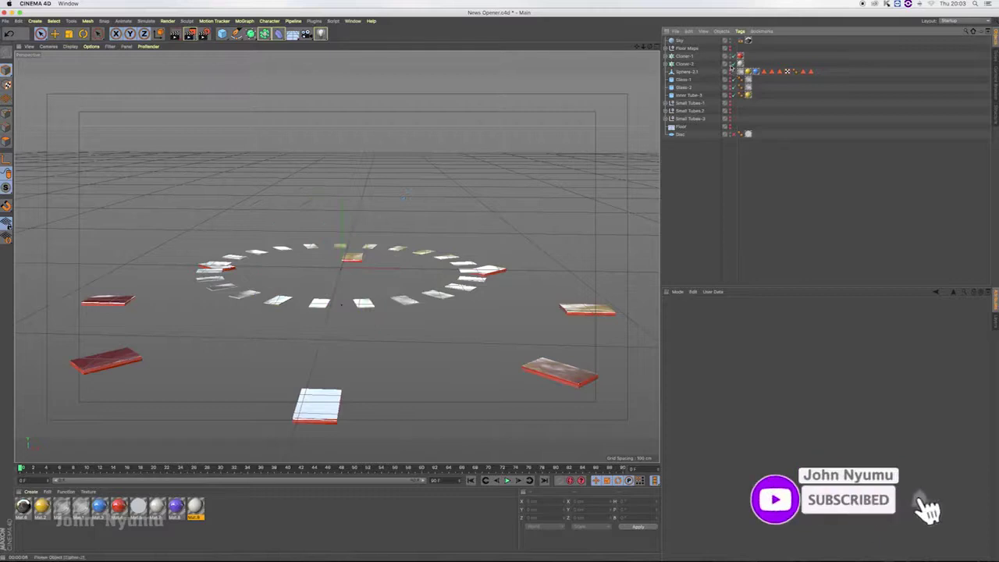
{"action": "left_click", "coordinate": [730, 64]}
{"action": "left_click", "coordinate": [730, 56]}
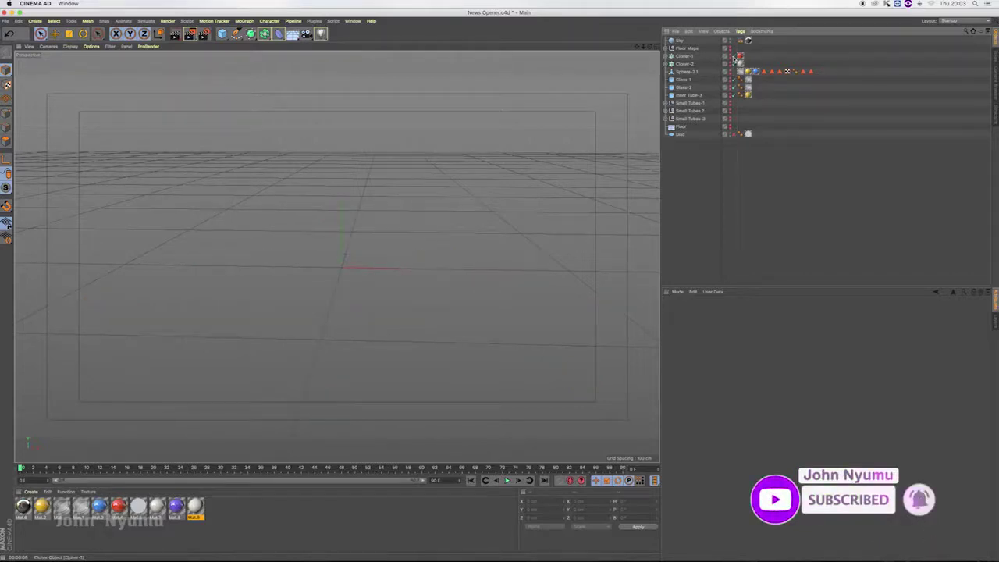
Step: Add a cube and set its size to 400 × 400 × 400 cm
{"action": "left_click", "coordinate": [222, 34]}
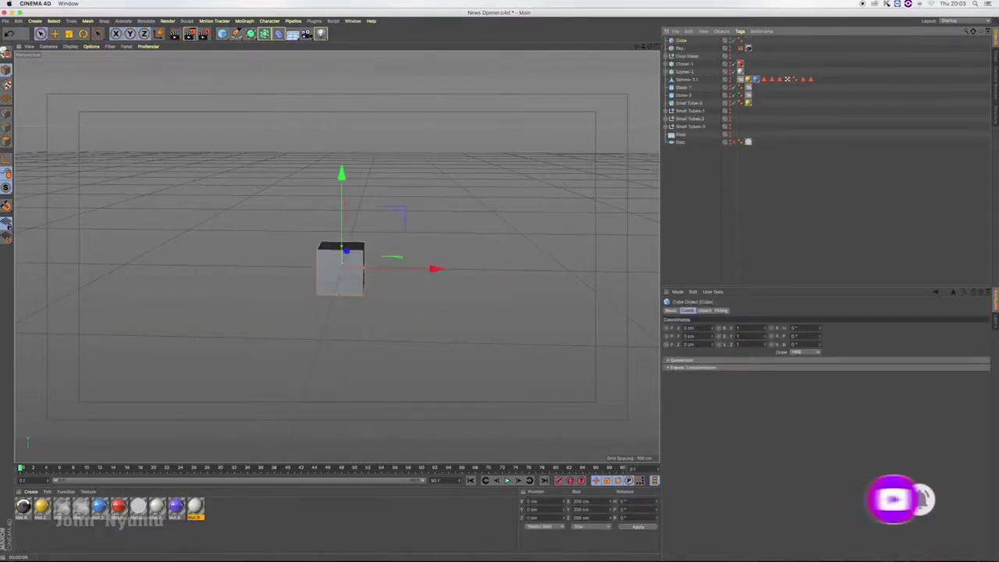
{"action": "left_click_drag", "start_coordinate": [713, 329], "coordinate": [716, 329]}
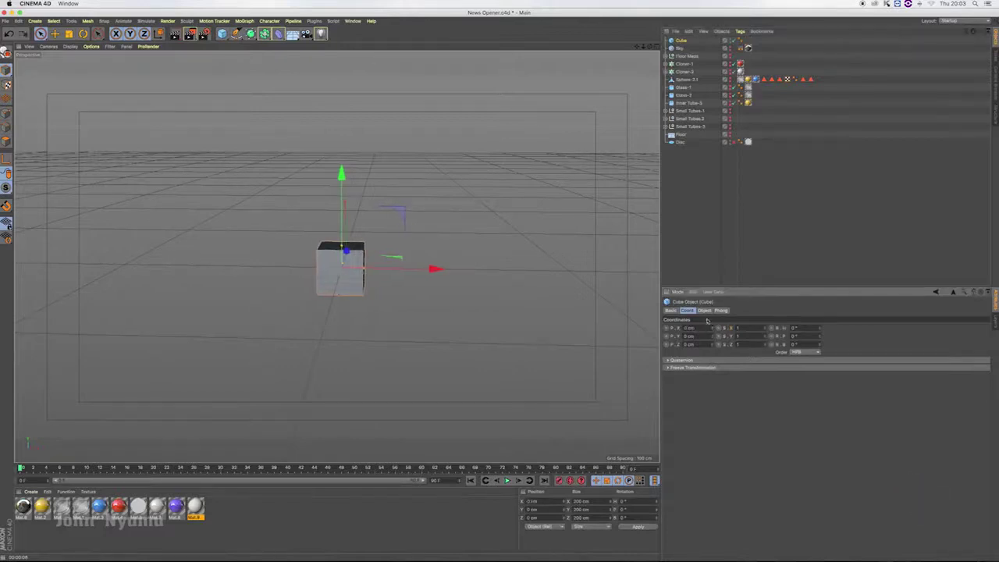
{"action": "left_click", "coordinate": [705, 309]}
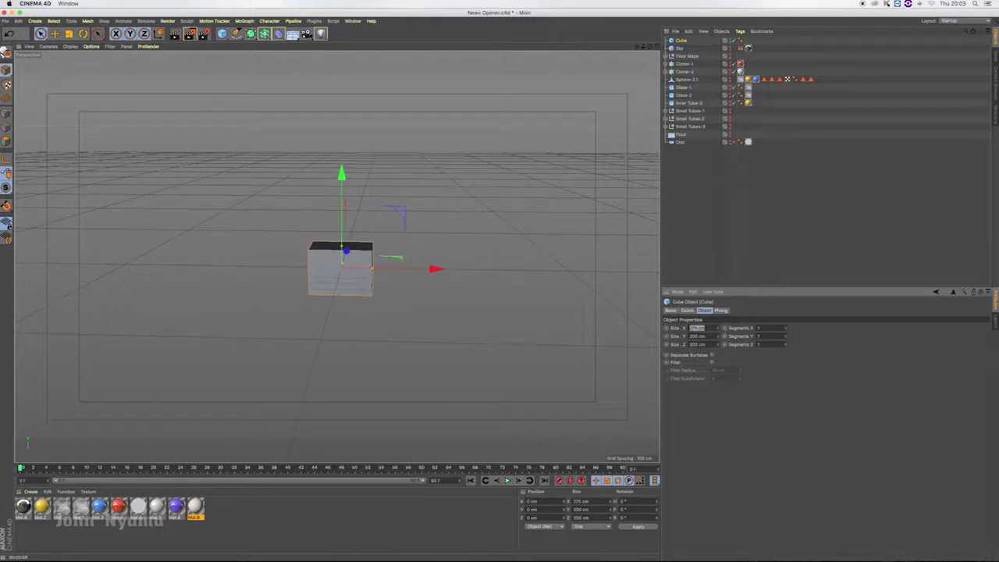
{"action": "key", "text": "Tab"}
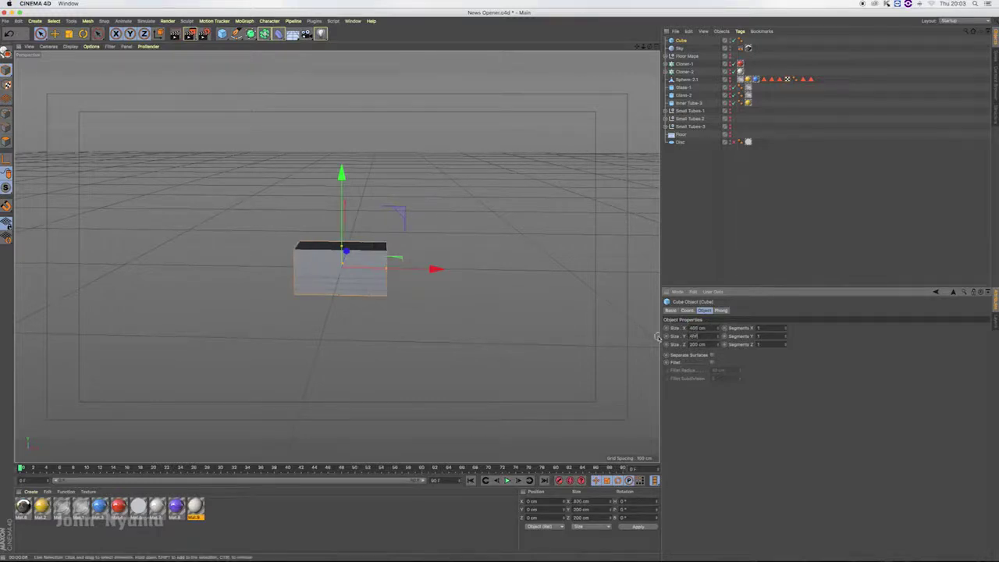
{"action": "type", "text": "400"}
{"action": "key", "text": "Return"}
{"action": "type", "text": "400"}
{"action": "key", "text": "Return"}
{"action": "left_click", "coordinate": [236, 34]}
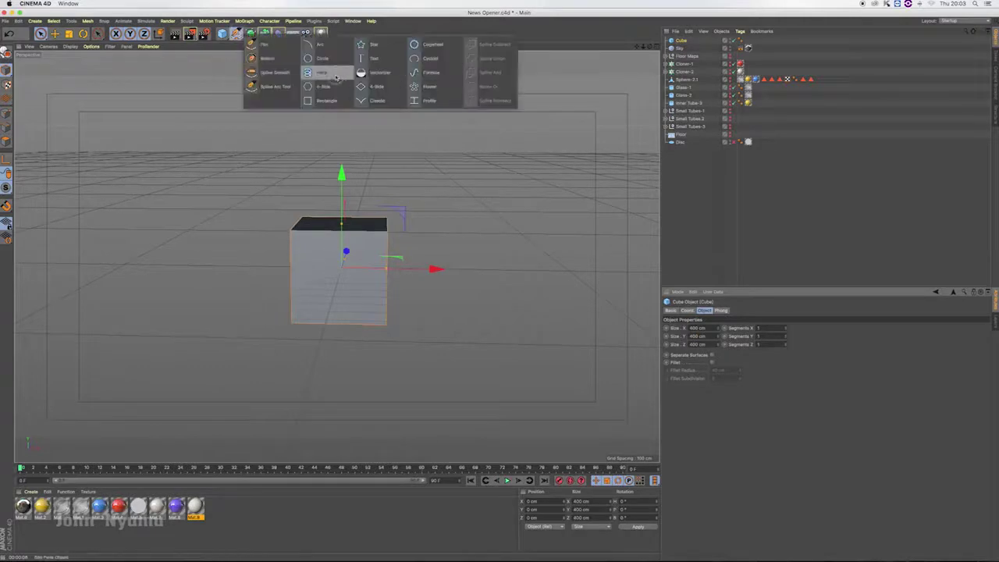
Step: Add a Helix spline and enlarge its start radius, end radius and height
{"action": "left_click", "coordinate": [336, 75]}
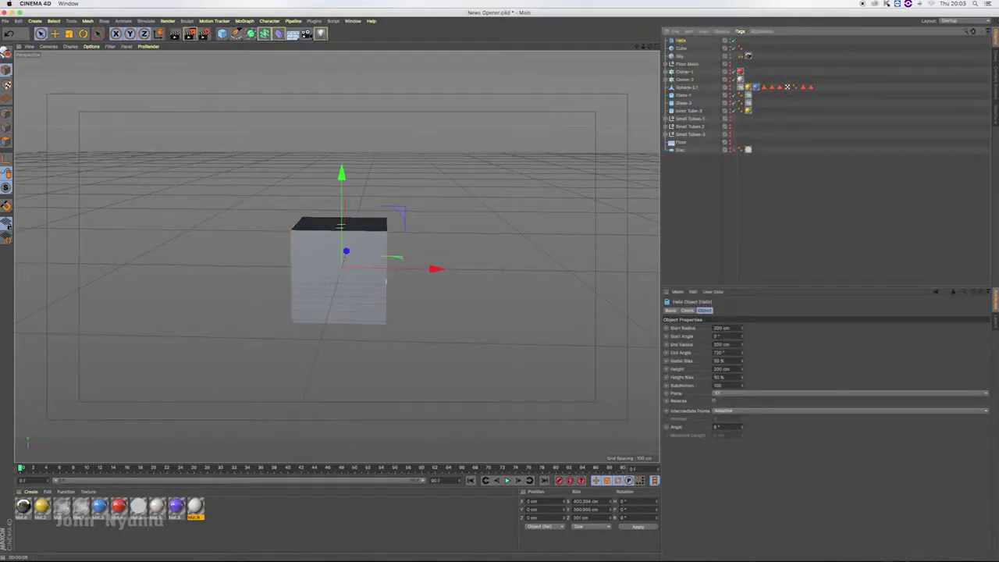
{"action": "left_click_drag", "start_coordinate": [741, 330], "coordinate": [742, 340]}
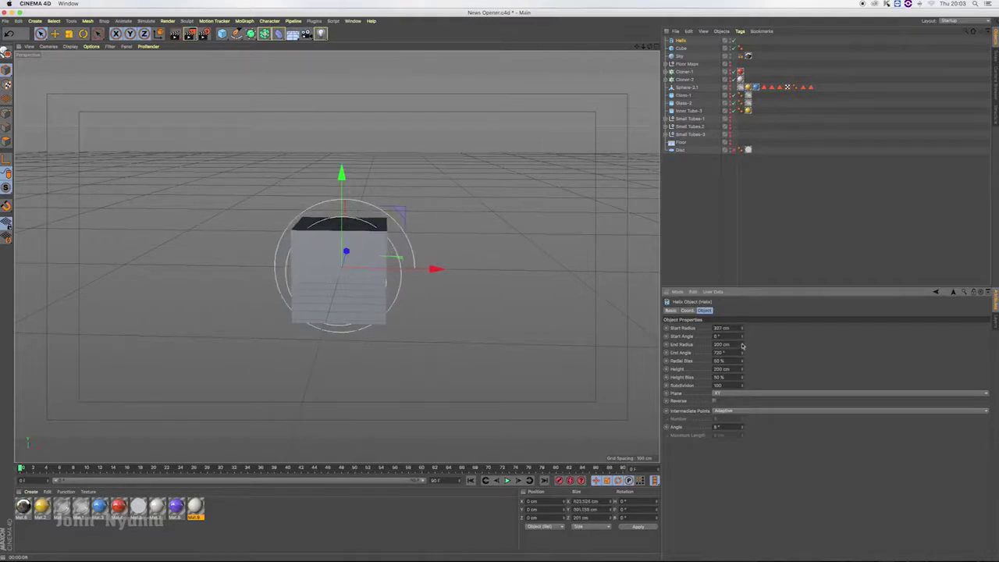
{"action": "left_click_drag", "start_coordinate": [742, 344], "coordinate": [741, 344]}
{"action": "left_click_drag", "start_coordinate": [649, 47], "coordinate": [336, 256]}
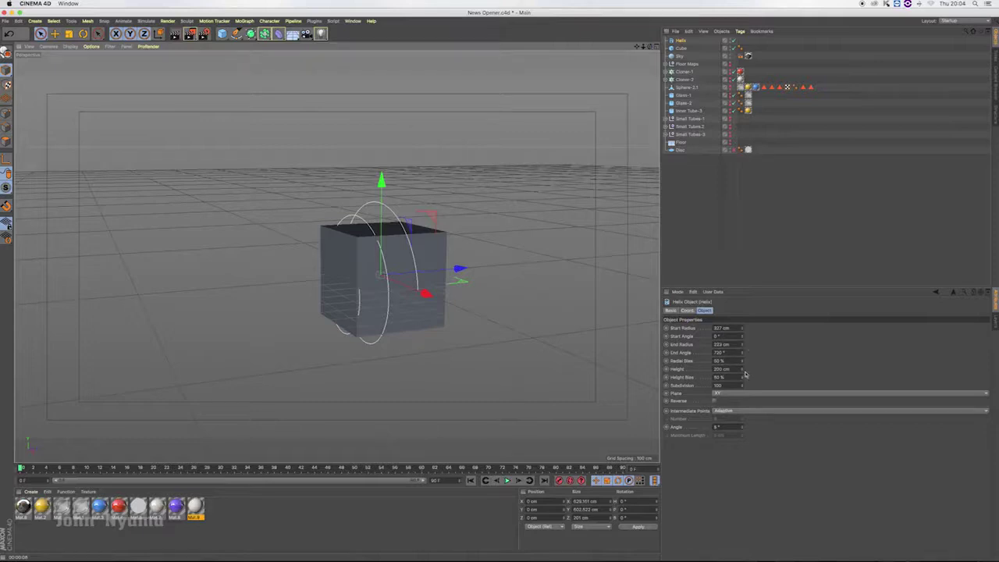
{"action": "left_click_drag", "start_coordinate": [742, 369], "coordinate": [742, 369]}
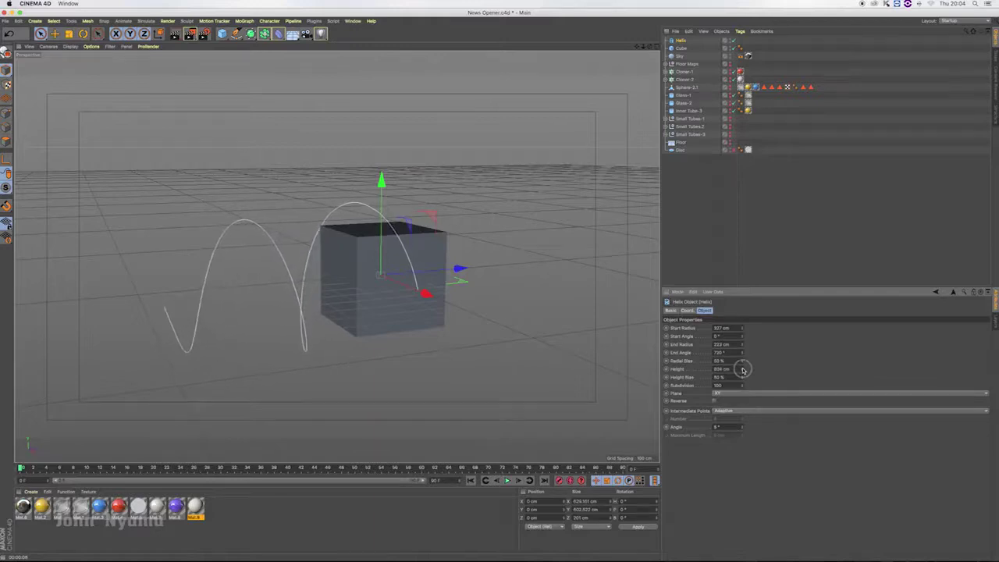
{"action": "left_click_drag", "start_coordinate": [742, 369], "coordinate": [742, 371]}
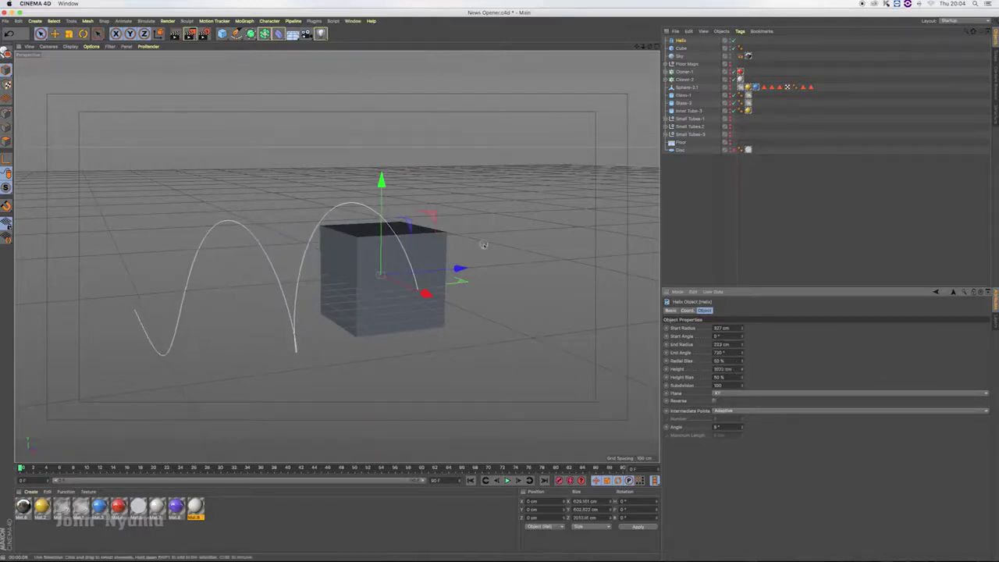
Step: Slide the helix along Z beside the cube and fine-tune its height to about 1653 cm
{"action": "left_click_drag", "start_coordinate": [461, 269], "coordinate": [533, 263]}
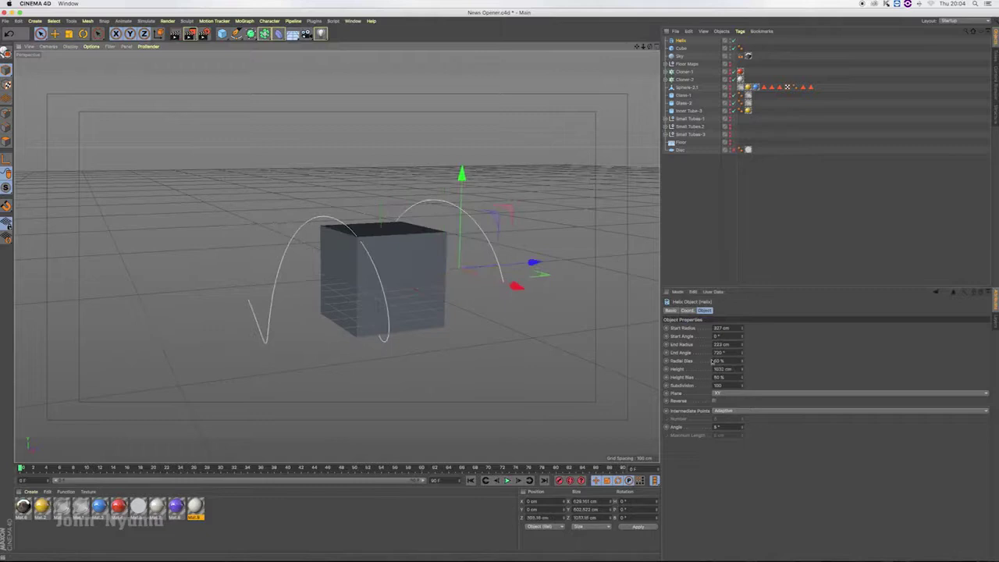
{"action": "mouse_move", "coordinate": [742, 353]}
{"action": "left_mouse_down"}
{"action": "mouse_move", "coordinate": [742, 344]}
{"action": "mouse_move", "coordinate": [743, 372]}
{"action": "left_mouse_up"}
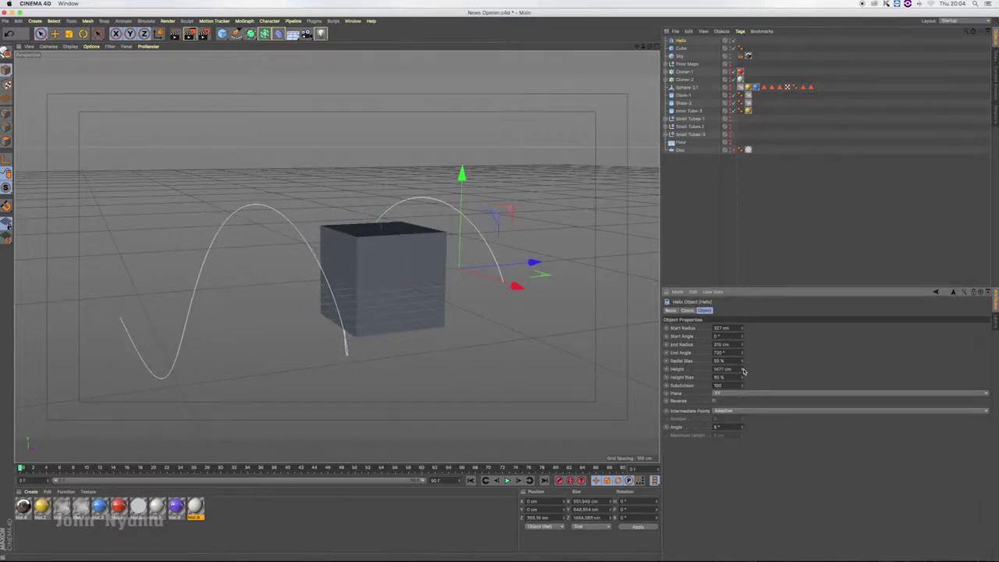
{"action": "left_click_drag", "start_coordinate": [534, 263], "coordinate": [586, 258]}
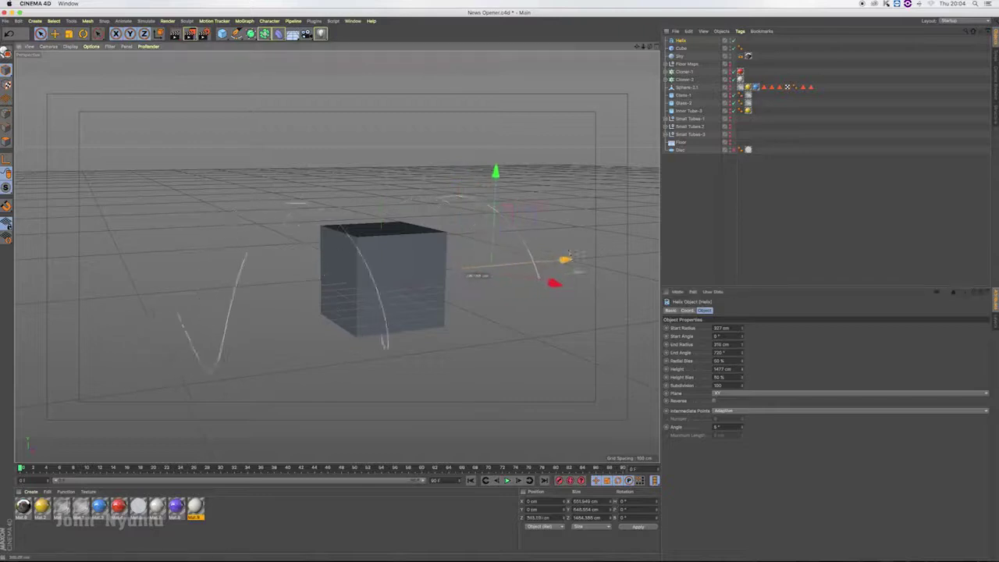
{"action": "left_click_drag", "start_coordinate": [742, 346], "coordinate": [742, 345]}
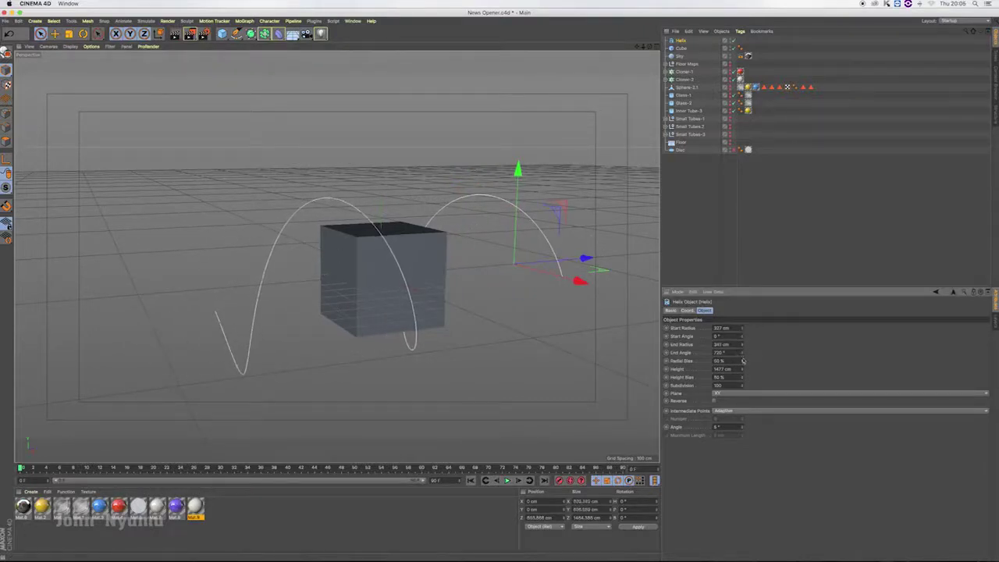
{"action": "left_click_drag", "start_coordinate": [742, 371], "coordinate": [743, 372]}
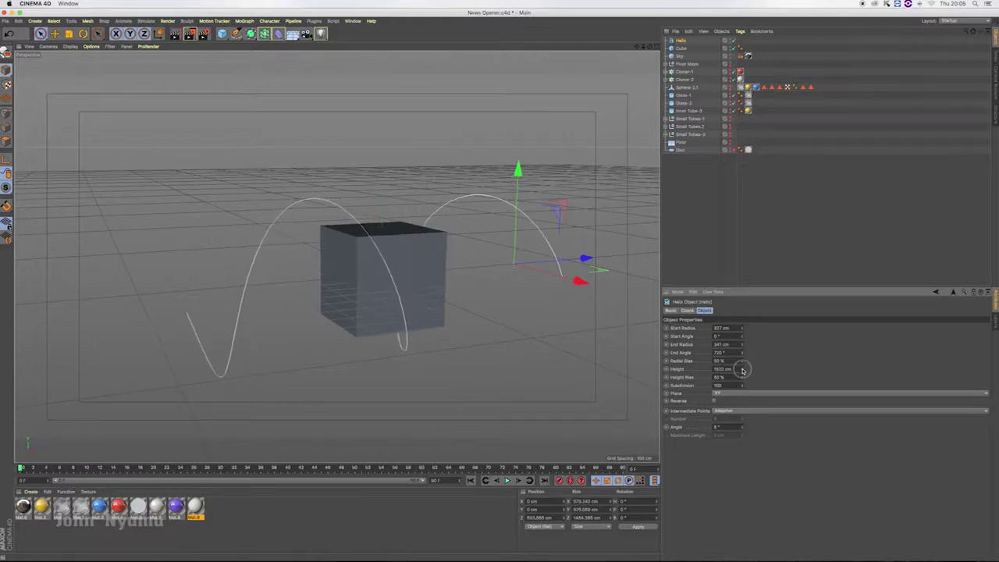
{"action": "left_click_drag", "start_coordinate": [742, 372], "coordinate": [742, 372]}
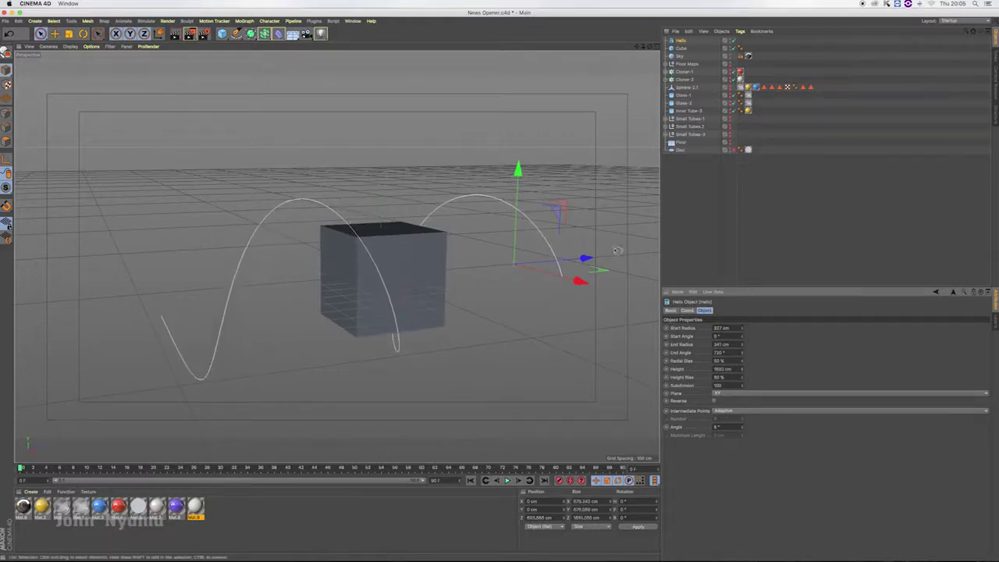
{"action": "left_click_drag", "start_coordinate": [584, 258], "coordinate": [606, 256]}
{"action": "middle_click_drag", "start_coordinate": [406, 277], "coordinate": [335, 258], "text": "alt"}
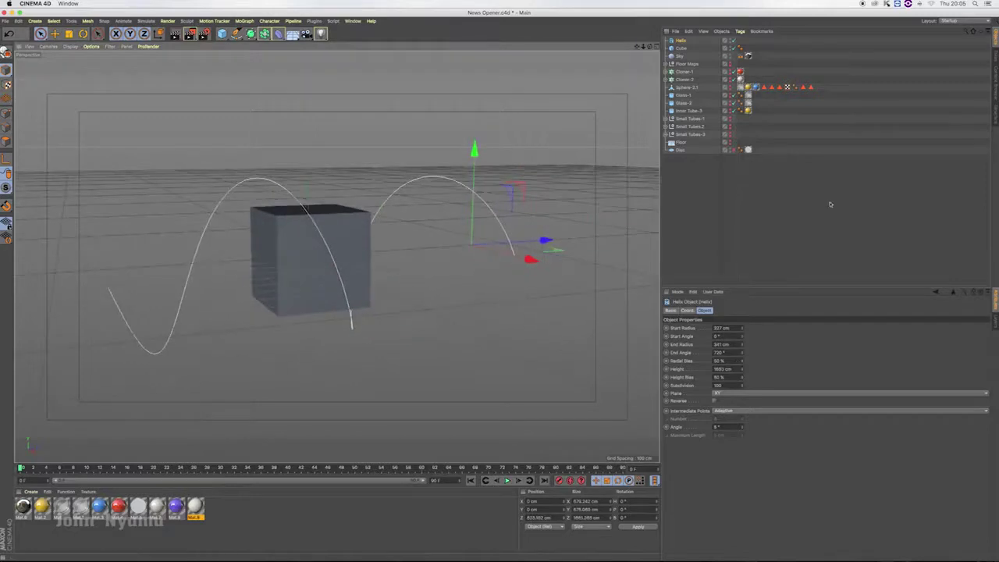
{"action": "left_click_drag", "start_coordinate": [543, 241], "coordinate": [536, 242]}
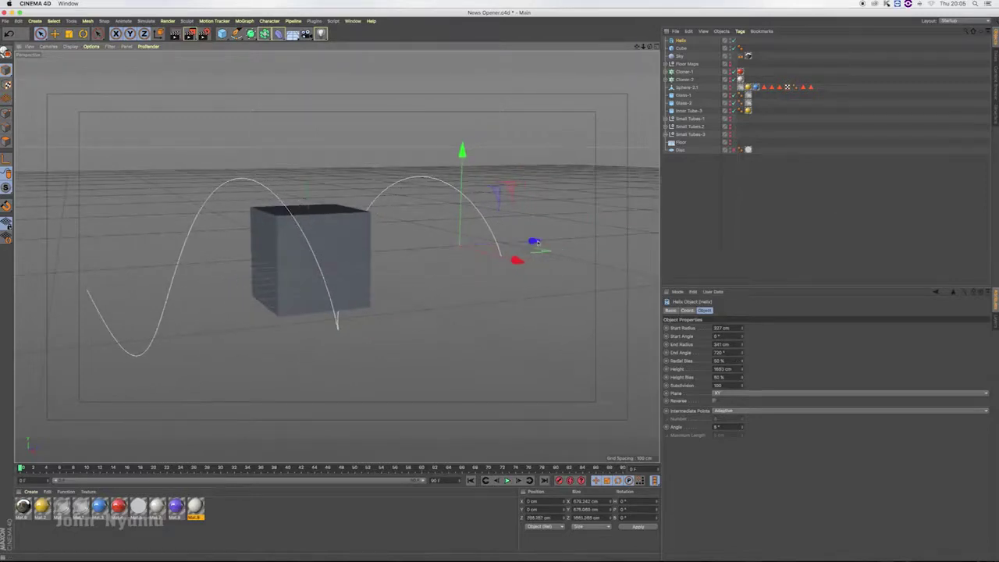
{"action": "mouse_move", "coordinate": [650, 48]}
{"action": "left_mouse_down"}
{"action": "mouse_move", "coordinate": [593, 70]}
{"action": "mouse_move", "coordinate": [732, 240]}
{"action": "left_mouse_up"}
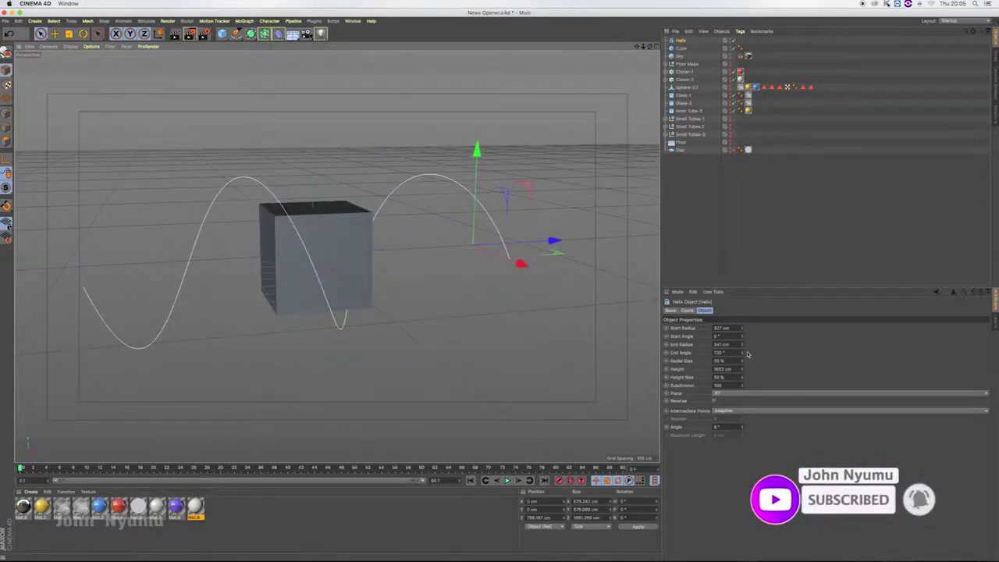
Step: Add a Spline Wrap deformer under the Cube and set the Helix as its spline
{"action": "left_click", "coordinate": [279, 33]}
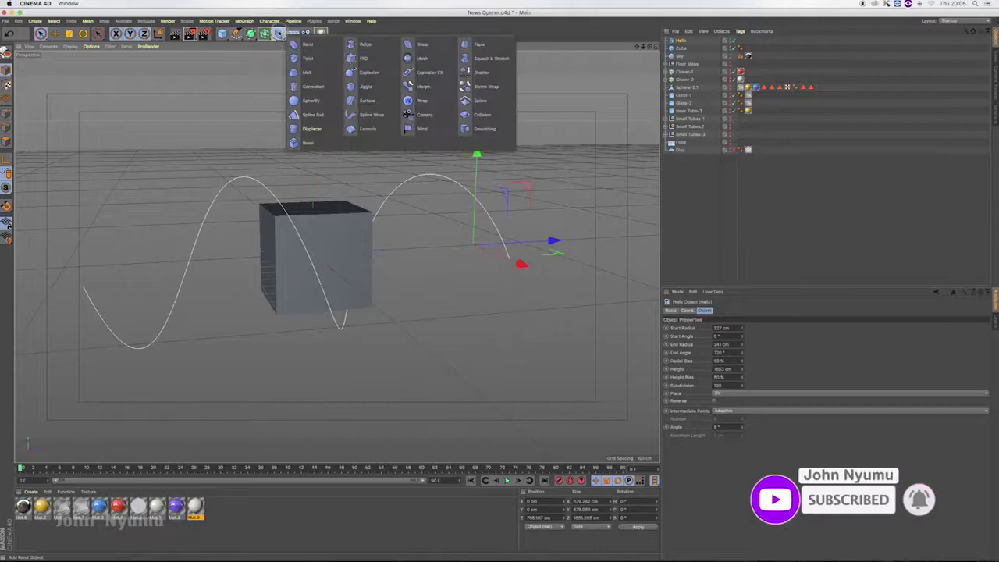
{"action": "left_click", "coordinate": [370, 121]}
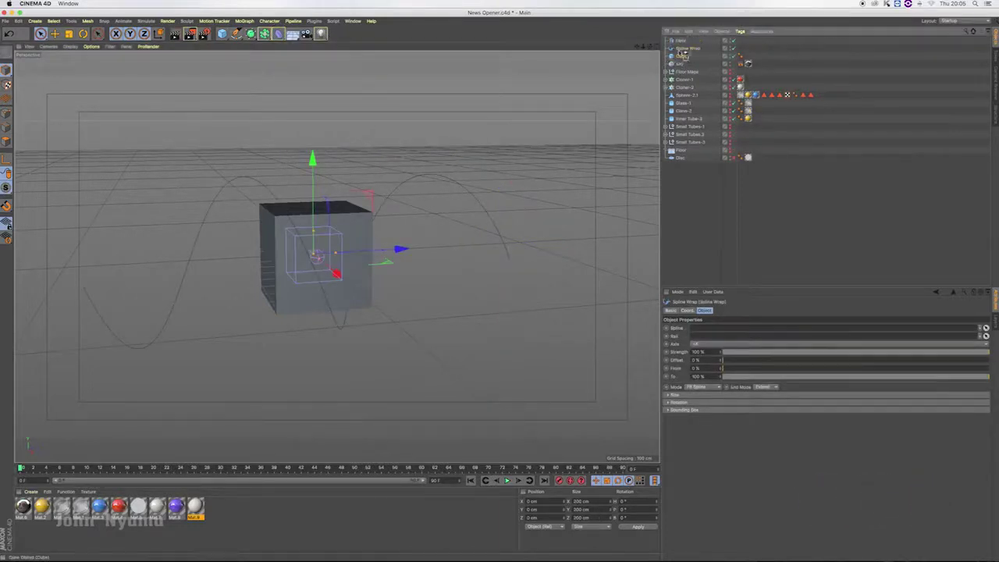
{"action": "left_click_drag", "start_coordinate": [682, 53], "coordinate": [684, 57]}
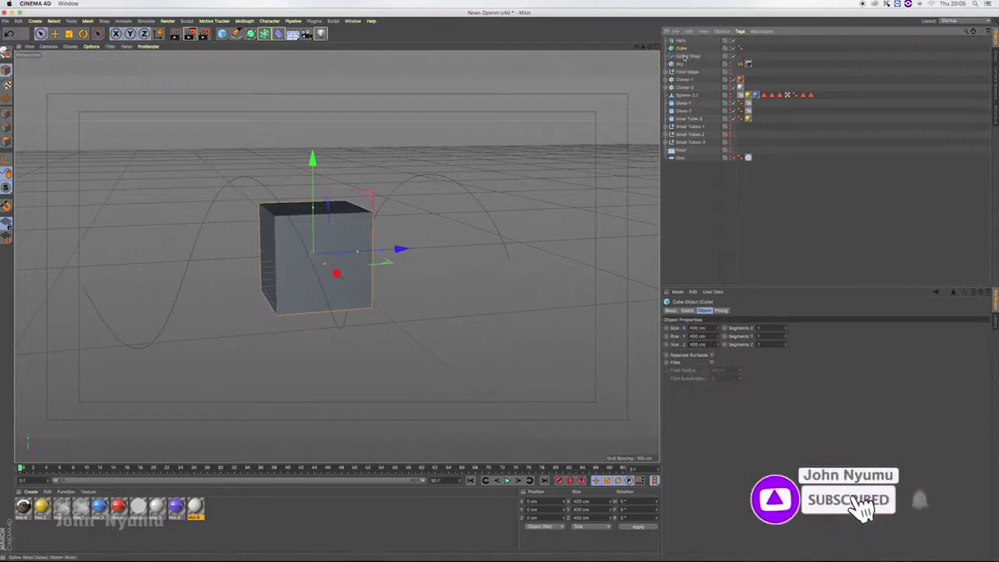
{"action": "left_click", "coordinate": [686, 56]}
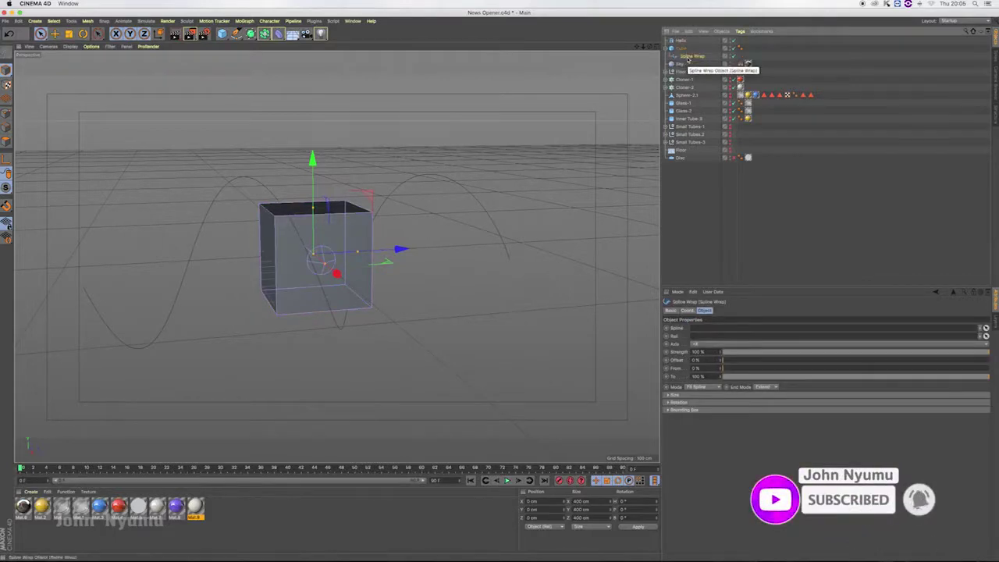
{"action": "left_click_drag", "start_coordinate": [720, 310], "coordinate": [702, 328]}
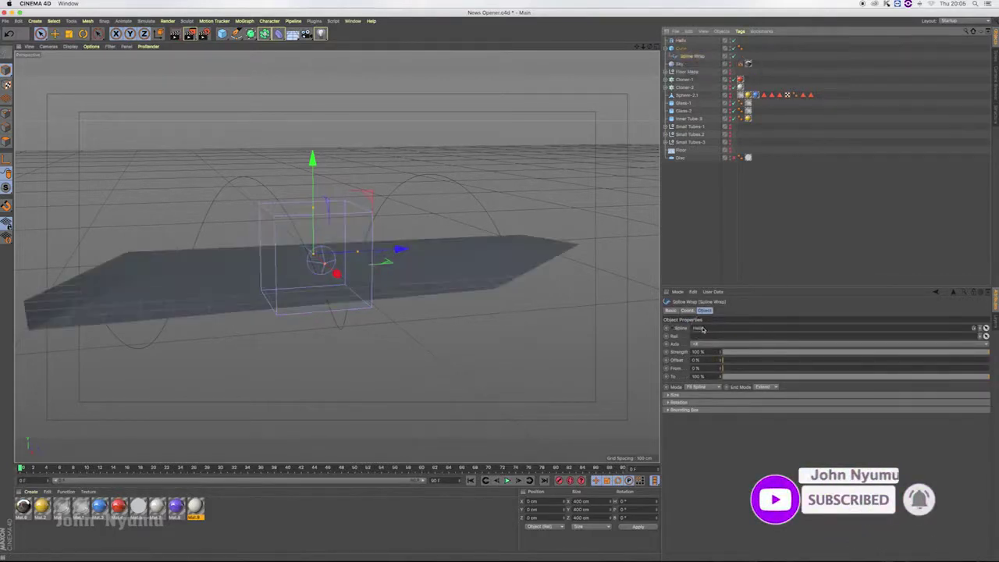
Step: Enable Fillet on the cube with a 5 cm radius and higher fillet subdivision
{"action": "left_click", "coordinate": [682, 47]}
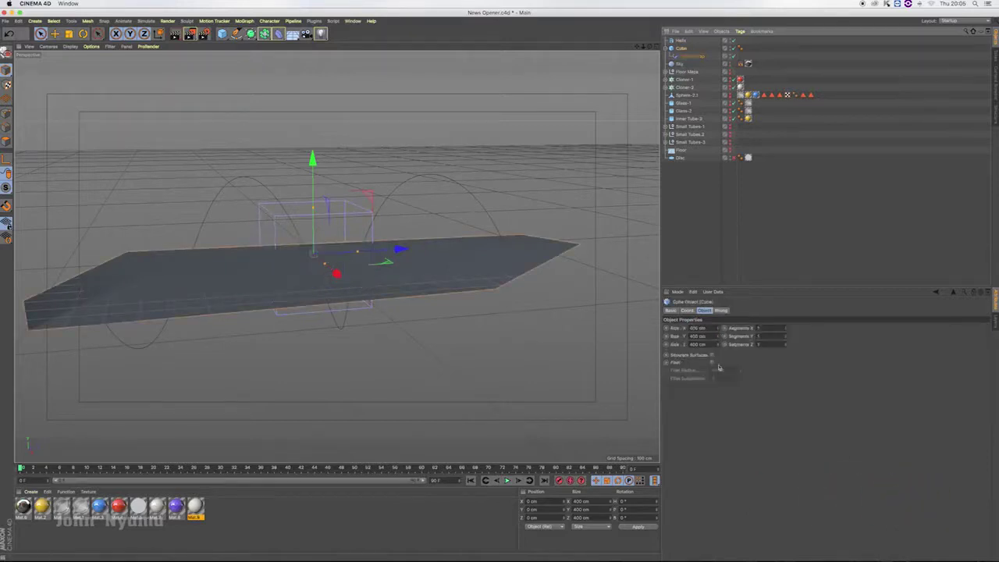
{"action": "left_click", "coordinate": [712, 363]}
{"action": "left_click", "coordinate": [740, 375]}
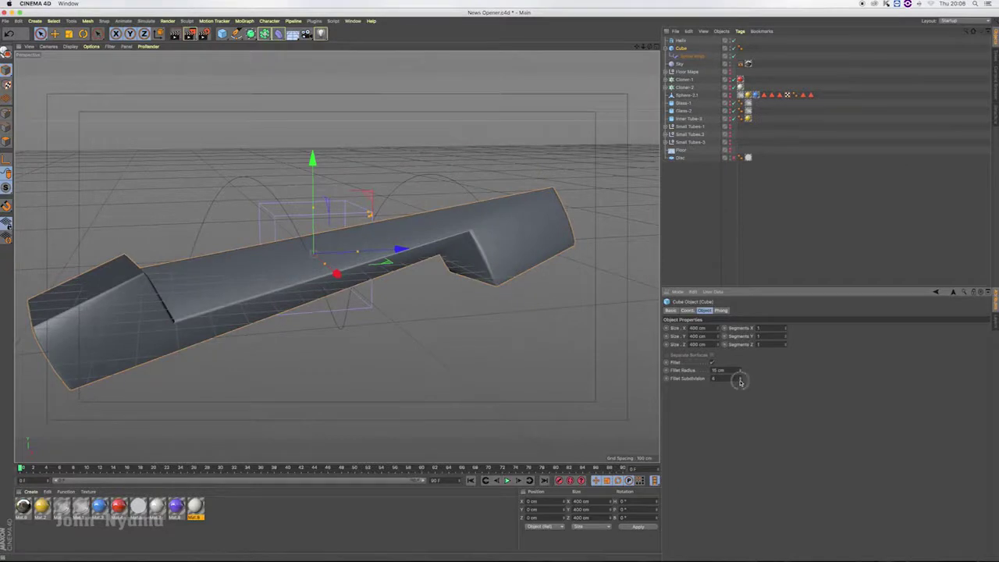
{"action": "left_click", "coordinate": [741, 381]}
{"action": "type", "text": "1"}
{"action": "key", "text": "Return"}
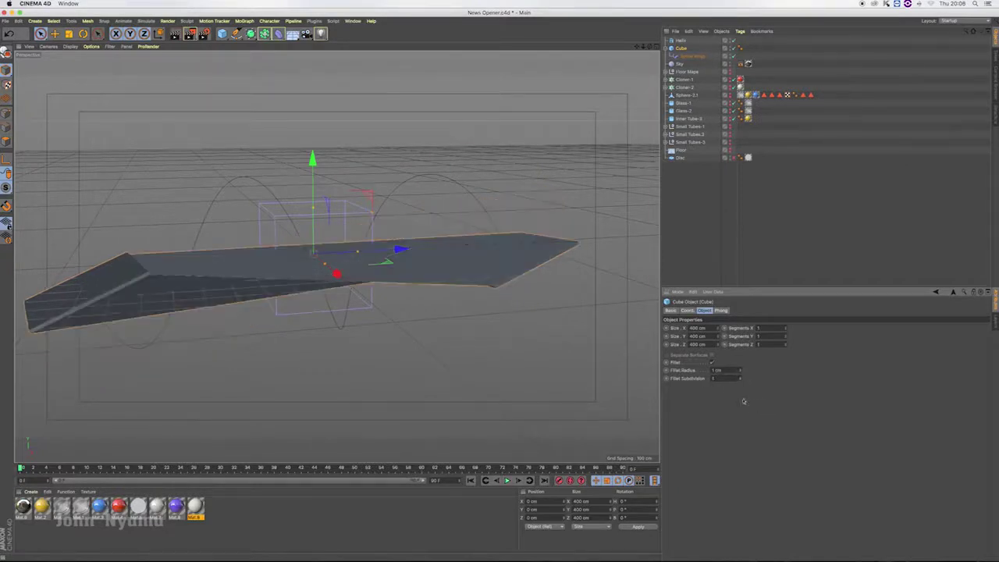
{"action": "type", "text": "5"}
{"action": "key", "text": "Return"}
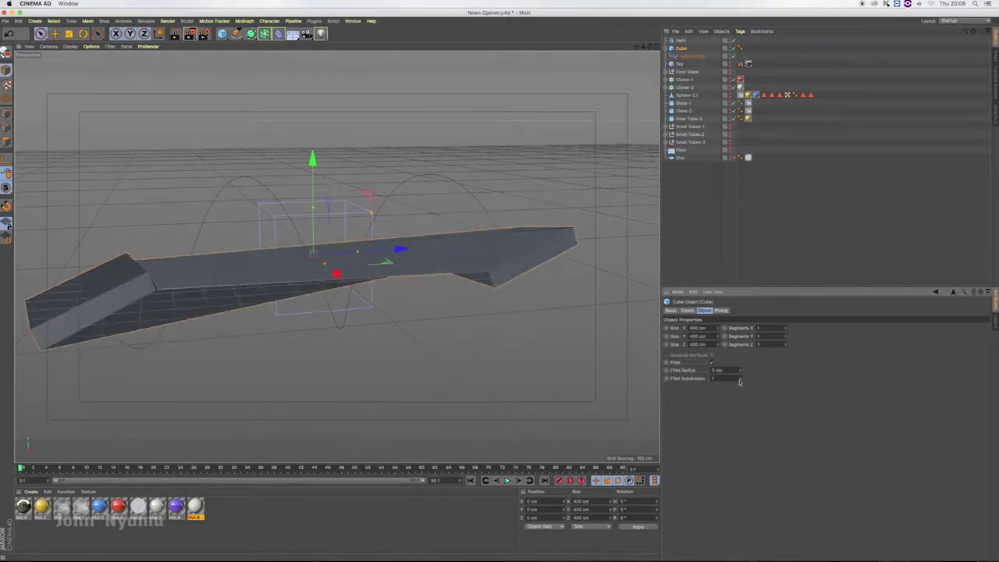
{"action": "left_click_drag", "start_coordinate": [740, 381], "coordinate": [740, 380]}
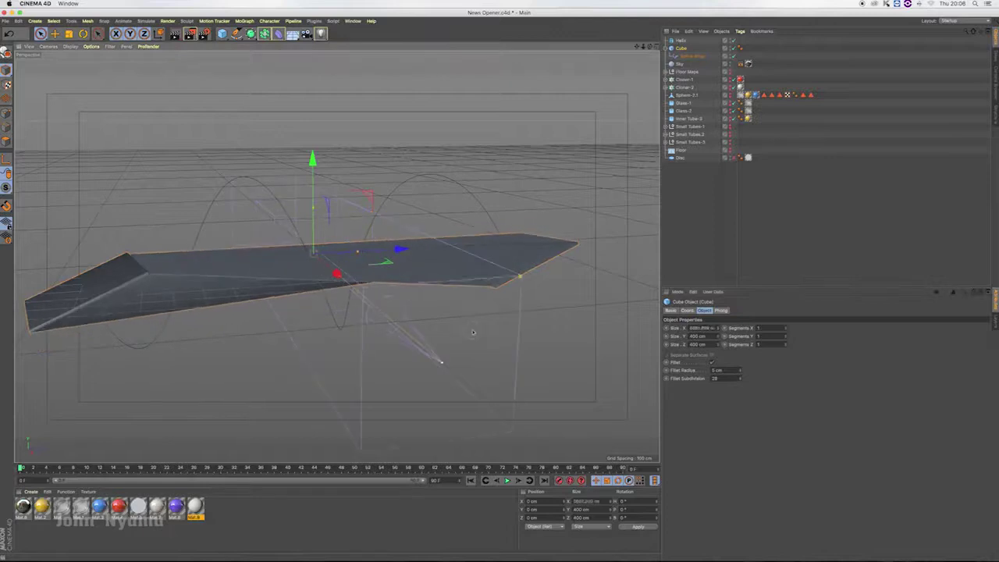
Step: Shrink the cube to a thin 10 × 47 cm ribbon by reducing its width, depth and height
{"action": "key", "text": "ctrl+z"}
{"action": "mouse_move", "coordinate": [358, 254]}
{"action": "left_mouse_down"}
{"action": "mouse_move", "coordinate": [317, 259]}
{"action": "mouse_move", "coordinate": [309, 224]}
{"action": "mouse_move", "coordinate": [317, 189]}
{"action": "left_mouse_up"}
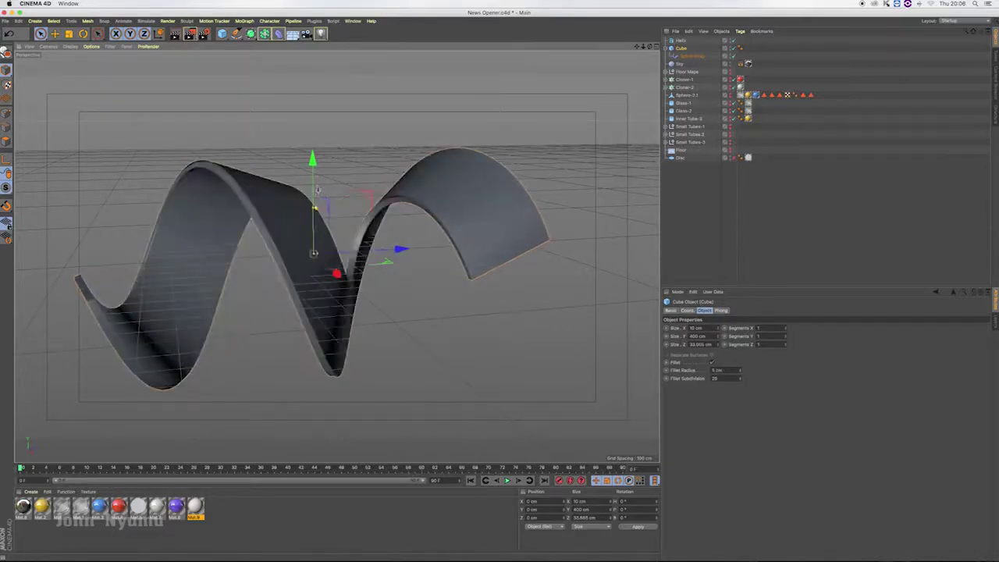
{"action": "left_click_drag", "start_coordinate": [316, 254], "coordinate": [312, 252]}
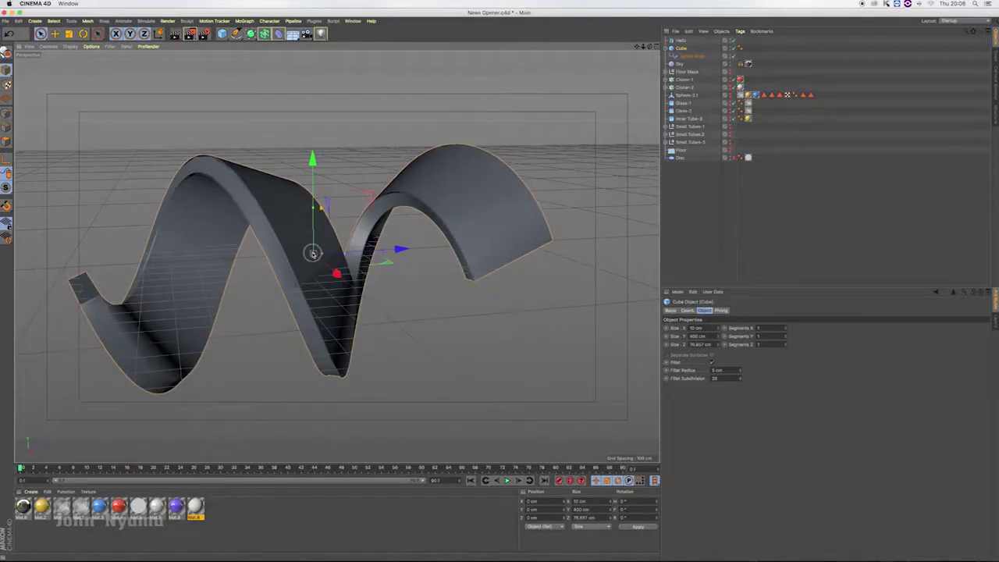
{"action": "left_click", "coordinate": [681, 49]}
{"action": "left_click_drag", "start_coordinate": [721, 341], "coordinate": [718, 338]}
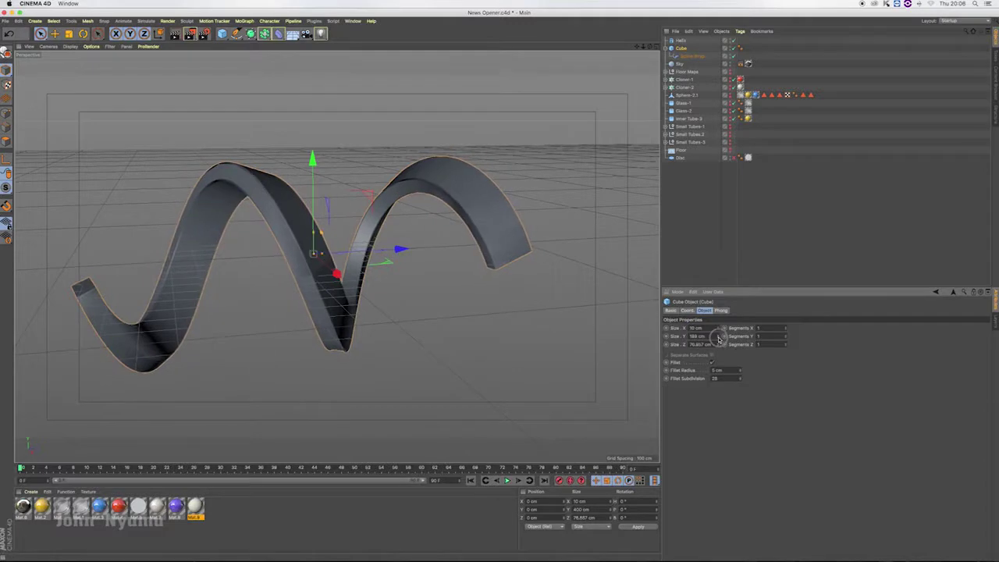
{"action": "left_click_drag", "start_coordinate": [719, 339], "coordinate": [718, 339]}
{"action": "mouse_move", "coordinate": [649, 47]}
{"action": "left_mouse_down"}
{"action": "mouse_move", "coordinate": [593, 55]}
{"action": "mouse_move", "coordinate": [650, 47]}
{"action": "left_mouse_up"}
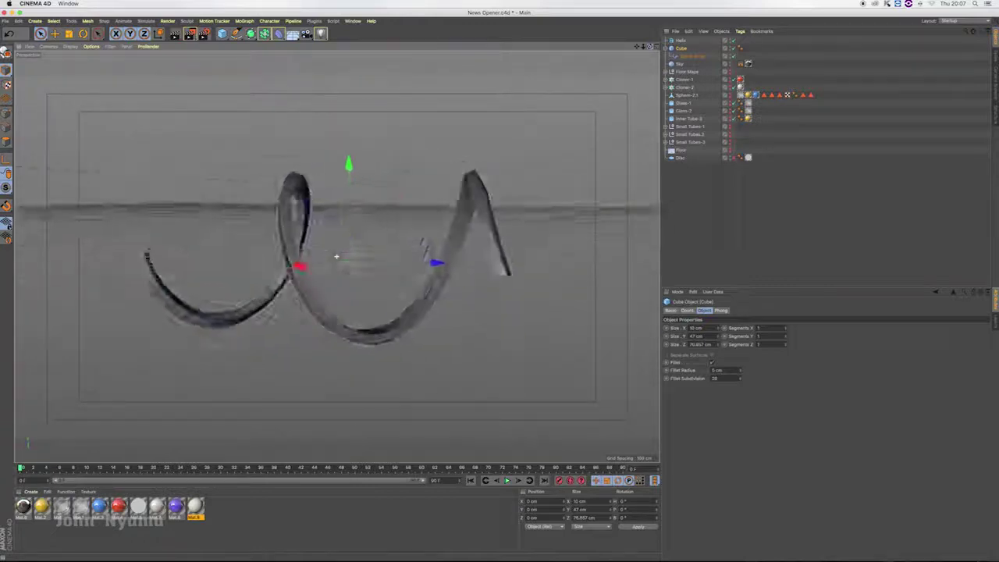
Step: Experiment with the cube's Fillet Subdivision, dropping it to a very low value
{"action": "left_click", "coordinate": [741, 373]}
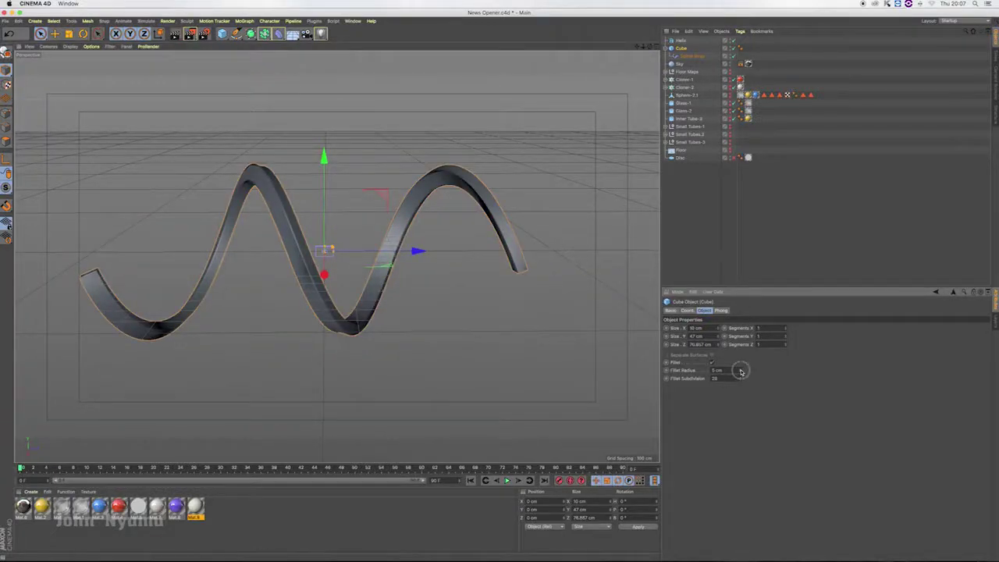
{"action": "left_click_drag", "start_coordinate": [741, 378], "coordinate": [741, 379]}
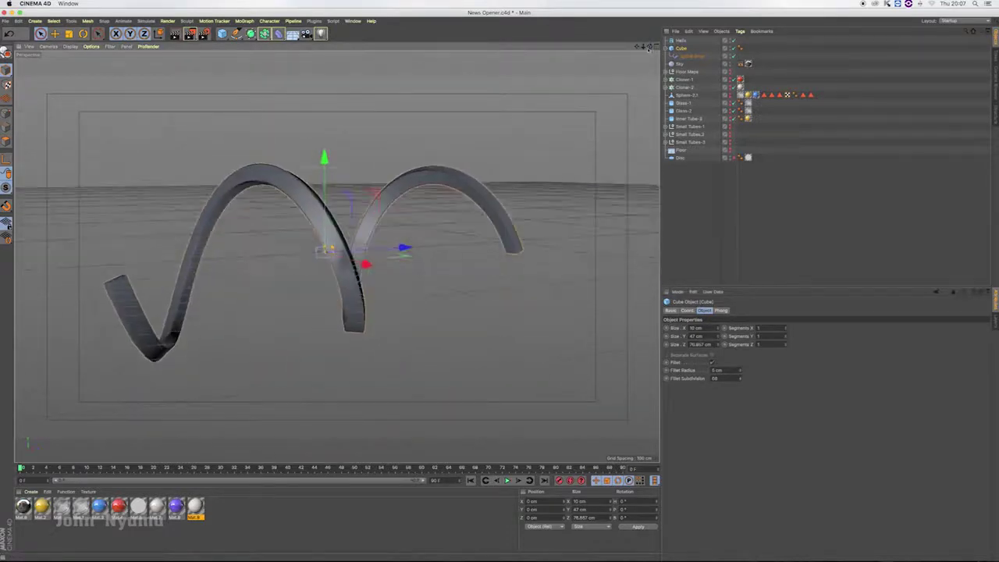
{"action": "scroll", "coordinate": [337, 256], "scroll_direction": "up", "scroll_amount": 5}
{"action": "left_click_drag", "start_coordinate": [741, 371], "coordinate": [741, 370]}
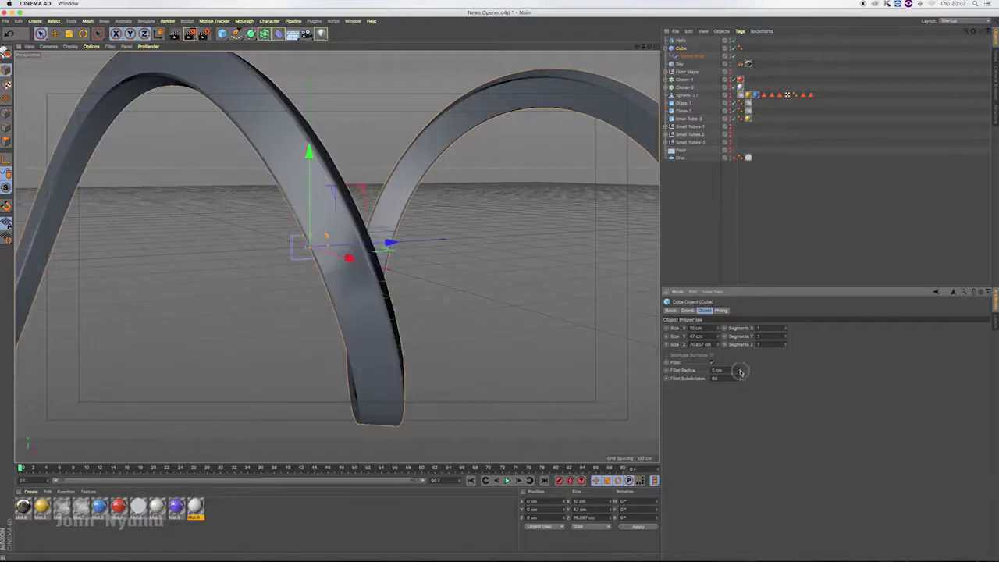
{"action": "left_click_drag", "start_coordinate": [742, 380], "coordinate": [740, 379]}
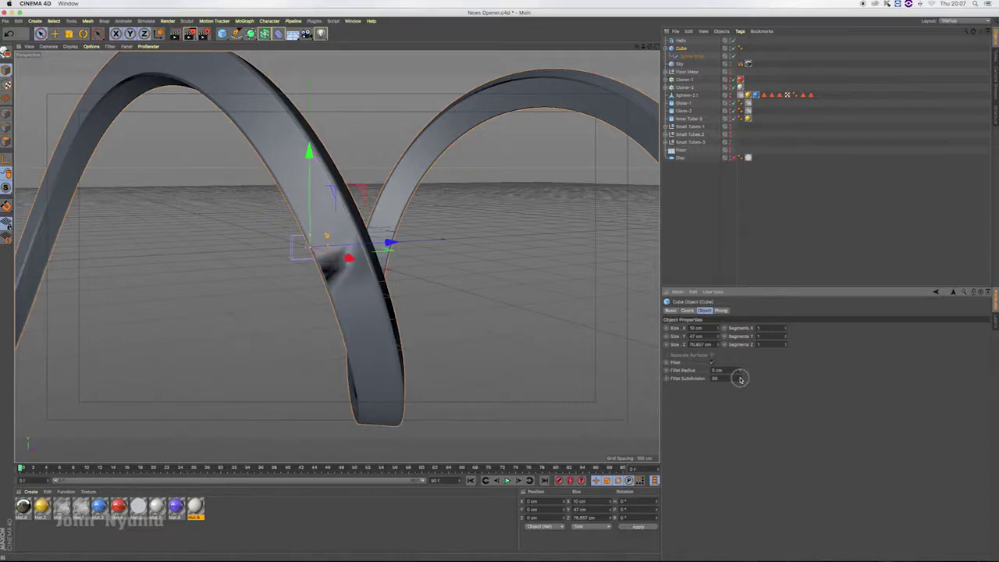
{"action": "left_click", "coordinate": [740, 380]}
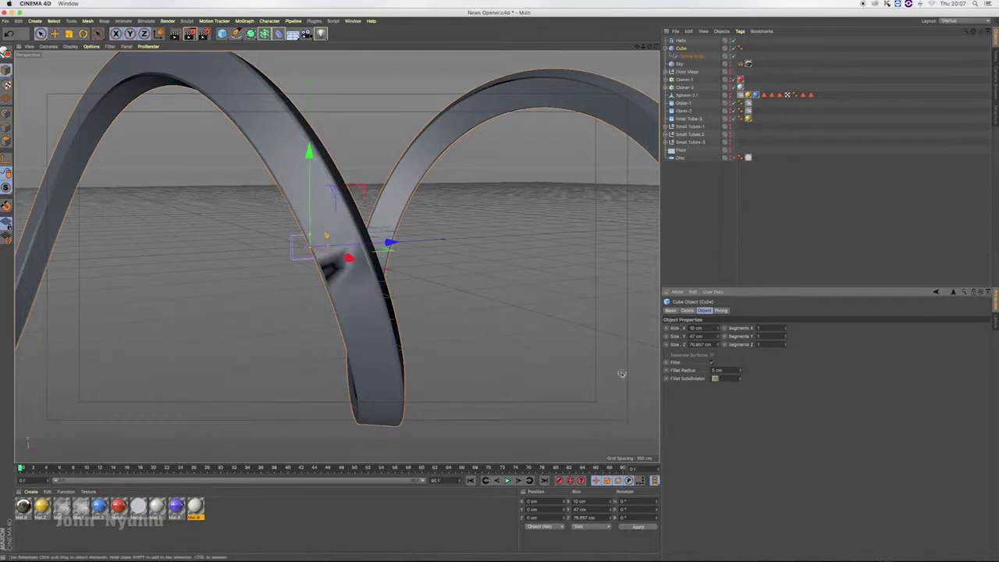
{"action": "key", "text": "Return"}
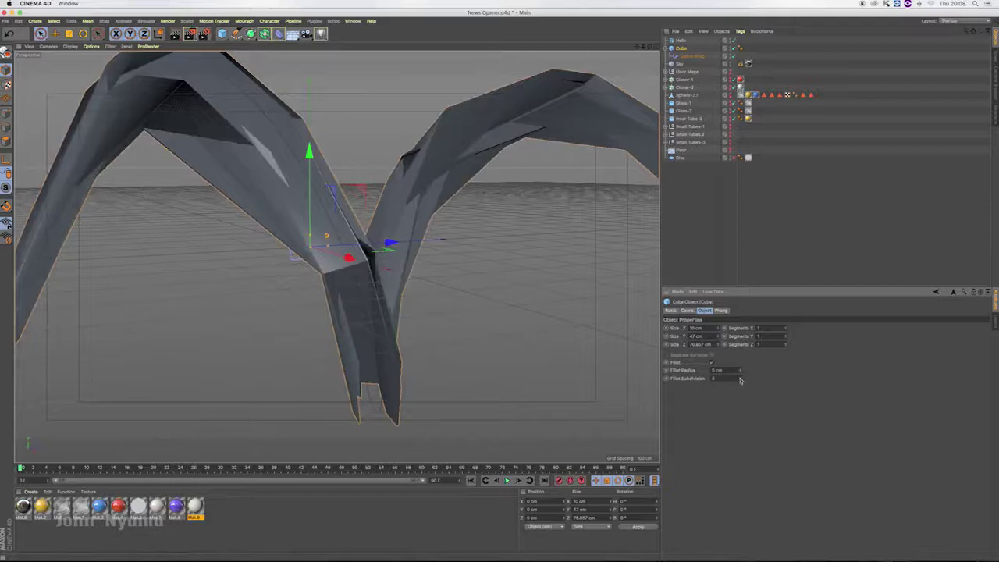
Step: Raise Fillet Subdivision to 103 with a 5 cm fillet radius and orbit the ribbon
{"action": "left_click_drag", "start_coordinate": [740, 380], "coordinate": [741, 378]}
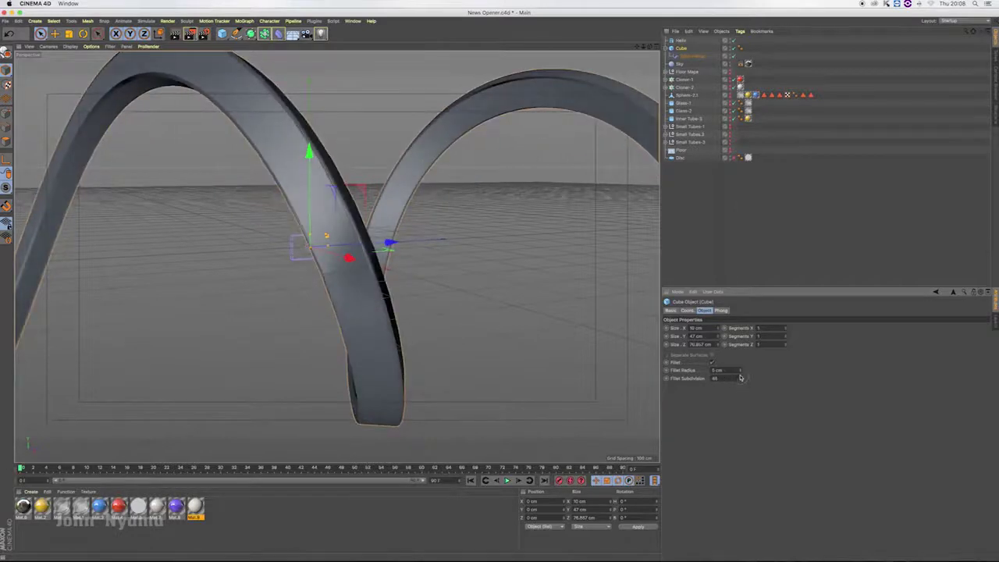
{"action": "left_click_drag", "start_coordinate": [741, 378], "coordinate": [741, 368]}
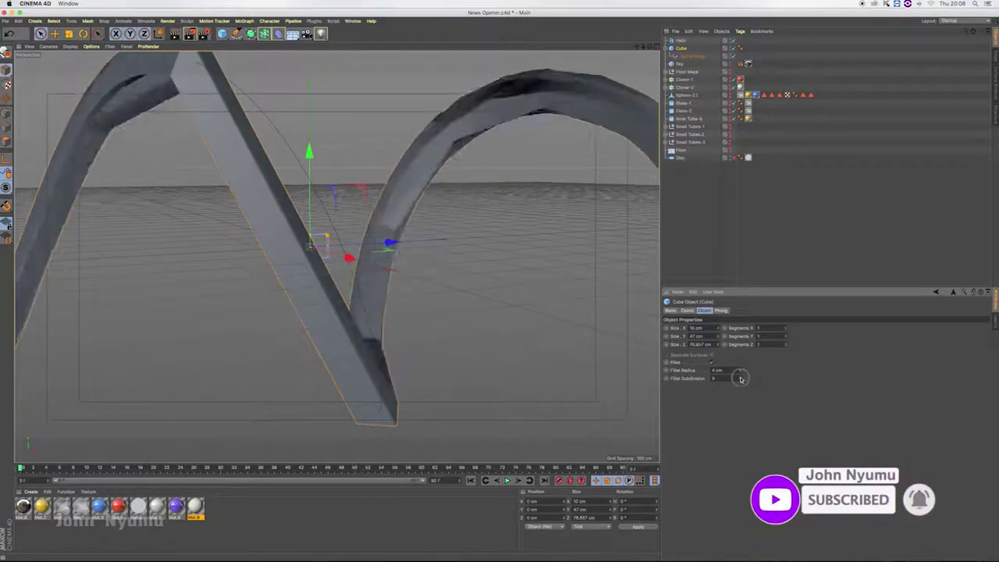
{"action": "scroll", "coordinate": [639, 62], "scroll_direction": "down", "scroll_amount": 5}
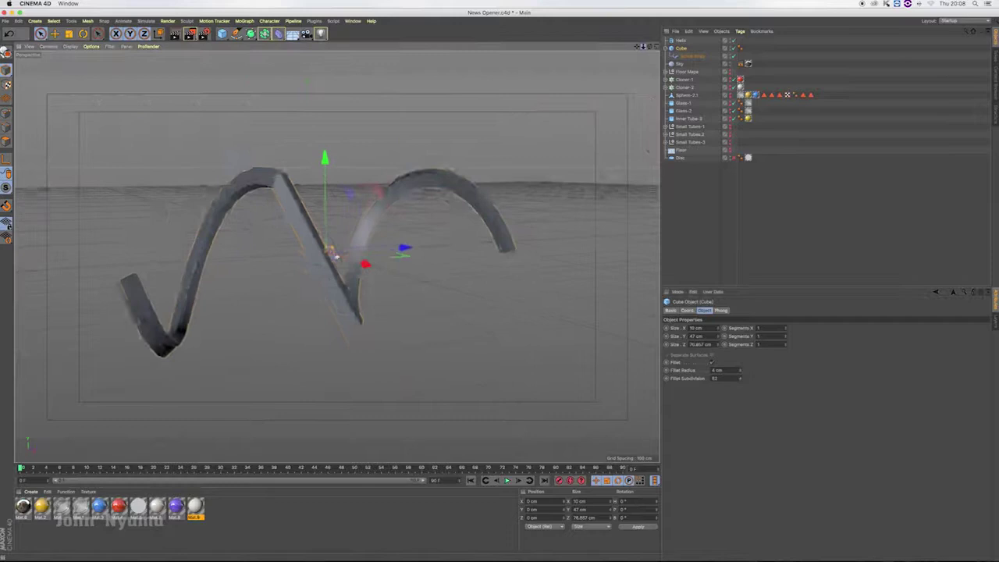
{"action": "left_click", "coordinate": [741, 379]}
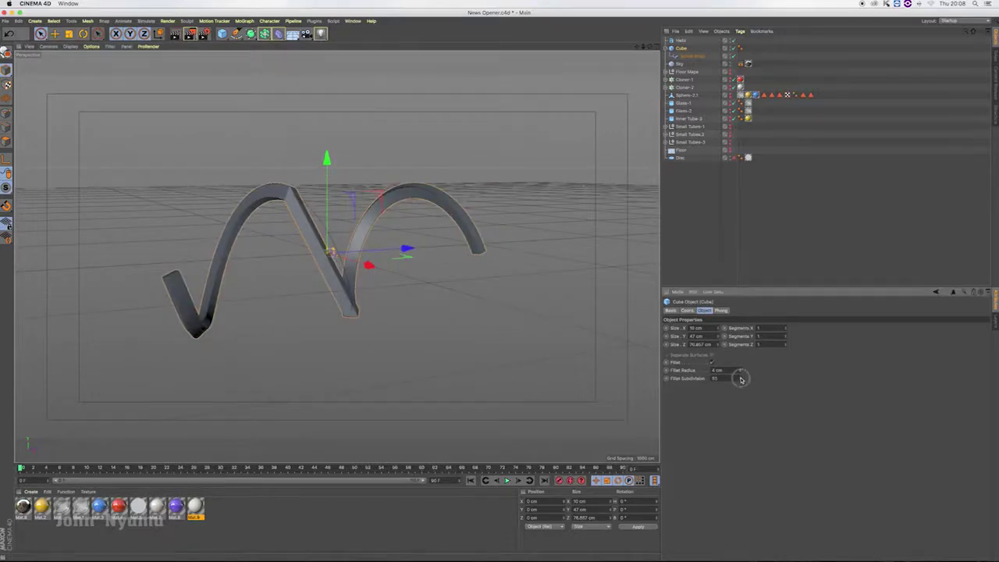
{"action": "left_click_drag", "start_coordinate": [741, 379], "coordinate": [740, 380]}
{"action": "left_click", "coordinate": [741, 369]}
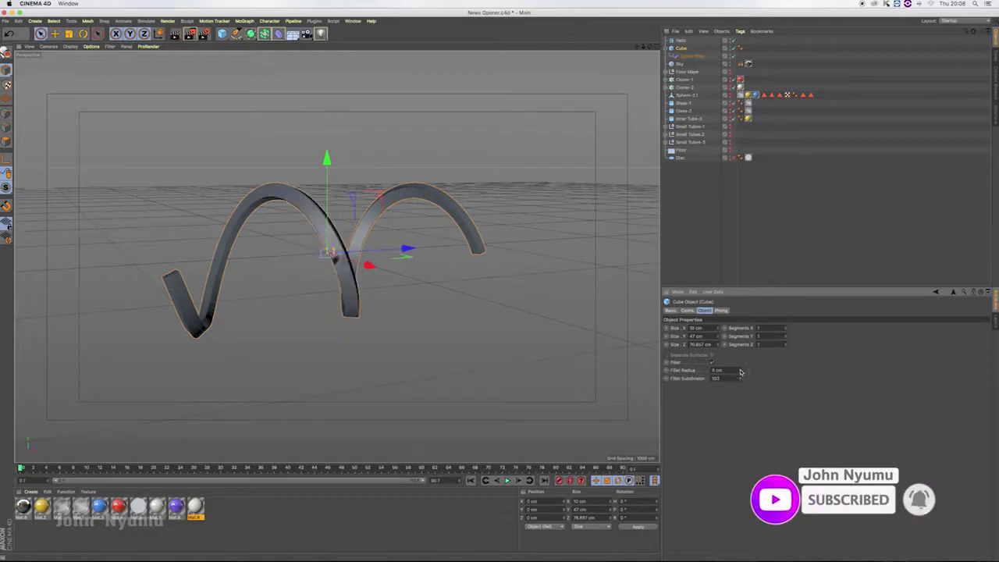
{"action": "left_click", "coordinate": [741, 373]}
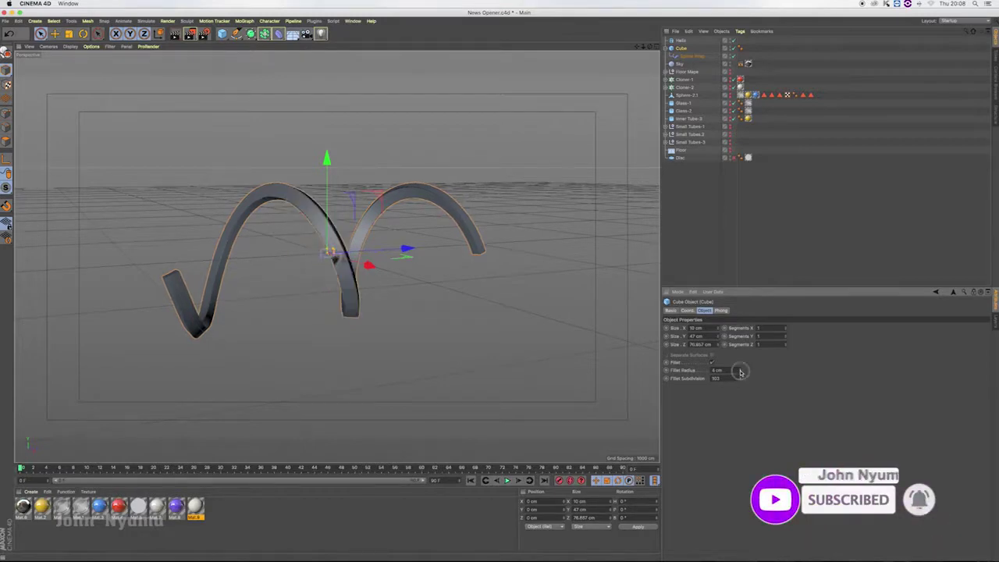
{"action": "mouse_move", "coordinate": [437, 250]}
{"action": "left_mouse_down", "text": "alt"}
{"action": "mouse_move", "coordinate": [336, 256]}
{"action": "mouse_move", "coordinate": [756, 433]}
{"action": "left_mouse_up", "text": "alt"}
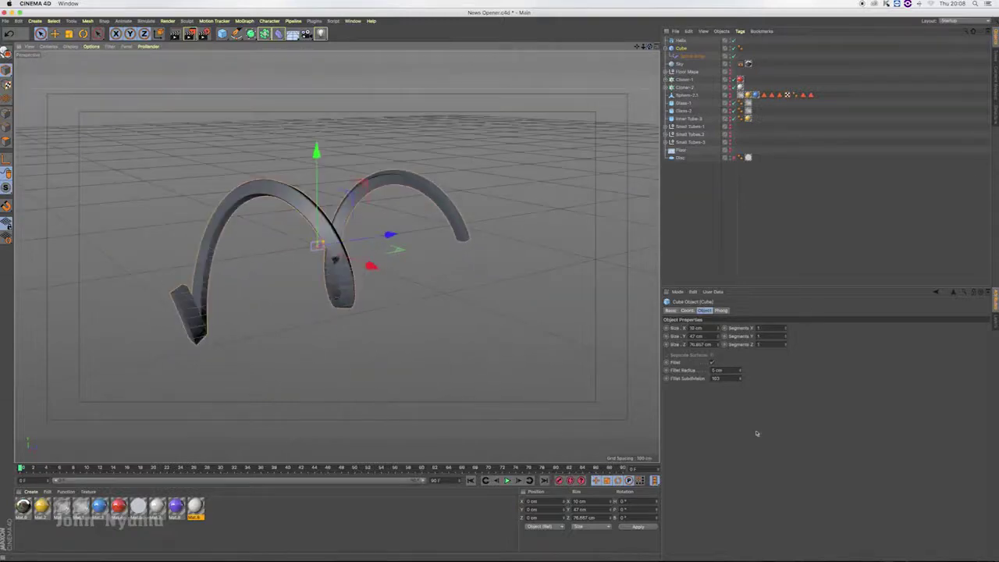
{"action": "left_click", "coordinate": [786, 338]}
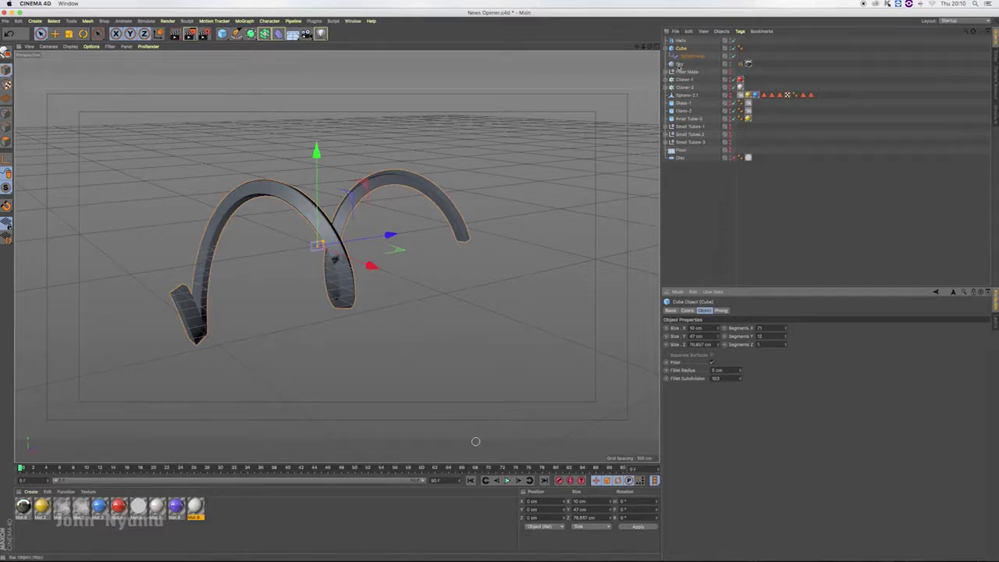
Step: Switch the Spline Wrap Mode to Keep Length, then reselect the Cube
{"action": "left_click", "coordinate": [690, 56]}
{"action": "left_click", "coordinate": [707, 388]}
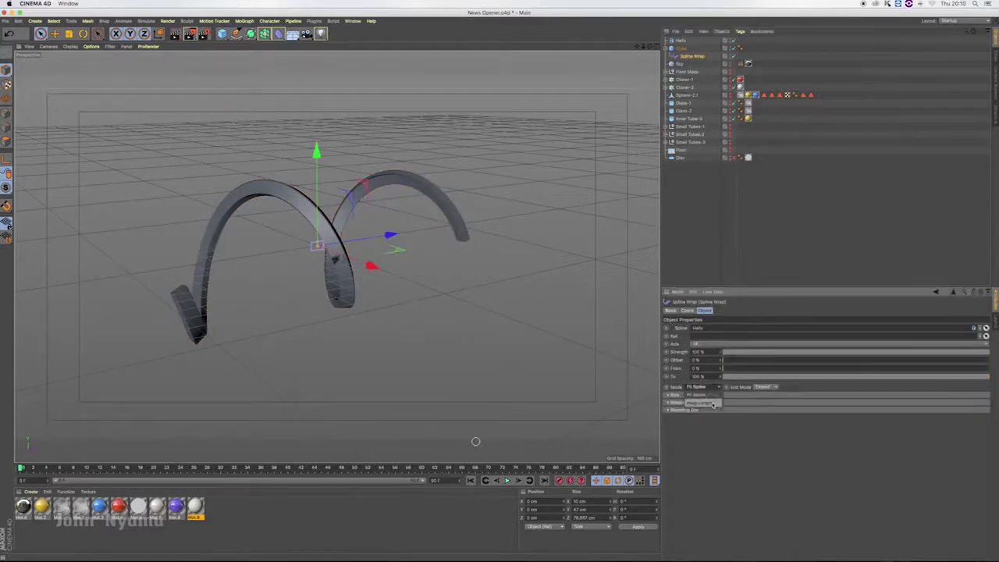
{"action": "left_click", "coordinate": [712, 403]}
{"action": "left_click_drag", "start_coordinate": [724, 372], "coordinate": [719, 370]}
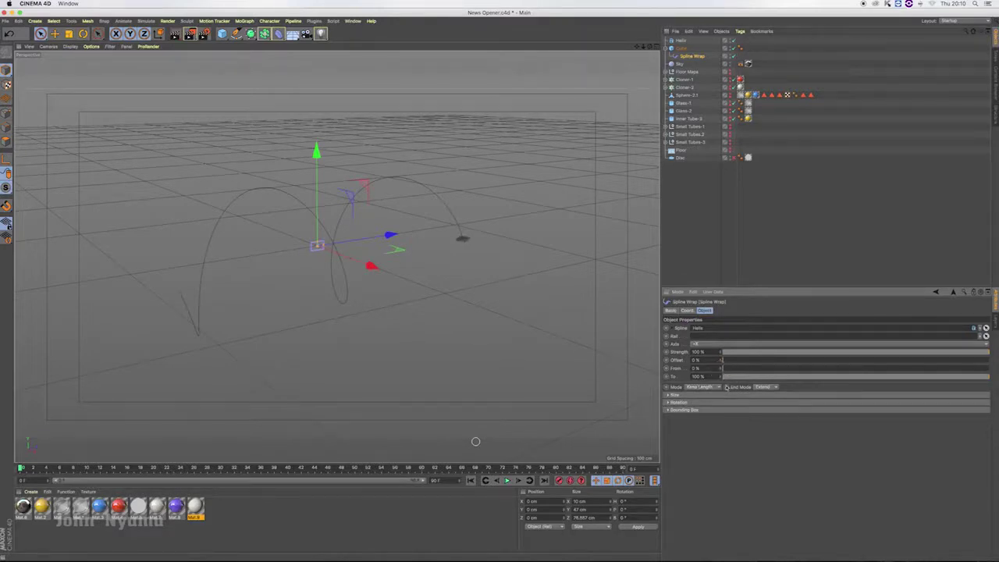
{"action": "left_click", "coordinate": [681, 40]}
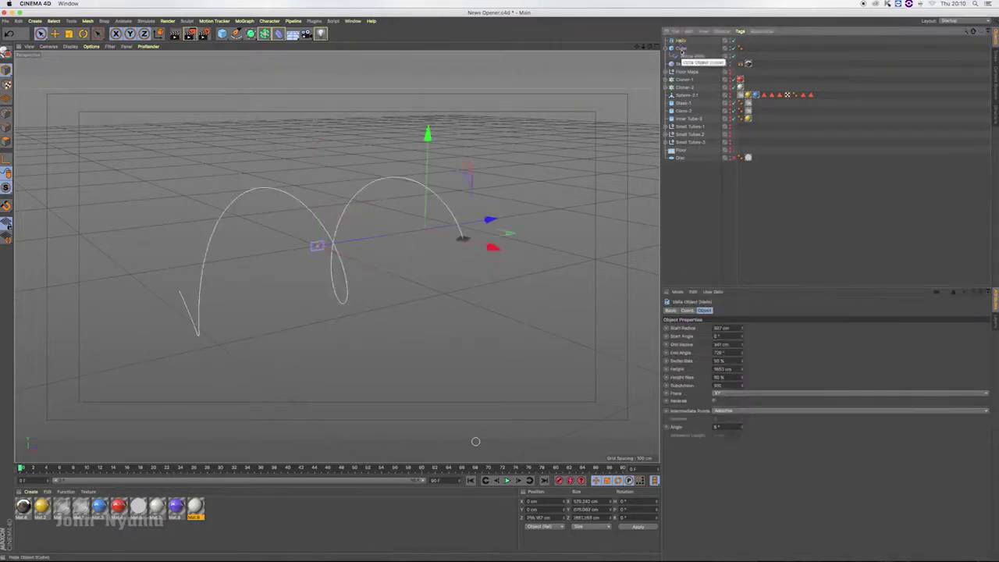
{"action": "left_click", "coordinate": [682, 47]}
Step: Resize the cube to about 125 × 30 × 101 cm and test the Spline Wrap From slider
{"action": "left_click", "coordinate": [718, 329]}
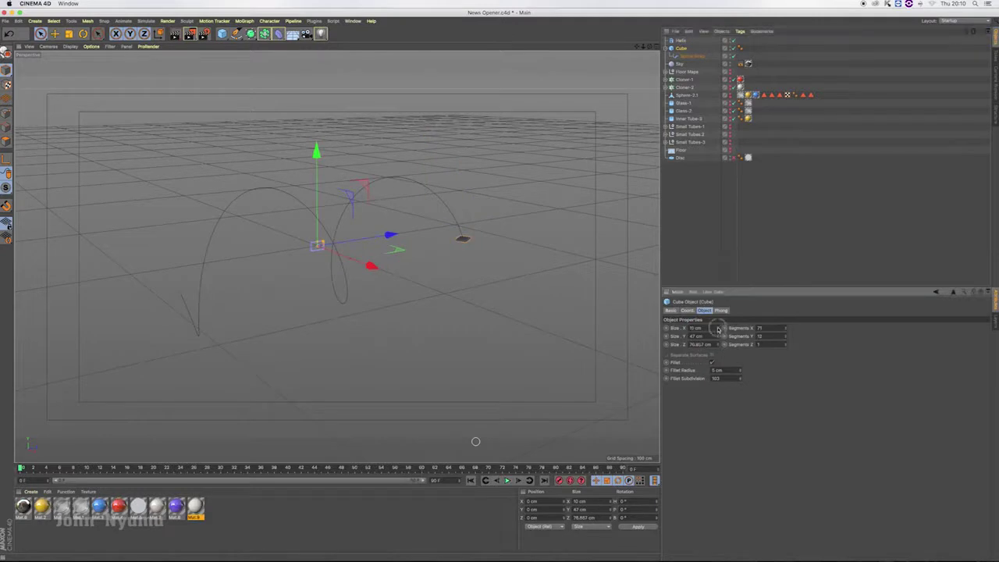
{"action": "double_click", "coordinate": [695, 328]}
{"action": "type", "text": "71"}
{"action": "key", "text": "Return"}
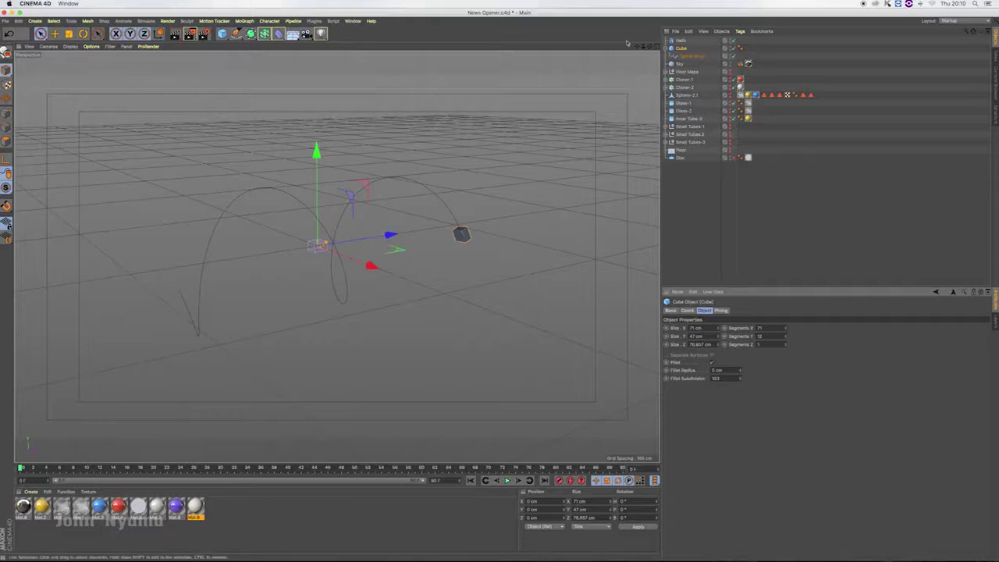
{"action": "scroll", "coordinate": [500, 286], "scroll_direction": "up", "scroll_amount": 3}
{"action": "left_click_drag", "start_coordinate": [637, 47], "coordinate": [637, 55]}
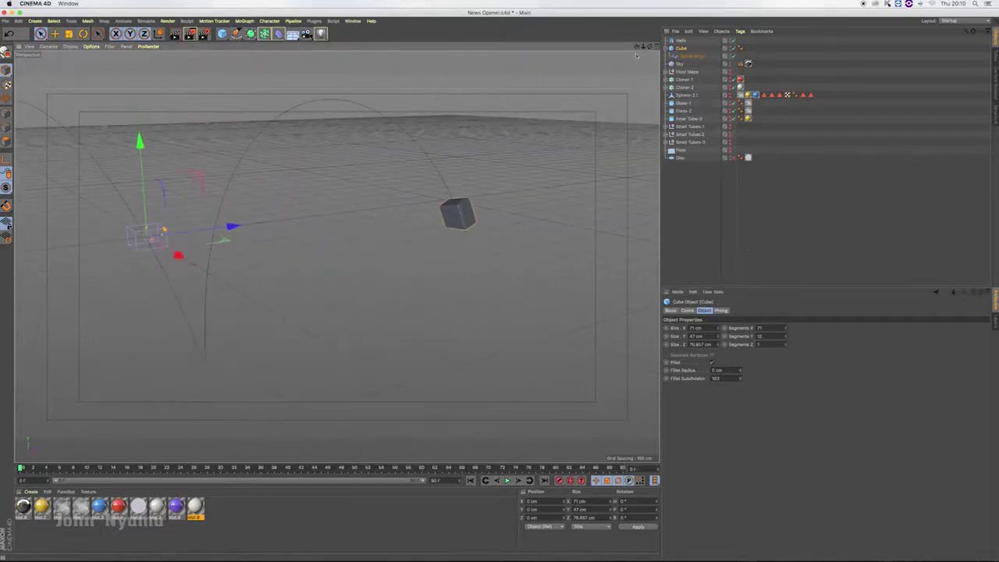
{"action": "left_click", "coordinate": [718, 330]}
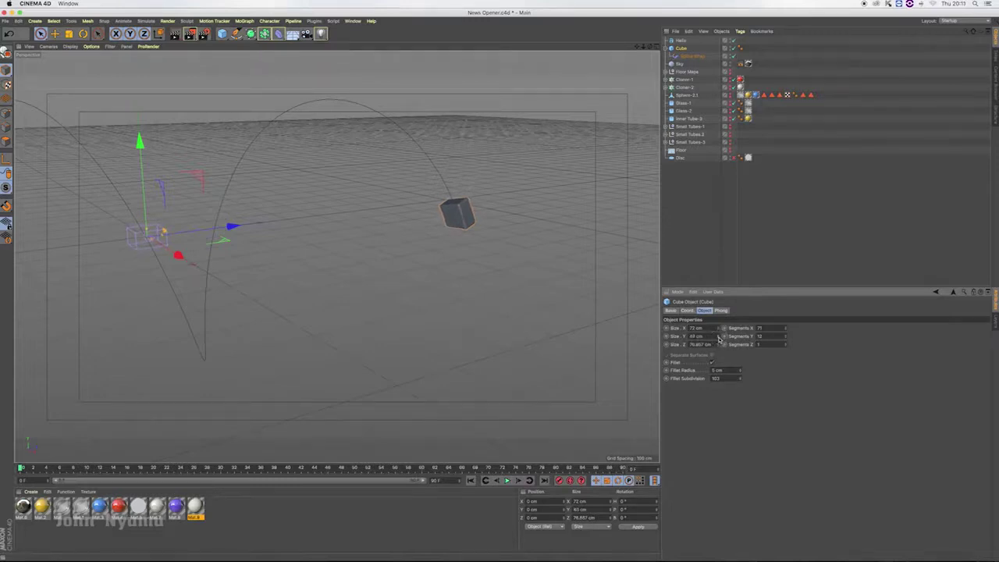
{"action": "left_click", "coordinate": [694, 335]}
{"action": "type", "text": "0"}
{"action": "key", "text": "Return"}
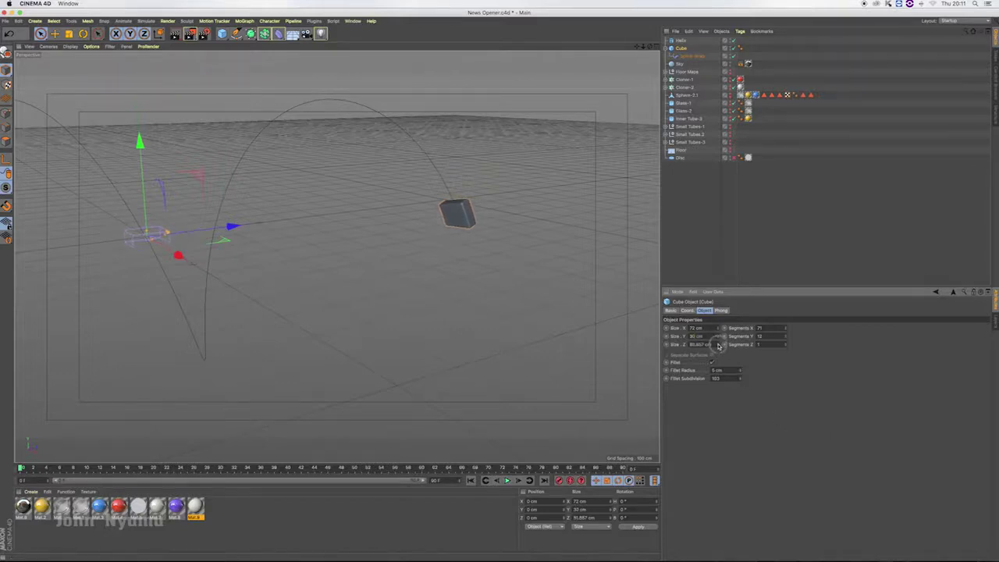
{"action": "left_click_drag", "start_coordinate": [718, 346], "coordinate": [718, 344]}
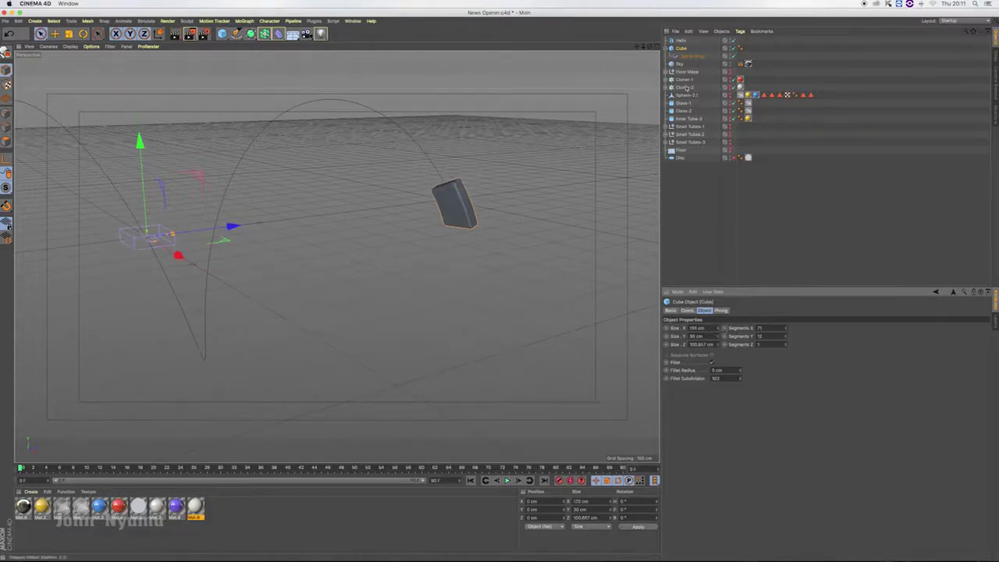
{"action": "left_click", "coordinate": [688, 57]}
{"action": "mouse_move", "coordinate": [723, 370]}
{"action": "left_mouse_down"}
{"action": "mouse_move", "coordinate": [753, 368]}
{"action": "mouse_move", "coordinate": [724, 371]}
{"action": "left_mouse_up"}
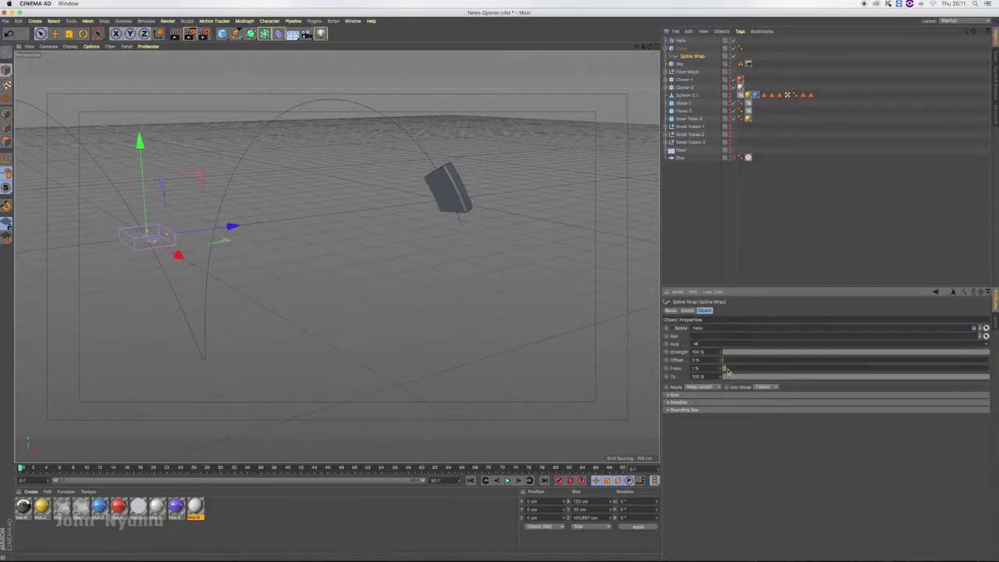
Step: Preview the wrap offset, then lengthen the cube to 800 cm
{"action": "left_click_drag", "start_coordinate": [727, 371], "coordinate": [724, 367]}
{"action": "mouse_move", "coordinate": [982, 356]}
{"action": "left_mouse_down"}
{"action": "mouse_move", "coordinate": [869, 350]}
{"action": "mouse_move", "coordinate": [993, 353]}
{"action": "mouse_move", "coordinate": [877, 378]}
{"action": "mouse_move", "coordinate": [733, 378]}
{"action": "mouse_move", "coordinate": [995, 375]}
{"action": "left_mouse_up"}
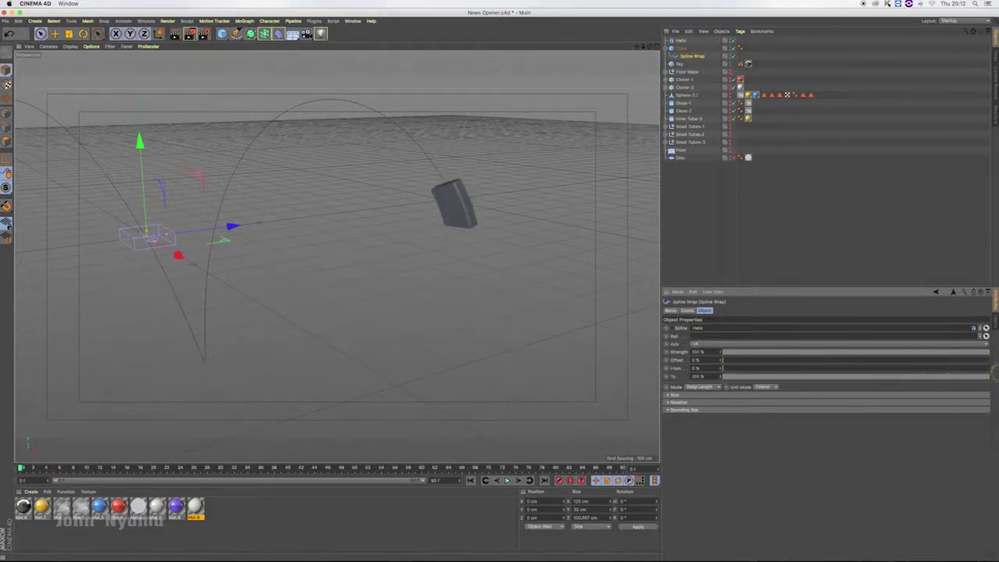
{"action": "mouse_move", "coordinate": [719, 367]}
{"action": "left_mouse_down"}
{"action": "mouse_move", "coordinate": [757, 360]}
{"action": "mouse_move", "coordinate": [717, 365]}
{"action": "left_mouse_up"}
{"action": "key", "text": "Up"}
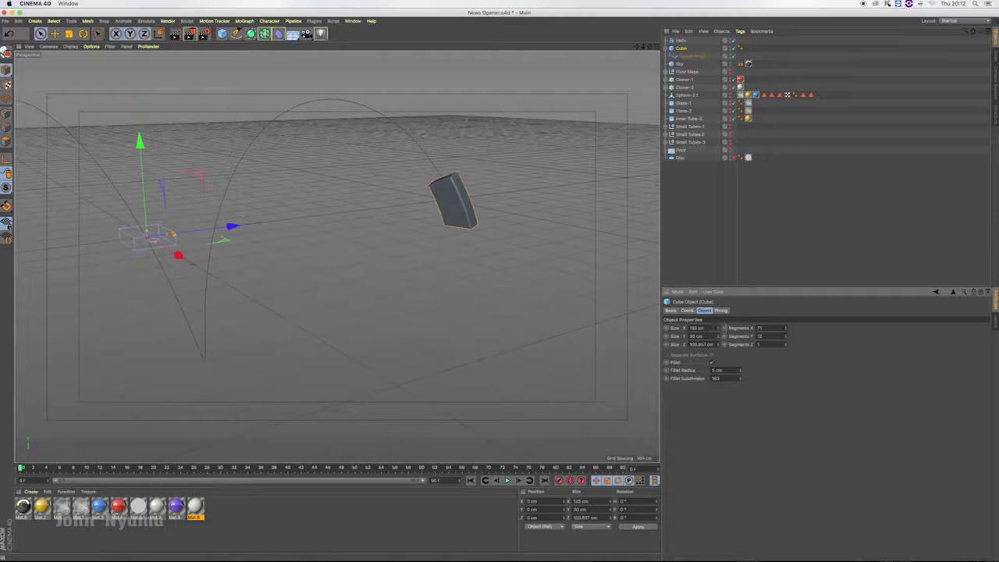
{"action": "key", "text": "Return"}
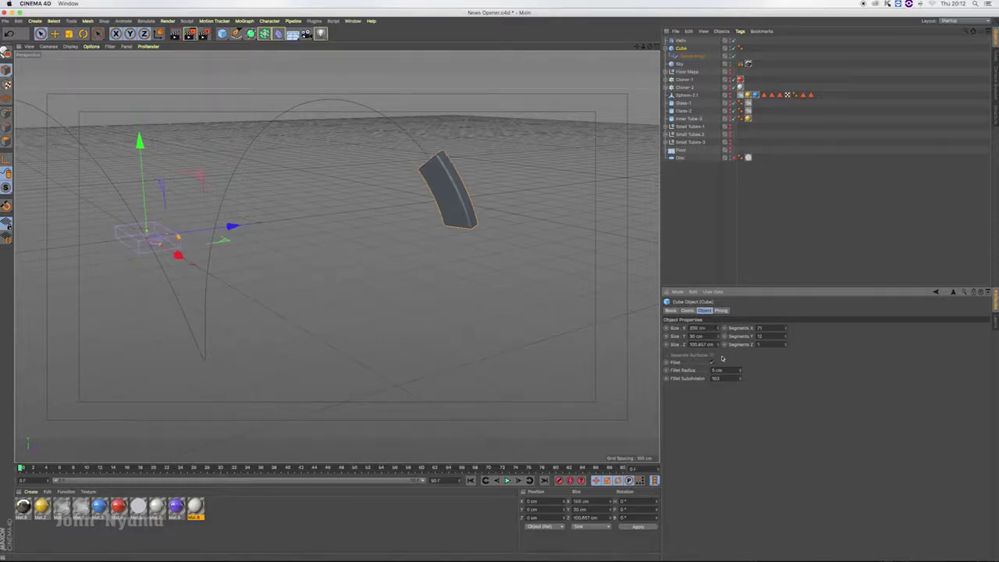
{"action": "type", "text": "00"}
{"action": "key", "text": "Return"}
{"action": "left_click_drag", "start_coordinate": [637, 48], "coordinate": [644, 47]}
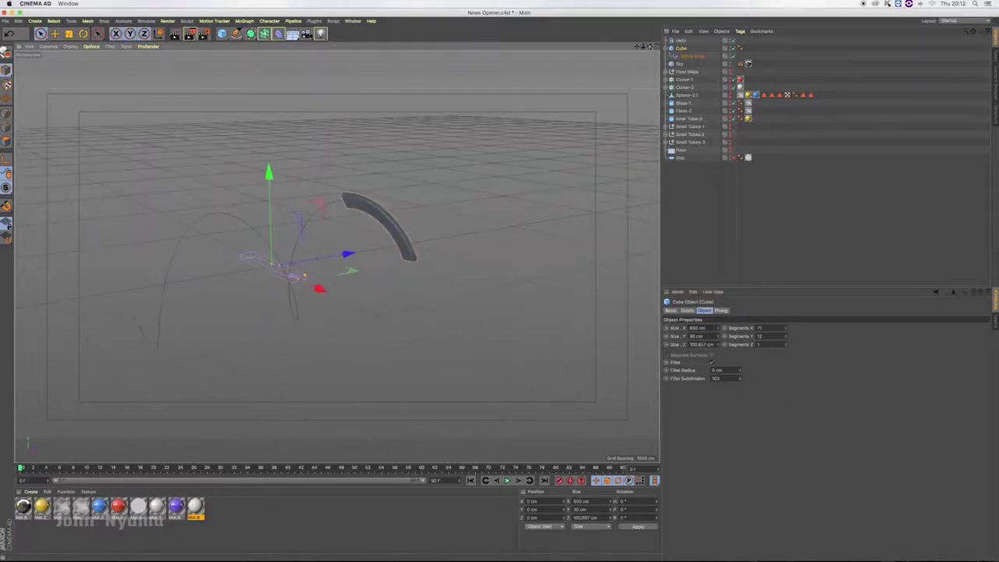
{"action": "left_click_drag", "start_coordinate": [343, 258], "coordinate": [336, 256], "text": "alt"}
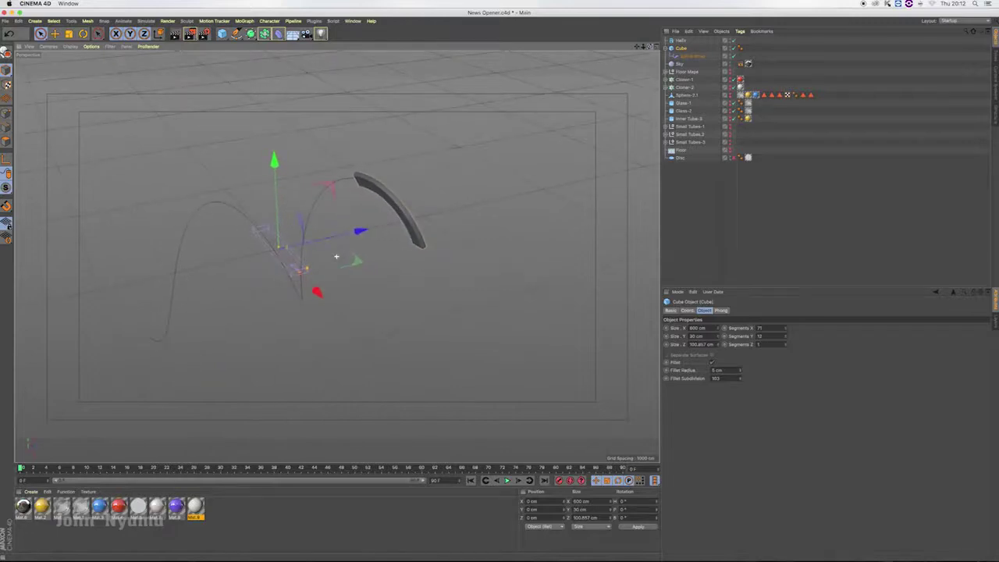
Step: Slide the cube along the helix with the Spline Wrap offset, then set its length to 1000 cm
{"action": "left_click", "coordinate": [687, 57]}
{"action": "mouse_move", "coordinate": [724, 371]}
{"action": "left_mouse_down"}
{"action": "mouse_move", "coordinate": [993, 363]}
{"action": "mouse_move", "coordinate": [710, 366]}
{"action": "mouse_move", "coordinate": [992, 362]}
{"action": "mouse_move", "coordinate": [734, 363]}
{"action": "mouse_move", "coordinate": [914, 362]}
{"action": "mouse_move", "coordinate": [749, 367]}
{"action": "mouse_move", "coordinate": [773, 367]}
{"action": "left_mouse_up"}
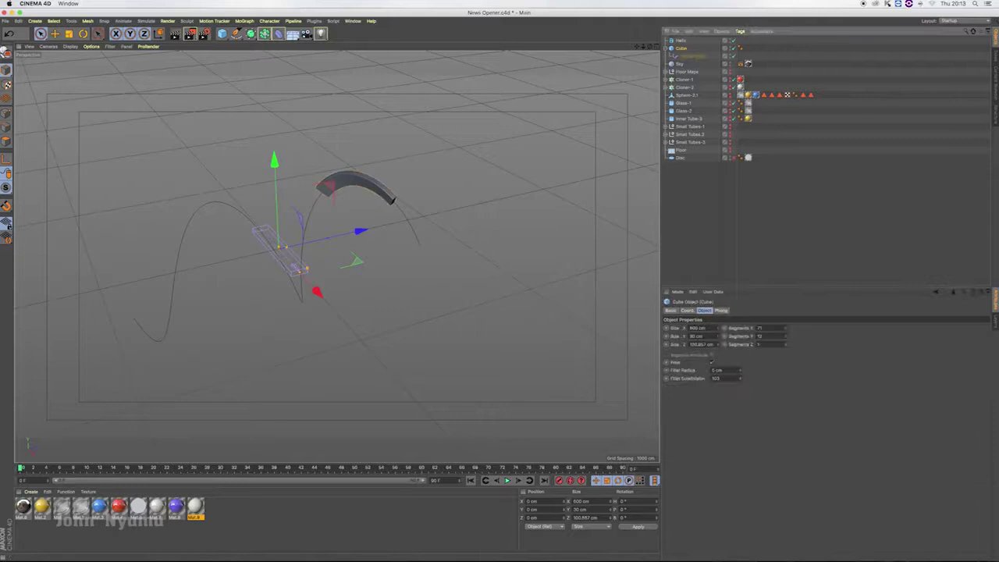
{"action": "left_click", "coordinate": [697, 328]}
{"action": "key", "text": "Return"}
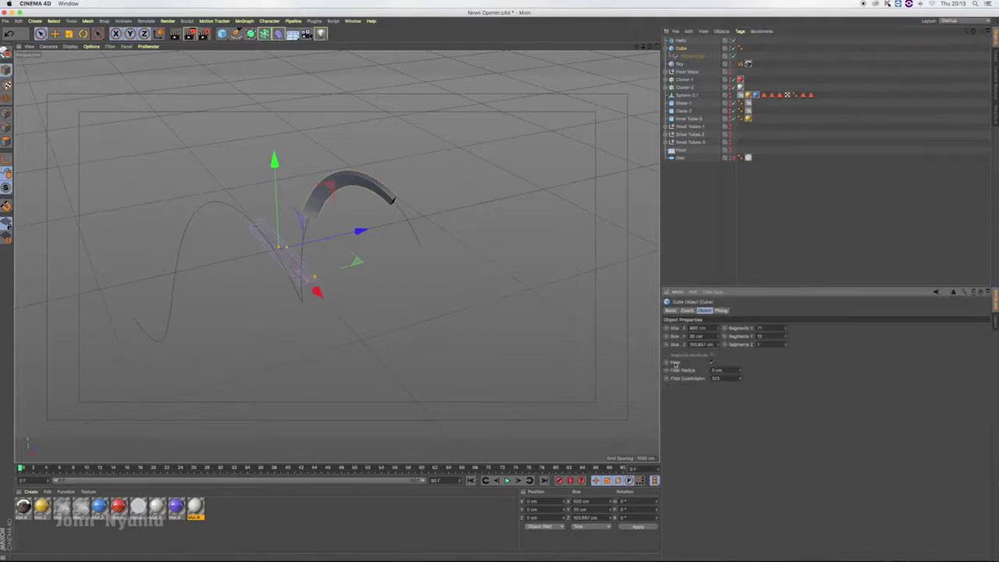
{"action": "type", "text": "100"}
{"action": "key", "text": "Return"}
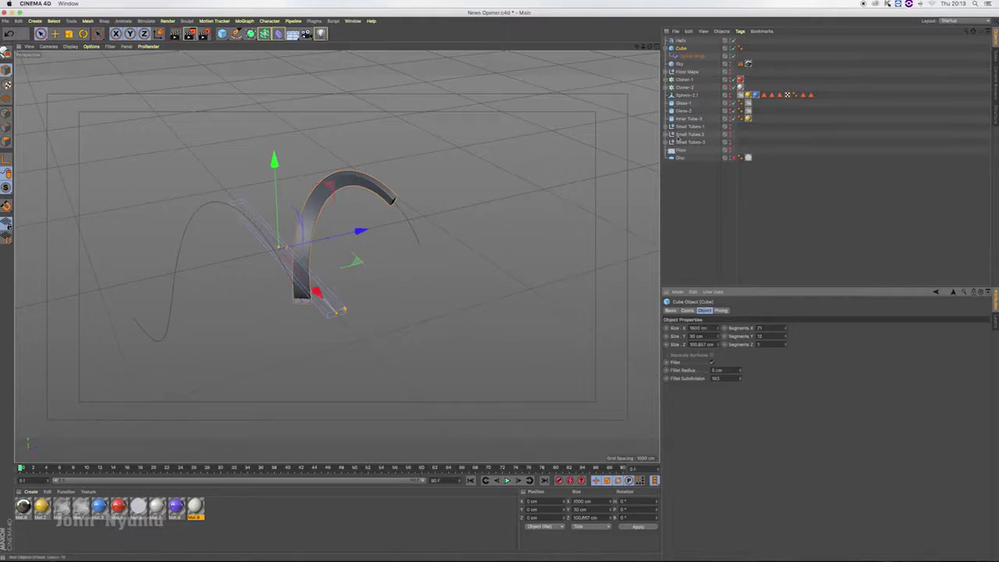
{"action": "key", "text": "Down"}
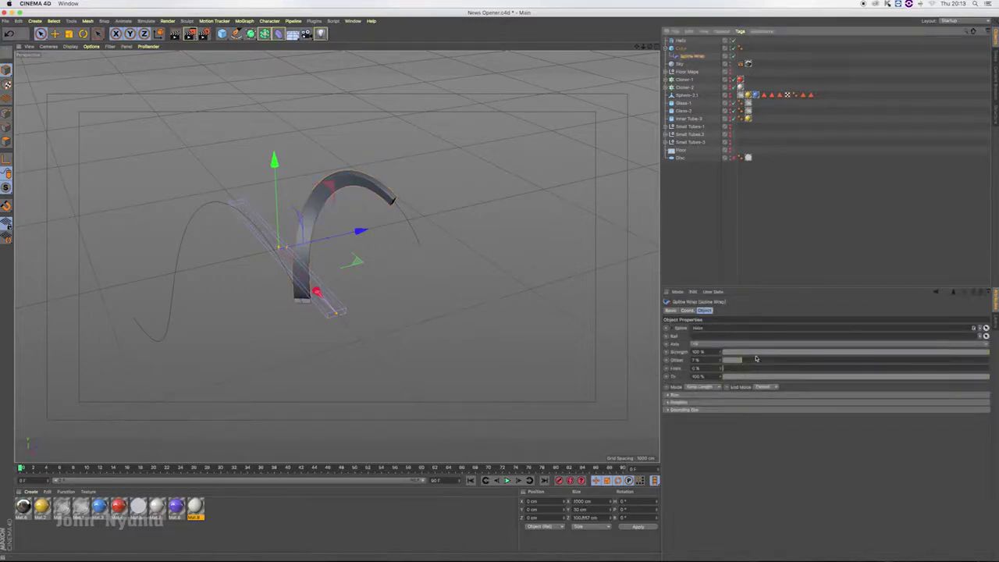
Step: Reset the Spline Wrap offset to 0% and scale-stretch the cube vertically and in depth
{"action": "mouse_move", "coordinate": [742, 361]}
{"action": "left_mouse_down"}
{"action": "mouse_move", "coordinate": [720, 364]}
{"action": "mouse_move", "coordinate": [994, 366]}
{"action": "mouse_move", "coordinate": [781, 363]}
{"action": "left_mouse_up"}
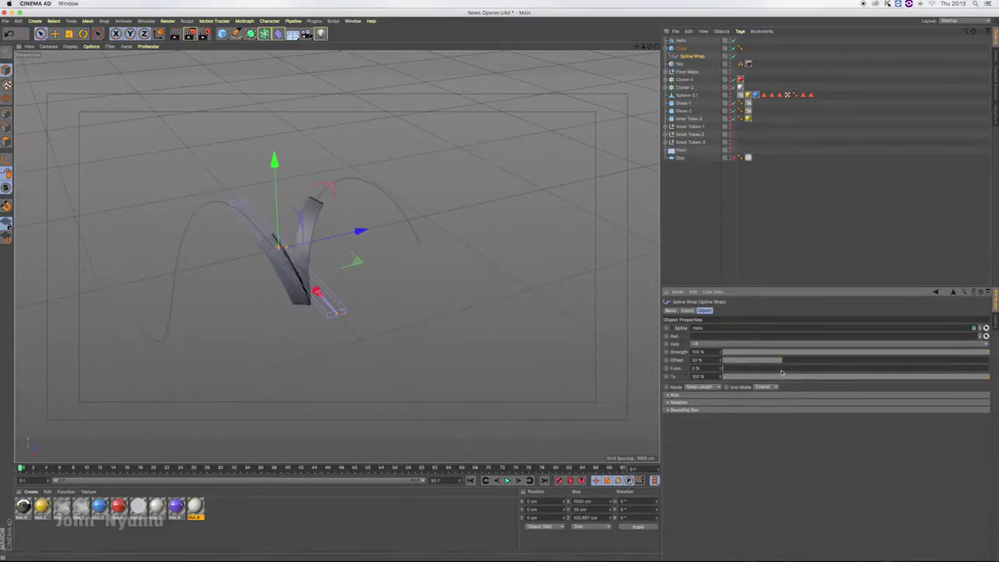
{"action": "left_click", "coordinate": [671, 48]}
{"action": "left_click", "coordinate": [472, 70]}
{"action": "key", "text": "t"}
{"action": "left_click_drag", "start_coordinate": [274, 158], "coordinate": [271, 102]}
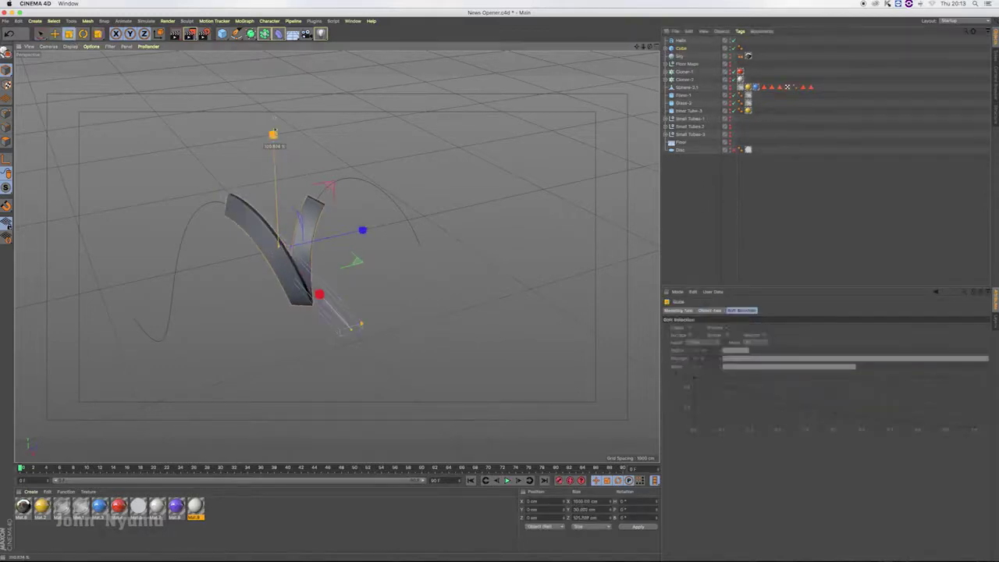
{"action": "left_click_drag", "start_coordinate": [362, 229], "coordinate": [396, 227]}
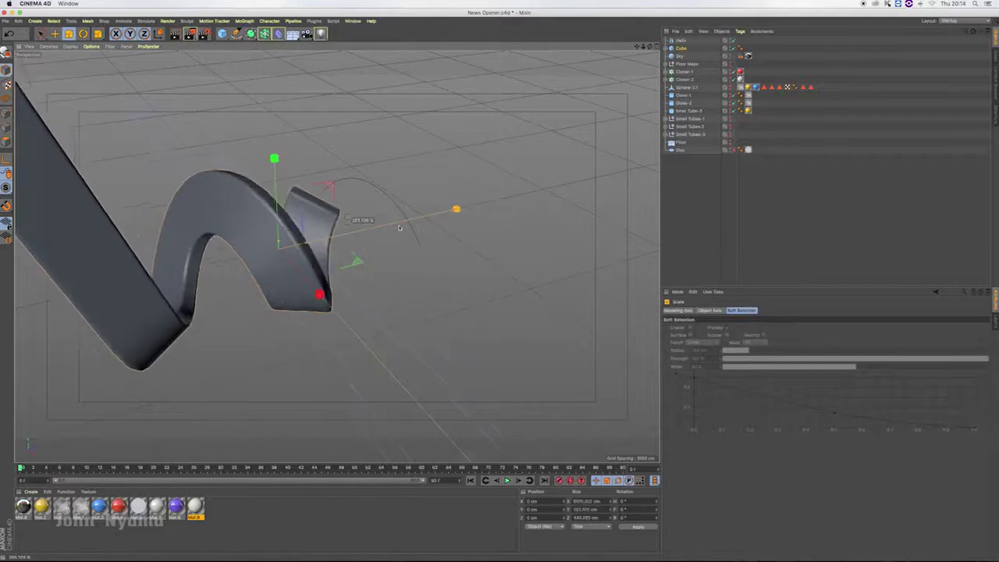
Step: Undo the cube scaling and lower the Spline Wrap offset along the helix
{"action": "left_click", "coordinate": [681, 48]}
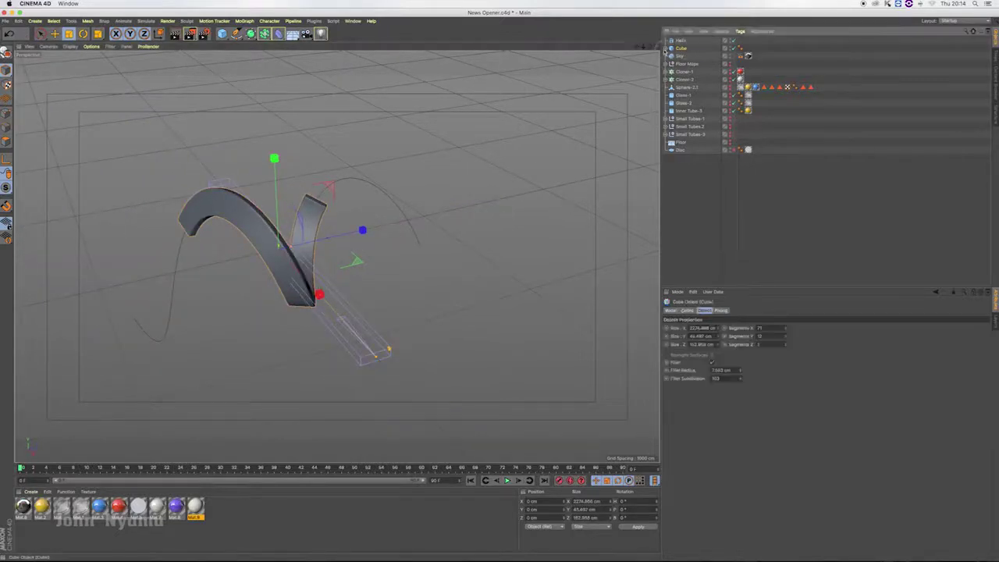
{"action": "left_click", "coordinate": [831, 425]}
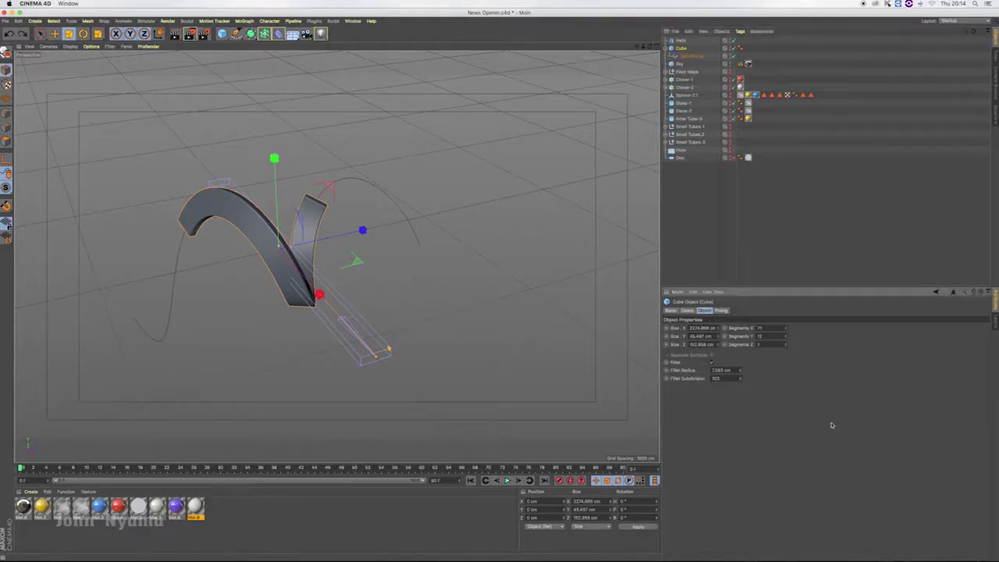
{"action": "left_click", "coordinate": [682, 49]}
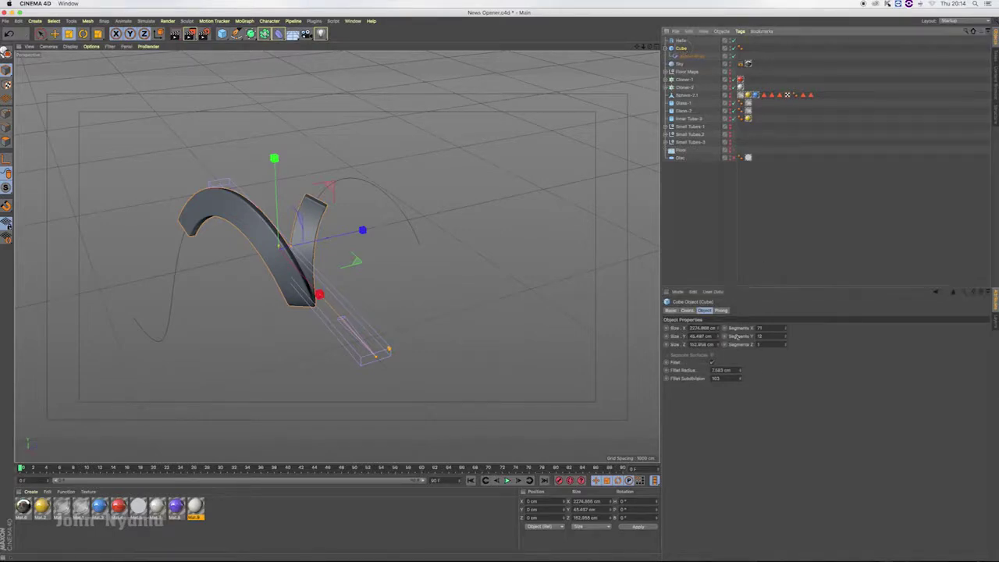
{"action": "left_click", "coordinate": [718, 328]}
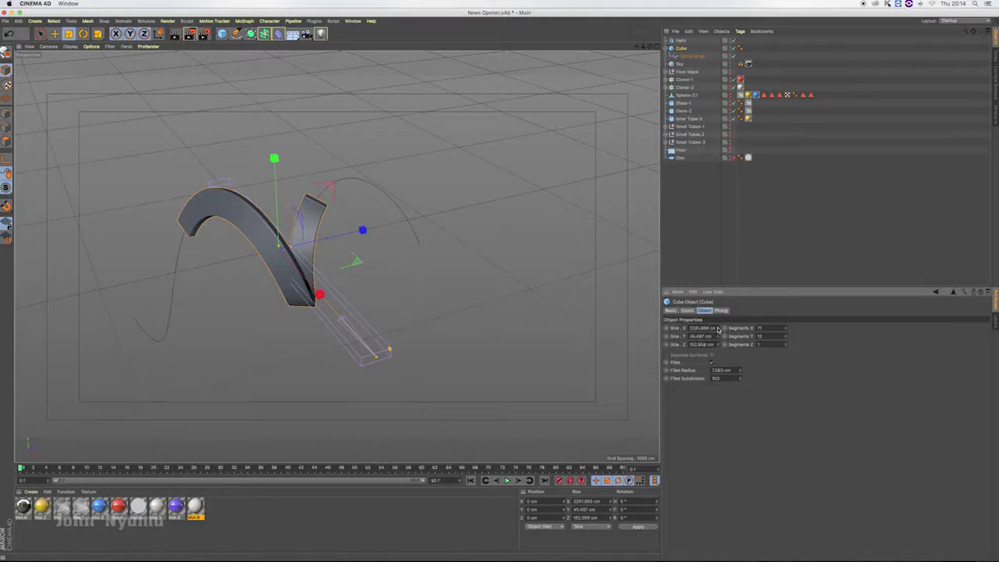
{"action": "key", "text": "super+z"}
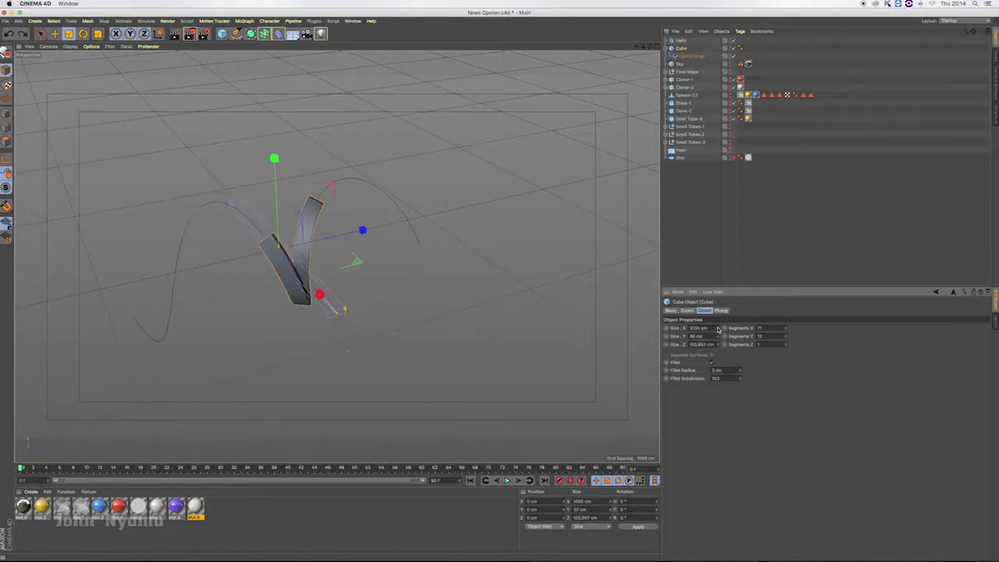
{"action": "left_click", "coordinate": [681, 55]}
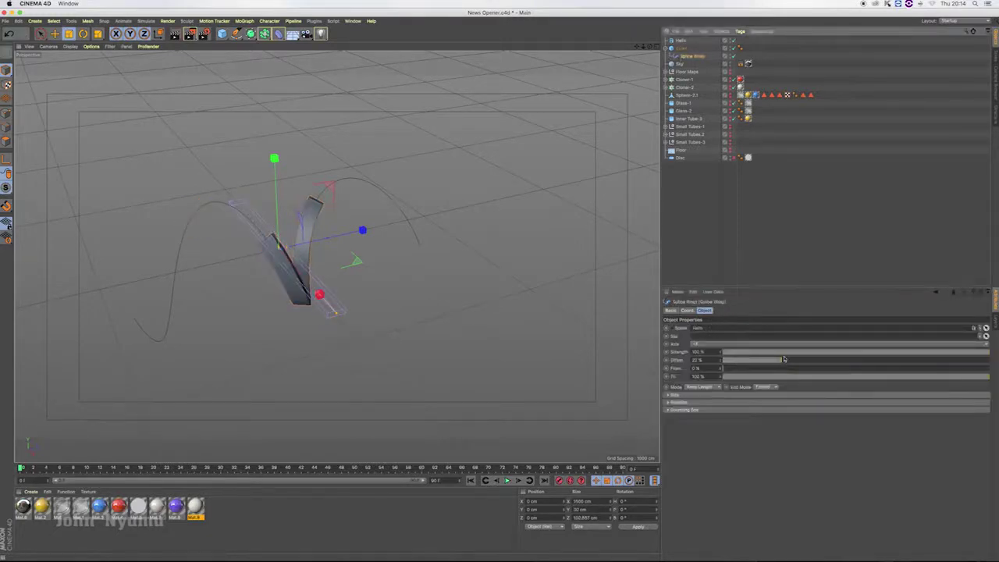
{"action": "mouse_move", "coordinate": [783, 359]}
{"action": "left_mouse_down"}
{"action": "mouse_move", "coordinate": [707, 360]}
{"action": "mouse_move", "coordinate": [885, 363]}
{"action": "mouse_move", "coordinate": [876, 362]}
{"action": "left_mouse_up"}
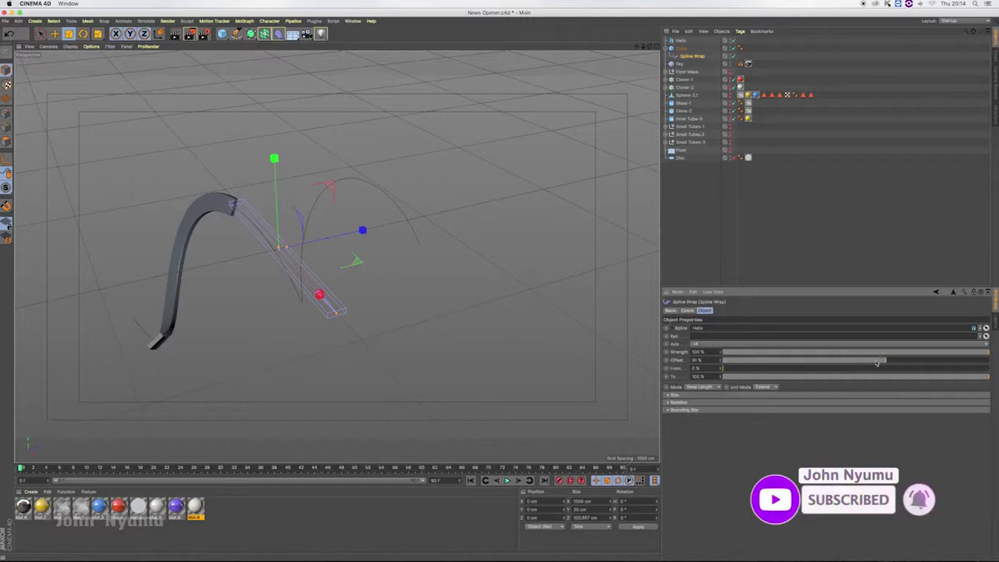
Step: Set the cube's size to 1500 cm X, 20 cm Y and 200 cm Z
{"action": "left_click", "coordinate": [683, 48]}
{"action": "left_click", "coordinate": [696, 328]}
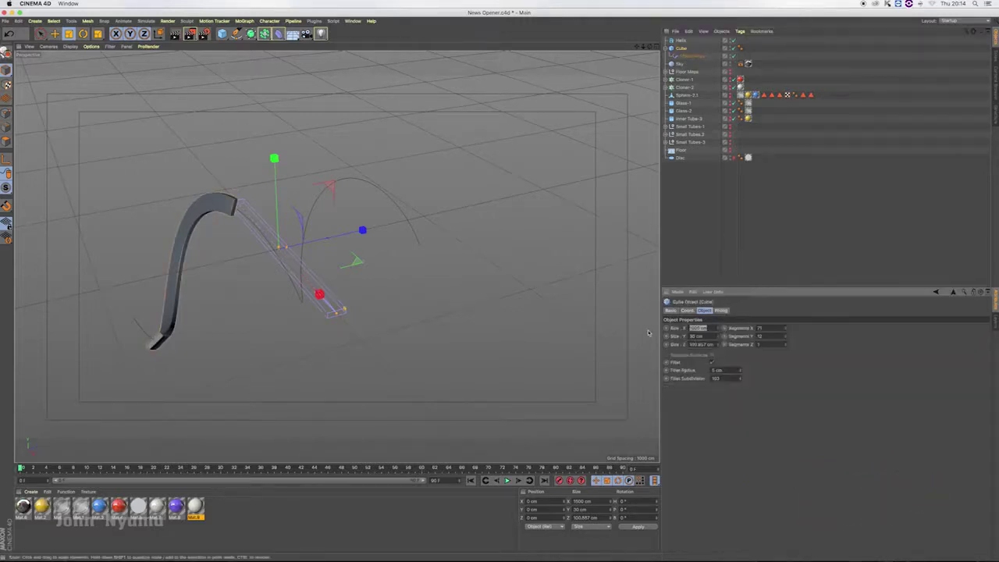
{"action": "type", "text": "00"}
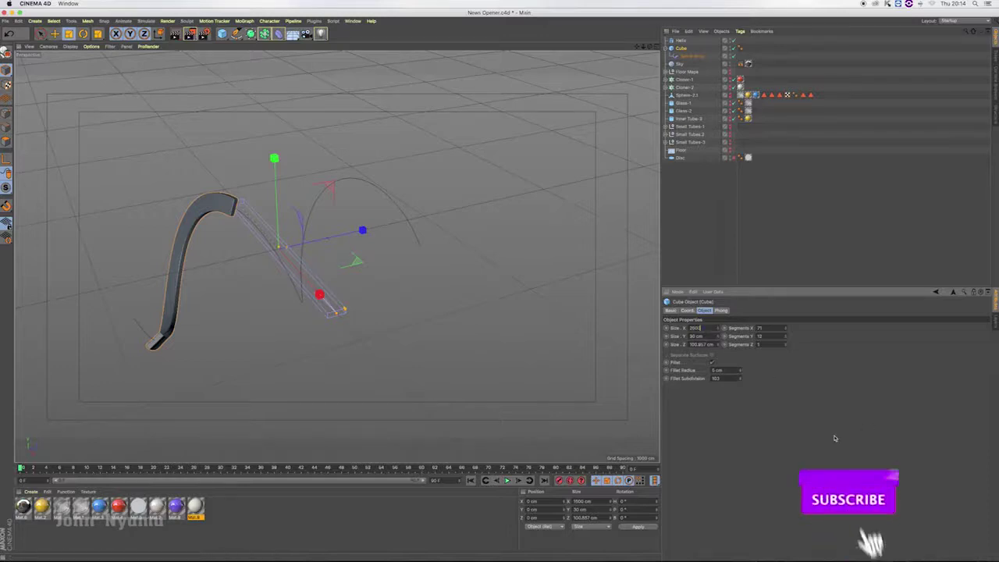
{"action": "key", "text": "Return"}
{"action": "type", "text": "1500"}
{"action": "key", "text": "Return"}
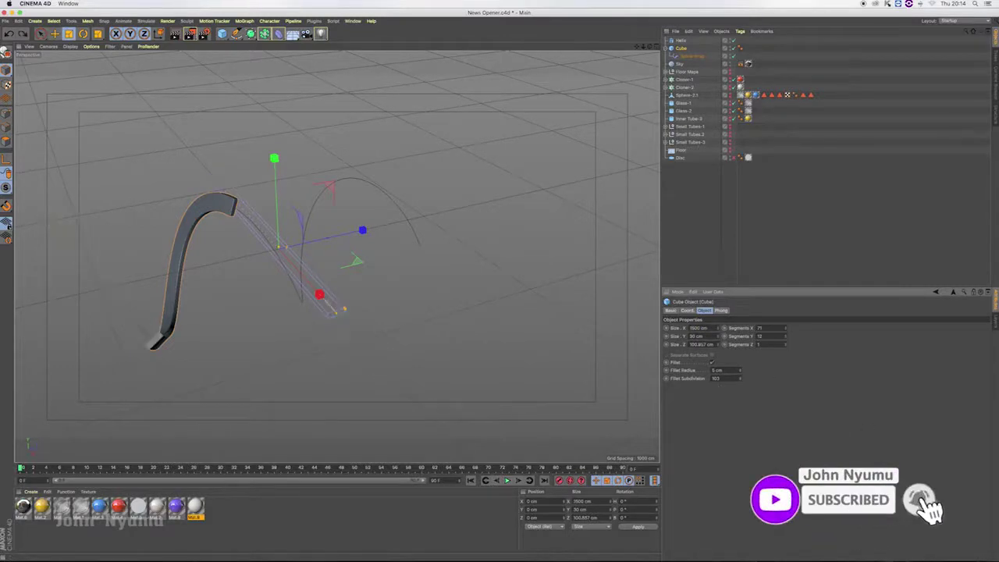
{"action": "left_click_drag", "start_coordinate": [718, 338], "coordinate": [718, 348]}
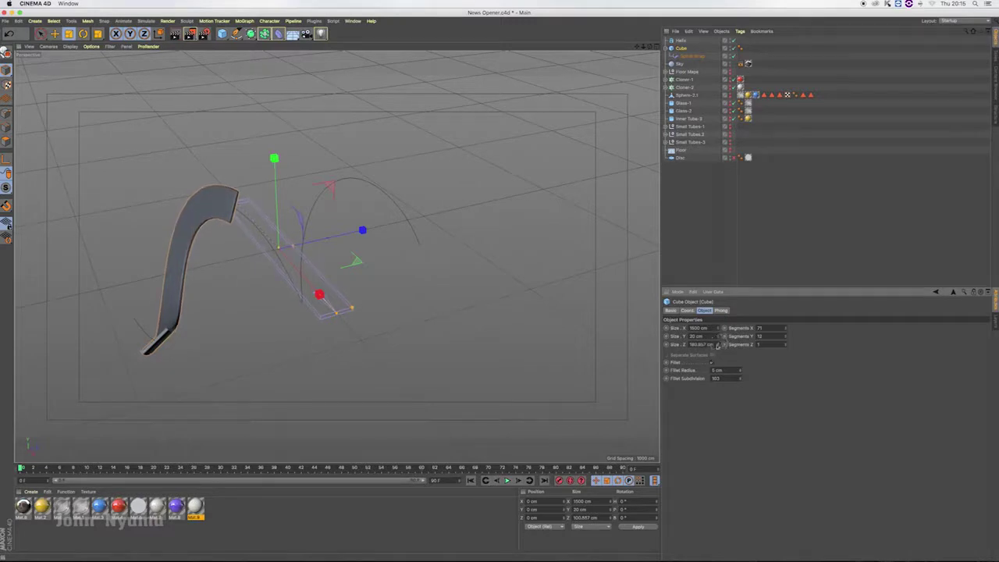
{"action": "type", "text": "350"}
{"action": "key", "text": "Return"}
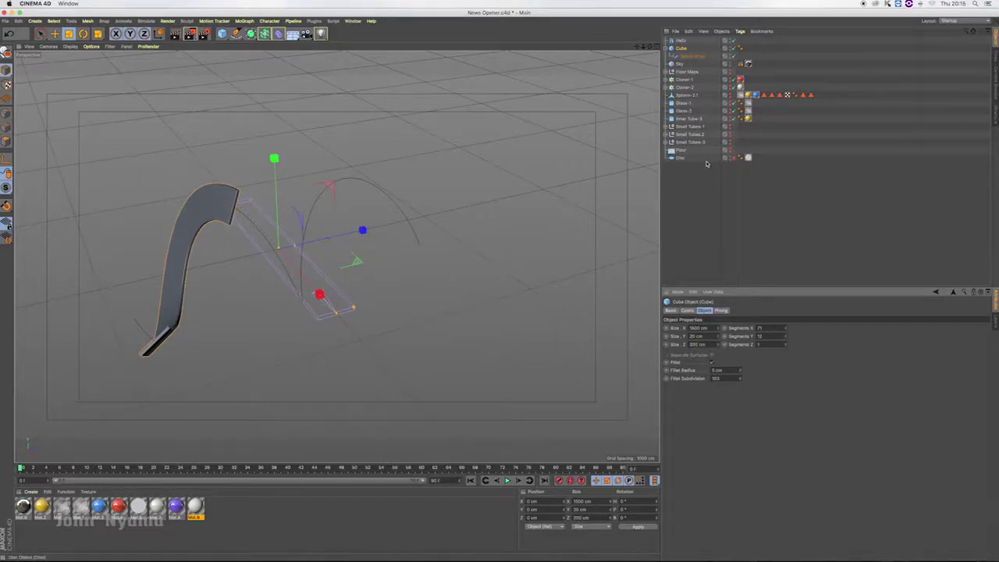
Step: Unhide the Floor Maps, clone tiles, globe, glass shards, gold ring, tube rings and floor
{"action": "left_click", "coordinate": [729, 72]}
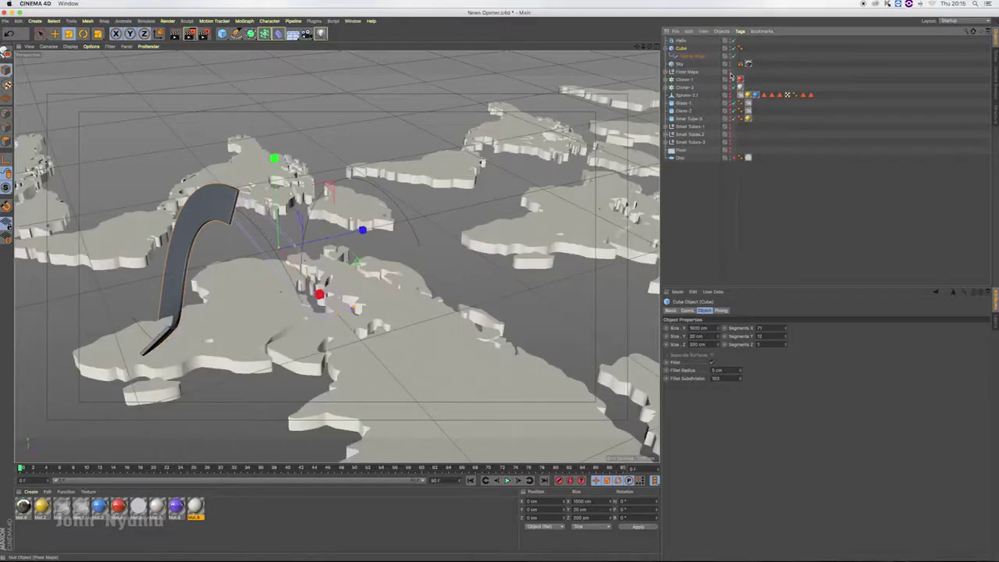
{"action": "left_click", "coordinate": [730, 80]}
{"action": "left_click", "coordinate": [729, 95]}
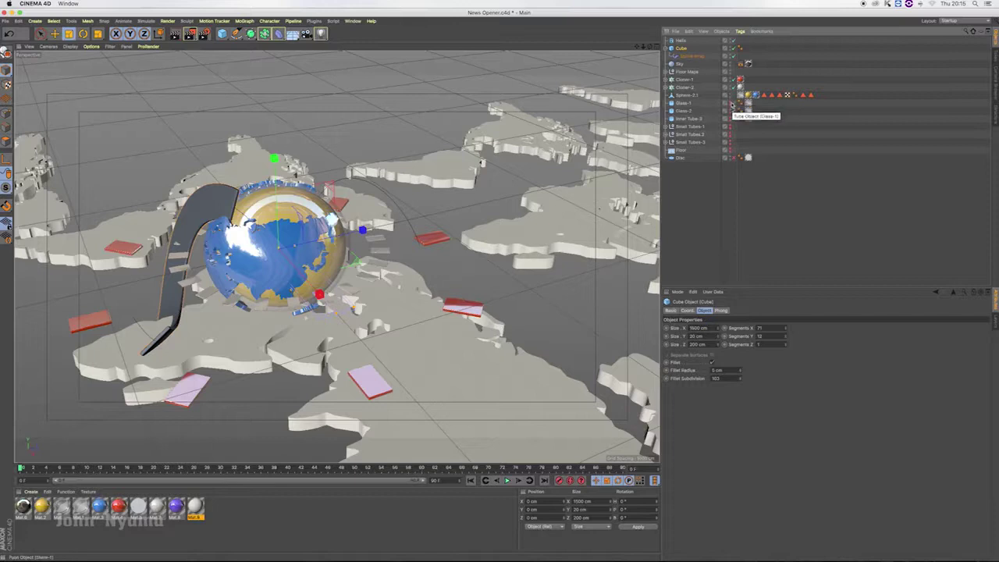
{"action": "left_click", "coordinate": [730, 110]}
{"action": "left_click", "coordinate": [729, 118]}
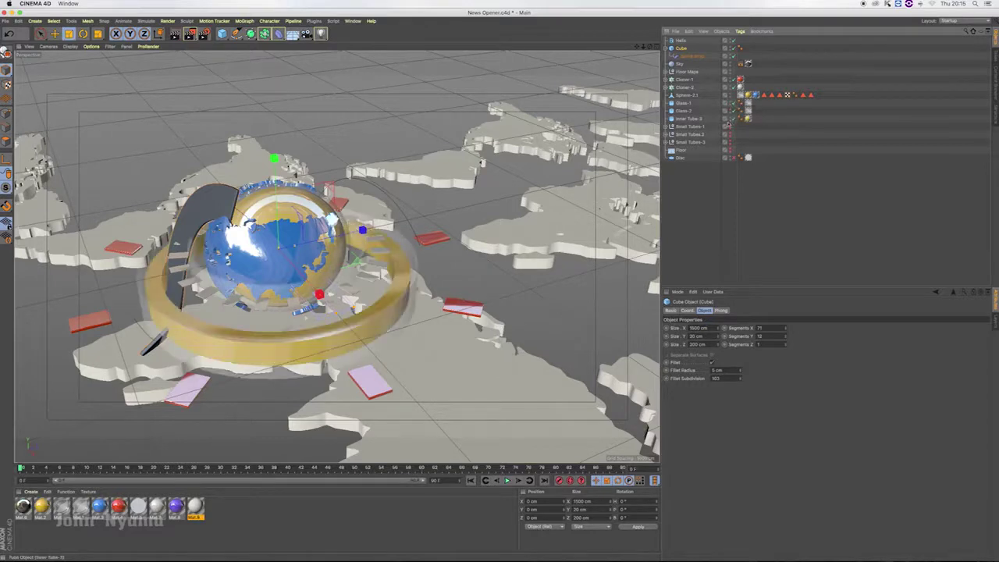
{"action": "left_click", "coordinate": [730, 126]}
{"action": "left_click", "coordinate": [730, 135]}
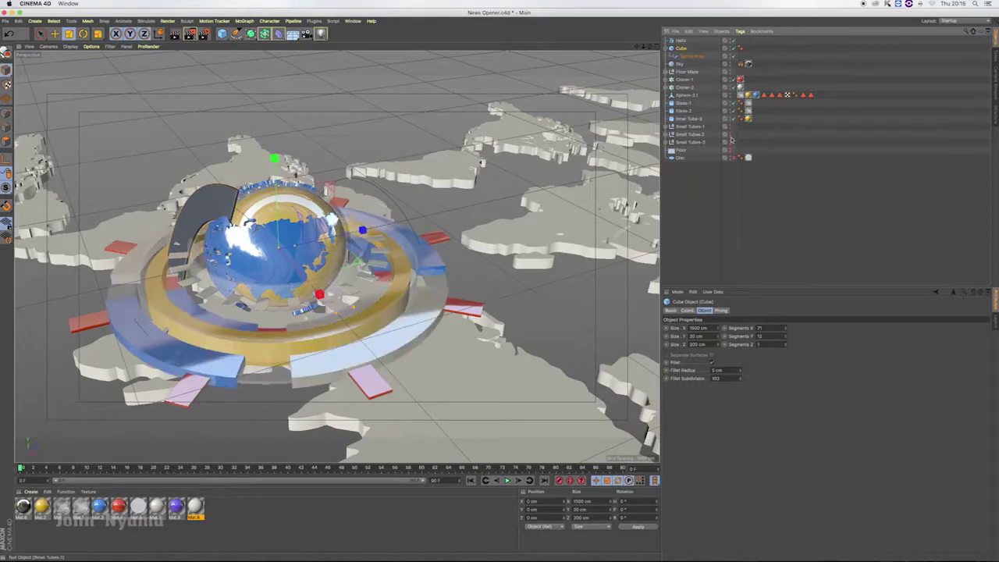
{"action": "left_click", "coordinate": [730, 142]}
{"action": "left_click", "coordinate": [731, 150]}
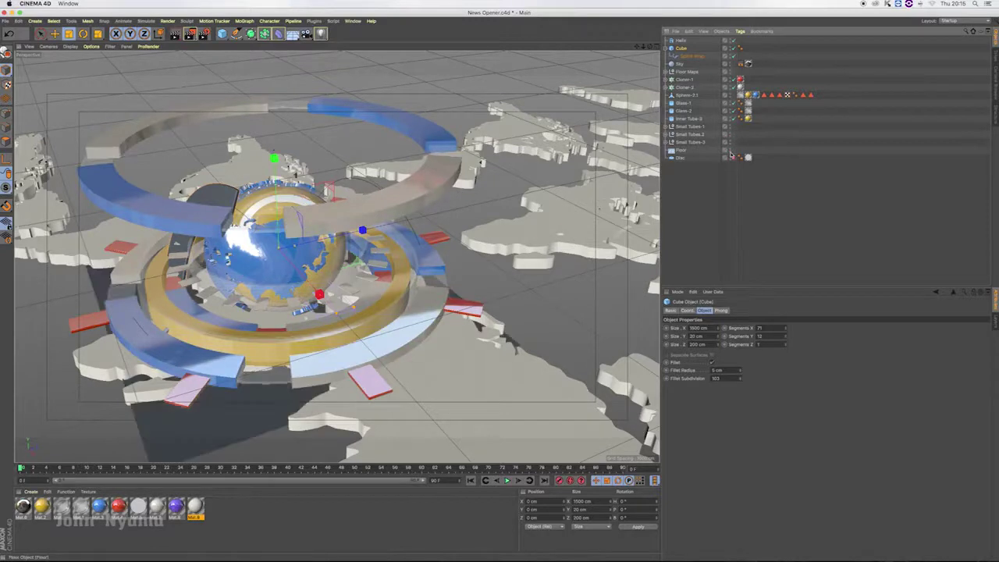
Step: Collapse the Cube's children in the object list and select the Cube to show its attributes
{"action": "left_click", "coordinate": [668, 49]}
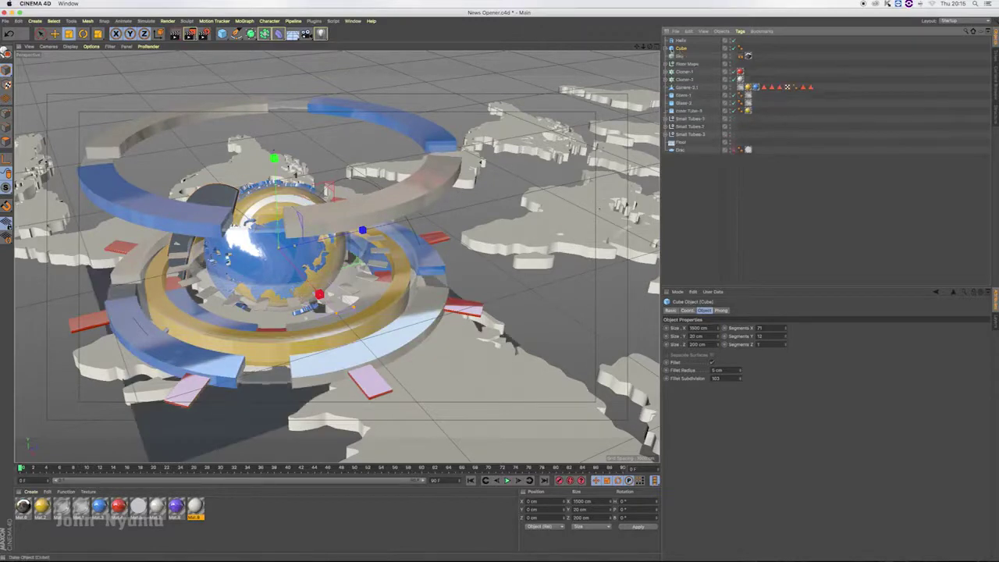
{"action": "left_click", "coordinate": [685, 63]}
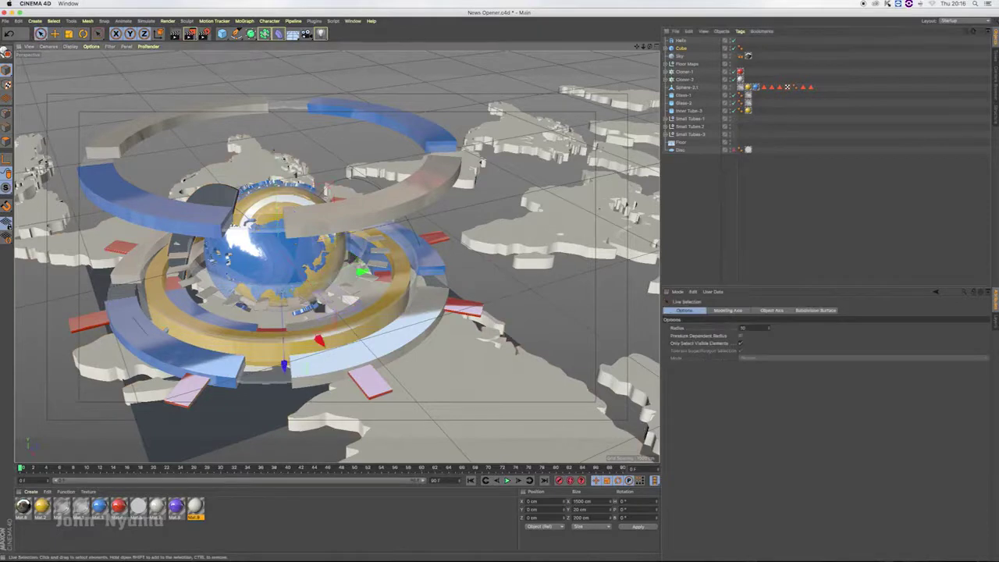
{"action": "left_click", "coordinate": [683, 64]}
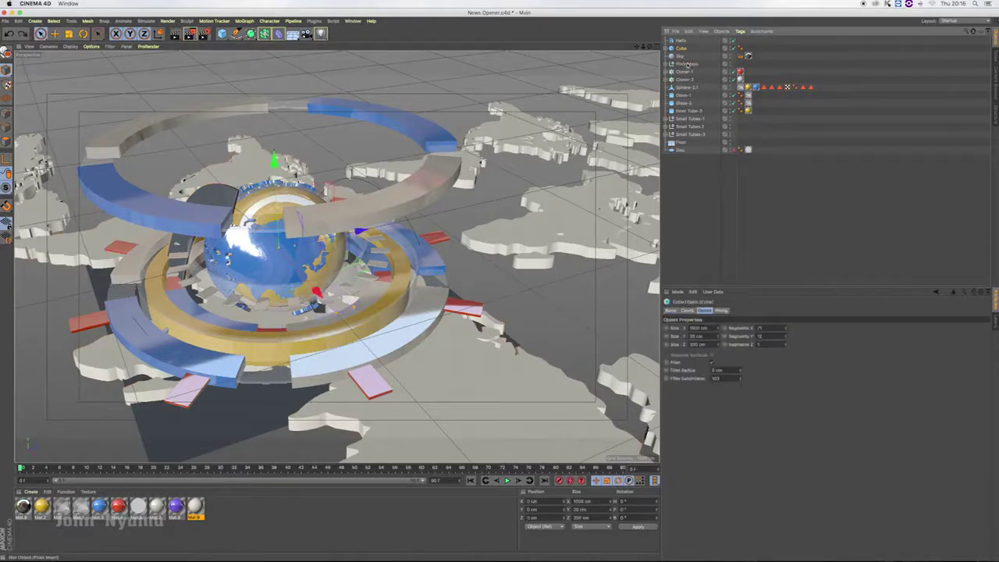
Step: Lift the Cube and Helix together higher above the globe
{"action": "left_click_drag", "start_coordinate": [275, 165], "coordinate": [270, 74]}
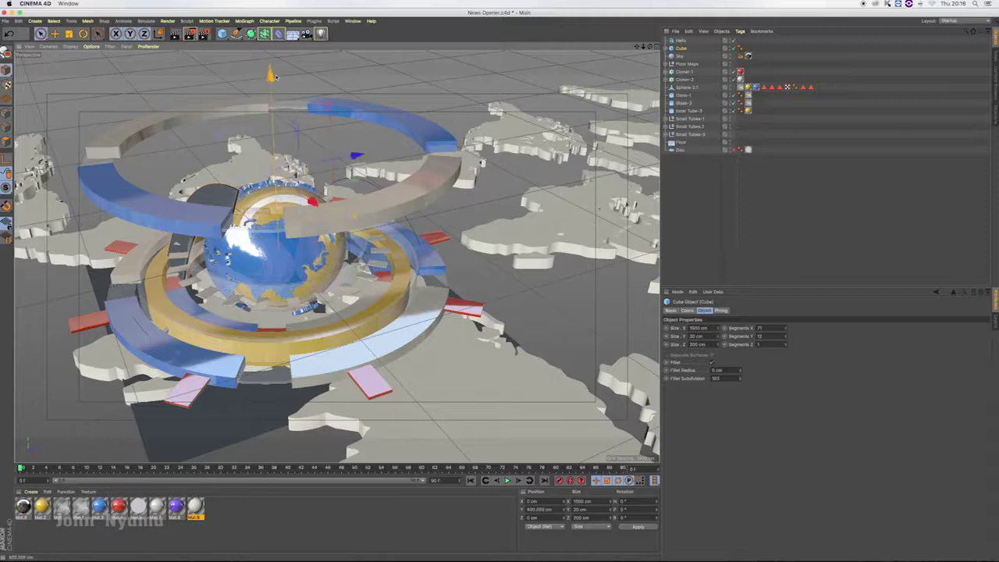
{"action": "key", "text": "ctrl+z"}
{"action": "left_click", "coordinate": [683, 41], "text": "ctrl"}
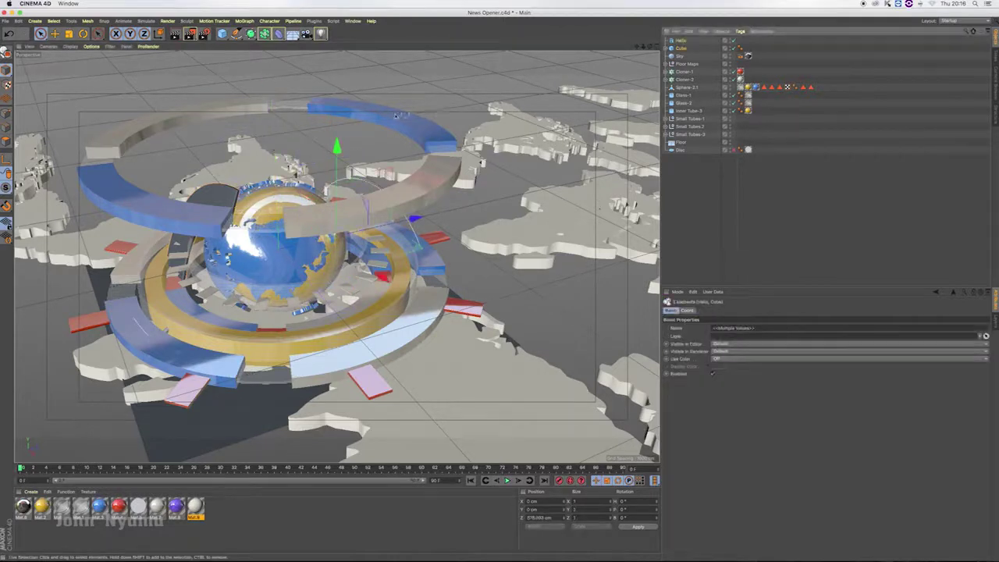
{"action": "left_click_drag", "start_coordinate": [336, 147], "coordinate": [339, 59]}
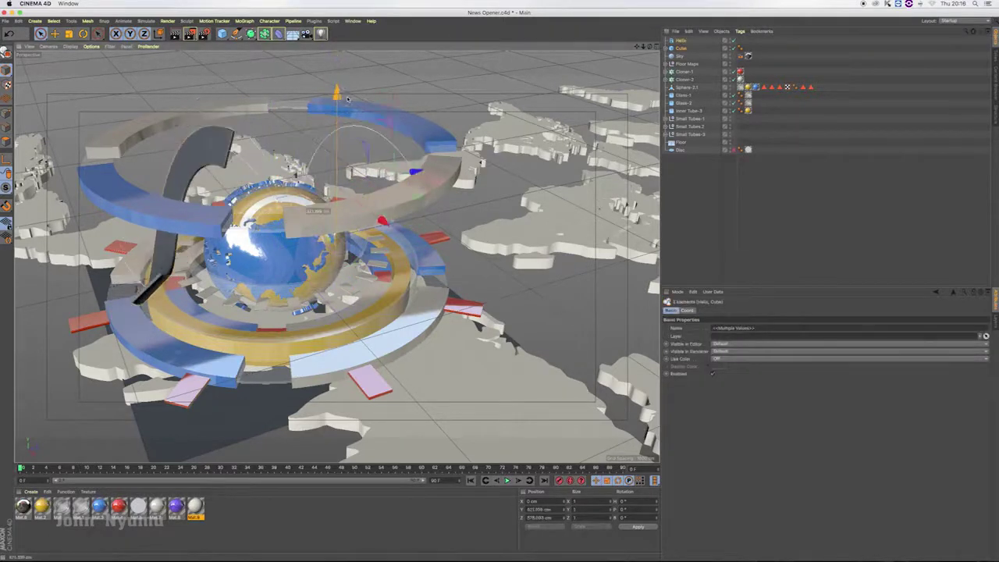
Step: Give the Helix an 1800 cm height and a 400 cm start radius
{"action": "left_click", "coordinate": [680, 42]}
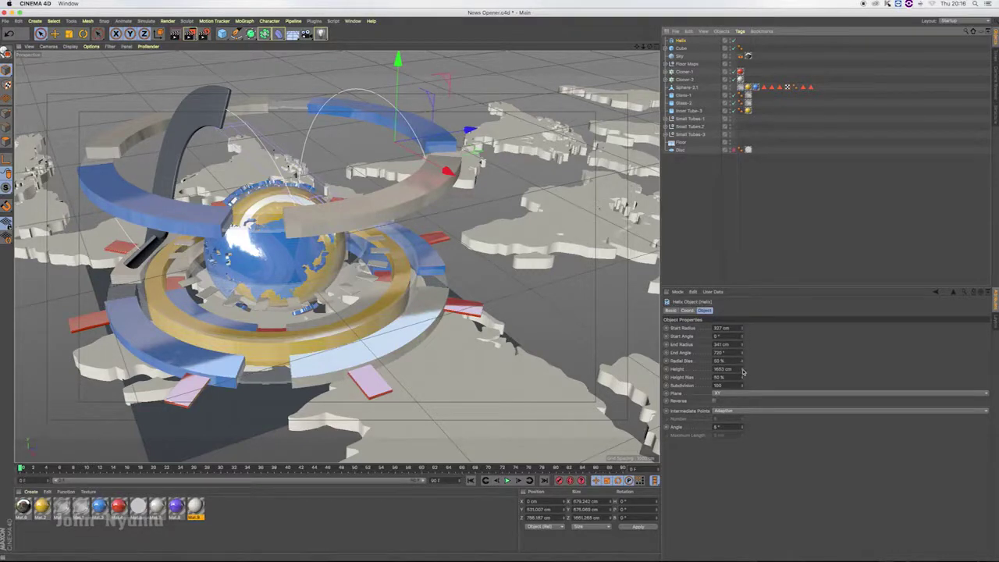
{"action": "left_click", "coordinate": [742, 373]}
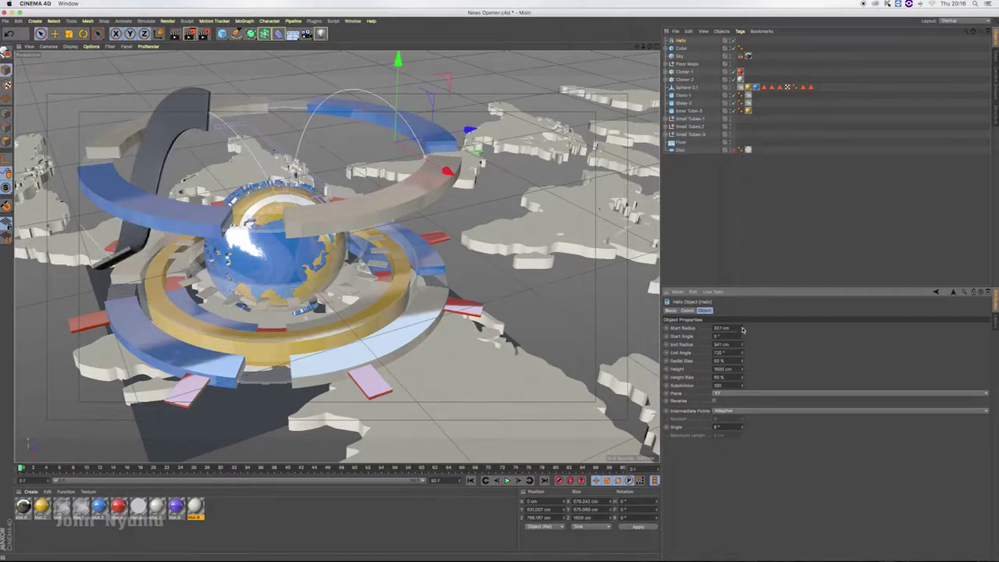
{"action": "left_click_drag", "start_coordinate": [742, 328], "coordinate": [742, 329]}
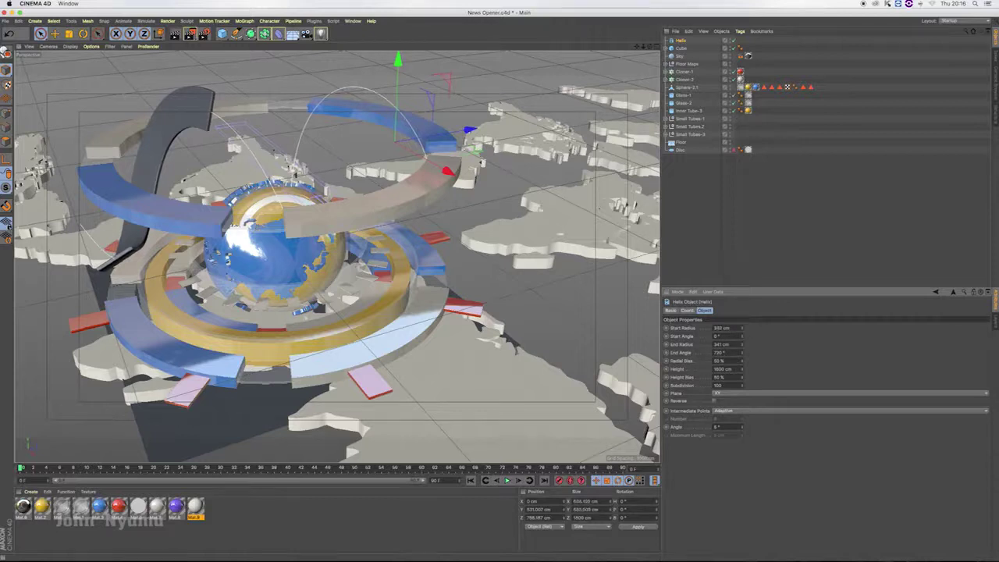
{"action": "left_click", "coordinate": [721, 327]}
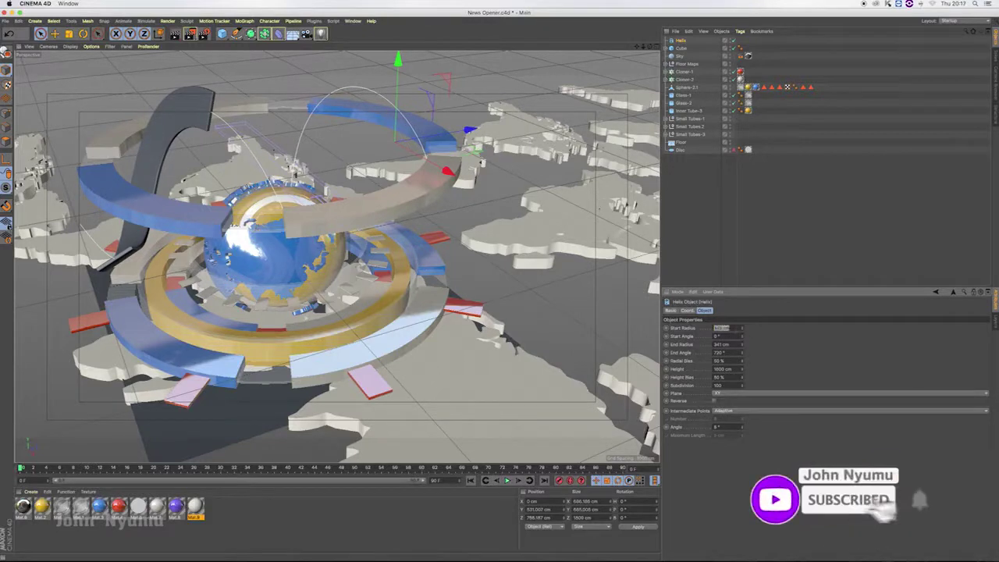
{"action": "type", "text": "400"}
{"action": "key", "text": "Return"}
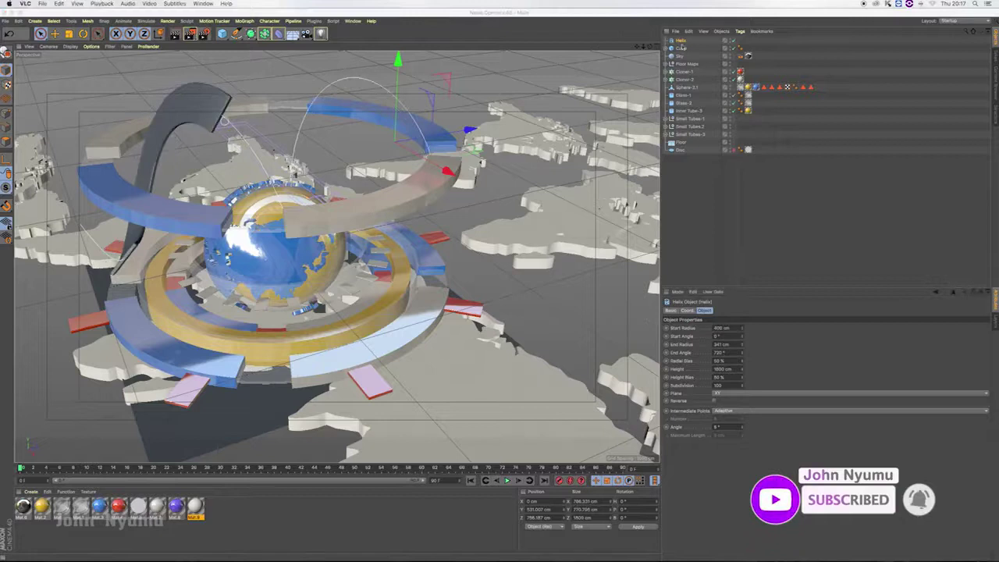
{"action": "left_click", "coordinate": [680, 40]}
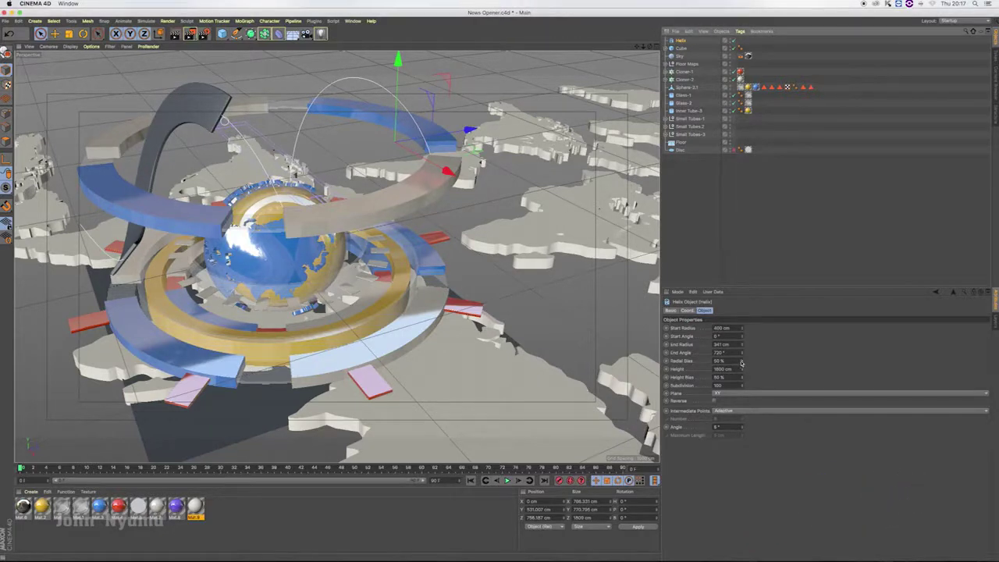
Step: Rotate the helix upright beside the globe
{"action": "key", "text": "r"}
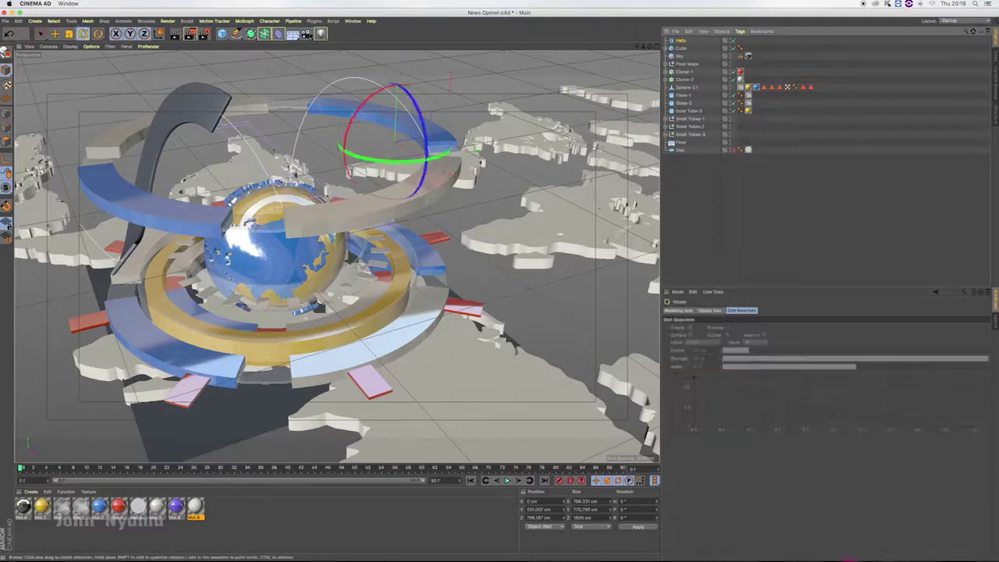
{"action": "left_click_drag", "start_coordinate": [459, 355], "coordinate": [505, 167]}
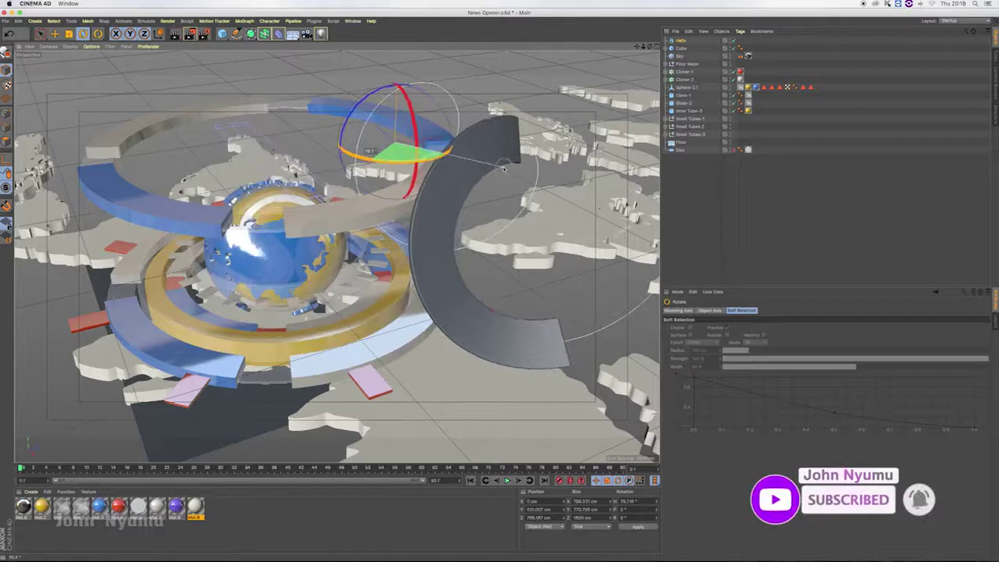
{"action": "left_click_drag", "start_coordinate": [505, 167], "coordinate": [507, 166]}
Step: Orbit to a front view and turn the helix heading to about 110° around the globe
{"action": "mouse_move", "coordinate": [645, 46]}
{"action": "left_mouse_down"}
{"action": "mouse_move", "coordinate": [624, 71]}
{"action": "mouse_move", "coordinate": [145, 85]}
{"action": "left_mouse_up"}
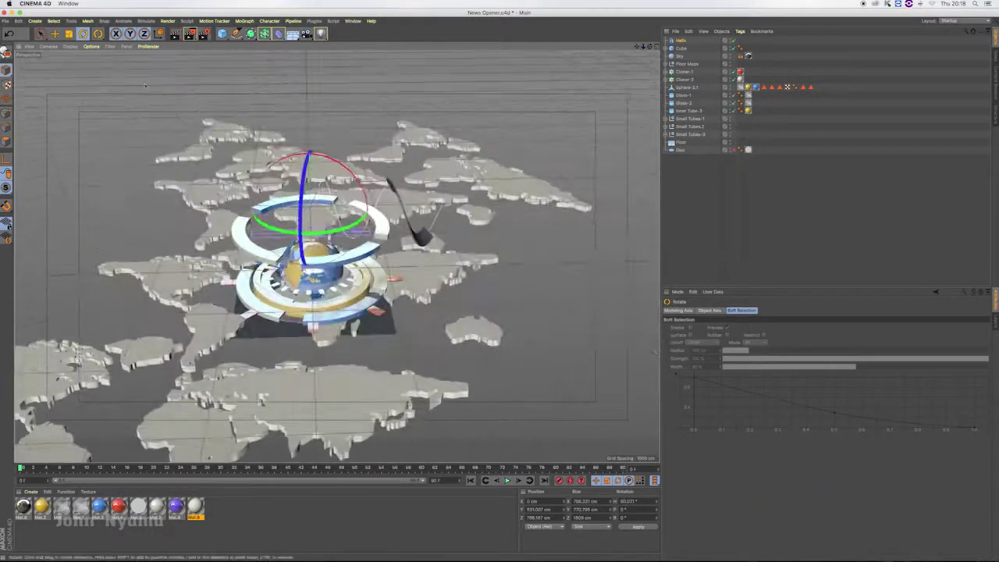
{"action": "key", "text": "9"}
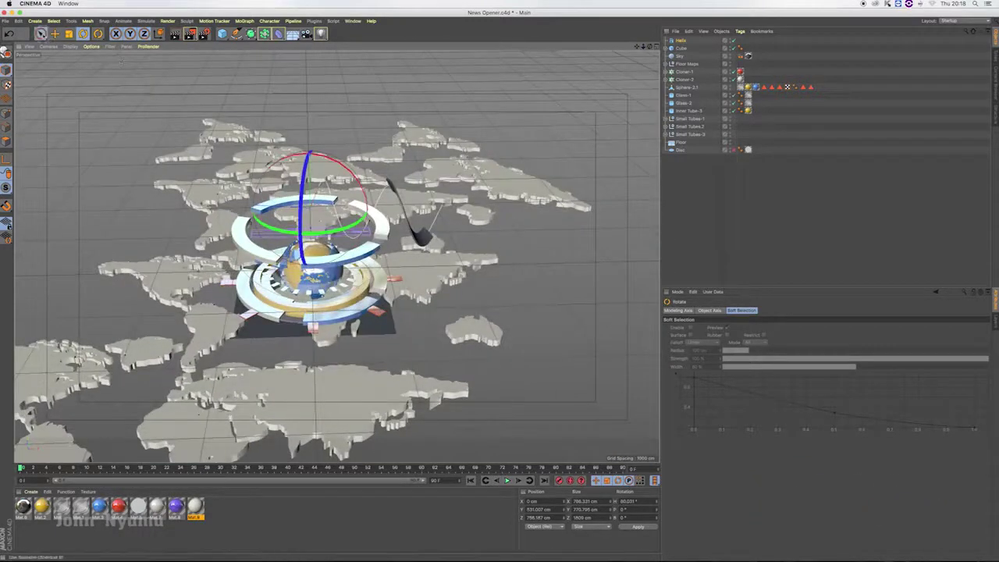
{"action": "left_click_drag", "start_coordinate": [648, 56], "coordinate": [285, 280]}
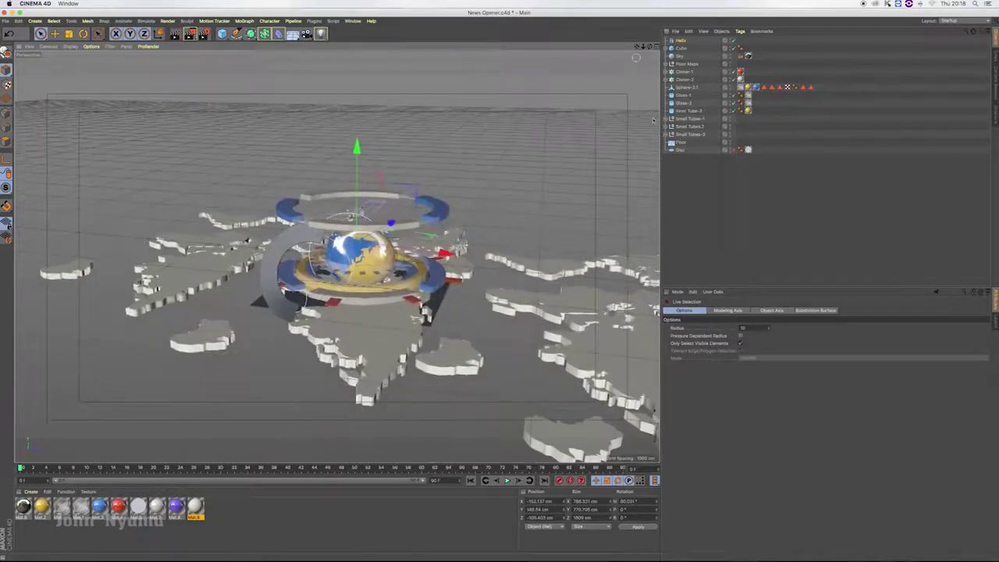
{"action": "scroll", "coordinate": [651, 117], "scroll_direction": "up", "scroll_amount": 5}
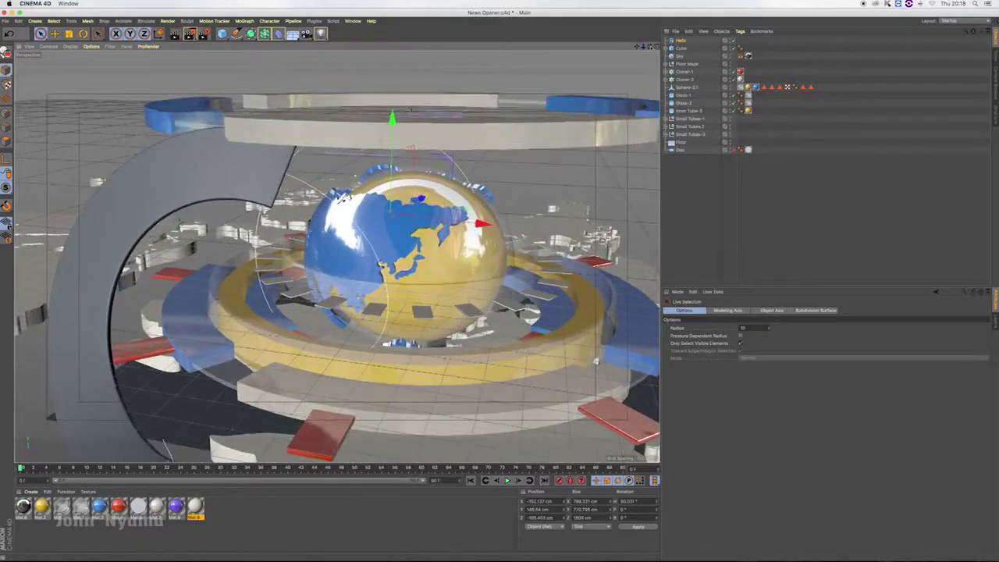
{"action": "left_click_drag", "start_coordinate": [652, 117], "coordinate": [546, 133], "text": "alt"}
{"action": "left_click_drag", "start_coordinate": [188, 234], "coordinate": [23, 258], "text": "alt"}
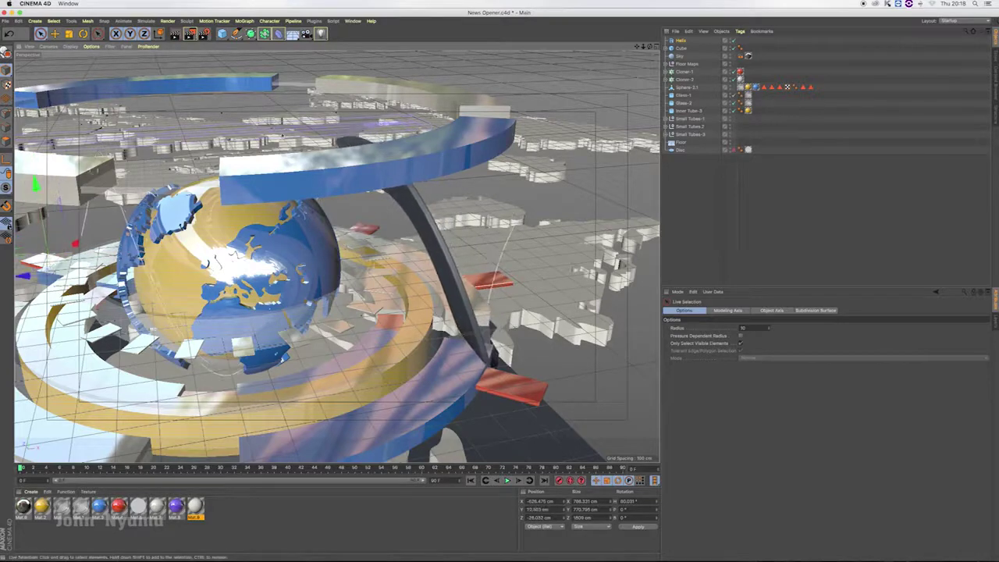
{"action": "left_click_drag", "start_coordinate": [650, 46], "coordinate": [578, 71]}
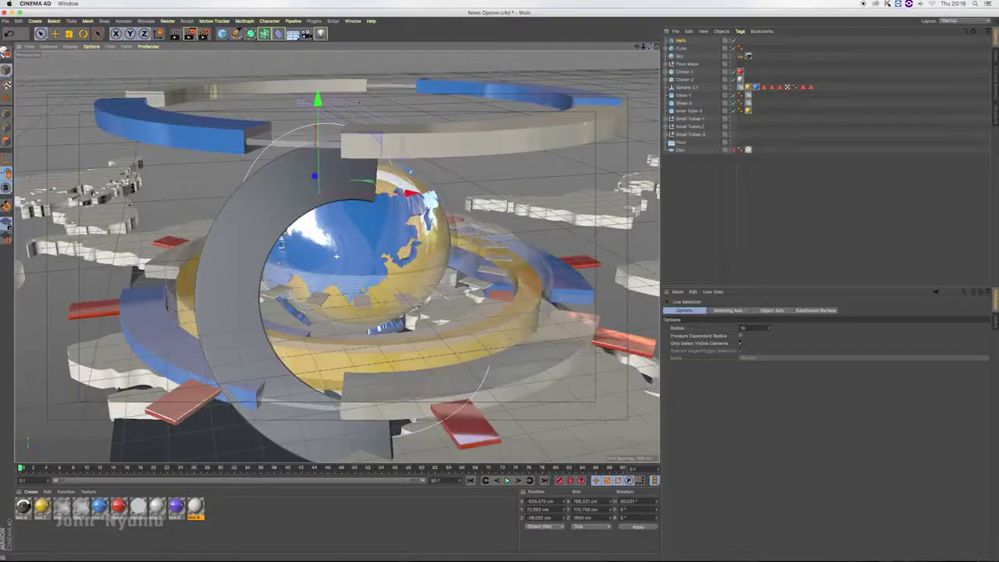
{"action": "left_click_drag", "start_coordinate": [335, 256], "coordinate": [122, 46], "text": "alt"}
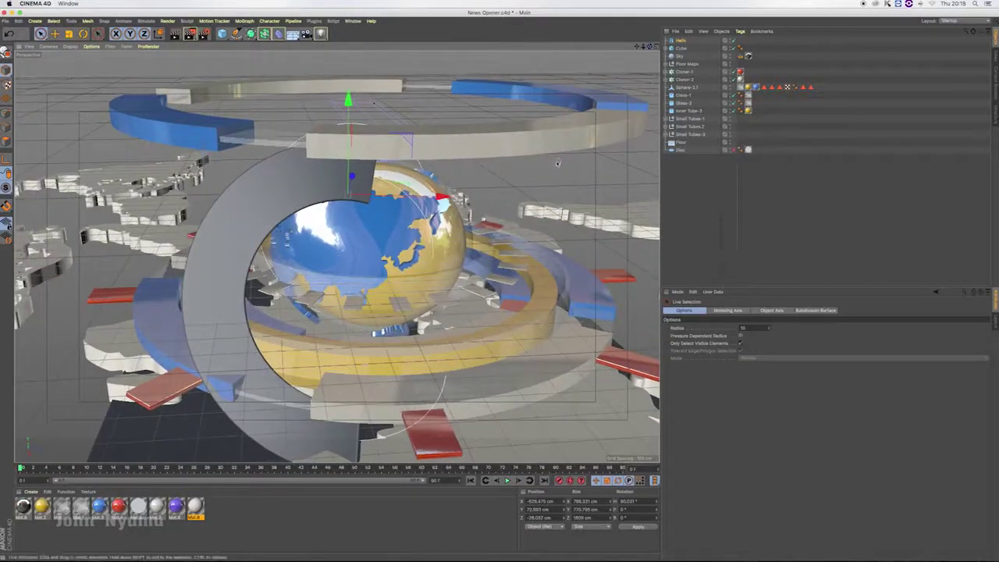
{"action": "key", "text": "r"}
{"action": "mouse_move", "coordinate": [369, 211]}
{"action": "left_mouse_down"}
{"action": "mouse_move", "coordinate": [411, 209]}
{"action": "mouse_move", "coordinate": [127, 431]}
{"action": "mouse_move", "coordinate": [336, 256]}
{"action": "left_mouse_up"}
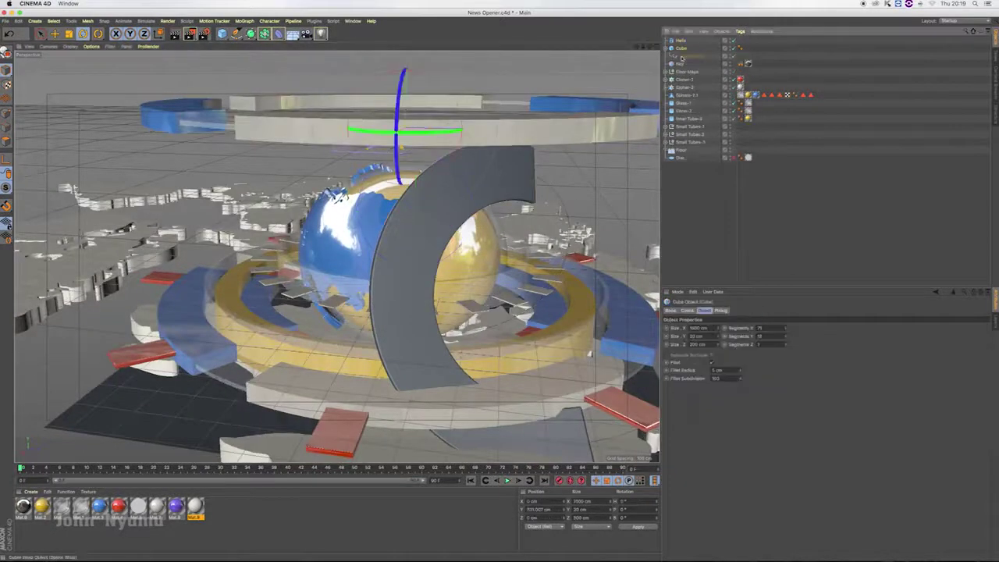
Step: Animate the Spline Wrap Offset from 0% to 100% at frame 90 so the ribbon travels the helix
{"action": "mouse_move", "coordinate": [887, 362]}
{"action": "left_mouse_down"}
{"action": "mouse_move", "coordinate": [688, 373]}
{"action": "mouse_move", "coordinate": [951, 368]}
{"action": "mouse_move", "coordinate": [684, 373]}
{"action": "left_mouse_up"}
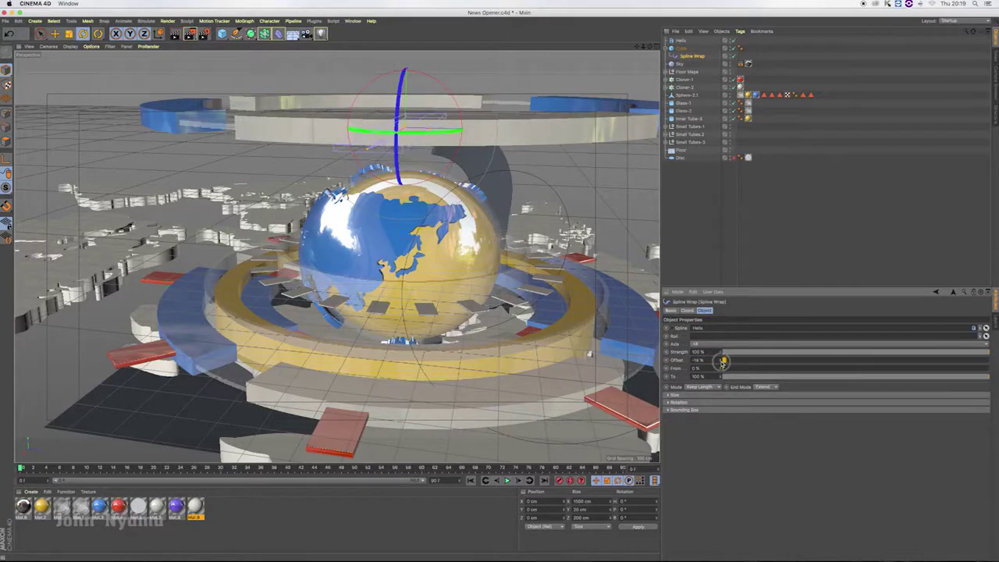
{"action": "left_click_drag", "start_coordinate": [724, 361], "coordinate": [724, 363]}
{"action": "left_click_drag", "start_coordinate": [327, 258], "coordinate": [336, 256], "text": "alt"}
{"action": "left_click_drag", "start_coordinate": [723, 363], "coordinate": [723, 363]}
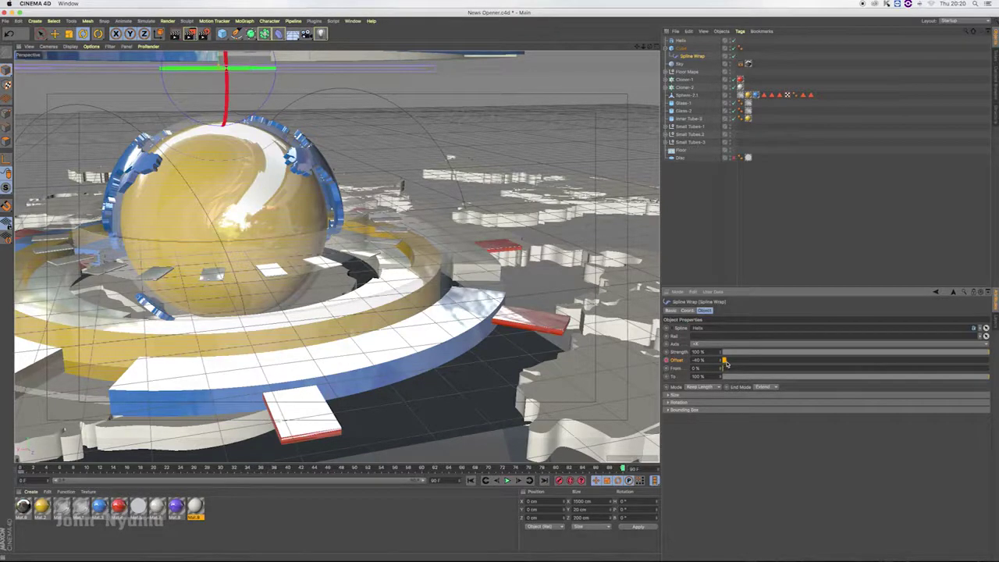
{"action": "left_click_drag", "start_coordinate": [724, 361], "coordinate": [994, 362]}
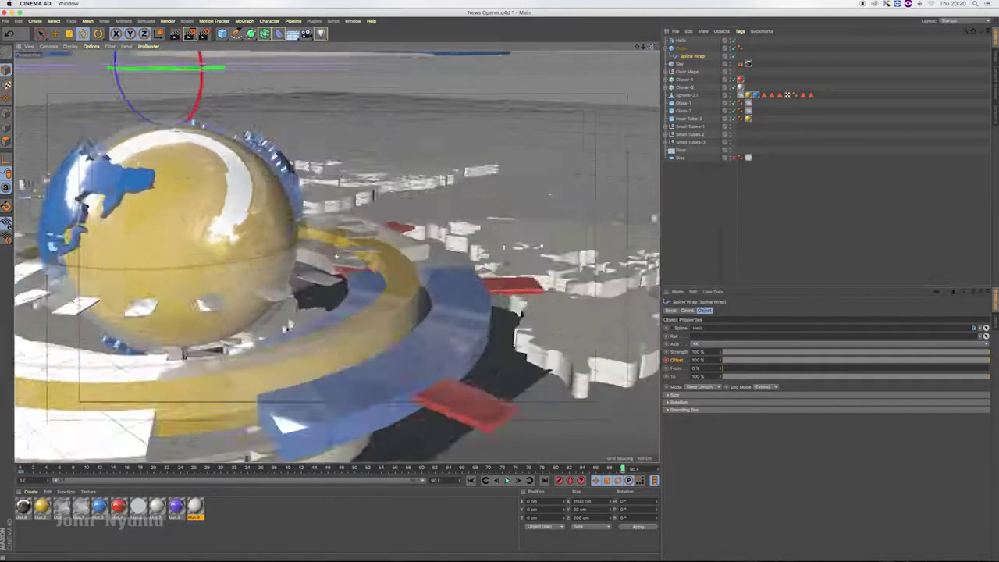
{"action": "mouse_move", "coordinate": [335, 257]}
{"action": "left_mouse_down", "text": "alt"}
{"action": "mouse_move", "coordinate": [254, 441]}
{"action": "mouse_move", "coordinate": [335, 256]}
{"action": "left_mouse_up", "text": "alt"}
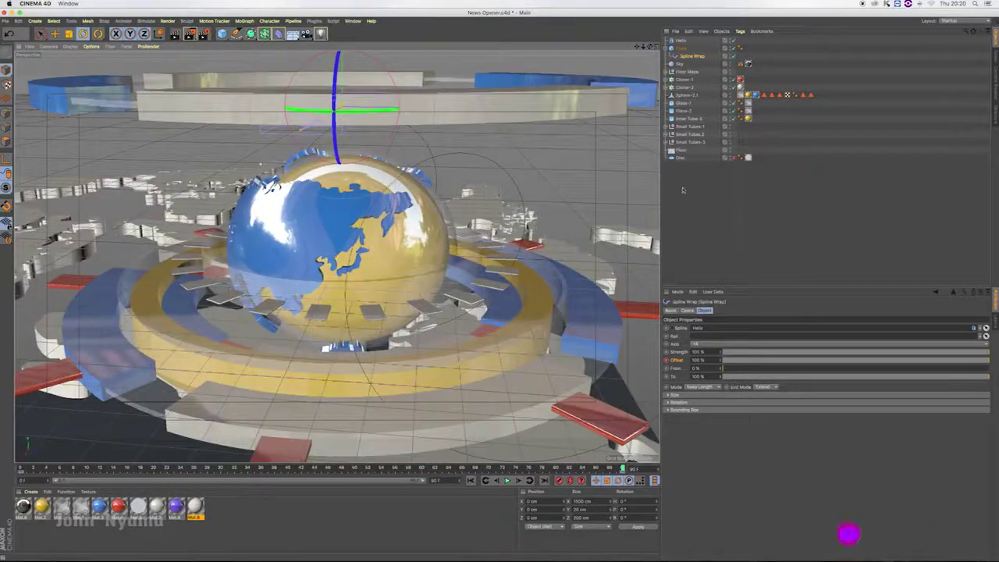
Step: Play the animation forward, then stop it near the start
{"action": "left_click", "coordinate": [507, 480]}
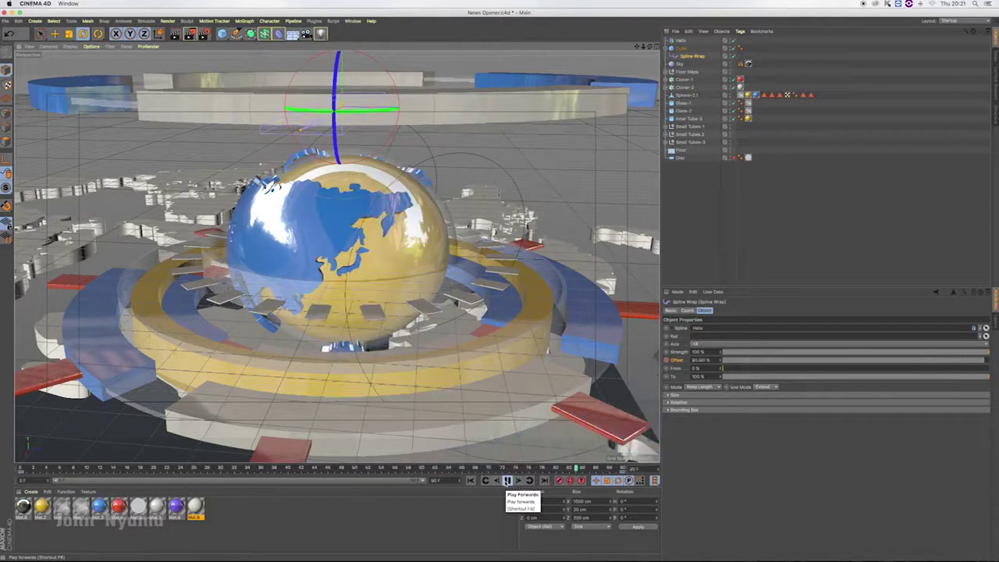
{"action": "left_click", "coordinate": [508, 481]}
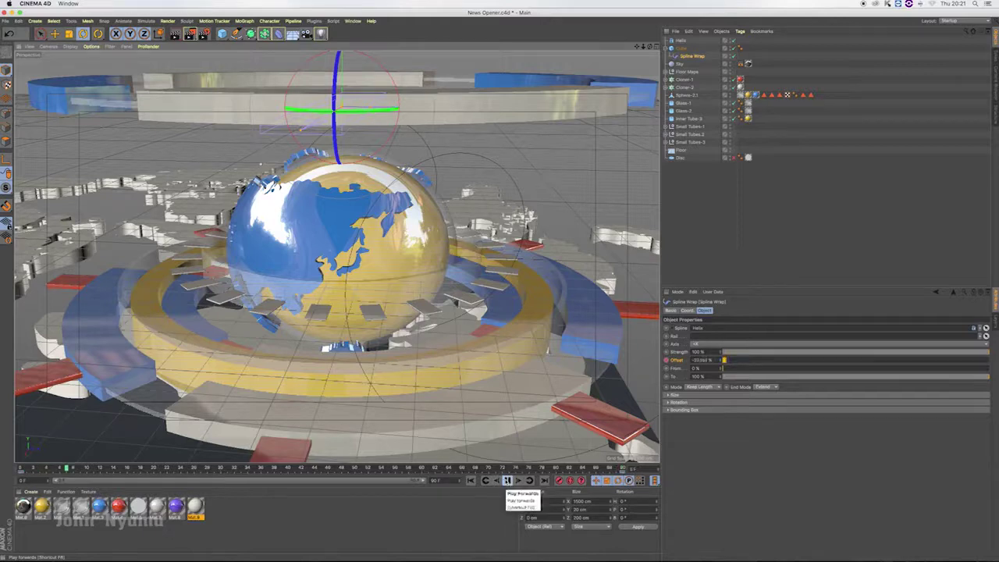
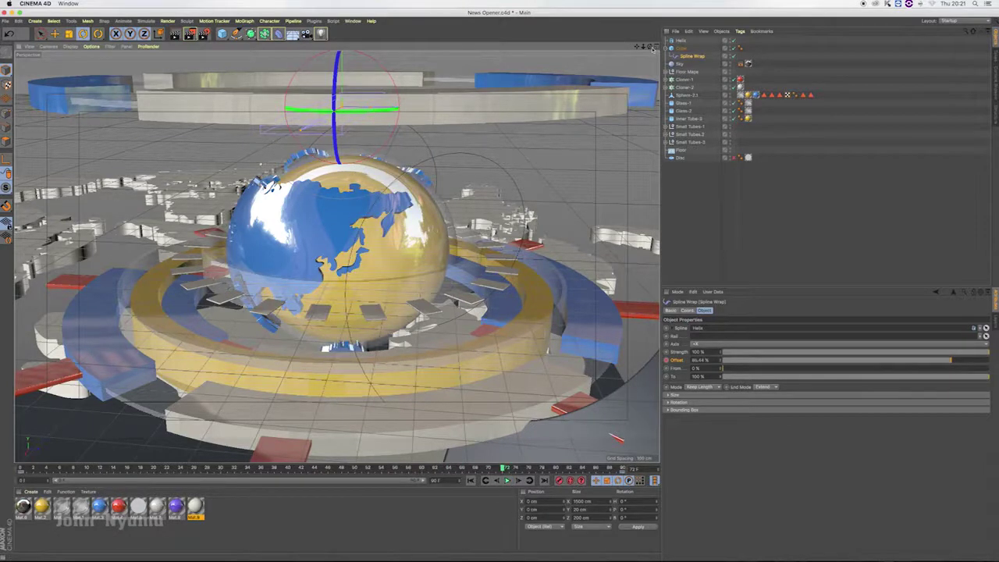
Step: Stretch the Spline Wrap ribbon taller by setting the Helix Height to 2430 cm
{"action": "left_click_drag", "start_coordinate": [650, 46], "coordinate": [336, 256]}
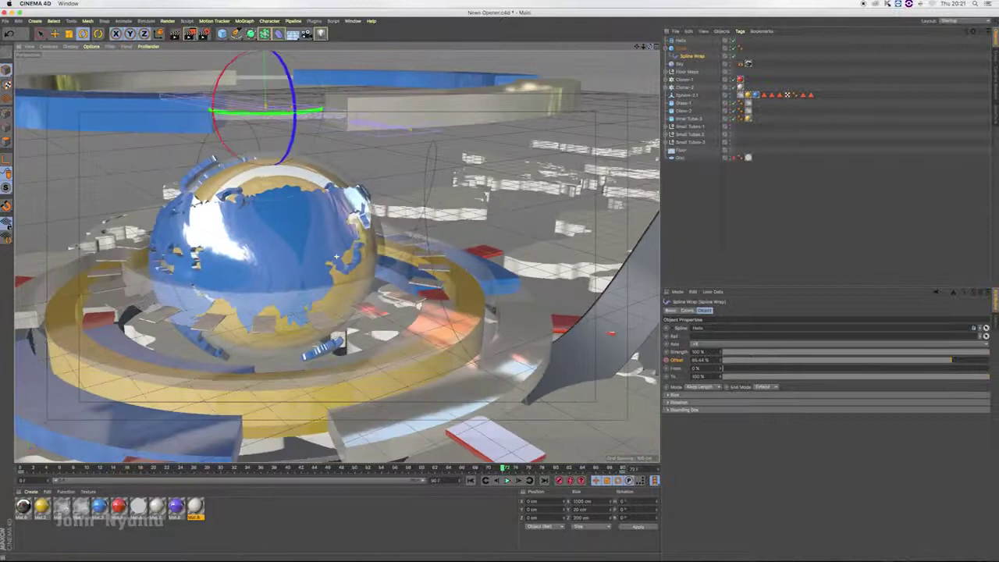
{"action": "left_click", "coordinate": [681, 40]}
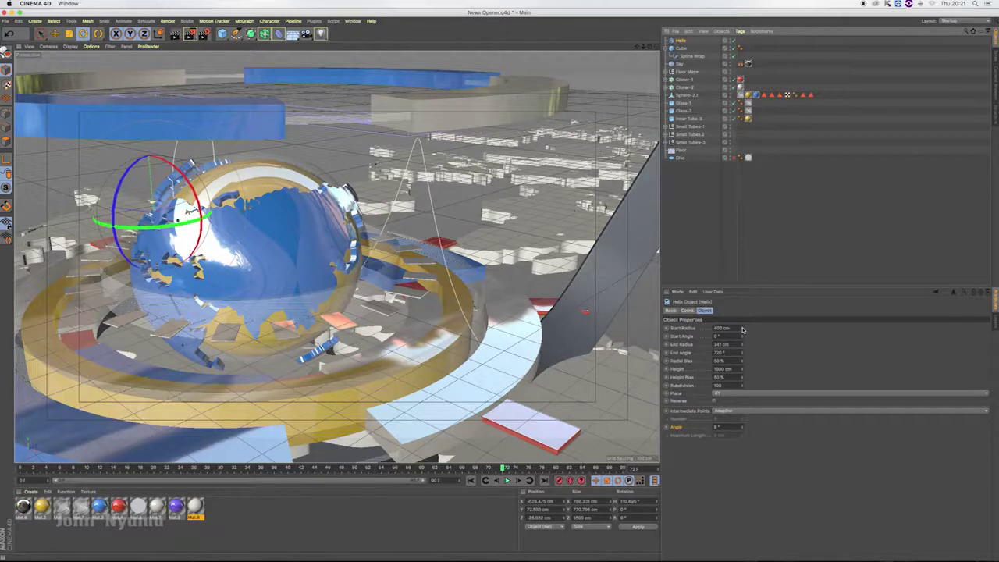
{"action": "left_click", "coordinate": [743, 372]}
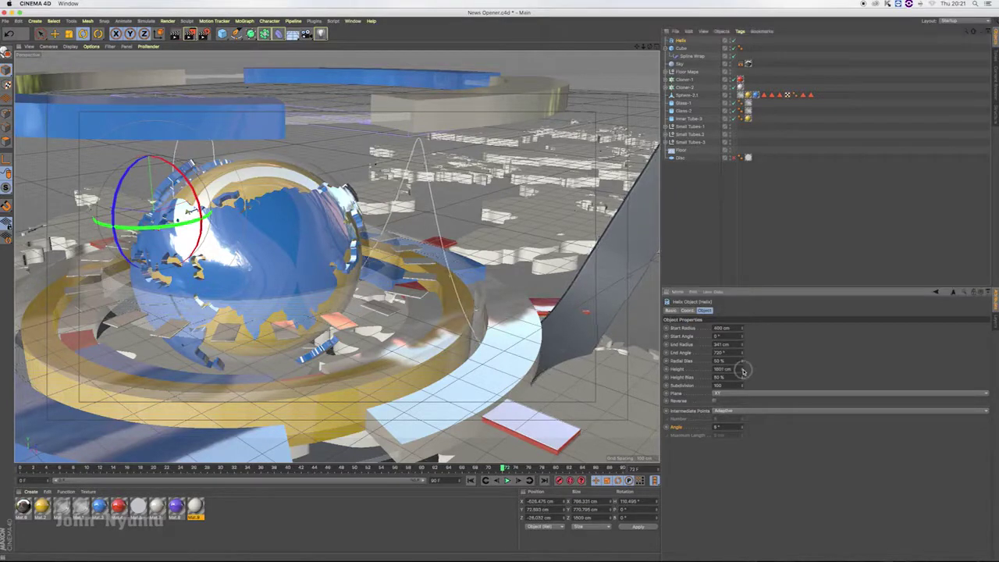
{"action": "left_click_drag", "start_coordinate": [743, 371], "coordinate": [743, 371]}
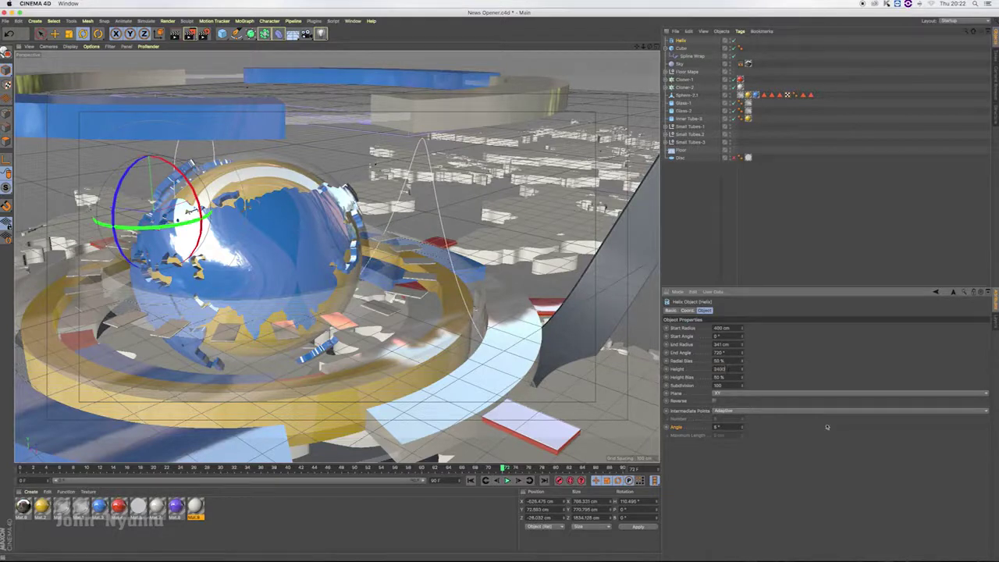
{"action": "key", "text": "Return"}
Step: Move the Helix left and down around the globe, then rewind the timeline to frame 0
{"action": "key", "text": "space"}
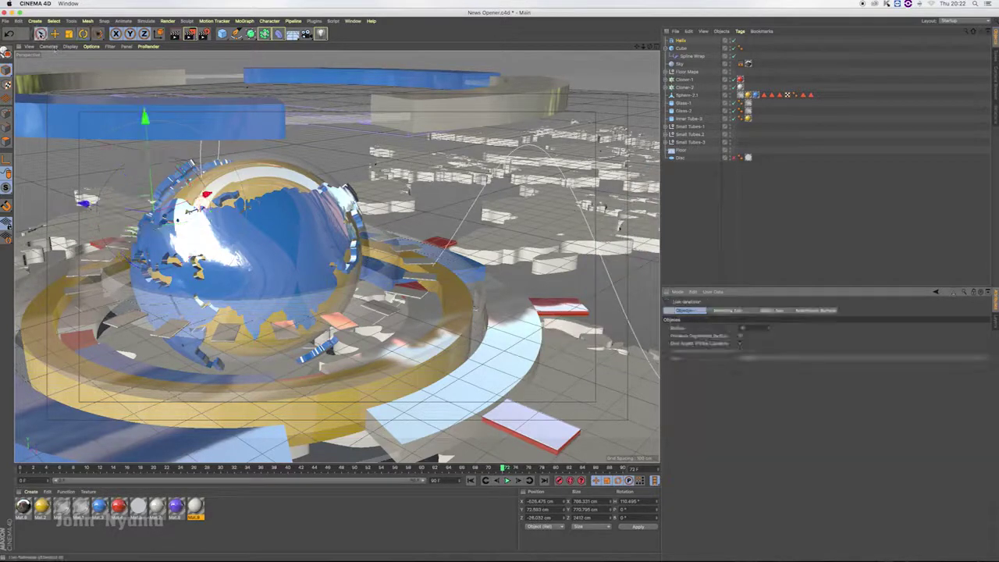
{"action": "left_click_drag", "start_coordinate": [208, 133], "coordinate": [122, 122]}
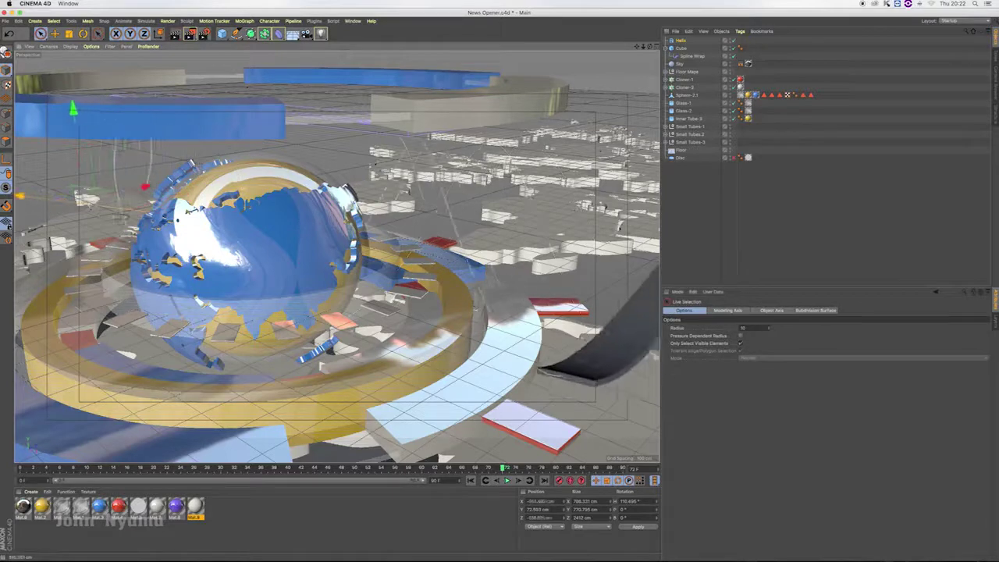
{"action": "mouse_move", "coordinate": [58, 105]}
{"action": "left_mouse_down"}
{"action": "mouse_move", "coordinate": [52, 151]}
{"action": "mouse_move", "coordinate": [65, 65]}
{"action": "left_mouse_up"}
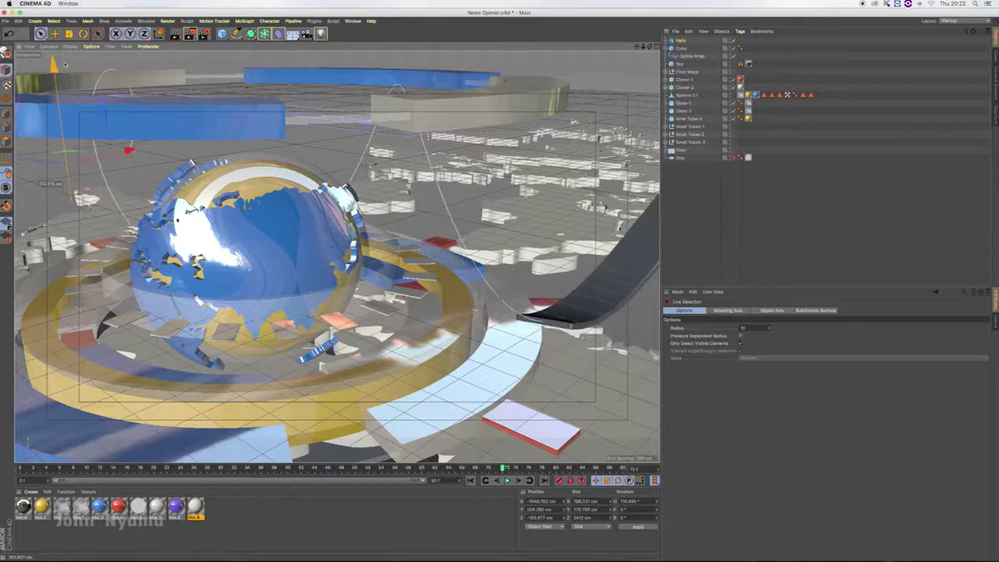
{"action": "left_click_drag", "start_coordinate": [327, 234], "coordinate": [290, 178], "text": "alt"}
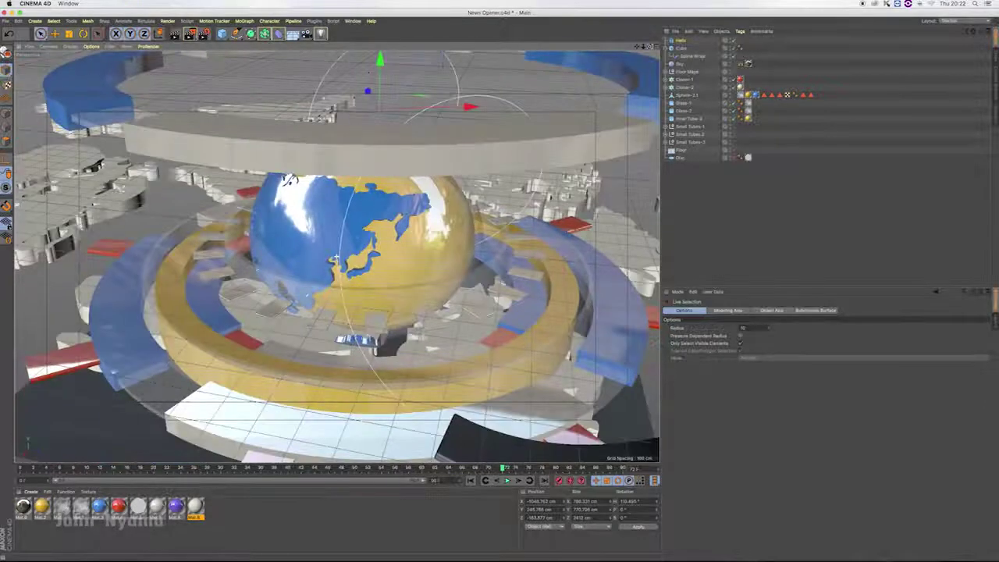
{"action": "left_click", "coordinate": [472, 481]}
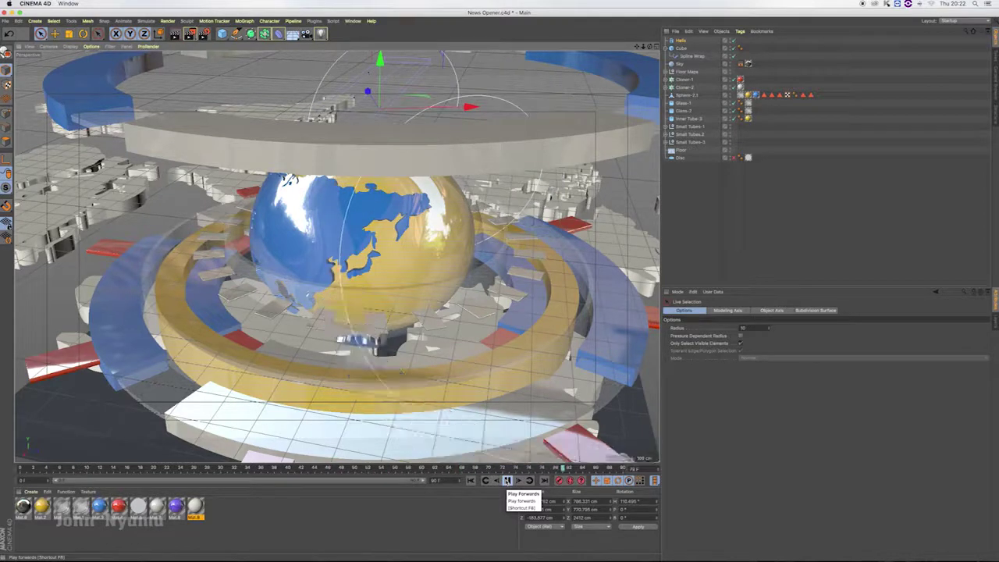
Step: Preview the glass rings and ribbon in a frontal render, checking the texture tag and Floor object
{"action": "mouse_move", "coordinate": [654, 47]}
{"action": "left_mouse_down"}
{"action": "mouse_move", "coordinate": [648, 70]}
{"action": "mouse_move", "coordinate": [652, 47]}
{"action": "left_mouse_up"}
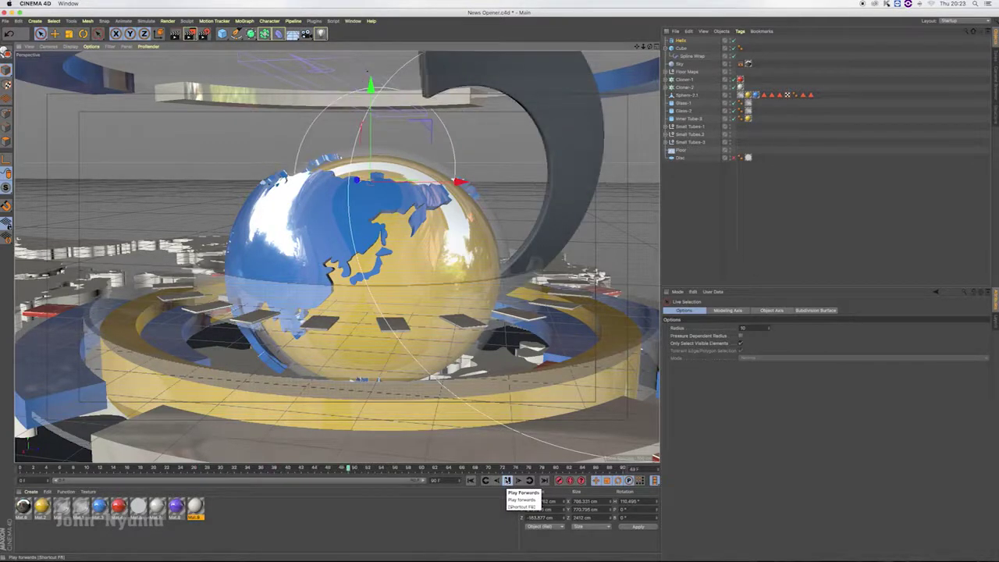
{"action": "left_click", "coordinate": [680, 52]}
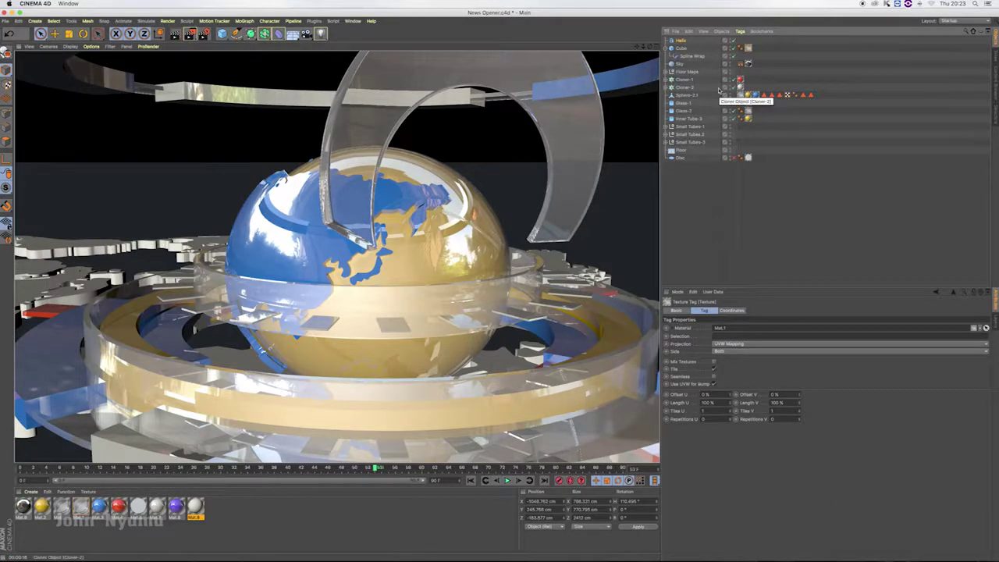
{"action": "left_click", "coordinate": [683, 151]}
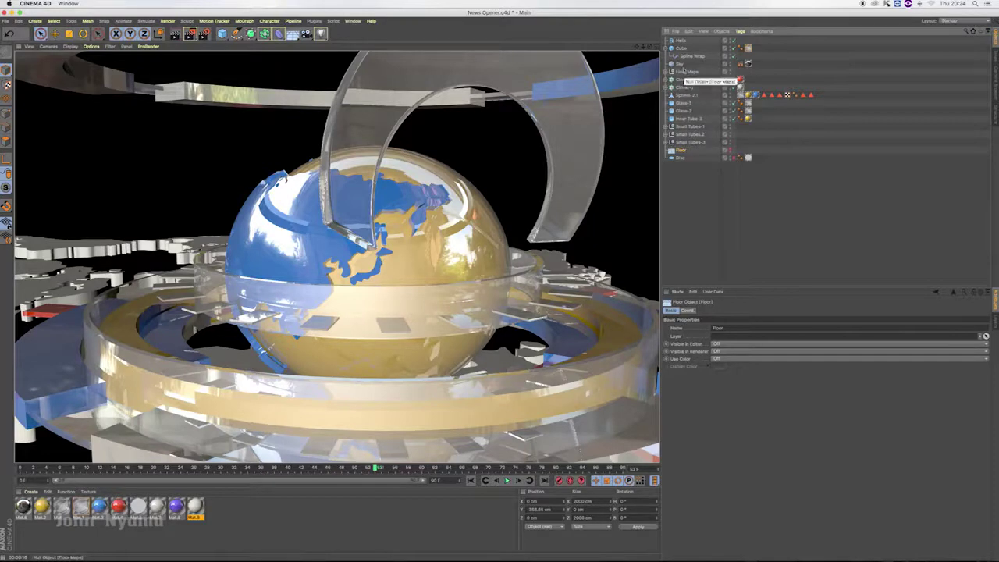
Step: Hide Floor Maps in the editor, disable the render region, and move Sky to the top
{"action": "left_click", "coordinate": [684, 71]}
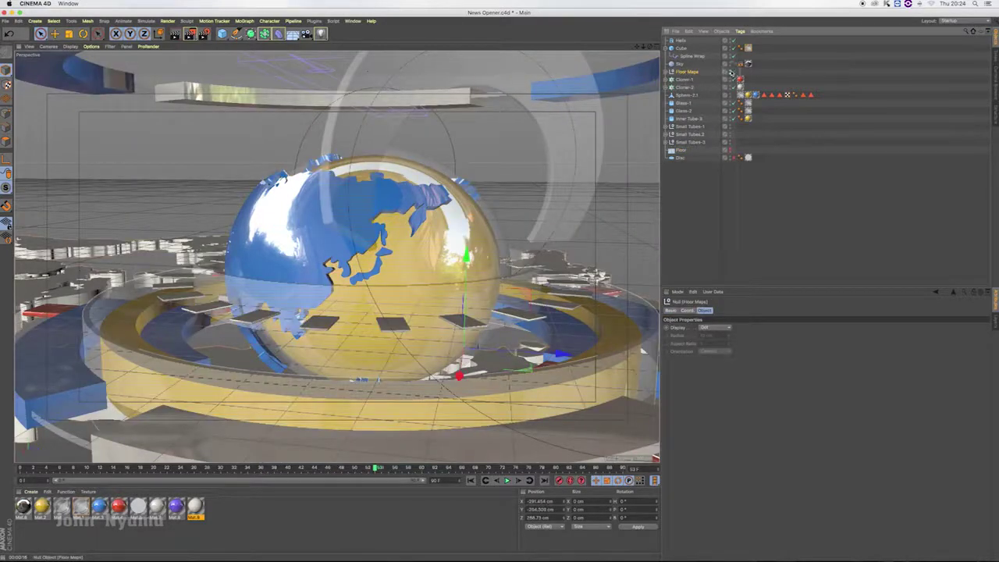
{"action": "left_click", "coordinate": [731, 72]}
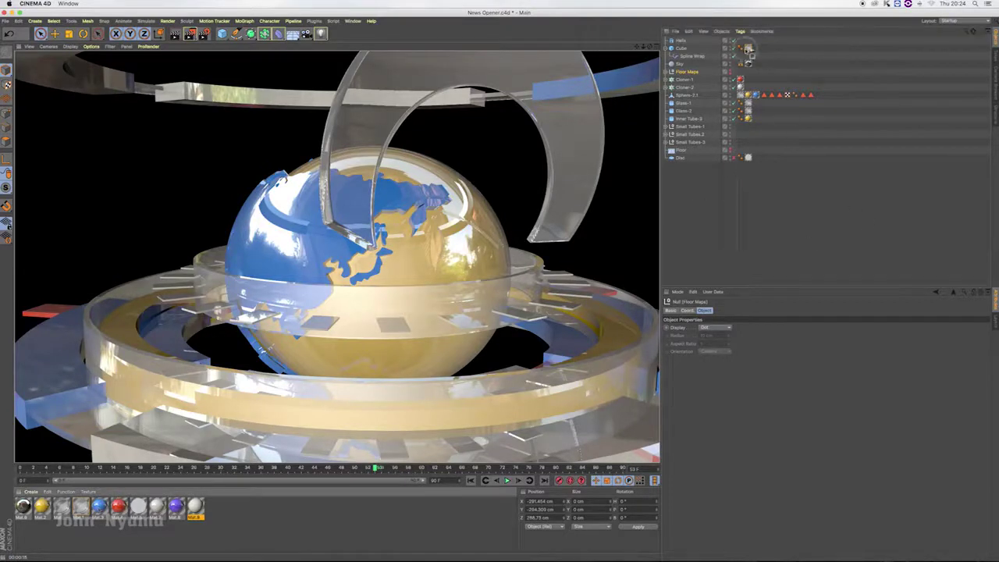
{"action": "key", "text": "alt+r"}
{"action": "key", "text": "alt+r"}
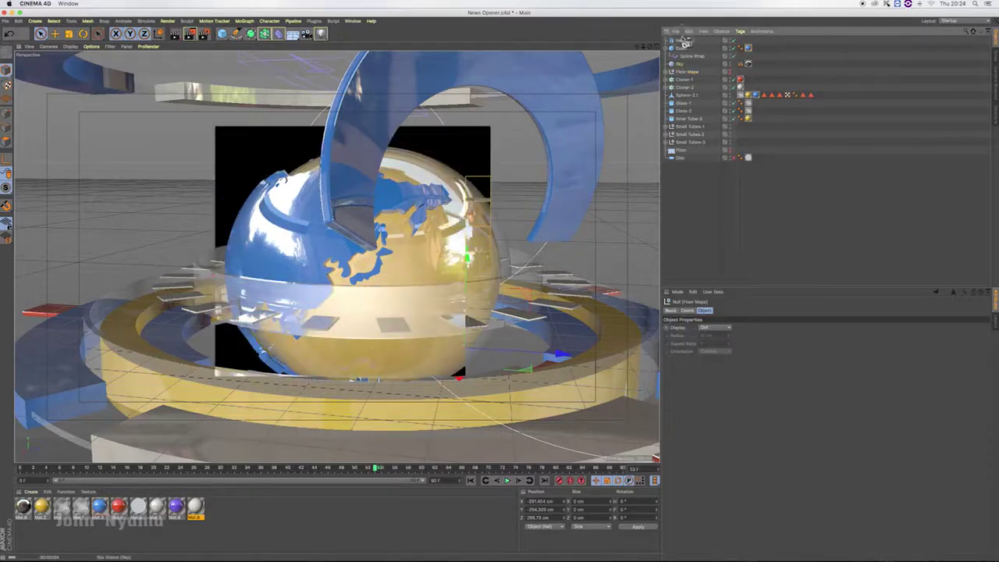
{"action": "left_click_drag", "start_coordinate": [679, 63], "coordinate": [679, 37]}
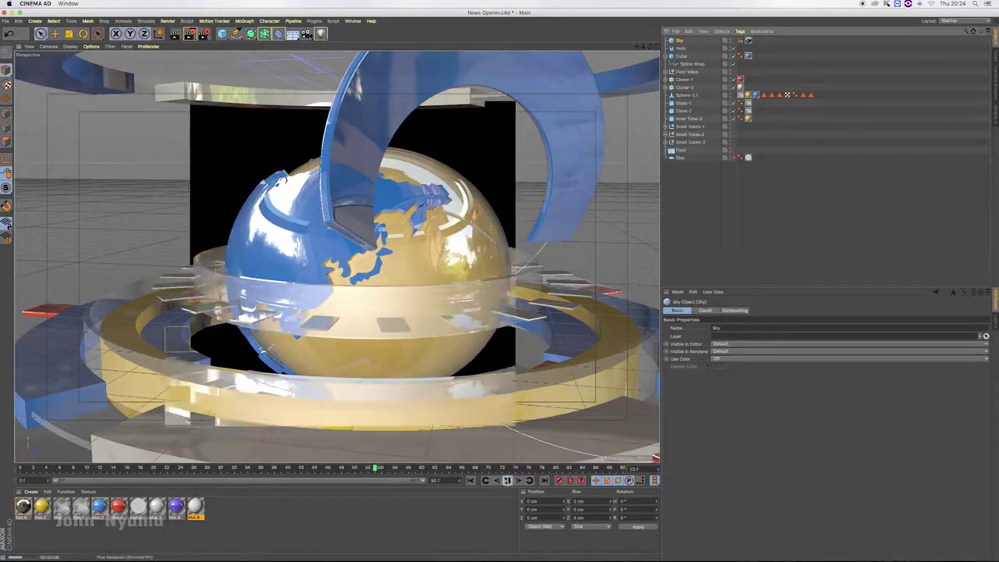
{"action": "left_click", "coordinate": [508, 481]}
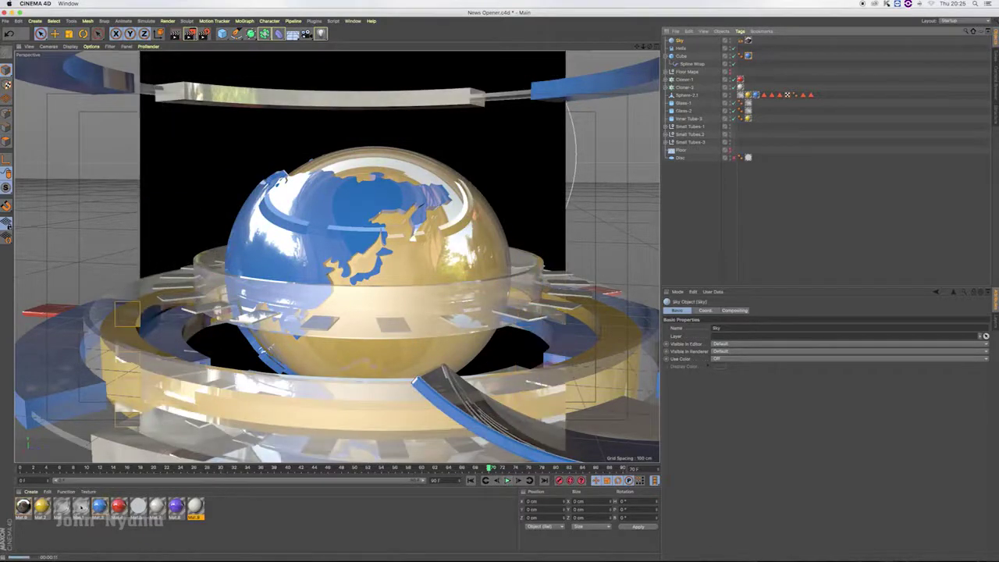
Step: Turn off the render preview, then play the orbit from frame 0 to about frame 80
{"action": "key", "text": "alt+r"}
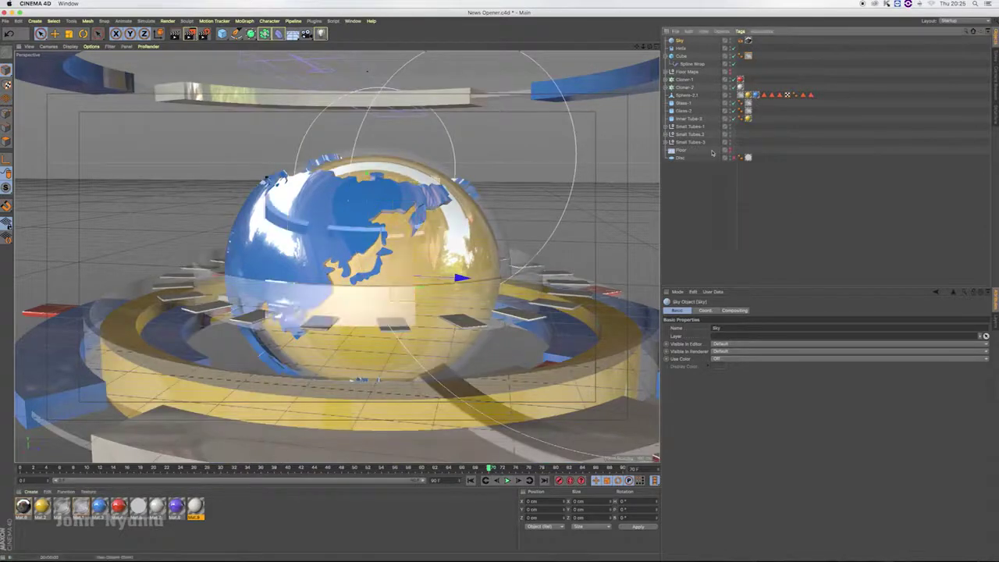
{"action": "key", "text": "alt+r"}
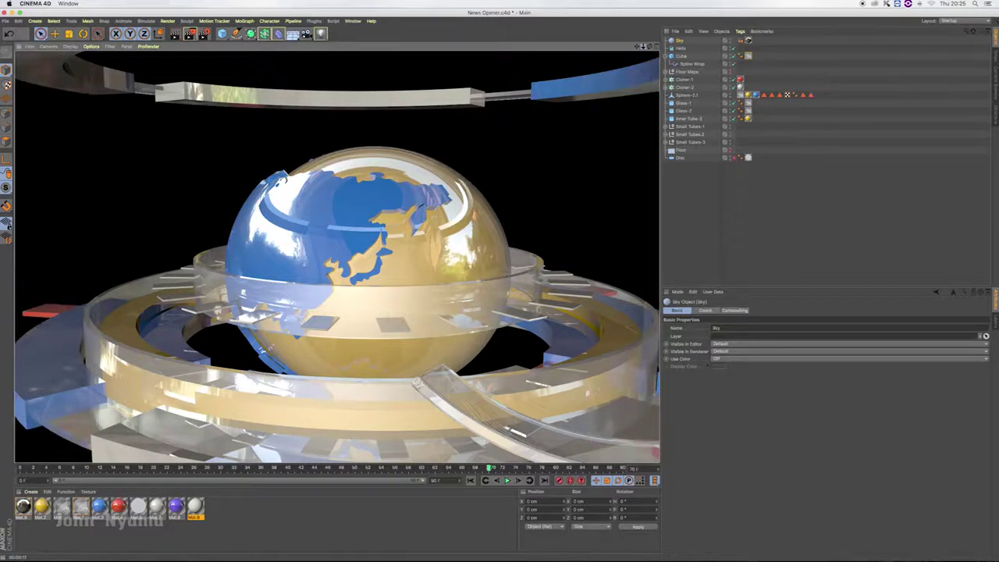
{"action": "key", "text": "alt+r"}
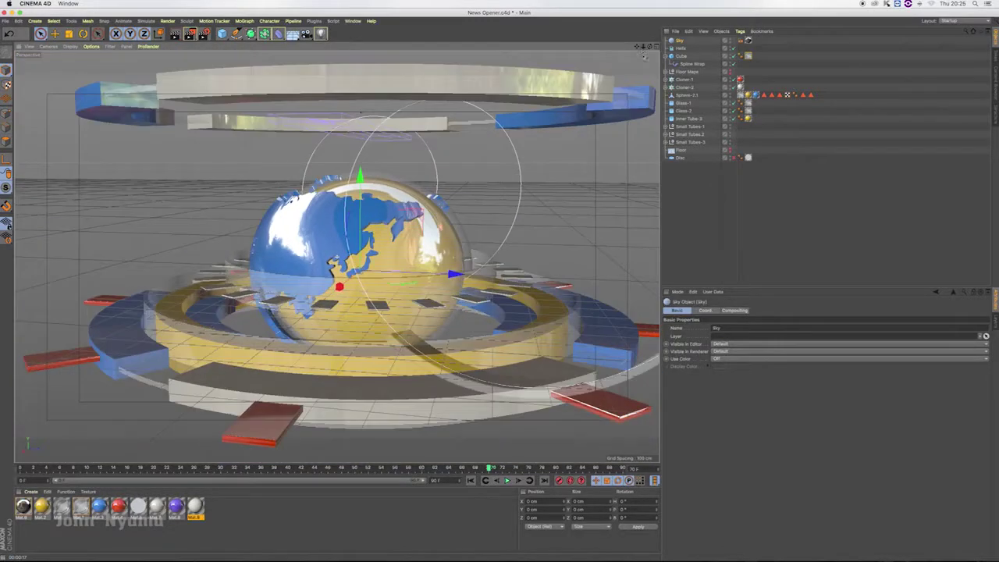
{"action": "left_click", "coordinate": [470, 480]}
{"action": "left_click", "coordinate": [506, 480]}
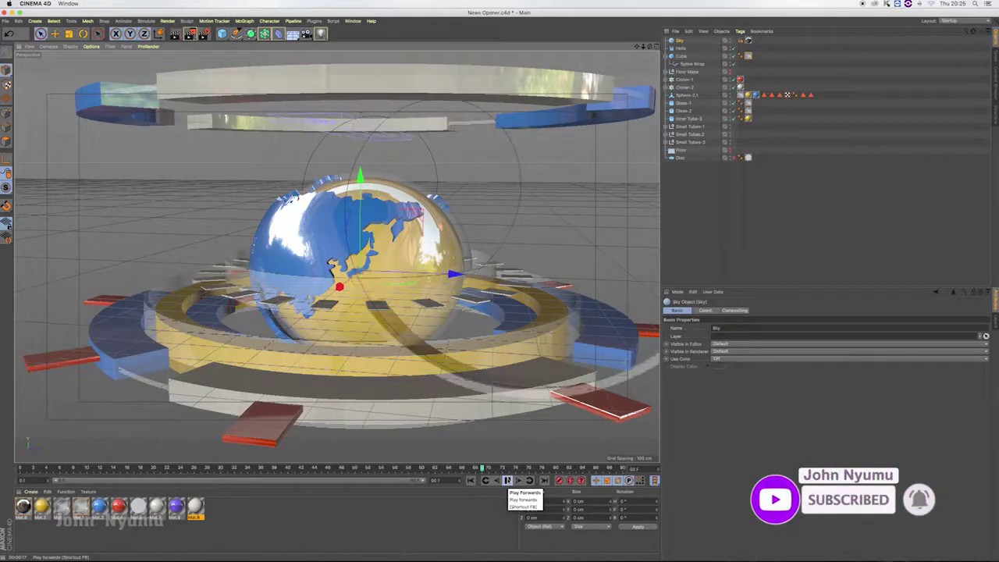
{"action": "left_click", "coordinate": [507, 481]}
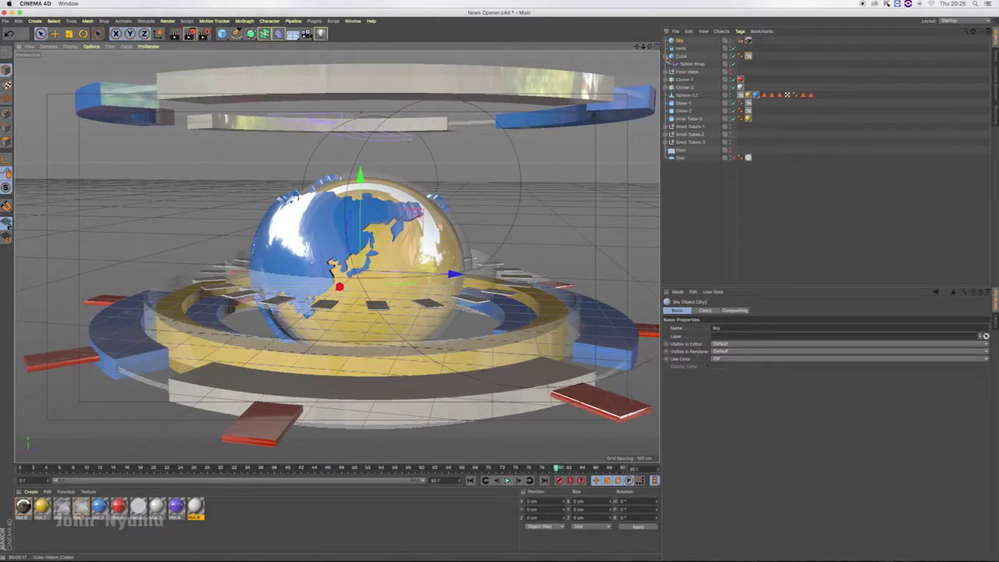
Step: Group the Helix and Cube under a new null named Helix-1
{"action": "left_click", "coordinate": [667, 57]}
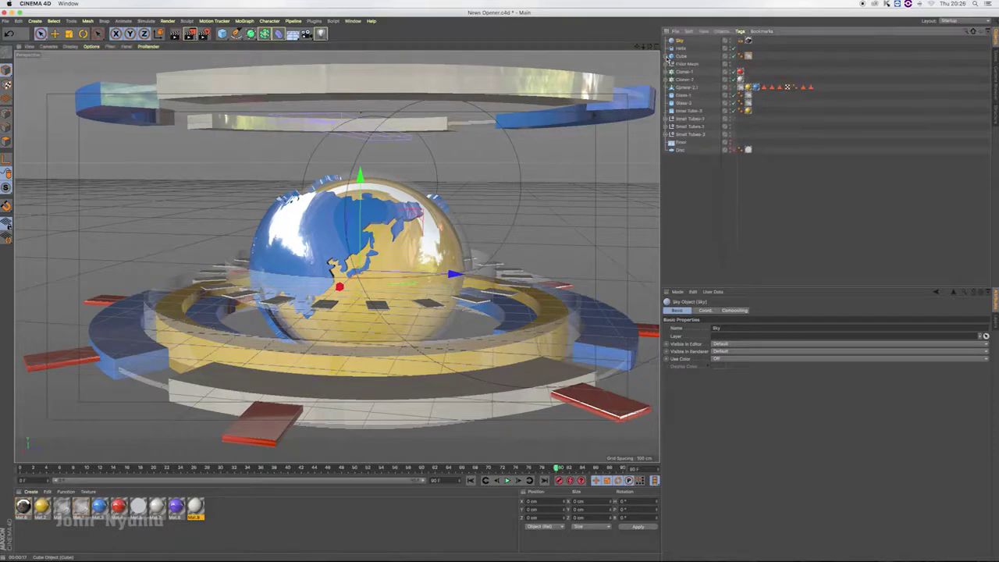
{"action": "left_click", "coordinate": [679, 56]}
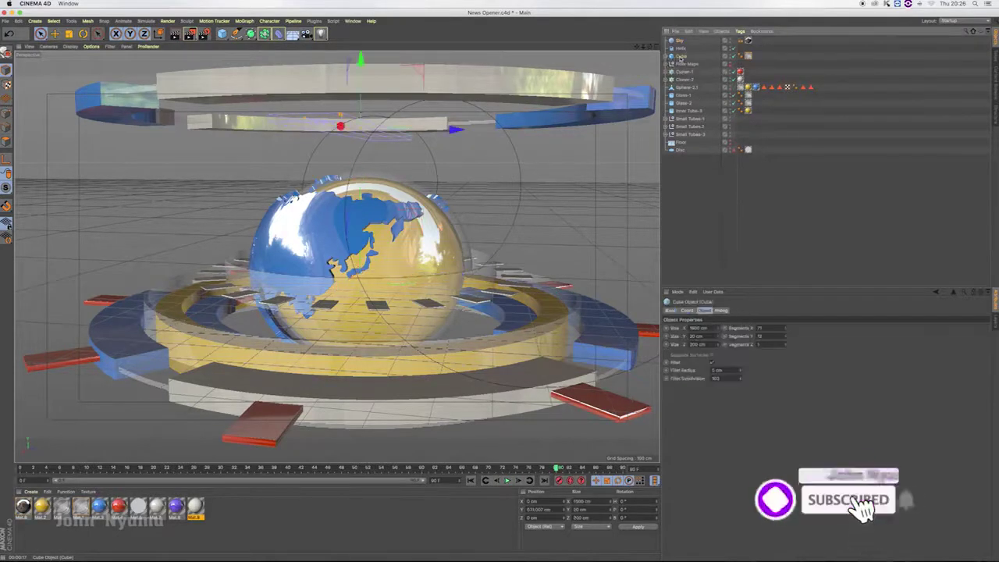
{"action": "left_click", "coordinate": [681, 48], "text": "ctrl"}
{"action": "right_click", "coordinate": [681, 51]}
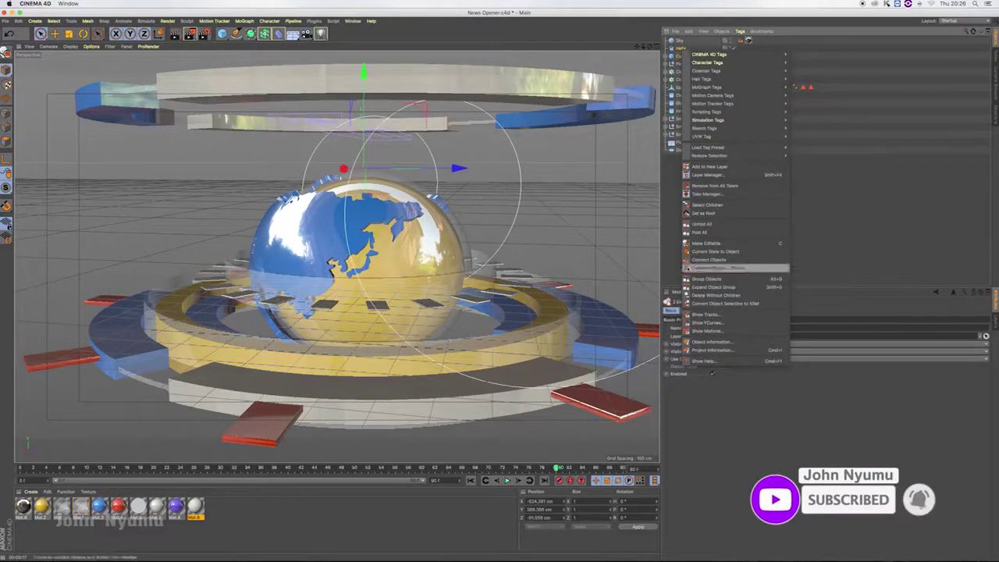
{"action": "left_click", "coordinate": [723, 280]}
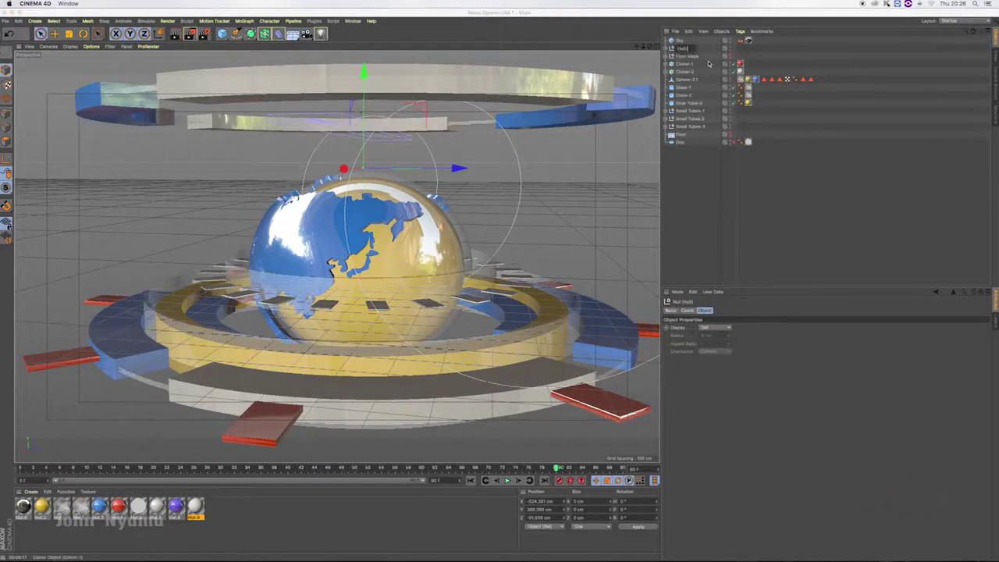
Step: Duplicate the Helix-1 group and name the copy Helix-2
{"action": "left_click", "coordinate": [693, 184]}
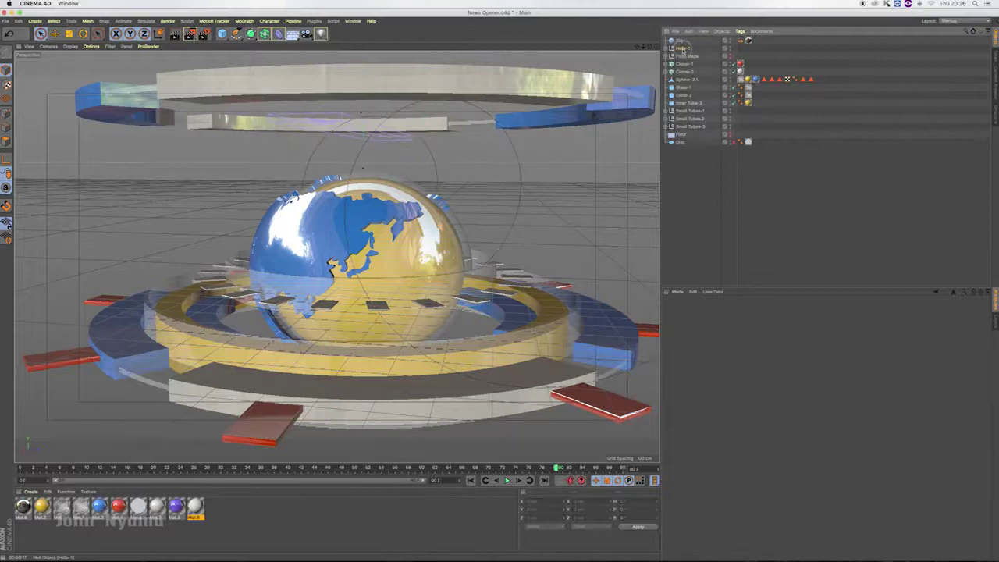
{"action": "left_click_drag", "start_coordinate": [683, 49], "coordinate": [690, 56], "text": "ctrl"}
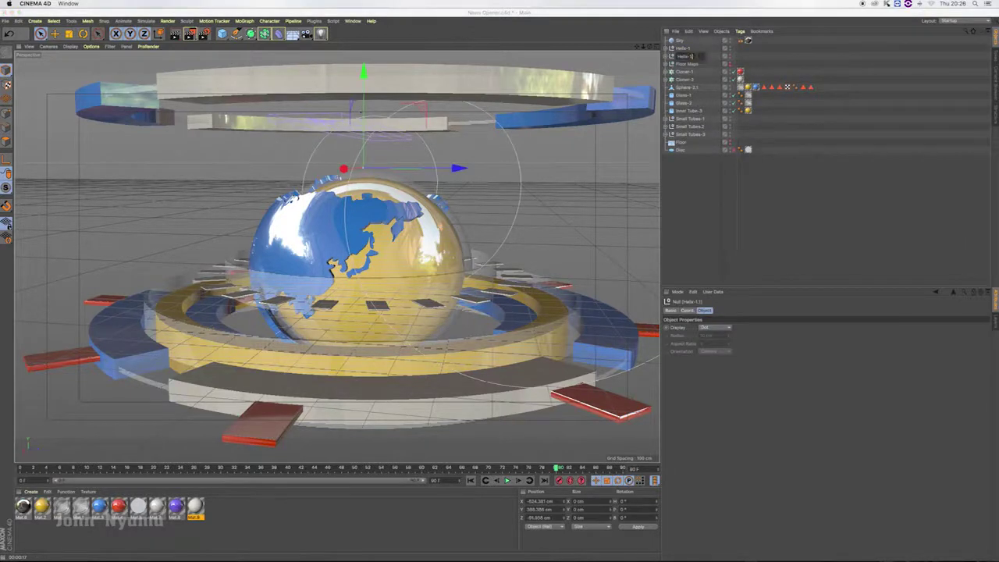
{"action": "type", "text": "2"}
{"action": "key", "text": "Return"}
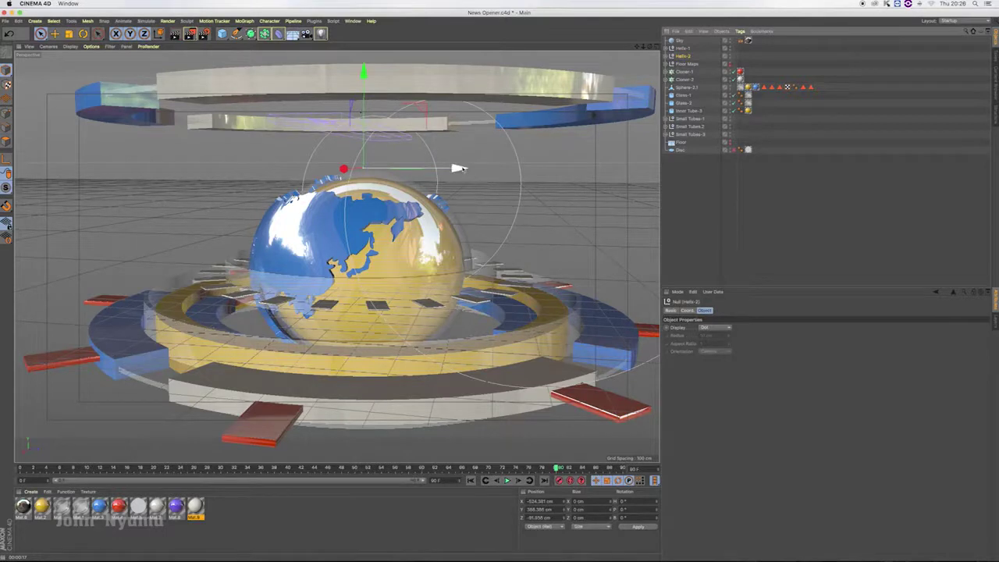
Step: Rotate Helix-2 by heading around the globe and play the animation from the start
{"action": "key", "text": "r"}
{"action": "left_click_drag", "start_coordinate": [367, 169], "coordinate": [367, 173]}
{"action": "left_click", "coordinate": [470, 479]}
{"action": "left_click", "coordinate": [507, 480]}
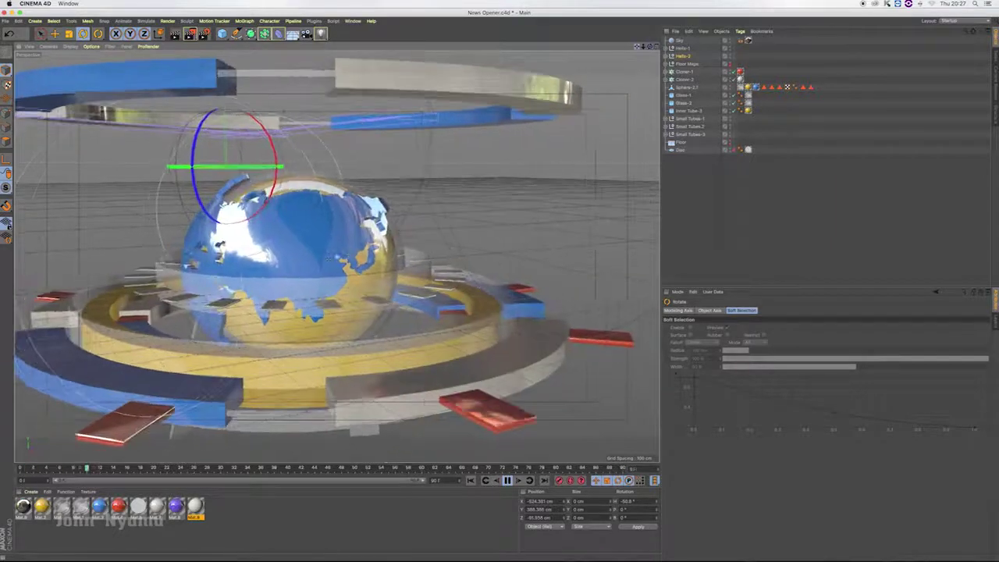
{"action": "left_click", "coordinate": [507, 480]}
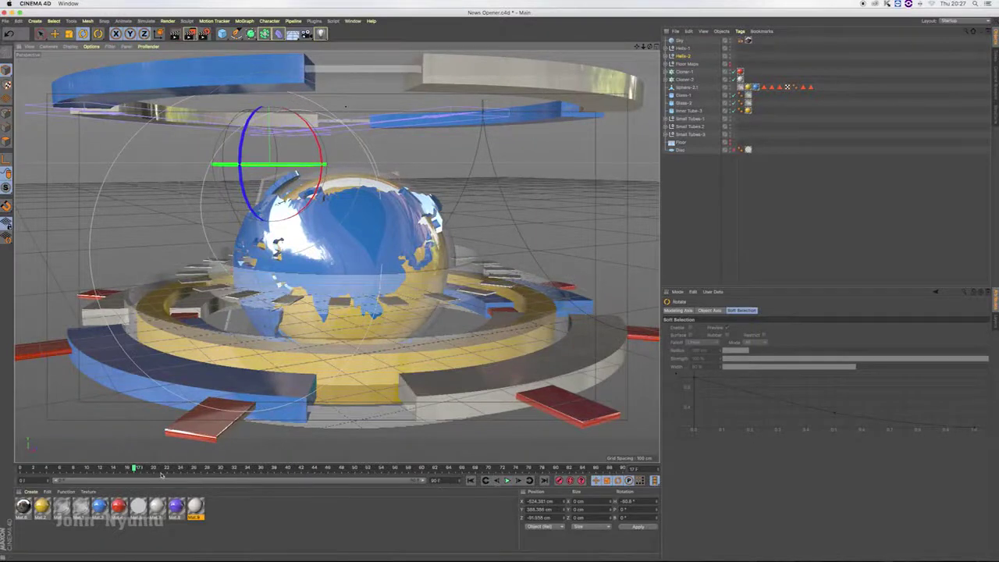
{"action": "left_click_drag", "start_coordinate": [200, 468], "coordinate": [225, 468]}
{"action": "mouse_move", "coordinate": [290, 468]}
{"action": "left_mouse_down"}
{"action": "mouse_move", "coordinate": [414, 469]}
{"action": "mouse_move", "coordinate": [423, 479]}
{"action": "left_mouse_up"}
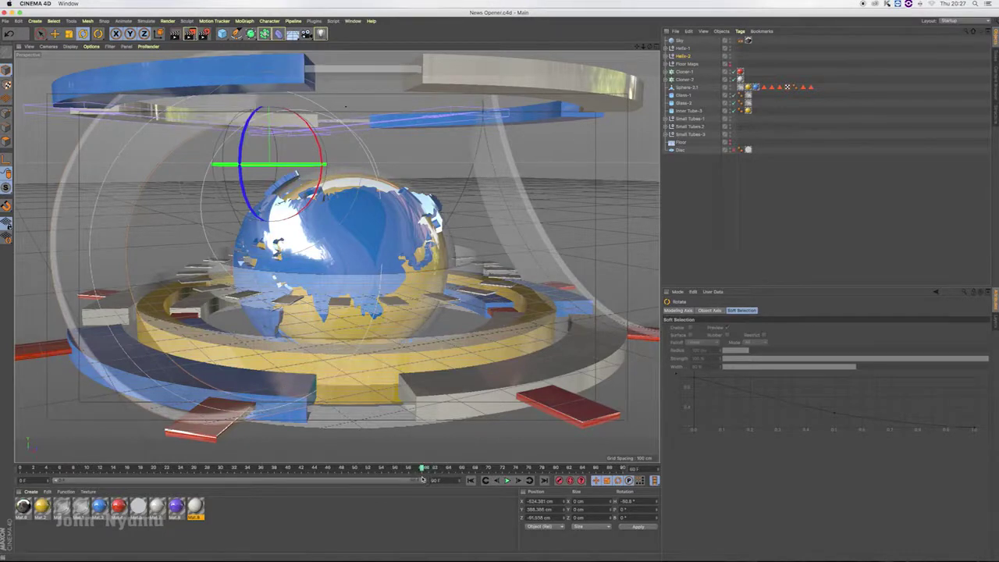
{"action": "key", "text": "alt+r"}
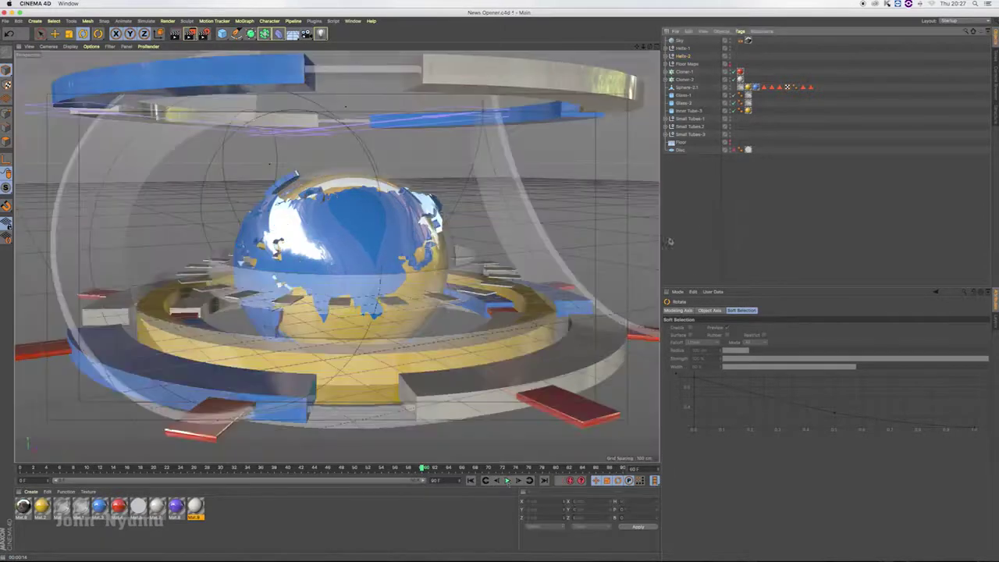
{"action": "left_click", "coordinate": [507, 479]}
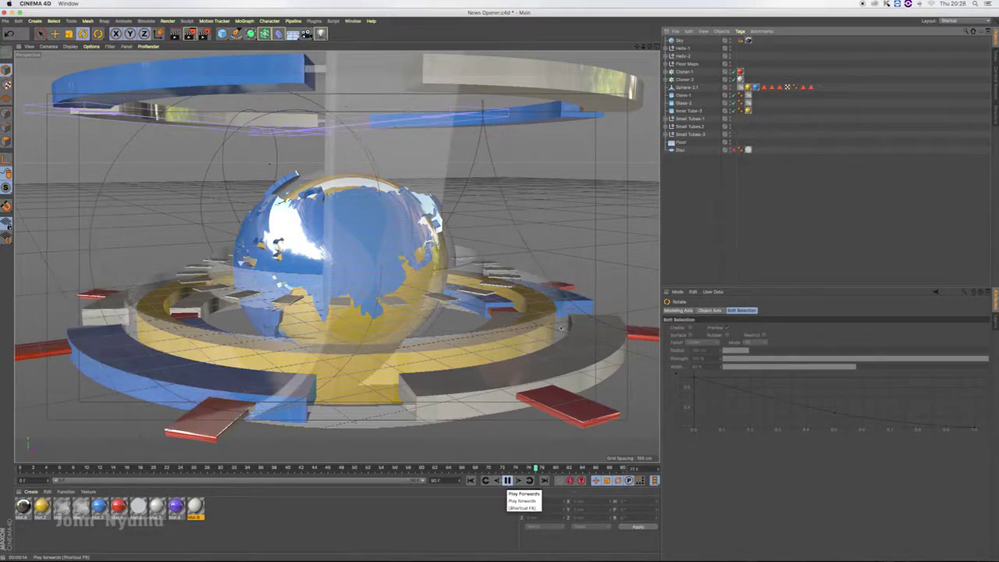
Step: Stop playback and select the Spline Wrap deformer inside the Helix-2 group
{"action": "left_click", "coordinate": [508, 480]}
{"action": "left_click", "coordinate": [667, 56]}
{"action": "left_click", "coordinate": [682, 56]}
{"action": "left_click", "coordinate": [684, 65]}
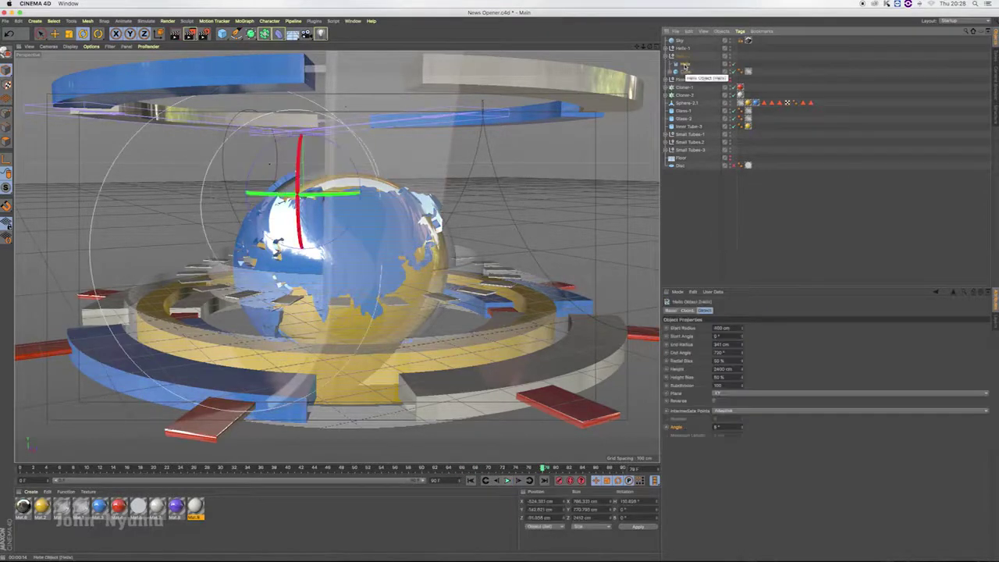
{"action": "left_click", "coordinate": [685, 71]}
{"action": "left_click", "coordinate": [676, 71]}
{"action": "left_click", "coordinate": [696, 79]}
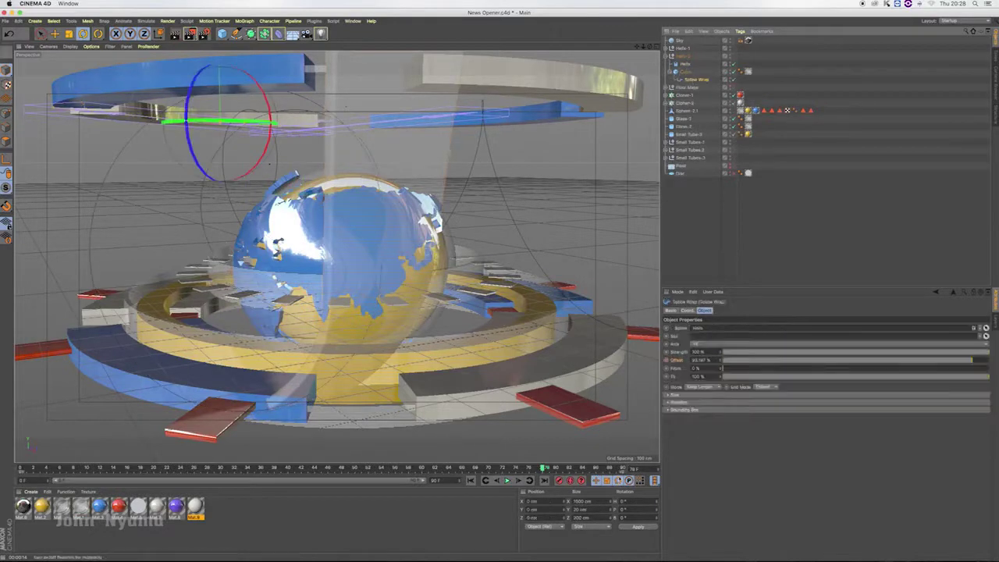
Step: Extend the scene to 150 frames and move the final Offset key to frame 150
{"action": "left_click", "coordinate": [21, 471]}
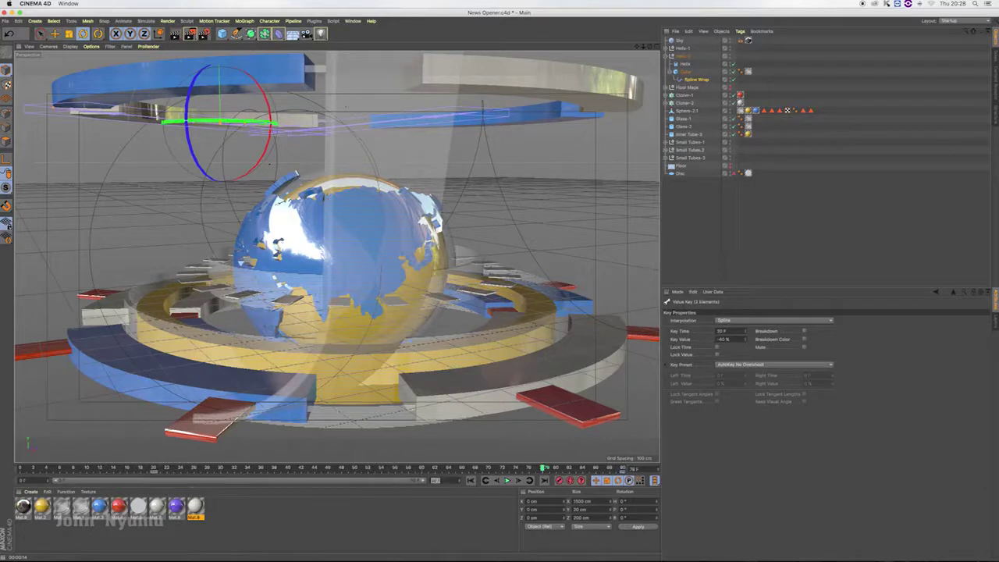
{"action": "left_click", "coordinate": [438, 523]}
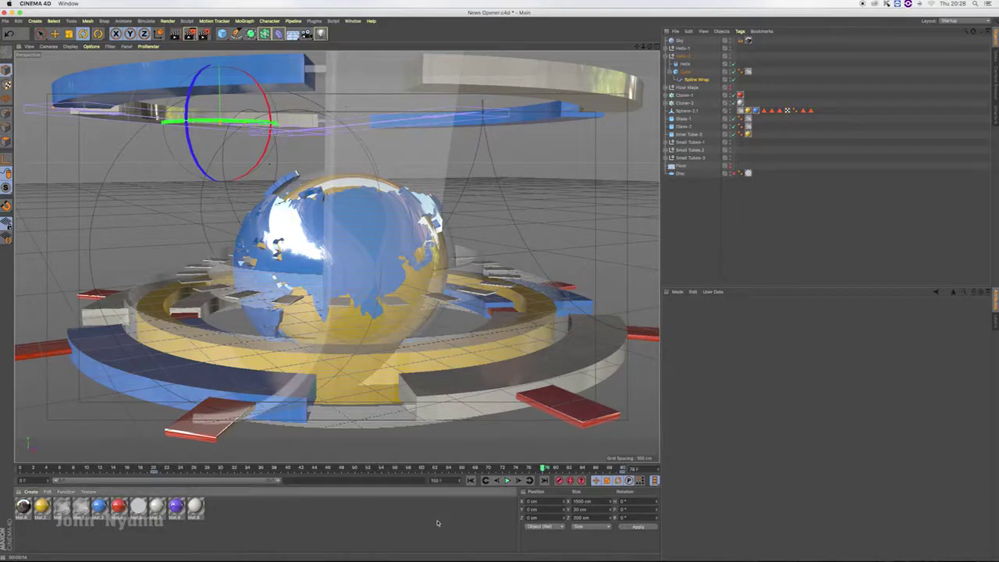
{"action": "left_click_drag", "start_coordinate": [279, 481], "coordinate": [382, 473]}
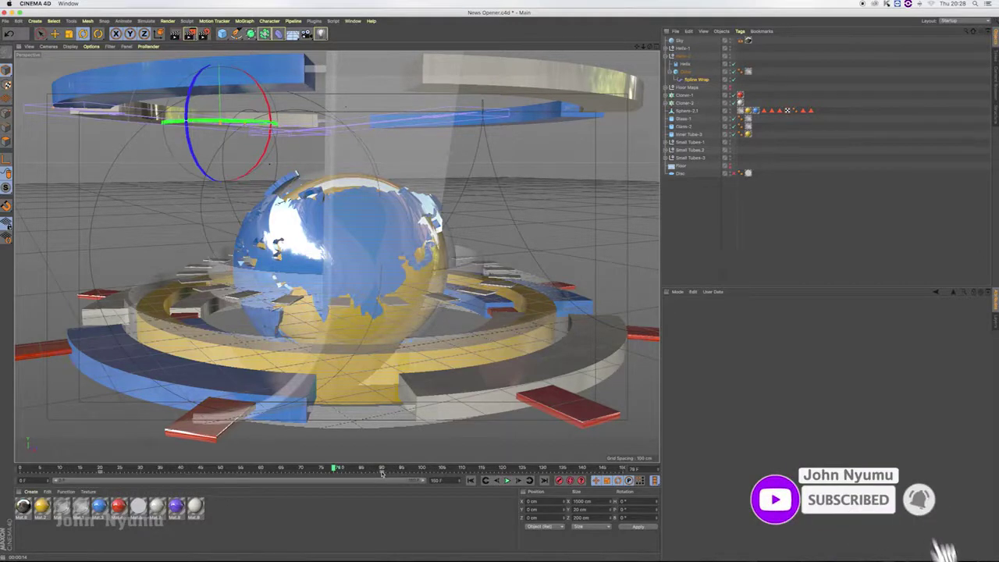
{"action": "left_click_drag", "start_coordinate": [382, 473], "coordinate": [622, 469]}
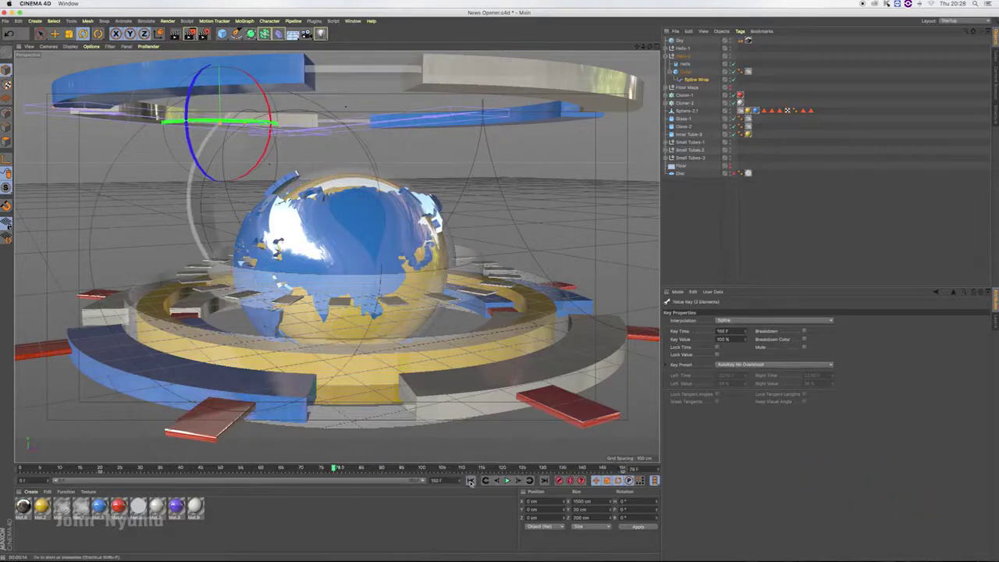
{"action": "left_click", "coordinate": [470, 480]}
{"action": "left_click", "coordinate": [506, 481]}
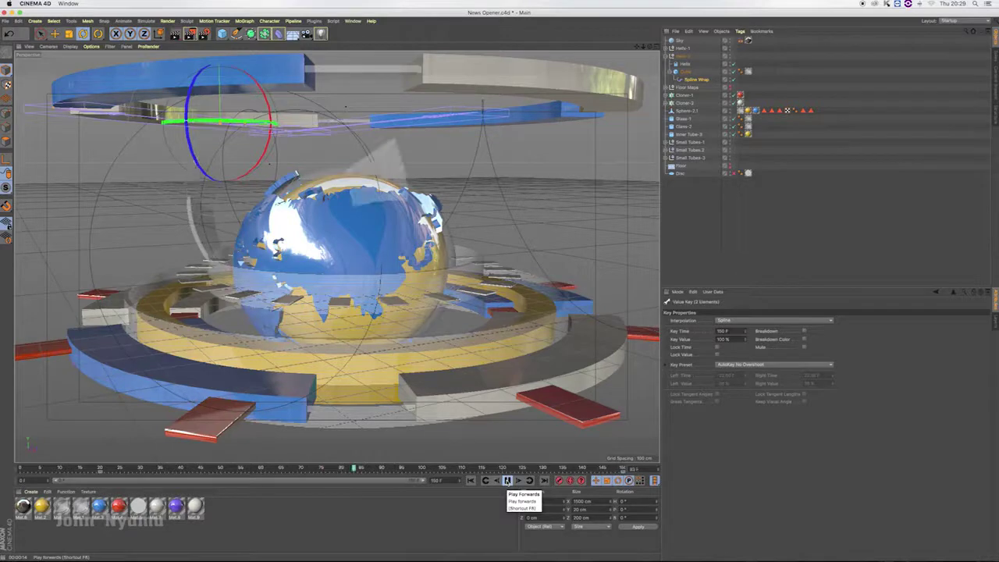
Step: Select Cloner-1 and reset its per-clone bank rotation (R.B) to 0°
{"action": "left_click", "coordinate": [506, 479]}
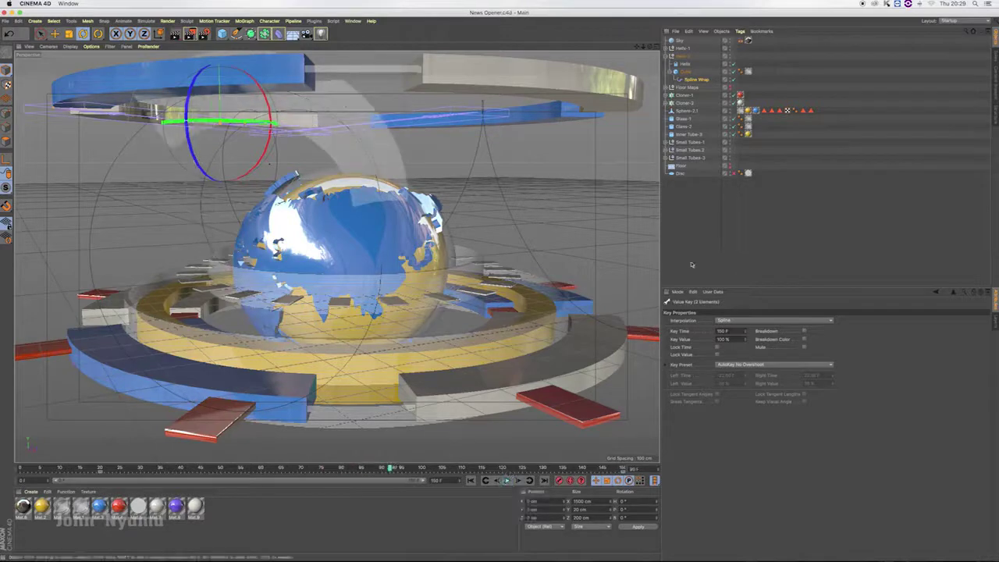
{"action": "left_click", "coordinate": [671, 56]}
{"action": "left_click", "coordinate": [684, 72]}
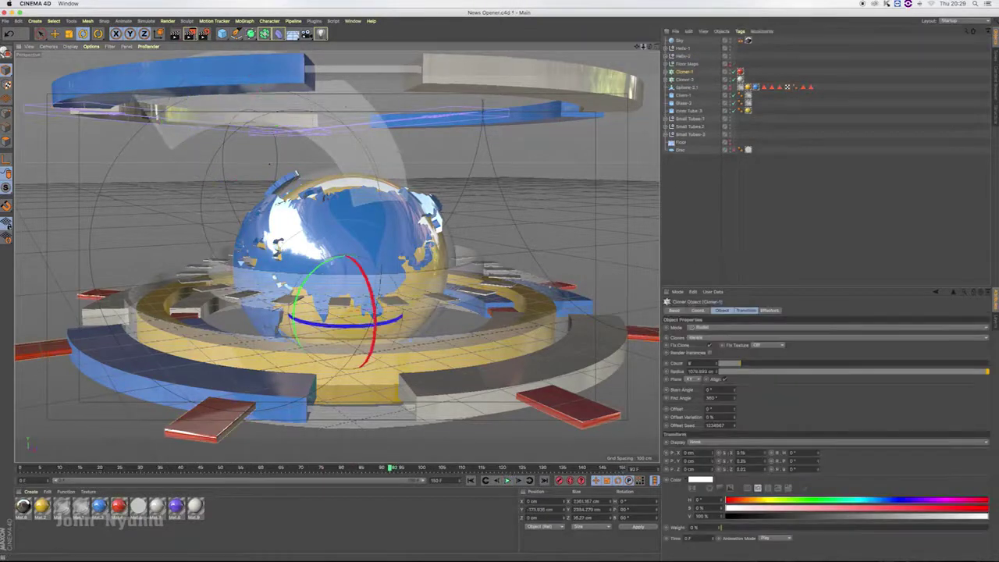
{"action": "scroll", "coordinate": [337, 247], "scroll_direction": "down", "scroll_amount": 10}
{"action": "left_click_drag", "start_coordinate": [648, 47], "coordinate": [649, 70]}
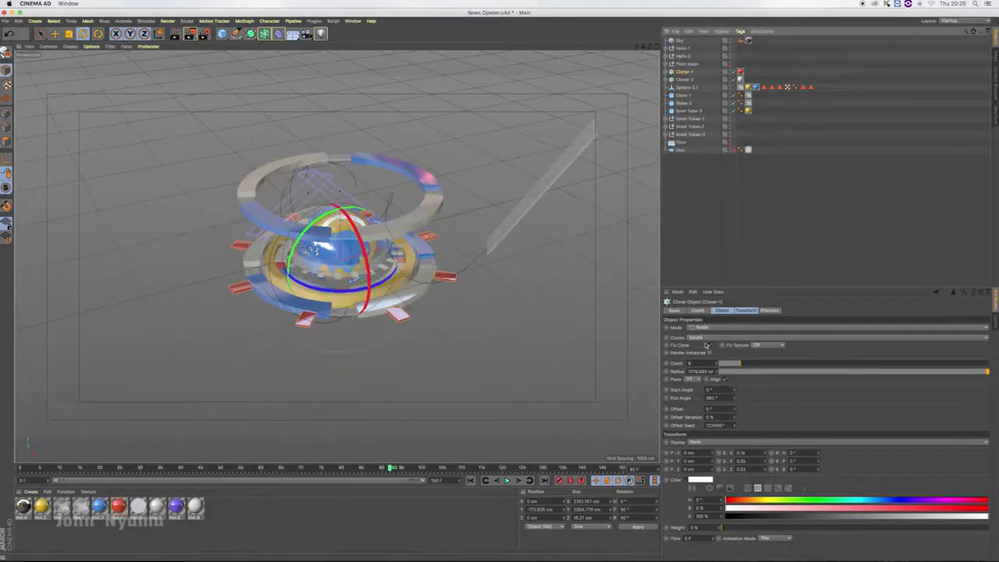
{"action": "left_click", "coordinate": [745, 310]}
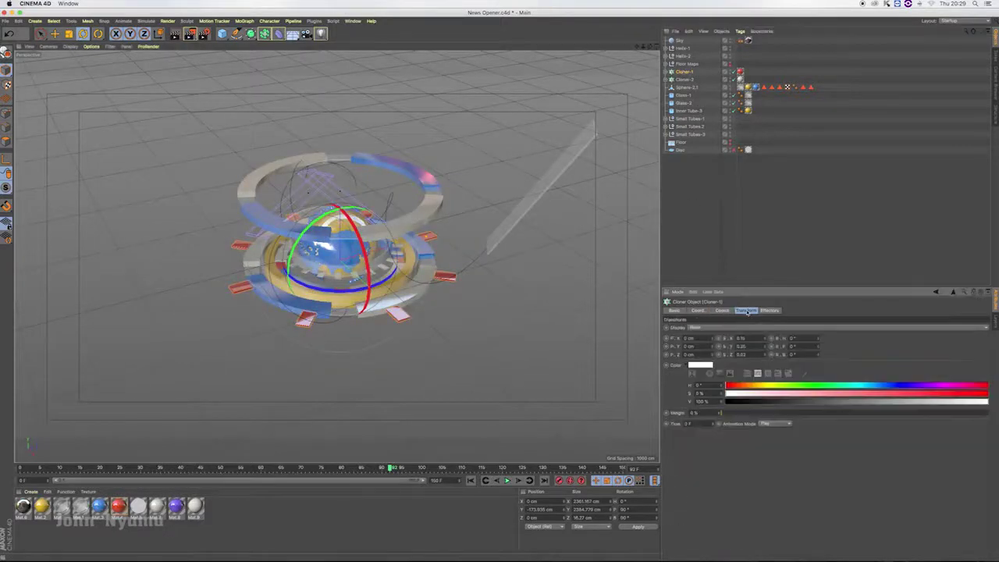
{"action": "left_click", "coordinate": [818, 355]}
Step: Keyframe Cloner-1's heading rotation up to 360° and play back to check the spin
{"action": "left_click", "coordinate": [721, 310]}
{"action": "left_click", "coordinate": [698, 310]}
{"action": "left_click", "coordinate": [724, 310]}
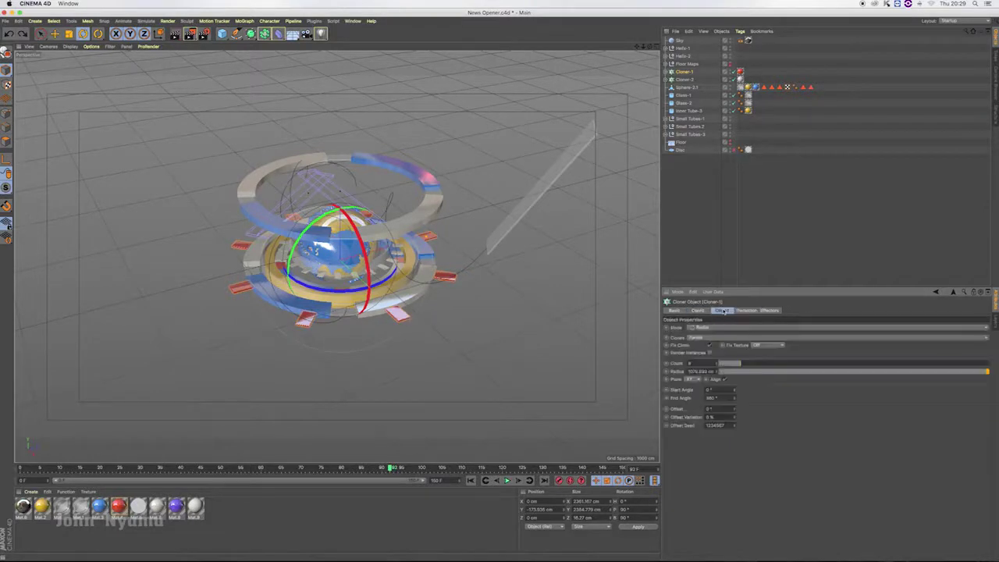
{"action": "left_click", "coordinate": [698, 310]}
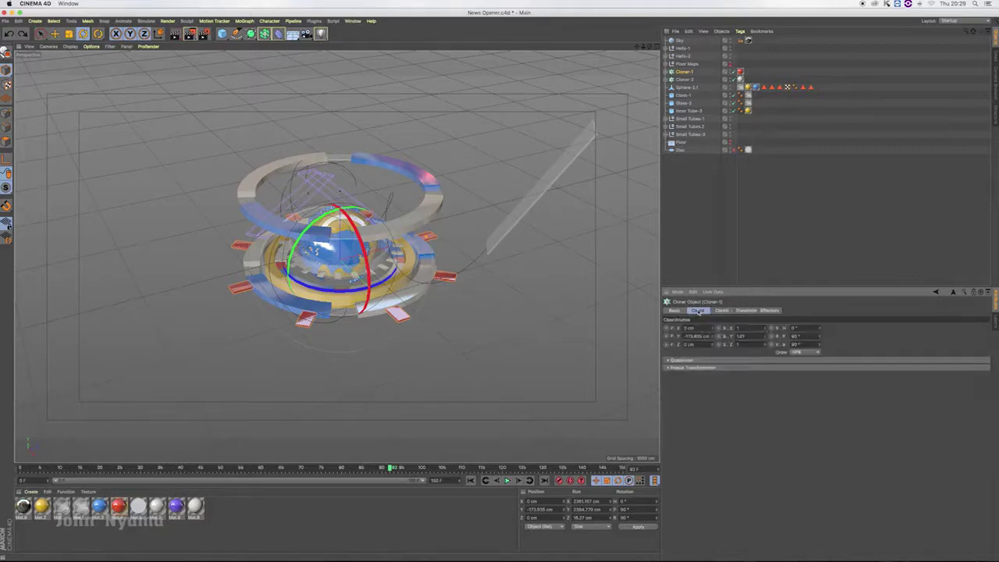
{"action": "left_click_drag", "start_coordinate": [819, 330], "coordinate": [814, 323]}
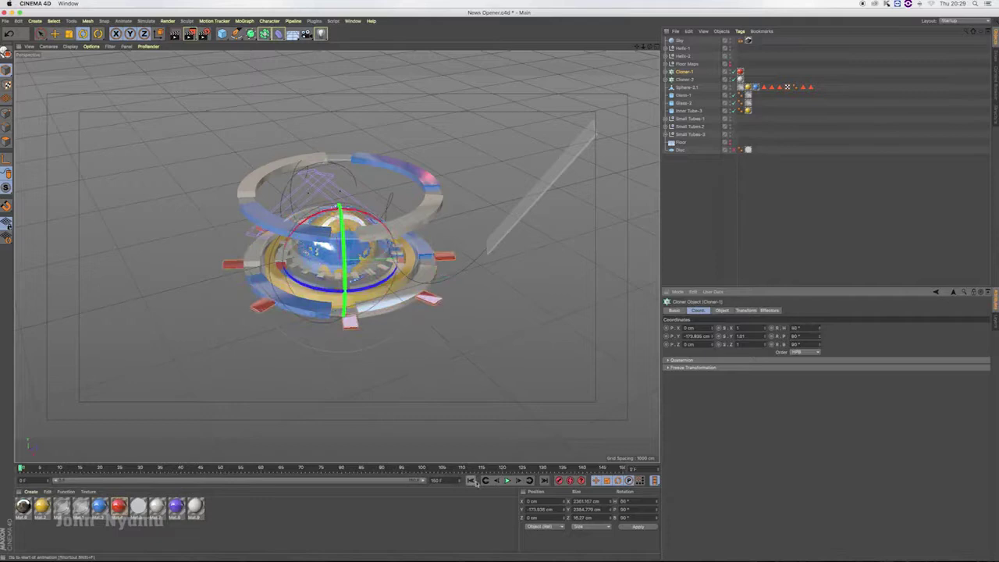
{"action": "left_click", "coordinate": [484, 481]}
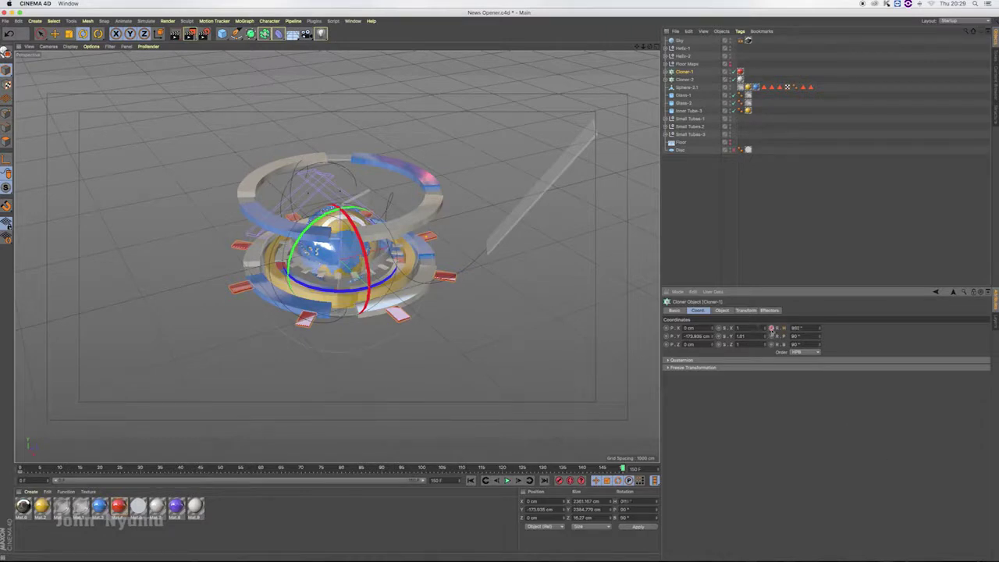
{"action": "left_click", "coordinate": [505, 481]}
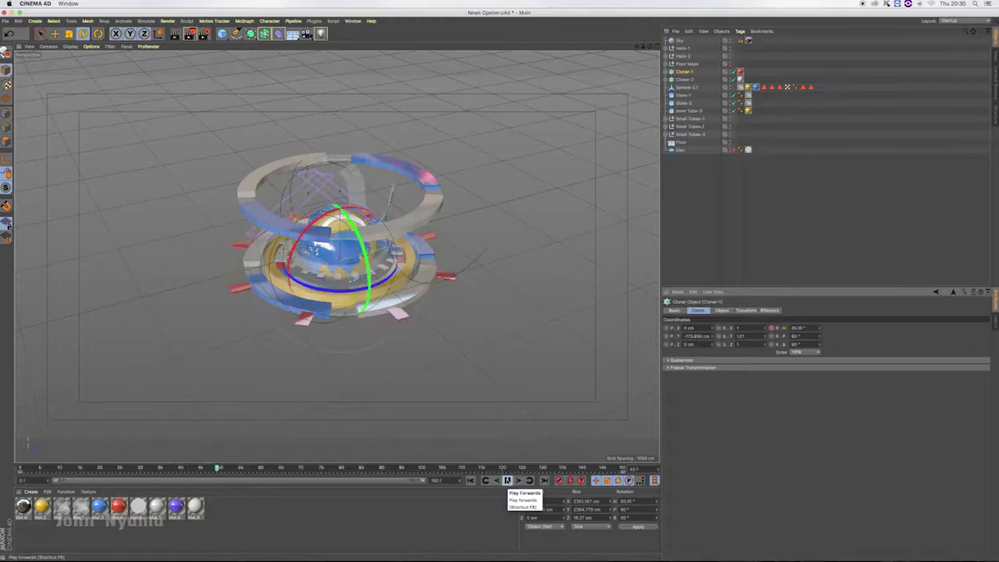
{"action": "left_click", "coordinate": [693, 119]}
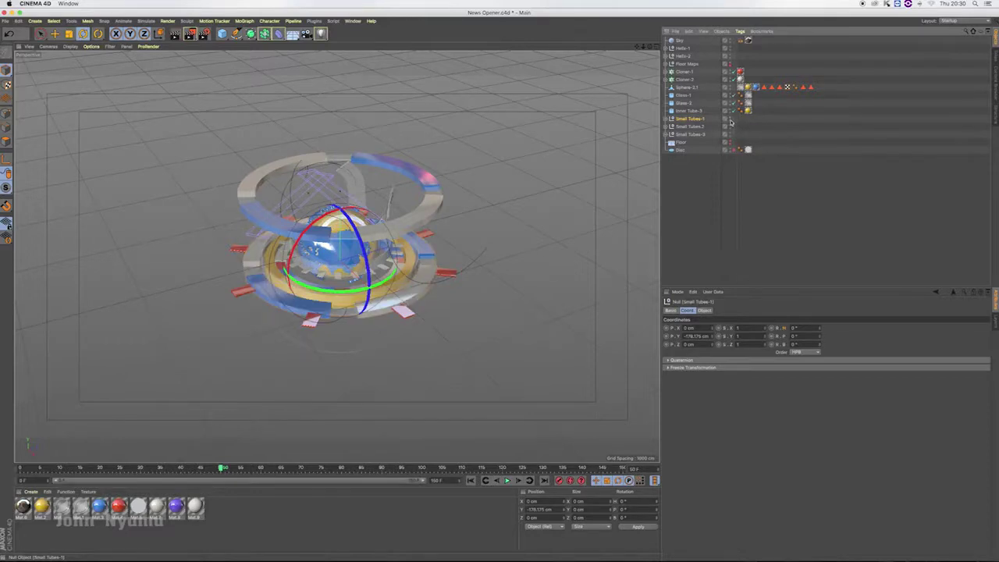
Step: Key Small Tubes-1's heading from 0° at frame 0 to -360° at frame 150
{"action": "left_click_drag", "start_coordinate": [820, 330], "coordinate": [821, 333]}
{"action": "type", "text": "-360"}
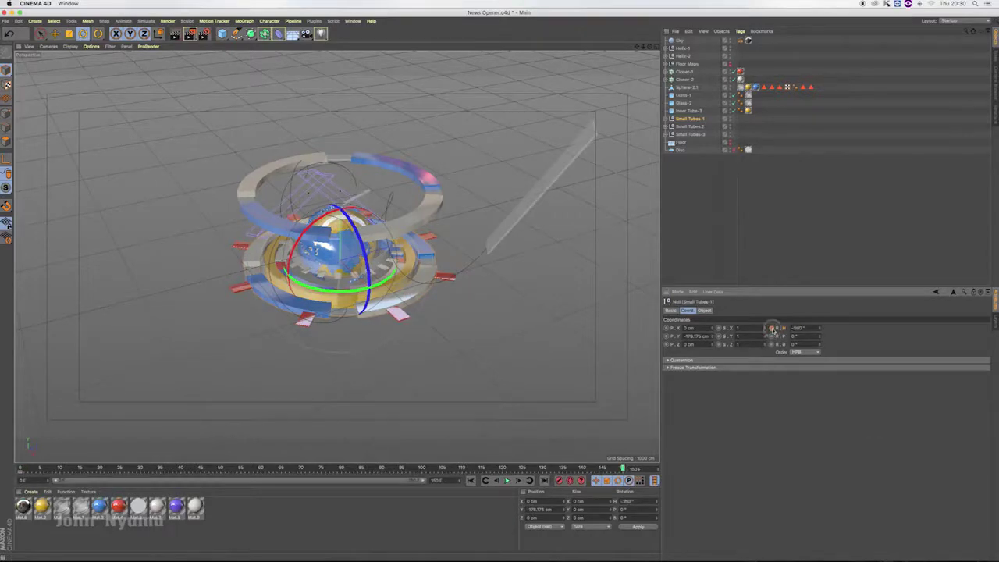
{"action": "left_click", "coordinate": [507, 481]}
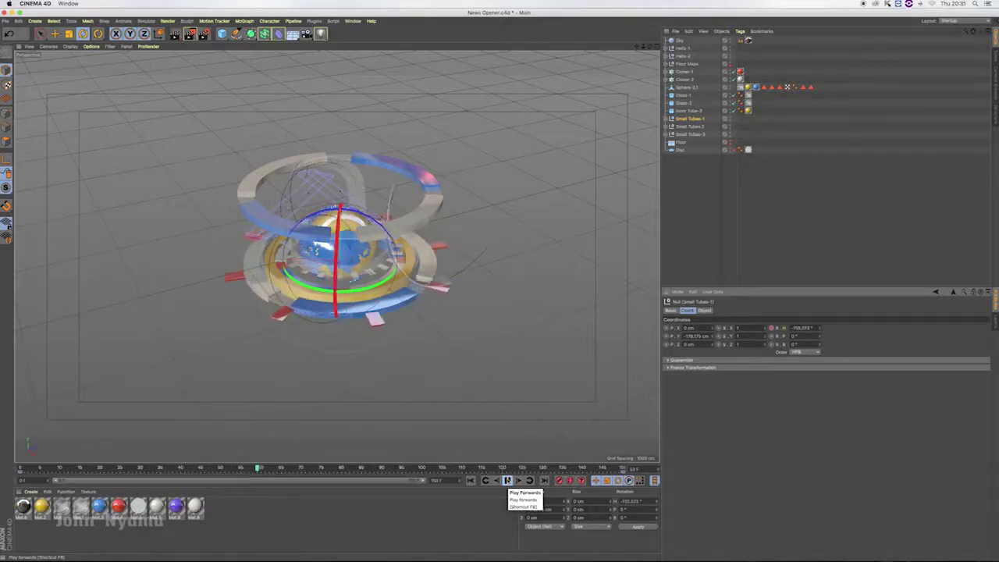
{"action": "left_click", "coordinate": [696, 127]}
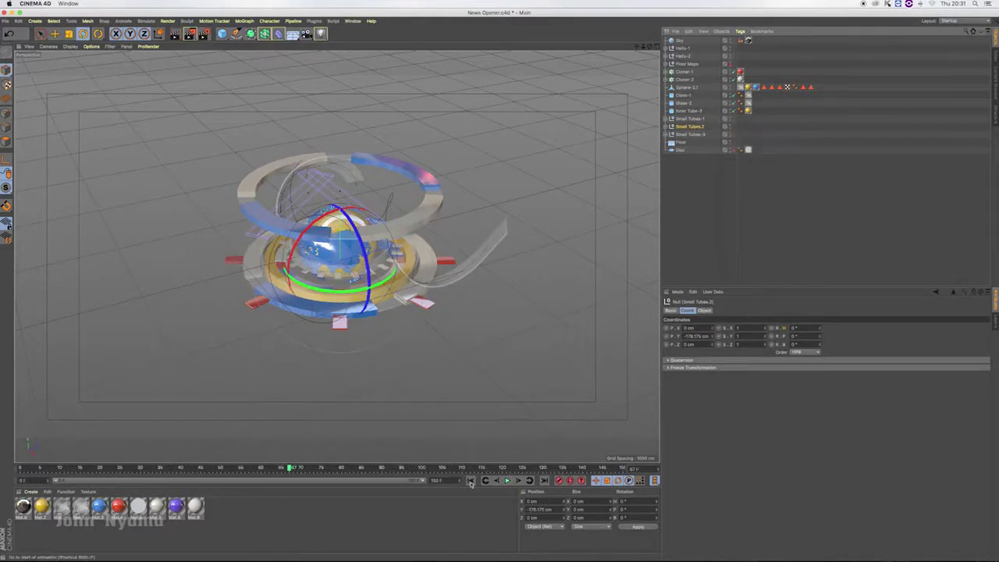
Step: Record a heading rotation key on Small Tubes-2 at frame 0 and preview playback
{"action": "key", "text": "shift+f"}
{"action": "left_click", "coordinate": [772, 328]}
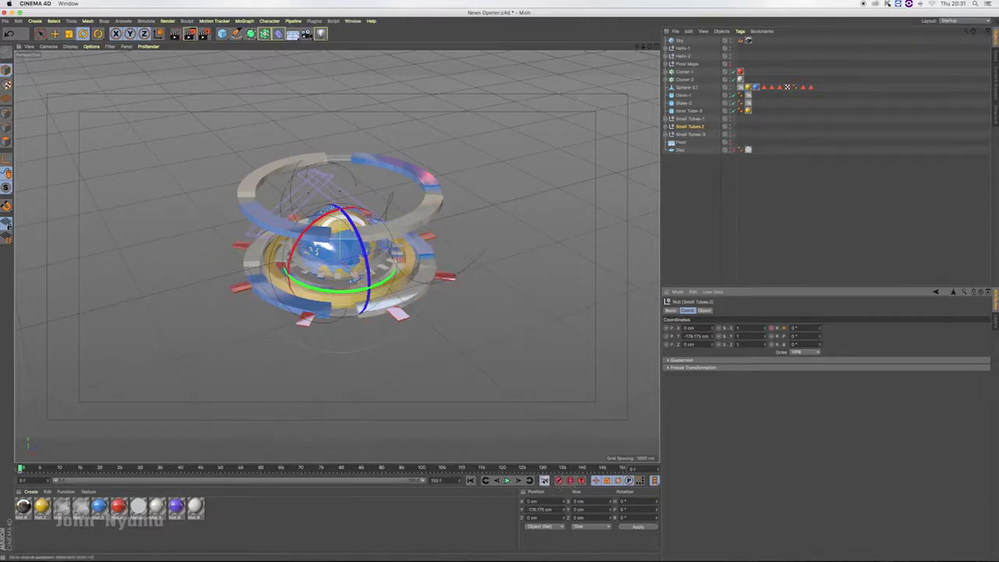
{"action": "left_click", "coordinate": [544, 480]}
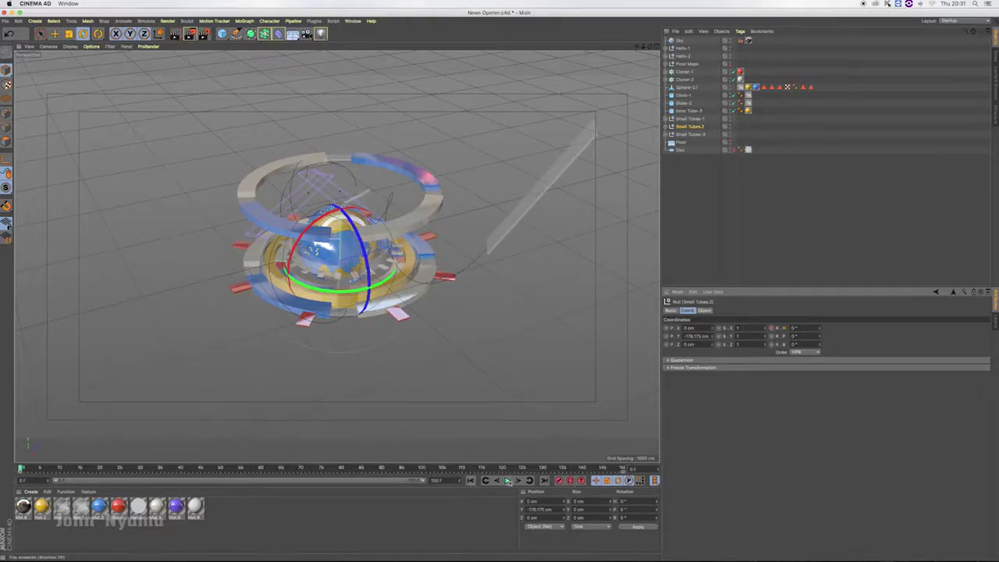
{"action": "left_click", "coordinate": [507, 480]}
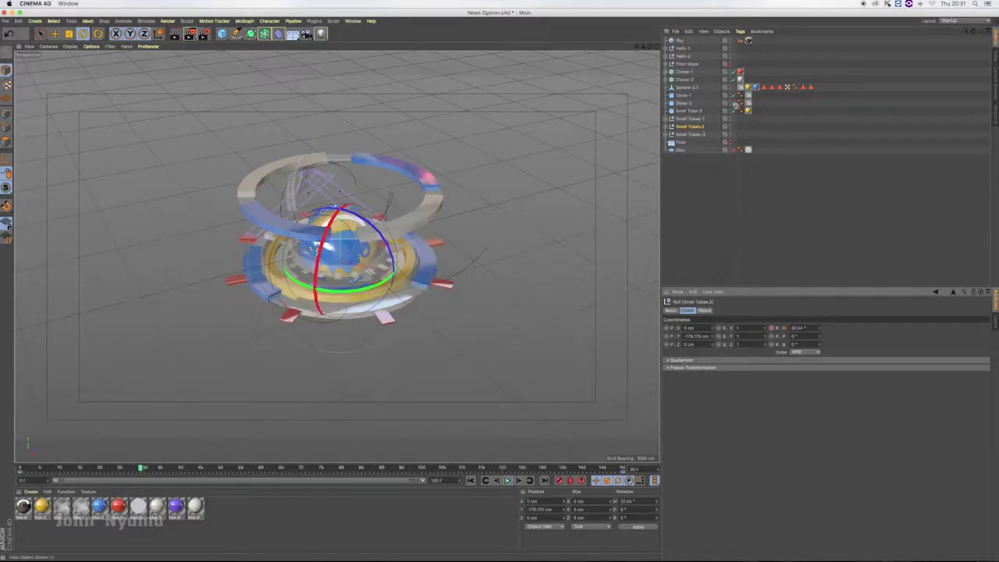
Step: Key Cloner-2's heading from frame 0 to -360° at frame 150 and check the counter-rotation
{"action": "left_click", "coordinate": [685, 80]}
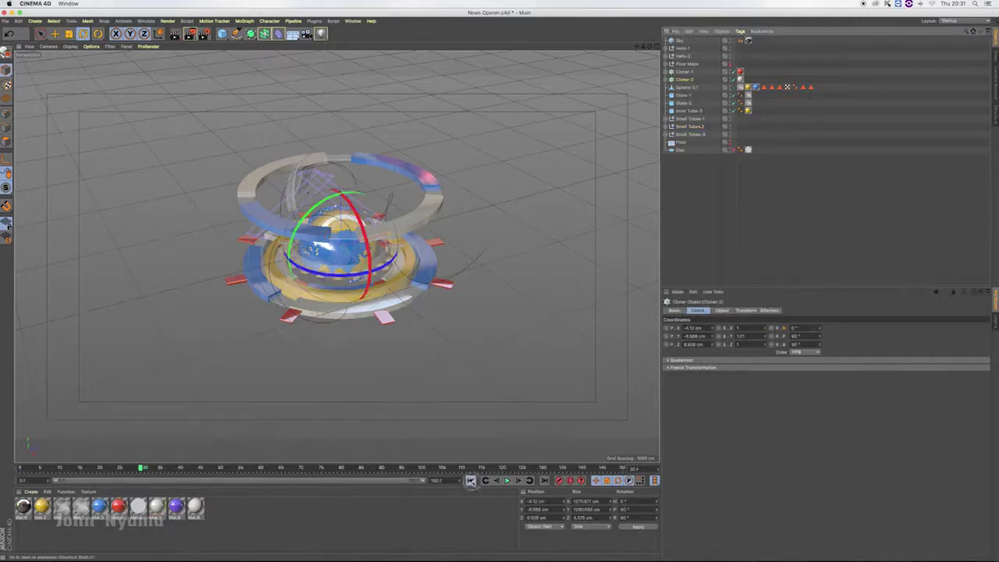
{"action": "left_click", "coordinate": [471, 481]}
{"action": "left_click", "coordinate": [771, 328]}
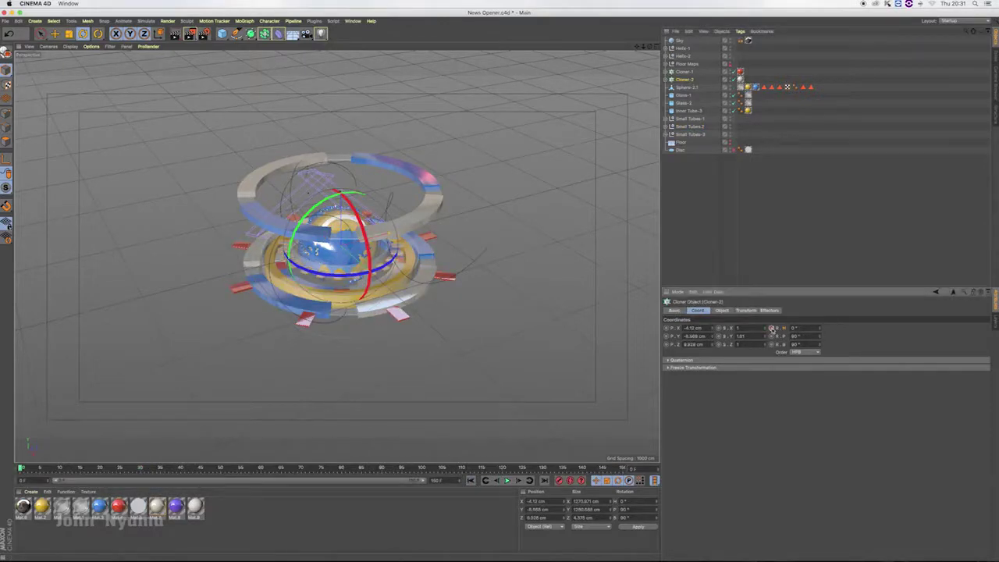
{"action": "left_click", "coordinate": [544, 481]}
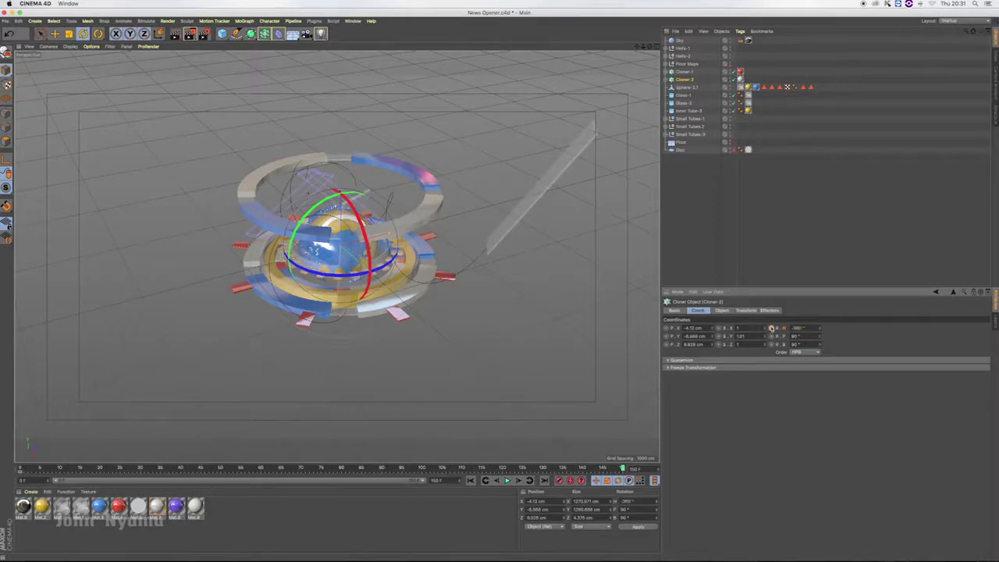
{"action": "left_click", "coordinate": [472, 481]}
{"action": "left_click", "coordinate": [507, 481]}
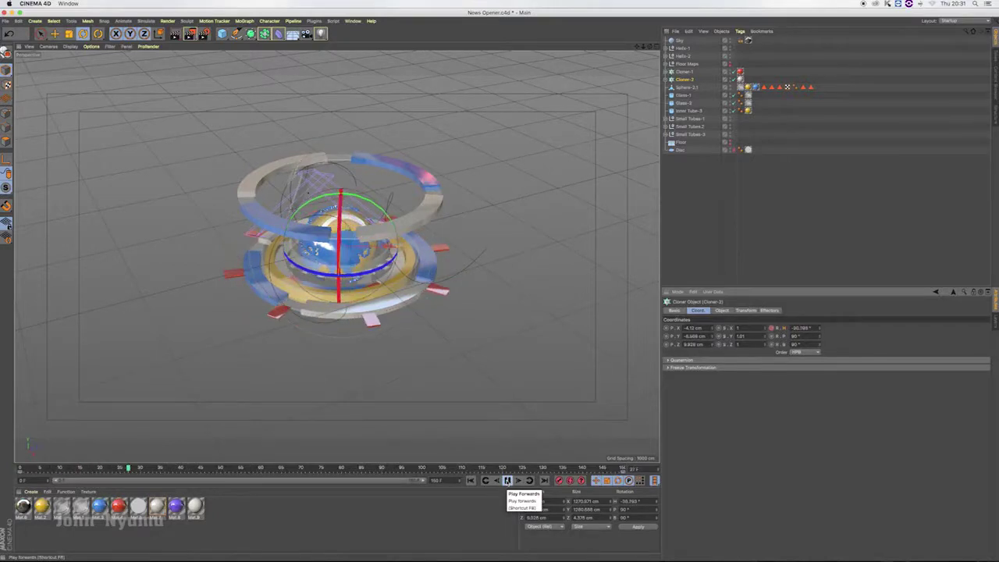
{"action": "left_click", "coordinate": [507, 481]}
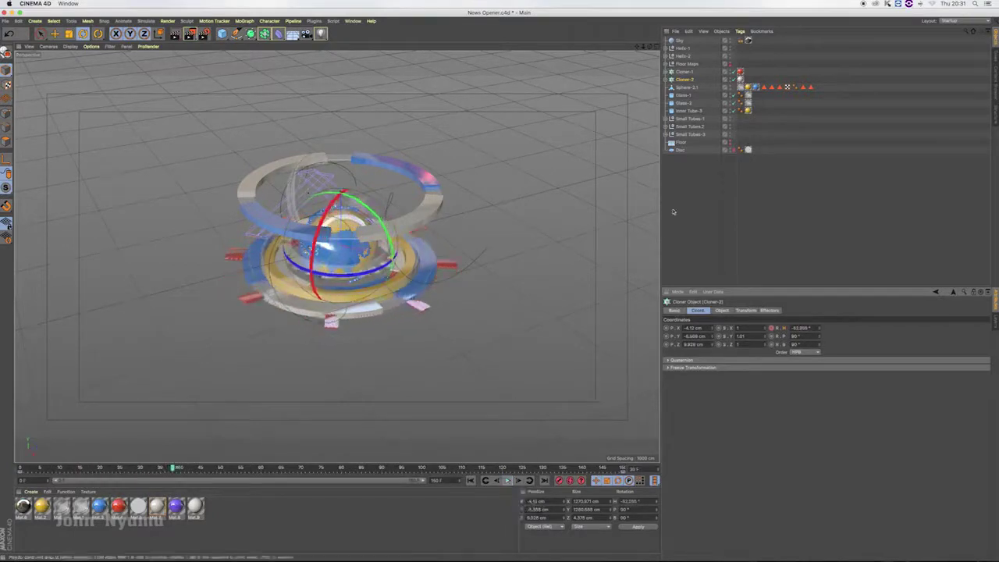
{"action": "left_click", "coordinate": [682, 135]}
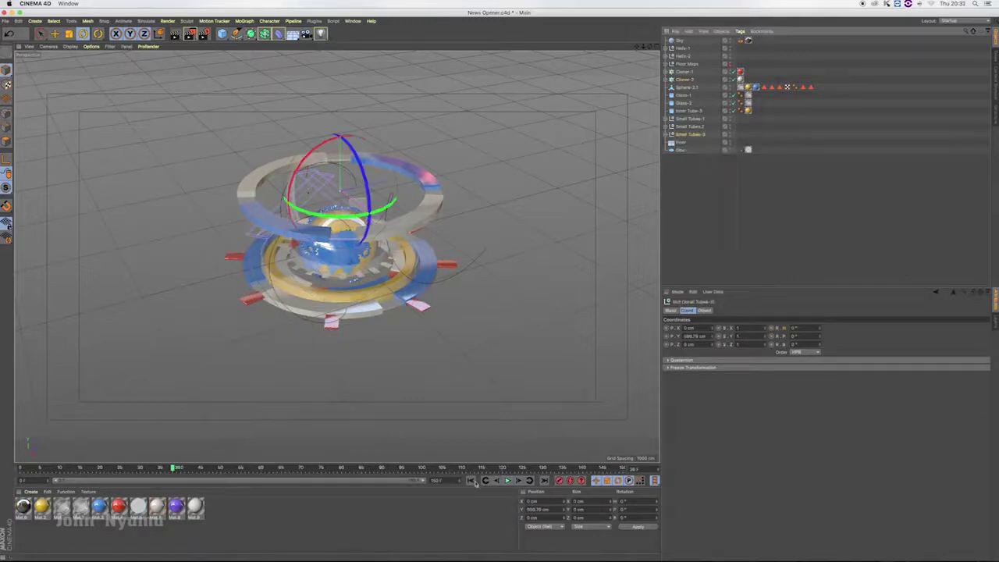
Step: Play the Small Tubes-3 animation and jump between the first and last frames
{"action": "left_click", "coordinate": [470, 481]}
{"action": "left_click", "coordinate": [507, 480]}
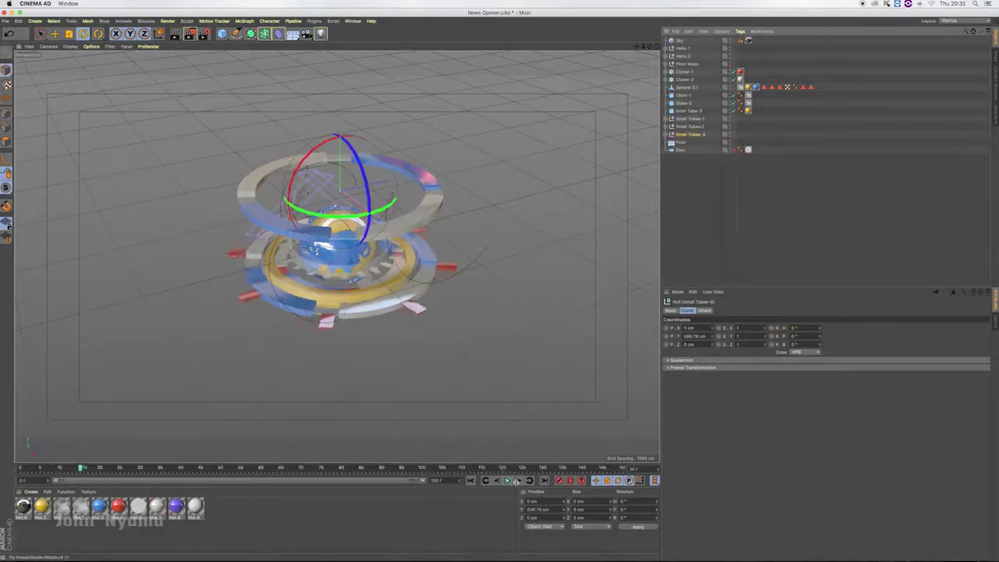
{"action": "left_click", "coordinate": [471, 481]}
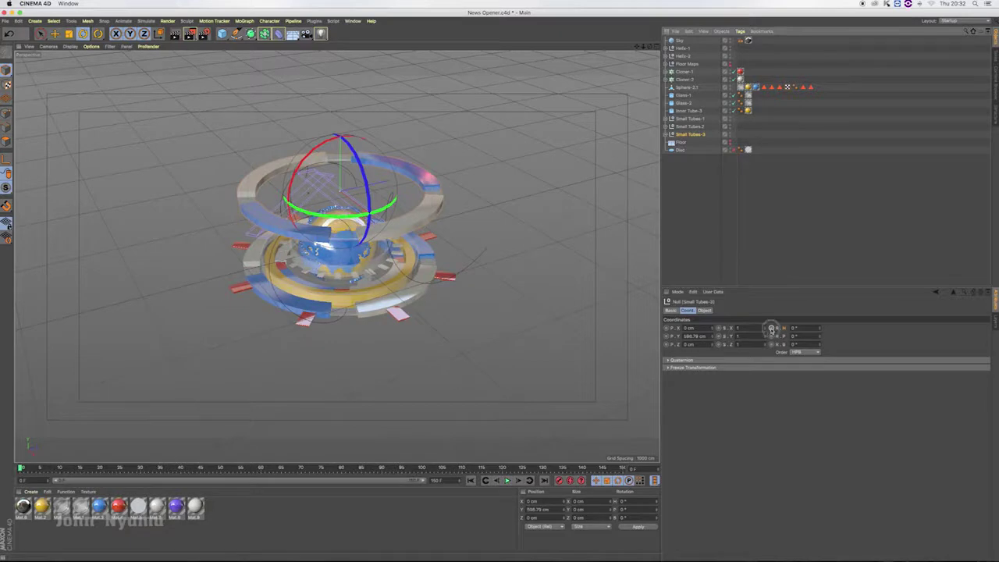
{"action": "key", "text": "shift+g"}
{"action": "type", "text": "-360"}
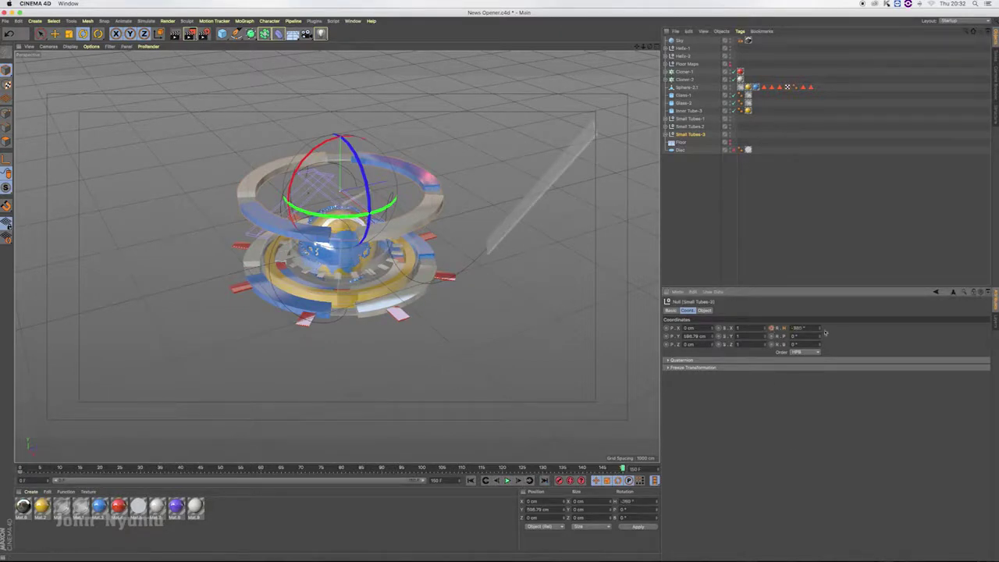
{"action": "left_click", "coordinate": [471, 481]}
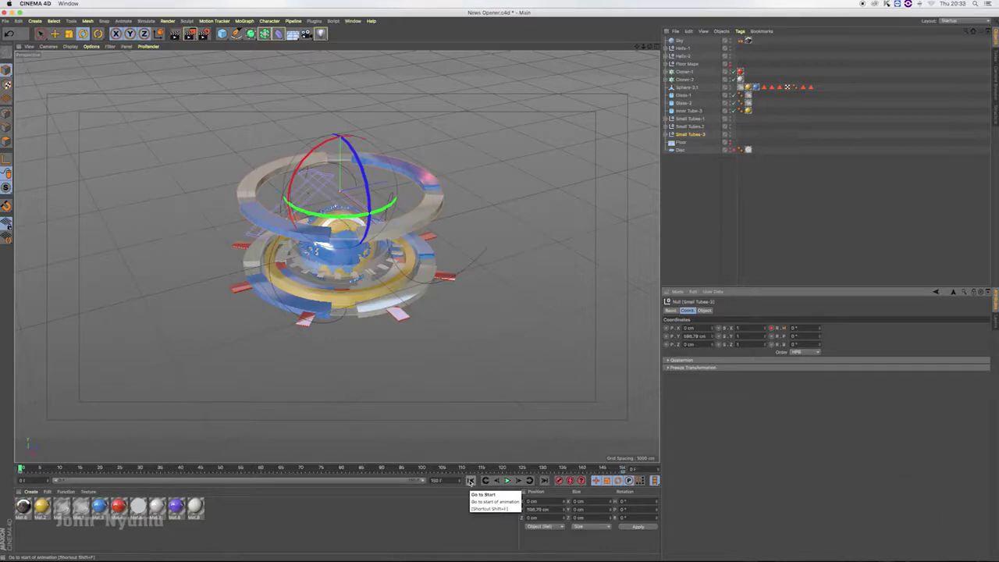
Step: Check the -360° end rotation at the last frame, play it through, then select Sphere-3.1
{"action": "left_click", "coordinate": [543, 479]}
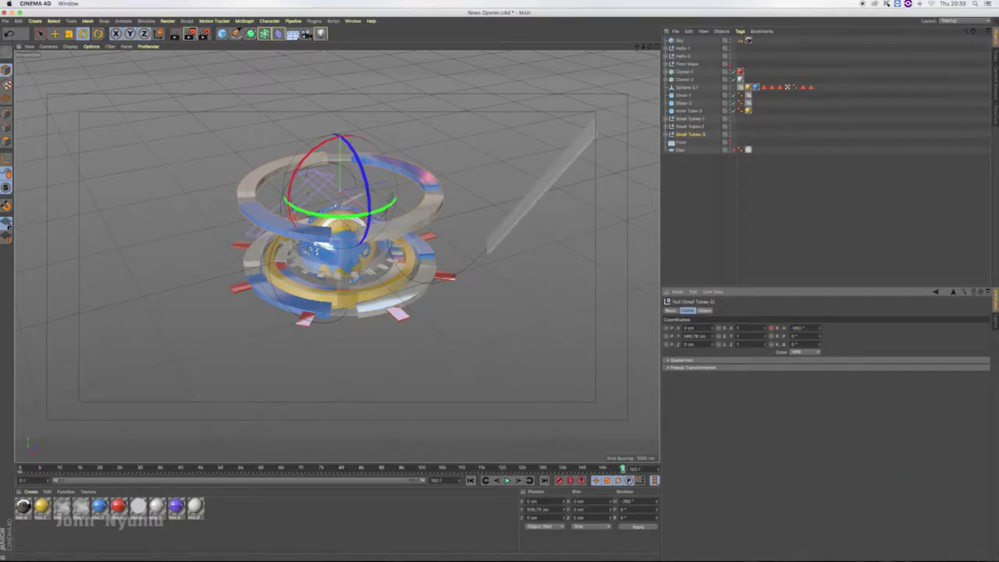
{"action": "left_click", "coordinate": [506, 480]}
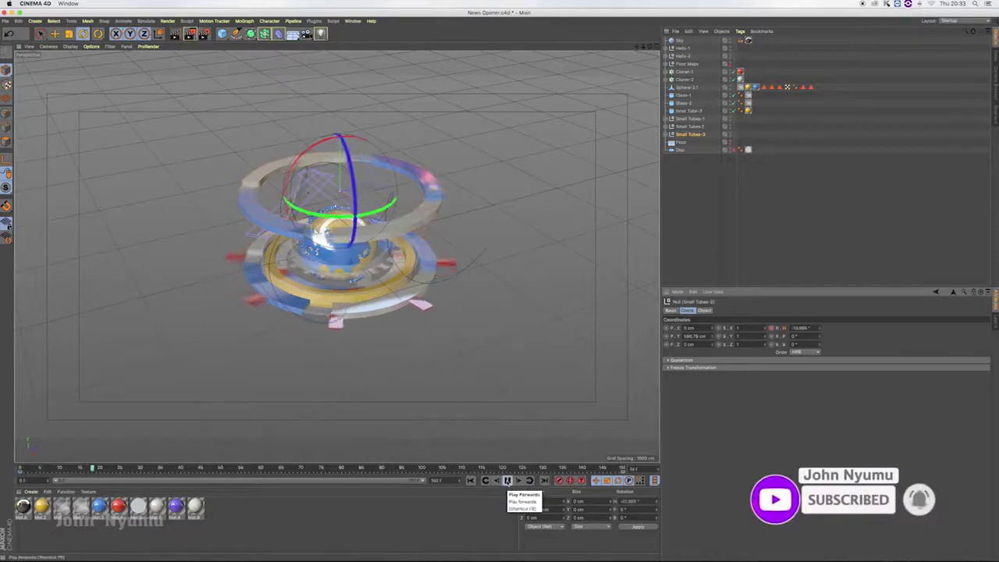
{"action": "left_click", "coordinate": [506, 480]}
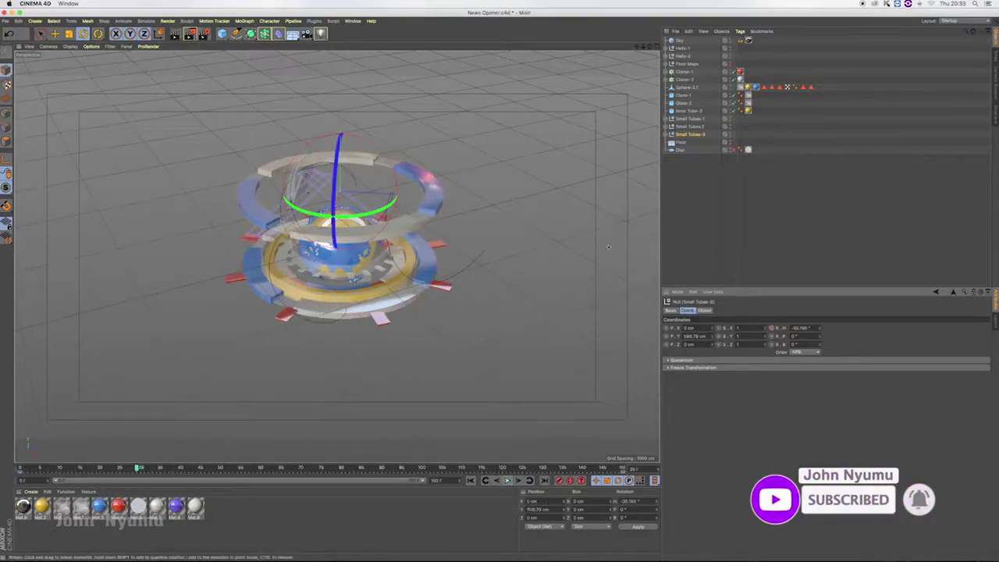
{"action": "left_click", "coordinate": [683, 87]}
{"action": "left_click", "coordinate": [469, 480]}
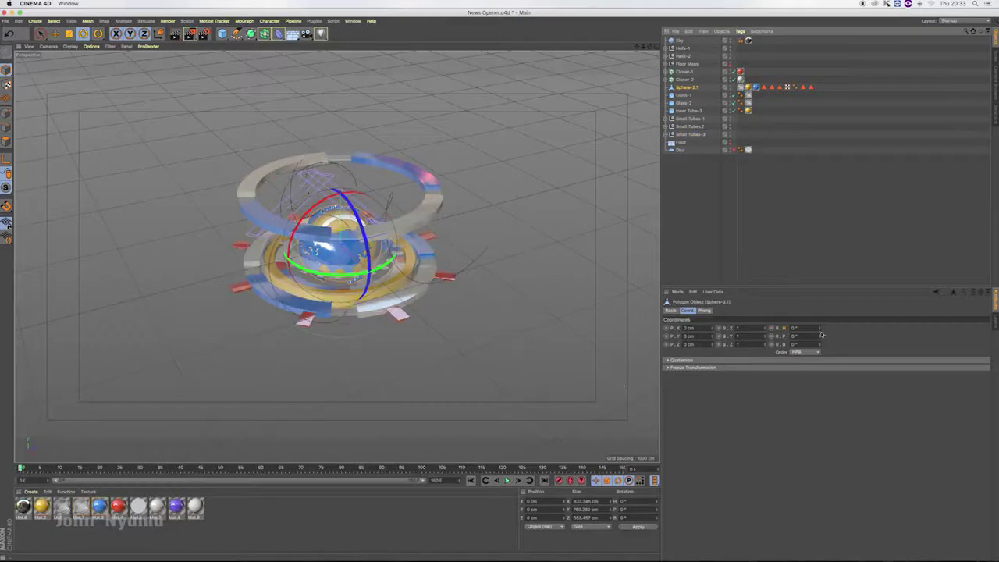
Step: Keyframe Sphere-3.1's heading from 0° to 360° over the timeline, preview the spin, and add a Light
{"action": "left_click_drag", "start_coordinate": [820, 329], "coordinate": [824, 322]}
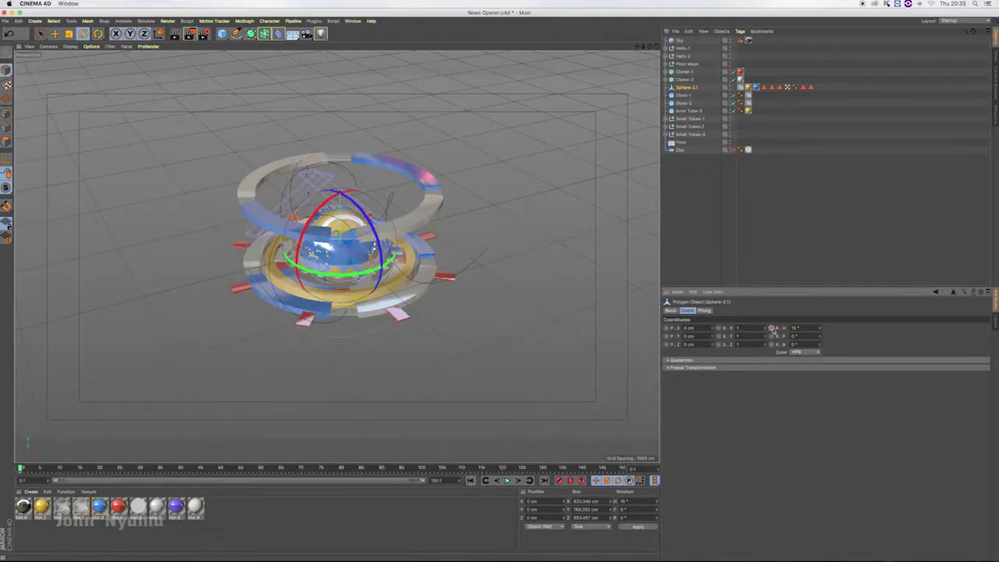
{"action": "left_click", "coordinate": [771, 329]}
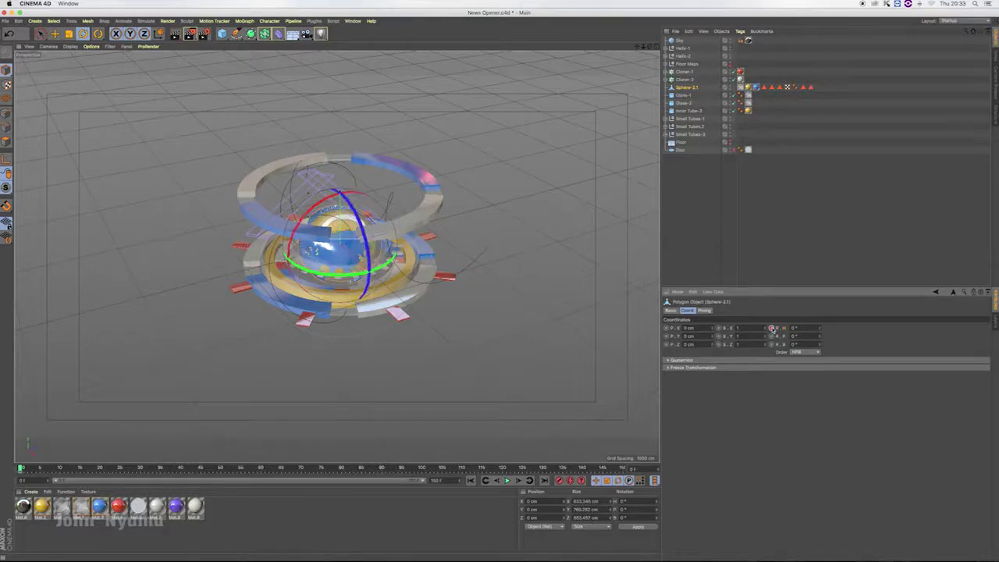
{"action": "left_click", "coordinate": [544, 480]}
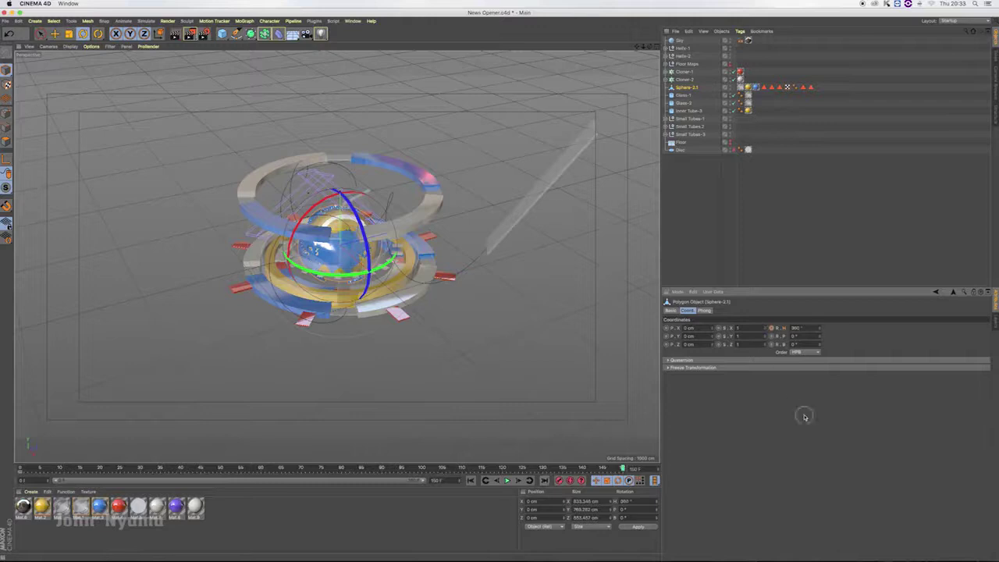
{"action": "left_click", "coordinate": [471, 480]}
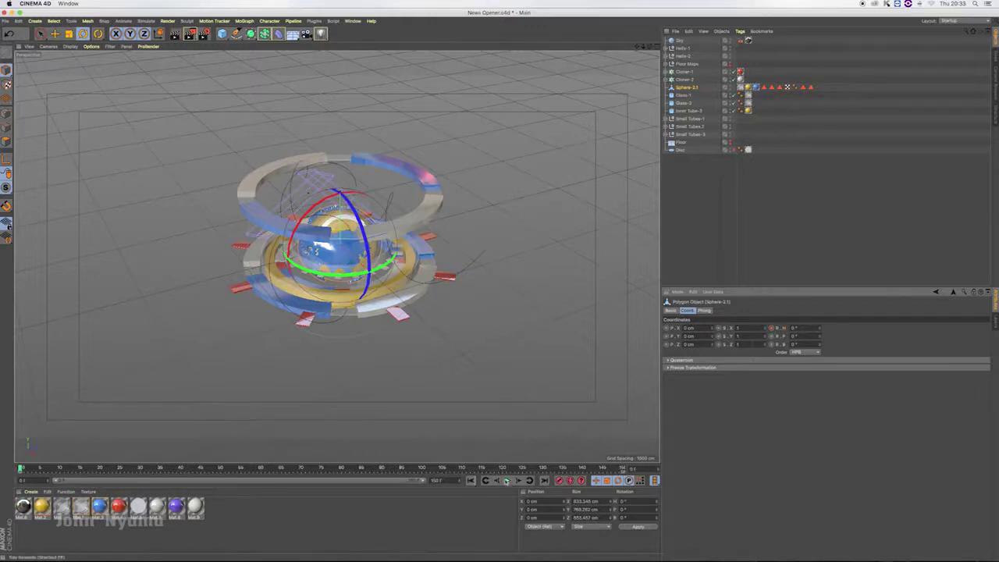
{"action": "left_click", "coordinate": [507, 479]}
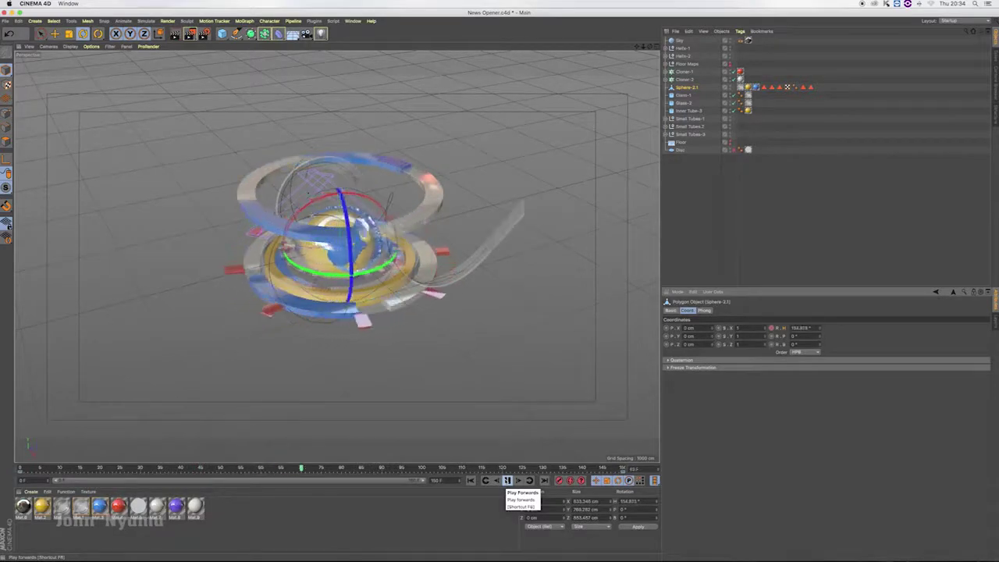
{"action": "left_click", "coordinate": [507, 480]}
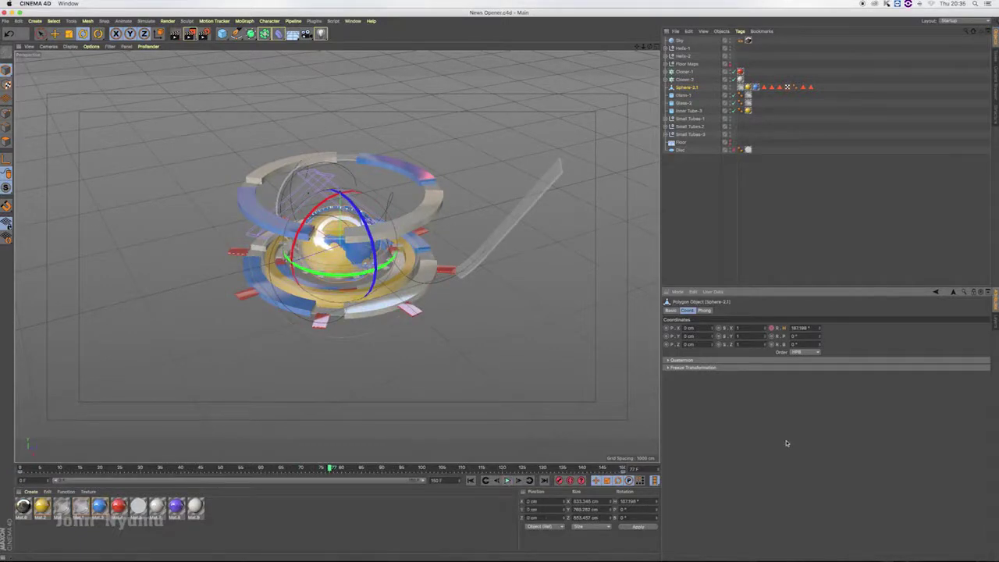
{"action": "left_click", "coordinate": [320, 33]}
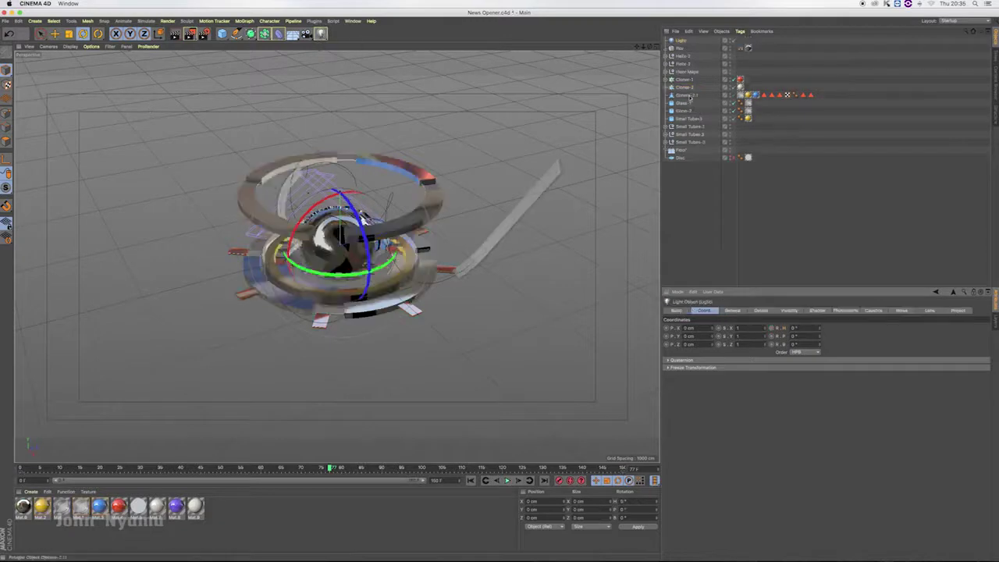
Step: Try a spot light, raise it above the globe, then switch its type to Omni
{"action": "left_click", "coordinate": [732, 310]}
{"action": "left_click", "coordinate": [712, 380]}
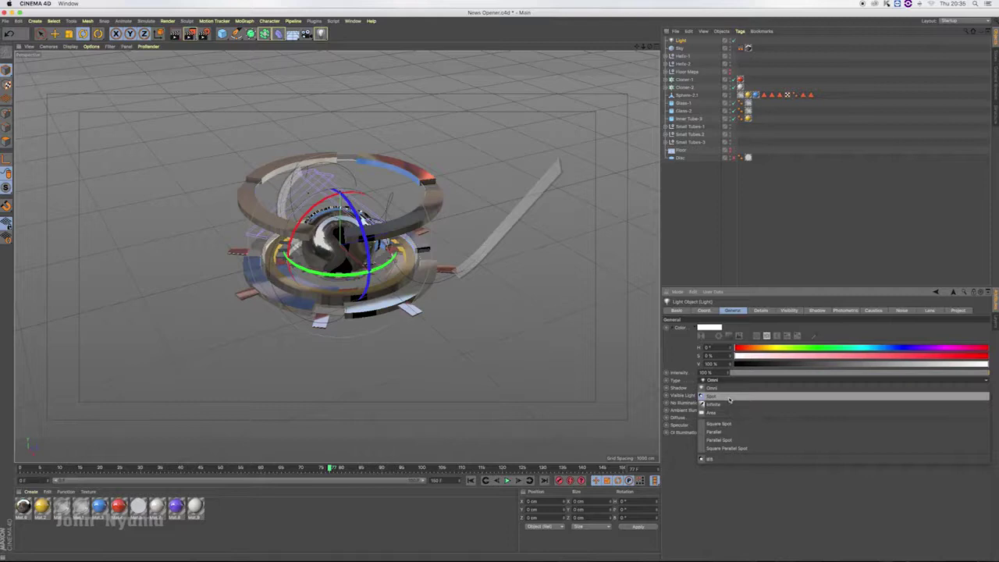
{"action": "left_click", "coordinate": [730, 398]}
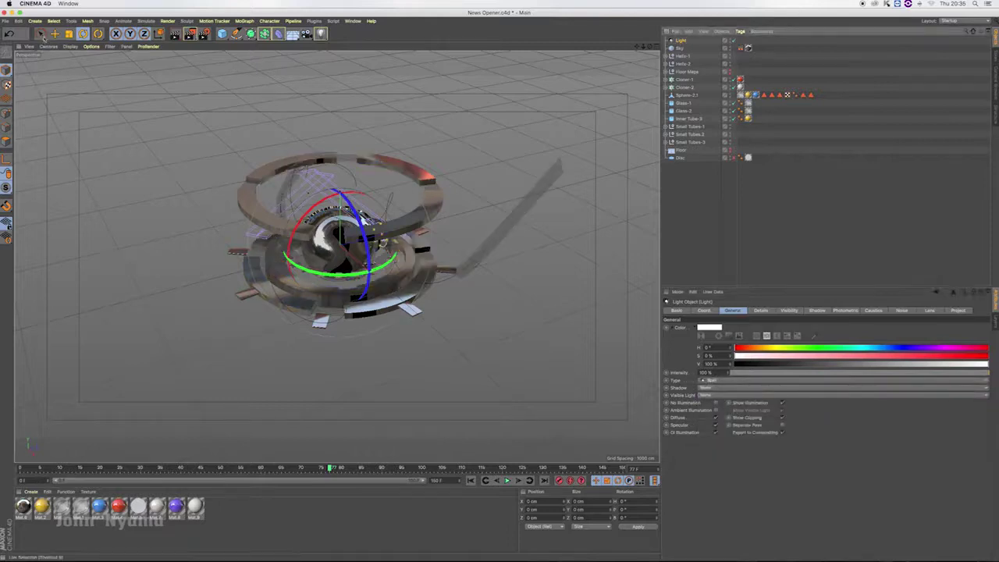
{"action": "left_click", "coordinate": [41, 34]}
{"action": "left_click_drag", "start_coordinate": [340, 160], "coordinate": [340, 78]}
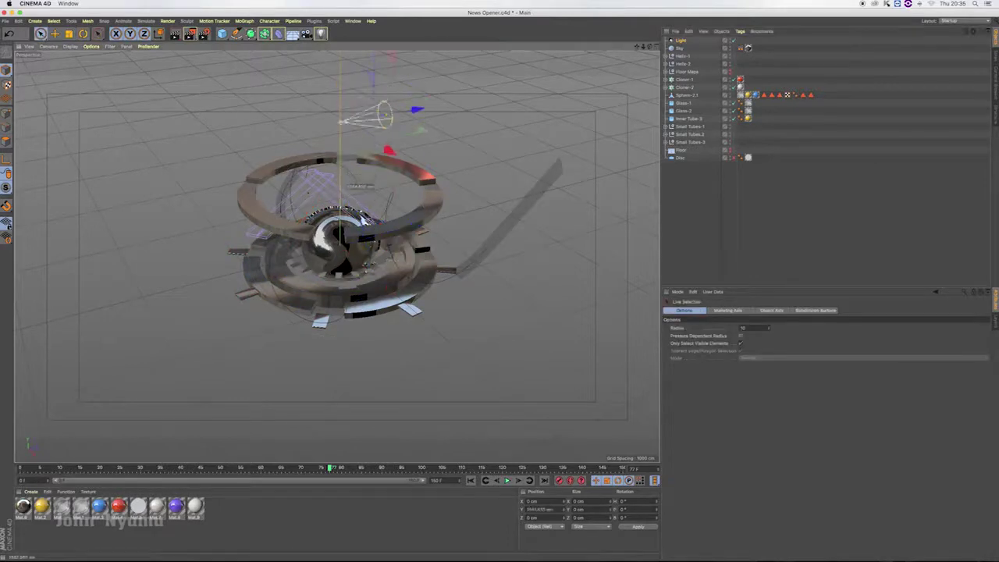
{"action": "left_click", "coordinate": [680, 40]}
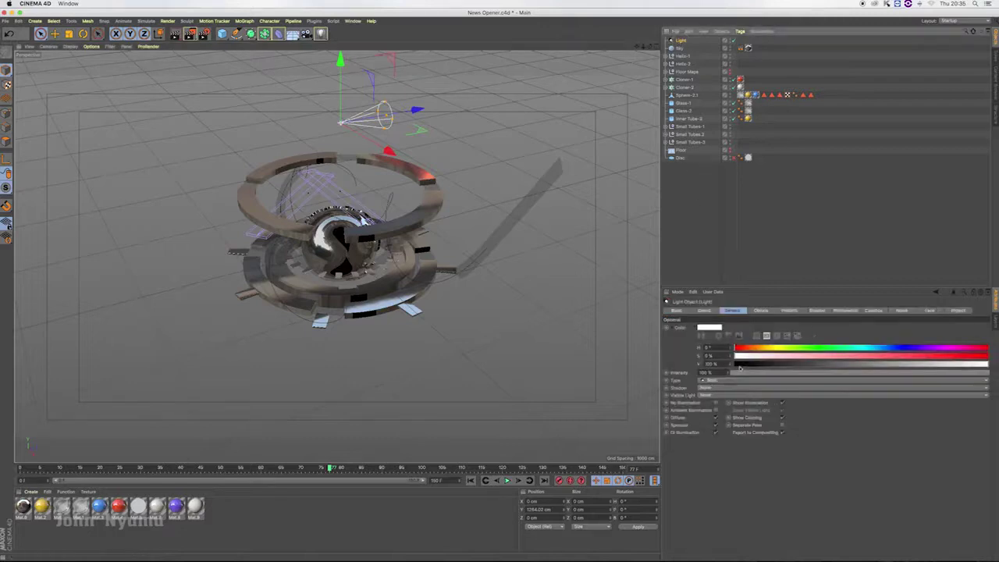
{"action": "left_click", "coordinate": [729, 379]}
{"action": "left_click", "coordinate": [719, 390]}
{"action": "scroll", "coordinate": [544, 239], "scroll_direction": "down", "scroll_amount": 3}
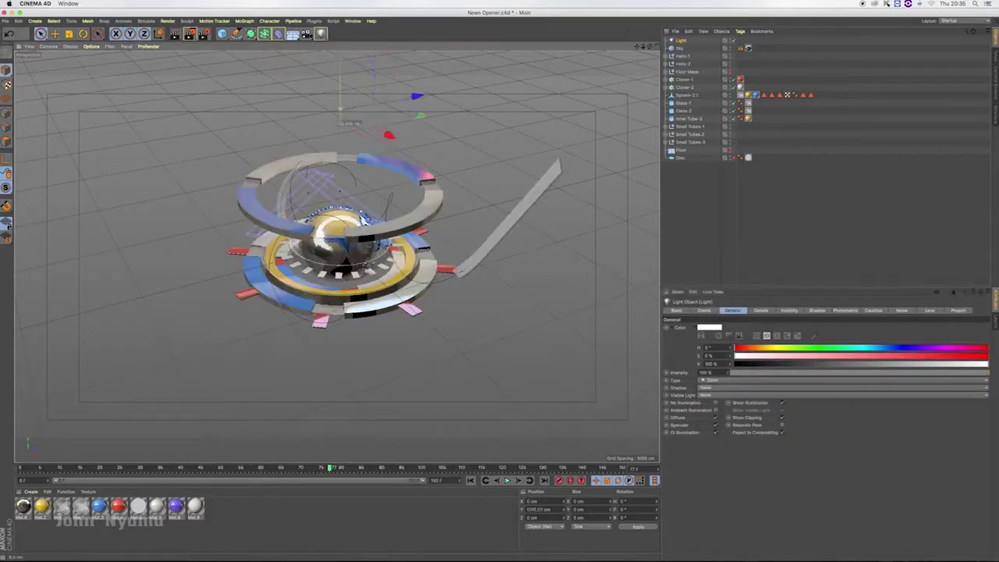
{"action": "scroll", "coordinate": [337, 242], "scroll_direction": "down", "scroll_amount": 2}
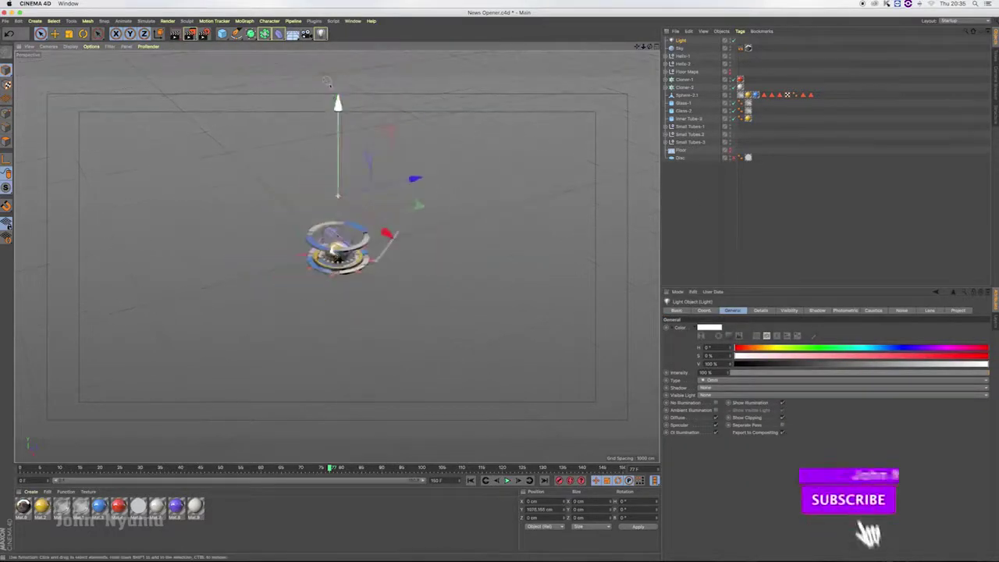
Step: Tilt the light to about -89° so it aims down at the globe, and preview the render
{"action": "left_click_drag", "start_coordinate": [338, 141], "coordinate": [348, 172]}
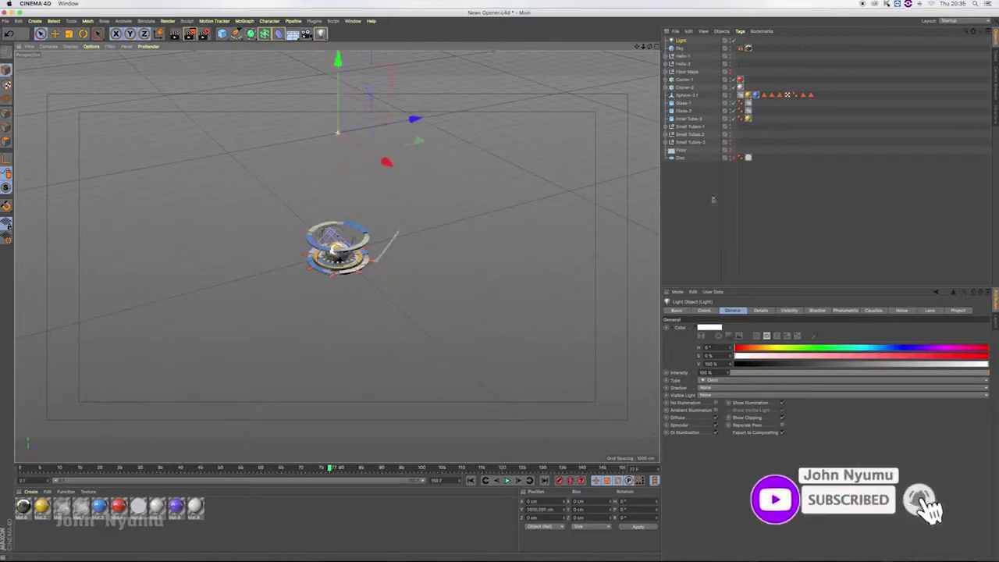
{"action": "key", "text": "ctrl+z"}
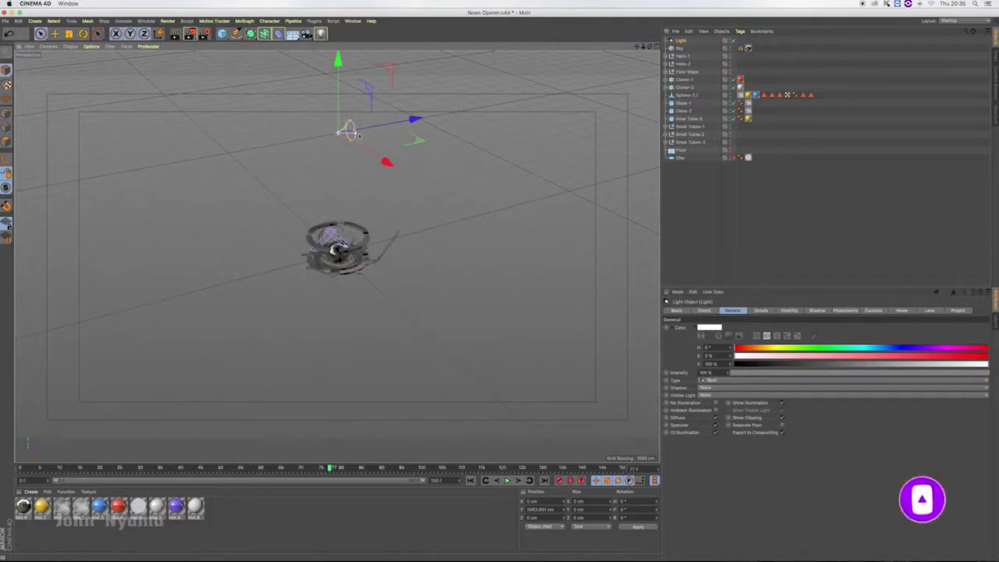
{"action": "key", "text": "ctrl+z"}
{"action": "left_click_drag", "start_coordinate": [335, 251], "coordinate": [347, 257], "text": "alt"}
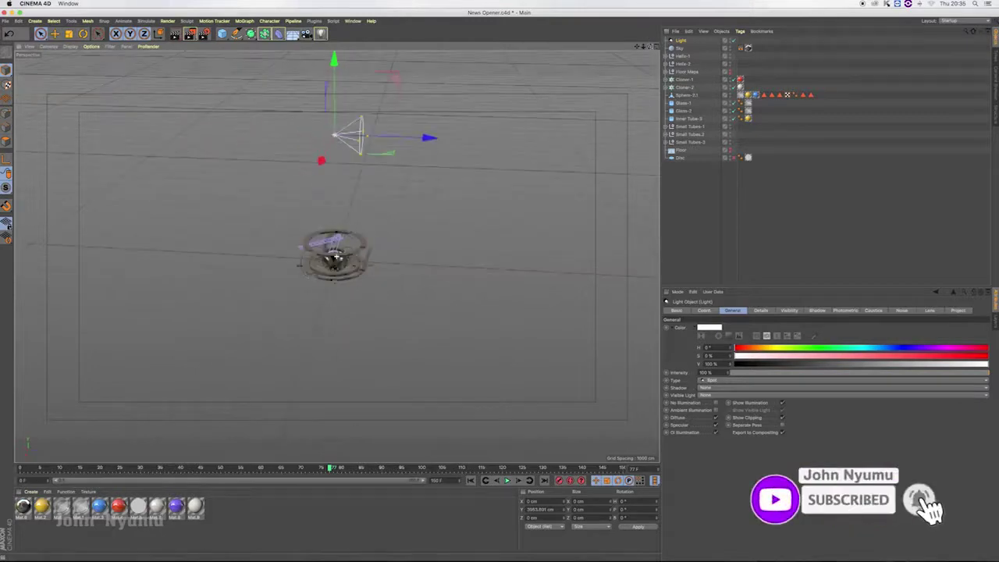
{"action": "key", "text": "r"}
{"action": "left_click_drag", "start_coordinate": [394, 141], "coordinate": [387, 130]}
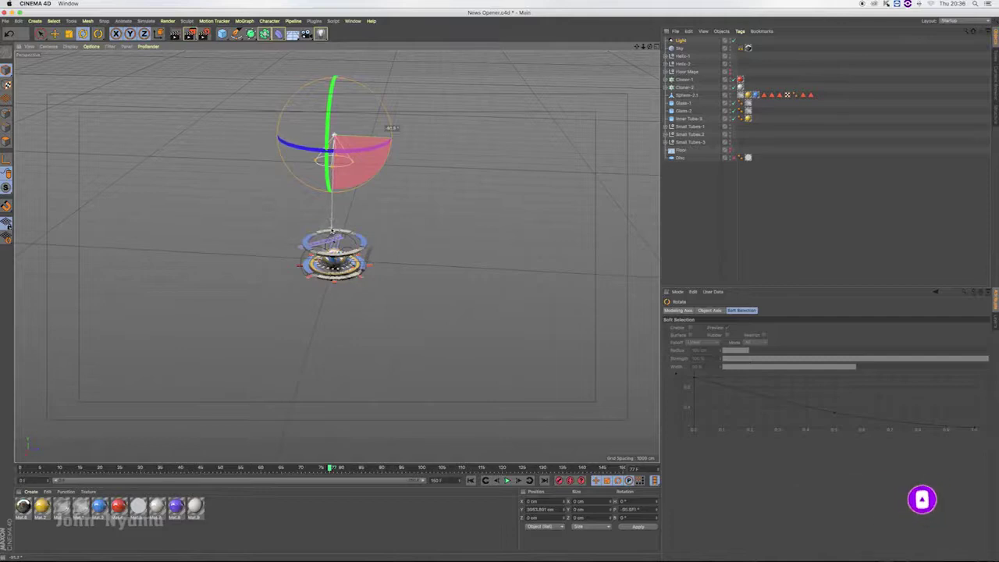
{"action": "mouse_move", "coordinate": [332, 189]}
{"action": "left_mouse_down"}
{"action": "mouse_move", "coordinate": [345, 170]}
{"action": "mouse_move", "coordinate": [337, 175]}
{"action": "left_mouse_up"}
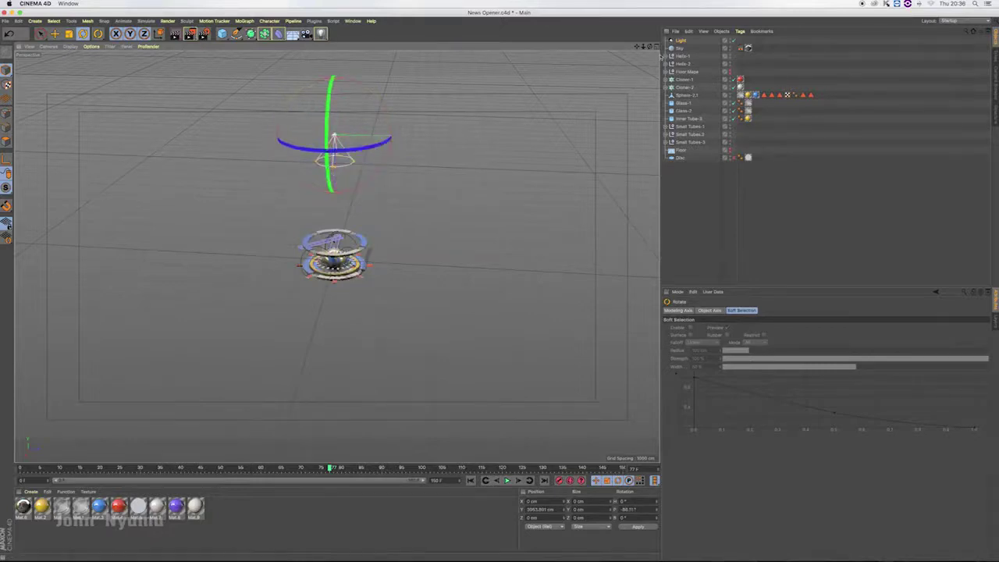
{"action": "left_click_drag", "start_coordinate": [334, 173], "coordinate": [371, 149], "text": "alt"}
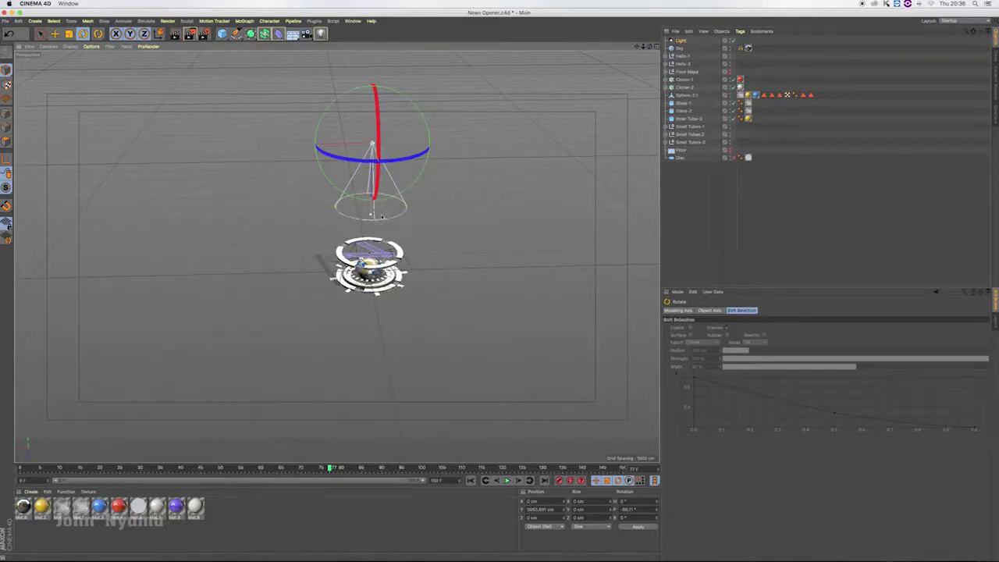
{"action": "left_click_drag", "start_coordinate": [650, 47], "coordinate": [650, 47]}
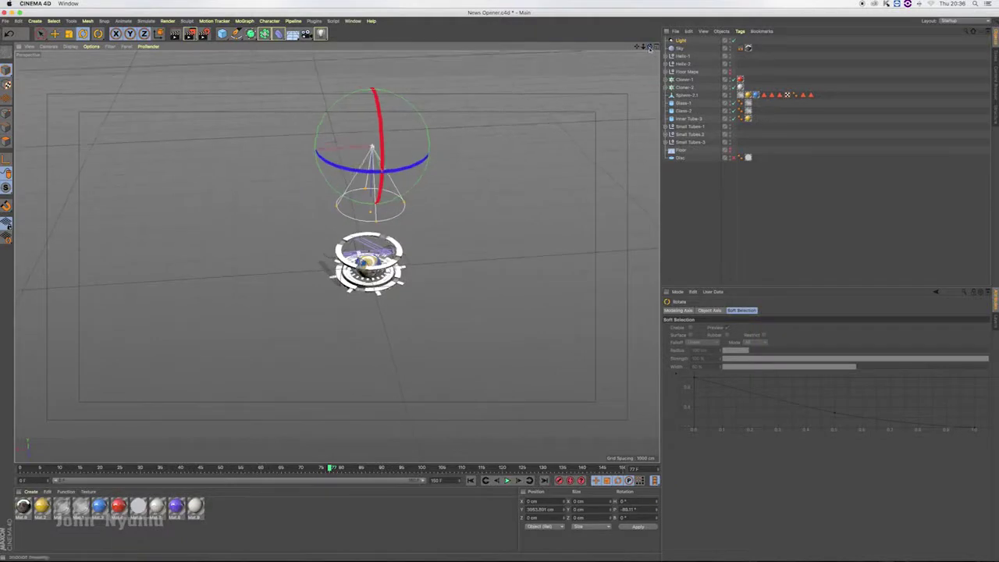
{"action": "key", "text": "ctrl+r"}
Step: Make the light Omni with Shadow Maps (Soft) shadows and adjust the shadow density
{"action": "left_click", "coordinate": [680, 40]}
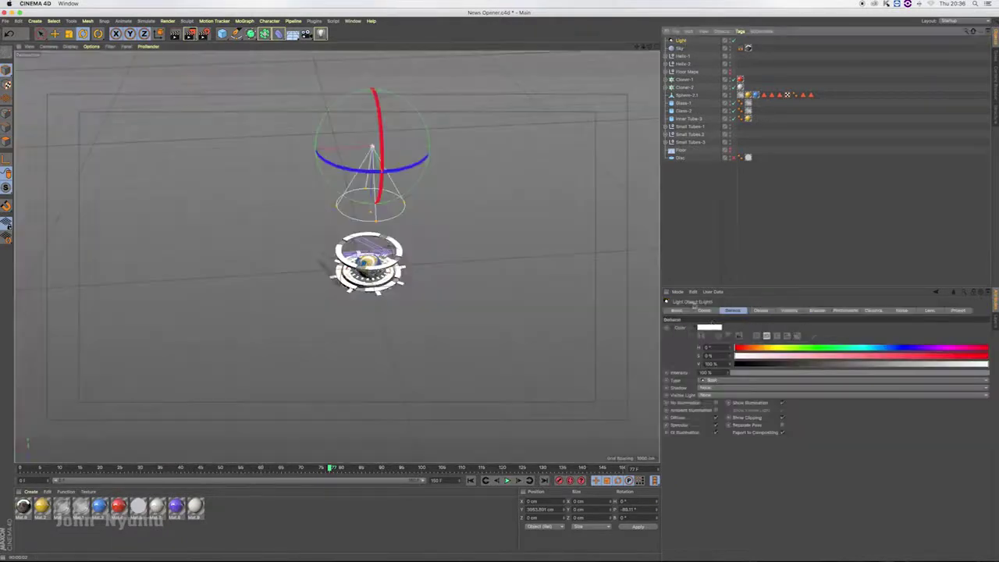
{"action": "left_click", "coordinate": [710, 380]}
{"action": "left_click", "coordinate": [722, 392]}
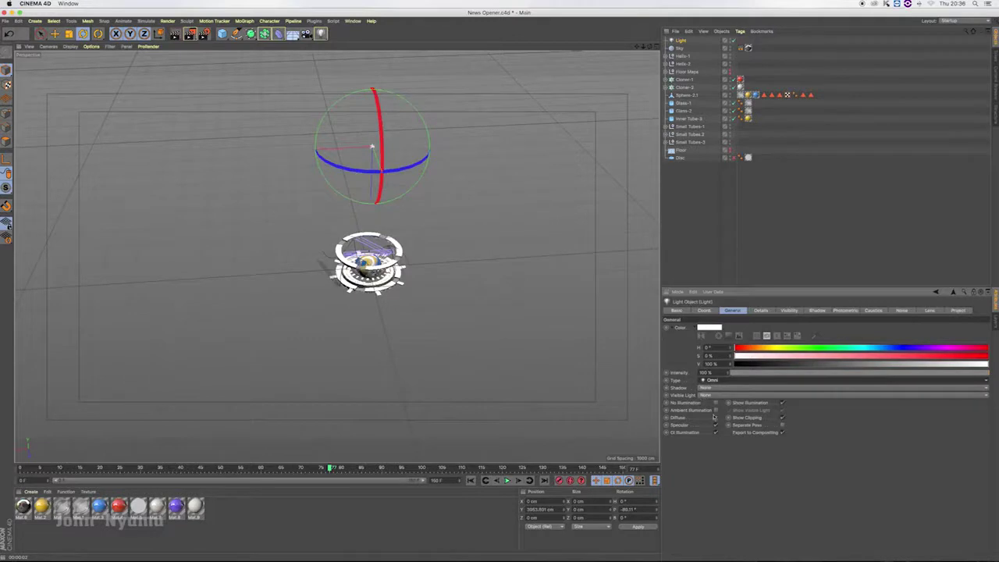
{"action": "left_click", "coordinate": [815, 310]}
{"action": "left_click", "coordinate": [722, 327]}
{"action": "left_click", "coordinate": [734, 344]}
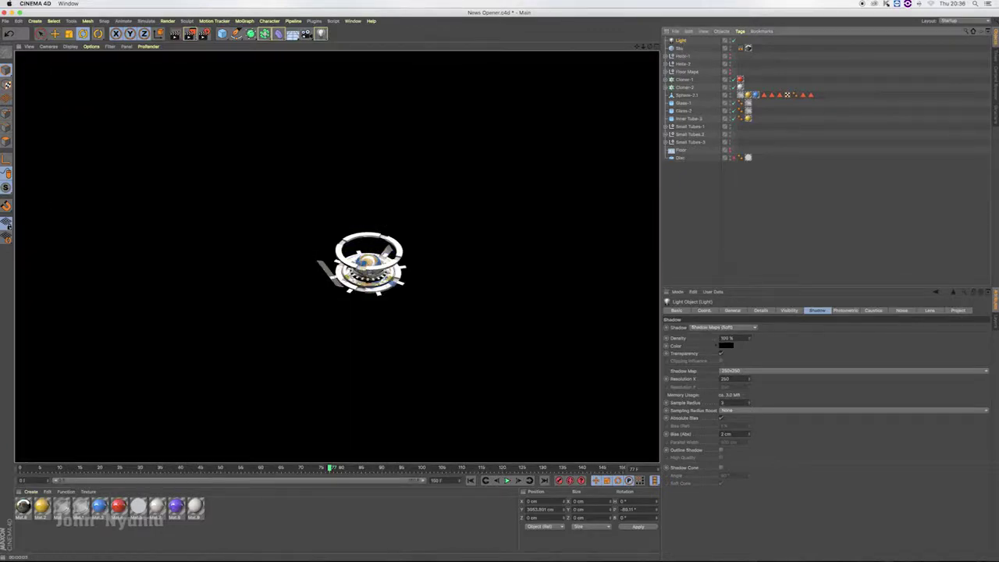
{"action": "left_click_drag", "start_coordinate": [750, 340], "coordinate": [750, 344]}
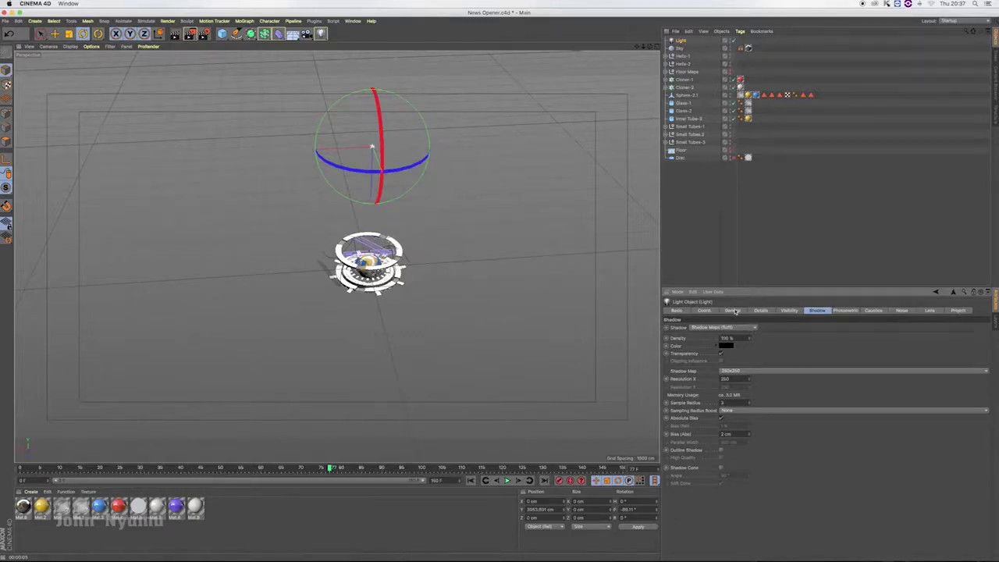
{"action": "left_click", "coordinate": [733, 310]}
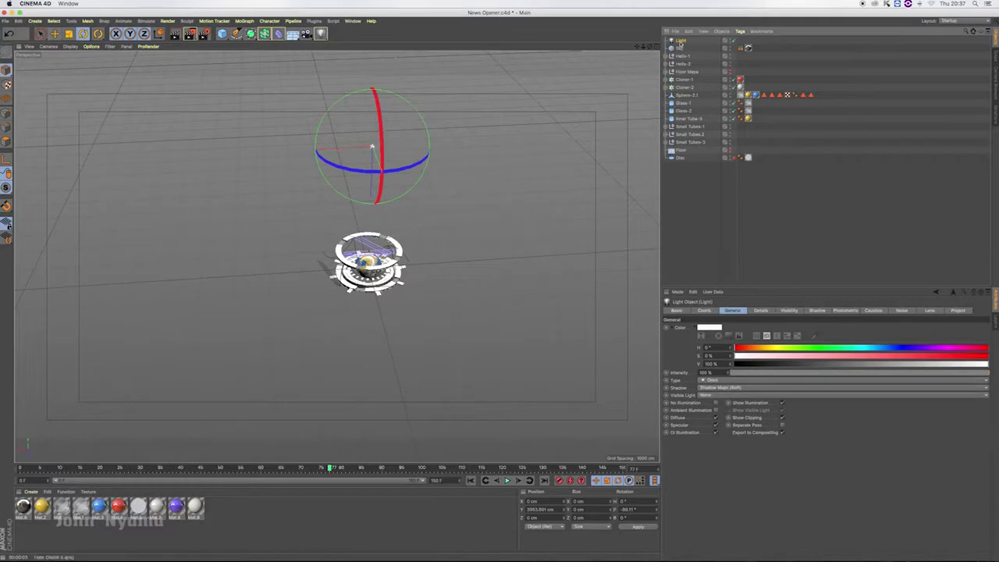
Step: Raise the light higher above the globe and render the viewport to preview the lighting
{"action": "key", "text": "Delete"}
{"action": "key", "text": "ctrl+z"}
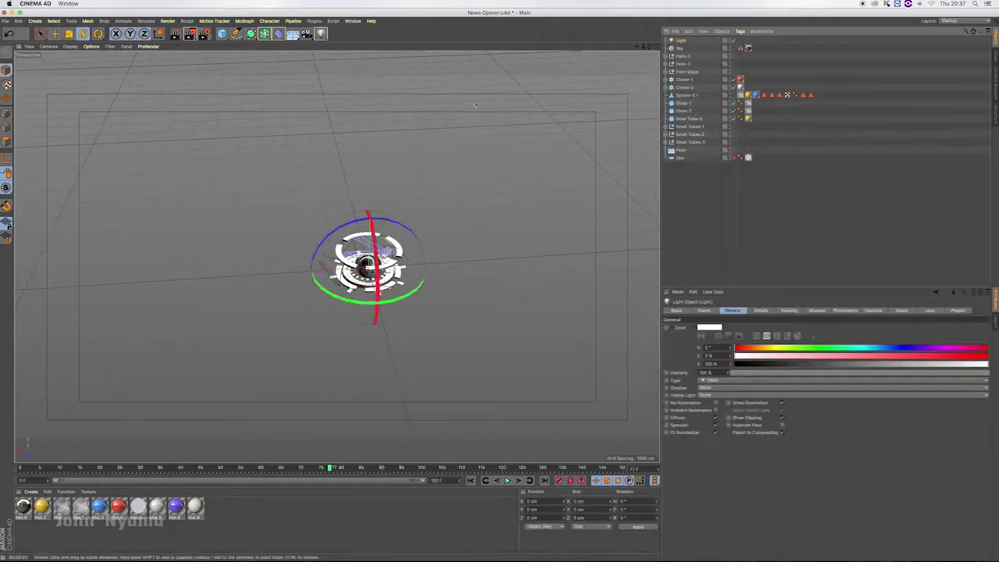
{"action": "key", "text": "space"}
{"action": "left_click_drag", "start_coordinate": [372, 170], "coordinate": [373, 75]}
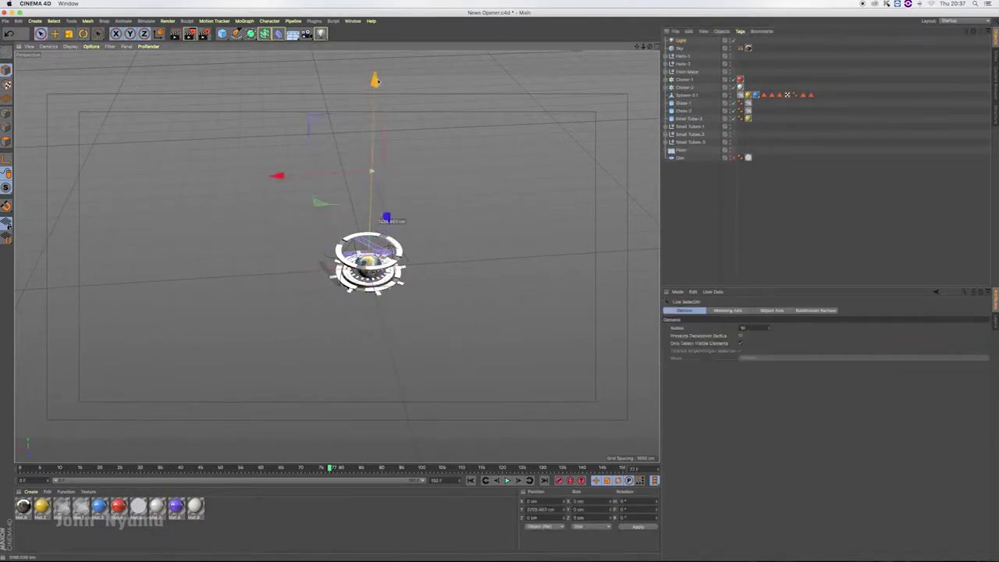
{"action": "key", "text": "ctrl+r"}
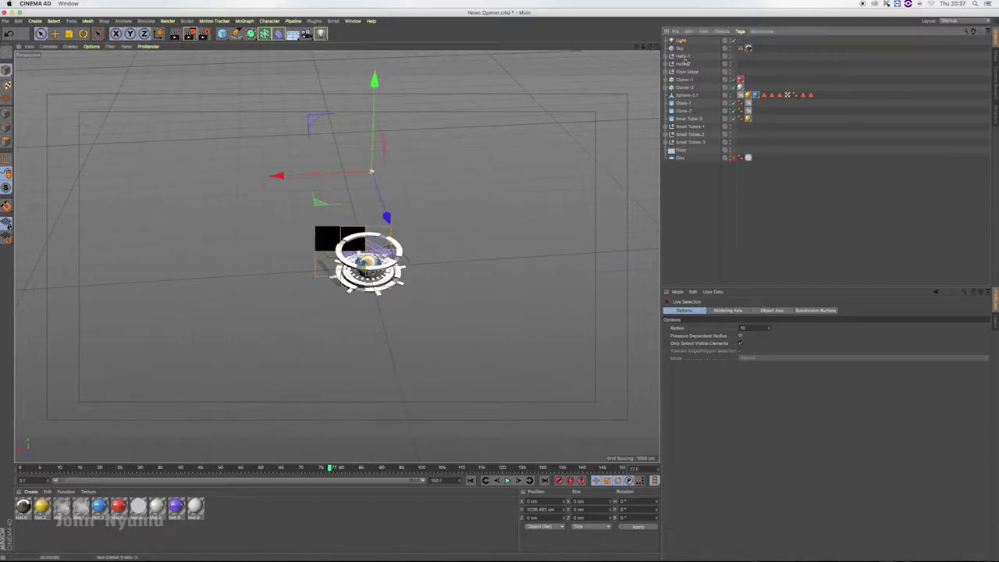
{"action": "scroll", "coordinate": [328, 249], "scroll_direction": "up", "scroll_amount": 5}
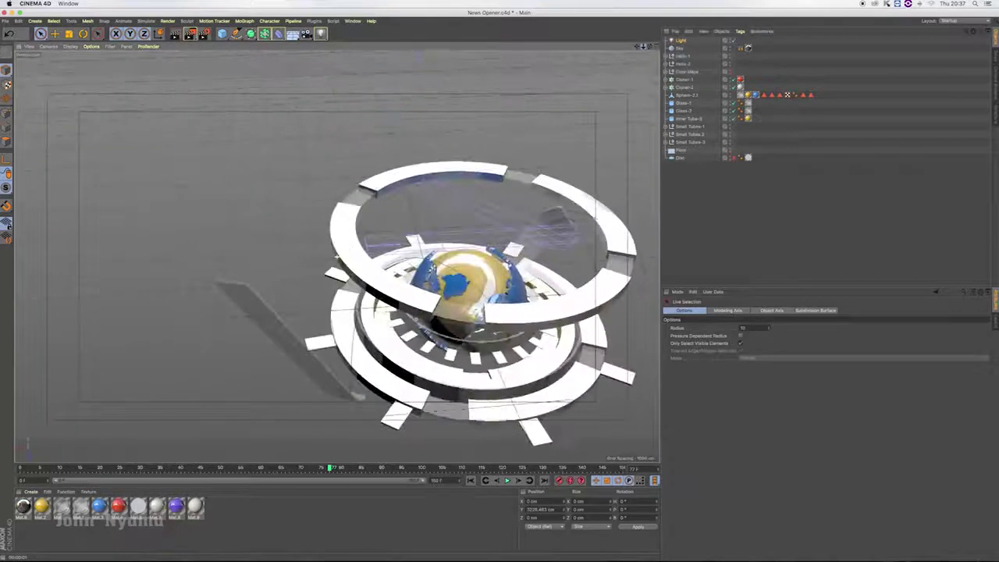
{"action": "key", "text": "ctrl+r"}
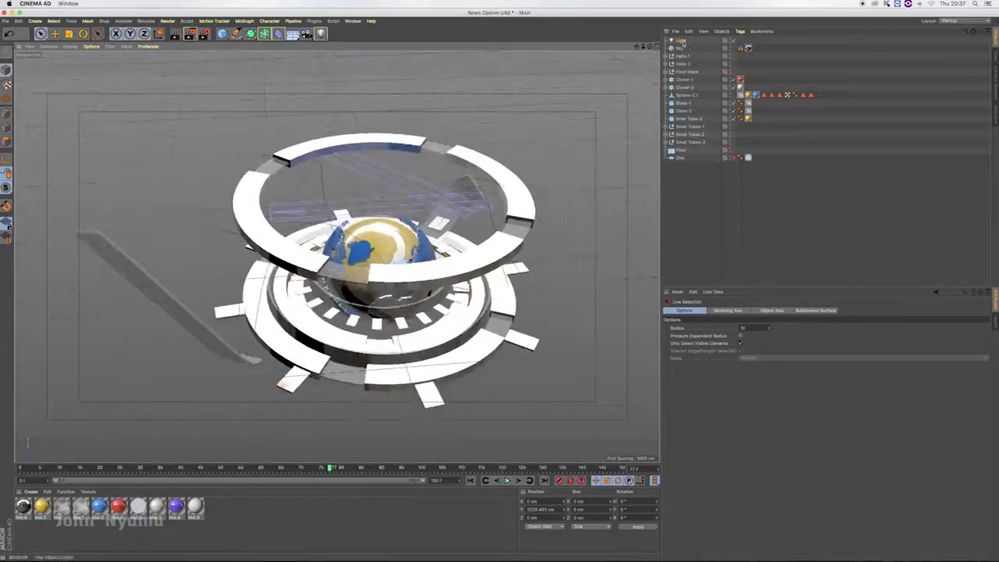
Step: Test Spot versus Omni and toggle Diffuse and Ambient Illumination, leaving the light Omni
{"action": "left_click", "coordinate": [680, 40]}
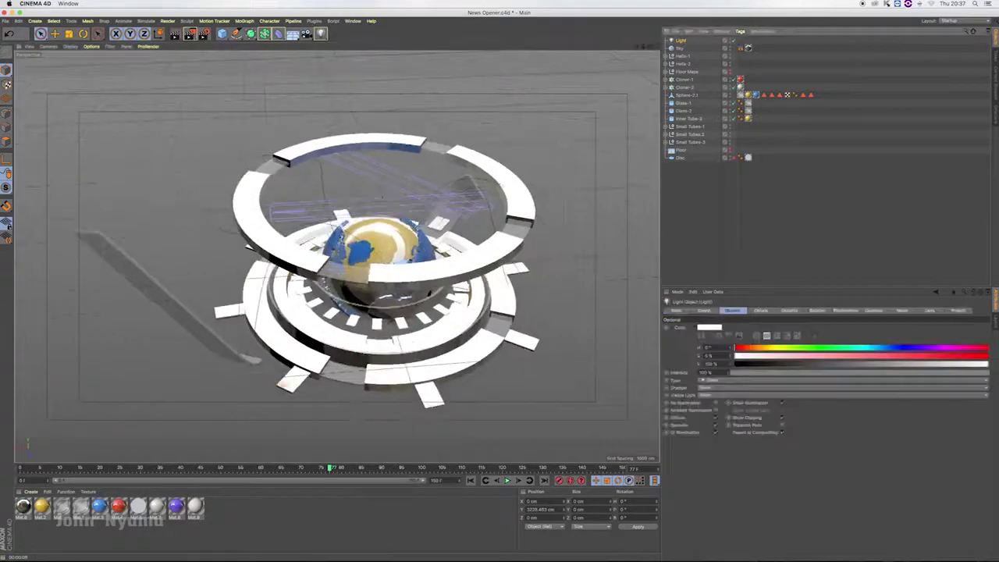
{"action": "left_click", "coordinate": [716, 380]}
{"action": "left_click", "coordinate": [716, 396]}
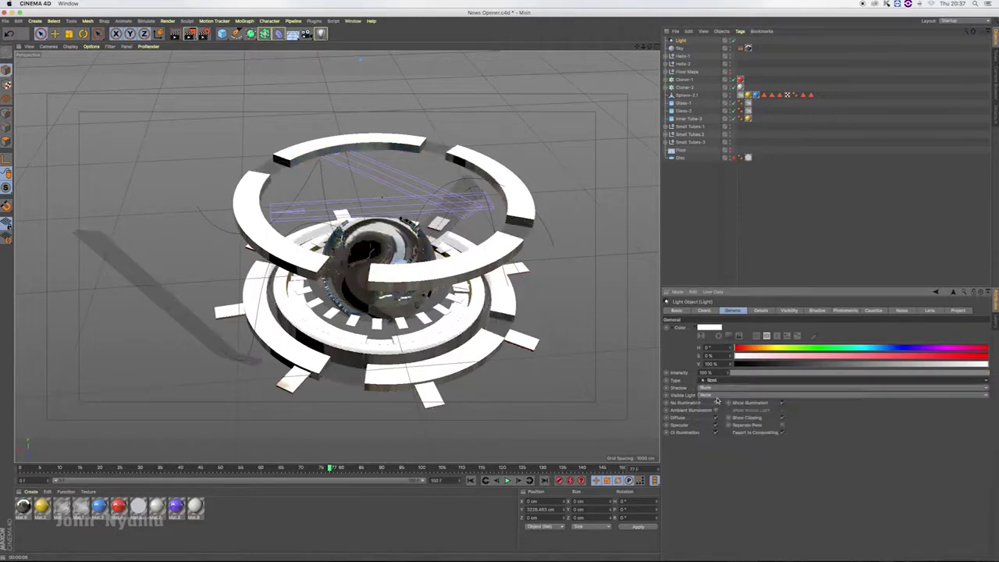
{"action": "left_click", "coordinate": [718, 381]}
{"action": "left_click", "coordinate": [722, 399]}
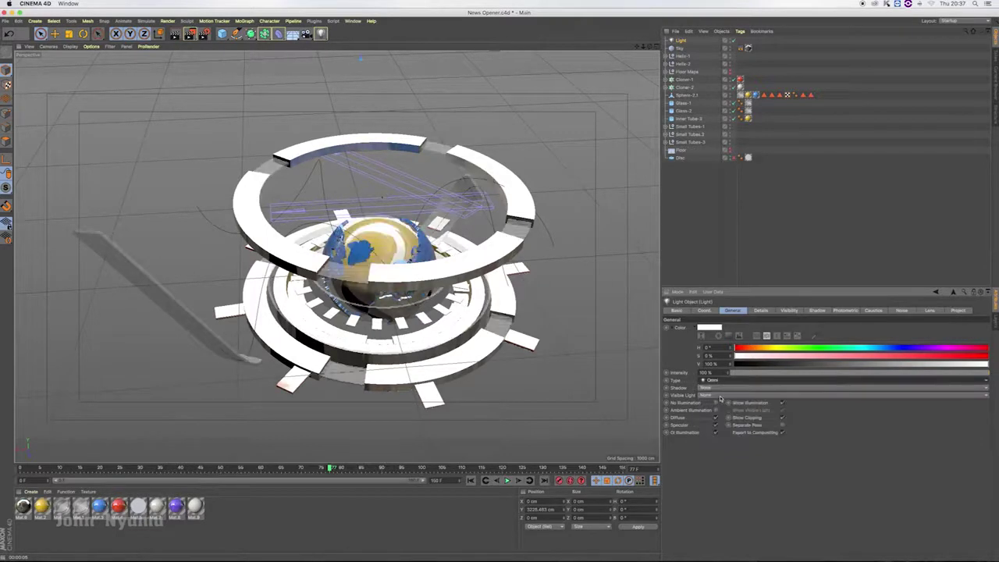
{"action": "left_click", "coordinate": [717, 419]}
{"action": "left_click", "coordinate": [716, 420]}
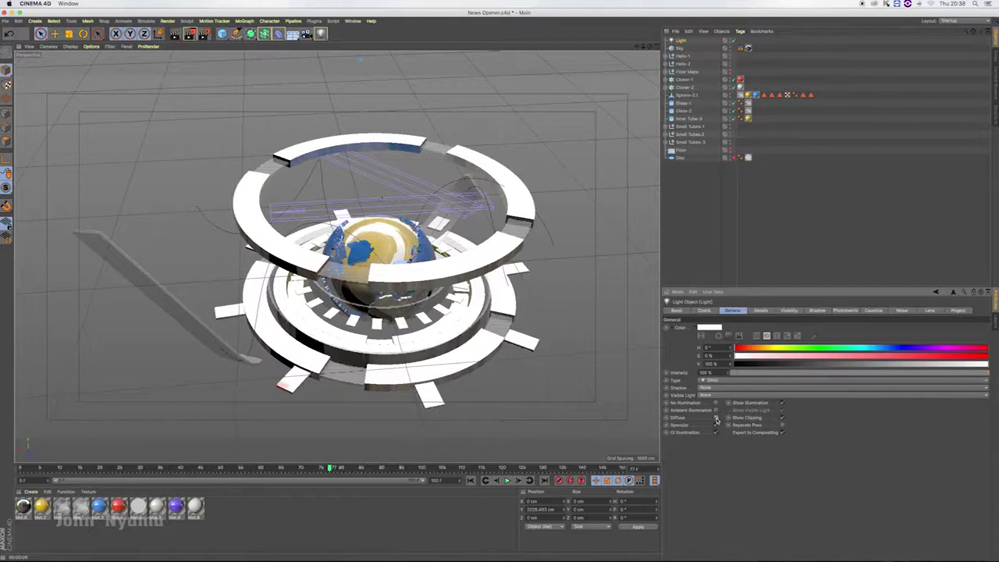
{"action": "left_click", "coordinate": [716, 411]}
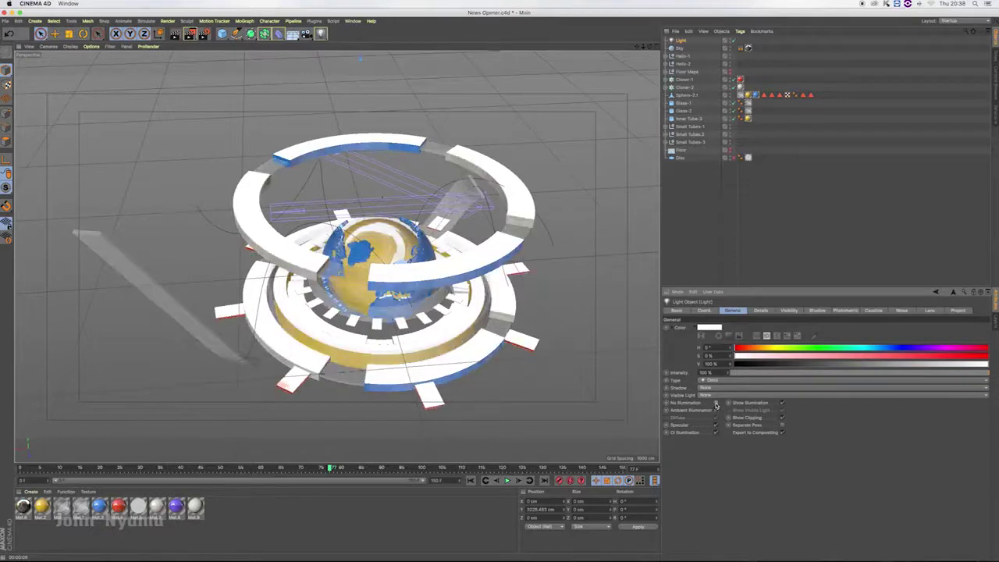
{"action": "left_click", "coordinate": [715, 409]}
{"action": "left_click", "coordinate": [716, 426]}
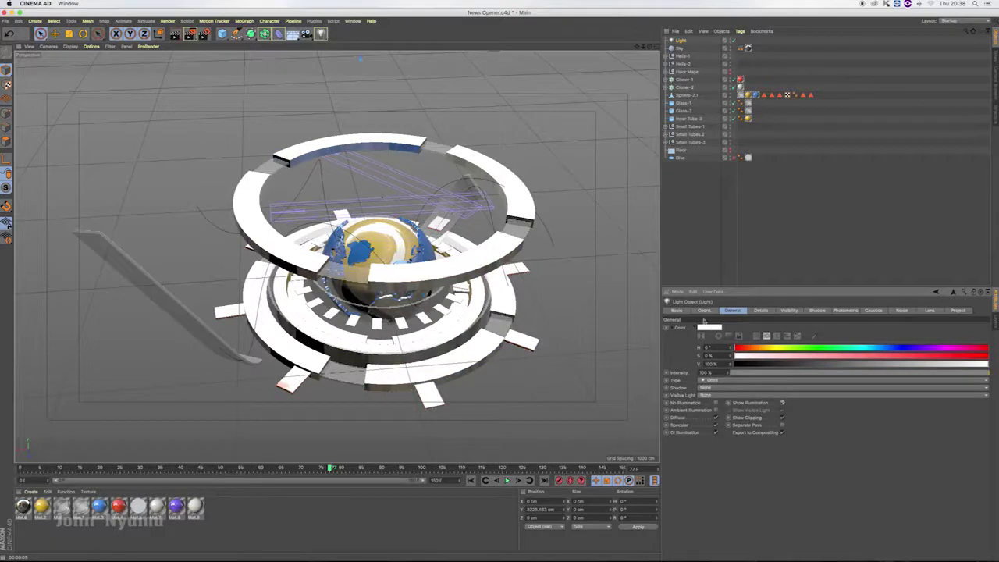
{"action": "left_click", "coordinate": [759, 310]}
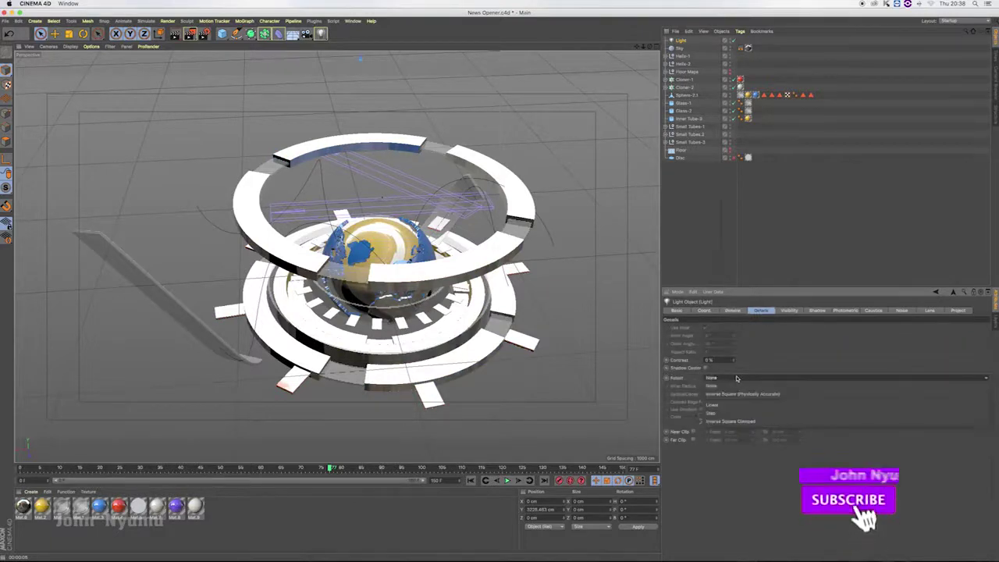
Step: Set the light's shadow type to Shadow Maps (Soft)
{"action": "left_click", "coordinate": [789, 311]}
{"action": "left_click", "coordinate": [817, 310]}
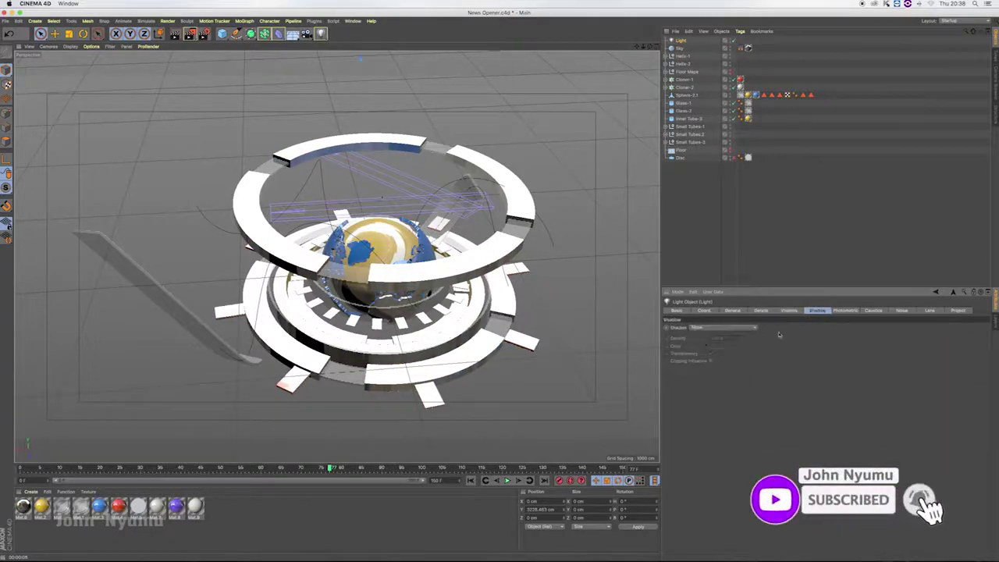
{"action": "left_click", "coordinate": [724, 326]}
{"action": "left_click", "coordinate": [735, 344]}
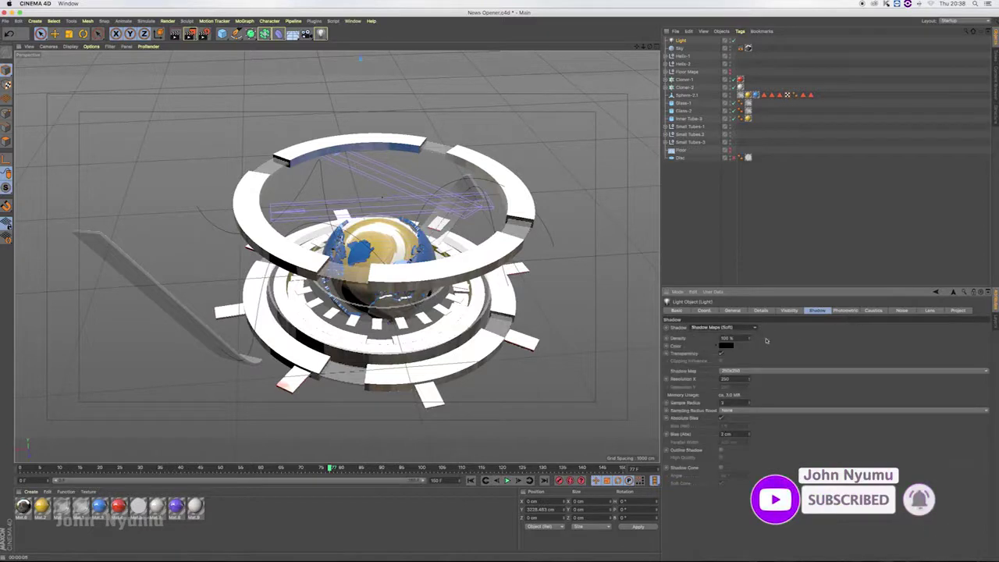
{"action": "left_click", "coordinate": [732, 310]}
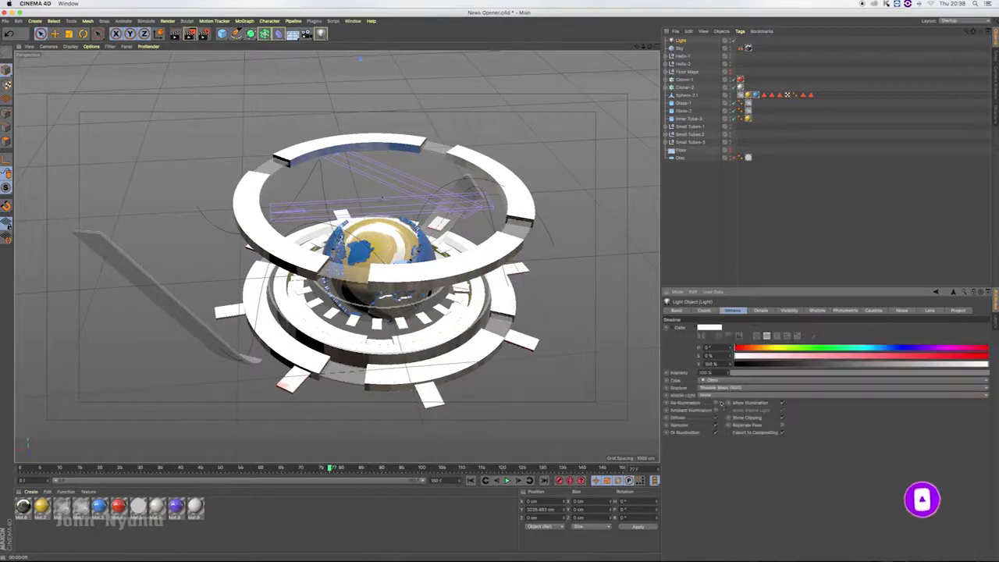
Step: Lower the light's intensity to about 66%, render a preview, and lift the light slightly higher
{"action": "left_click_drag", "start_coordinate": [727, 374], "coordinate": [728, 375]}
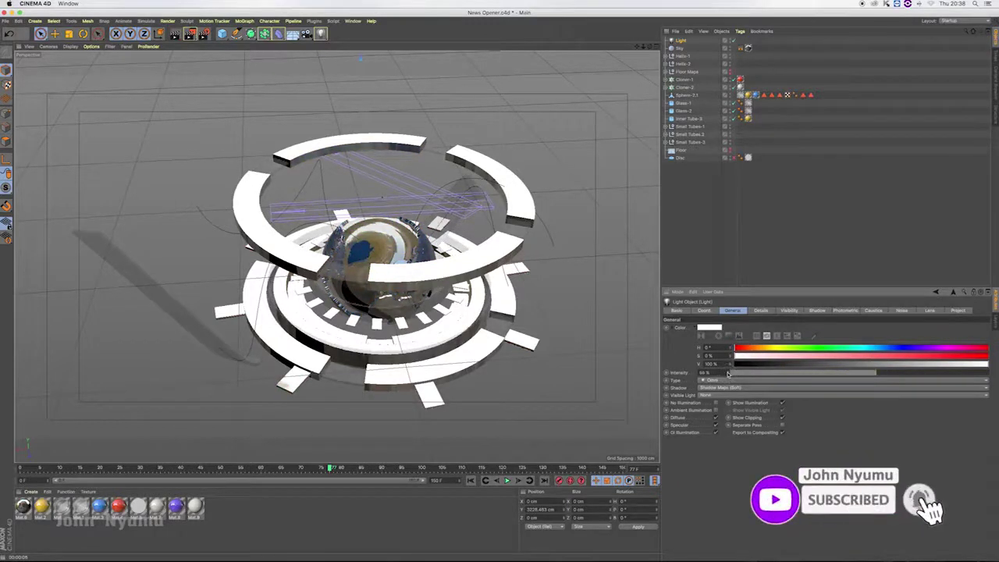
{"action": "left_click_drag", "start_coordinate": [727, 373], "coordinate": [728, 373]}
{"action": "key", "text": "alt+r"}
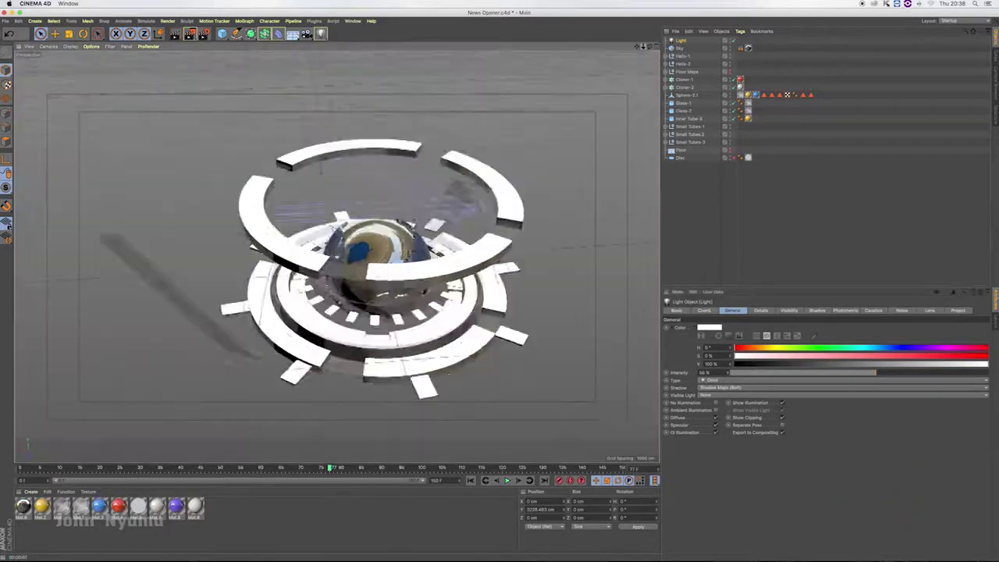
{"action": "key", "text": "o"}
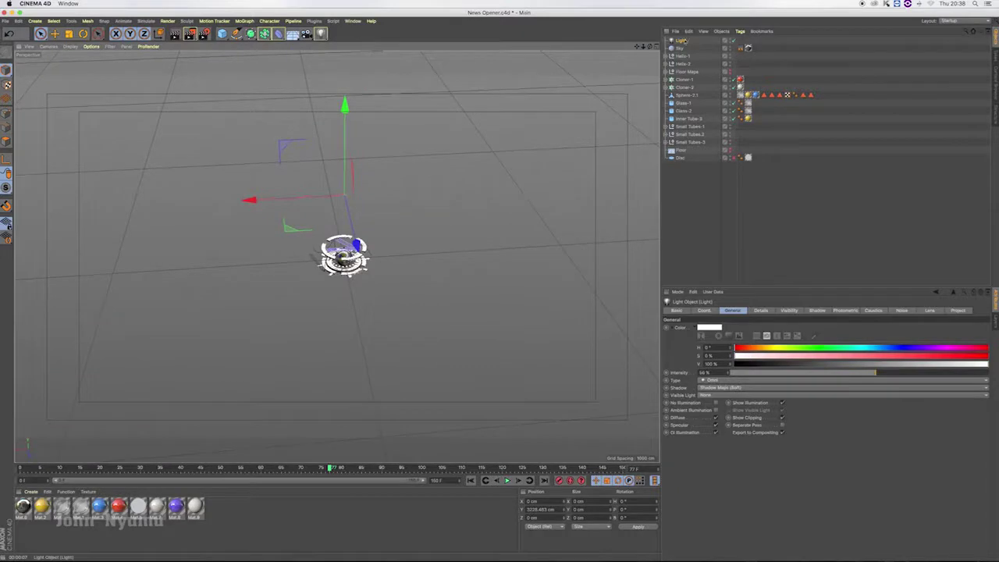
{"action": "left_click_drag", "start_coordinate": [345, 106], "coordinate": [345, 82]}
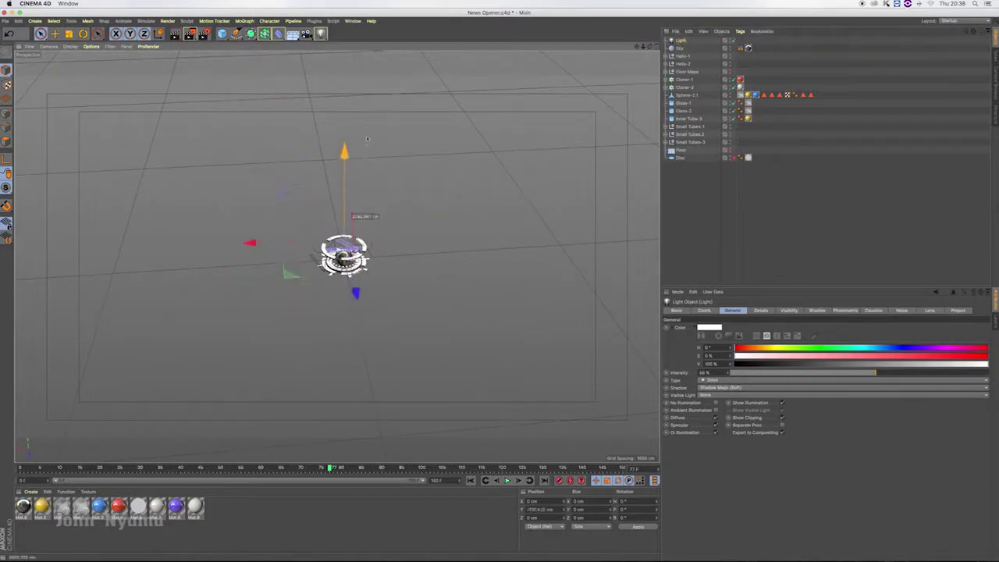
Step: Delete the old light, render from a lower orbit angle, then add a fresh default Light
{"action": "key", "text": "Delete"}
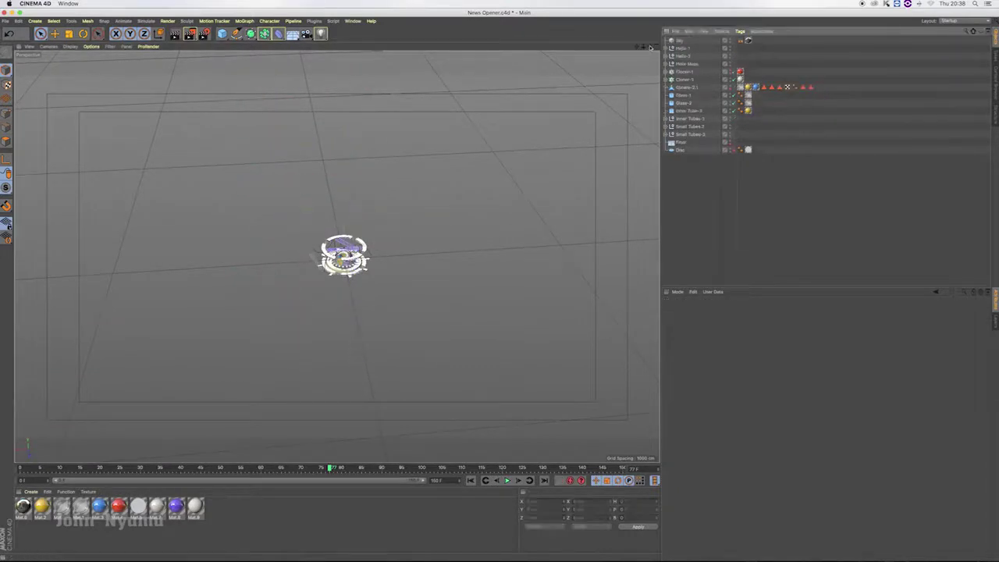
{"action": "key", "text": "h"}
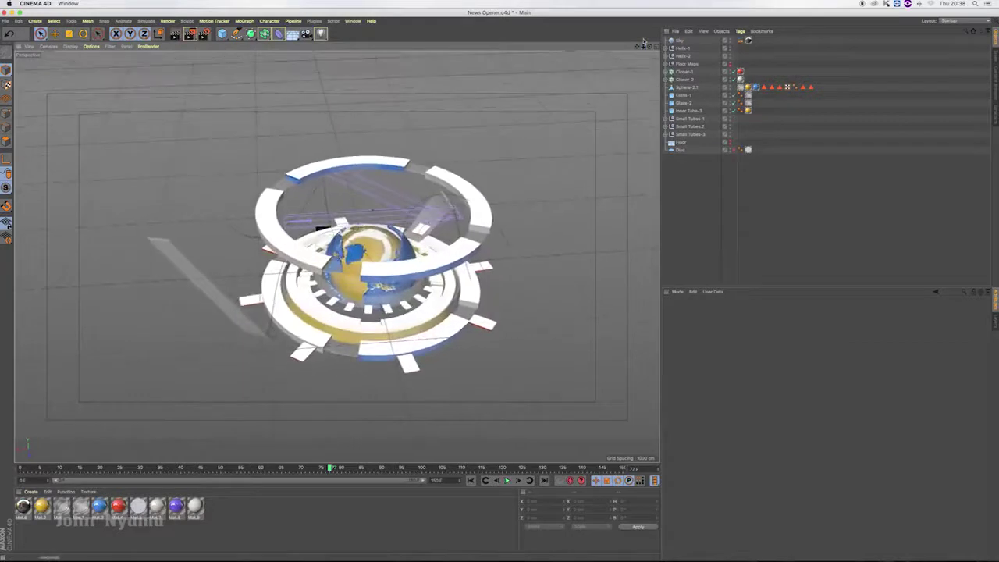
{"action": "key", "text": "ctrl+r"}
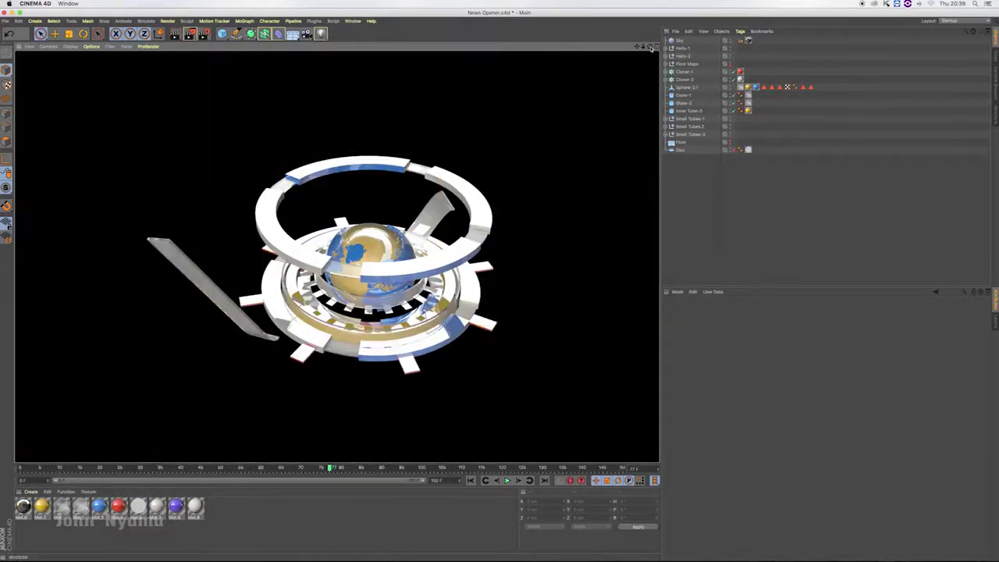
{"action": "left_click_drag", "start_coordinate": [644, 43], "coordinate": [644, 32]}
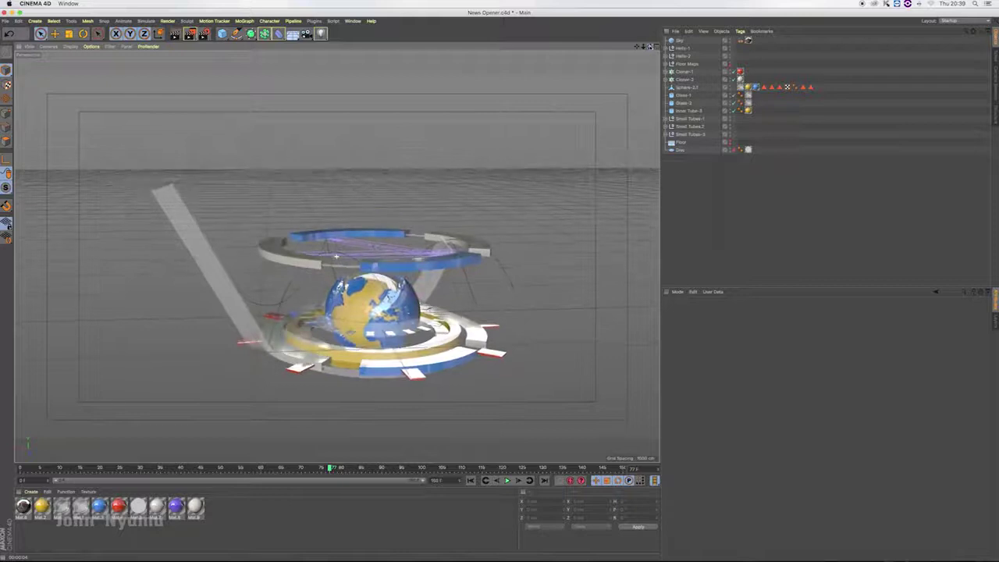
{"action": "key", "text": "ctrl+r"}
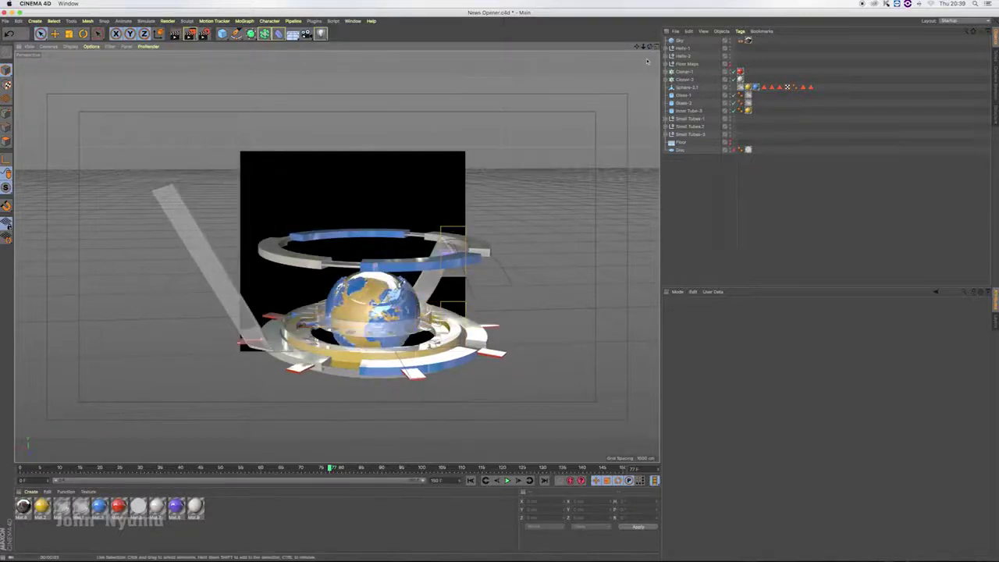
{"action": "left_click", "coordinate": [318, 35]}
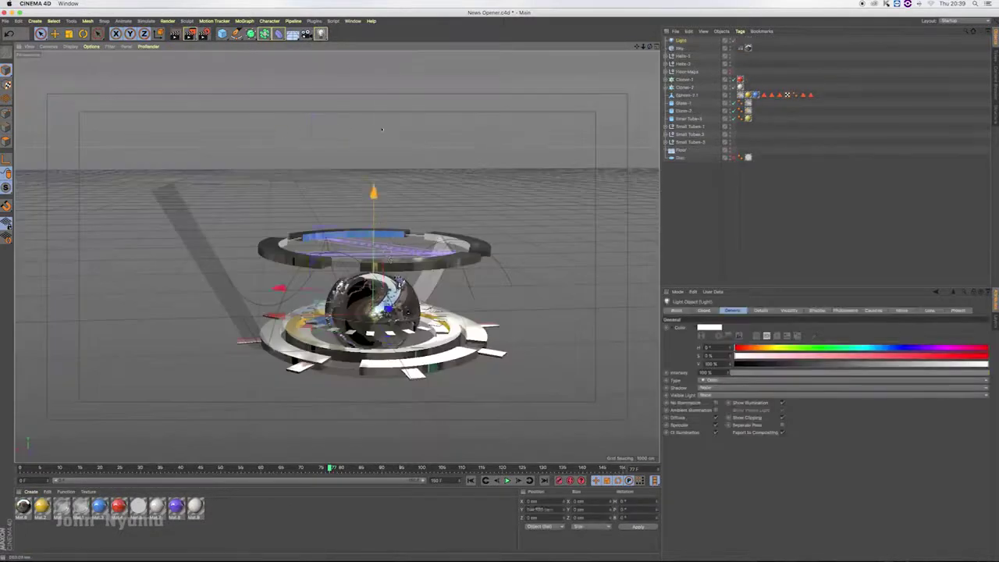
Step: Render the new light, check its shadow settings, and set its Type to Spot
{"action": "key", "text": "ctrl+r"}
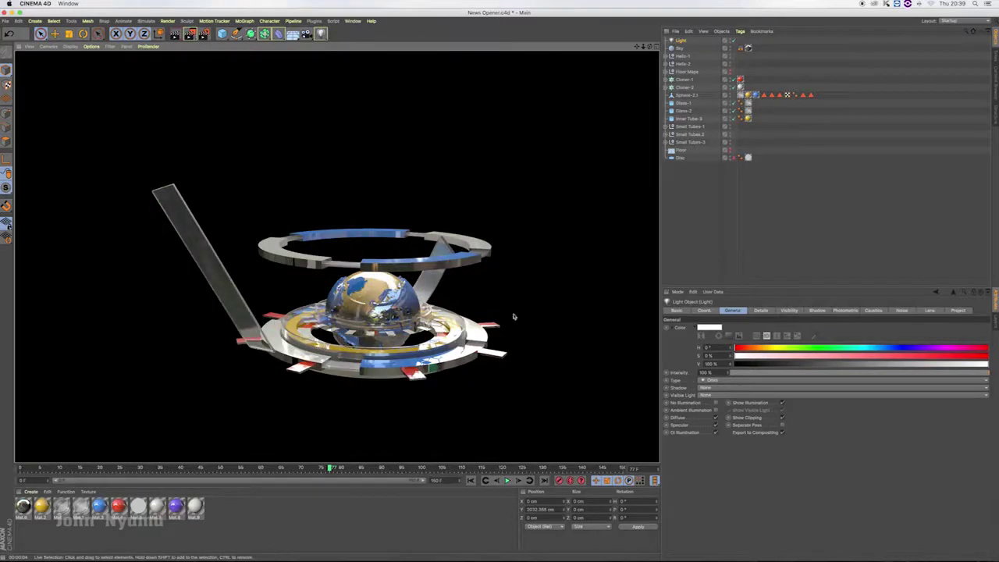
{"action": "left_click_drag", "start_coordinate": [640, 49], "coordinate": [608, 78]}
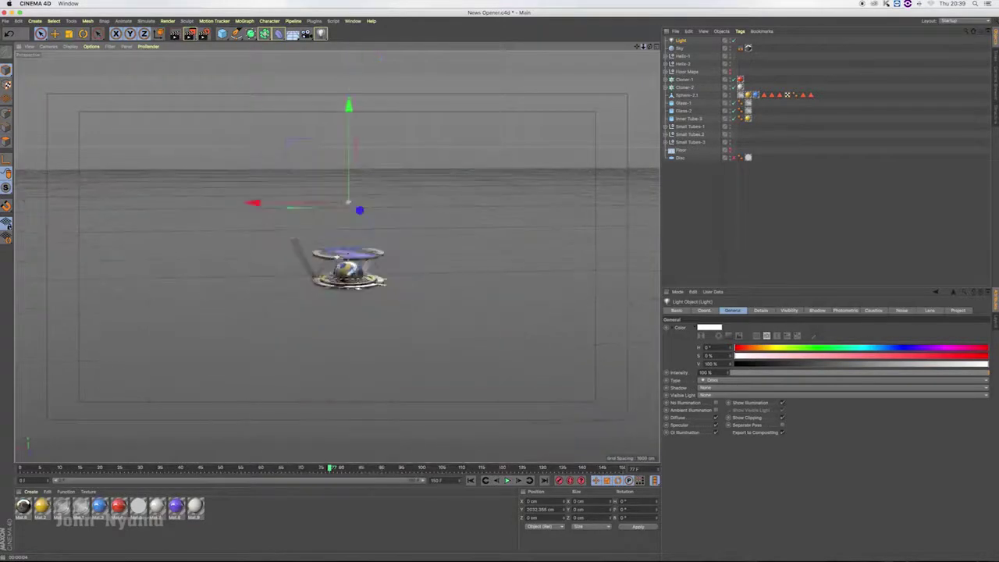
{"action": "left_click", "coordinate": [816, 311]}
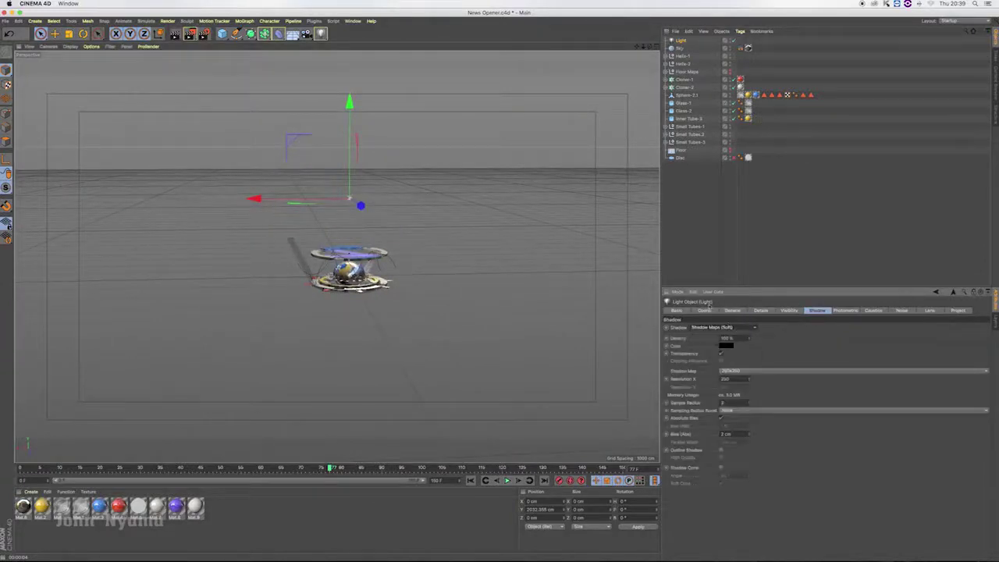
{"action": "left_click", "coordinate": [732, 311]}
{"action": "left_click", "coordinate": [730, 380]}
{"action": "left_click", "coordinate": [726, 400]}
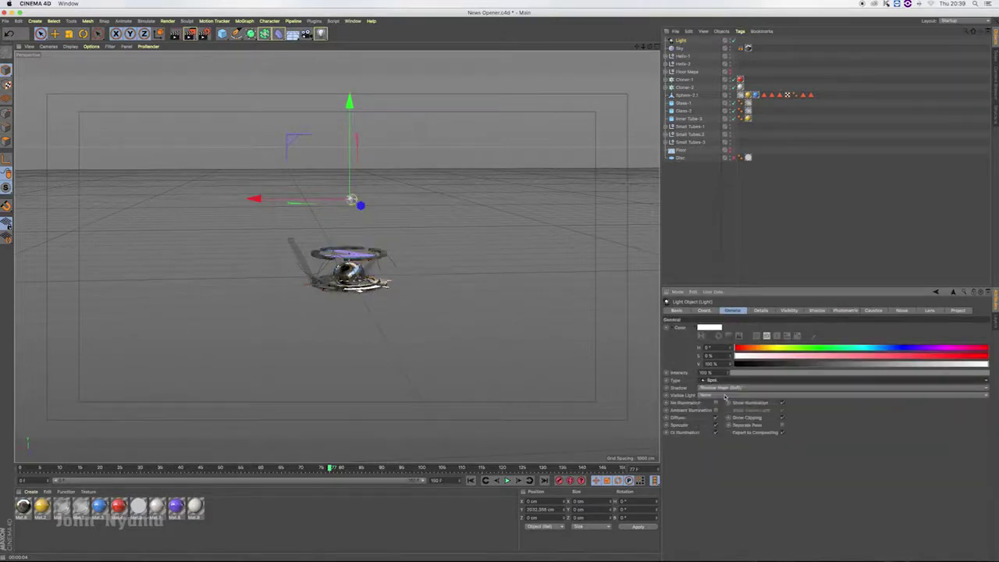
{"action": "scroll", "coordinate": [351, 269], "scroll_direction": "up", "scroll_amount": 3}
{"action": "scroll", "coordinate": [352, 269], "scroll_direction": "up", "scroll_amount": 3}
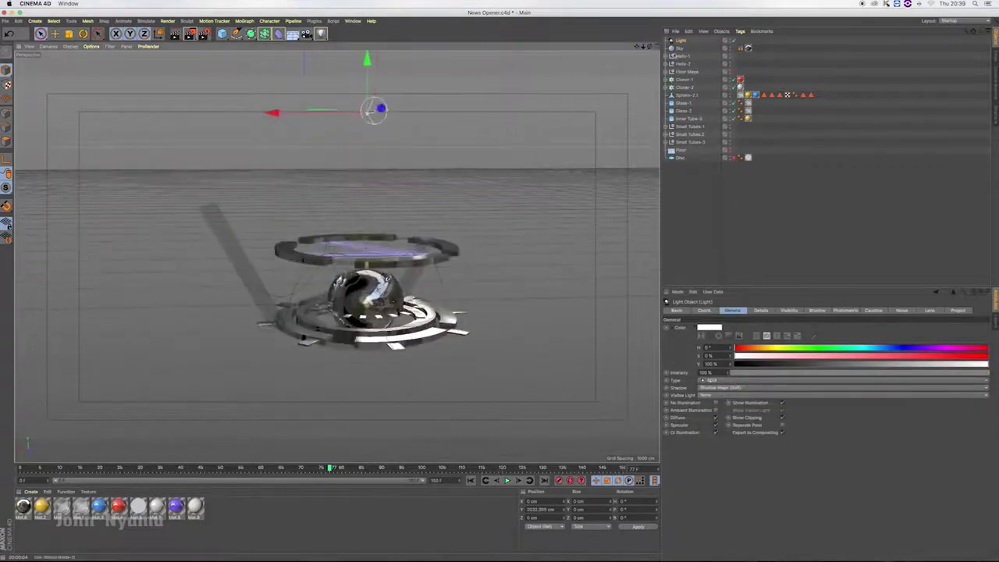
{"action": "left_click", "coordinate": [83, 33]}
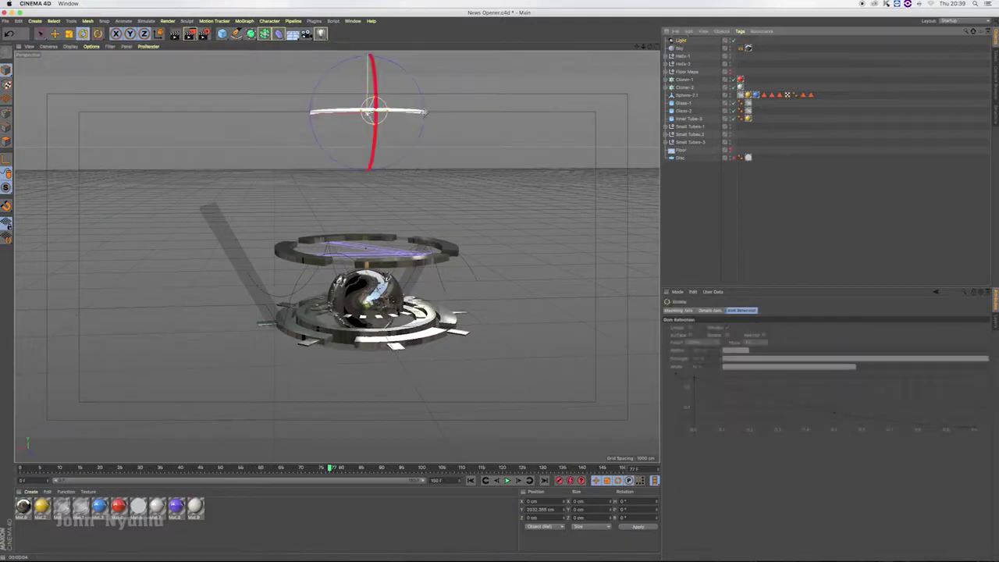
Step: Orbit around the rings and rotate the spot light until its cone points straight down at the globe
{"action": "left_click_drag", "start_coordinate": [468, 86], "coordinate": [495, 80], "text": "alt"}
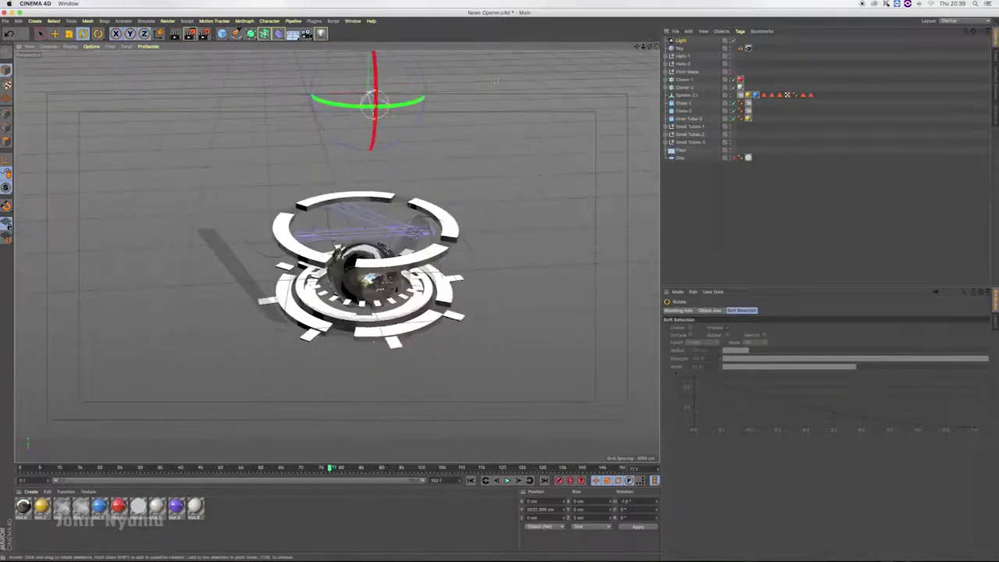
{"action": "left_click_drag", "start_coordinate": [423, 99], "coordinate": [421, 87]}
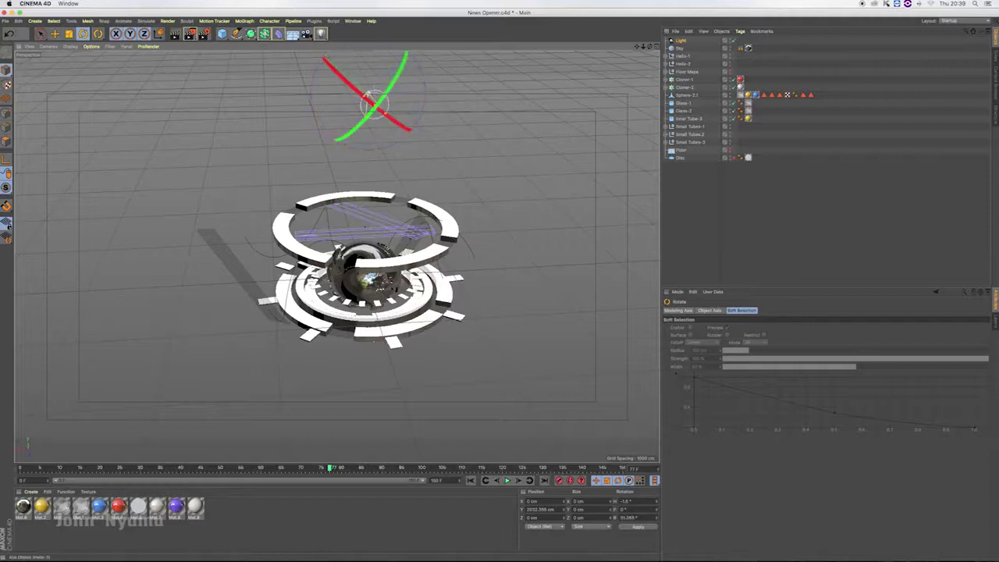
{"action": "left_click_drag", "start_coordinate": [468, 156], "coordinate": [476, 257], "text": "alt"}
{"action": "left_click_drag", "start_coordinate": [449, 289], "coordinate": [468, 262]}
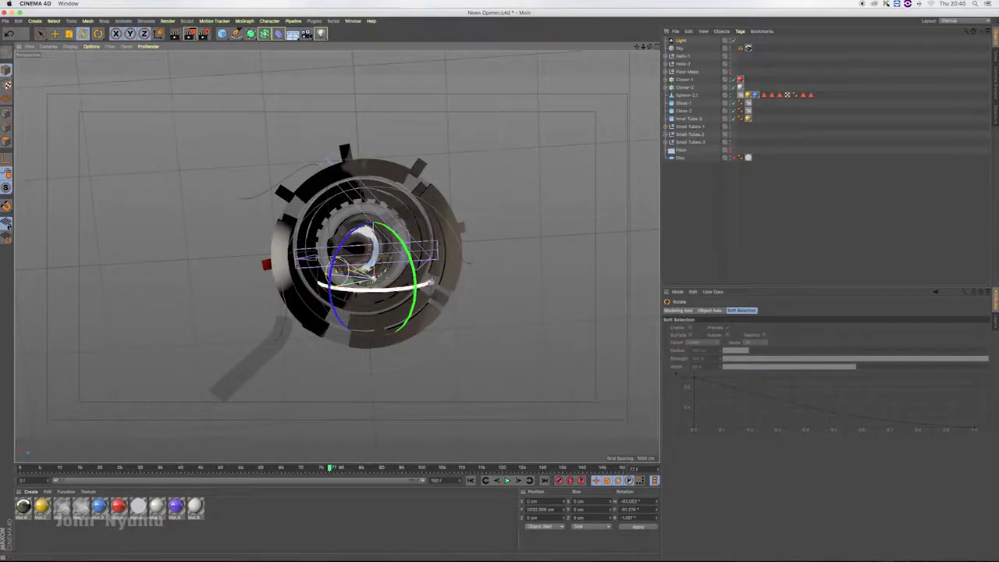
{"action": "left_click_drag", "start_coordinate": [367, 285], "coordinate": [367, 259]}
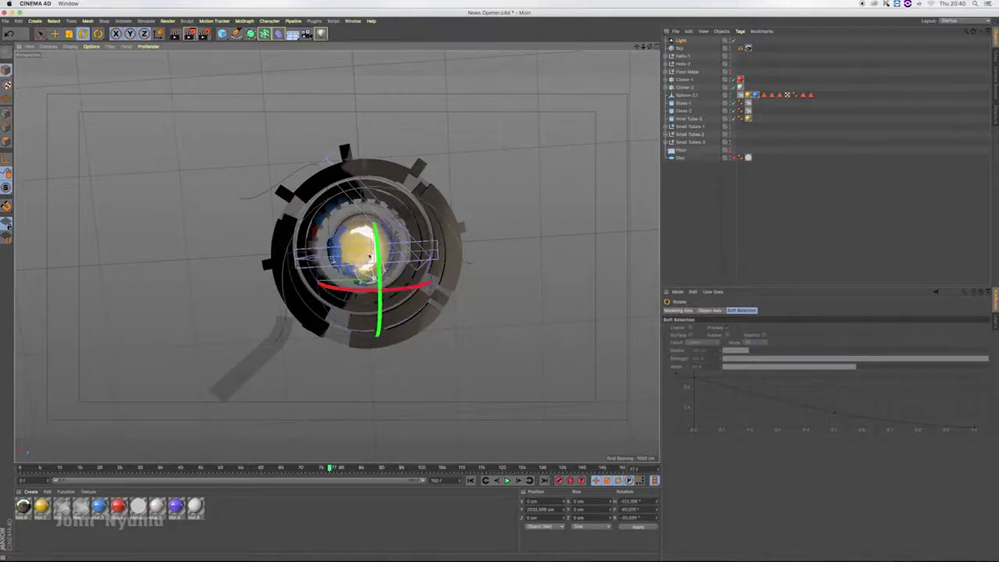
{"action": "left_click_drag", "start_coordinate": [373, 278], "coordinate": [374, 191], "text": "alt"}
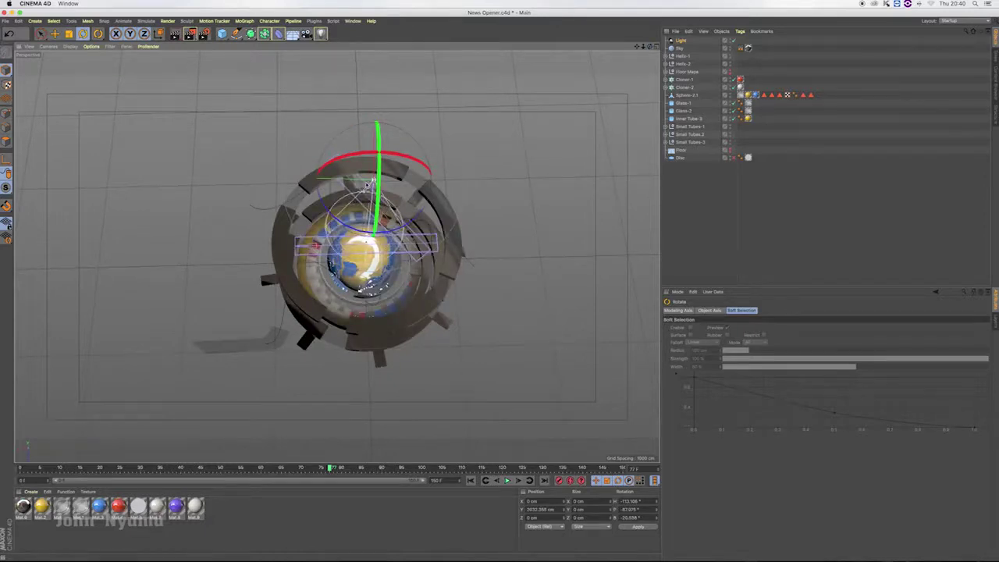
{"action": "left_click_drag", "start_coordinate": [640, 83], "coordinate": [460, 225], "text": "alt"}
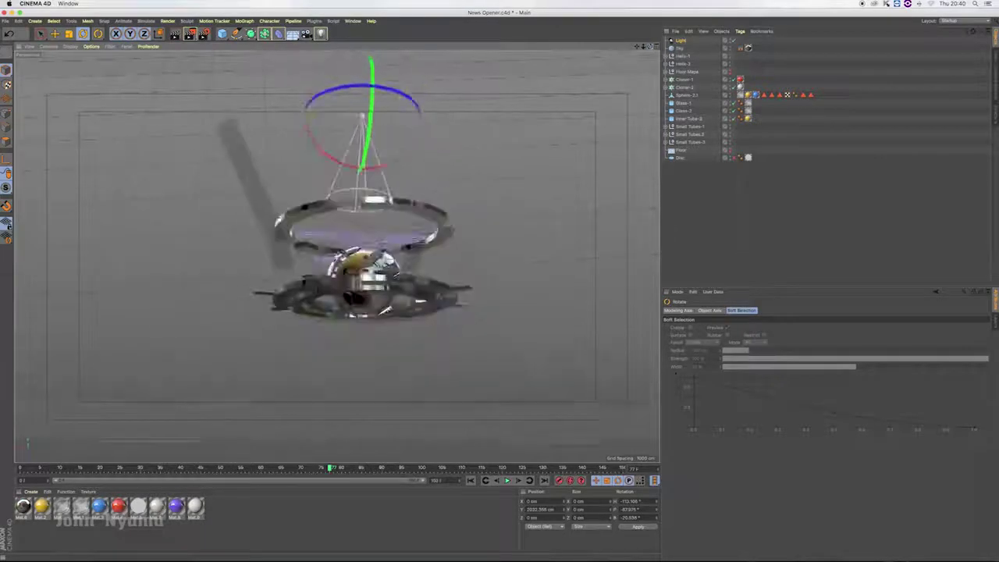
{"action": "left_click_drag", "start_coordinate": [394, 196], "coordinate": [488, 195]}
{"action": "left_click_drag", "start_coordinate": [360, 200], "coordinate": [366, 251]}
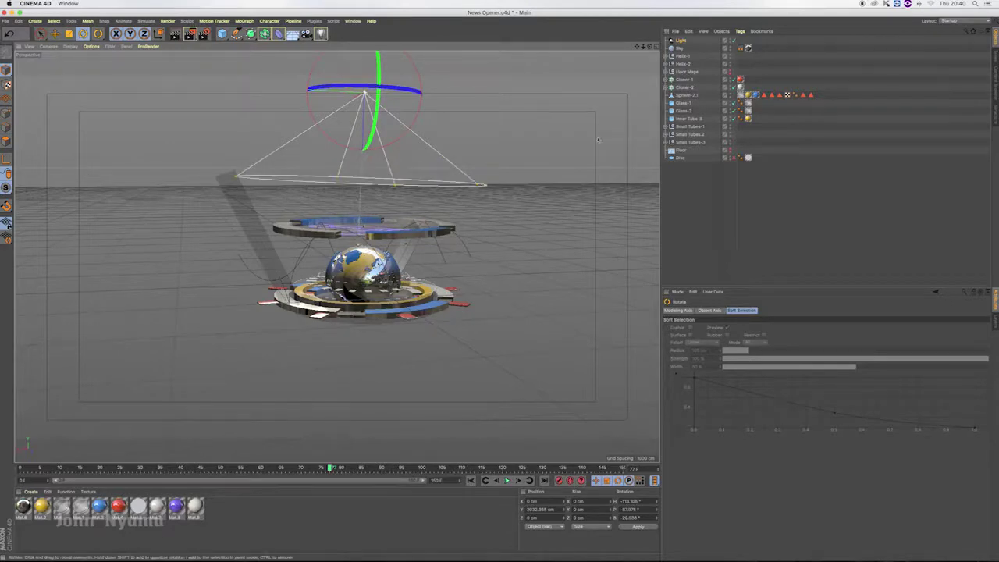
{"action": "left_click_drag", "start_coordinate": [598, 140], "coordinate": [546, 156], "text": "alt"}
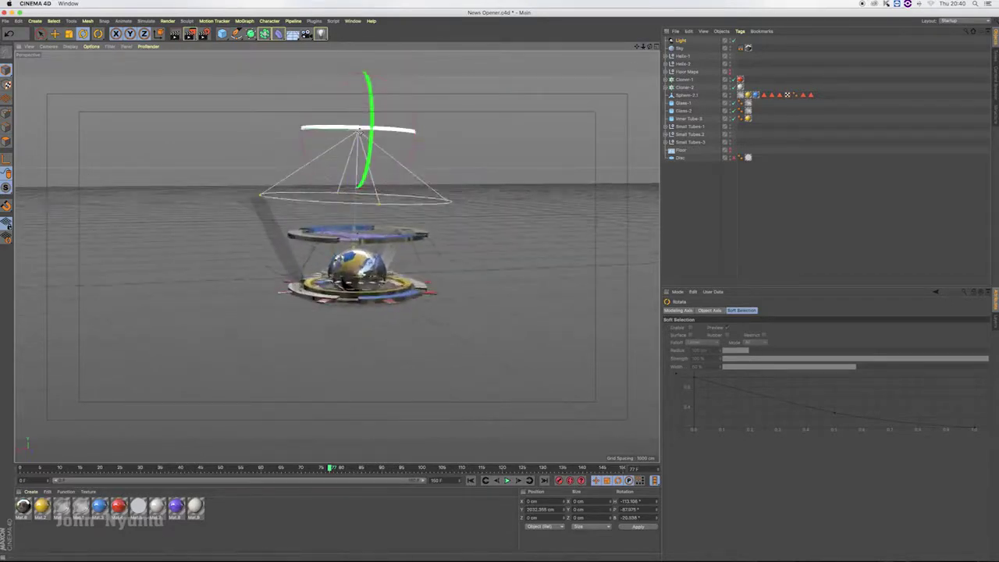
{"action": "mouse_move", "coordinate": [359, 195]}
{"action": "left_mouse_down"}
{"action": "mouse_move", "coordinate": [357, 295]}
{"action": "mouse_move", "coordinate": [360, 75]}
{"action": "left_mouse_up"}
Step: Lift the spot light to about 5398 cm on Y and zoom to frame the globe and light
{"action": "key", "text": "9"}
{"action": "left_click_drag", "start_coordinate": [644, 48], "coordinate": [593, 55]}
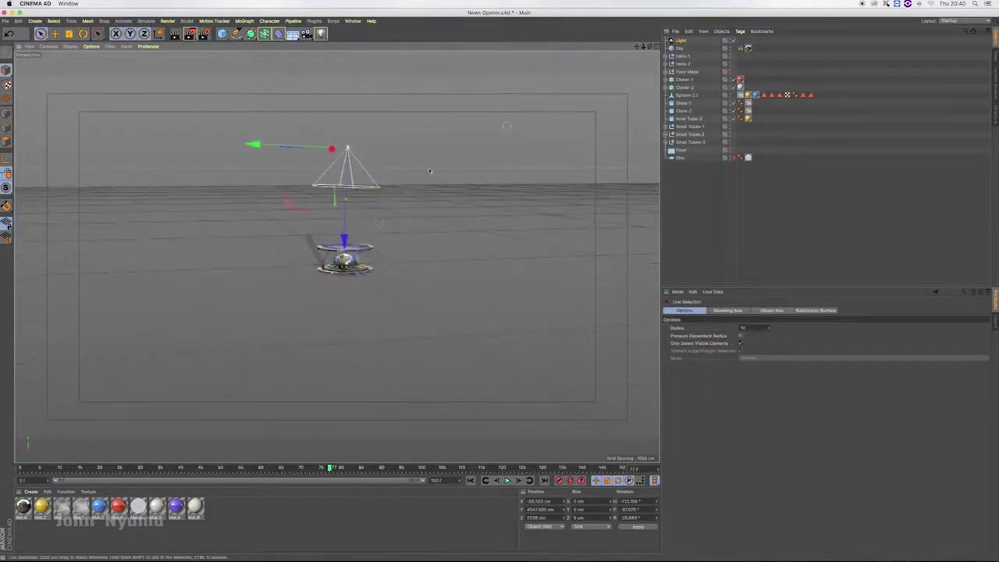
{"action": "left_click_drag", "start_coordinate": [645, 47], "coordinate": [644, 47]}
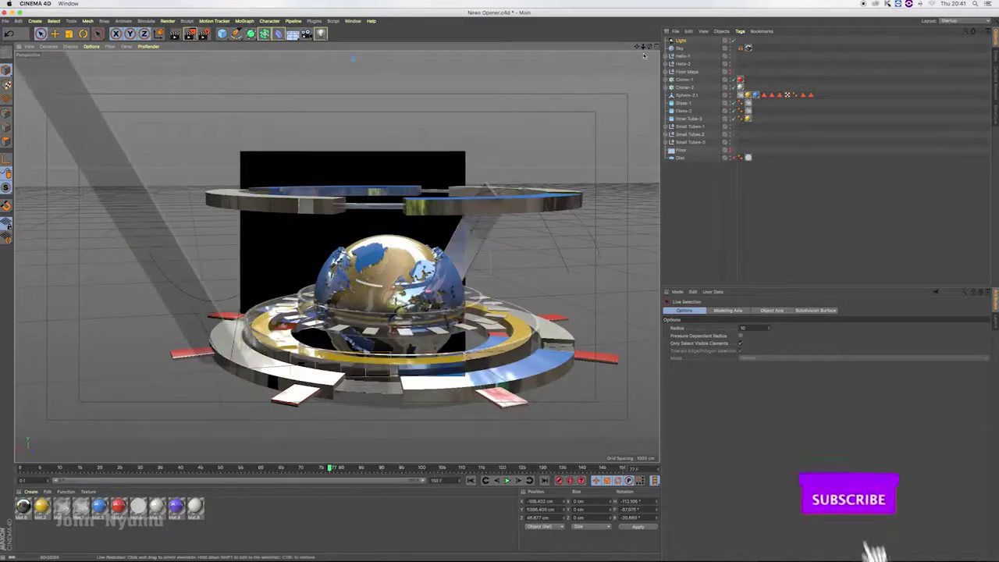
{"action": "left_click_drag", "start_coordinate": [643, 47], "coordinate": [642, 47]}
Step: Lower the light to about 4962 cm, set its intensity to 130%, and duplicate Light-1
{"action": "left_click", "coordinate": [681, 39]}
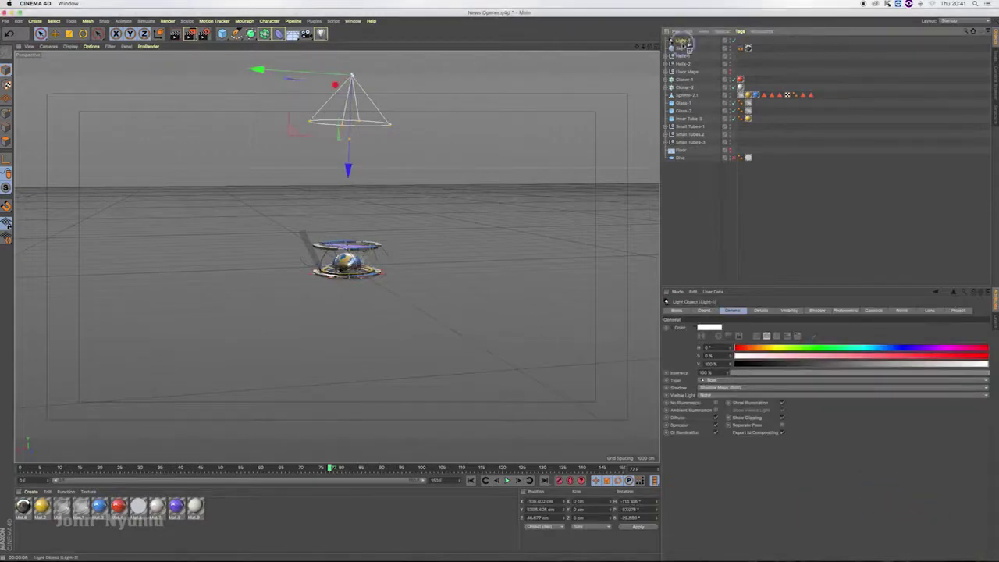
{"action": "left_click_drag", "start_coordinate": [684, 43], "coordinate": [685, 48], "text": "ctrl"}
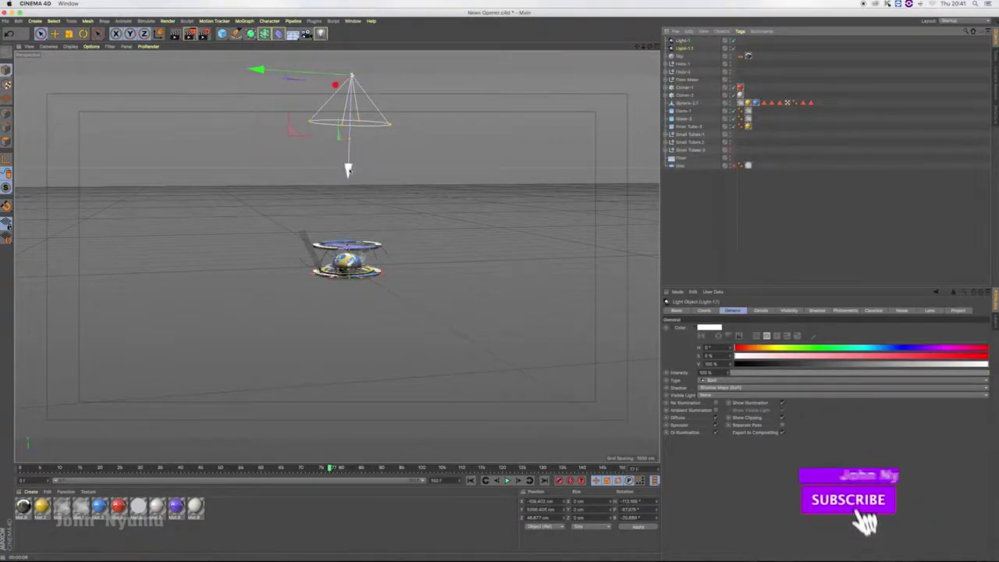
{"action": "key", "text": "ctrl+z"}
{"action": "left_click_drag", "start_coordinate": [383, 129], "coordinate": [384, 150]}
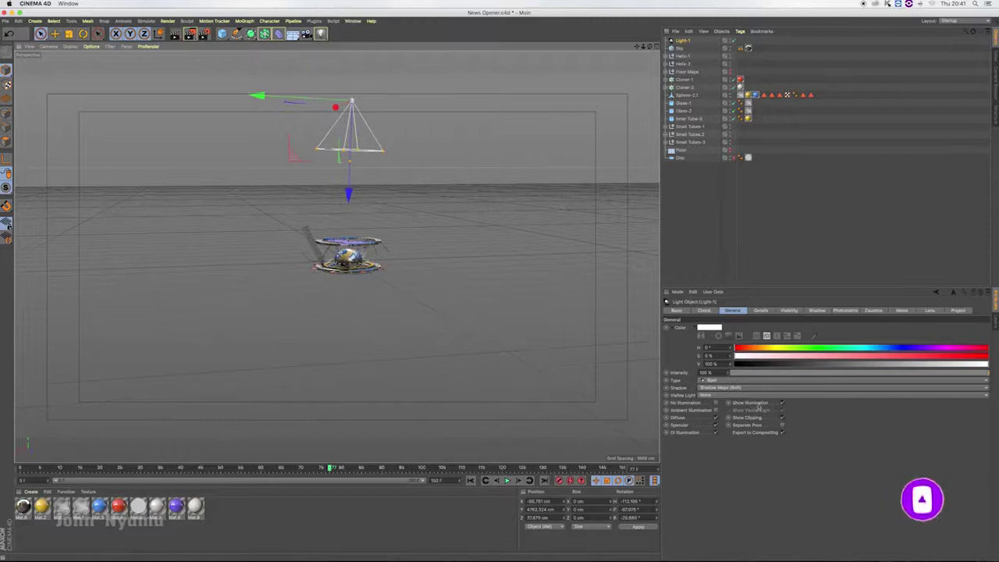
{"action": "left_click", "coordinate": [728, 373]}
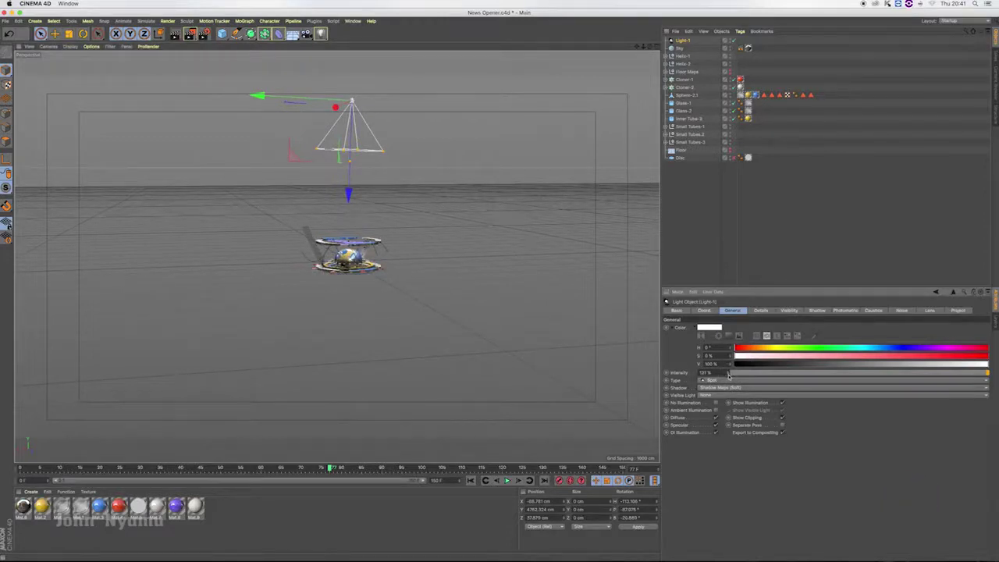
{"action": "left_click", "coordinate": [683, 42]}
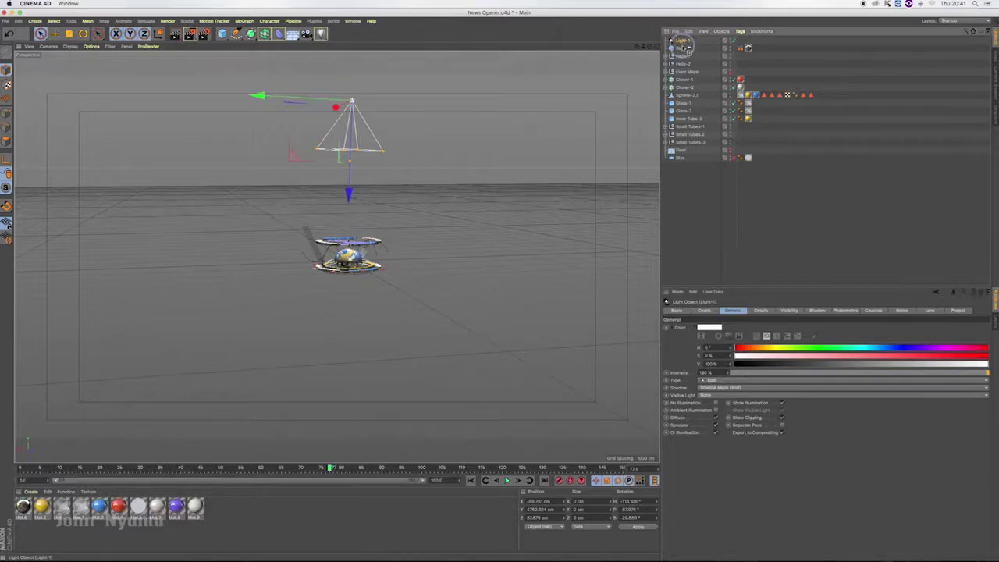
{"action": "left_click_drag", "start_coordinate": [685, 48], "coordinate": [686, 48], "text": "ctrl"}
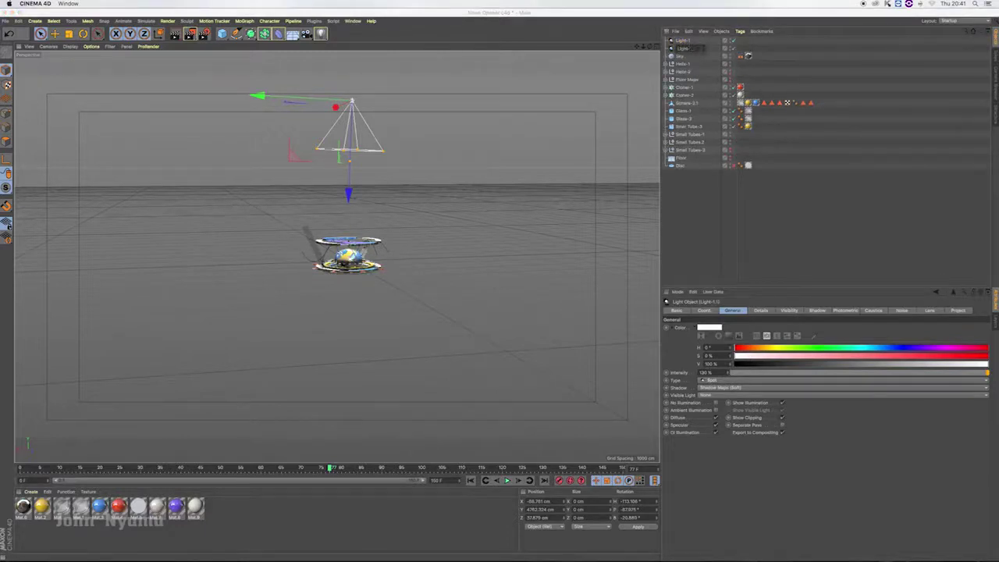
Step: Move the copied spot light down level with the globe and rotate it to aim sideways
{"action": "left_click", "coordinate": [679, 229]}
{"action": "left_click", "coordinate": [684, 49]}
{"action": "left_click_drag", "start_coordinate": [348, 195], "coordinate": [358, 310]}
{"action": "key", "text": "r"}
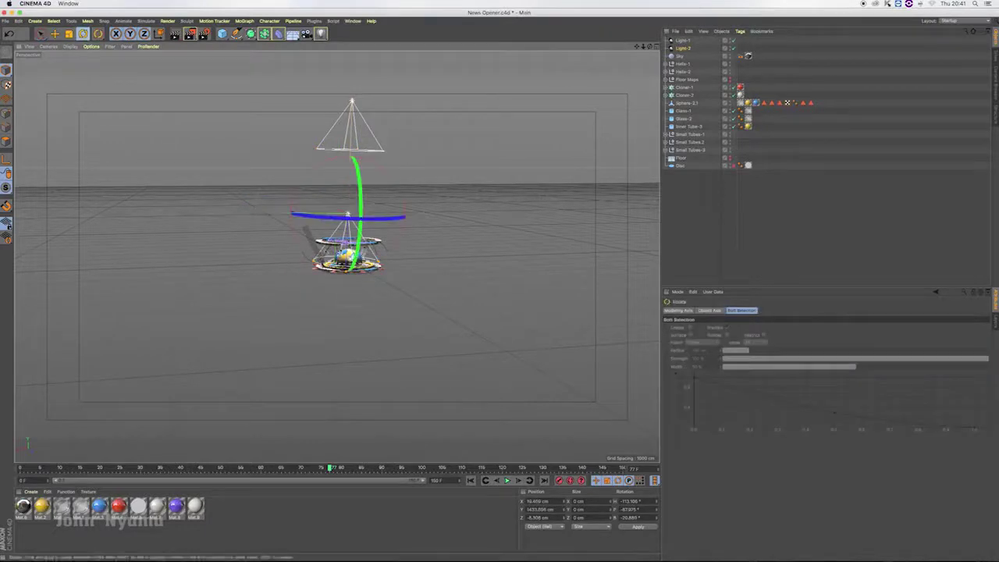
{"action": "mouse_move", "coordinate": [298, 239]}
{"action": "left_mouse_down"}
{"action": "mouse_move", "coordinate": [275, 231]}
{"action": "mouse_move", "coordinate": [274, 220]}
{"action": "mouse_move", "coordinate": [363, 213]}
{"action": "left_mouse_up"}
{"action": "key", "text": "9"}
{"action": "left_click_drag", "start_coordinate": [451, 156], "coordinate": [451, 194]}
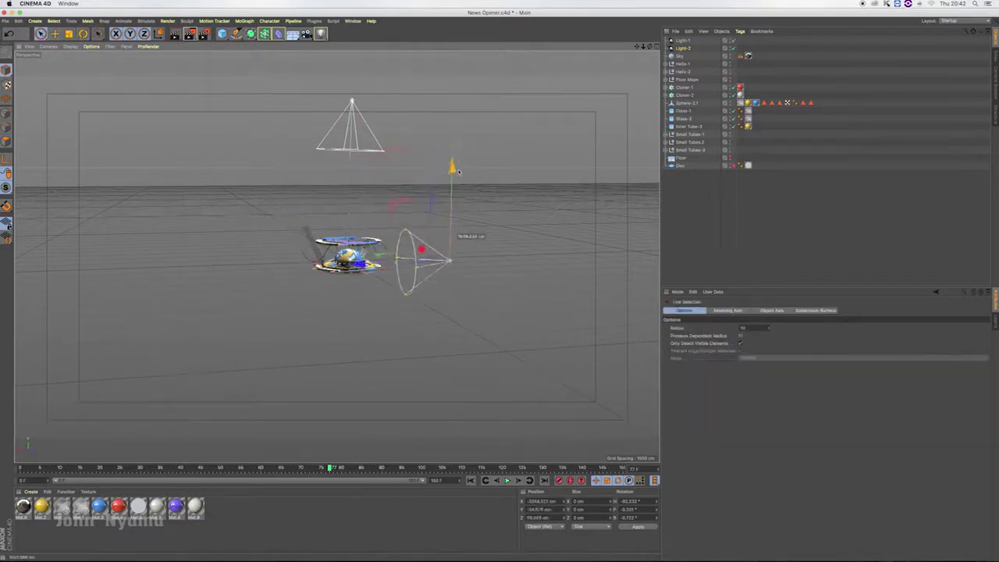
{"action": "scroll", "coordinate": [611, 246], "scroll_direction": "up", "scroll_amount": 5}
{"action": "mouse_move", "coordinate": [649, 48]}
{"action": "left_mouse_down"}
{"action": "mouse_move", "coordinate": [481, 271]}
{"action": "mouse_move", "coordinate": [583, 260]}
{"action": "left_mouse_up"}
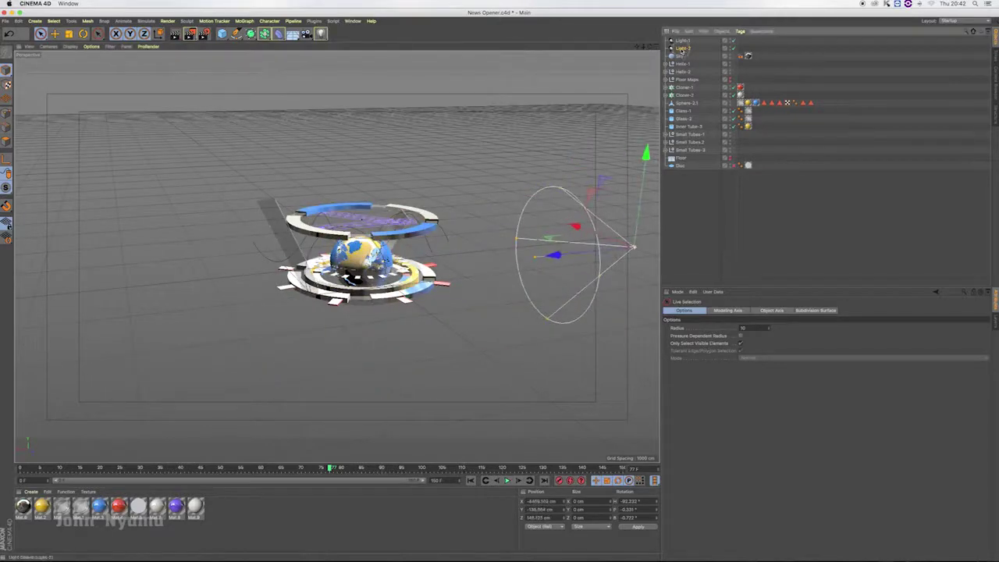
Step: Duplicate the side light and move the copy past the globe's left, turning it inward
{"action": "left_click_drag", "start_coordinate": [682, 51], "coordinate": [683, 58], "text": "ctrl"}
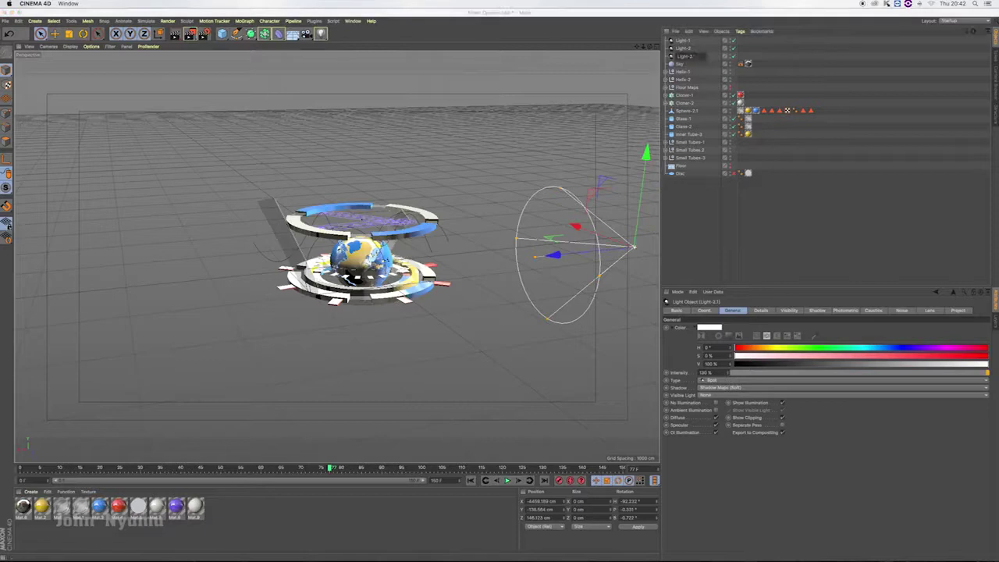
{"action": "left_click", "coordinate": [711, 218]}
{"action": "left_click", "coordinate": [684, 56]}
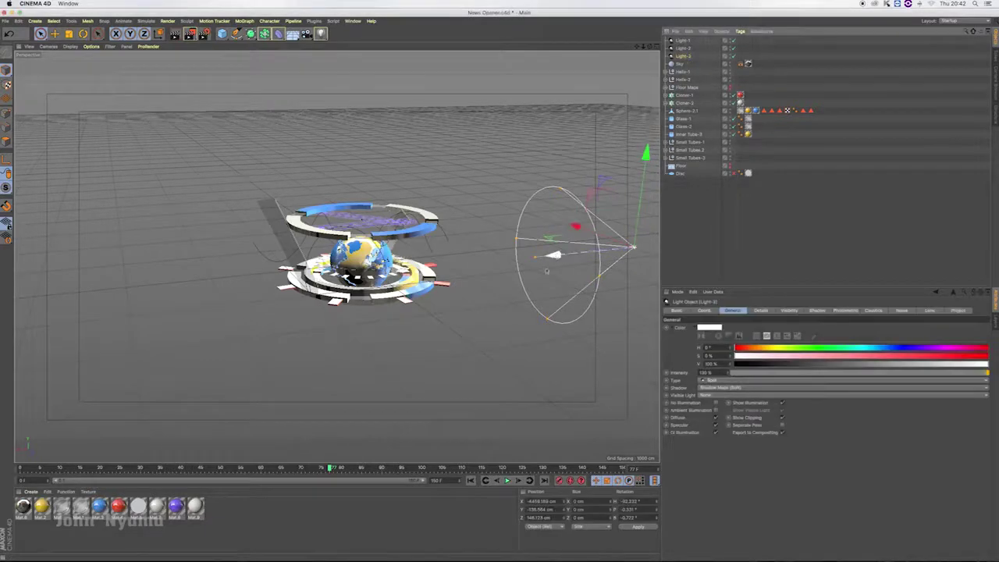
{"action": "left_click_drag", "start_coordinate": [575, 227], "coordinate": [416, 243]}
{"action": "left_click_drag", "start_coordinate": [336, 238], "coordinate": [159, 252]}
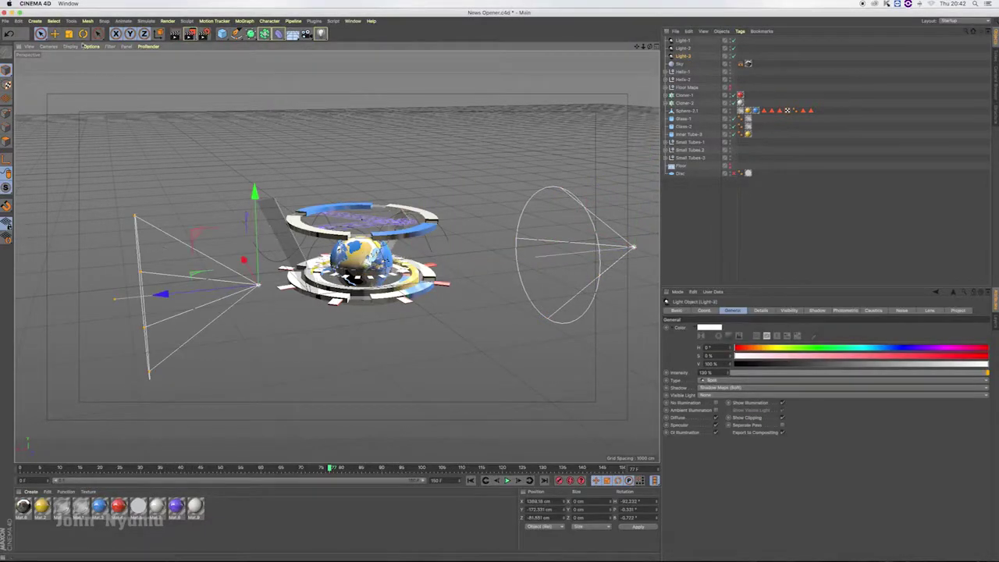
{"action": "key", "text": "r"}
{"action": "mouse_move", "coordinate": [269, 335]}
{"action": "left_mouse_down"}
{"action": "mouse_move", "coordinate": [183, 293]}
{"action": "mouse_move", "coordinate": [201, 291]}
{"action": "left_mouse_up"}
Step: Refine the left light's aim at the globe and push it further out to the left
{"action": "left_click", "coordinate": [41, 33]}
{"action": "key", "text": "ctrl+z"}
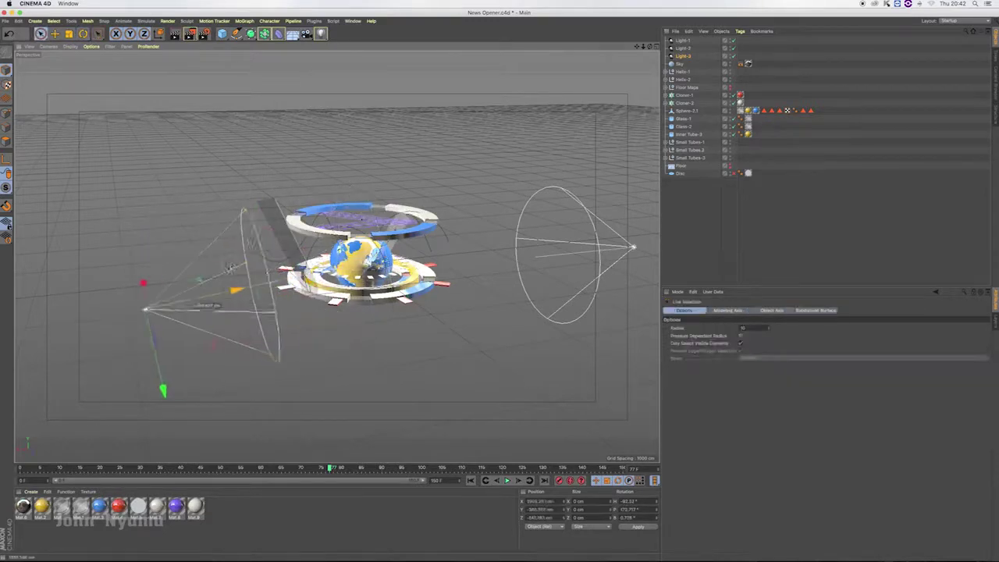
{"action": "key", "text": "r"}
{"action": "left_click_drag", "start_coordinate": [192, 320], "coordinate": [183, 297]}
{"action": "left_click", "coordinate": [41, 33]}
{"action": "left_click_drag", "start_coordinate": [145, 394], "coordinate": [140, 357]}
{"action": "left_click_drag", "start_coordinate": [219, 254], "coordinate": [119, 259]}
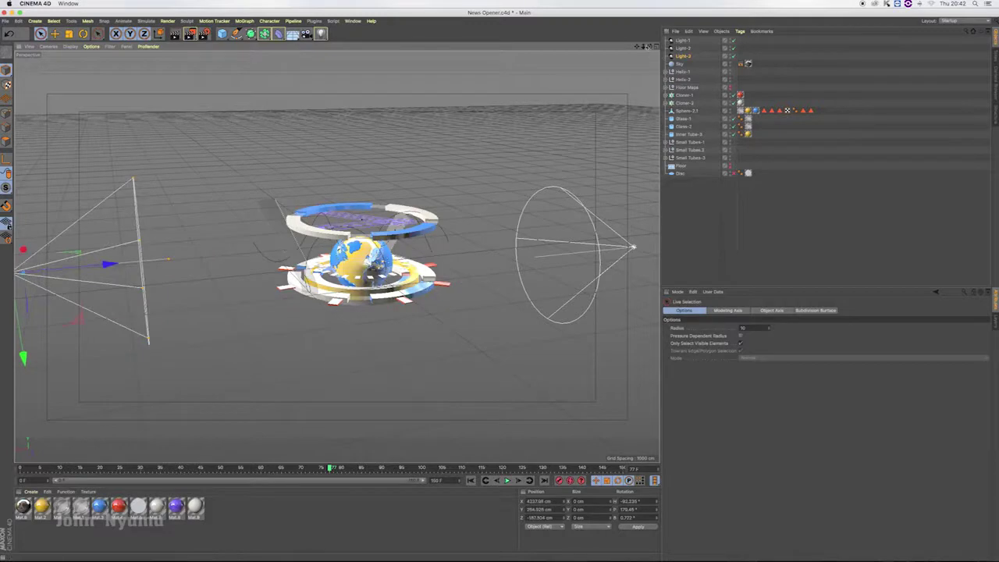
{"action": "left_click_drag", "start_coordinate": [643, 46], "coordinate": [238, 341]}
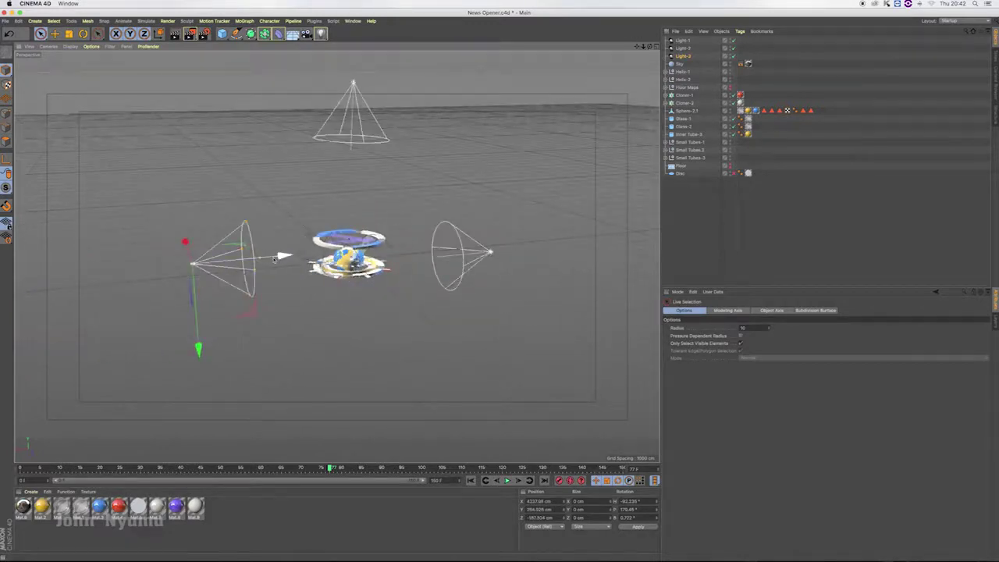
{"action": "left_click_drag", "start_coordinate": [275, 259], "coordinate": [132, 271]}
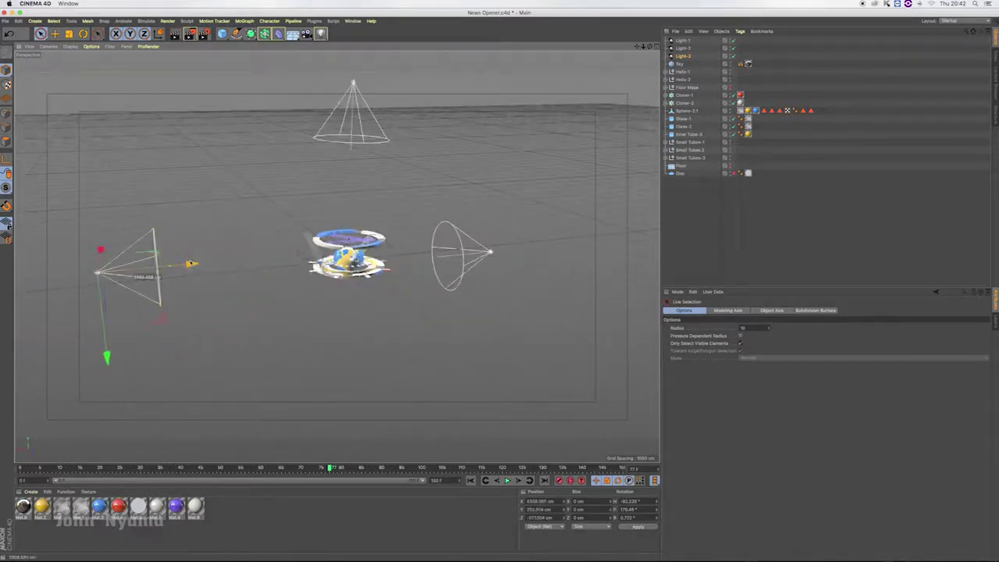
Step: Move the right light further right, re-aim it at the globe and raise it slightly
{"action": "left_click", "coordinate": [684, 55]}
{"action": "left_click_drag", "start_coordinate": [405, 264], "coordinate": [499, 249]}
{"action": "left_click_drag", "start_coordinate": [591, 148], "coordinate": [592, 143]}
{"action": "key", "text": "r"}
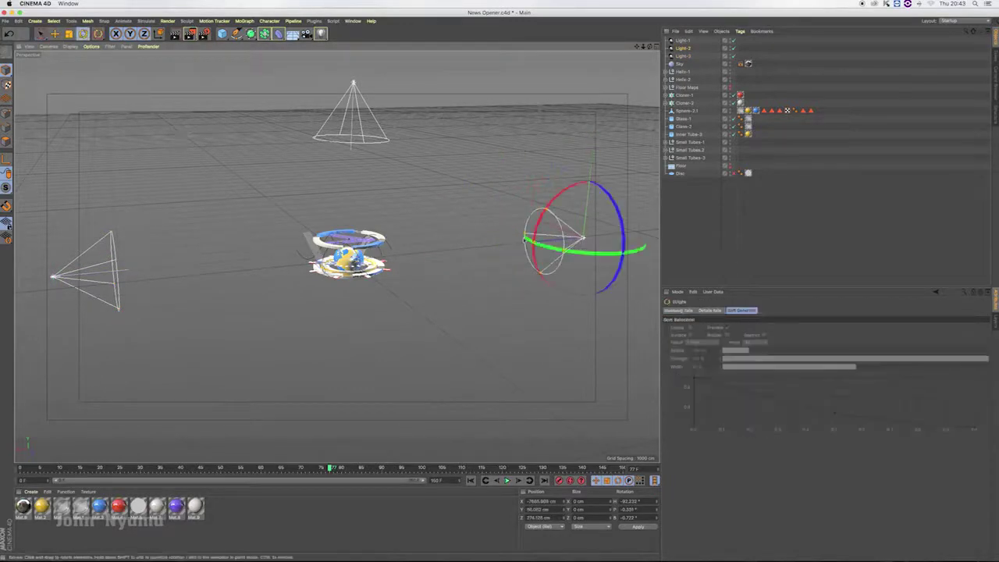
{"action": "left_click_drag", "start_coordinate": [546, 226], "coordinate": [524, 244]}
{"action": "left_click", "coordinate": [40, 34]}
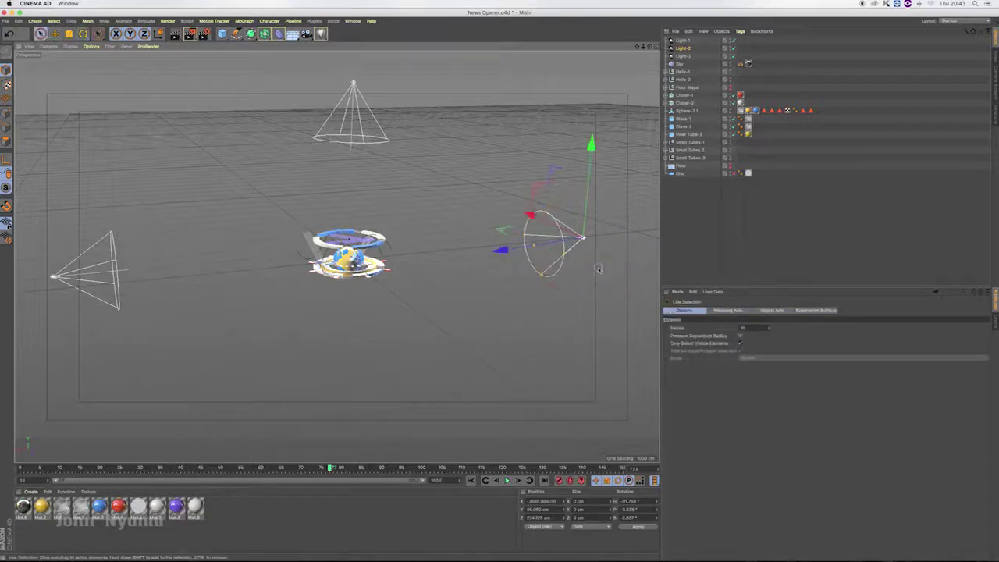
{"action": "left_click_drag", "start_coordinate": [591, 145], "coordinate": [592, 139]}
Step: Duplicate the top light as Light-4, place it below the globe and aim it upward
{"action": "left_click", "coordinate": [682, 56]}
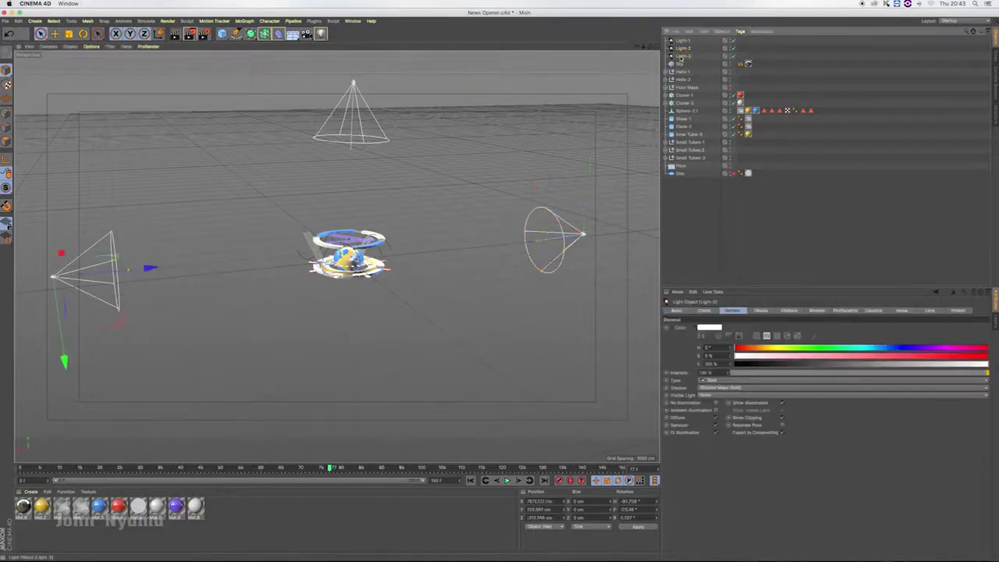
{"action": "left_click", "coordinate": [682, 40]}
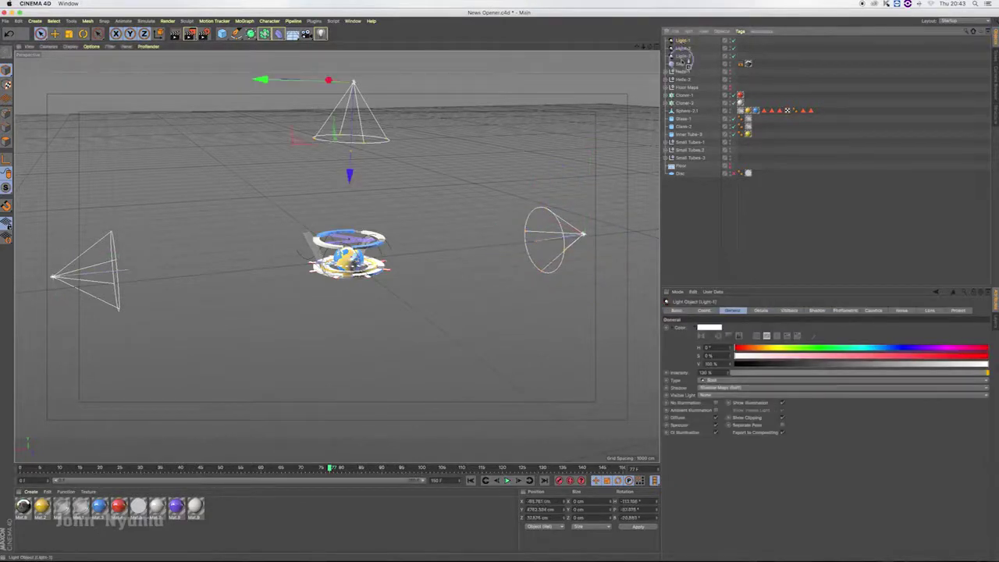
{"action": "left_click_drag", "start_coordinate": [685, 60], "coordinate": [690, 63], "text": "ctrl"}
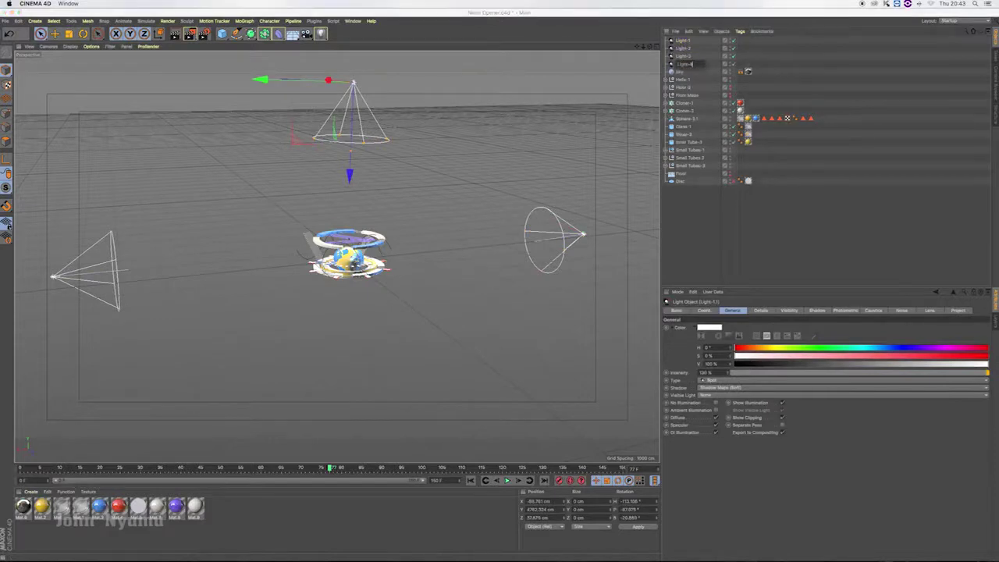
{"action": "left_click", "coordinate": [683, 64]}
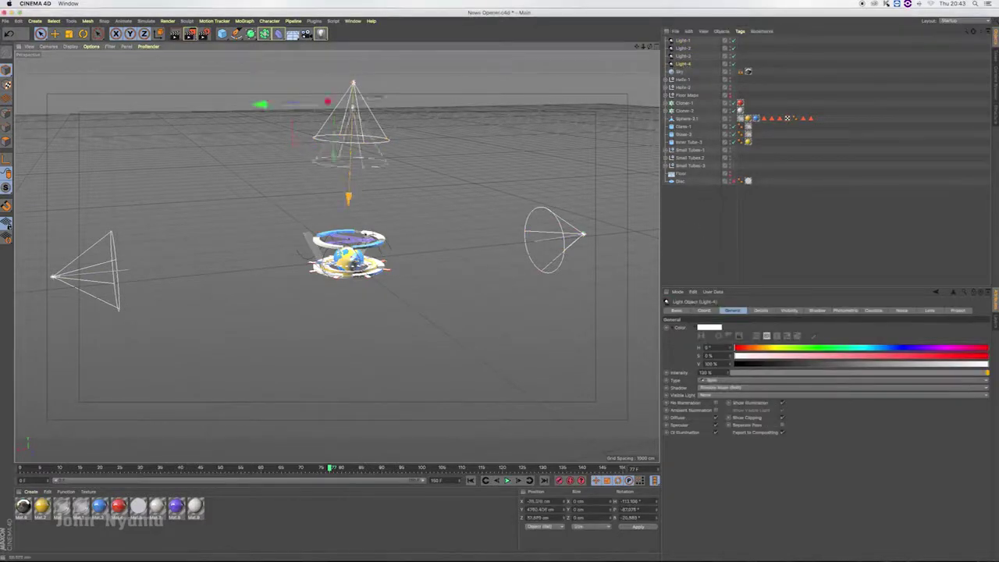
{"action": "left_click_drag", "start_coordinate": [349, 173], "coordinate": [402, 414]}
{"action": "key", "text": "r"}
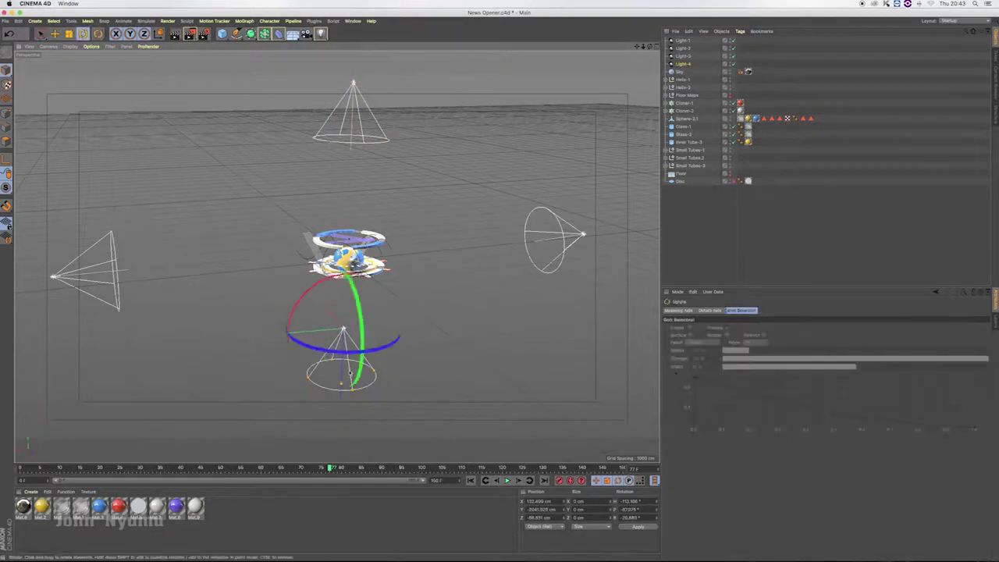
{"action": "left_click_drag", "start_coordinate": [343, 281], "coordinate": [251, 103]}
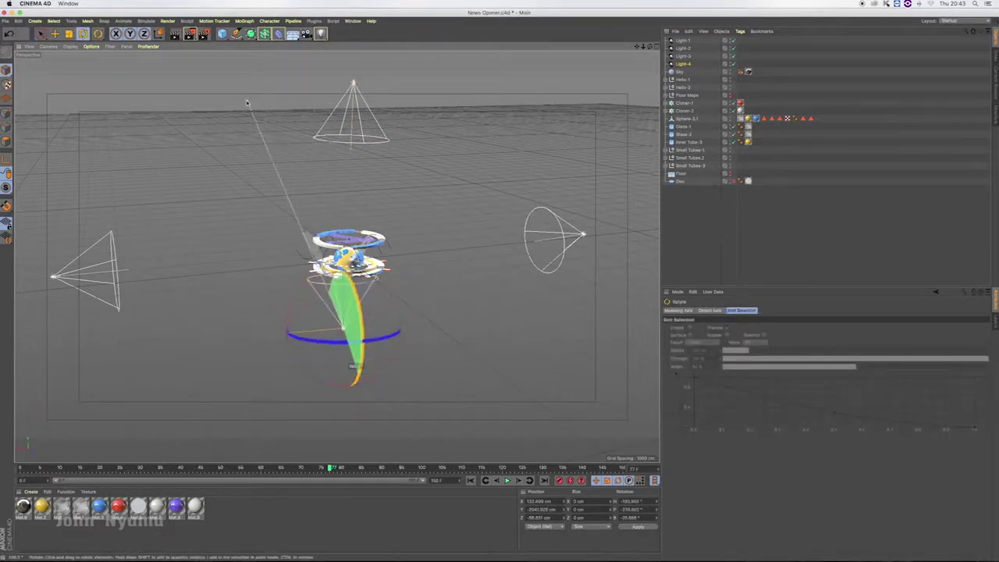
{"action": "scroll", "coordinate": [644, 48], "scroll_direction": "down", "scroll_amount": 3}
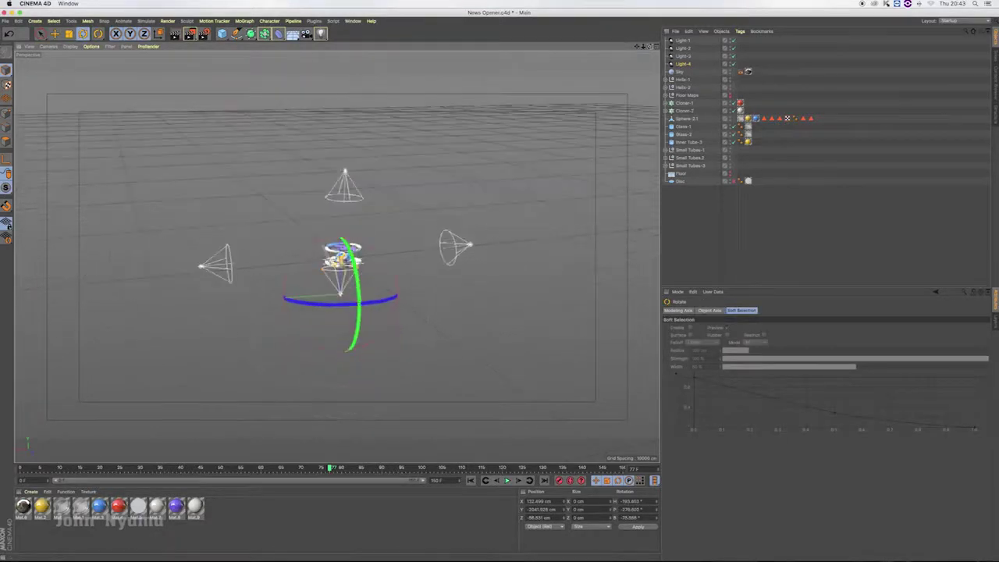
{"action": "left_click_drag", "start_coordinate": [645, 47], "coordinate": [419, 239]}
{"action": "key", "text": "space"}
{"action": "mouse_move", "coordinate": [365, 189]}
{"action": "left_mouse_down"}
{"action": "mouse_move", "coordinate": [348, 180]}
{"action": "mouse_move", "coordinate": [354, 271]}
{"action": "left_mouse_up"}
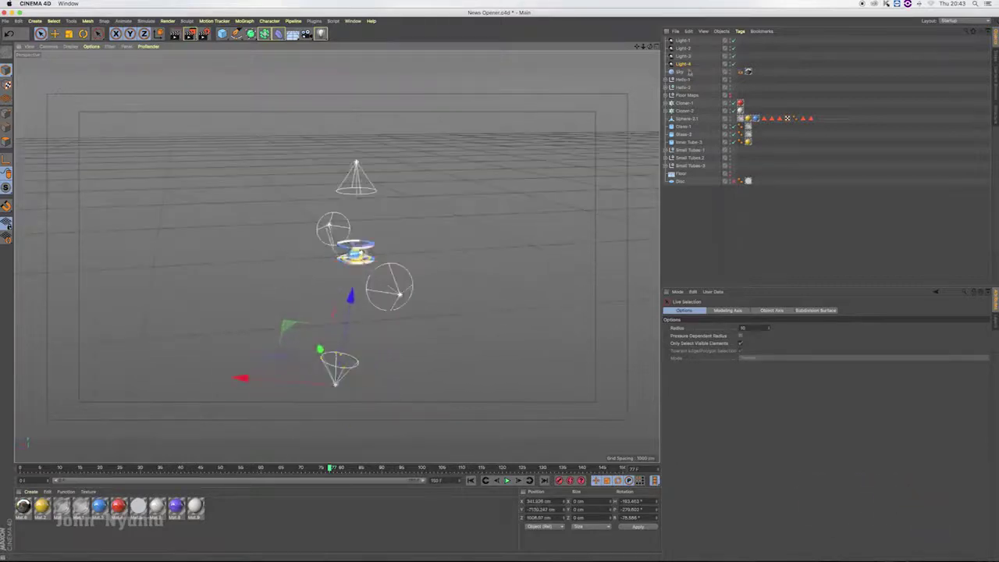
Step: Copy Light-2 as Light-5, save, then aim it at the globe and shift it right
{"action": "left_click", "coordinate": [682, 56]}
{"action": "left_click", "coordinate": [682, 49]}
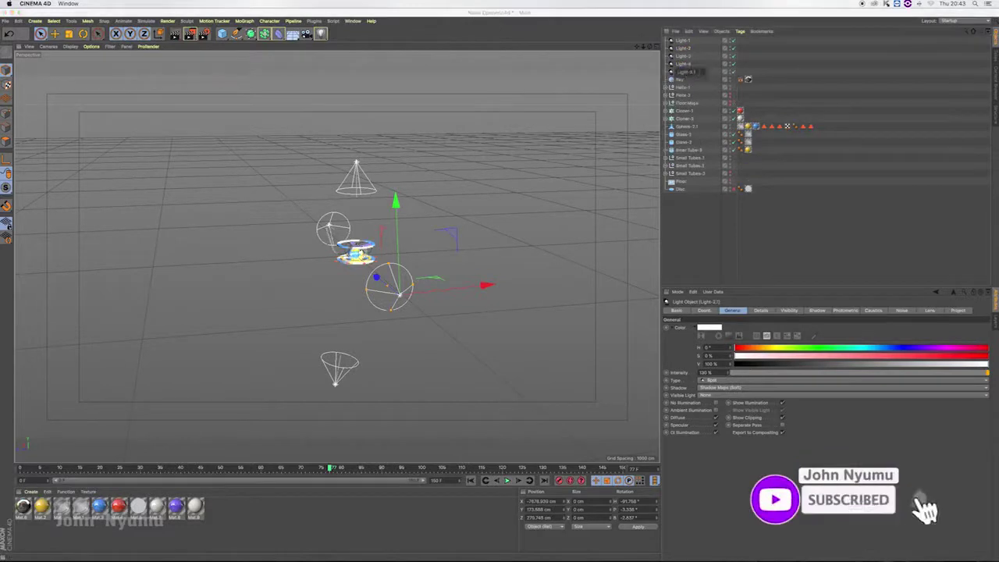
{"action": "key", "text": "Return"}
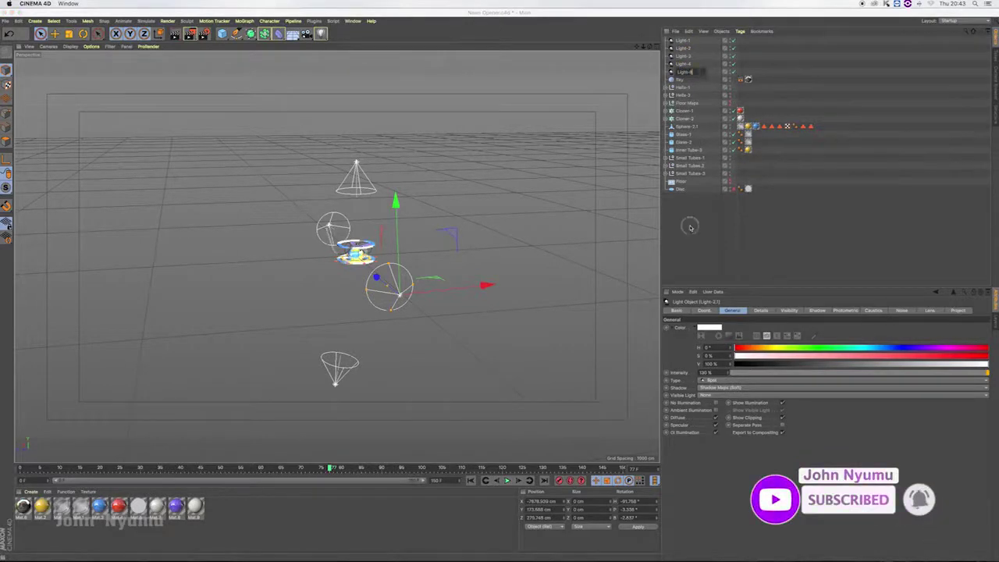
{"action": "key", "text": "ctrl+s"}
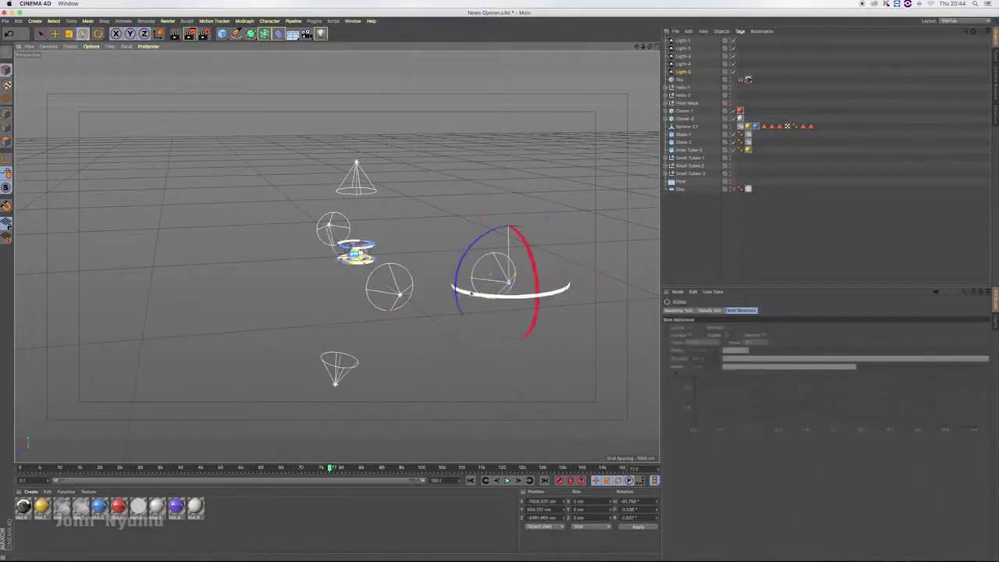
{"action": "left_click_drag", "start_coordinate": [472, 294], "coordinate": [537, 295]}
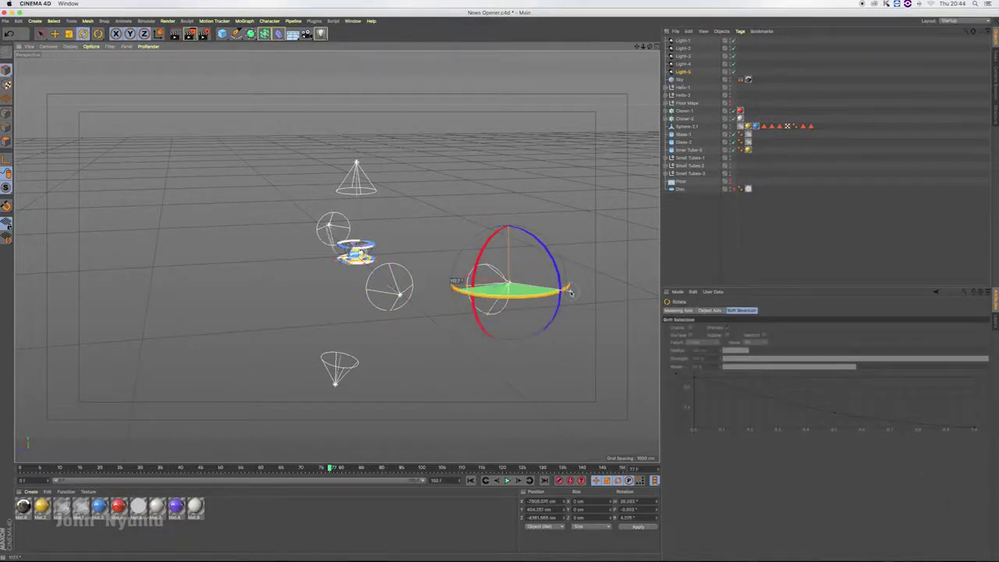
{"action": "key", "text": "space"}
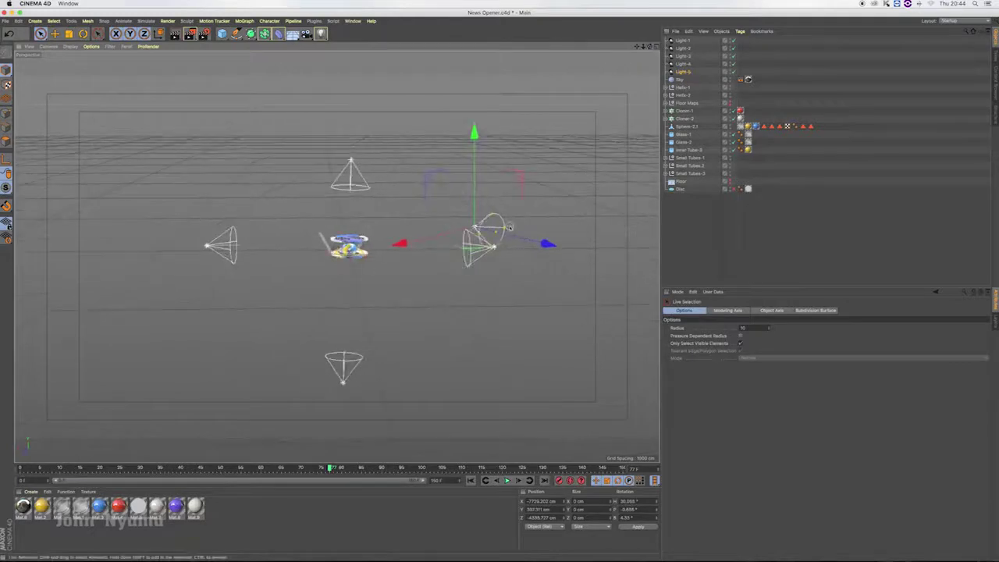
{"action": "key", "text": "r"}
{"action": "left_click_drag", "start_coordinate": [499, 234], "coordinate": [490, 249]}
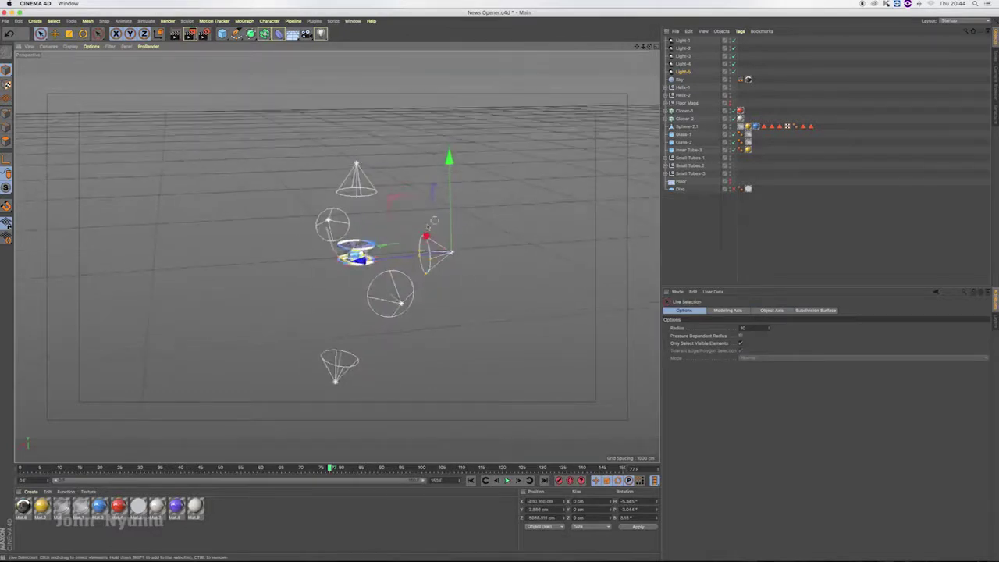
{"action": "left_click_drag", "start_coordinate": [540, 211], "coordinate": [579, 214]}
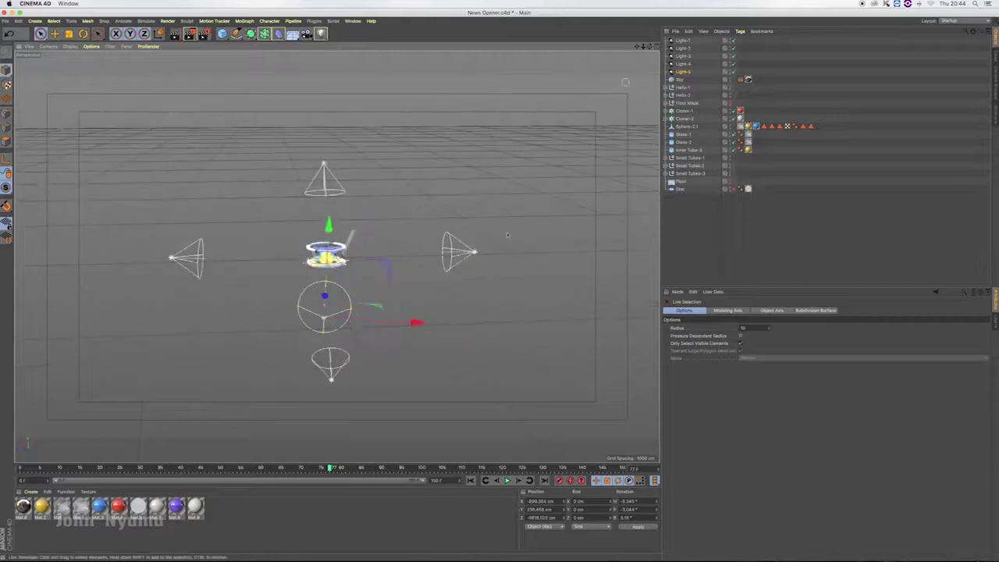
{"action": "left_click_drag", "start_coordinate": [416, 321], "coordinate": [440, 323]}
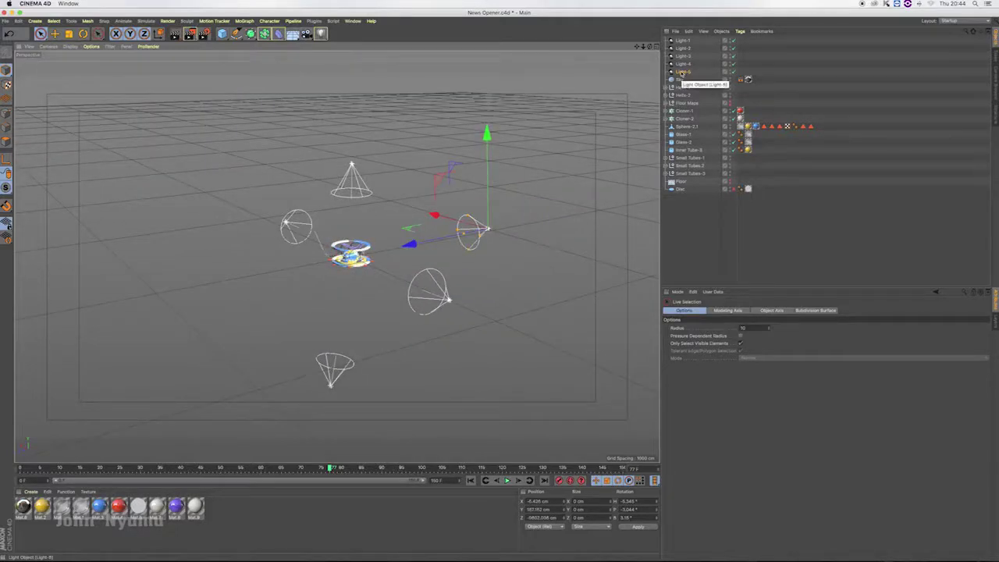
Step: Duplicate Light-5 as Light-6 on the globe's left side, aimed inward
{"action": "left_click_drag", "start_coordinate": [681, 73], "coordinate": [693, 80], "text": "ctrl"}
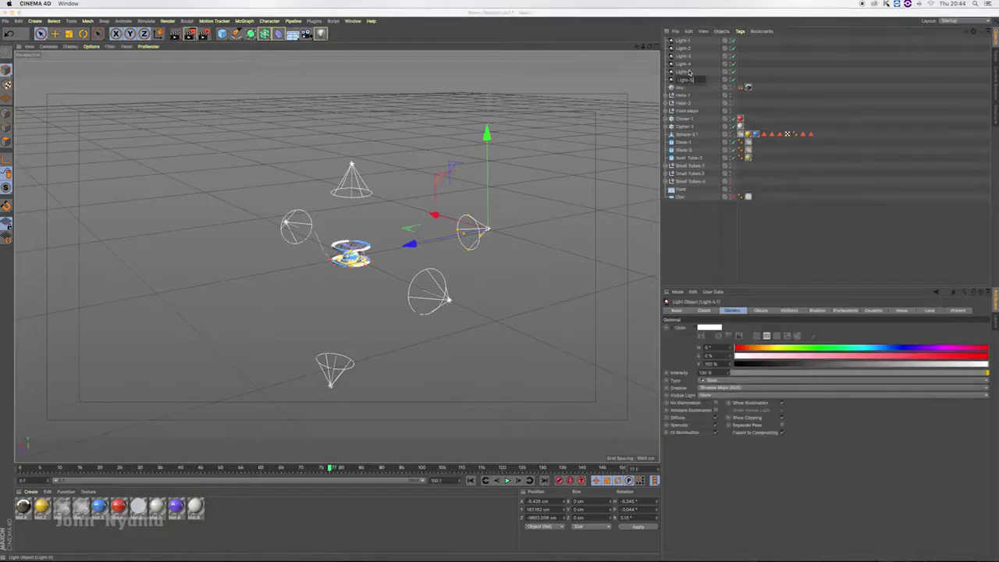
{"action": "left_click", "coordinate": [688, 274]}
{"action": "left_click", "coordinate": [468, 230]}
{"action": "mouse_move", "coordinate": [412, 241]}
{"action": "left_mouse_down"}
{"action": "mouse_move", "coordinate": [176, 292]}
{"action": "mouse_move", "coordinate": [66, 298]}
{"action": "left_mouse_up"}
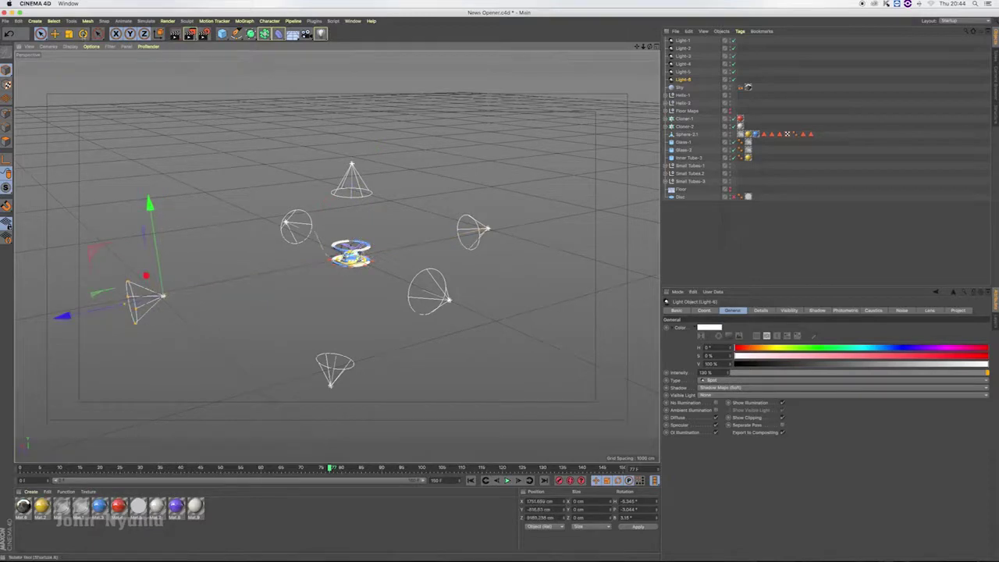
{"action": "key", "text": "r"}
{"action": "mouse_move", "coordinate": [179, 281]}
{"action": "left_mouse_down"}
{"action": "mouse_move", "coordinate": [262, 312]}
{"action": "mouse_move", "coordinate": [243, 315]}
{"action": "mouse_move", "coordinate": [256, 305]}
{"action": "left_mouse_up"}
Step: Centre the lower light under the globe and tilt it slightly
{"action": "left_click_drag", "start_coordinate": [652, 47], "coordinate": [593, 70]}
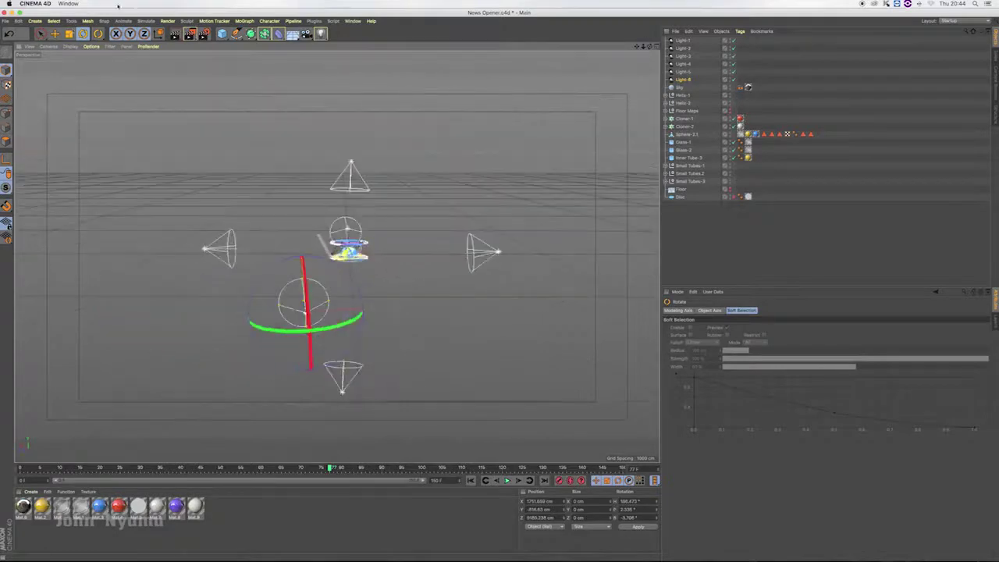
{"action": "key", "text": "9"}
{"action": "left_click_drag", "start_coordinate": [396, 305], "coordinate": [446, 302]}
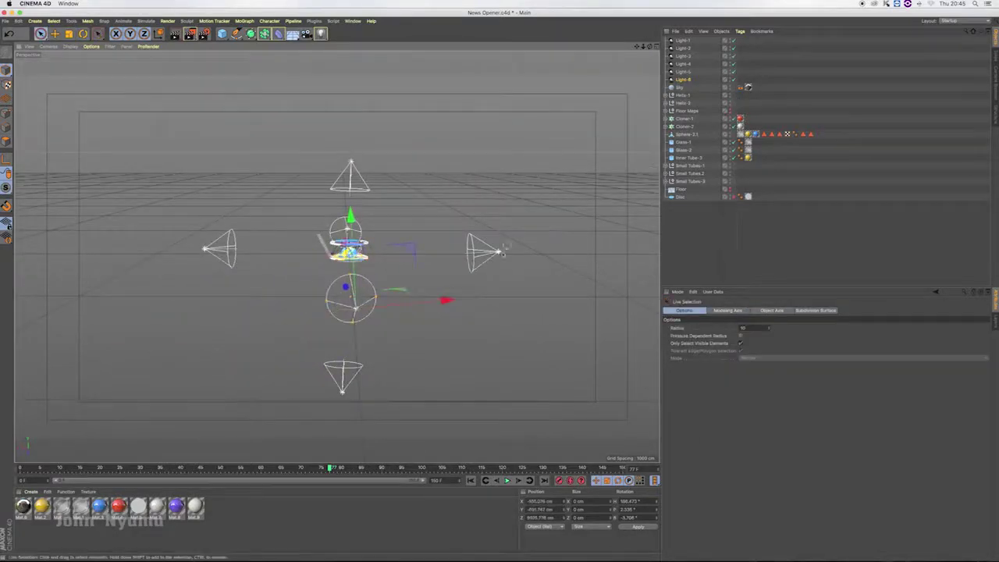
{"action": "key", "text": "r"}
{"action": "left_click_drag", "start_coordinate": [394, 321], "coordinate": [375, 324]}
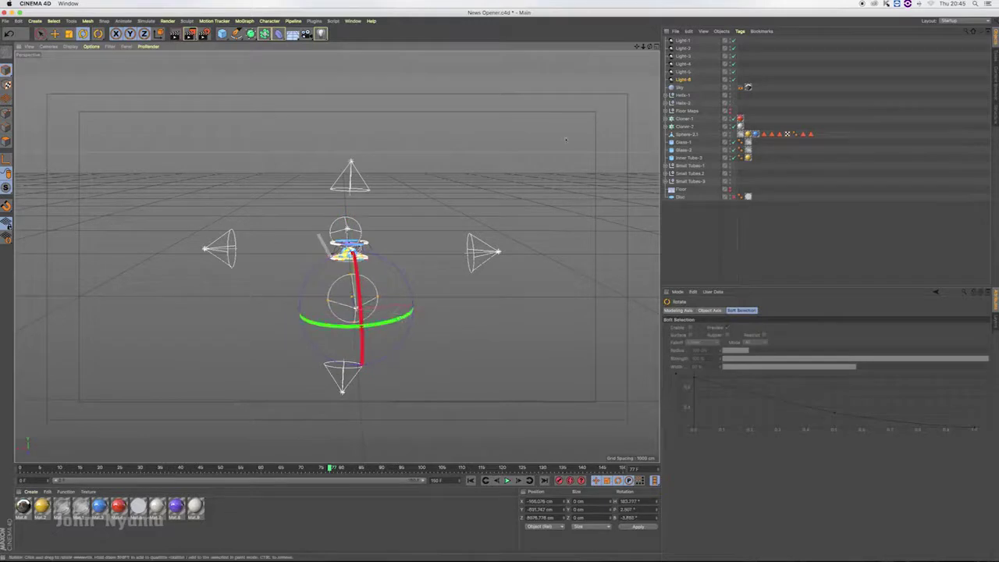
{"action": "left_click_drag", "start_coordinate": [648, 47], "coordinate": [650, 117]}
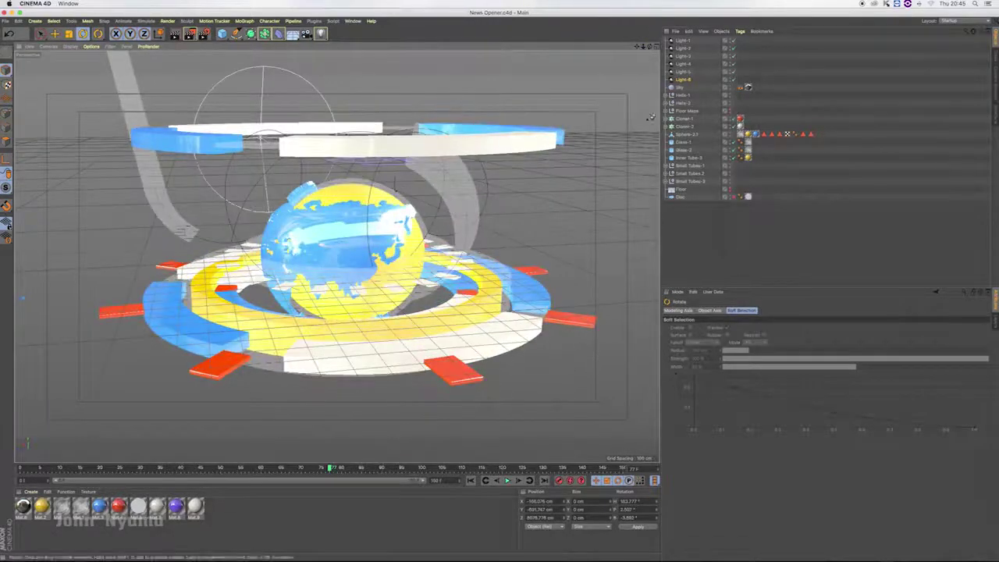
Step: Render a lighting preview and keep Light-6, Light-4, Light-3 and Light-1 at 100 % intensity
{"action": "key", "text": "ctrl+r"}
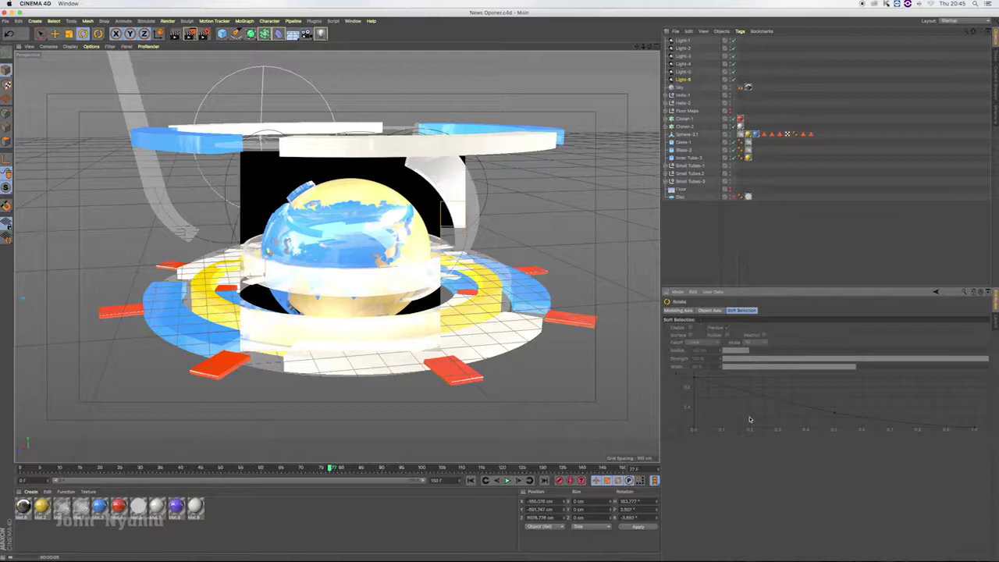
{"action": "left_click", "coordinate": [683, 79]}
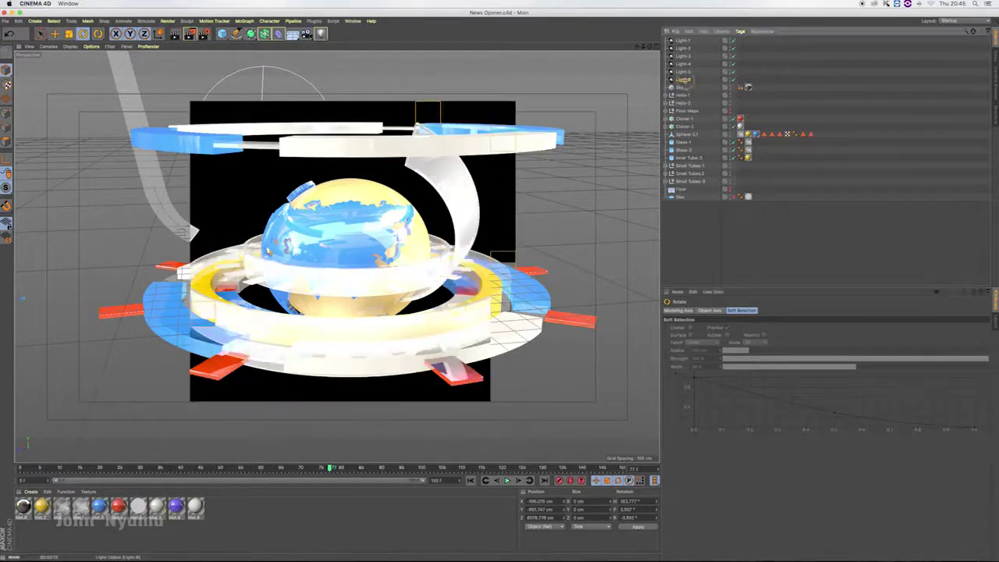
{"action": "left_click", "coordinate": [704, 373]}
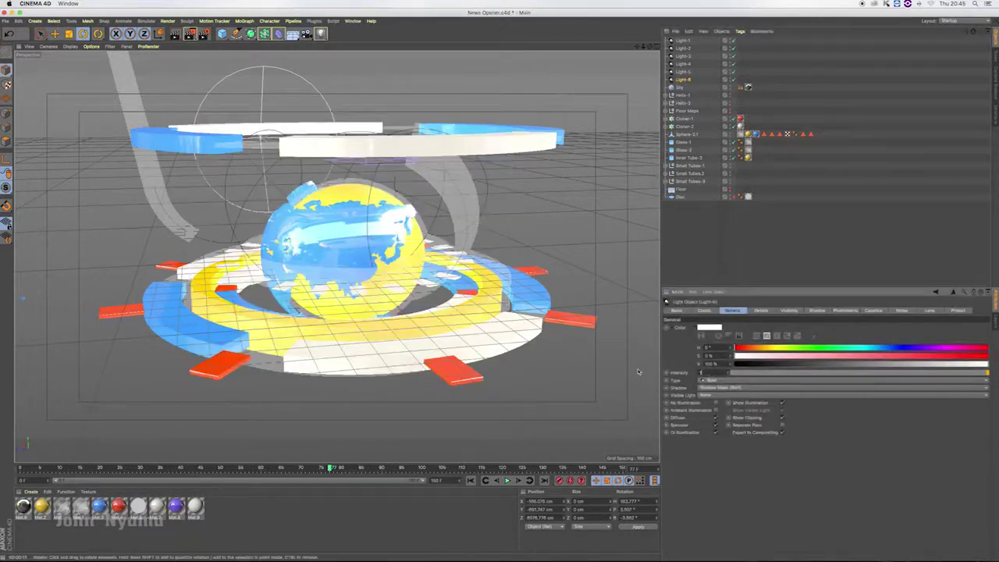
{"action": "key", "text": "Return"}
{"action": "left_click", "coordinate": [705, 372]}
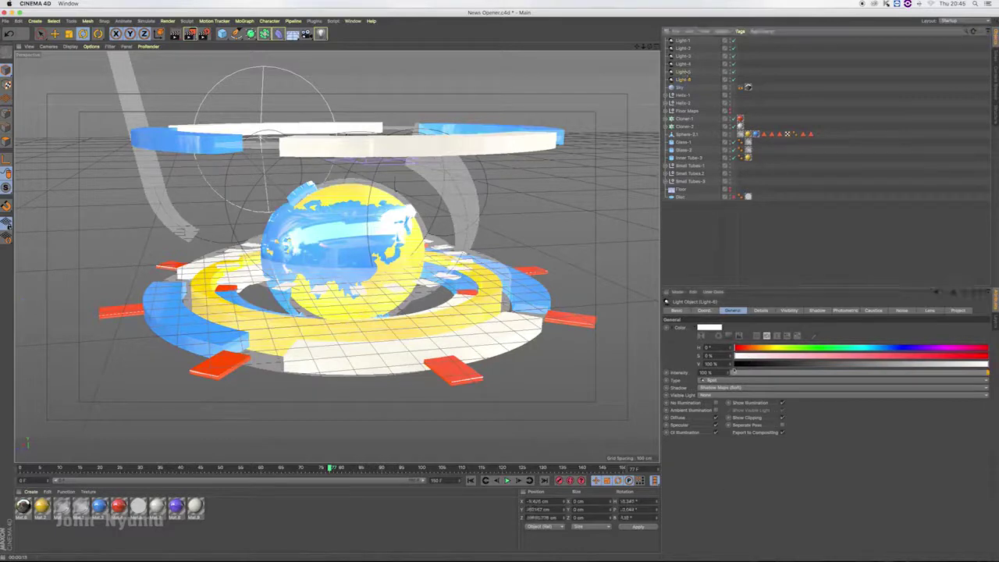
{"action": "left_click", "coordinate": [683, 63]}
{"action": "left_click", "coordinate": [705, 372]}
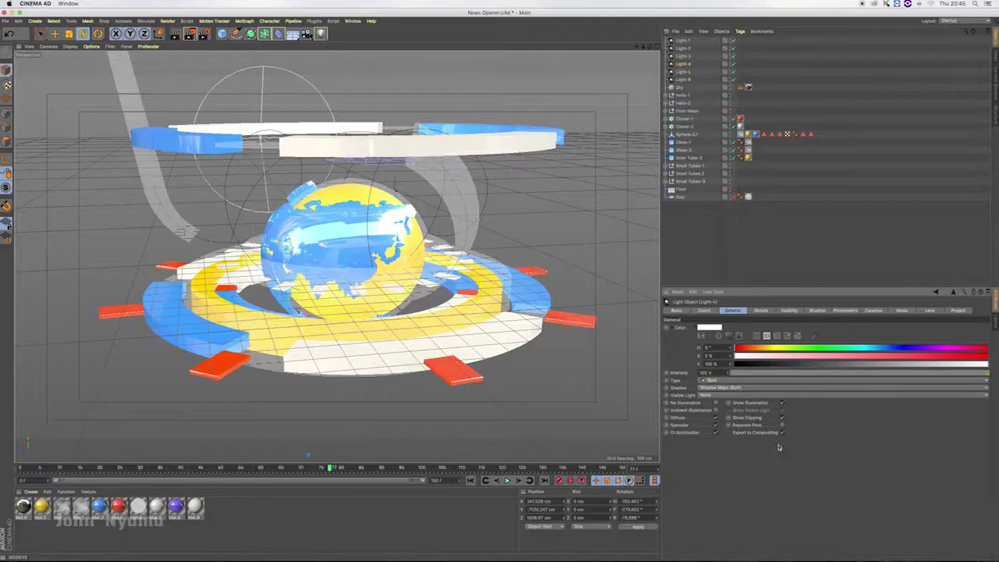
{"action": "left_click", "coordinate": [682, 56]}
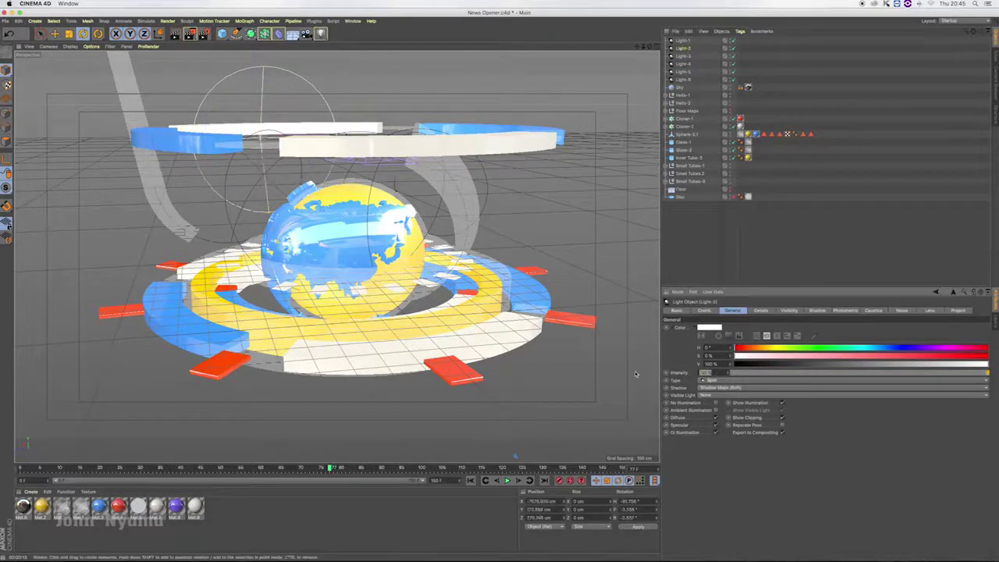
{"action": "left_click", "coordinate": [683, 40]}
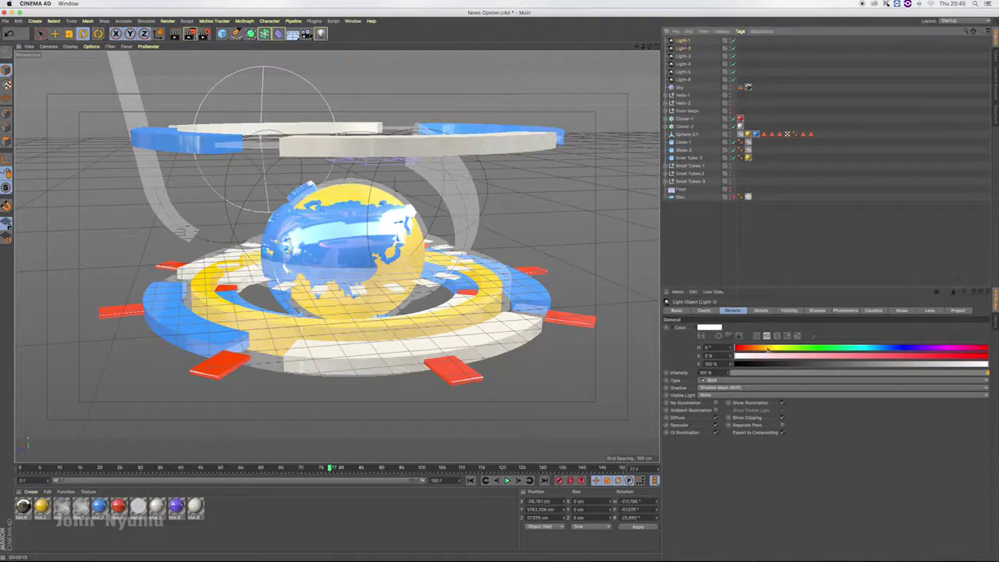
{"action": "key", "text": "Return"}
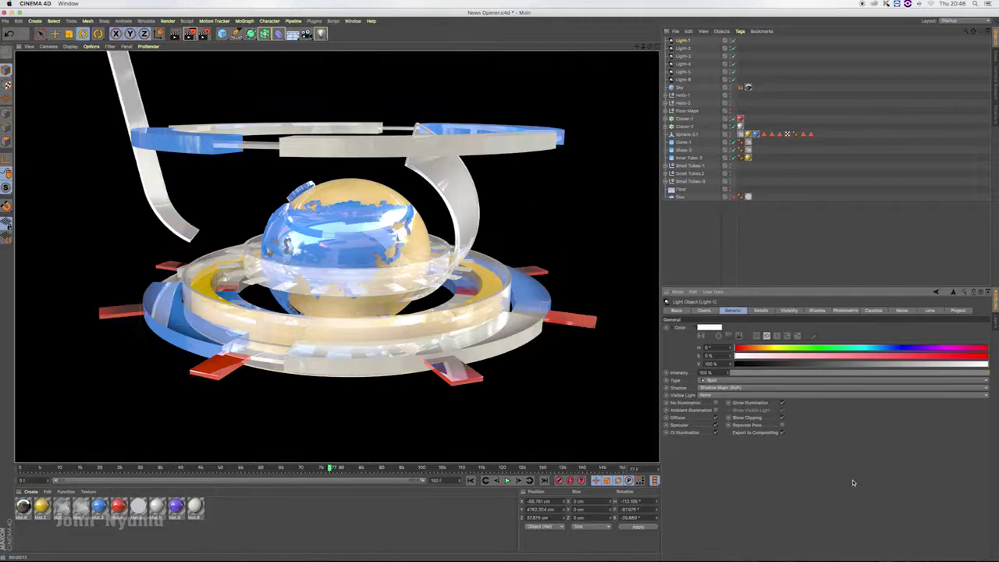
{"action": "left_click", "coordinate": [816, 309]}
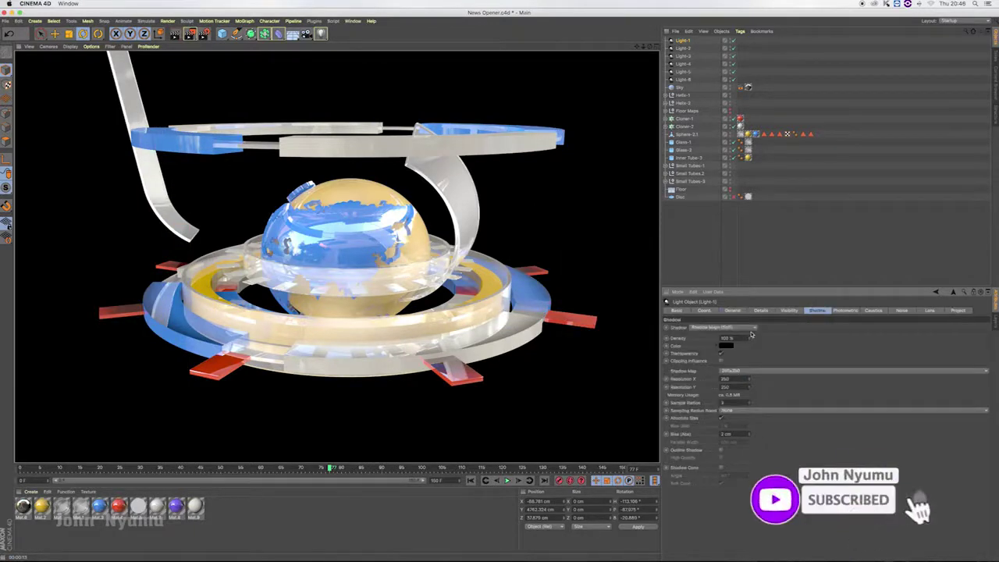
Step: Move Sky to the top of the hierarchy and inspect Light-1 through Light-6 in turn
{"action": "left_click_drag", "start_coordinate": [681, 41], "coordinate": [681, 47]}
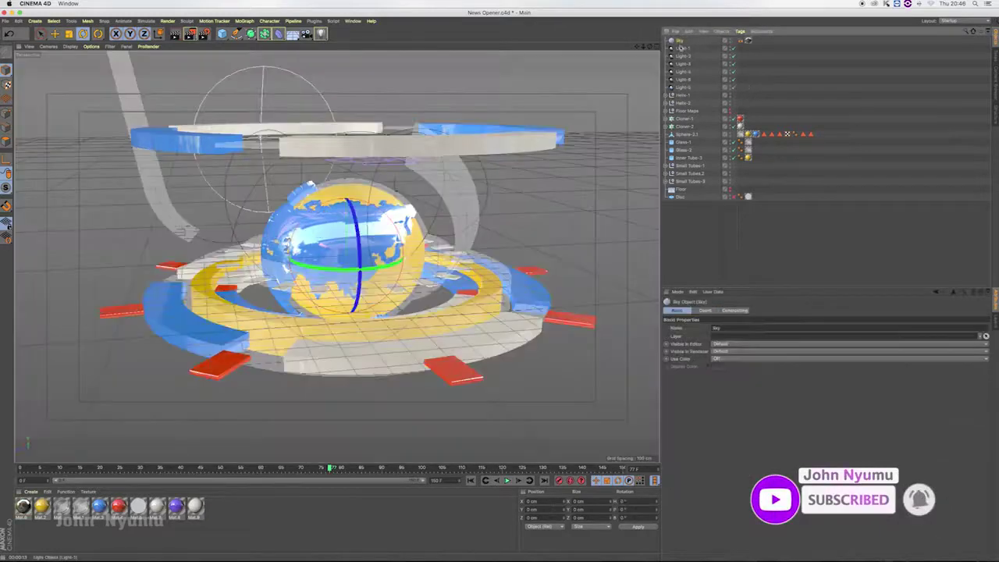
{"action": "left_click", "coordinate": [682, 48]}
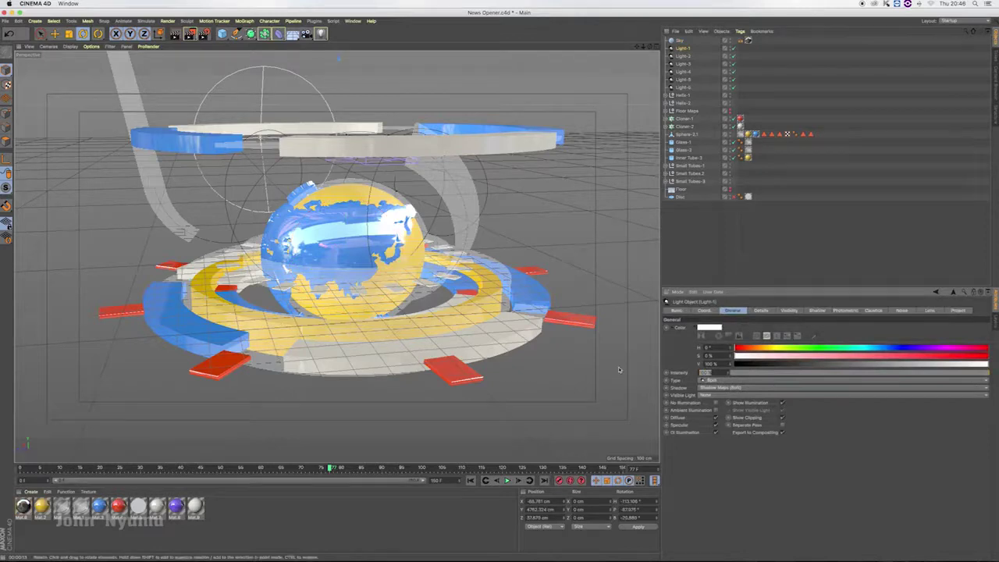
{"action": "left_click", "coordinate": [684, 57]}
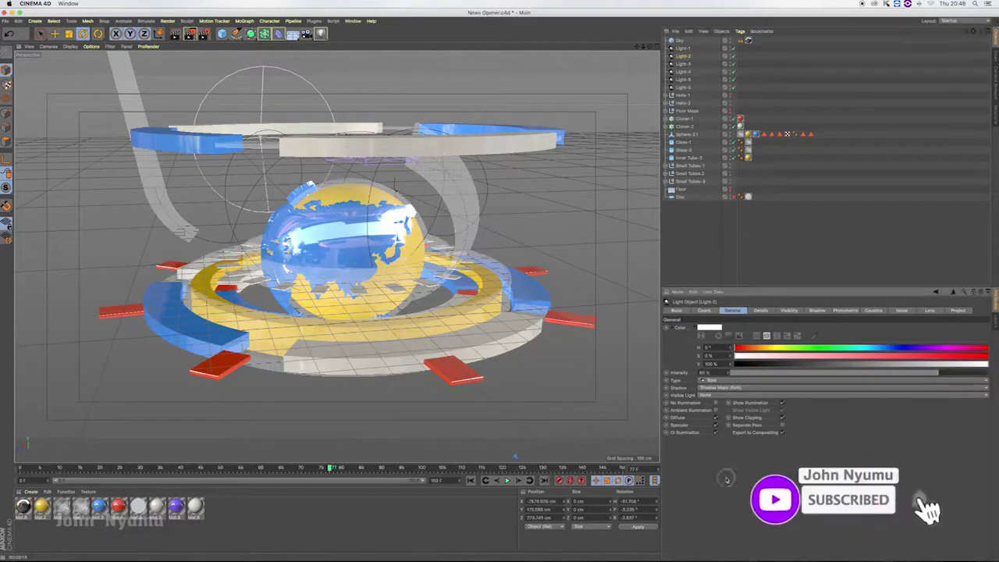
{"action": "left_click", "coordinate": [683, 64]}
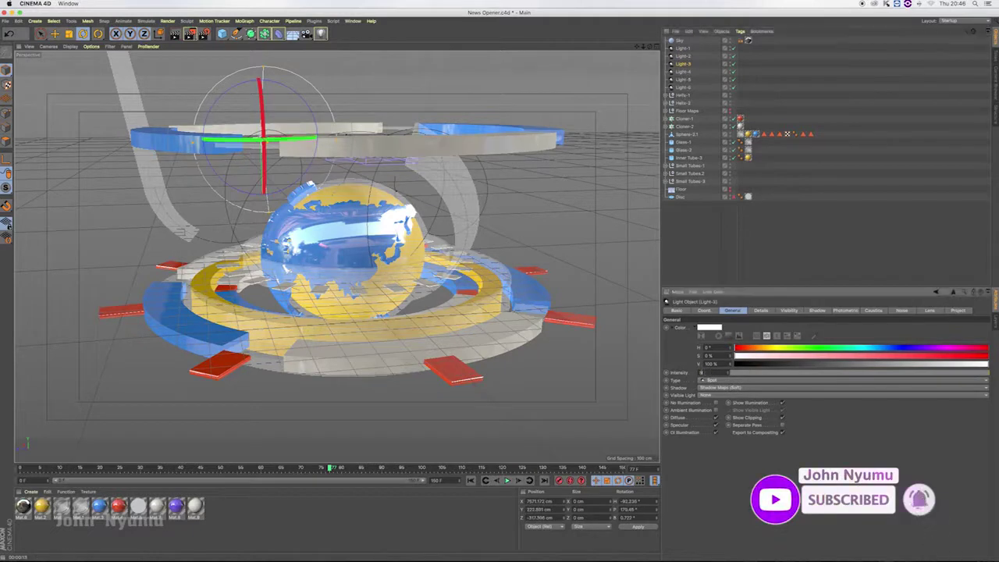
{"action": "left_click", "coordinate": [683, 71]}
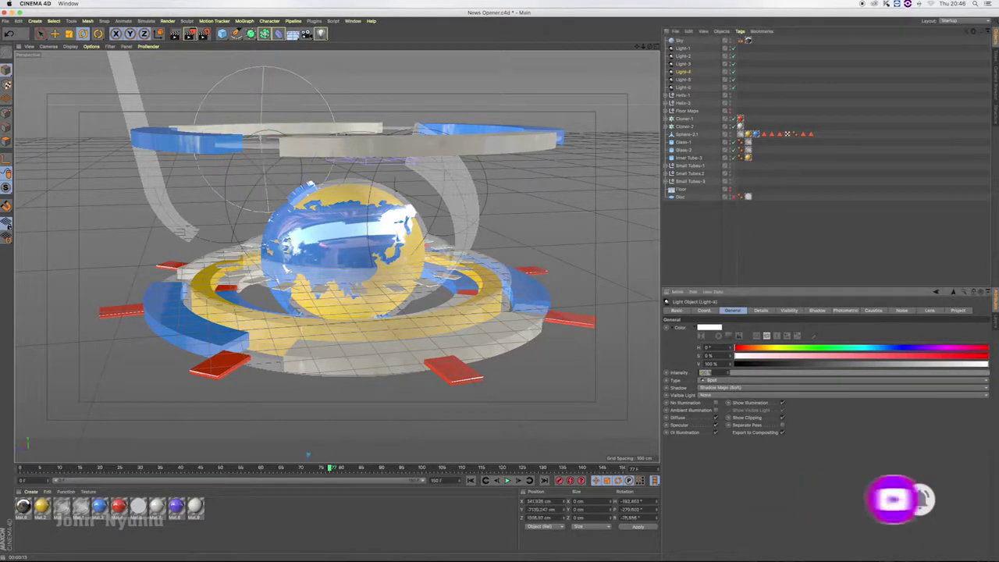
{"action": "left_click", "coordinate": [684, 80]}
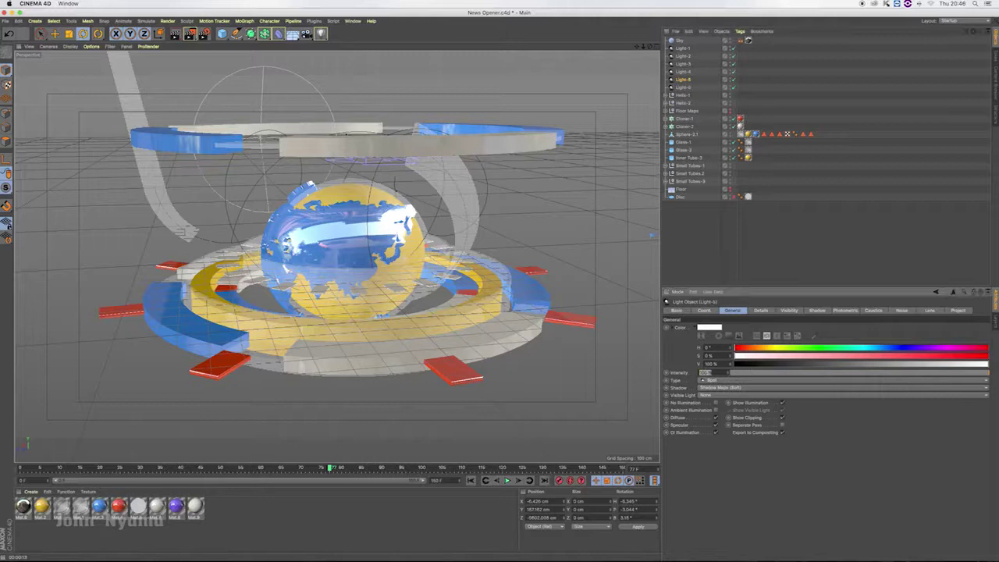
{"action": "left_click", "coordinate": [684, 87]}
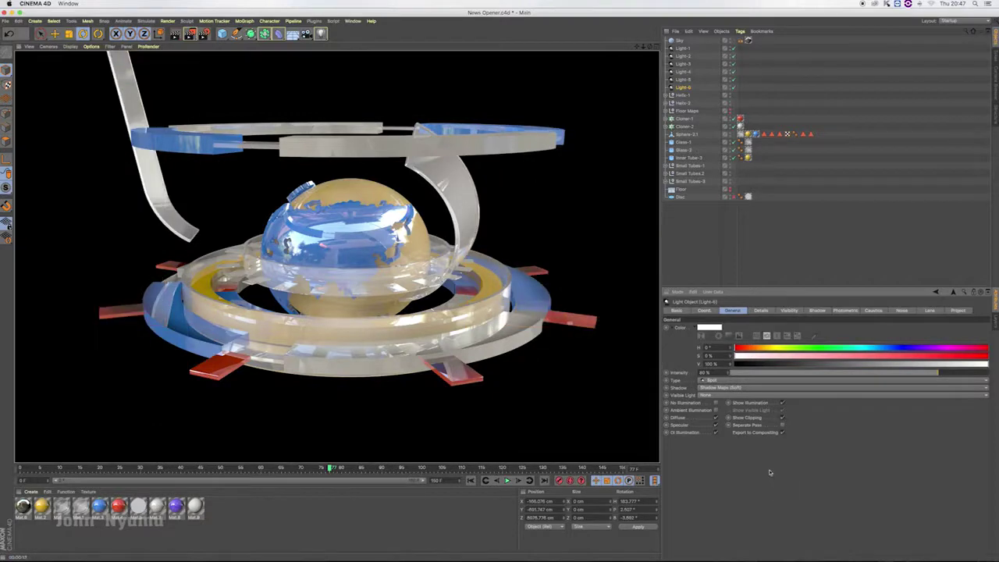
{"action": "left_click_drag", "start_coordinate": [641, 48], "coordinate": [643, 47]}
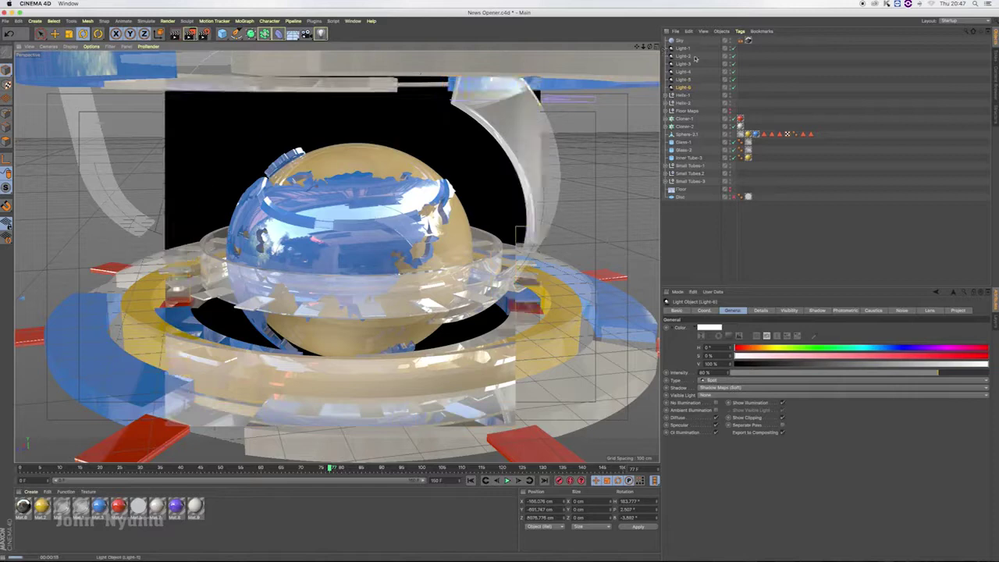
Step: Select Glass-1, view its coordinates, and play the animation from frame 0
{"action": "left_click", "coordinate": [686, 150]}
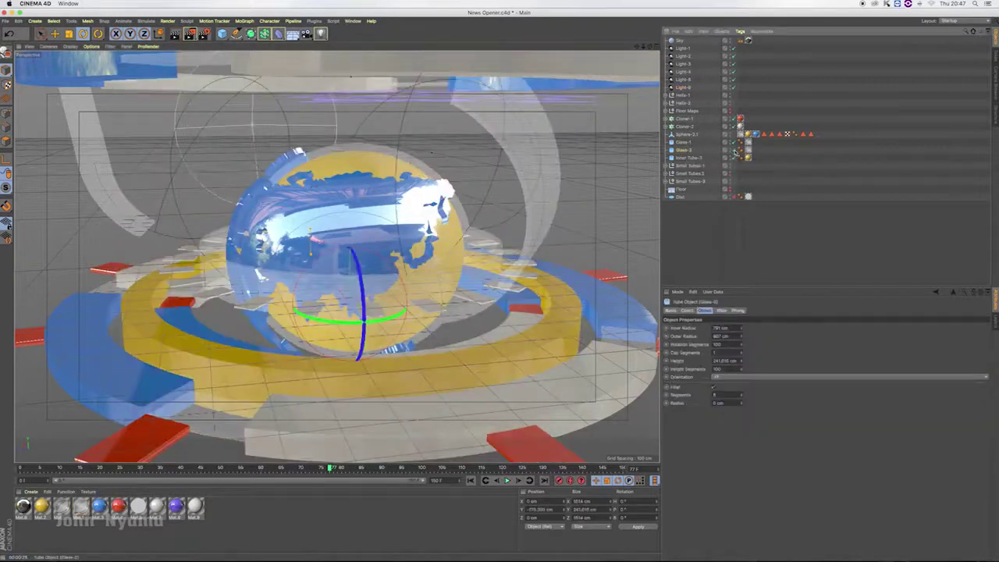
{"action": "left_click", "coordinate": [684, 142]}
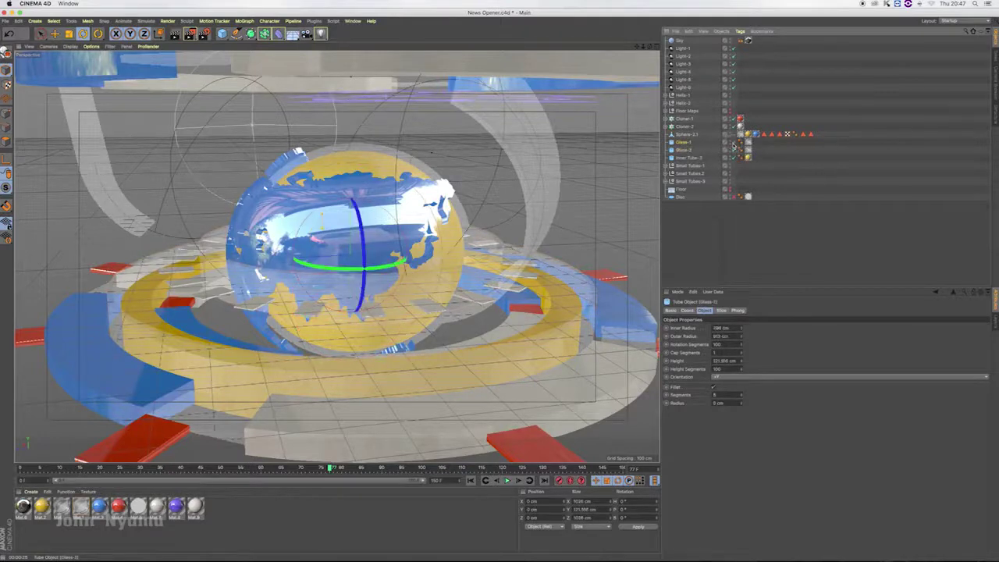
{"action": "key", "text": "shift+f"}
{"action": "left_click", "coordinate": [687, 309]}
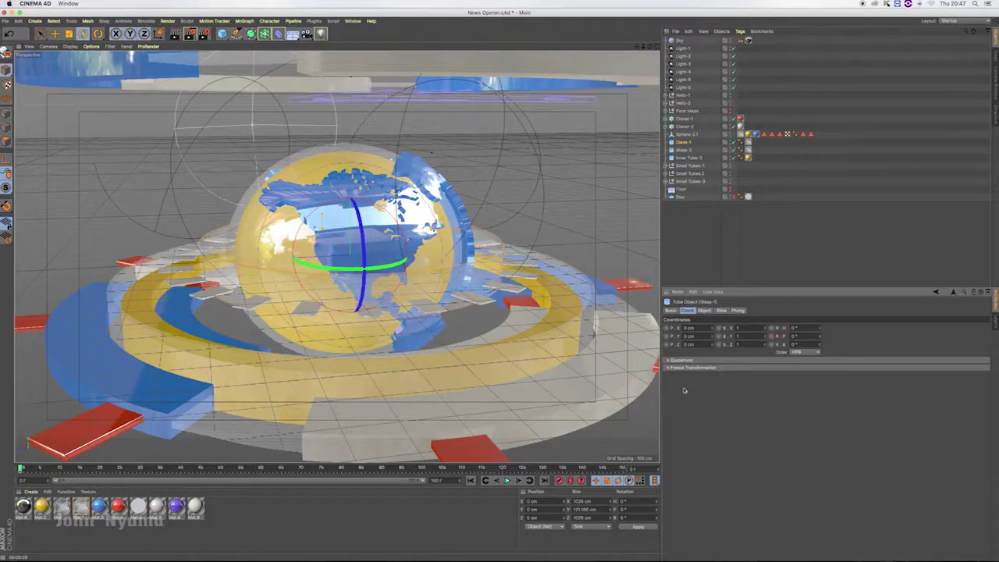
{"action": "left_click", "coordinate": [544, 479]}
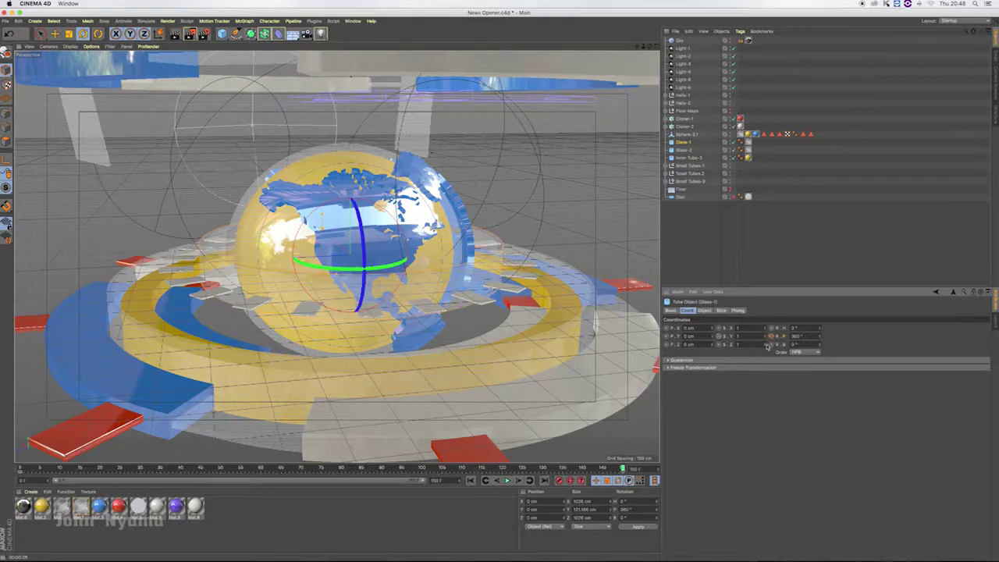
{"action": "left_click", "coordinate": [508, 480]}
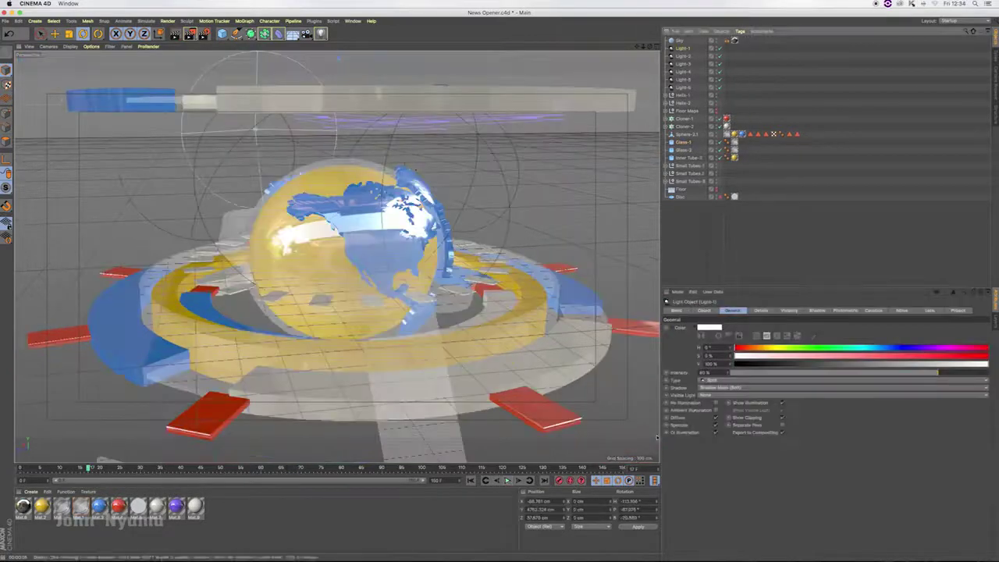
Step: Set one light's intensity to 35 % and Light-2's intensity to 80 %
{"action": "left_click", "coordinate": [704, 372]}
{"action": "type", "text": "100"}
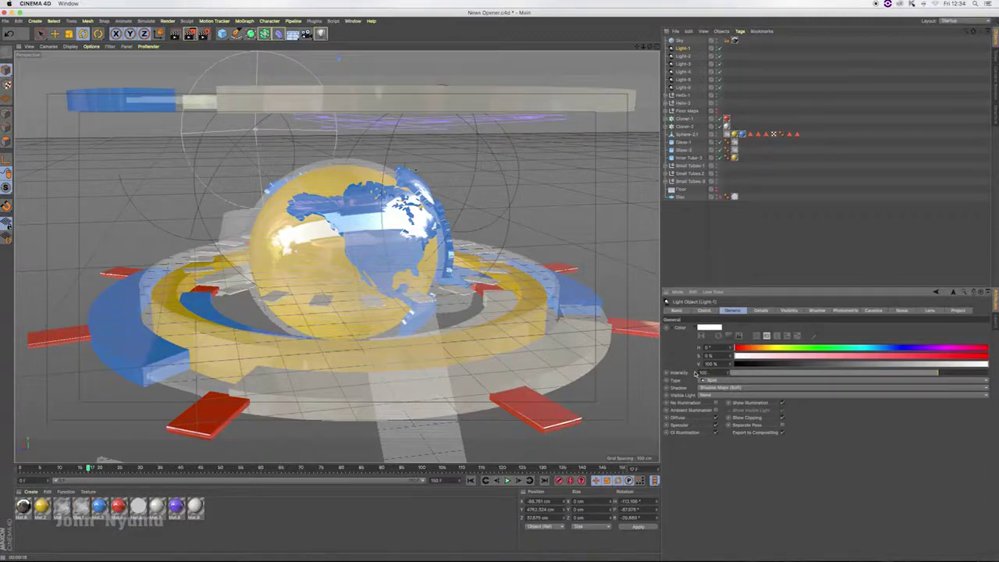
{"action": "type", "text": "35"}
{"action": "key", "text": "Return"}
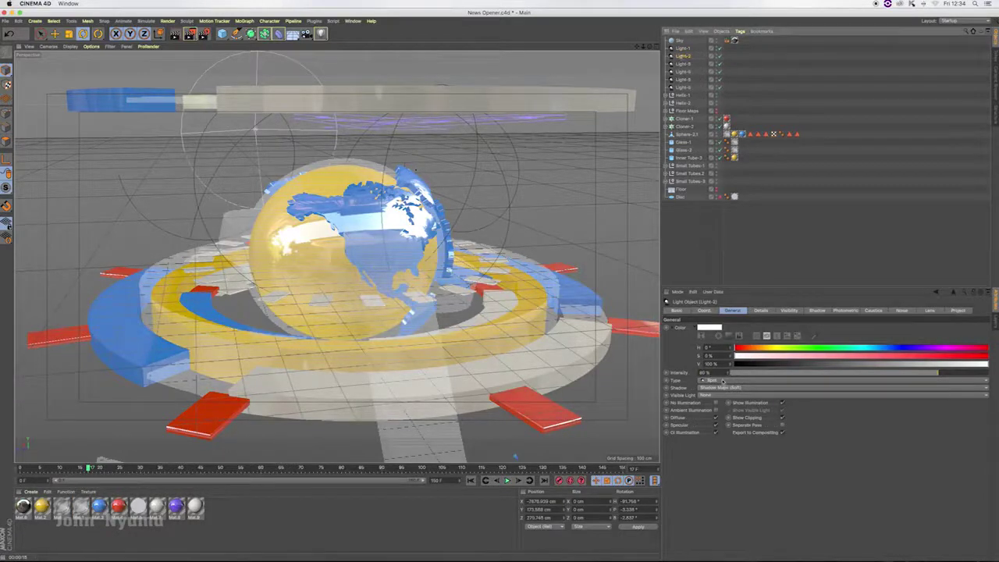
{"action": "left_click", "coordinate": [704, 372]}
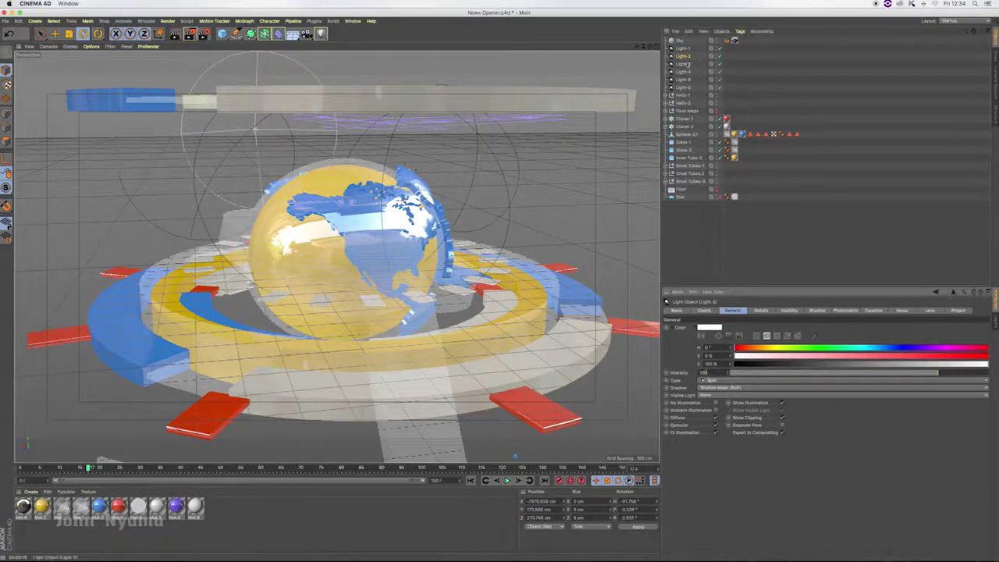
{"action": "type", "text": "80"}
{"action": "key", "text": "Return"}
Step: Review Light-4 to Light-6 intensities, leaving Light-5 at 100 %, and save the scene
{"action": "left_click", "coordinate": [705, 373]}
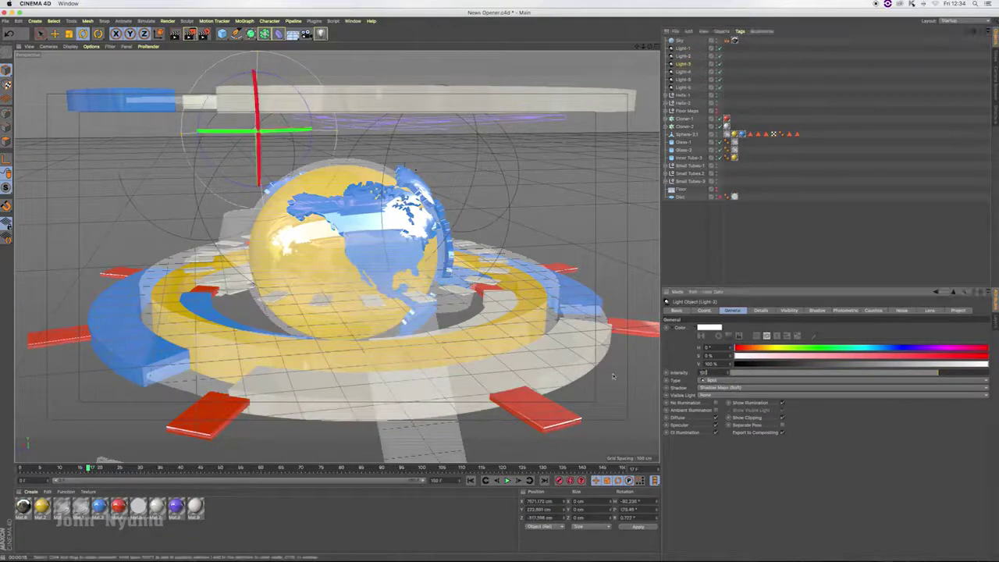
{"action": "left_click", "coordinate": [683, 71]}
{"action": "left_click", "coordinate": [705, 372]}
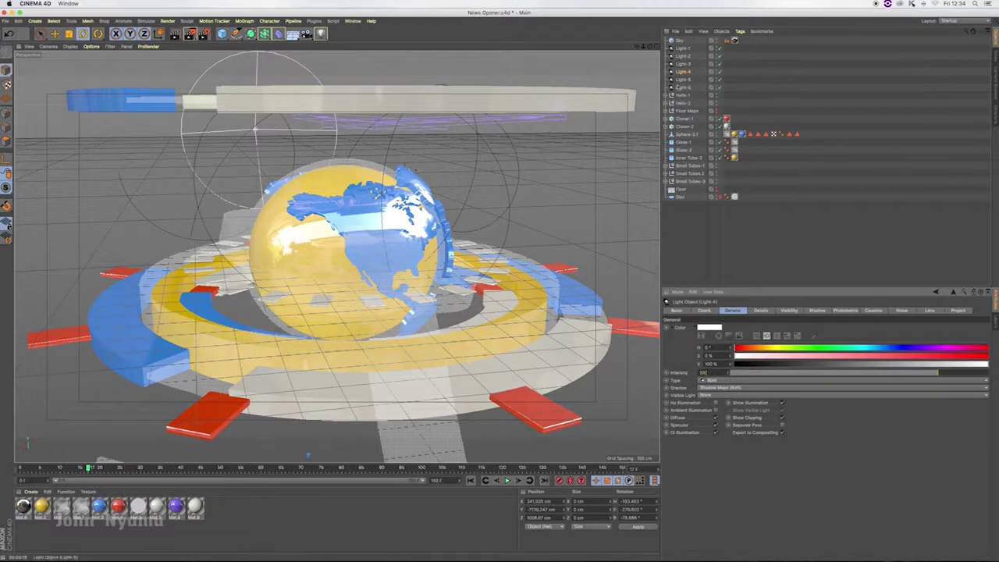
{"action": "key", "text": "Escape"}
{"action": "left_click", "coordinate": [705, 372]}
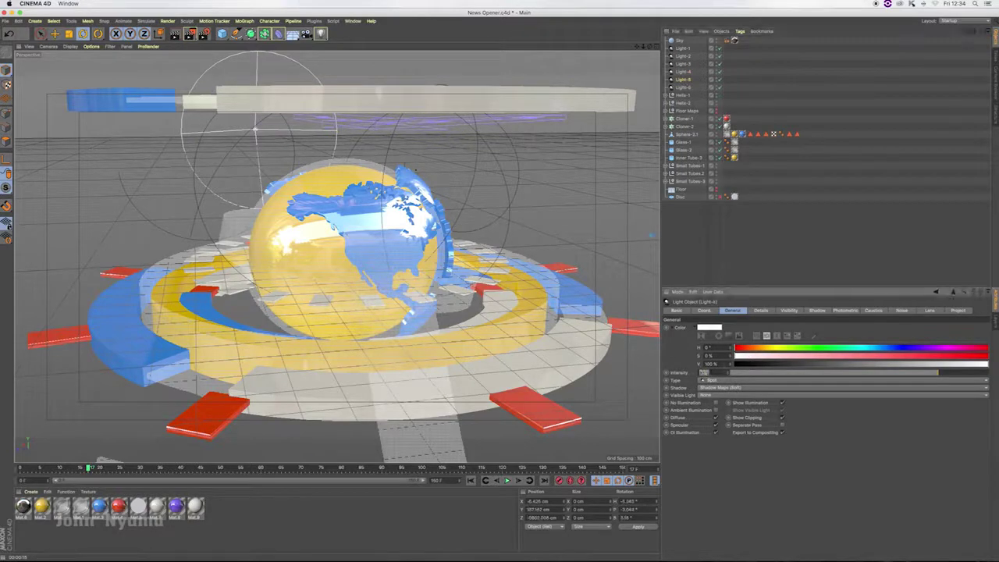
{"action": "key", "text": "Escape"}
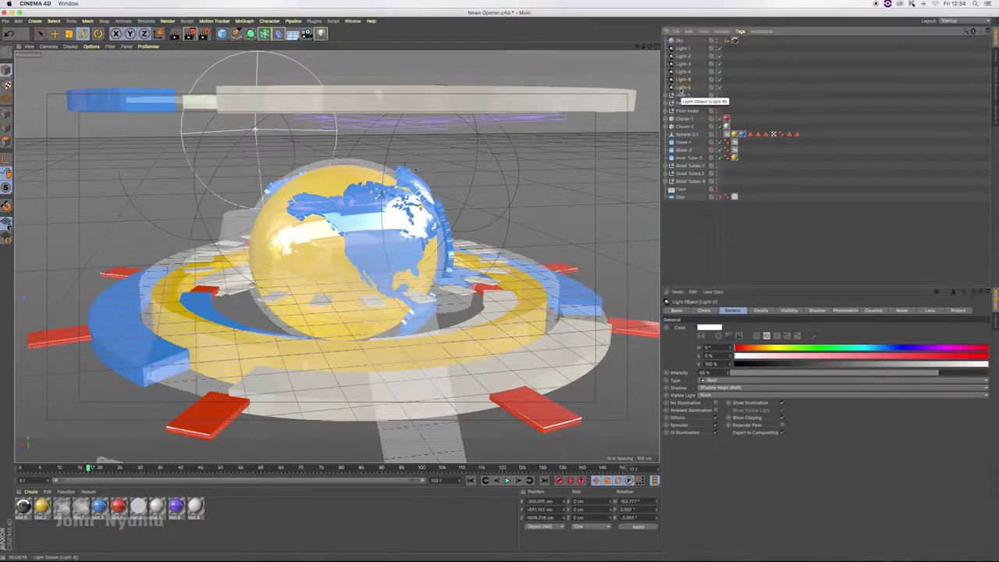
{"action": "left_click", "coordinate": [704, 373]}
{"action": "type", "text": "100"}
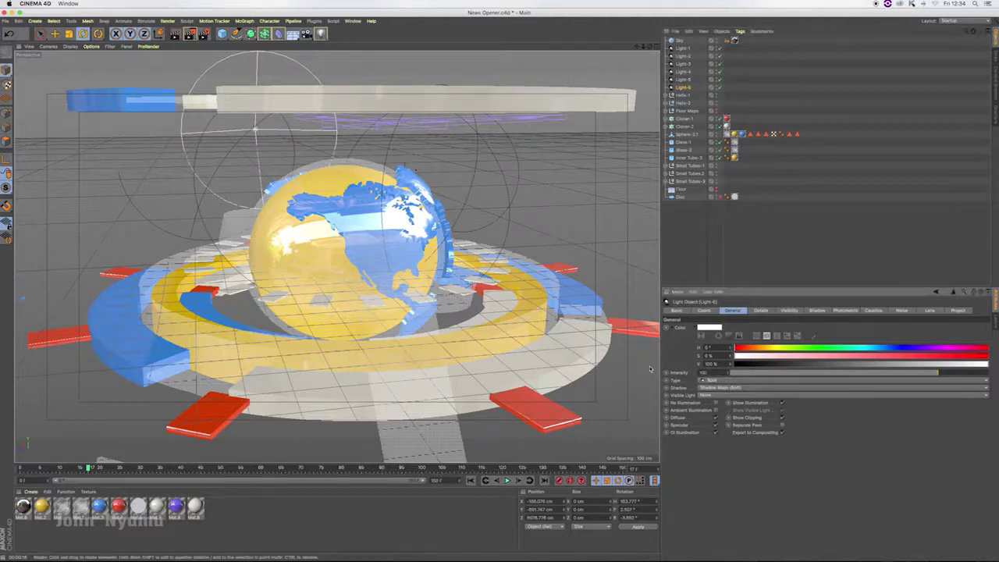
{"action": "key", "text": "Return"}
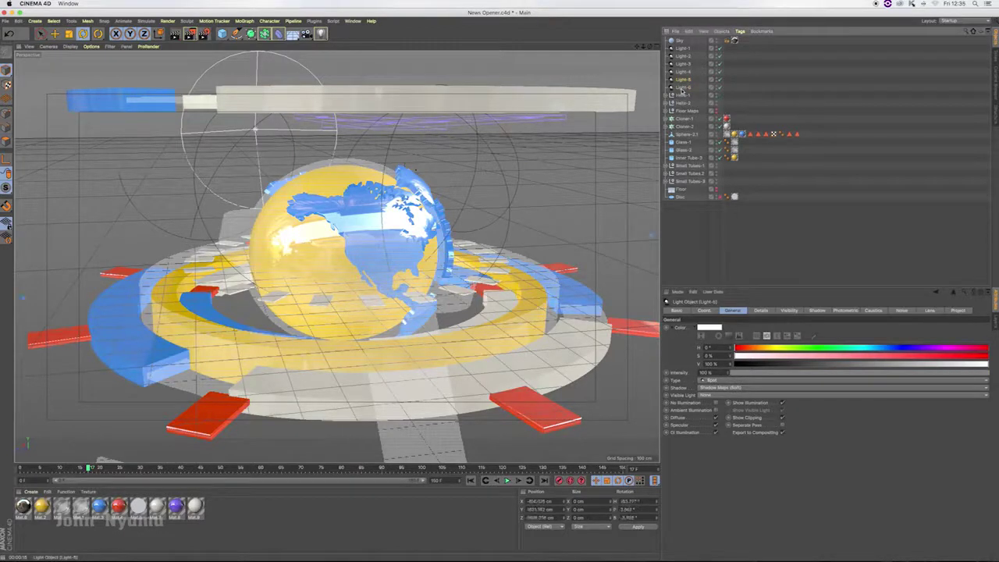
{"action": "left_click", "coordinate": [681, 88]}
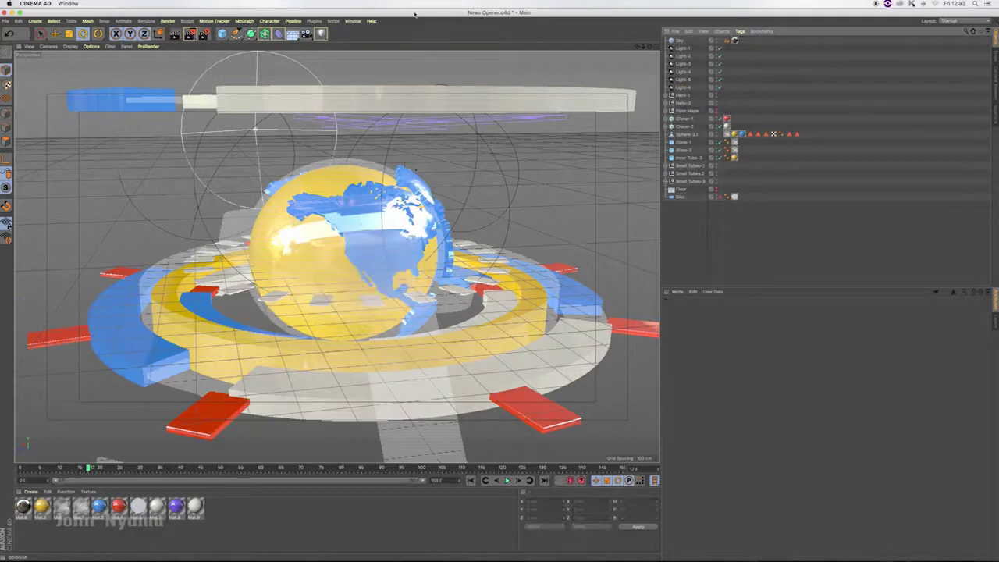
{"action": "key", "text": "ctrl+s"}
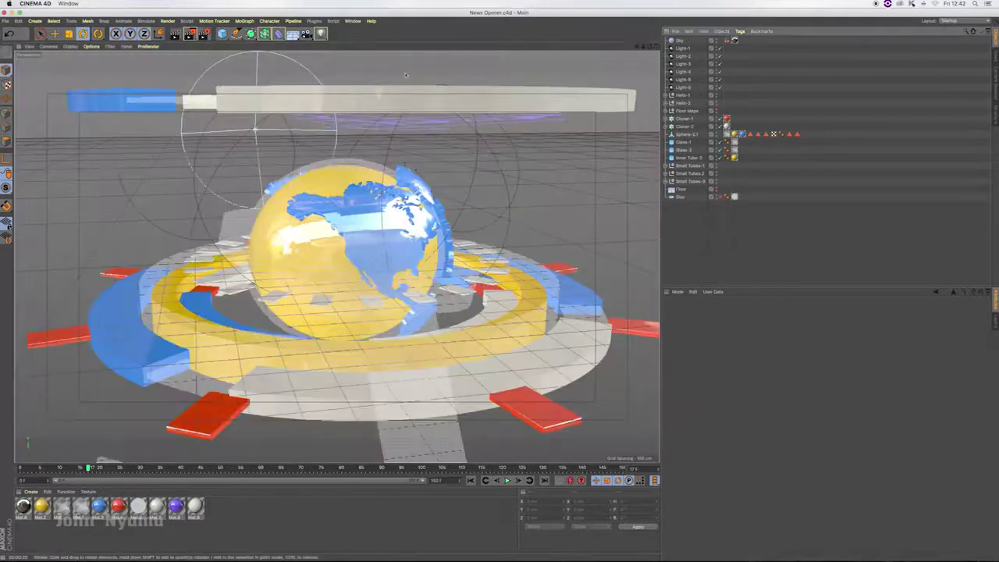
Step: Add Camera-1 with the Wide Angle (25 mm) lens and look through it
{"action": "left_click", "coordinate": [683, 41]}
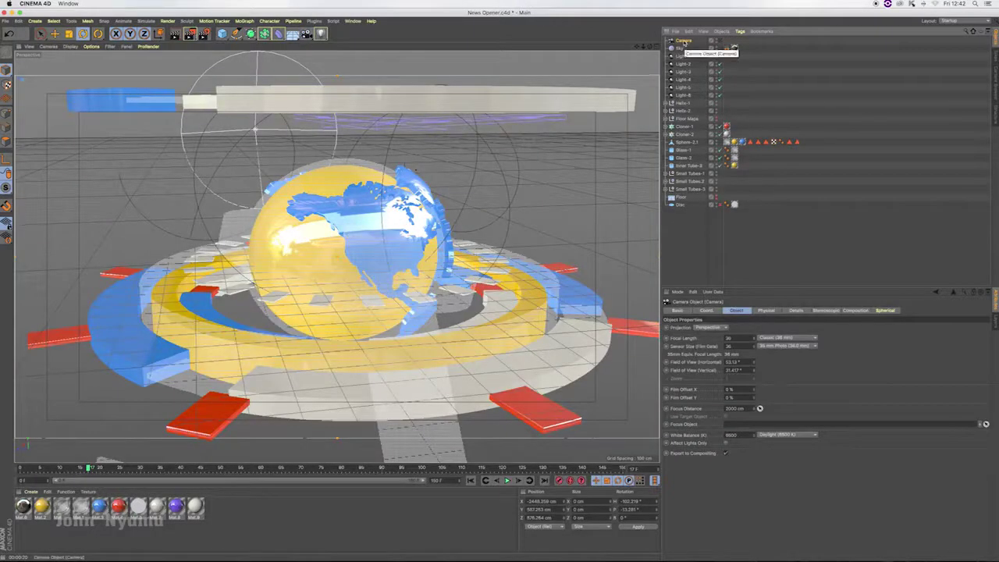
{"action": "left_click", "coordinate": [769, 338]}
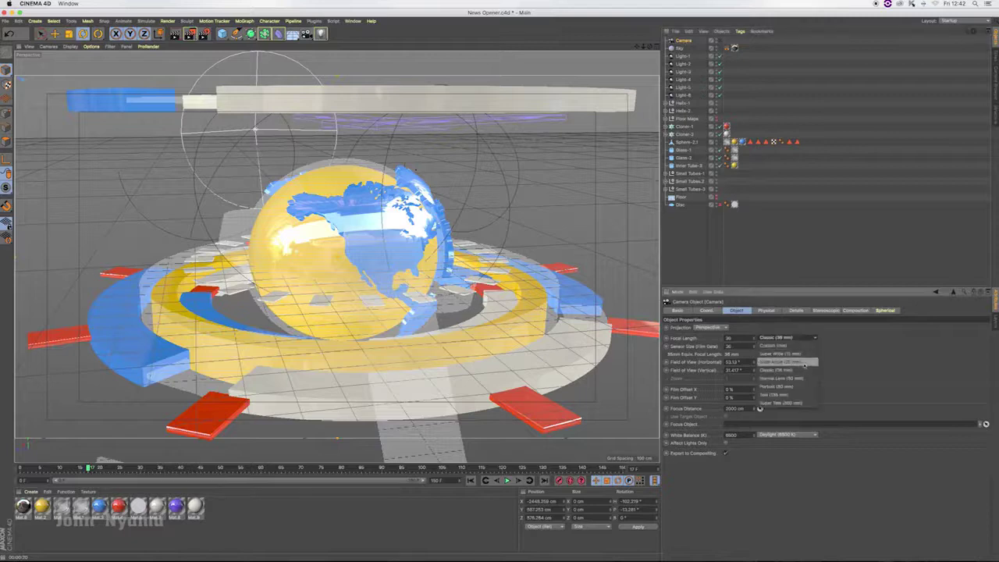
{"action": "left_click", "coordinate": [808, 363]}
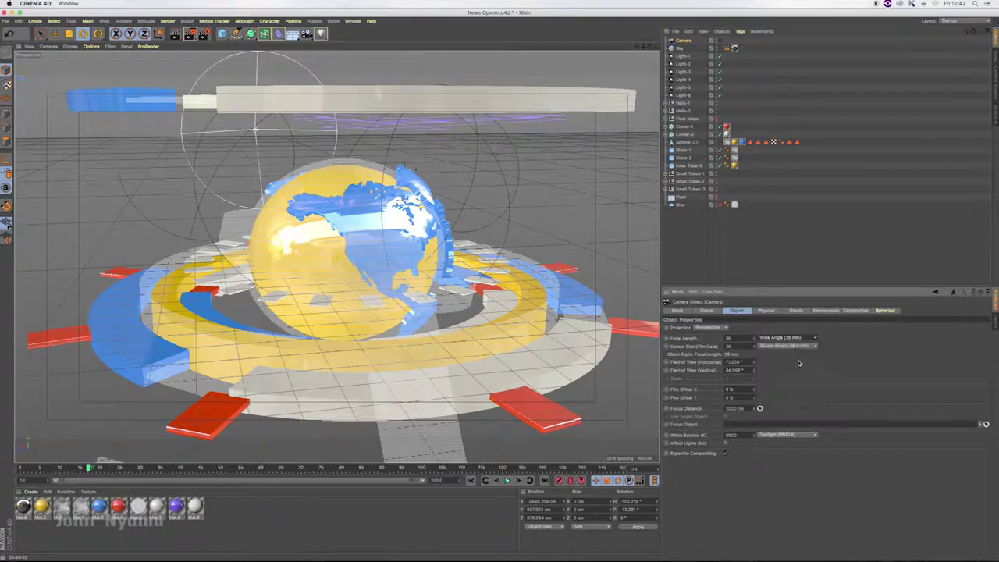
{"action": "double_click", "coordinate": [685, 41]}
{"action": "key", "text": "Return"}
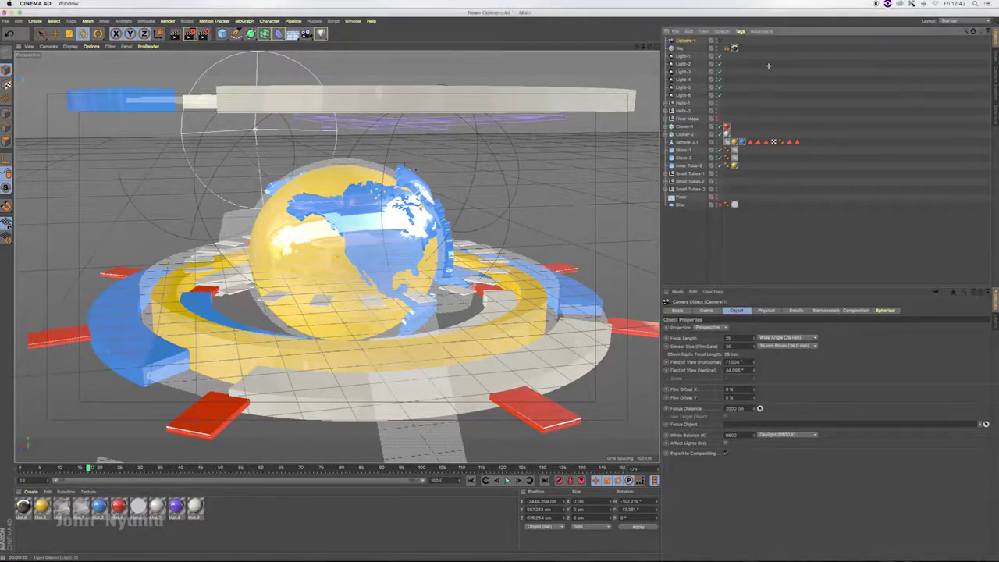
{"action": "left_click", "coordinate": [721, 40]}
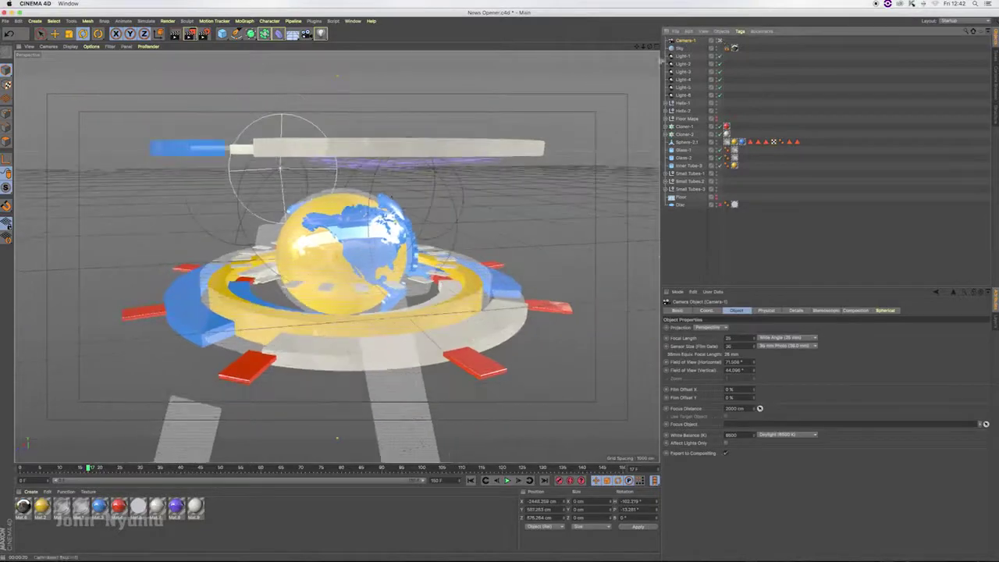
Step: Zoom and orbit the camera view to a lower, level angle framing the globe
{"action": "scroll", "coordinate": [337, 257], "scroll_direction": "up", "scroll_amount": 5}
{"action": "scroll", "coordinate": [337, 257], "scroll_direction": "up", "scroll_amount": 5}
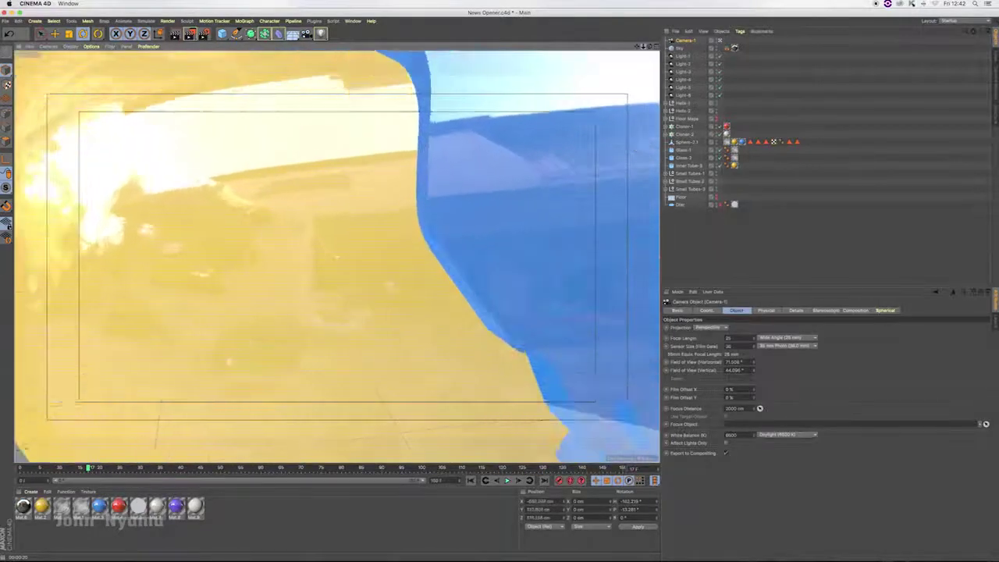
{"action": "scroll", "coordinate": [337, 258], "scroll_direction": "down", "scroll_amount": 10}
{"action": "scroll", "coordinate": [337, 257], "scroll_direction": "up", "scroll_amount": 2}
{"action": "scroll", "coordinate": [338, 257], "scroll_direction": "up", "scroll_amount": 2}
{"action": "scroll", "coordinate": [337, 258], "scroll_direction": "up", "scroll_amount": 2}
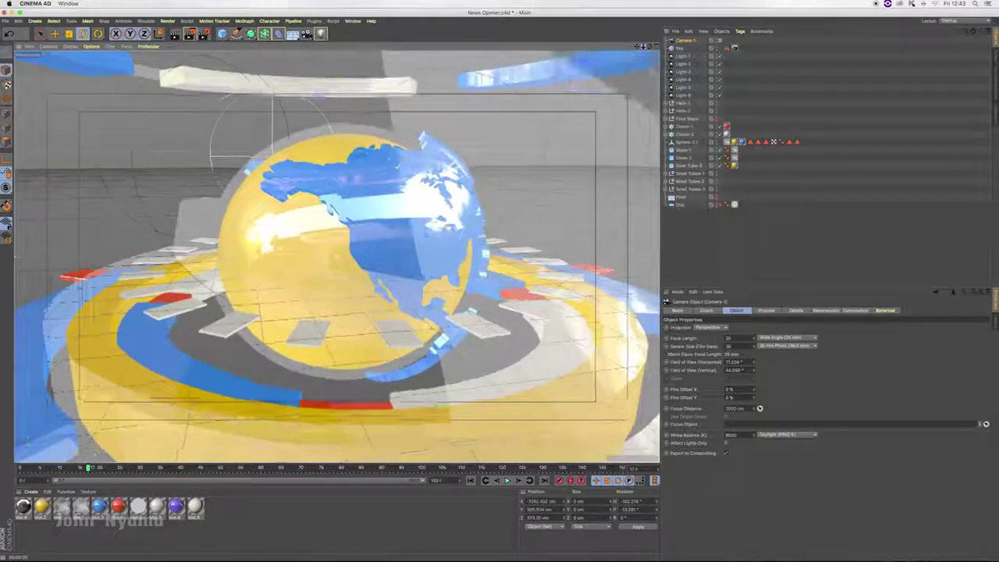
{"action": "scroll", "coordinate": [337, 258], "scroll_direction": "down", "scroll_amount": 8}
{"action": "scroll", "coordinate": [337, 258], "scroll_direction": "up", "scroll_amount": 3}
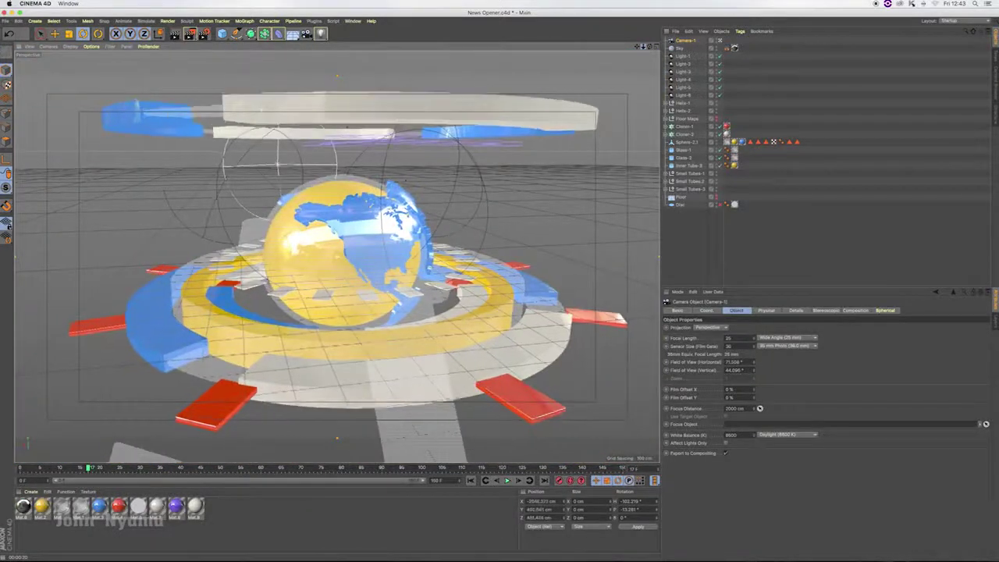
{"action": "scroll", "coordinate": [337, 257], "scroll_direction": "down", "scroll_amount": 2}
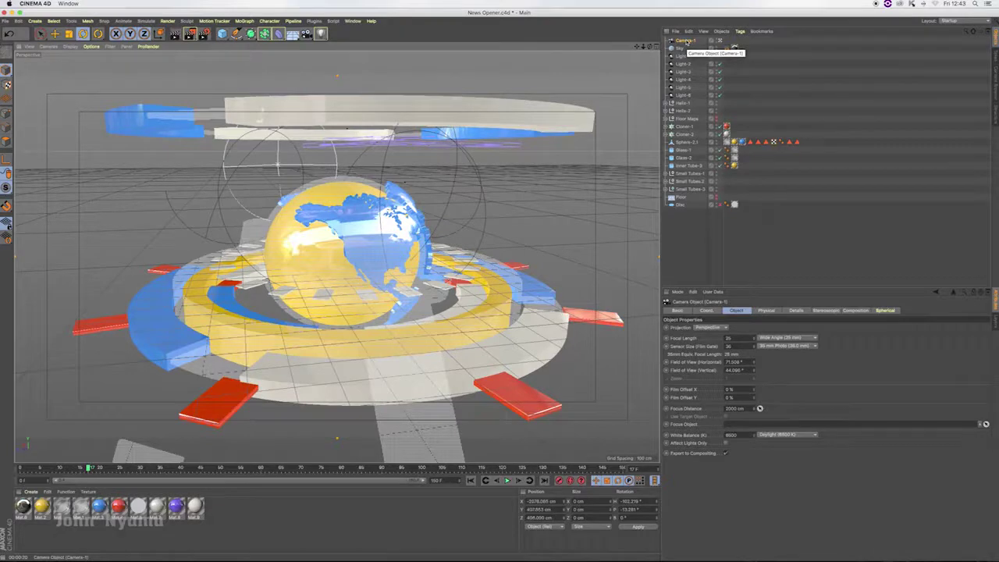
{"action": "scroll", "coordinate": [337, 257], "scroll_direction": "up", "scroll_amount": 5}
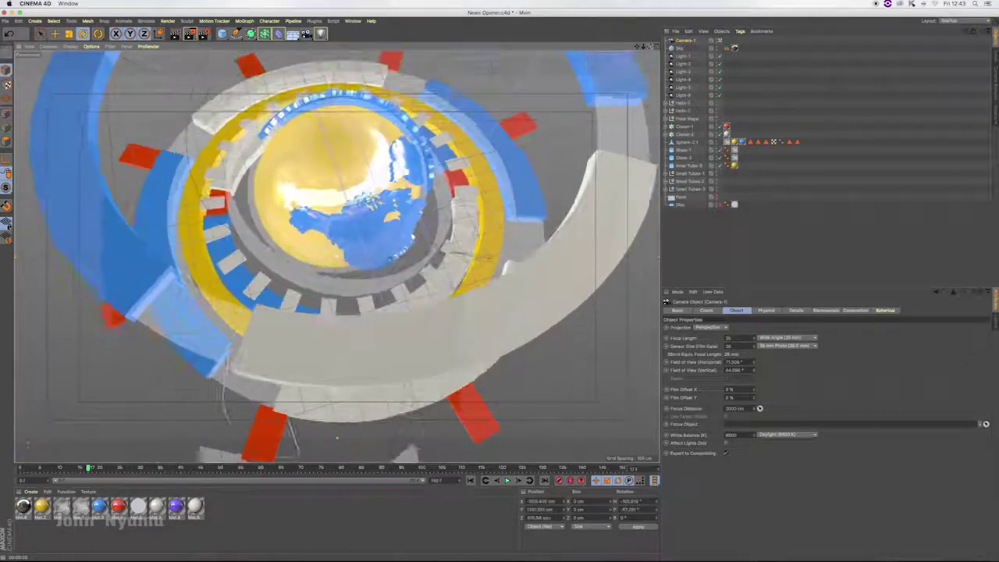
{"action": "scroll", "coordinate": [337, 257], "scroll_direction": "down", "scroll_amount": 2}
{"action": "scroll", "coordinate": [337, 257], "scroll_direction": "down", "scroll_amount": 3}
{"action": "mouse_move", "coordinate": [337, 258]}
{"action": "left_mouse_down", "text": "alt"}
{"action": "mouse_move", "coordinate": [337, 438]}
{"action": "mouse_move", "coordinate": [337, 257]}
{"action": "left_mouse_up", "text": "alt"}
Step: Give the camera an Align to Spline tag, add a Null object, and show four viewports
{"action": "left_click", "coordinate": [740, 31]}
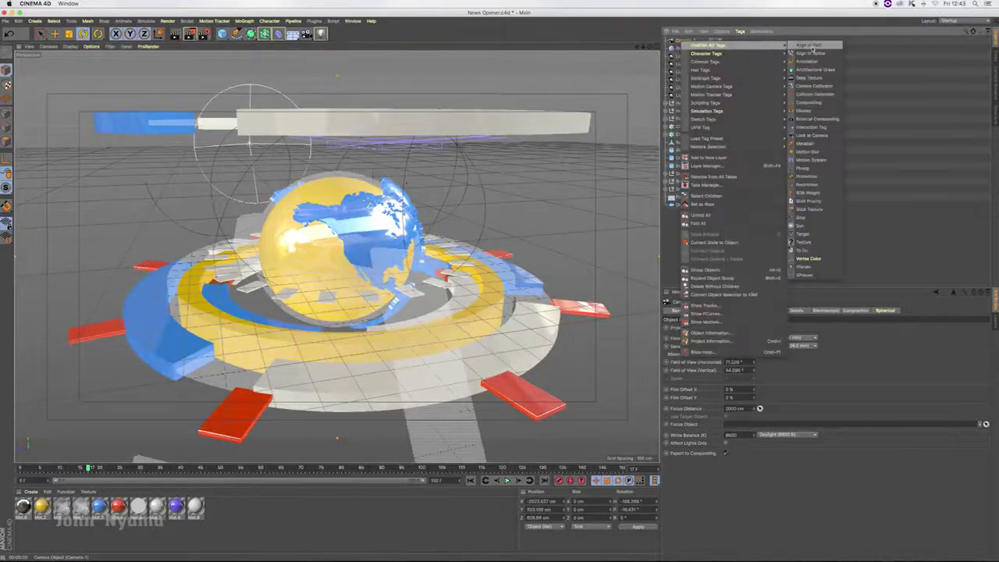
{"action": "left_click", "coordinate": [752, 69]}
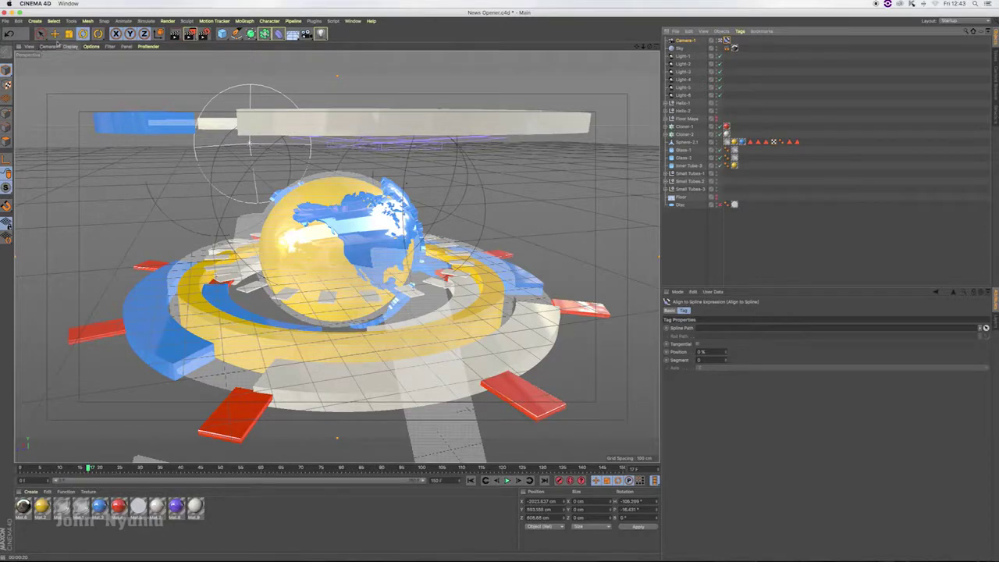
{"action": "left_click", "coordinate": [35, 20]}
{"action": "left_click", "coordinate": [82, 35]}
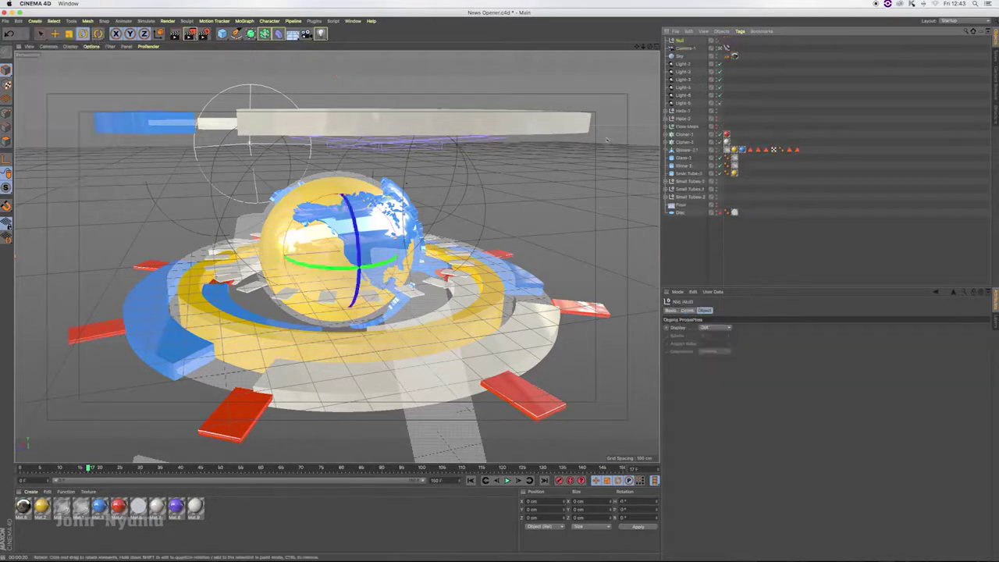
{"action": "key", "text": "F5"}
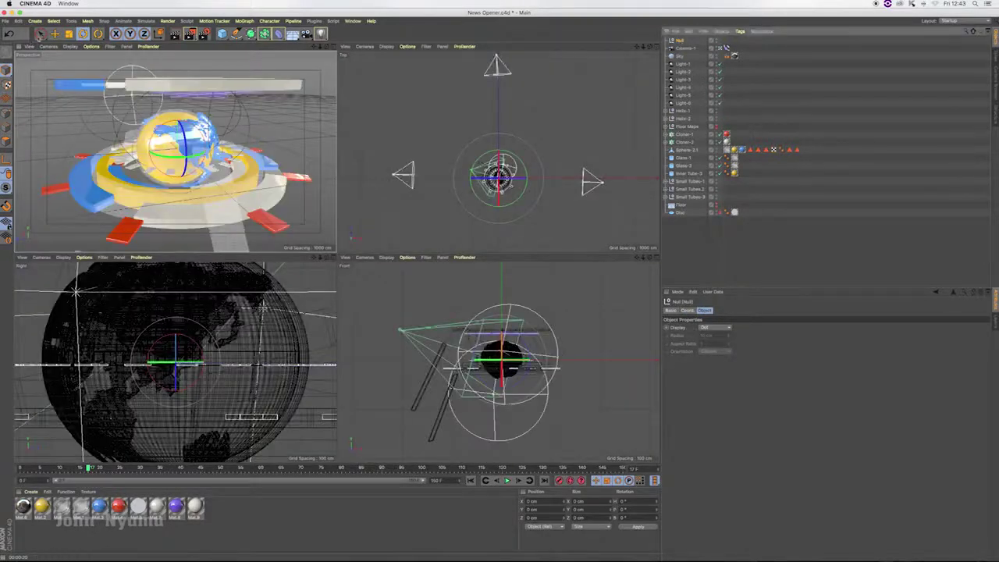
{"action": "left_click", "coordinate": [40, 34]}
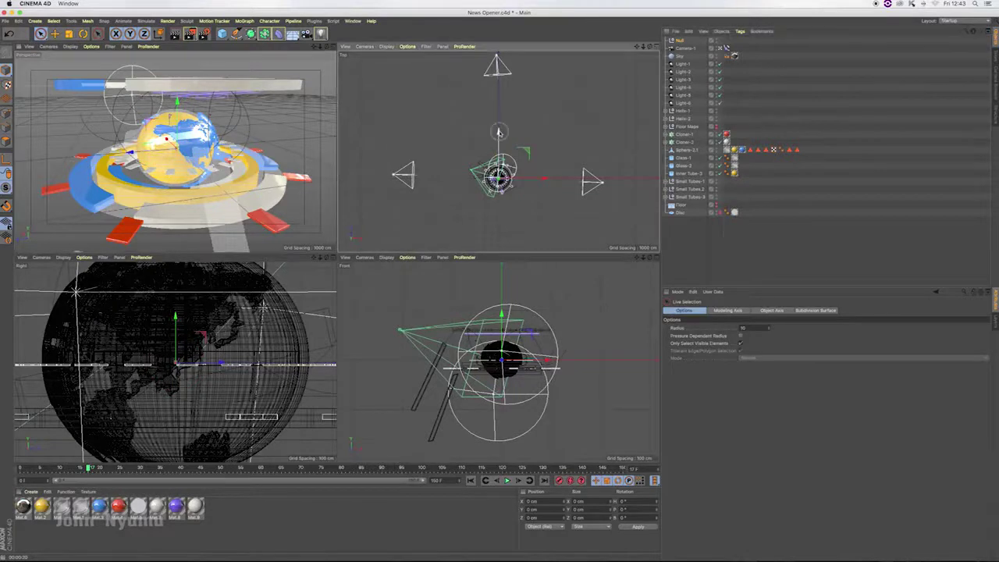
Step: Add a Target tag to Camera-1 and briefly maximise the Perspective view
{"action": "right_click", "coordinate": [688, 51]}
{"action": "mouse_move", "coordinate": [715, 53]}
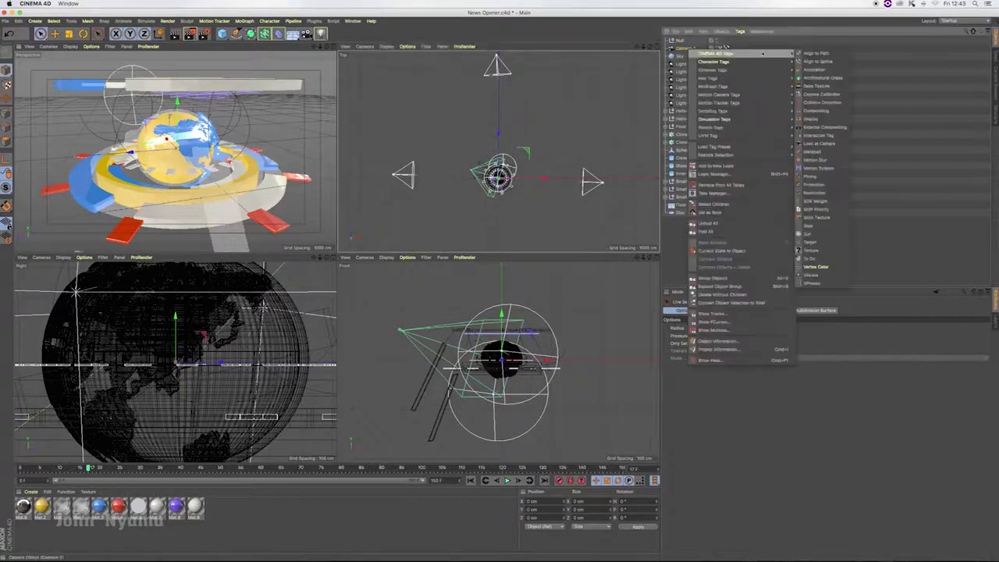
{"action": "left_click", "coordinate": [819, 248]}
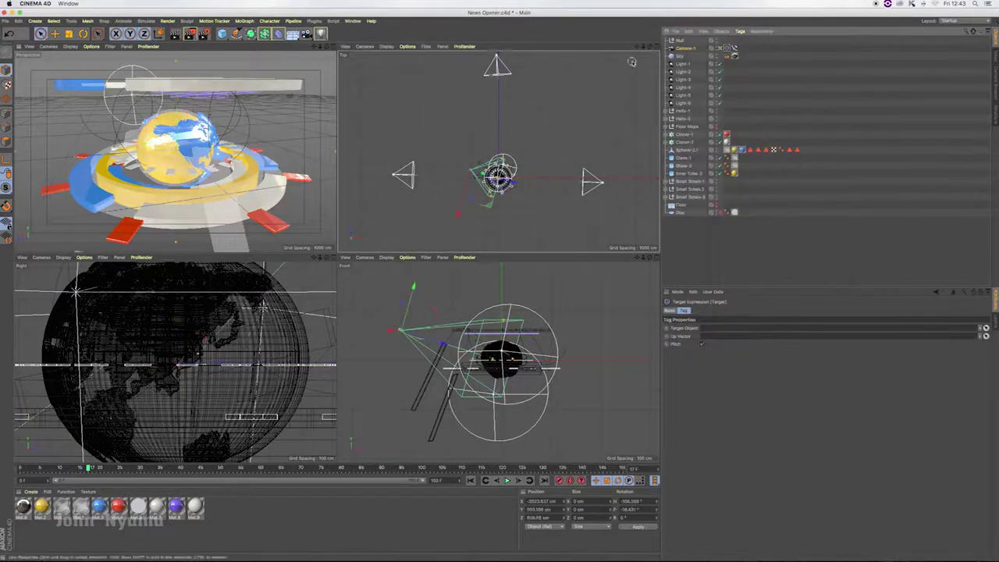
{"action": "left_click", "coordinate": [332, 47]}
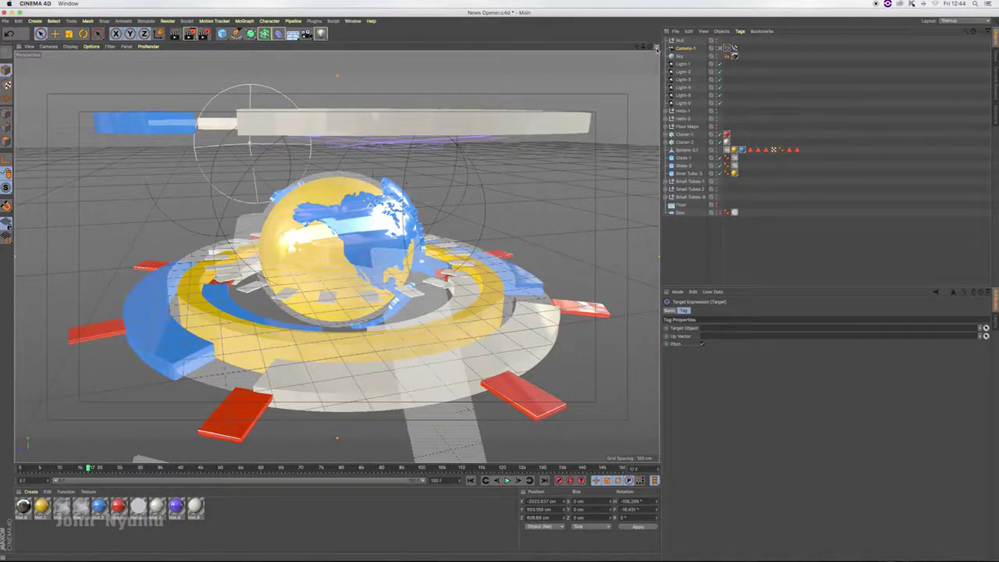
{"action": "left_click", "coordinate": [656, 48]}
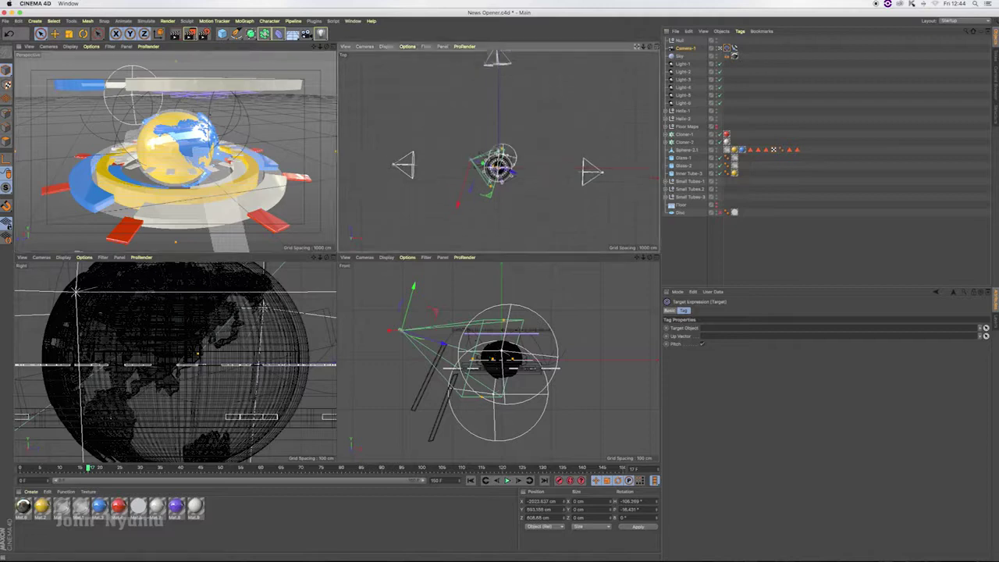
{"action": "scroll", "coordinate": [498, 151], "scroll_direction": "up", "scroll_amount": 5}
{"action": "scroll", "coordinate": [498, 151], "scroll_direction": "down", "scroll_amount": 5}
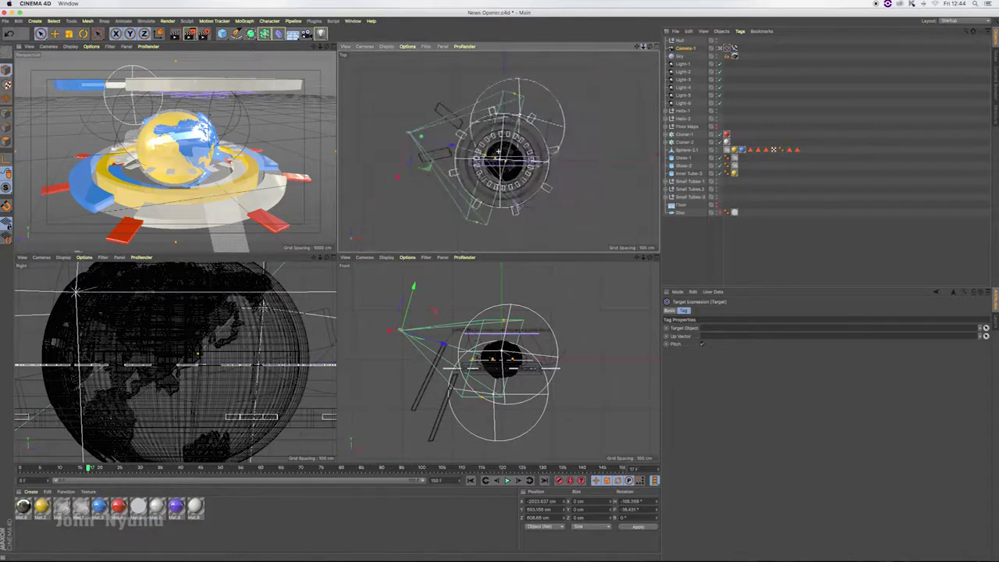
{"action": "left_click", "coordinate": [236, 35]}
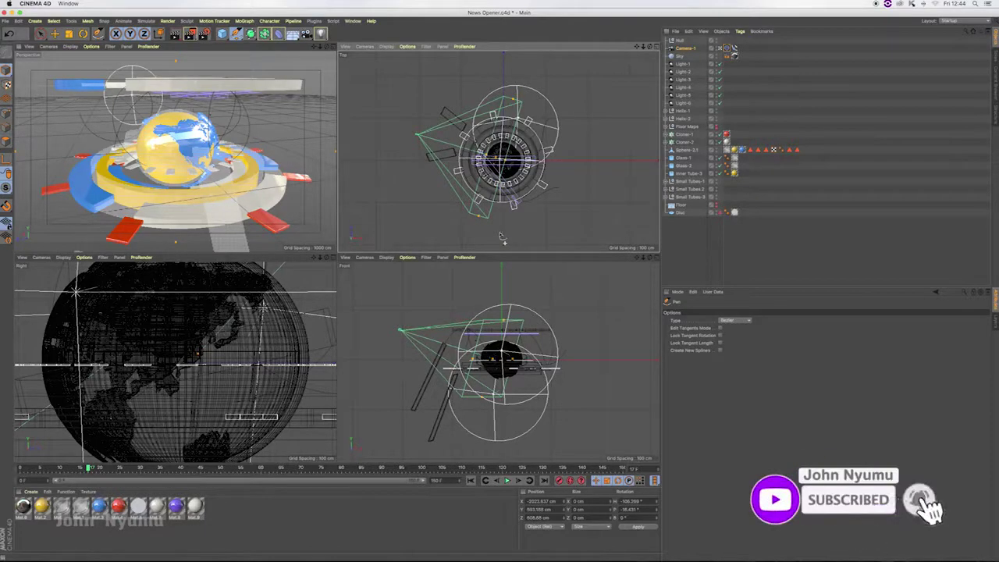
{"action": "left_click", "coordinate": [236, 34]}
Step: Add a Circle spline and enlarge its radius from 400 cm to about 1184 cm
{"action": "left_click", "coordinate": [333, 59]}
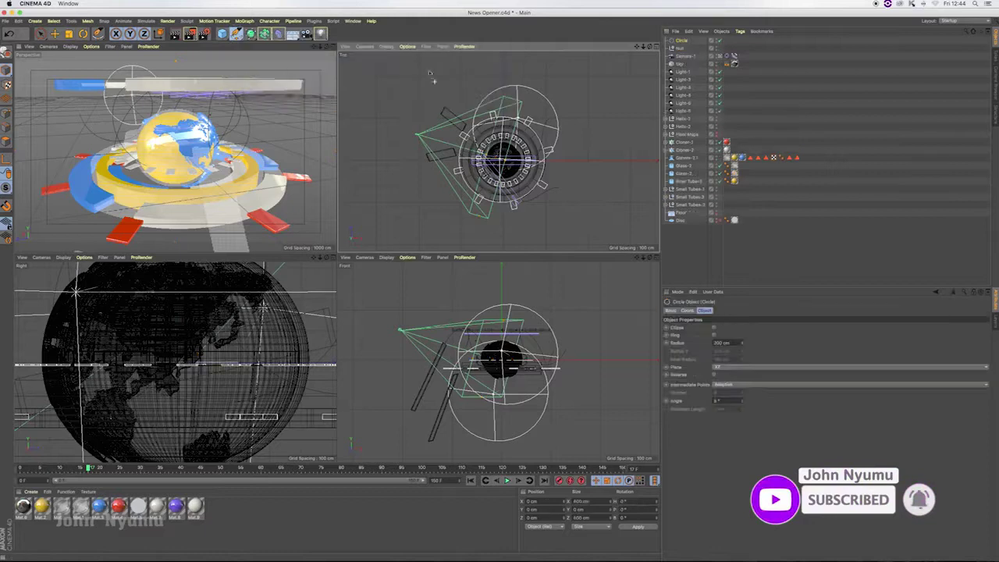
{"action": "left_click", "coordinate": [743, 344]}
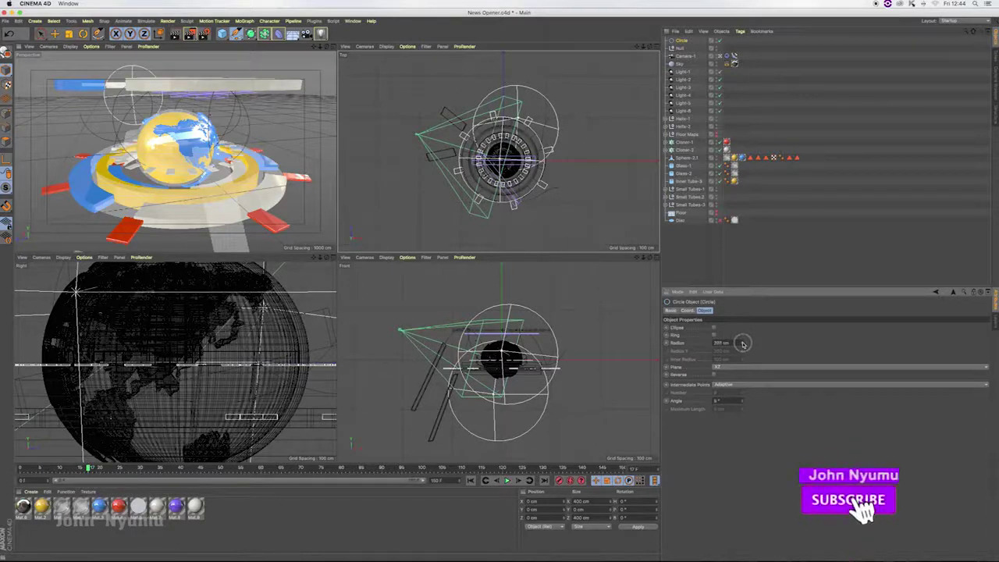
{"action": "left_click_drag", "start_coordinate": [742, 343], "coordinate": [742, 359]}
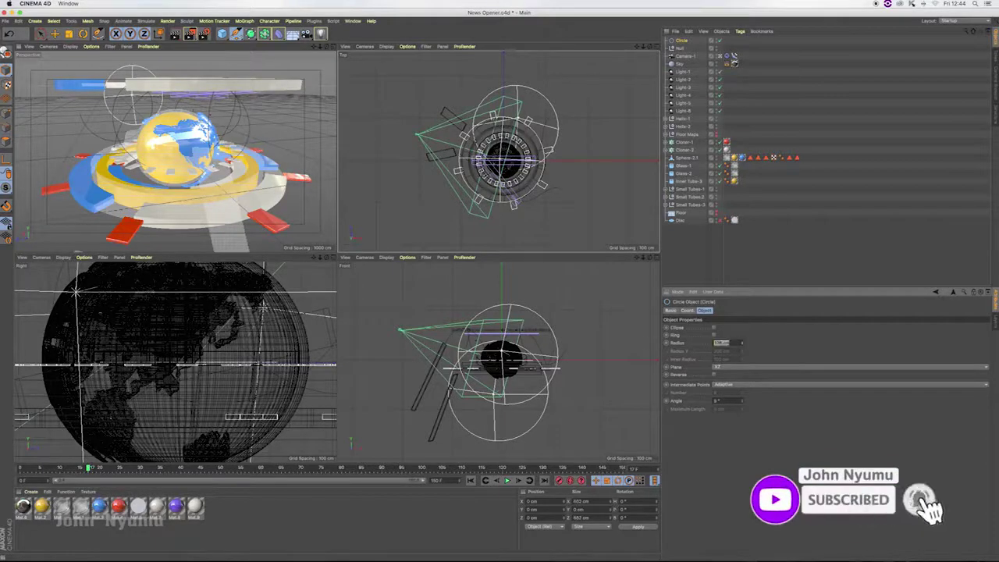
{"action": "key", "text": "Return"}
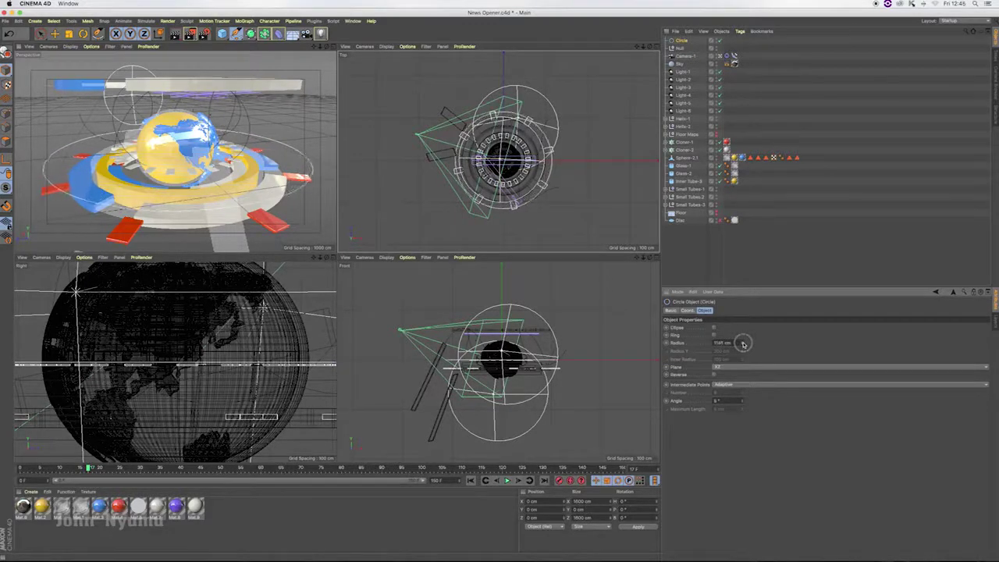
{"action": "left_click_drag", "start_coordinate": [743, 343], "coordinate": [718, 220]}
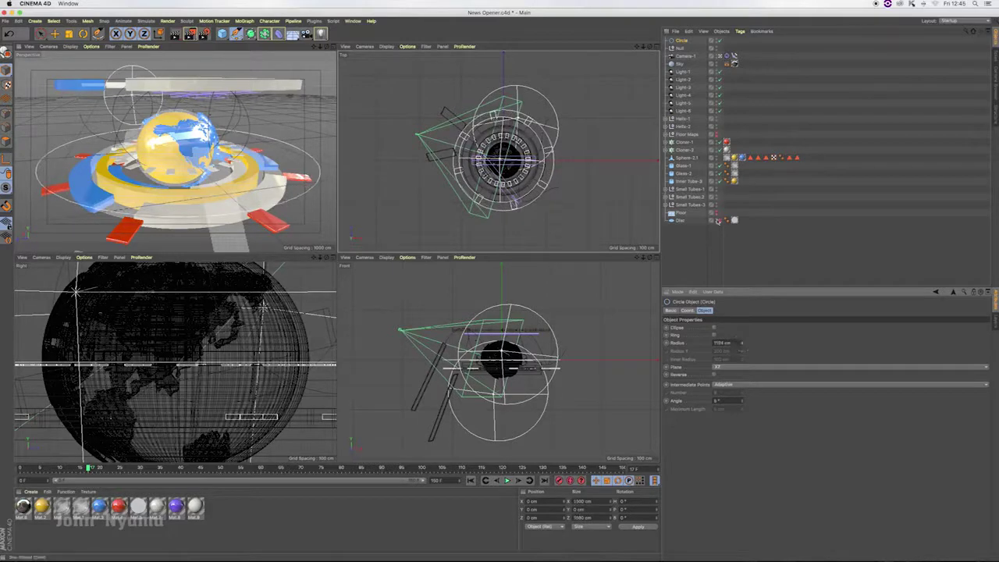
{"action": "left_click", "coordinate": [733, 56]}
Step: Make the Circle Camera-1's Align to Spline path and the Null its Target, then test the position
{"action": "mouse_move", "coordinate": [682, 40]}
{"action": "left_mouse_down"}
{"action": "mouse_move", "coordinate": [702, 334]}
{"action": "mouse_move", "coordinate": [709, 328]}
{"action": "left_mouse_up"}
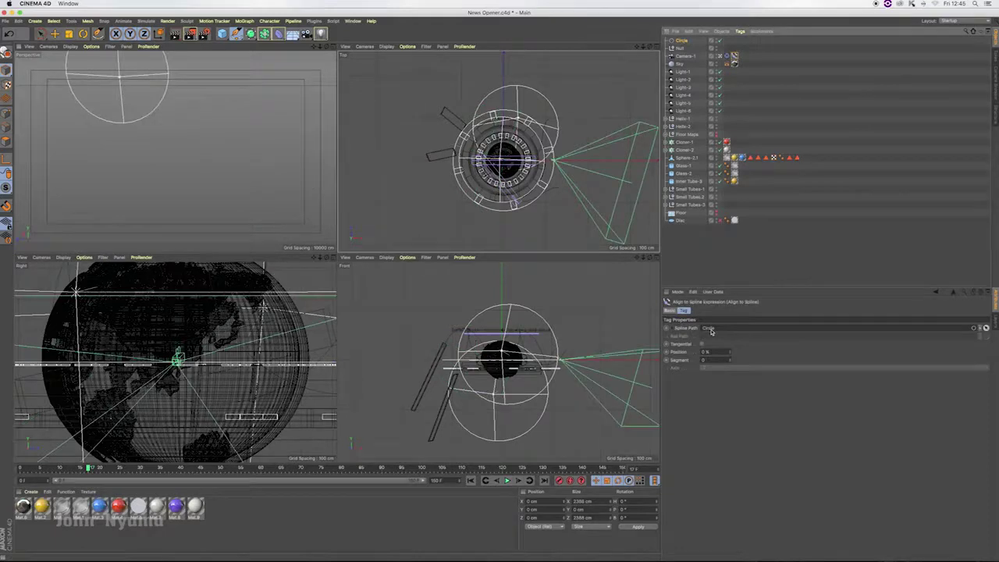
{"action": "left_click_drag", "start_coordinate": [731, 354], "coordinate": [732, 351]}
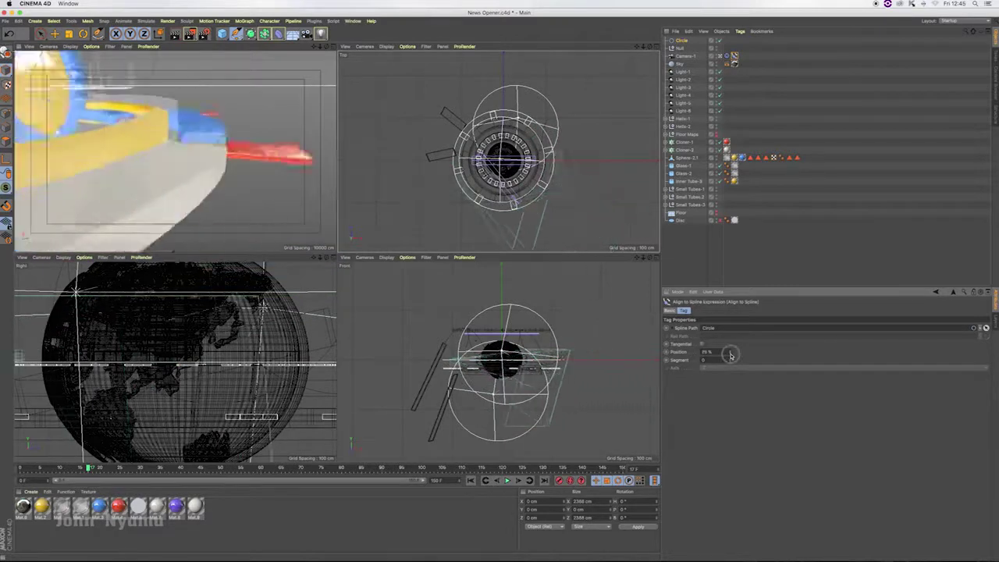
{"action": "left_click", "coordinate": [679, 48]}
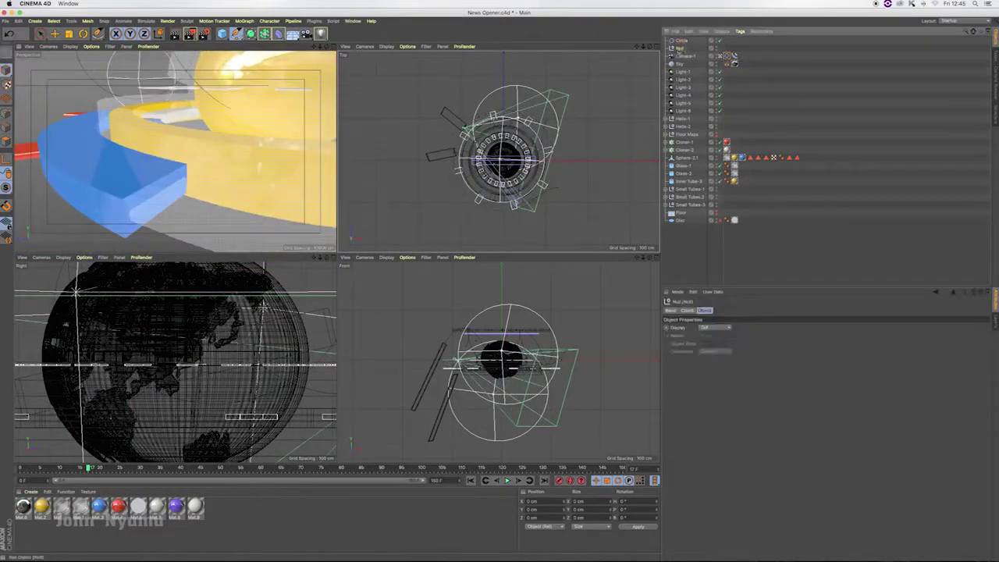
{"action": "left_click", "coordinate": [726, 56]}
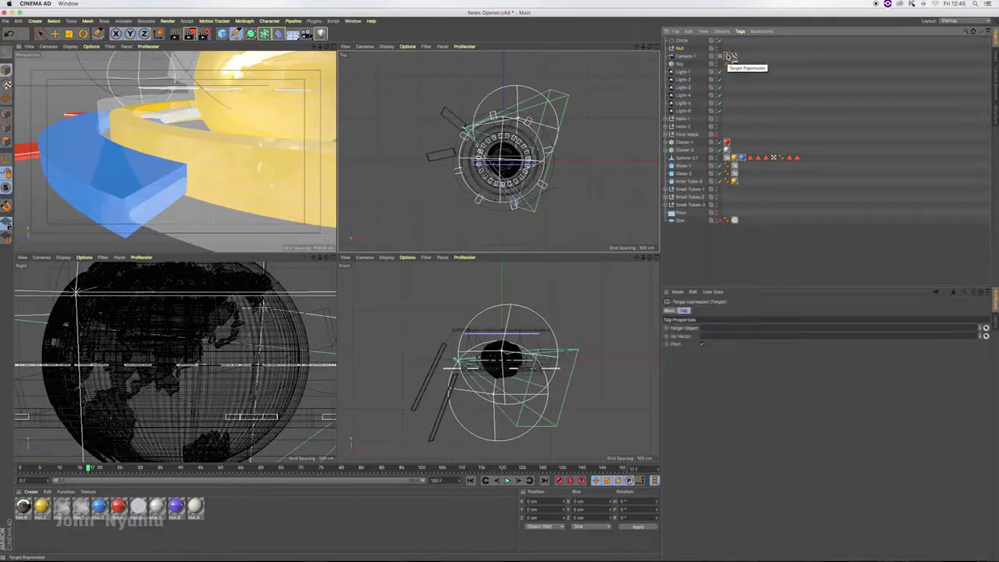
{"action": "left_click_drag", "start_coordinate": [727, 328], "coordinate": [727, 328]}
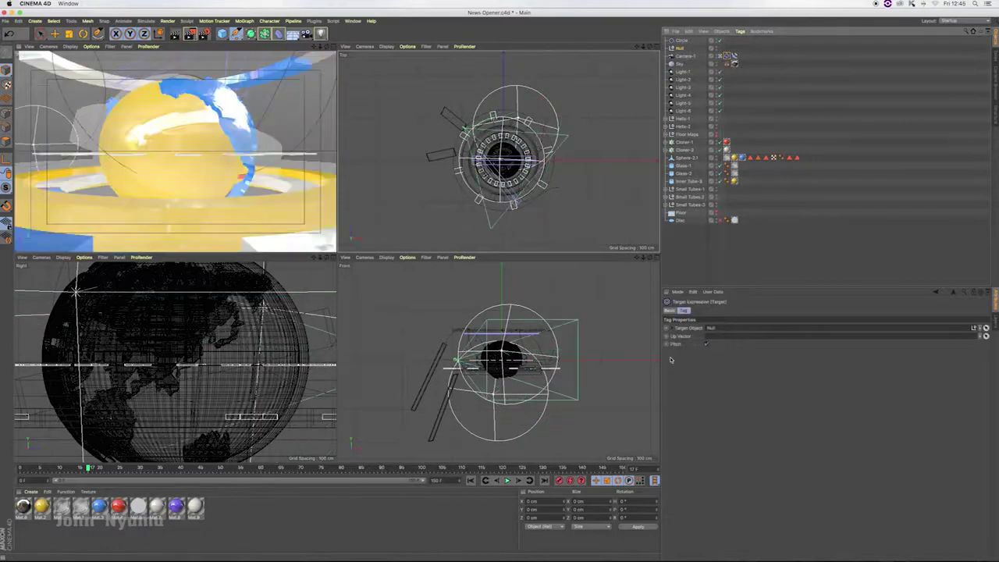
{"action": "left_click", "coordinate": [734, 56]}
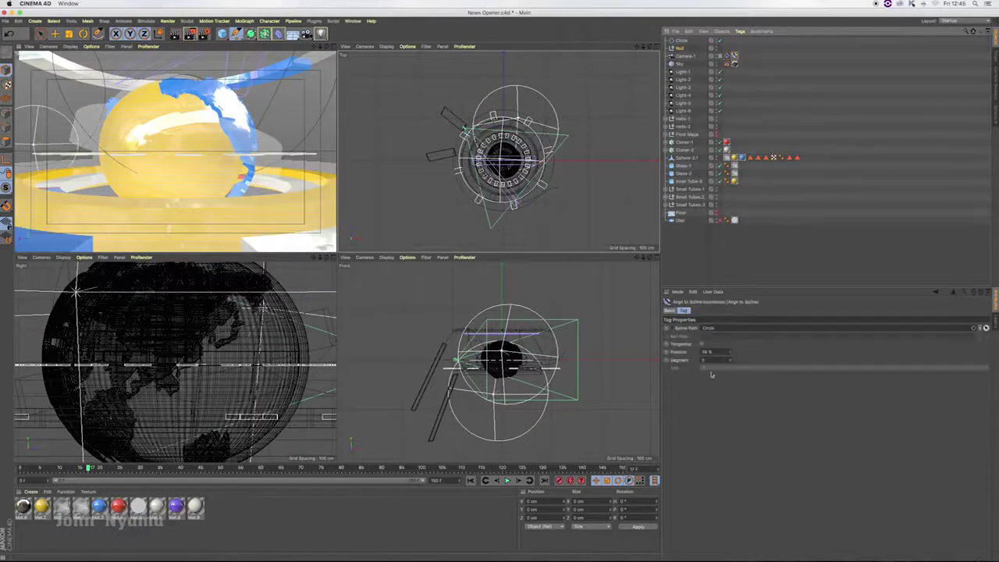
{"action": "left_click_drag", "start_coordinate": [729, 352], "coordinate": [730, 354]}
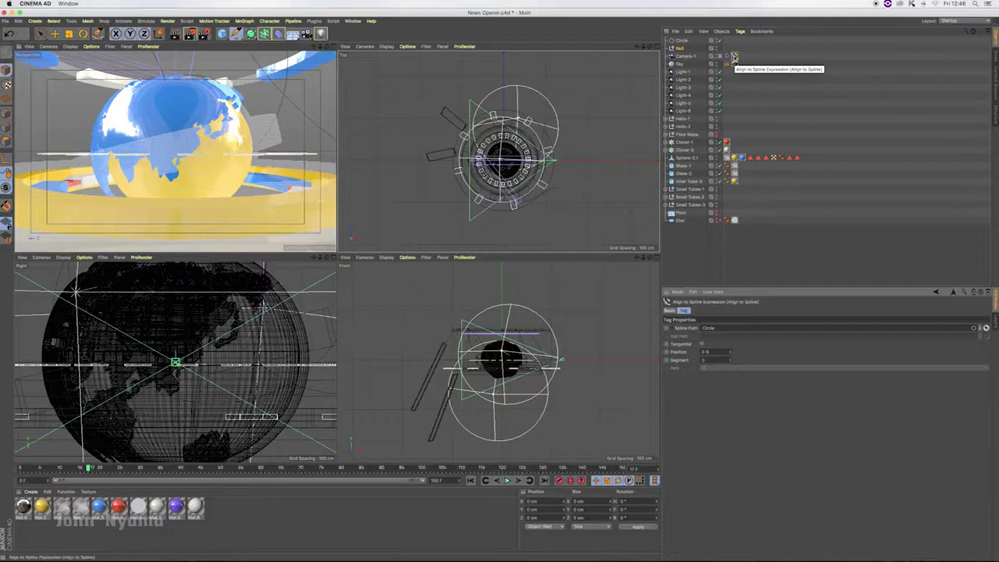
Step: Test raising the Null target with the Move tool, then undo the move
{"action": "left_click", "coordinate": [734, 57]}
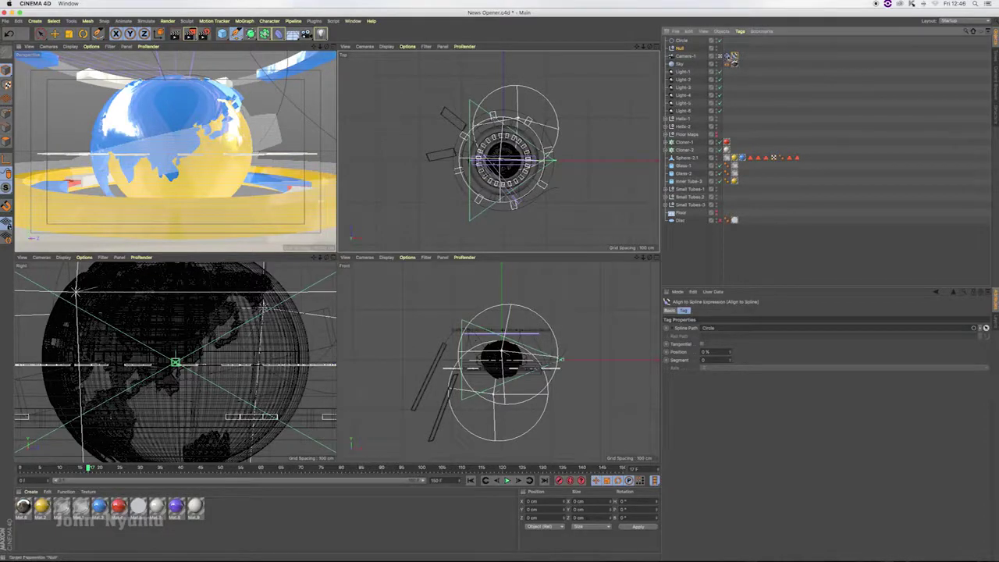
{"action": "left_click", "coordinate": [672, 49]}
{"action": "left_click", "coordinate": [41, 33]}
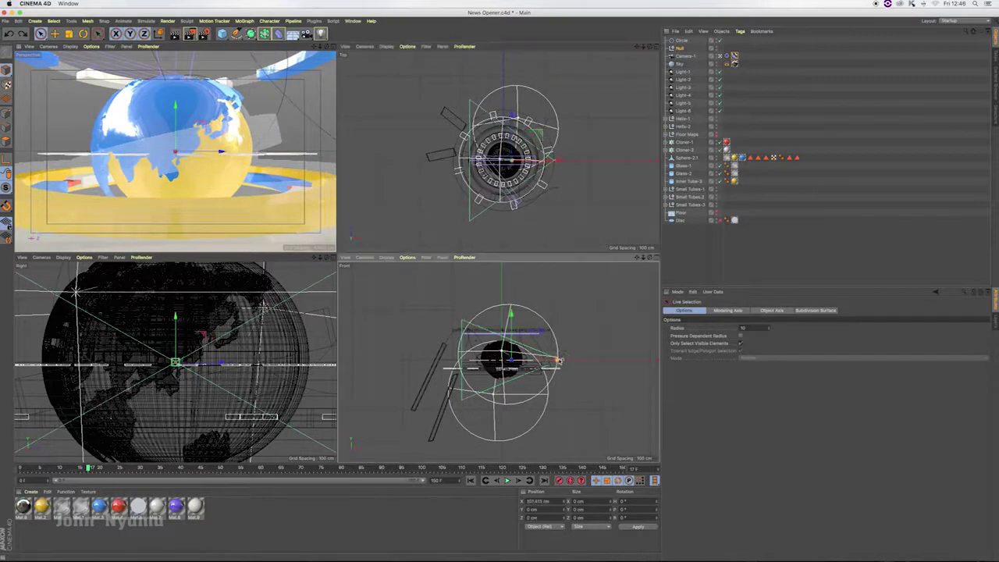
{"action": "mouse_move", "coordinate": [509, 316]}
{"action": "left_mouse_down"}
{"action": "mouse_move", "coordinate": [506, 275]}
{"action": "mouse_move", "coordinate": [507, 312]}
{"action": "left_mouse_up"}
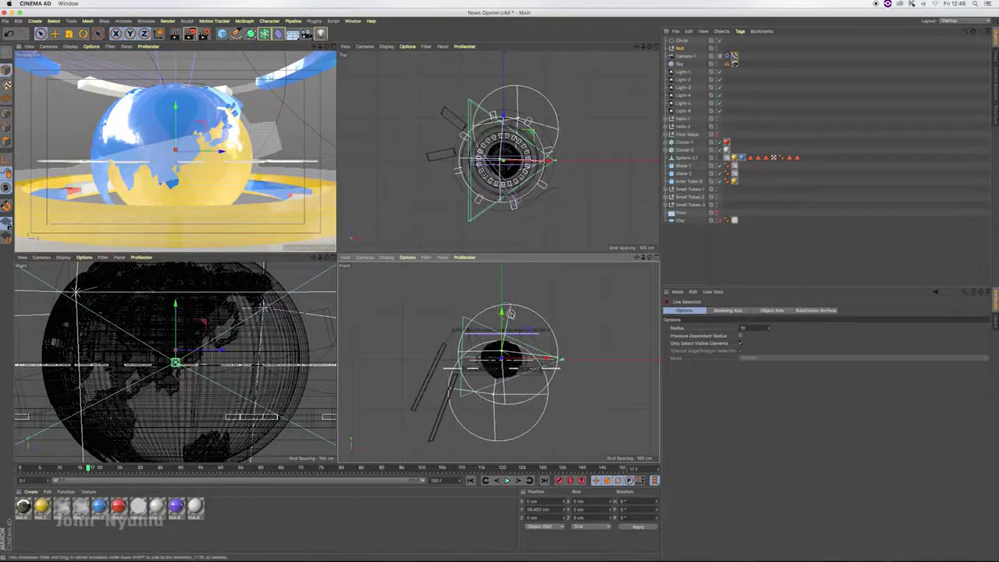
{"action": "key", "text": "ctrl+z"}
{"action": "mouse_move", "coordinate": [503, 116]}
{"action": "left_mouse_down"}
{"action": "mouse_move", "coordinate": [493, 119]}
{"action": "mouse_move", "coordinate": [503, 131]}
{"action": "left_mouse_up"}
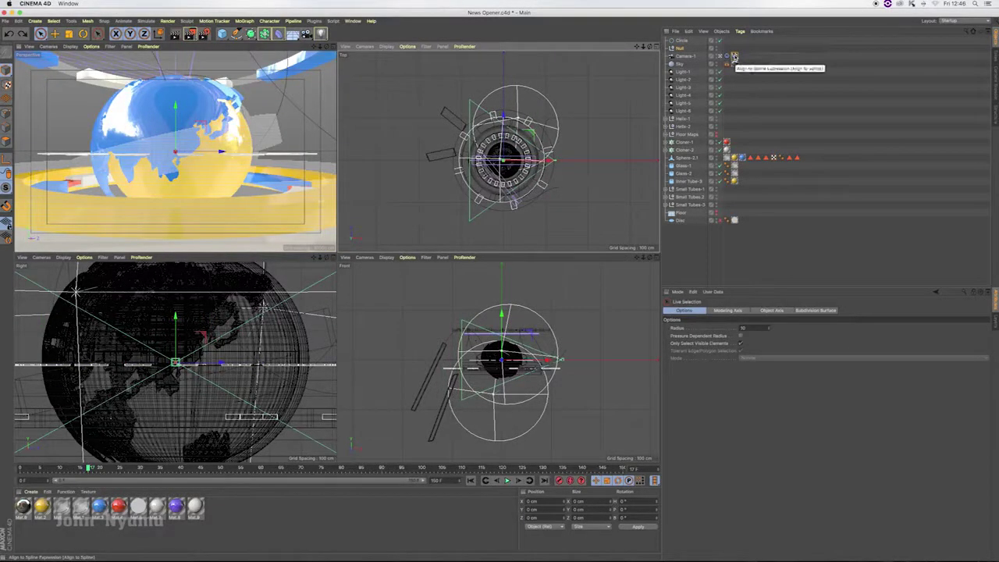
Step: Slide the camera about 20% around the circle path and maximize the perspective view
{"action": "left_click", "coordinate": [734, 57]}
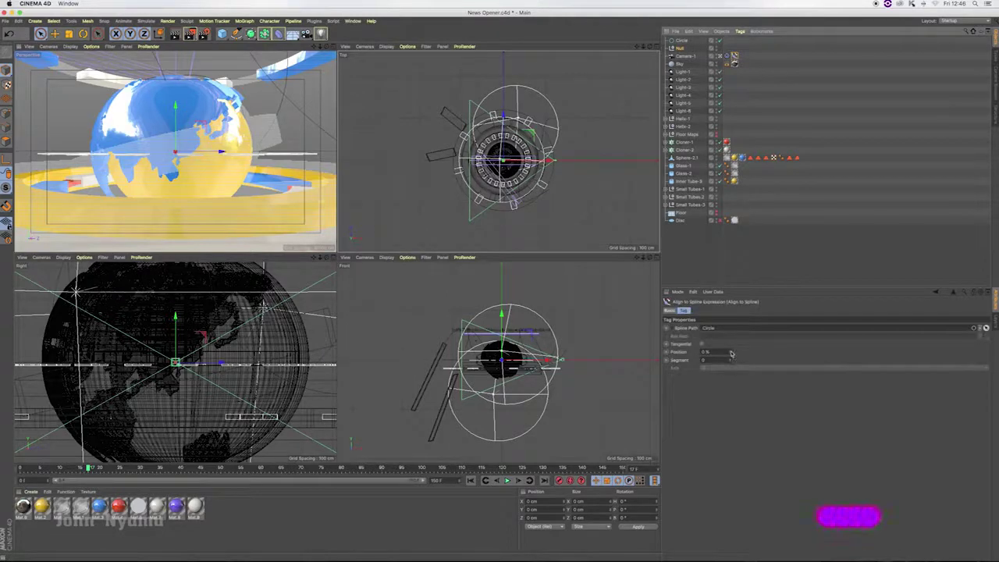
{"action": "left_click_drag", "start_coordinate": [731, 354], "coordinate": [552, 364]}
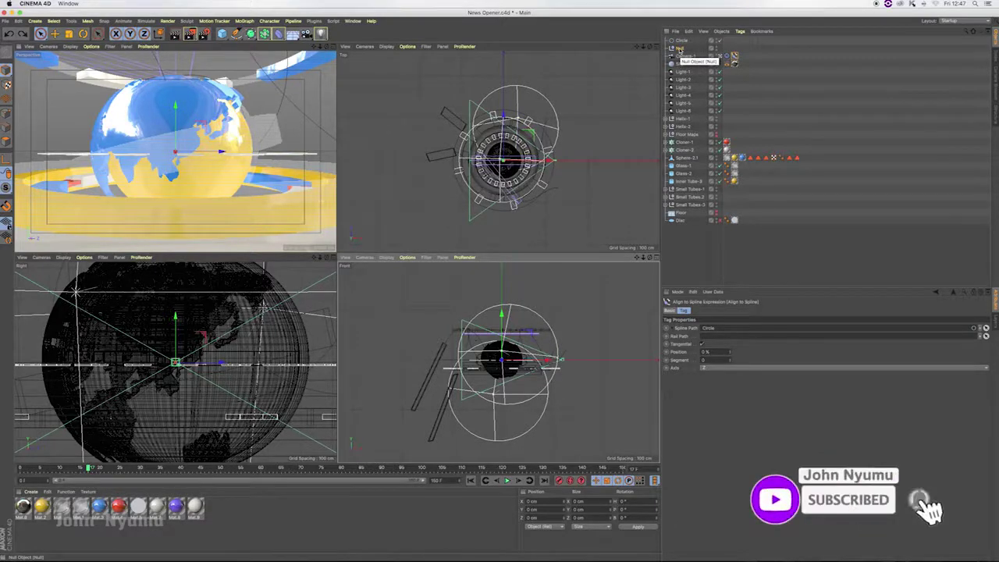
{"action": "key", "text": "F1"}
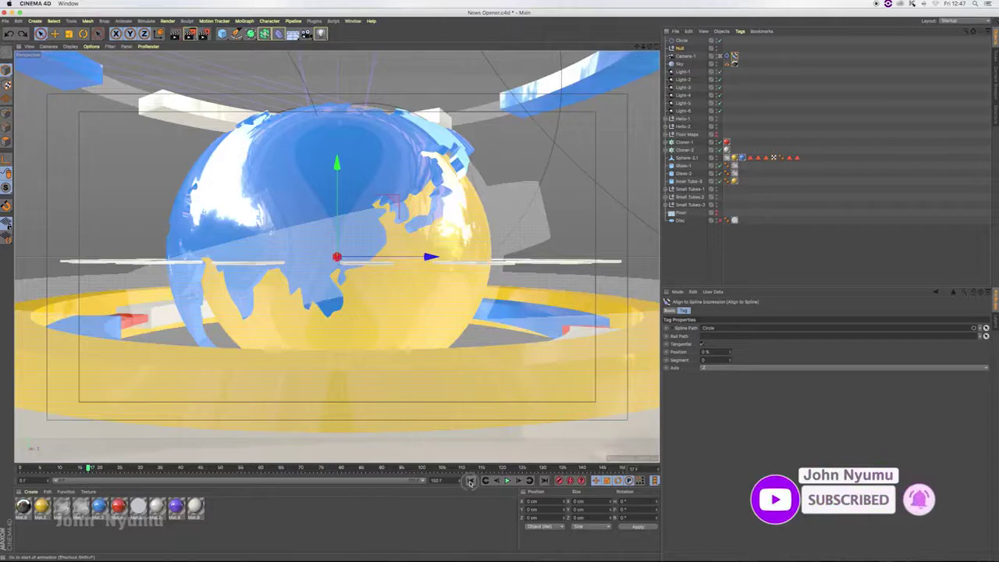
Step: From frame 0, scrub the camera's circle position and play the orbit twice, then restore four views
{"action": "left_click", "coordinate": [470, 481]}
{"action": "mouse_move", "coordinate": [730, 353]}
{"action": "left_mouse_down"}
{"action": "mouse_move", "coordinate": [643, 353]}
{"action": "mouse_move", "coordinate": [727, 445]}
{"action": "left_mouse_up"}
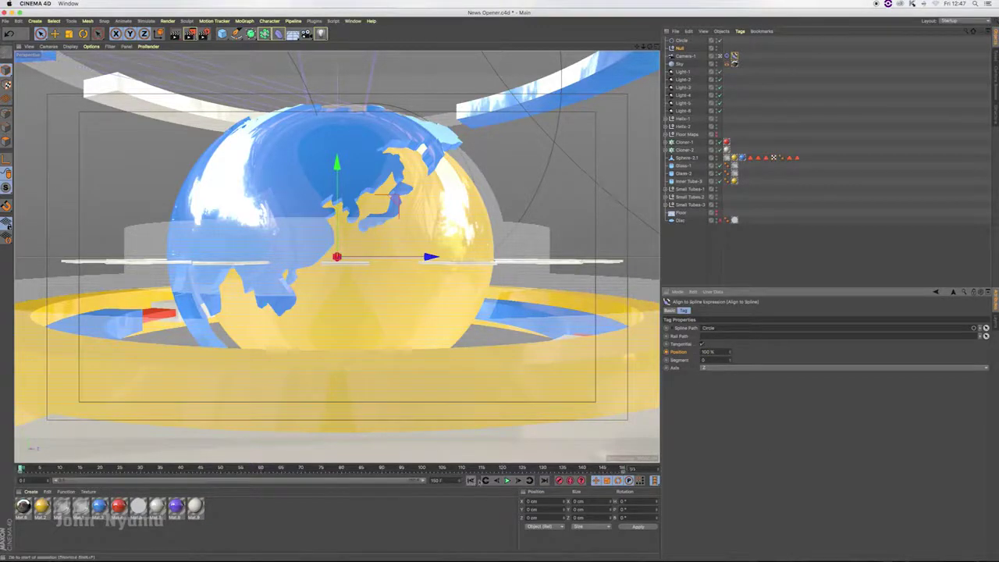
{"action": "left_click", "coordinate": [507, 481]}
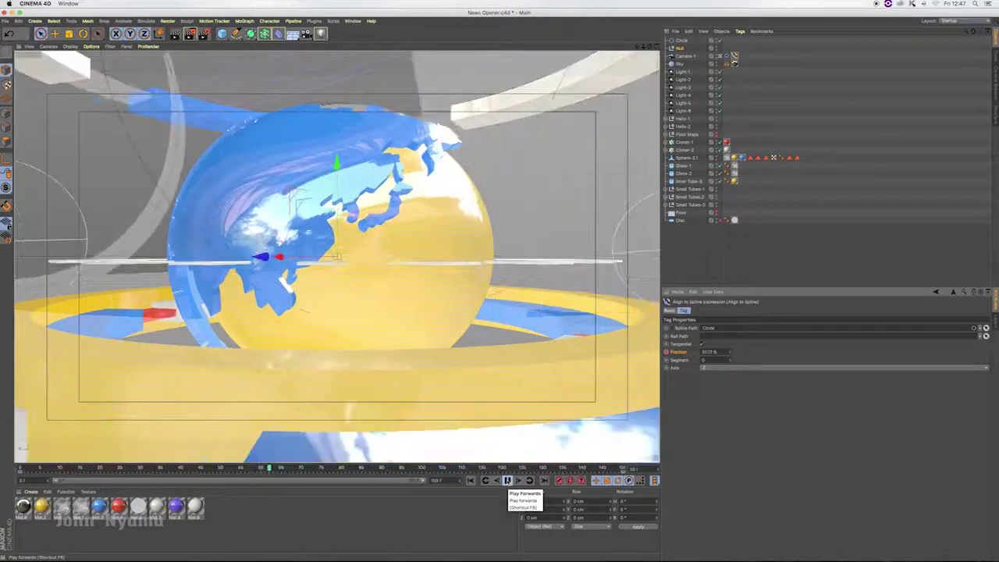
{"action": "left_click", "coordinate": [507, 480]}
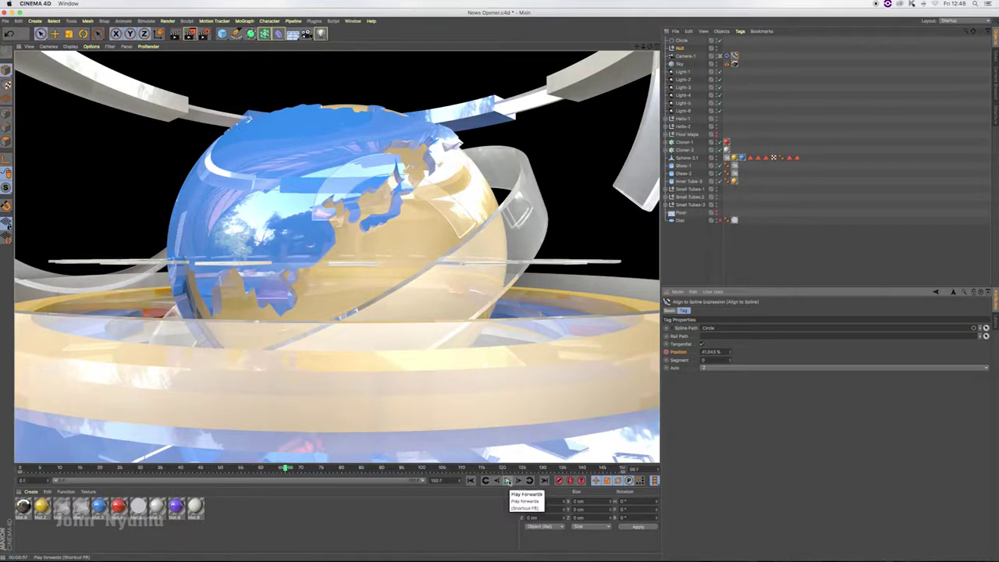
{"action": "left_click", "coordinate": [507, 481]}
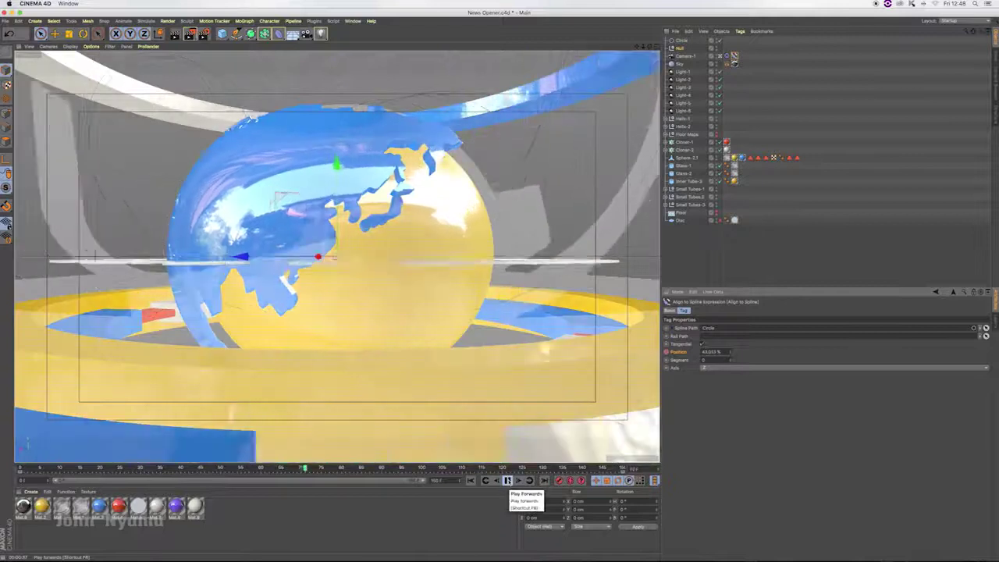
{"action": "left_click", "coordinate": [508, 481]}
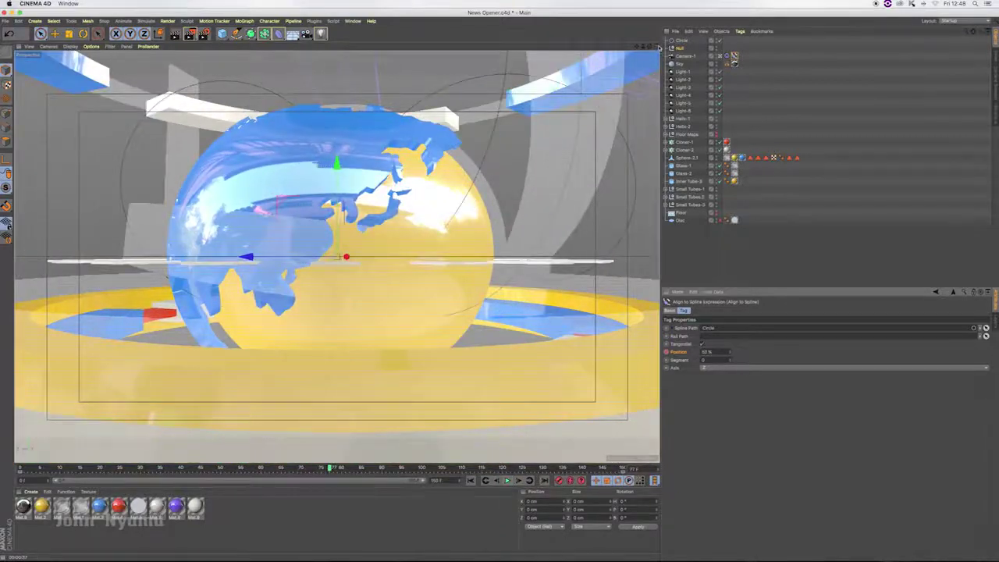
{"action": "left_click", "coordinate": [657, 48]}
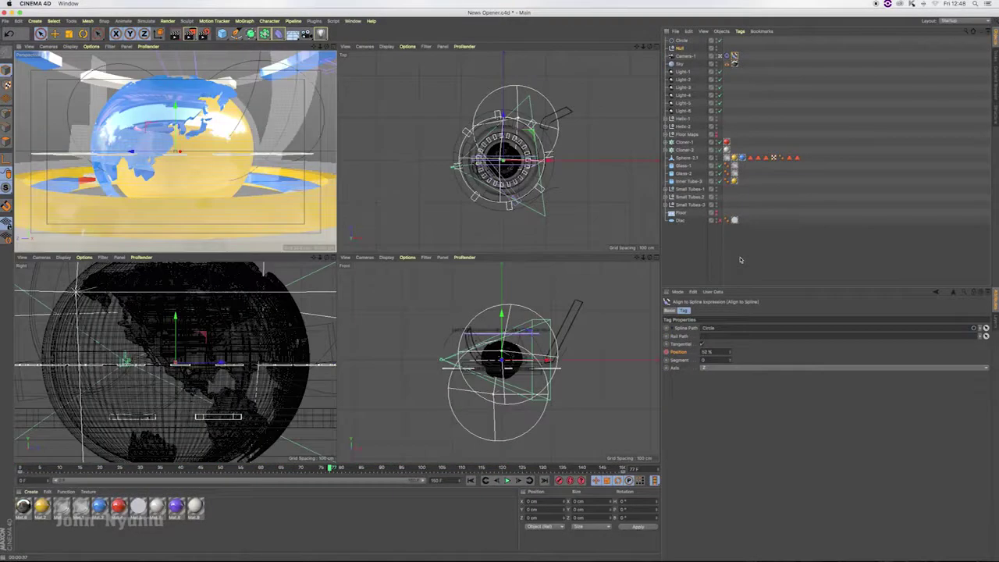
Step: Shrink the Circle radius slightly, replay the orbit in a maximized perspective view, and add a camera
{"action": "left_click", "coordinate": [680, 41]}
{"action": "left_click_drag", "start_coordinate": [742, 347], "coordinate": [743, 342]}
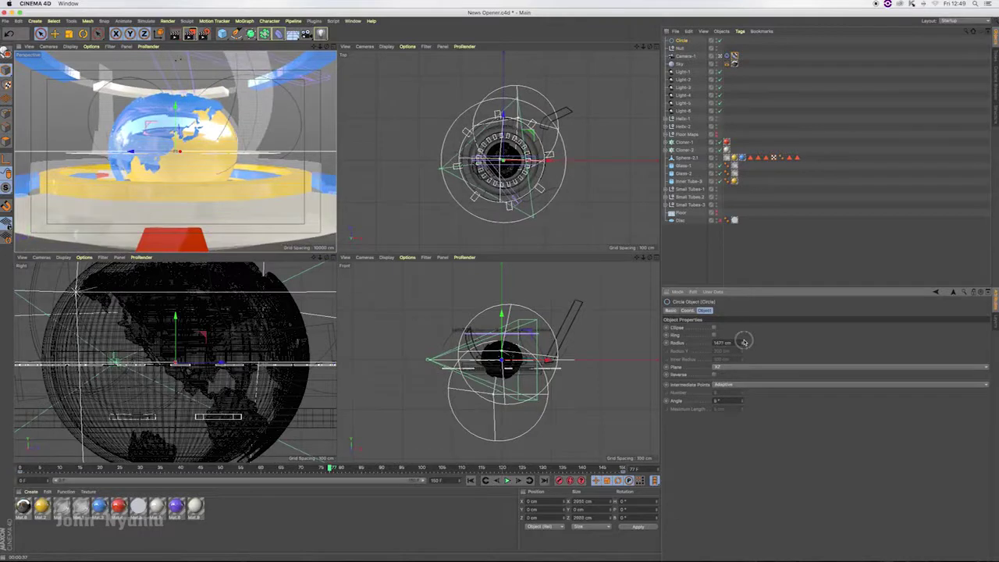
{"action": "left_click", "coordinate": [333, 47]}
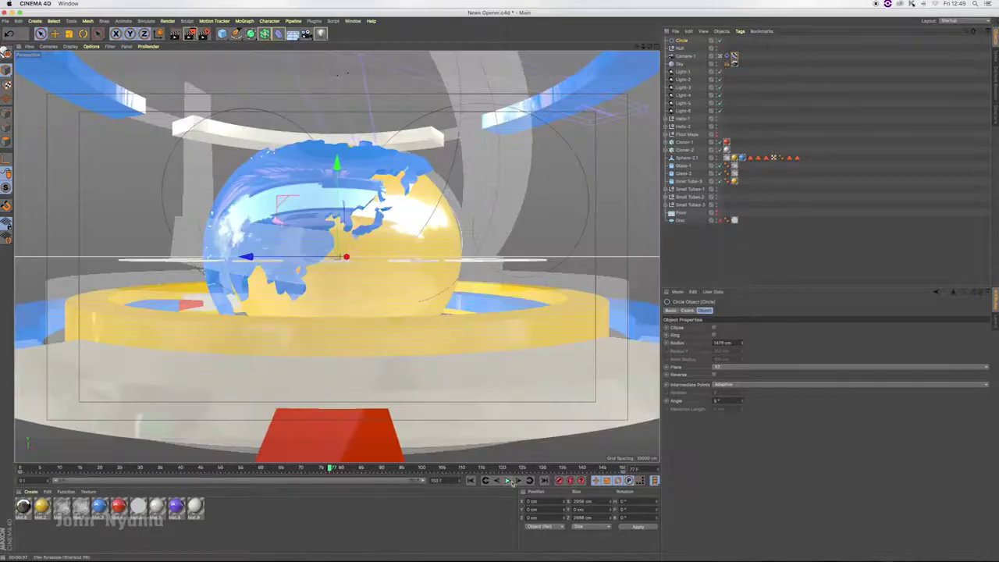
{"action": "left_click", "coordinate": [508, 480]}
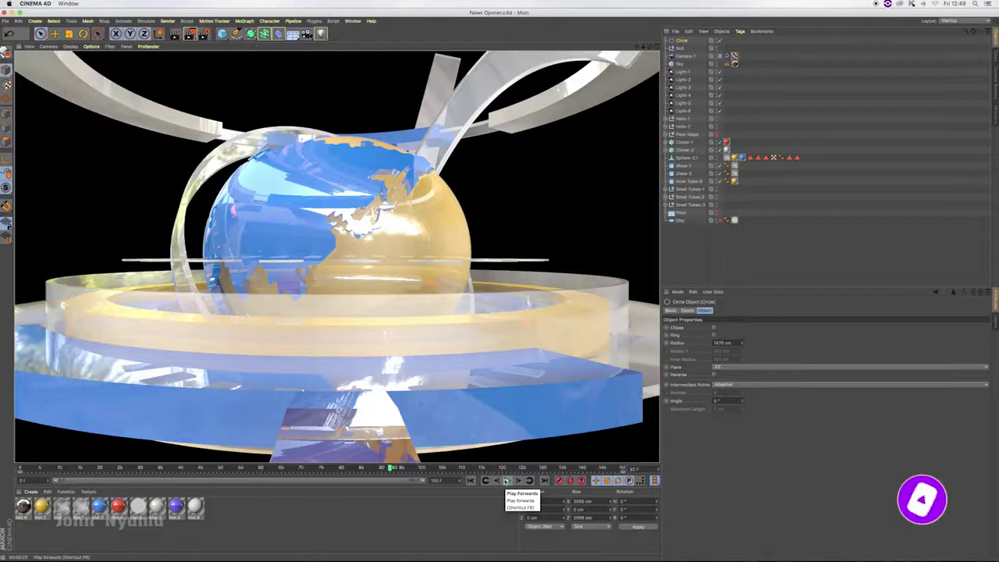
{"action": "left_click", "coordinate": [506, 480]}
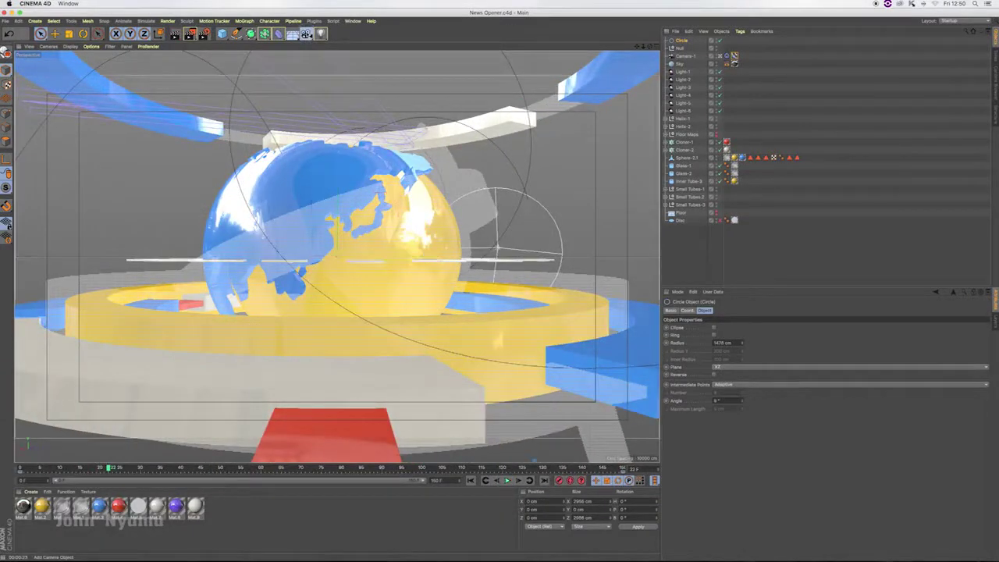
{"action": "left_click", "coordinate": [306, 34]}
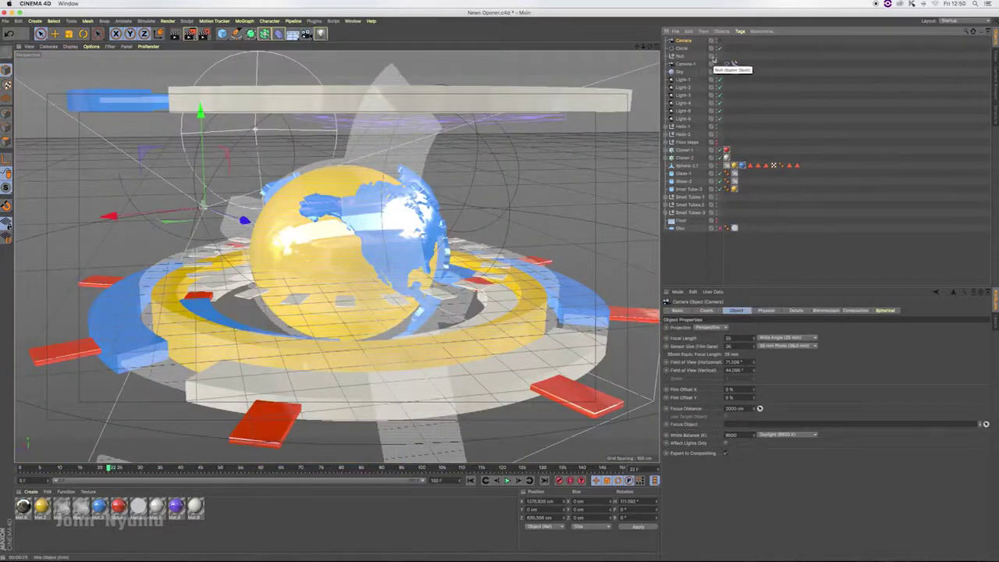
Step: Look through Camera-1, return to the editor view, and select Camera-1
{"action": "left_click", "coordinate": [719, 64]}
{"action": "left_click", "coordinate": [718, 66]}
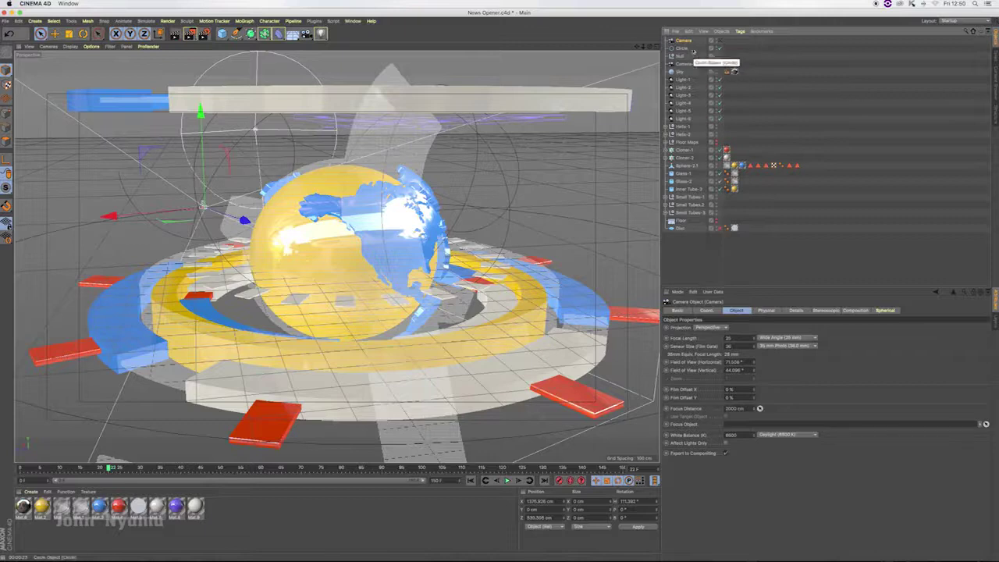
{"action": "left_click", "coordinate": [685, 64]}
Step: Rename the new camera to Camera-2
{"action": "double_click", "coordinate": [684, 40]}
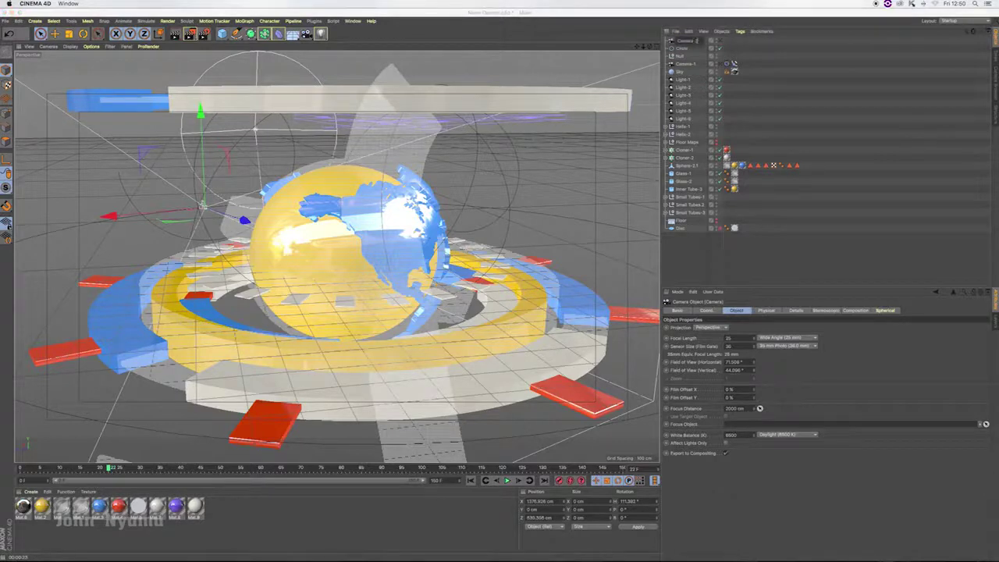
{"action": "key", "text": "Return"}
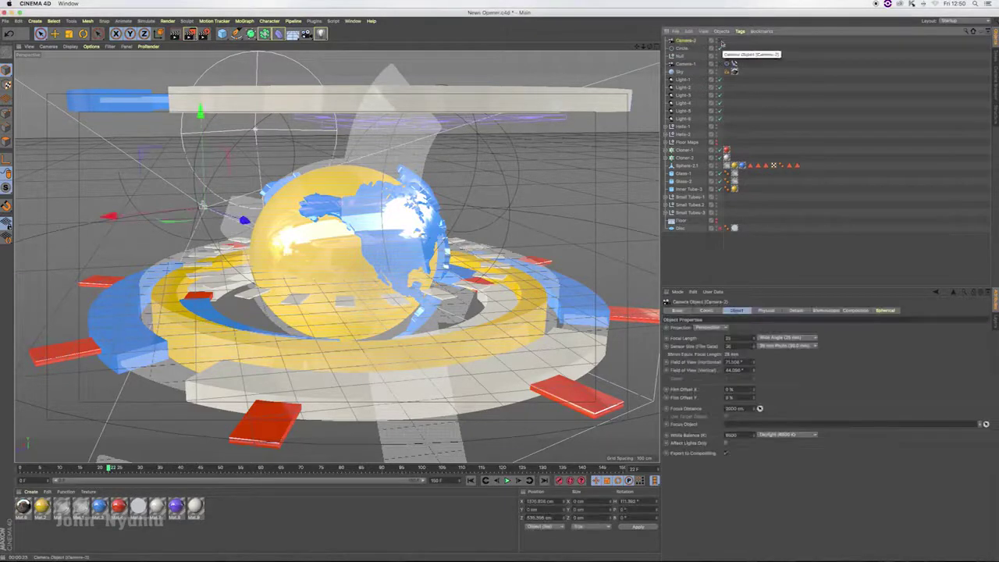
{"action": "right_click", "coordinate": [684, 40]}
{"action": "key", "text": "Escape"}
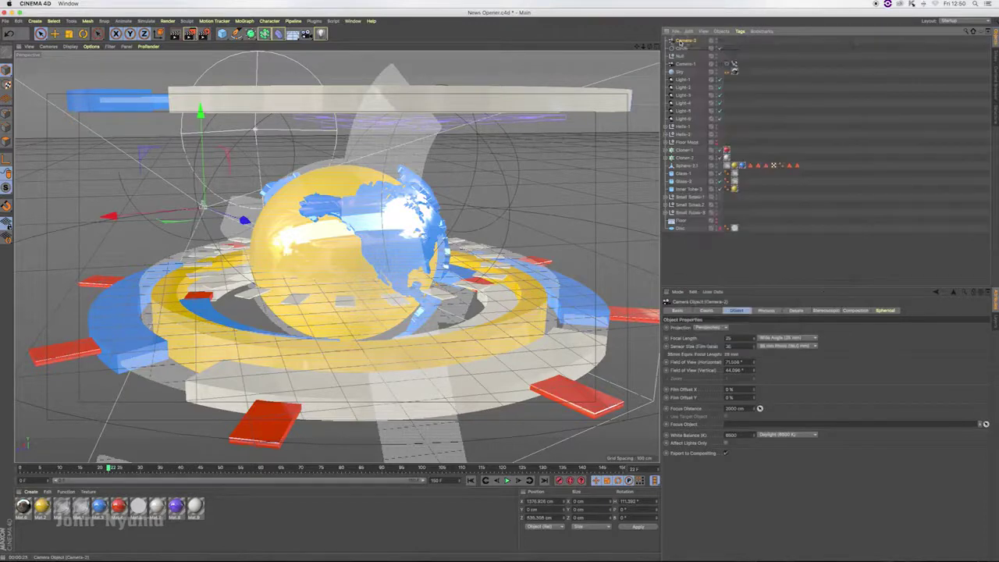
Step: Return to the four-view layout and select the Null object
{"action": "left_click", "coordinate": [656, 47]}
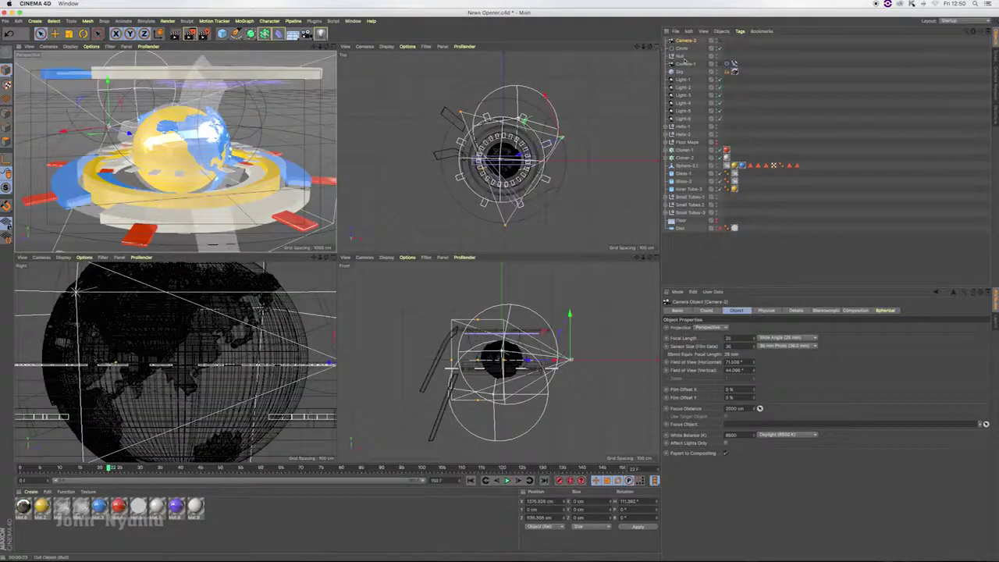
{"action": "left_click", "coordinate": [681, 56]}
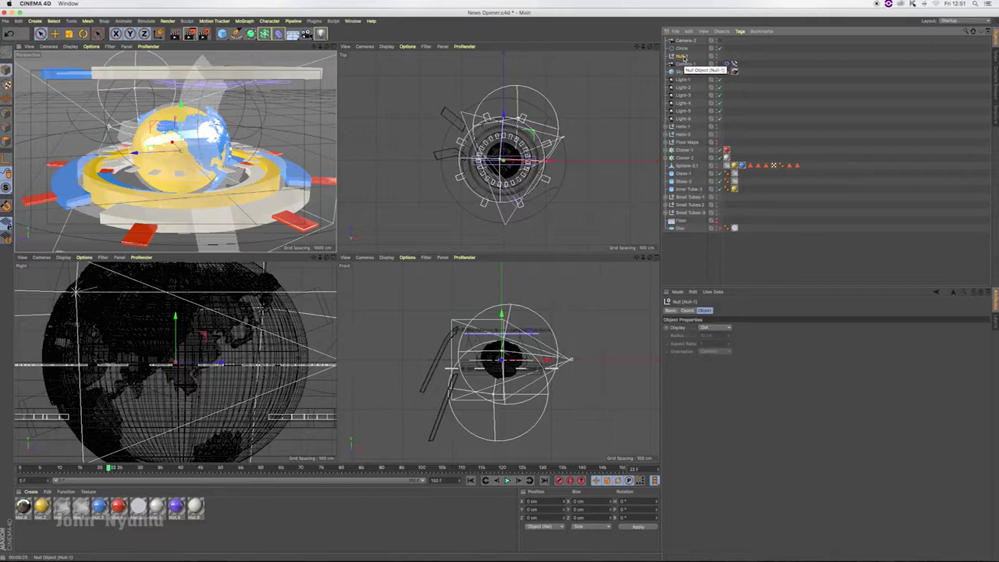
{"action": "left_click", "coordinate": [237, 34]}
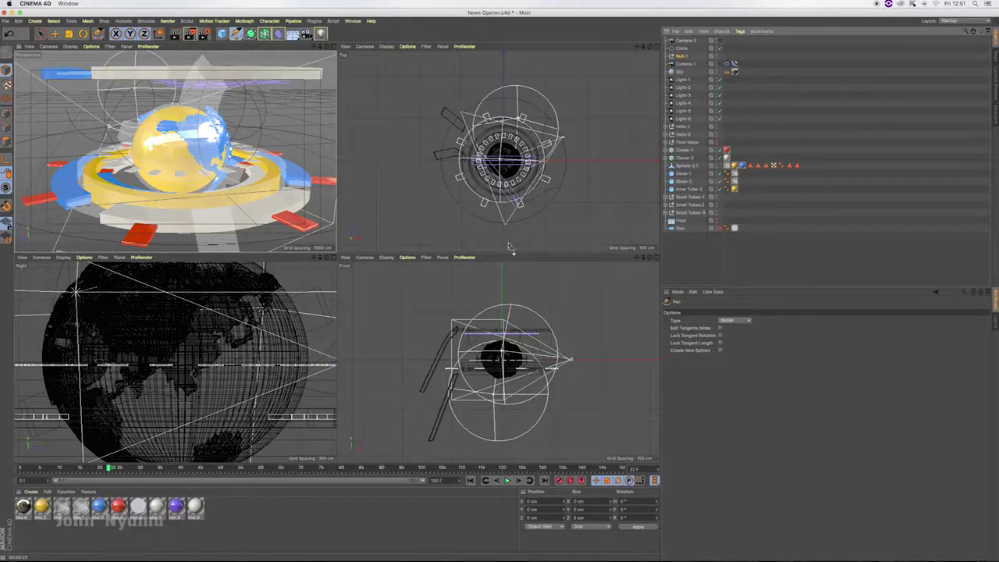
Step: Pan the Top view and place a first spline point below the globe
{"action": "left_click_drag", "start_coordinate": [638, 49], "coordinate": [567, 164]}
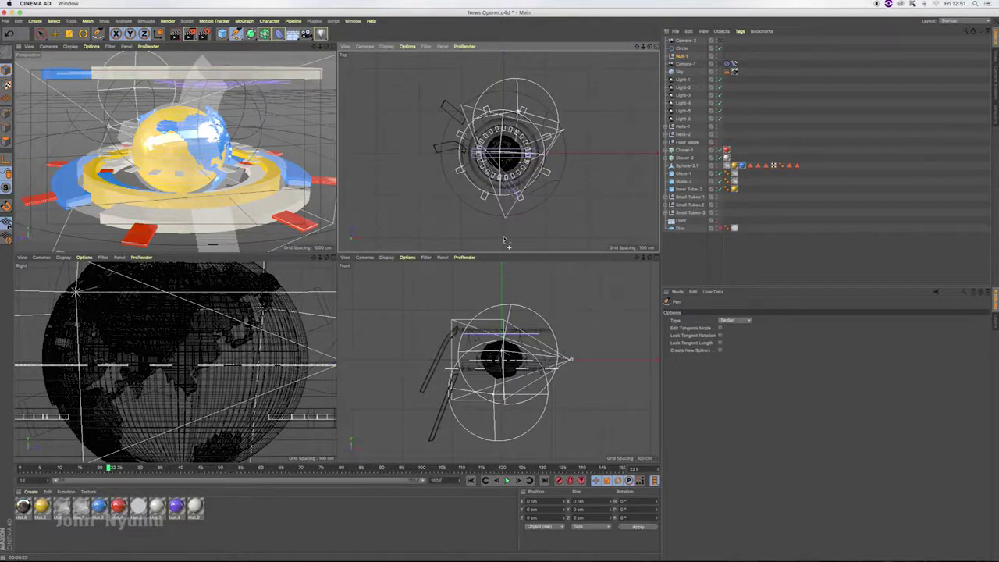
{"action": "left_click", "coordinate": [503, 237]}
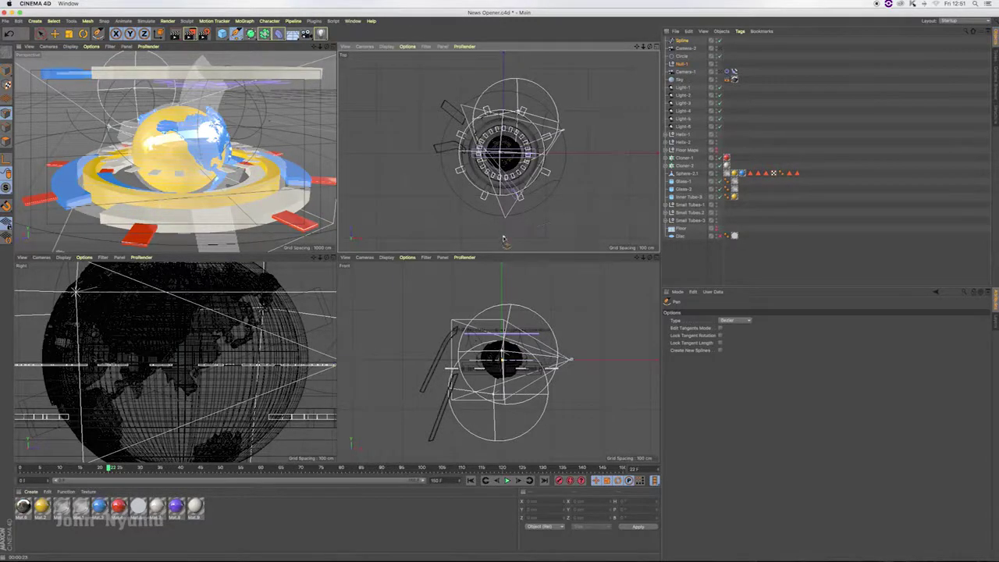
Step: Delete the stray spline, add a Target Camera, and start a new spline below the globe
{"action": "key", "text": "Delete"}
{"action": "key", "text": "Delete"}
{"action": "left_click", "coordinate": [321, 34]}
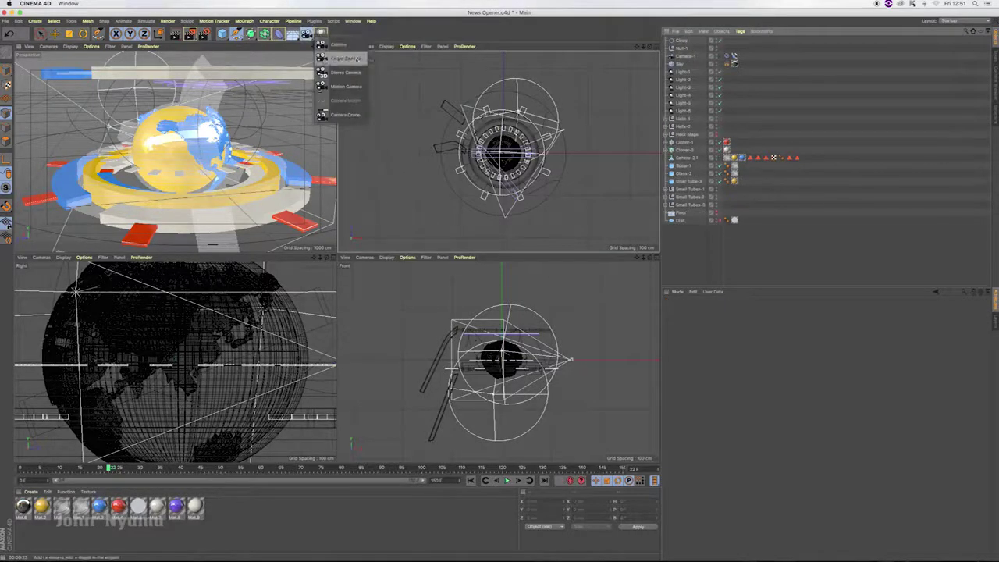
{"action": "left_click", "coordinate": [357, 59]}
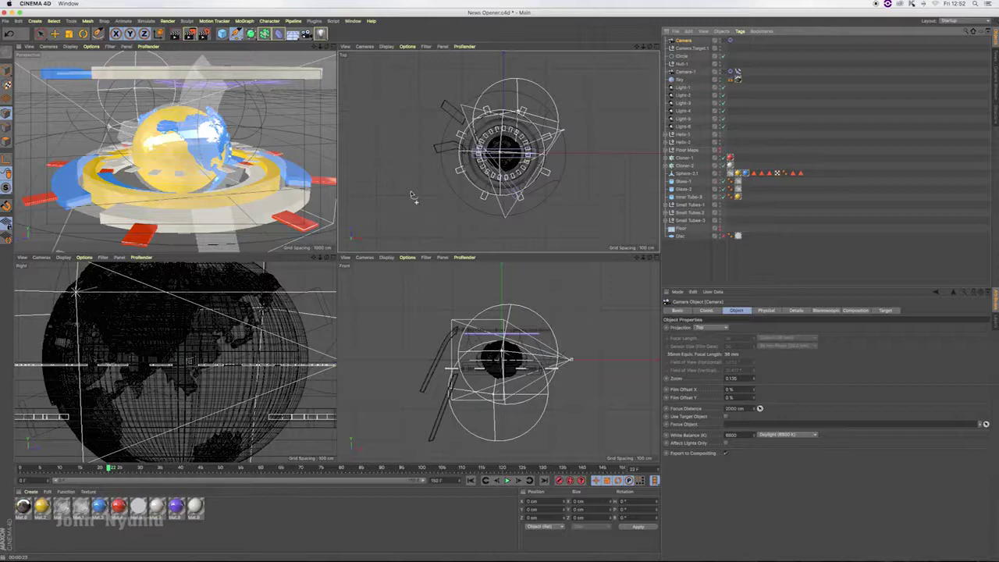
{"action": "left_click", "coordinate": [503, 240]}
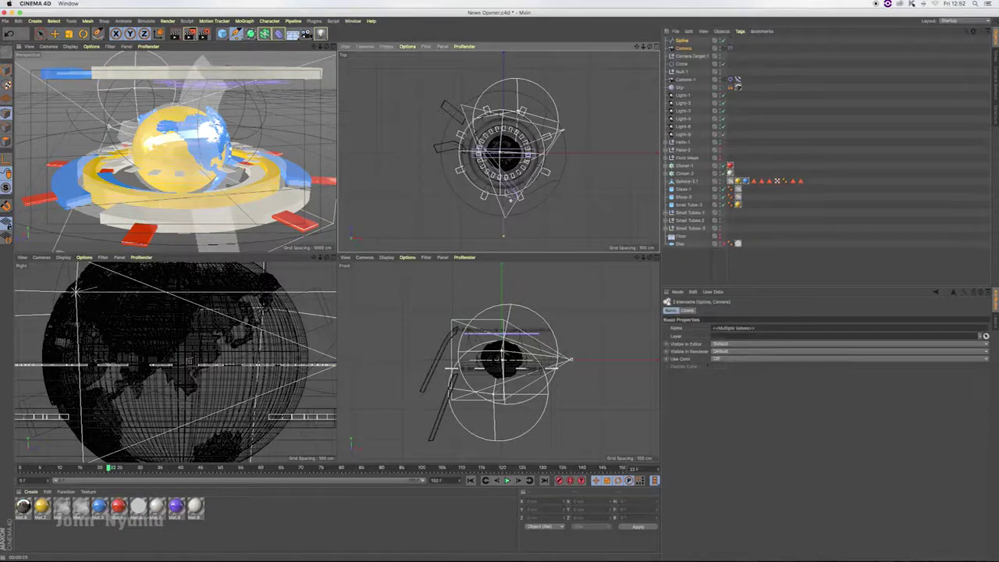
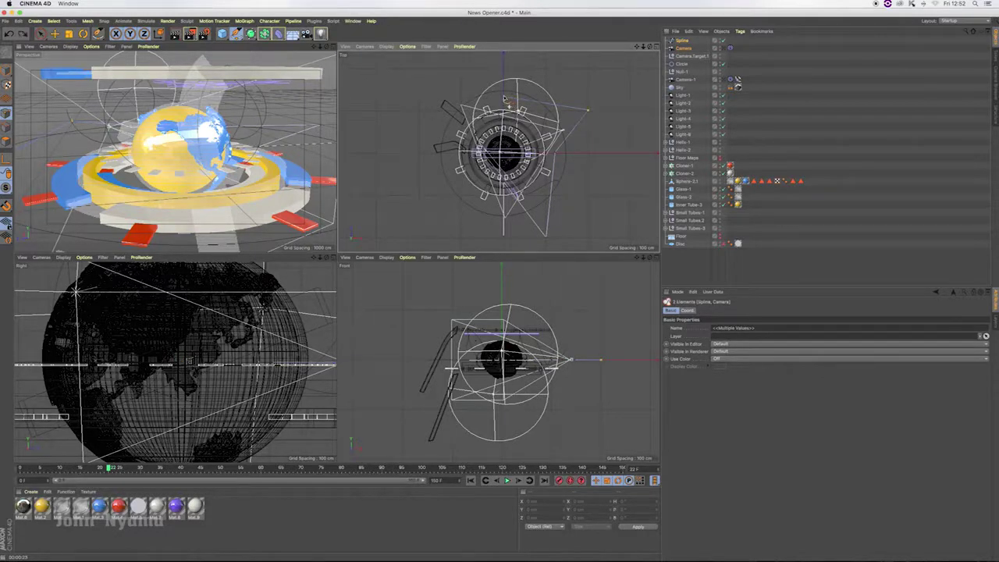
Step: Add another point to the spline in the top view and give the Camera an Align to Spline tag
{"action": "left_click", "coordinate": [504, 98]}
{"action": "left_click", "coordinate": [462, 70]}
{"action": "right_click", "coordinate": [686, 51]}
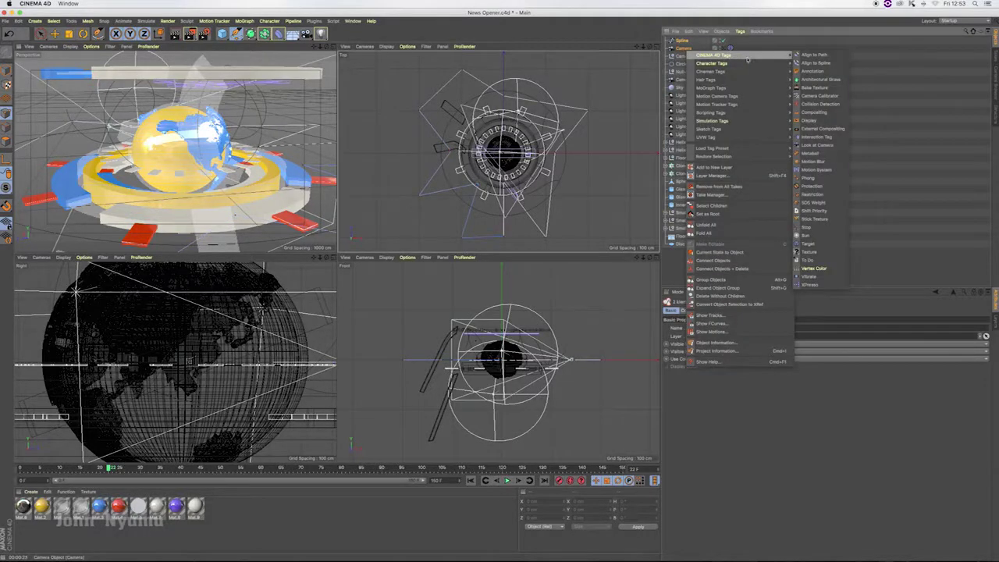
{"action": "left_click", "coordinate": [819, 64]}
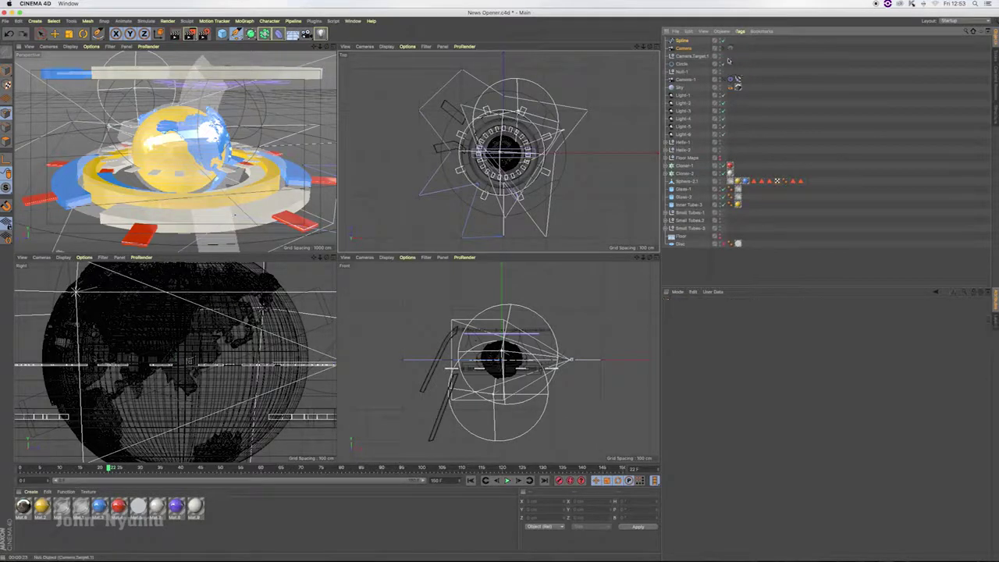
Step: Link Spline into the Align to Spline tag's Spline Path field
{"action": "left_click", "coordinate": [683, 49]}
{"action": "right_click", "coordinate": [687, 50]}
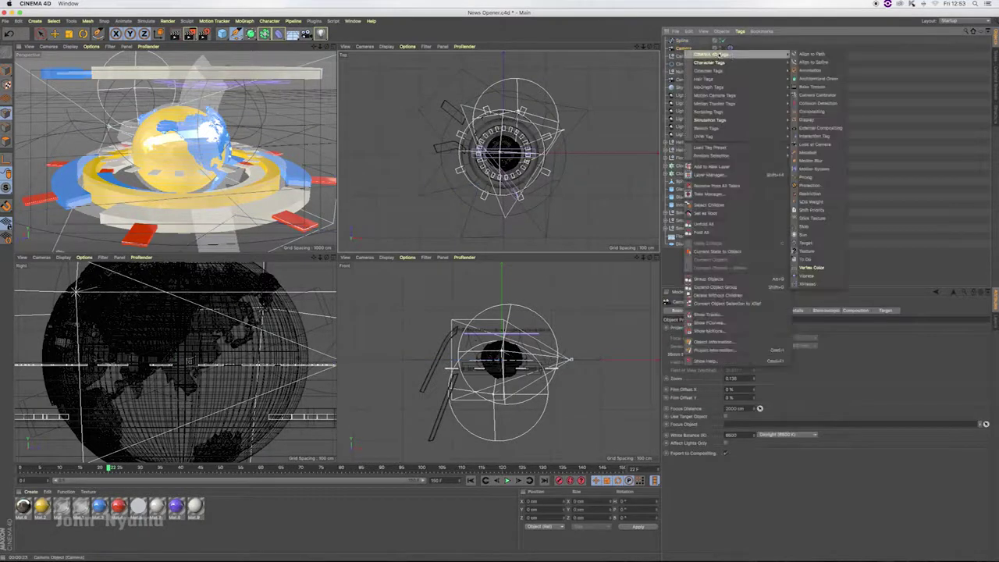
{"action": "left_click", "coordinate": [812, 61]}
{"action": "left_click_drag", "start_coordinate": [686, 40], "coordinate": [707, 329]}
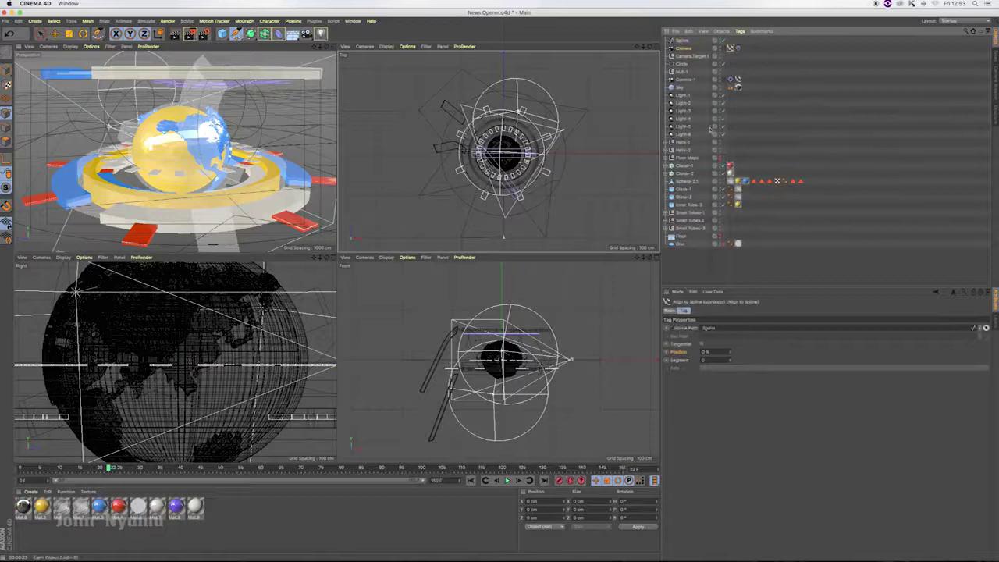
{"action": "left_click", "coordinate": [35, 21]}
{"action": "mouse_move", "coordinate": [36, 33]}
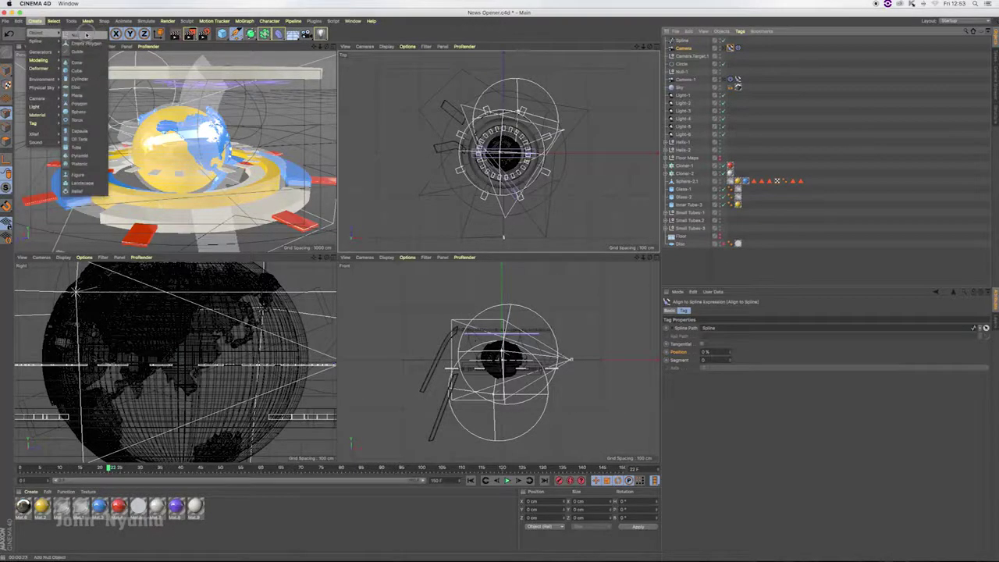
Step: Create a new Null and move it about 416 cm to the right of the globe
{"action": "left_click", "coordinate": [85, 35]}
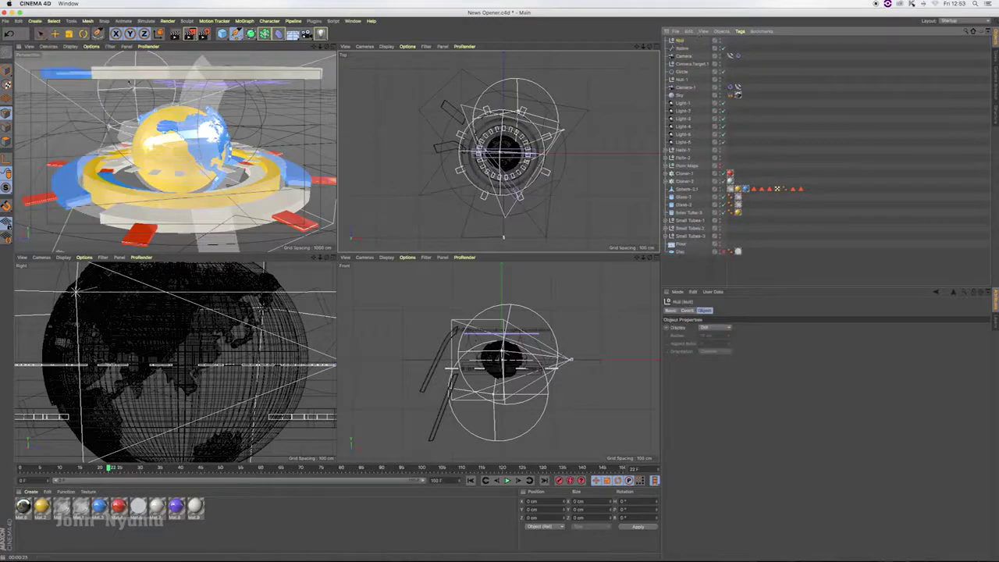
{"action": "left_click", "coordinate": [40, 34]}
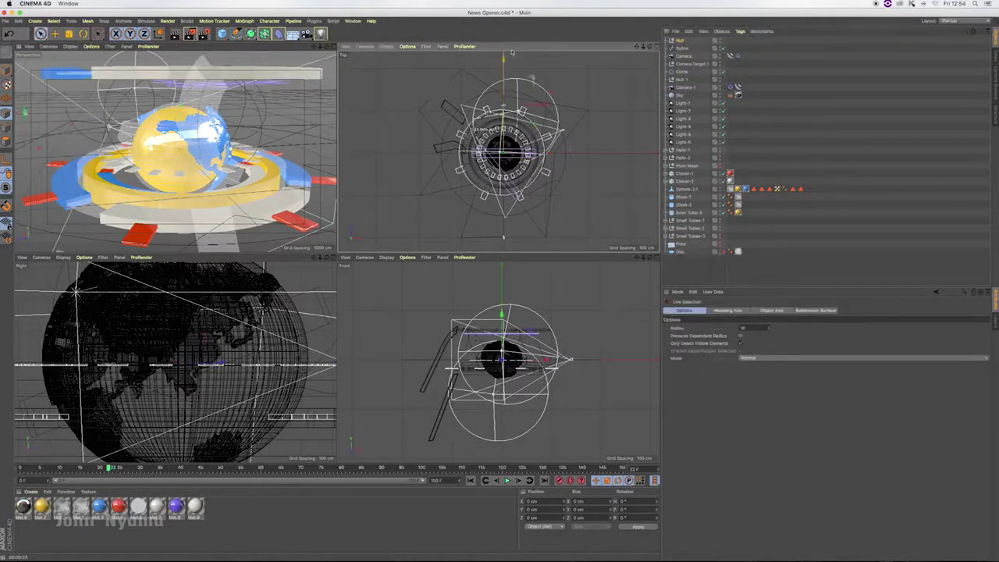
{"action": "mouse_move", "coordinate": [503, 148]}
{"action": "left_mouse_down"}
{"action": "mouse_move", "coordinate": [473, 143]}
{"action": "mouse_move", "coordinate": [573, 146]}
{"action": "left_mouse_up"}
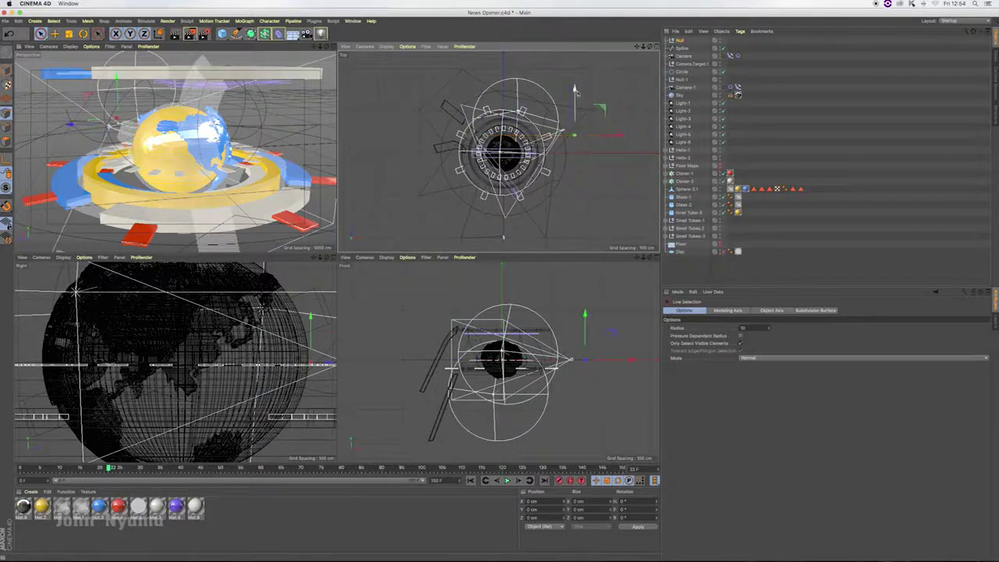
{"action": "left_click_drag", "start_coordinate": [575, 109], "coordinate": [574, 106]}
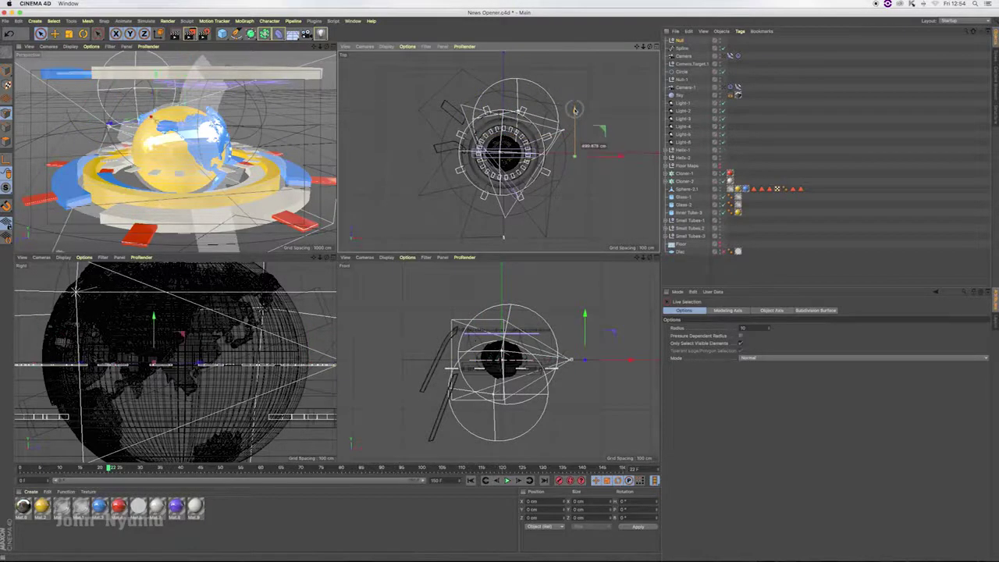
{"action": "left_click_drag", "start_coordinate": [574, 106], "coordinate": [574, 105]}
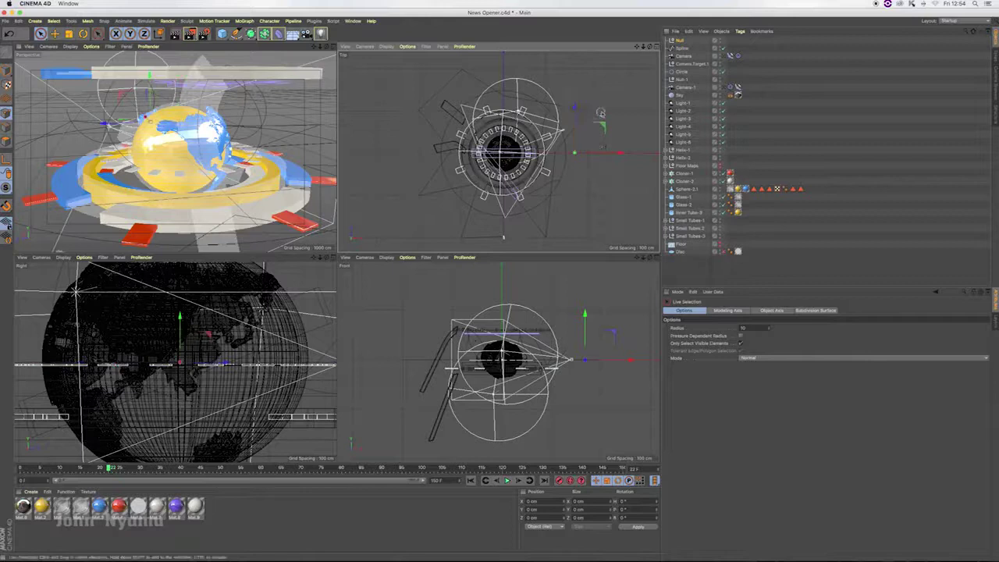
Step: Aim the camera's Target tag at the Null and test the Align to Spline Position at 0%
{"action": "left_click", "coordinate": [737, 55]}
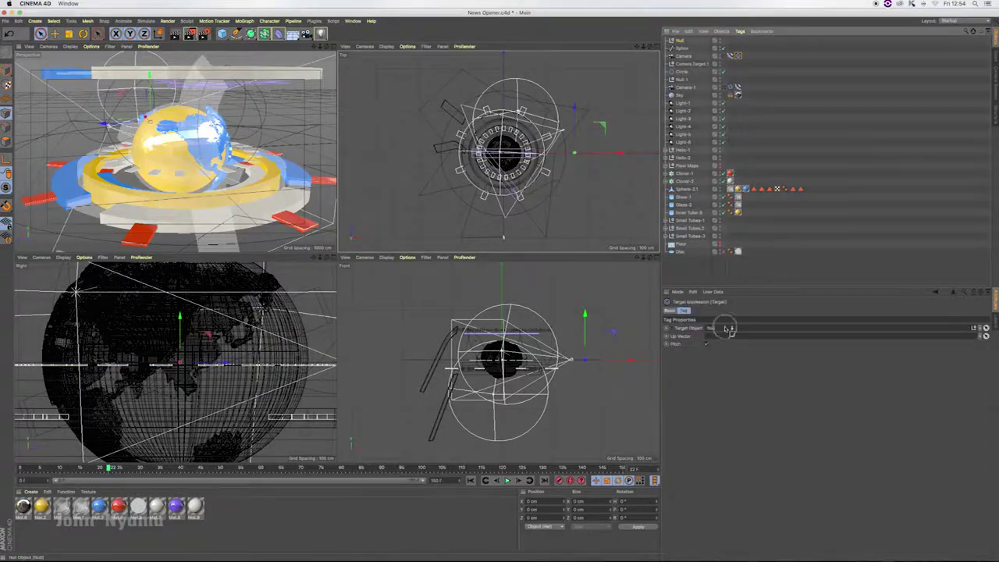
{"action": "key", "text": "F2"}
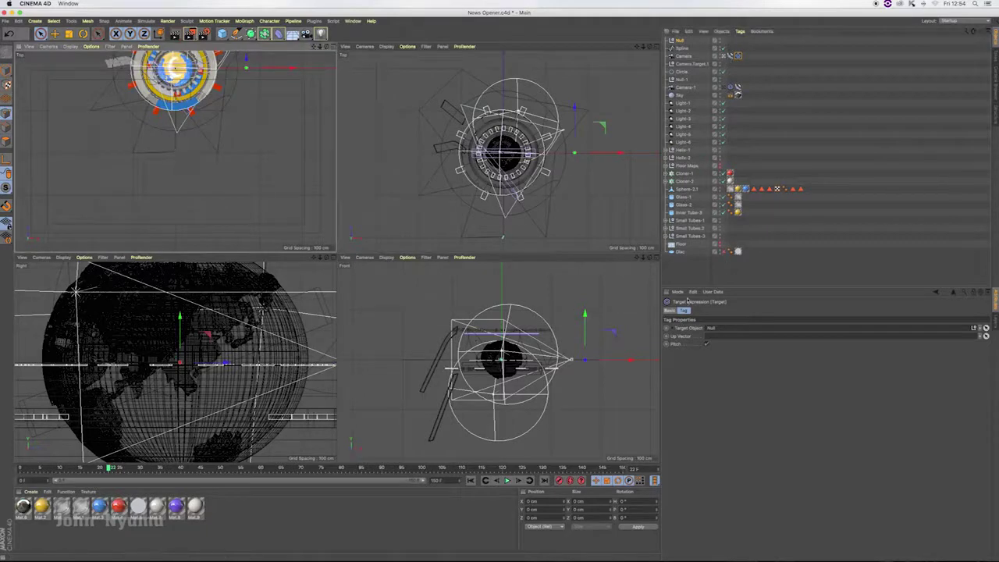
{"action": "left_click", "coordinate": [730, 55]}
{"action": "left_click_drag", "start_coordinate": [731, 354], "coordinate": [730, 355]}
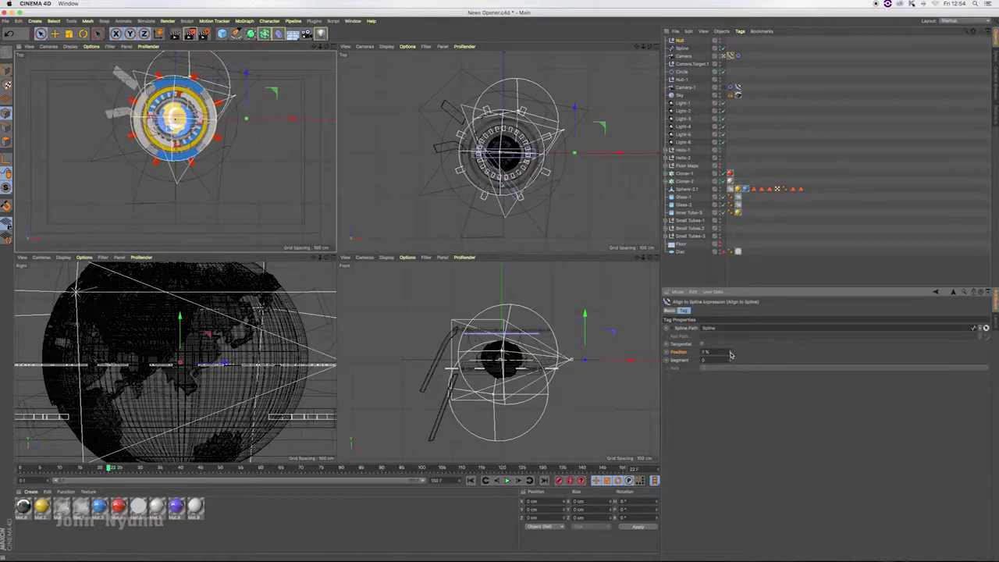
{"action": "left_click_drag", "start_coordinate": [731, 354], "coordinate": [731, 353]}
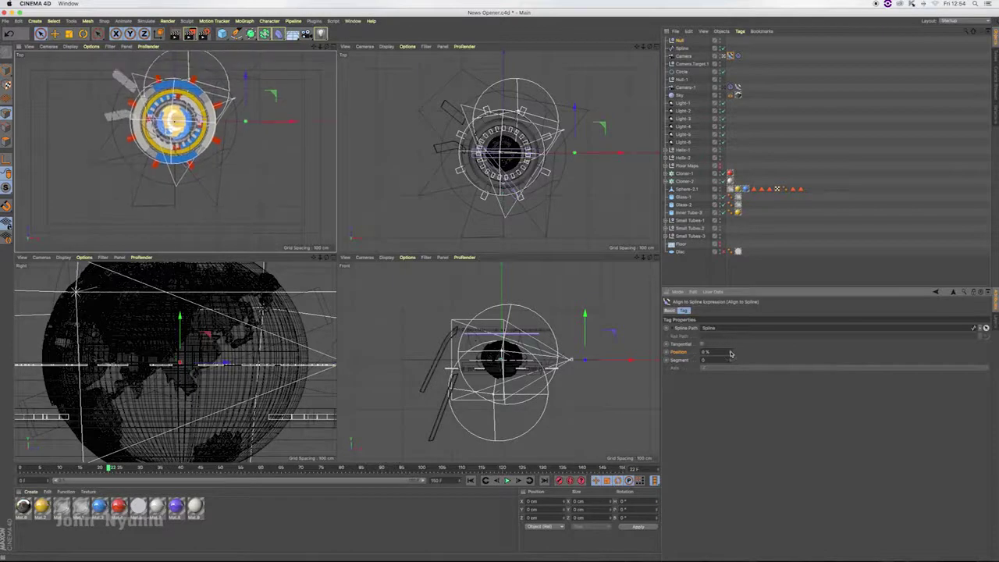
Step: Set the target Null's Display to Cube with a 10 cm radius, then select Spline
{"action": "left_click", "coordinate": [678, 40]}
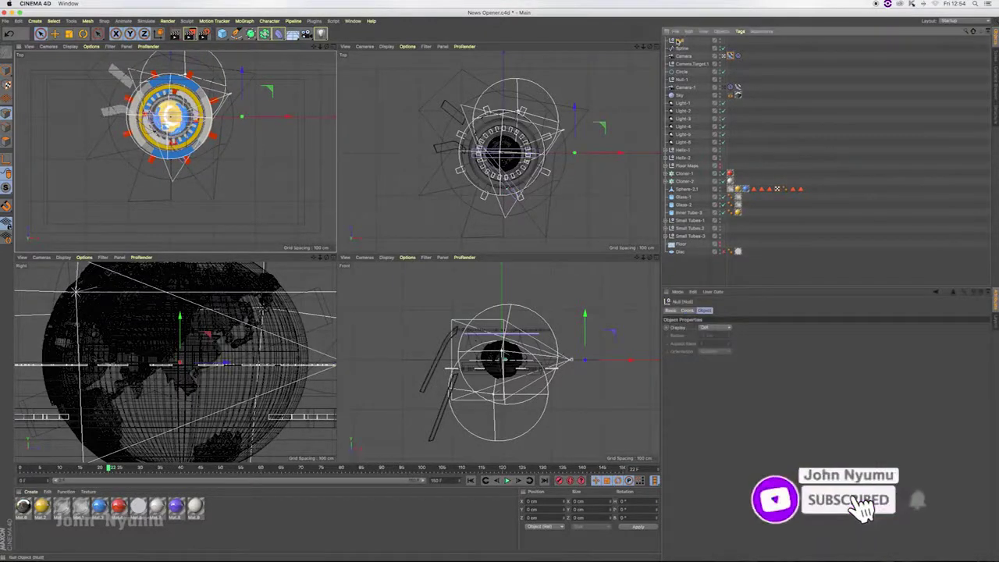
{"action": "left_click", "coordinate": [718, 327]}
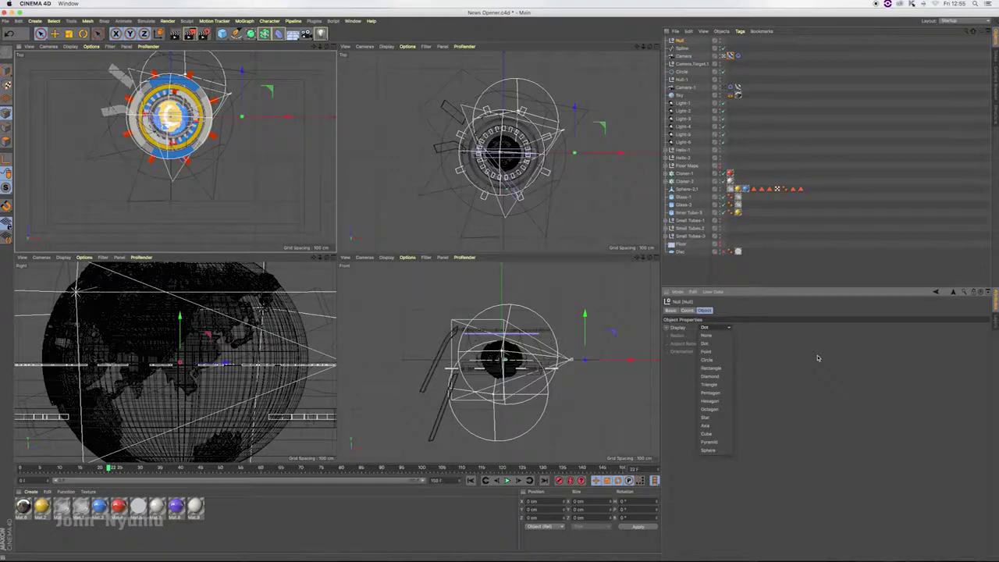
{"action": "left_click", "coordinate": [708, 434]}
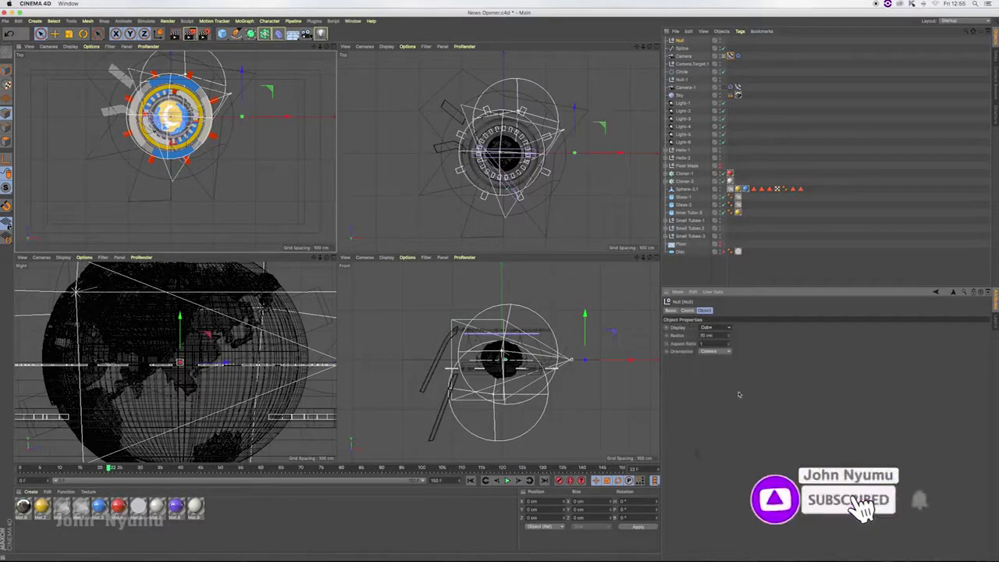
{"action": "left_click", "coordinate": [682, 48]}
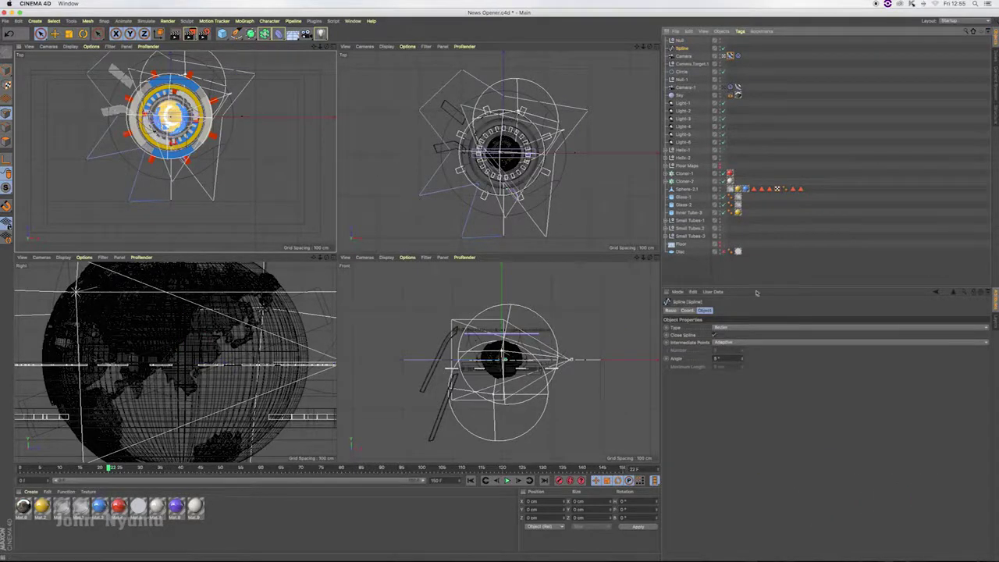
Step: Keyframe the Align to Spline Position at 0% on frame 0 and 100% on frame 150
{"action": "left_click", "coordinate": [730, 56]}
{"action": "mouse_move", "coordinate": [109, 468]}
{"action": "left_mouse_down"}
{"action": "mouse_move", "coordinate": [135, 467]}
{"action": "mouse_move", "coordinate": [21, 469]}
{"action": "left_mouse_up"}
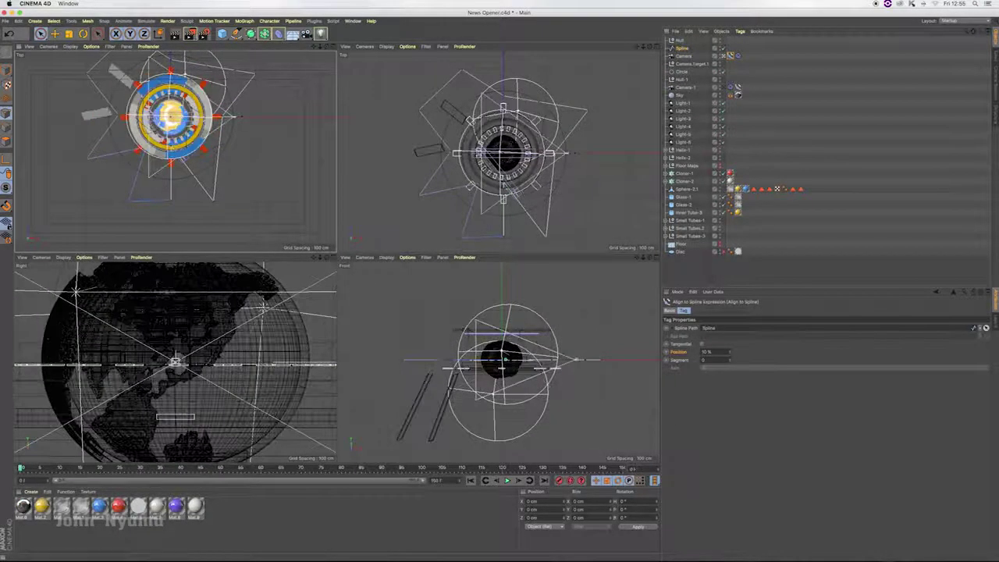
{"action": "left_click", "coordinate": [543, 480]}
{"action": "double_click", "coordinate": [706, 352]}
{"action": "type", "text": "100"}
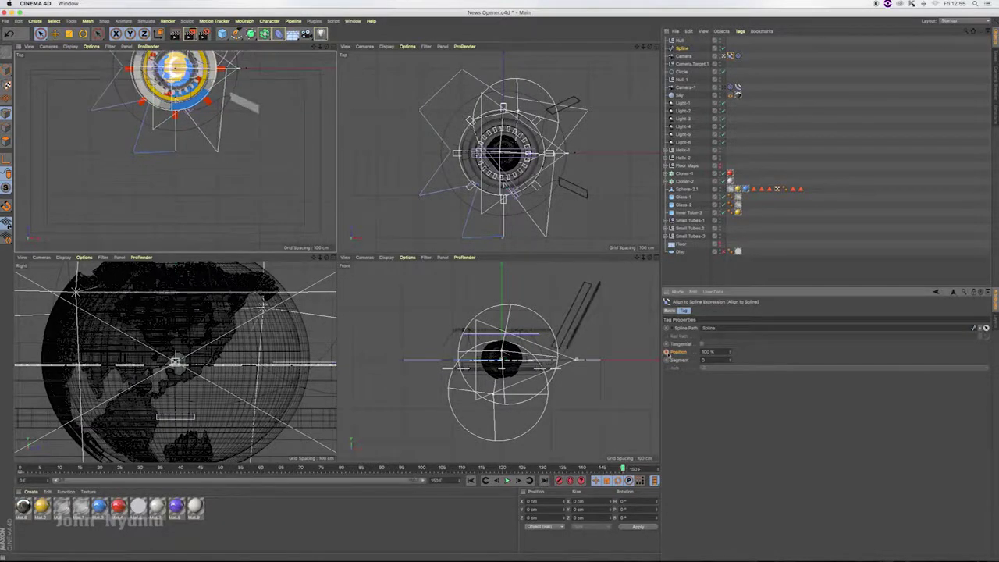
{"action": "key", "text": "shift+f"}
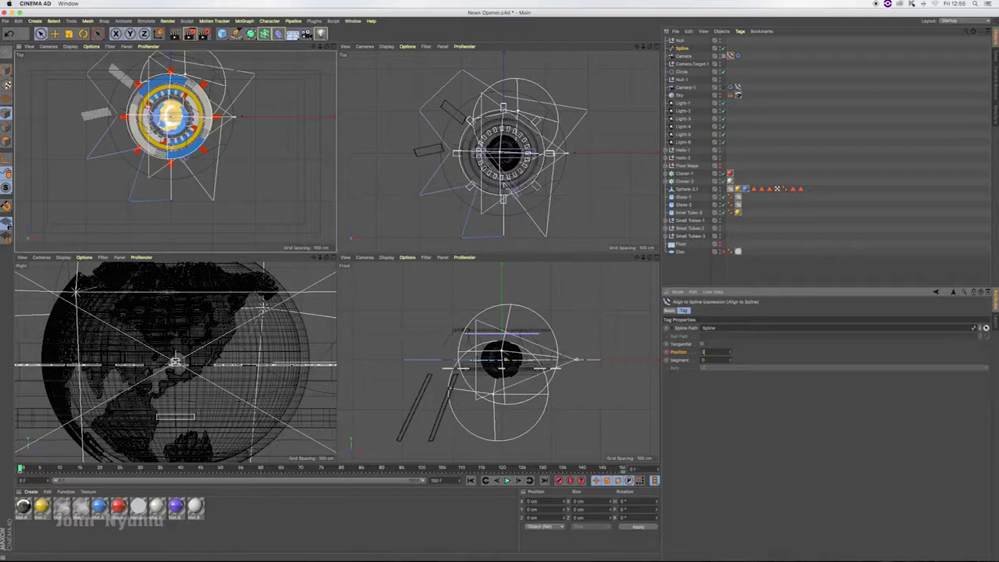
Step: Play back the camera animation in the enlarged top view, then return to four views
{"action": "left_click", "coordinate": [507, 479]}
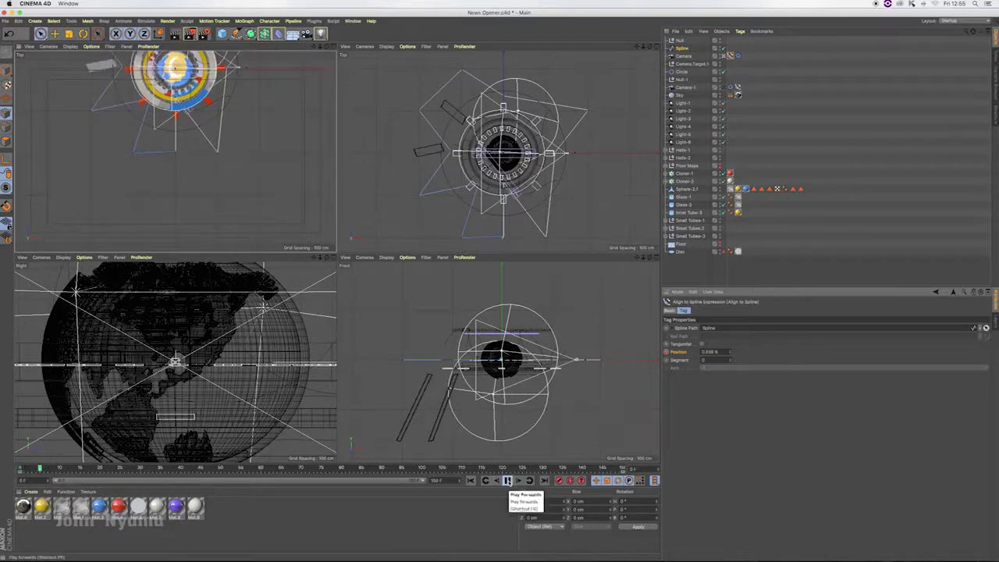
{"action": "key", "text": "F1"}
{"action": "left_click", "coordinate": [506, 480]}
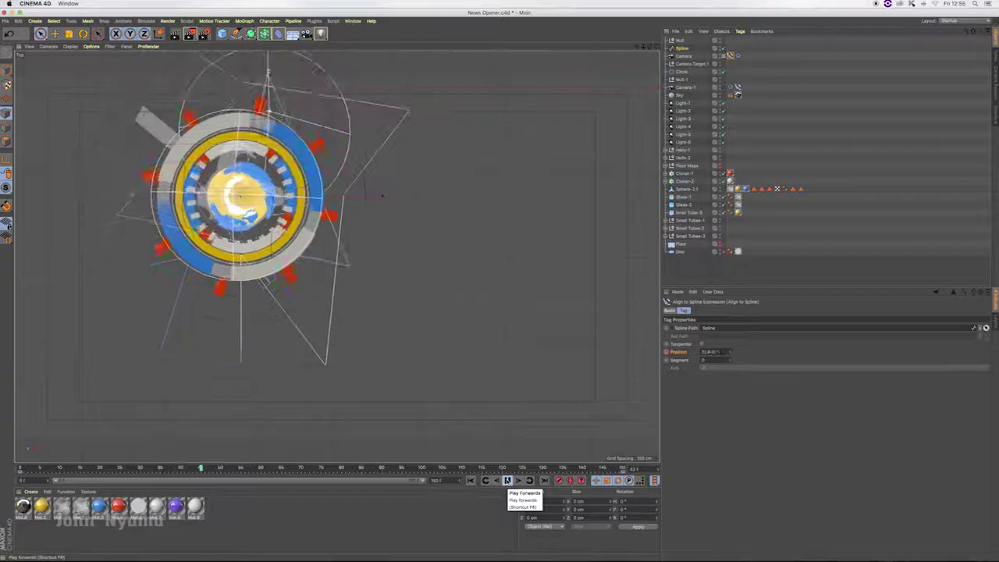
{"action": "left_click", "coordinate": [657, 50]}
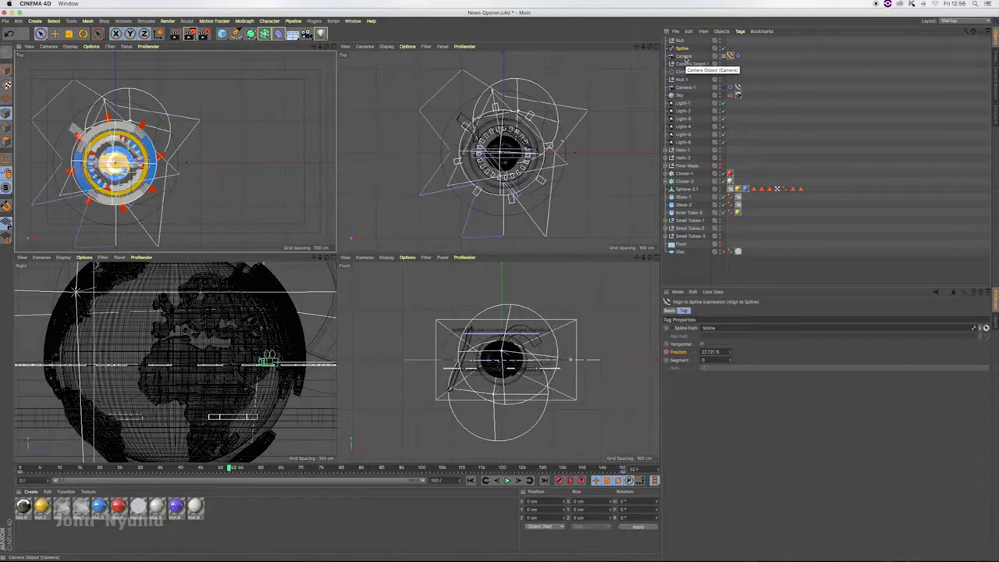
Step: Undo the last five changes, including the Null creation and spline edits
{"action": "key", "text": "ctrl+z"}
{"action": "key", "text": "ctrl+z"}
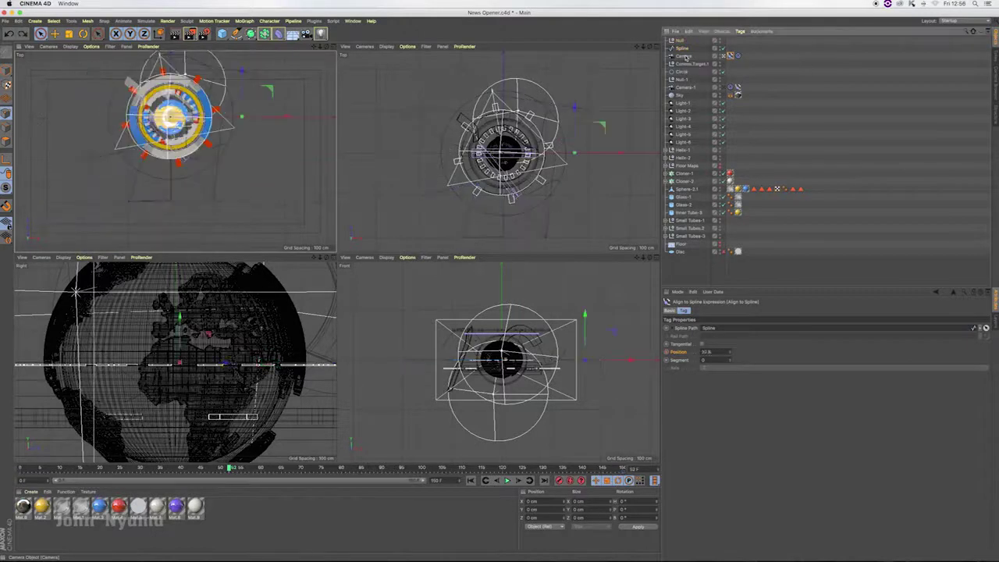
{"action": "key", "text": "ctrl+z"}
{"action": "key", "text": "ctrl+z"}
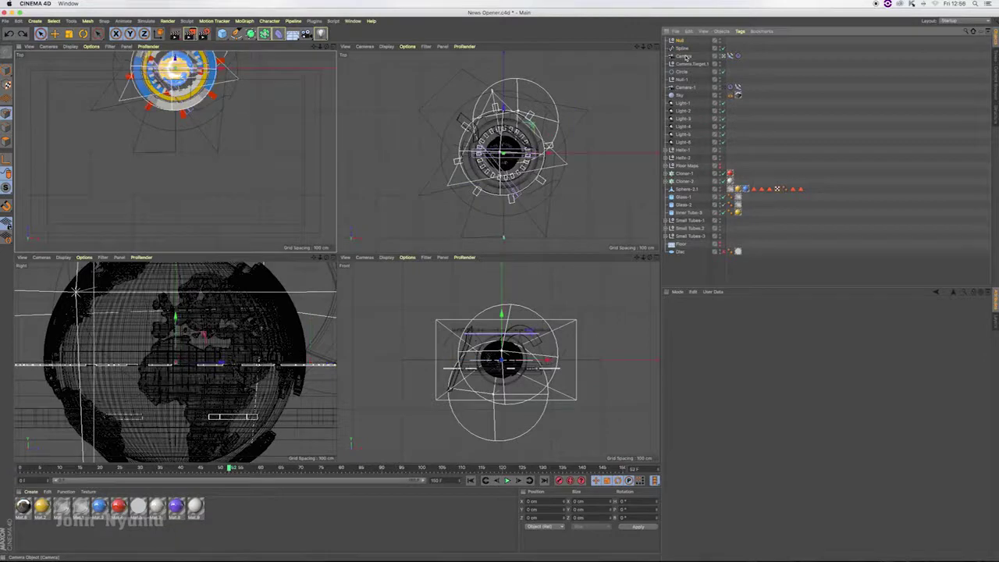
{"action": "key", "text": "ctrl+z"}
{"action": "key", "text": "ctrl+z"}
{"action": "key", "text": "ctrl+z"}
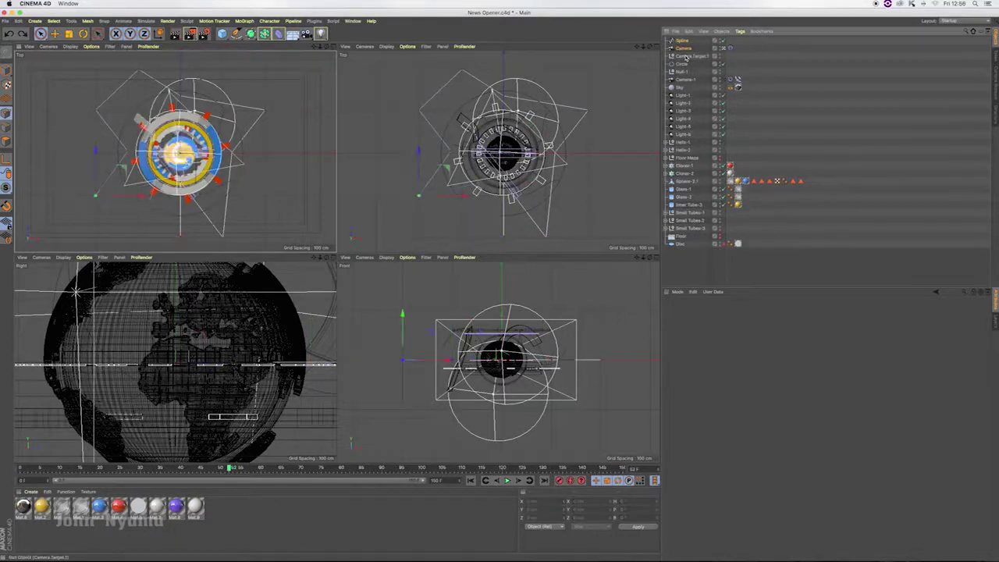
{"action": "key", "text": "ctrl+z"}
{"action": "key", "text": "ctrl+z"}
{"action": "key", "text": "ctrl+z"}
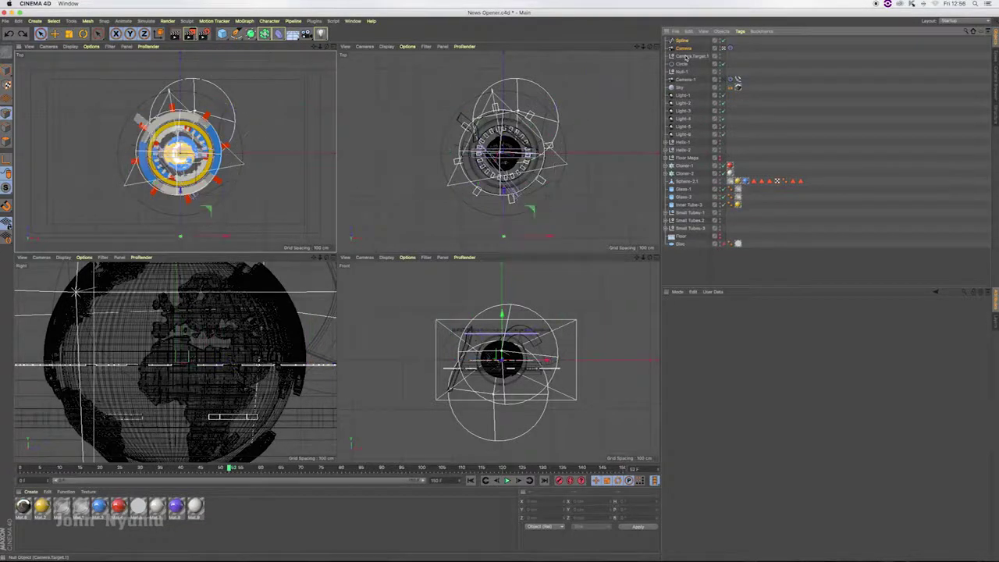
{"action": "key", "text": "ctrl+z"}
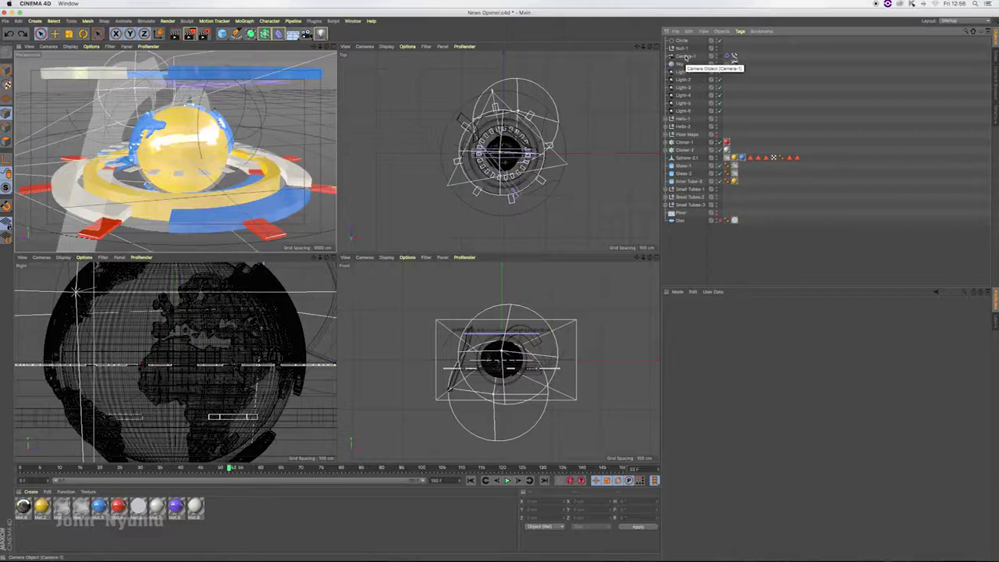
Step: Look through the camera in a maximized Perspective view and group the camera under a Null with Alt+G
{"action": "left_click", "coordinate": [734, 56]}
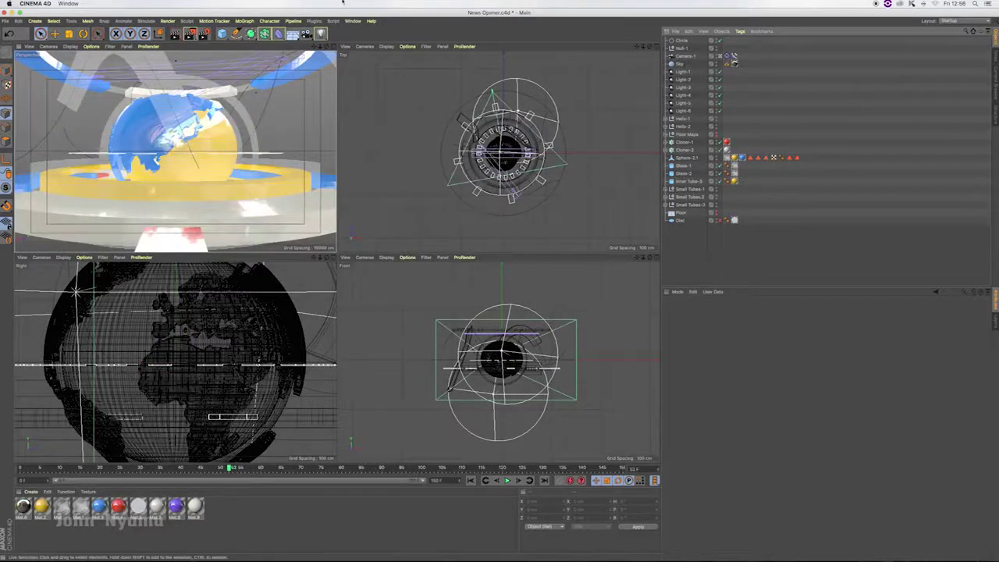
{"action": "middle_click", "coordinate": [328, 141]}
{"action": "key", "text": "alt+g"}
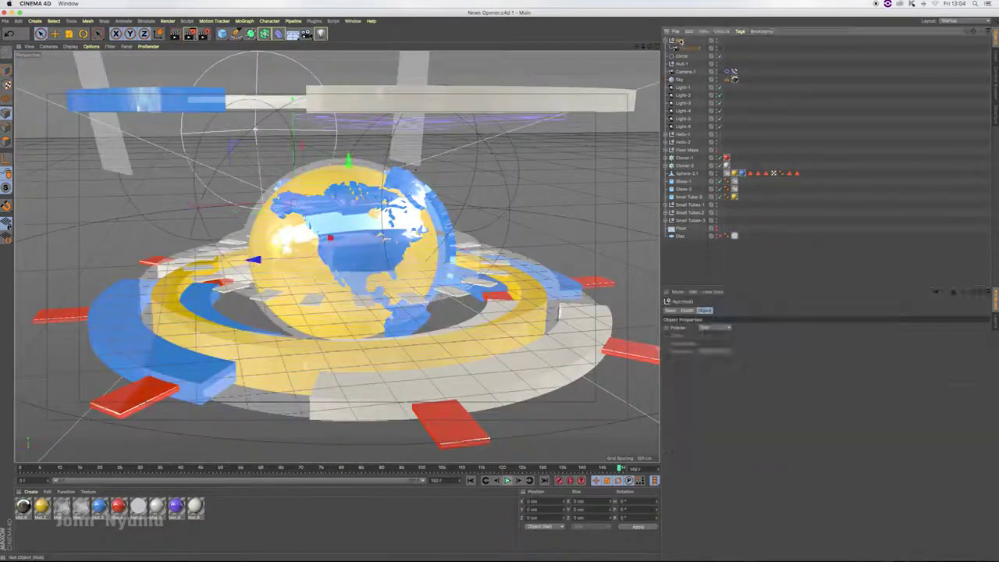
Step: Set the parent Null's Display to Circle and drag it with its camera left of the globe
{"action": "left_click", "coordinate": [713, 327]}
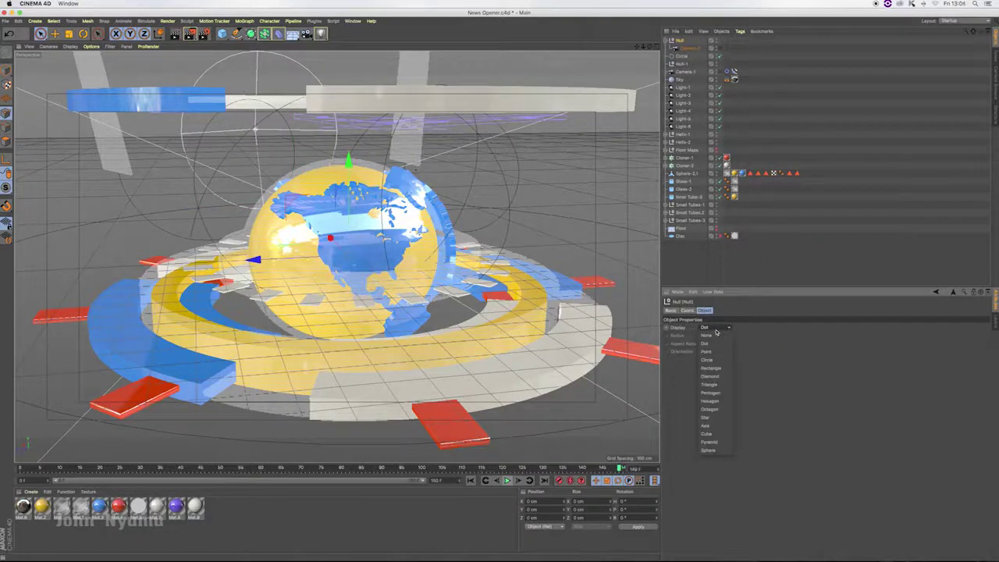
{"action": "left_click", "coordinate": [701, 360]}
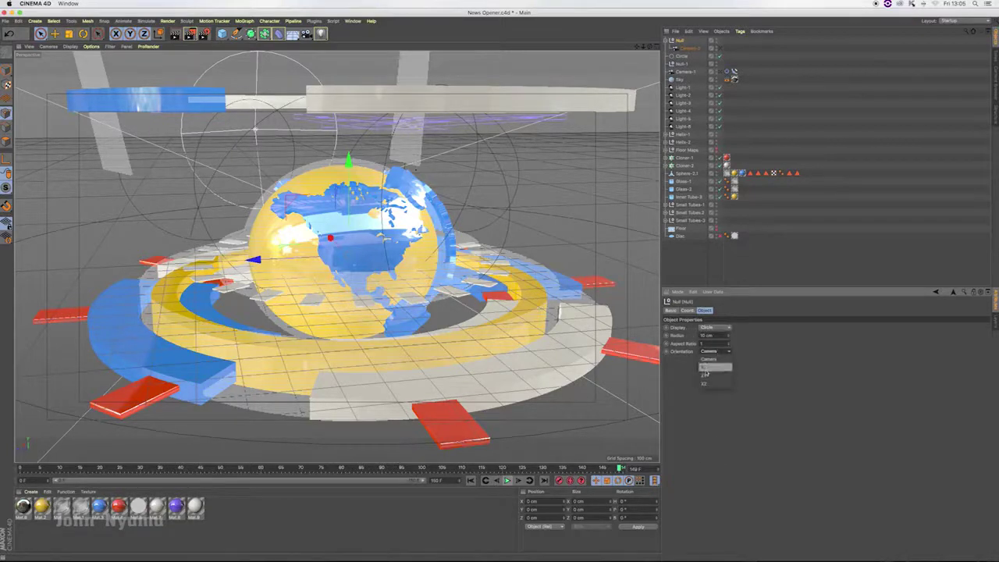
{"action": "mouse_move", "coordinate": [643, 48]}
{"action": "left_mouse_down"}
{"action": "mouse_move", "coordinate": [650, 55]}
{"action": "mouse_move", "coordinate": [640, 61]}
{"action": "left_mouse_up"}
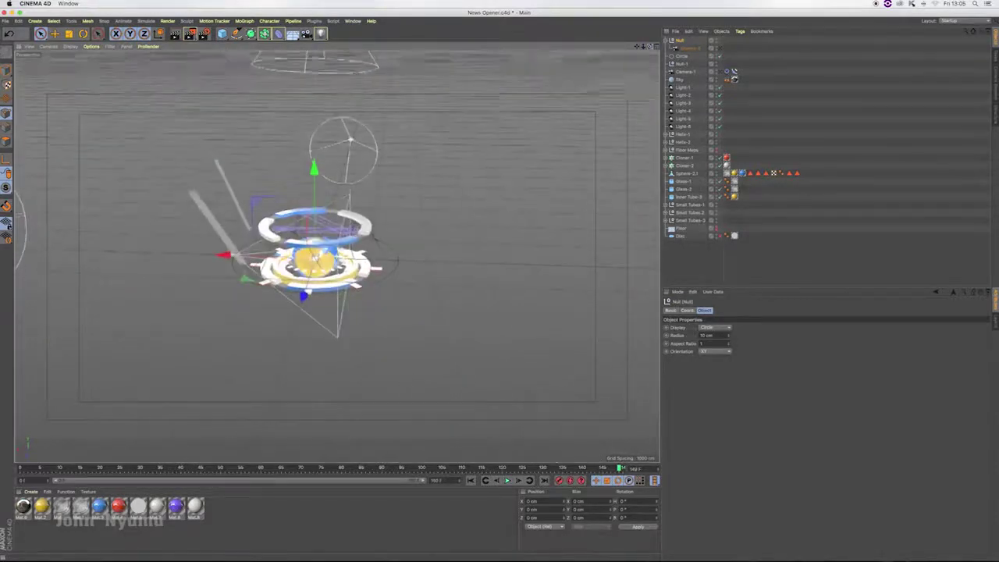
{"action": "mouse_move", "coordinate": [224, 256]}
{"action": "left_mouse_down"}
{"action": "mouse_move", "coordinate": [191, 262]}
{"action": "mouse_move", "coordinate": [92, 250]}
{"action": "left_mouse_up"}
{"action": "mouse_move", "coordinate": [650, 47]}
{"action": "left_mouse_down"}
{"action": "mouse_move", "coordinate": [638, 69]}
{"action": "mouse_move", "coordinate": [647, 86]}
{"action": "left_mouse_up"}
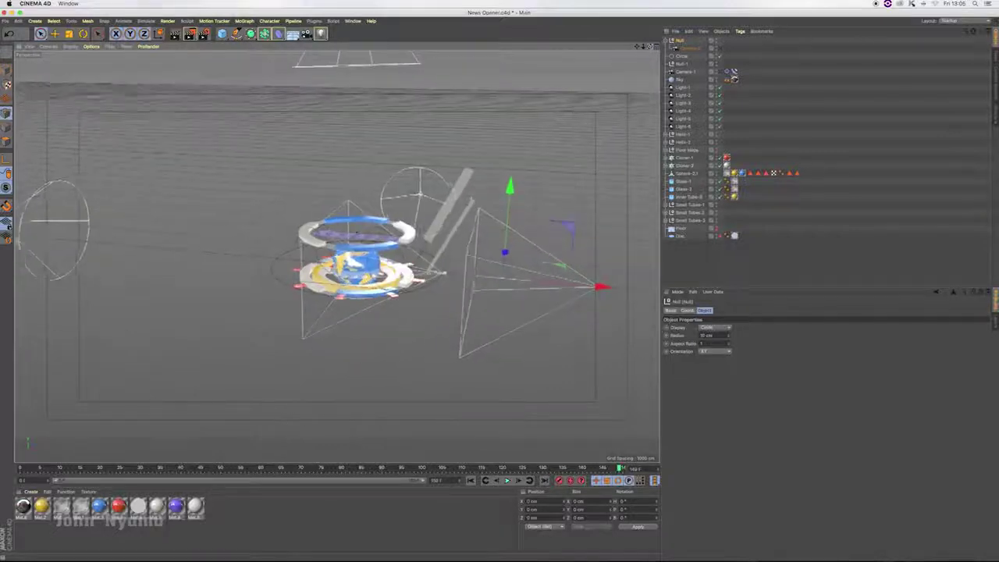
{"action": "mouse_move", "coordinate": [576, 244]}
{"action": "left_mouse_down"}
{"action": "mouse_move", "coordinate": [442, 256]}
{"action": "mouse_move", "coordinate": [585, 231]}
{"action": "mouse_move", "coordinate": [468, 273]}
{"action": "left_mouse_up"}
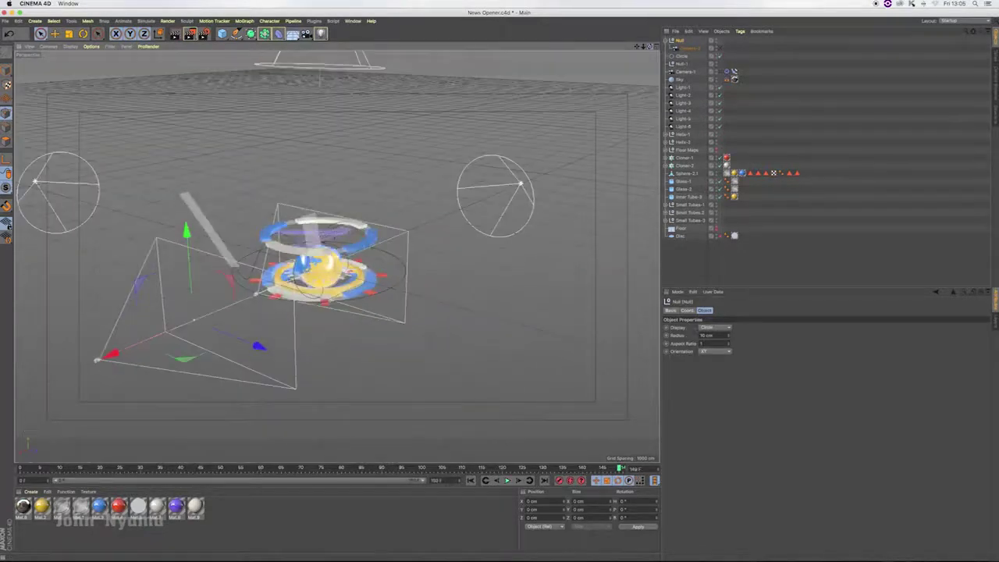
{"action": "left_click_drag", "start_coordinate": [468, 273], "coordinate": [406, 258], "text": "alt"}
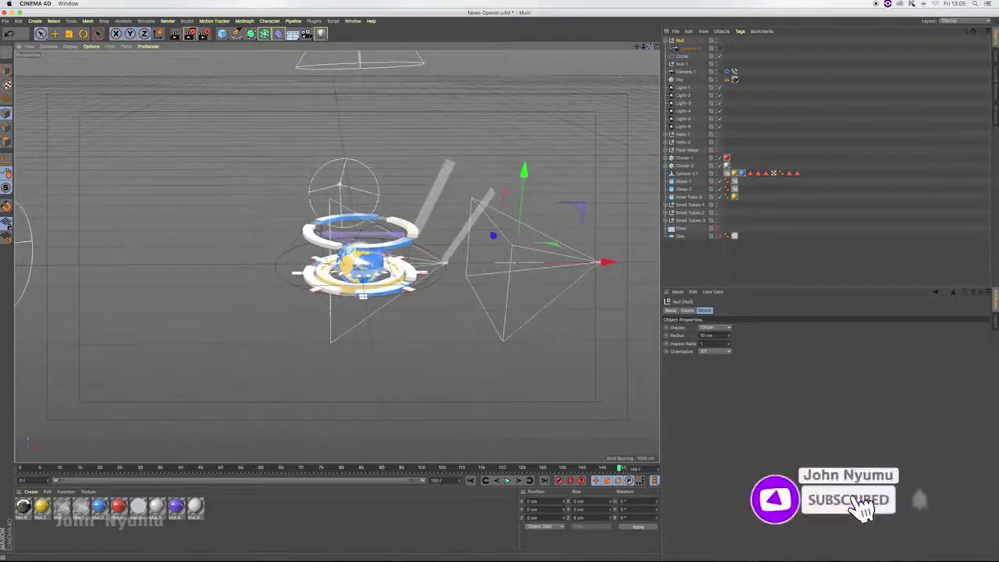
Step: Add a second Null at the origin, display it as a Circle in XZ orientation, and expand the first Null
{"action": "left_click", "coordinate": [223, 33]}
{"action": "left_click", "coordinate": [250, 44]}
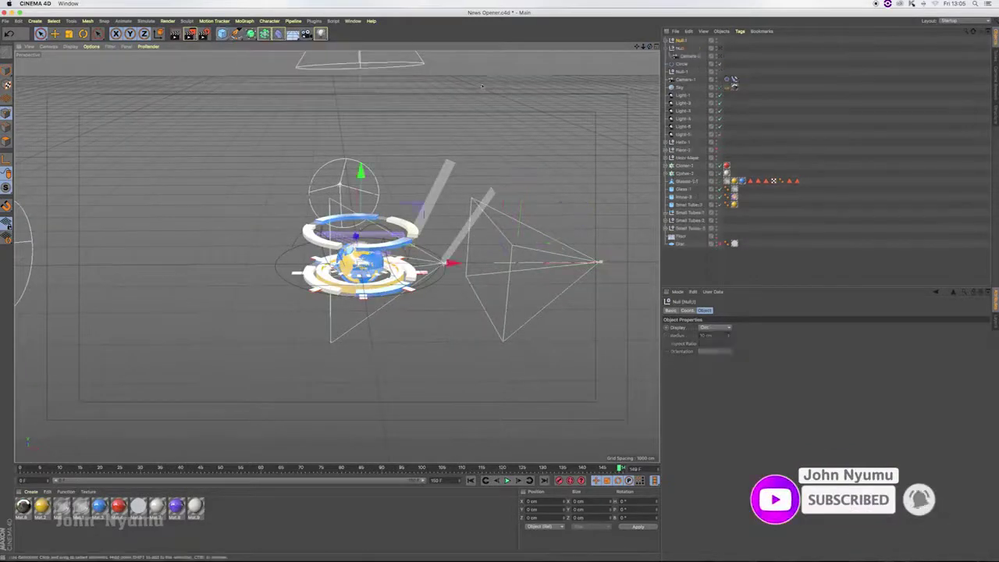
{"action": "left_click", "coordinate": [721, 328]}
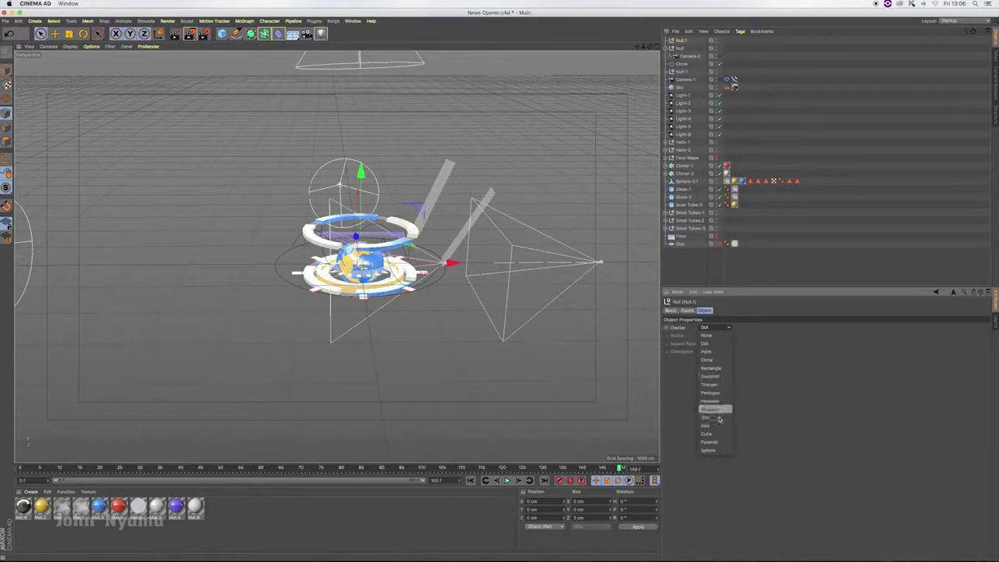
{"action": "left_click", "coordinate": [720, 360]}
{"action": "left_click", "coordinate": [721, 352]}
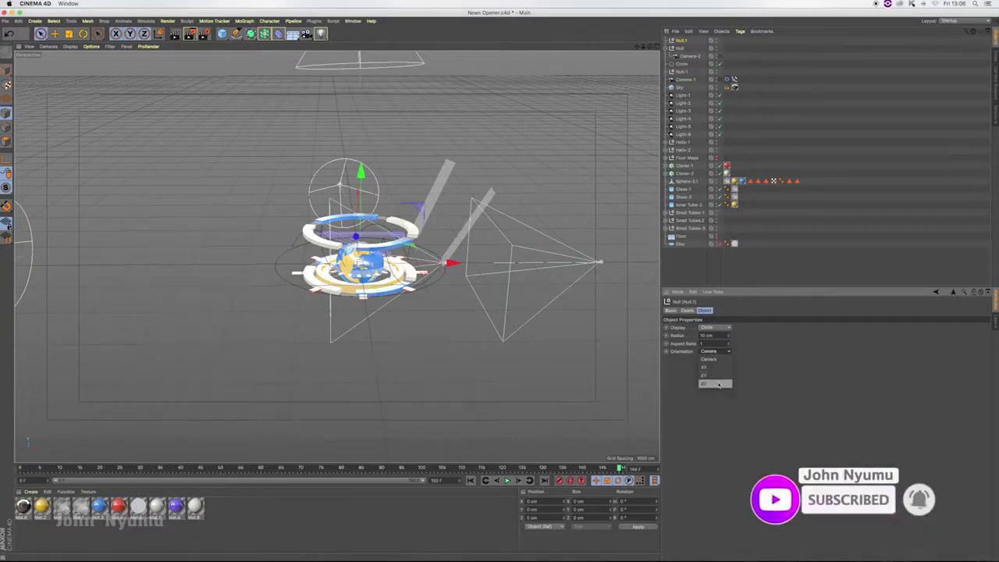
{"action": "left_click_drag", "start_coordinate": [351, 257], "coordinate": [515, 257], "text": "alt"}
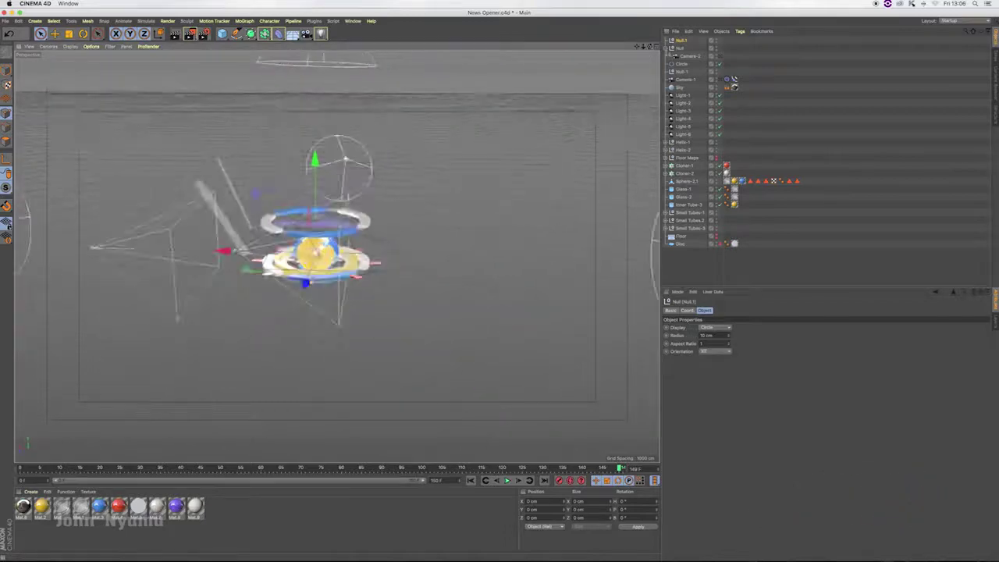
{"action": "left_click", "coordinate": [671, 47]}
Step: Move the second Null right along X and save the project
{"action": "left_click", "coordinate": [713, 354]}
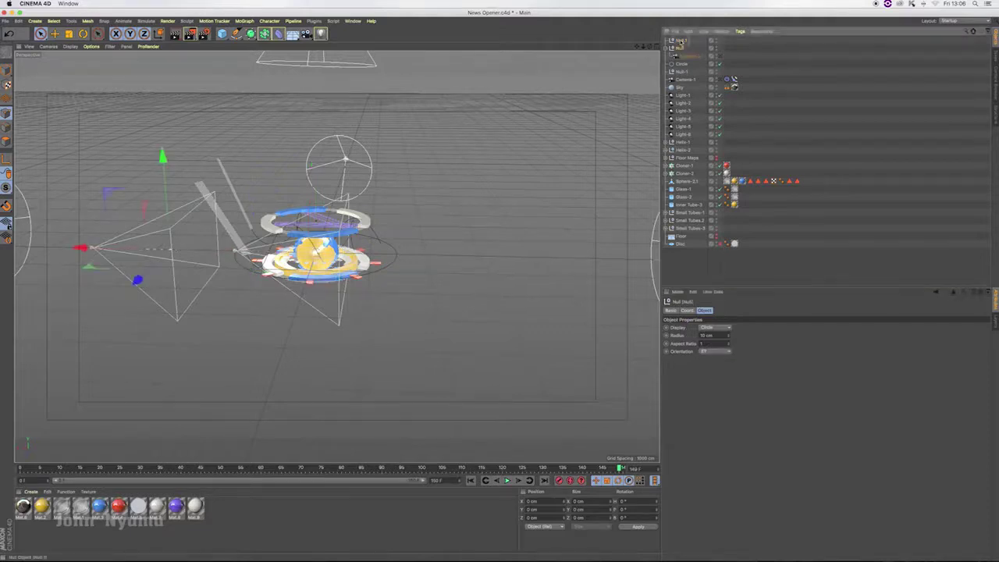
{"action": "mouse_move", "coordinate": [225, 252]}
{"action": "left_mouse_down"}
{"action": "mouse_move", "coordinate": [395, 249]}
{"action": "mouse_move", "coordinate": [220, 250]}
{"action": "left_mouse_up"}
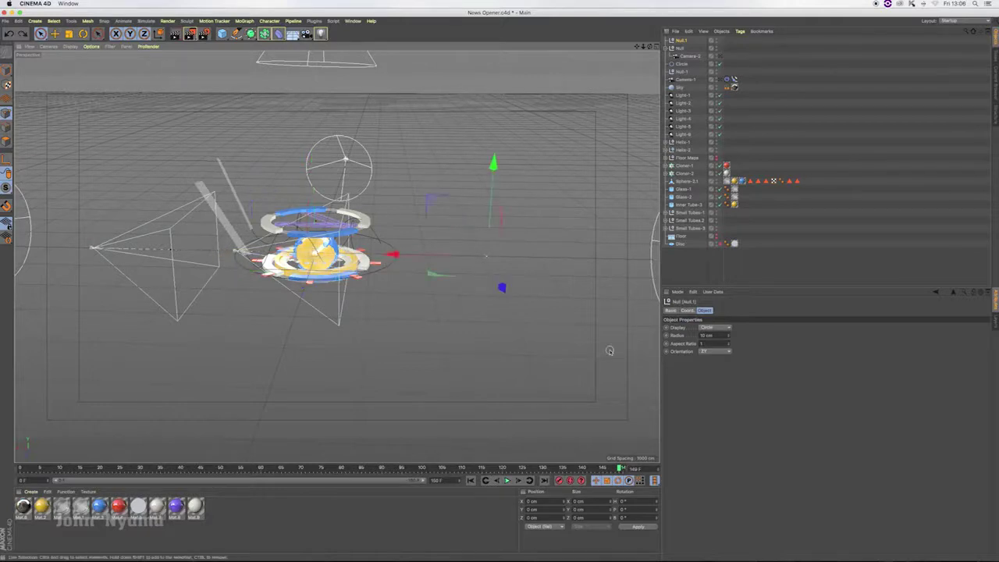
{"action": "key", "text": "ctrl+s"}
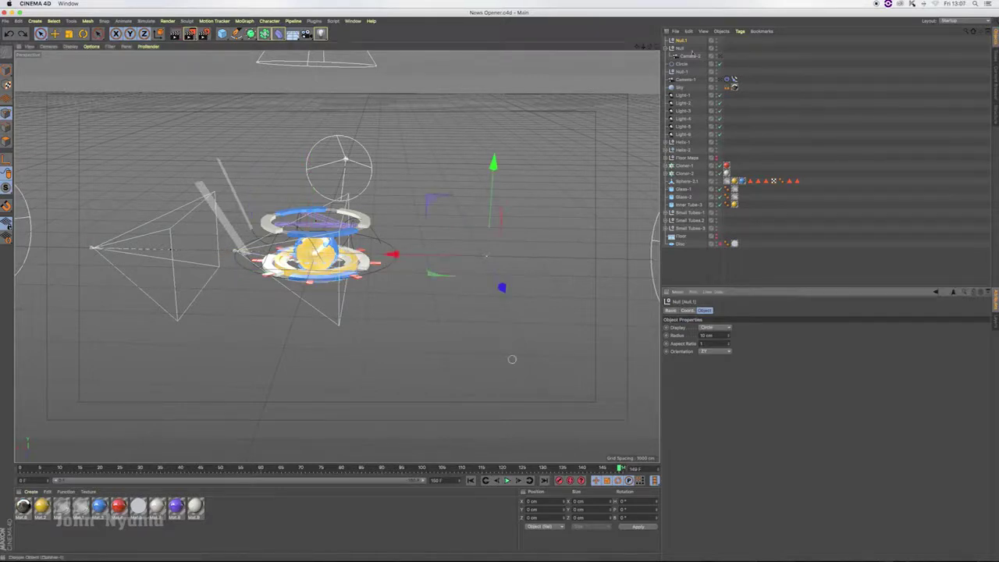
Step: Nest Camera-2 under the Null and rename the top Null to Target
{"action": "left_click_drag", "start_coordinate": [689, 57], "coordinate": [677, 49]}
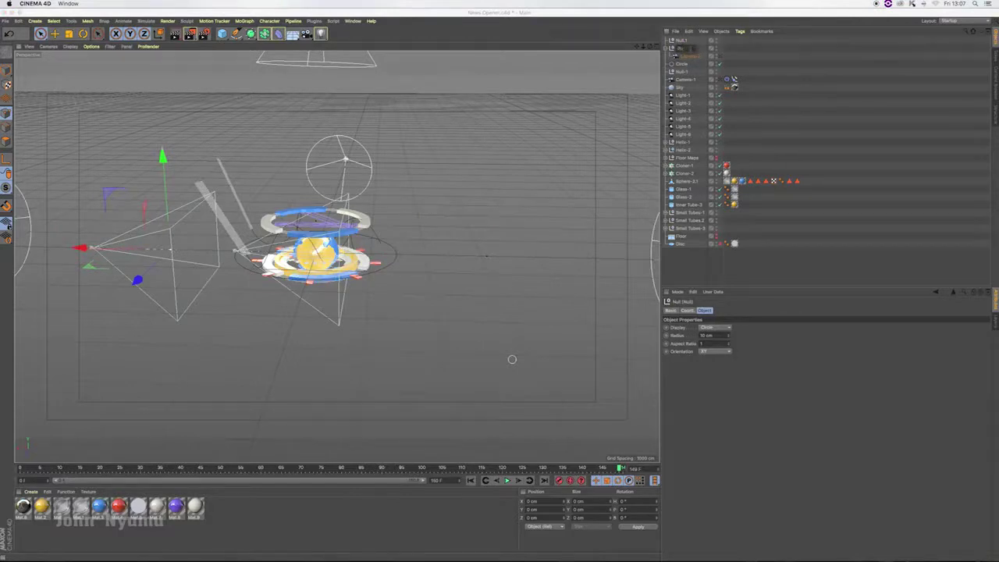
{"action": "double_click", "coordinate": [682, 41]}
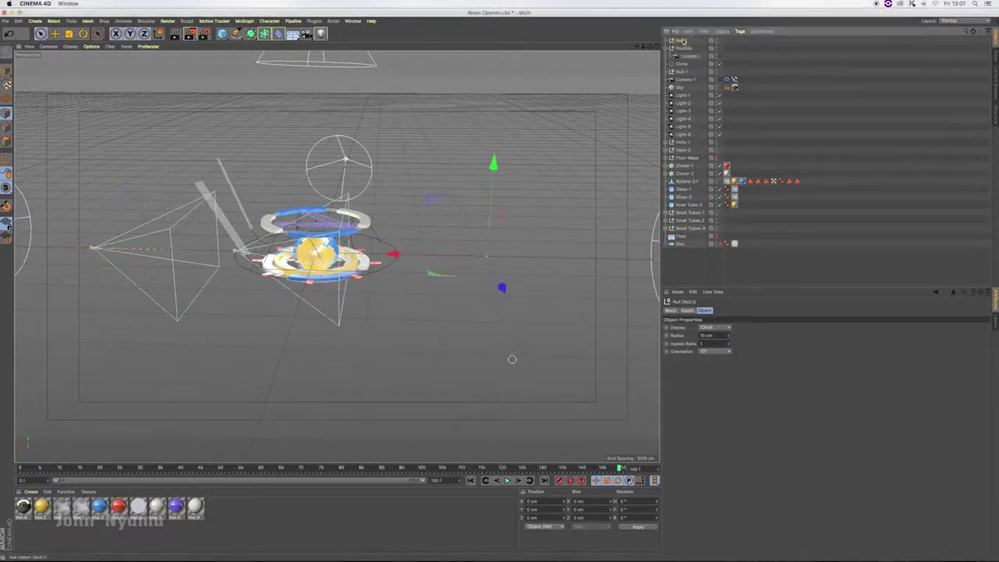
{"action": "type", "text": "target"}
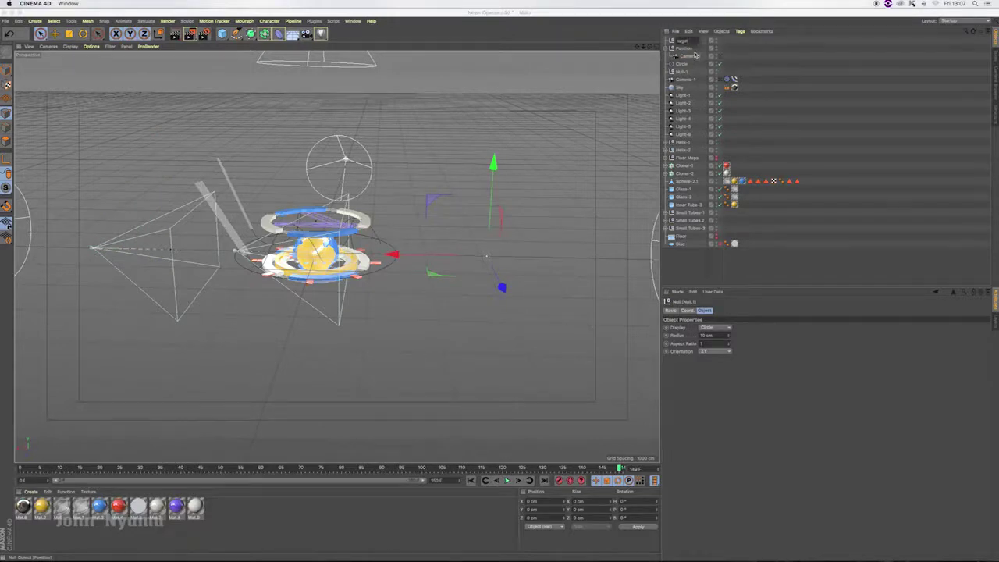
{"action": "left_click_drag", "start_coordinate": [681, 53], "coordinate": [691, 58]}
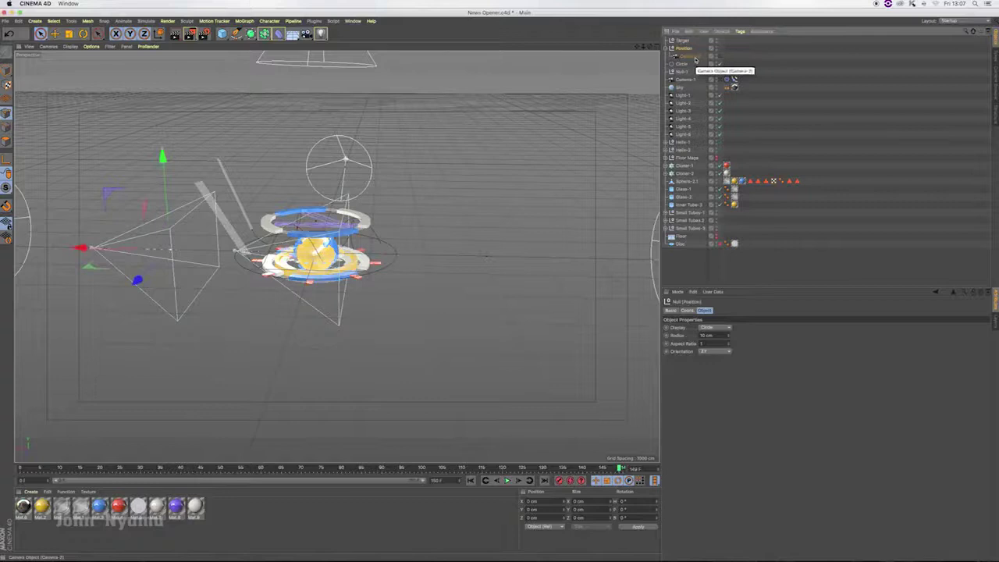
Step: Give Camera-2 an Align to Spline tag and a Target tag aimed at the Target null
{"action": "right_click", "coordinate": [694, 59]}
{"action": "left_click", "coordinate": [826, 69]}
{"action": "right_click", "coordinate": [699, 57]}
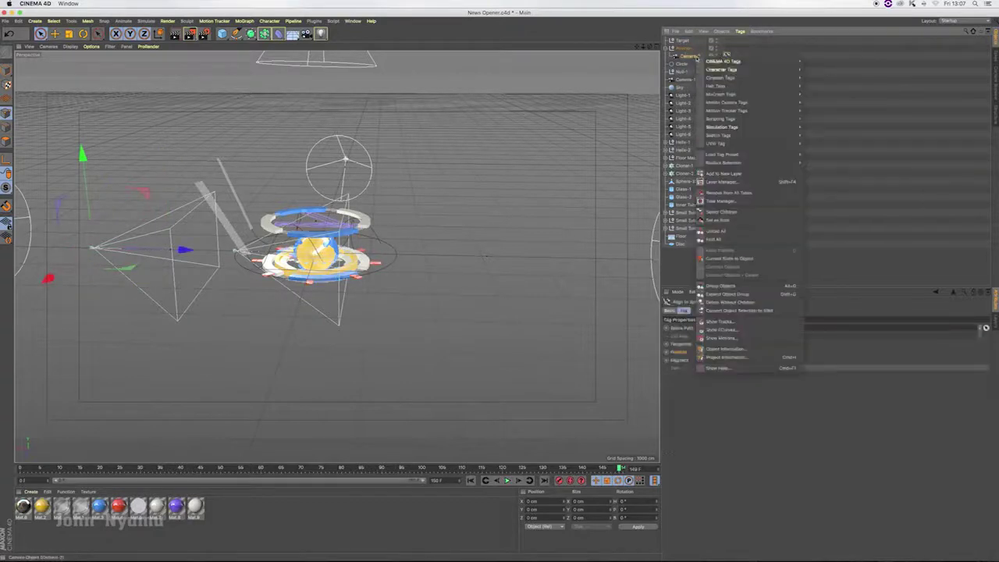
{"action": "left_click", "coordinate": [831, 250]}
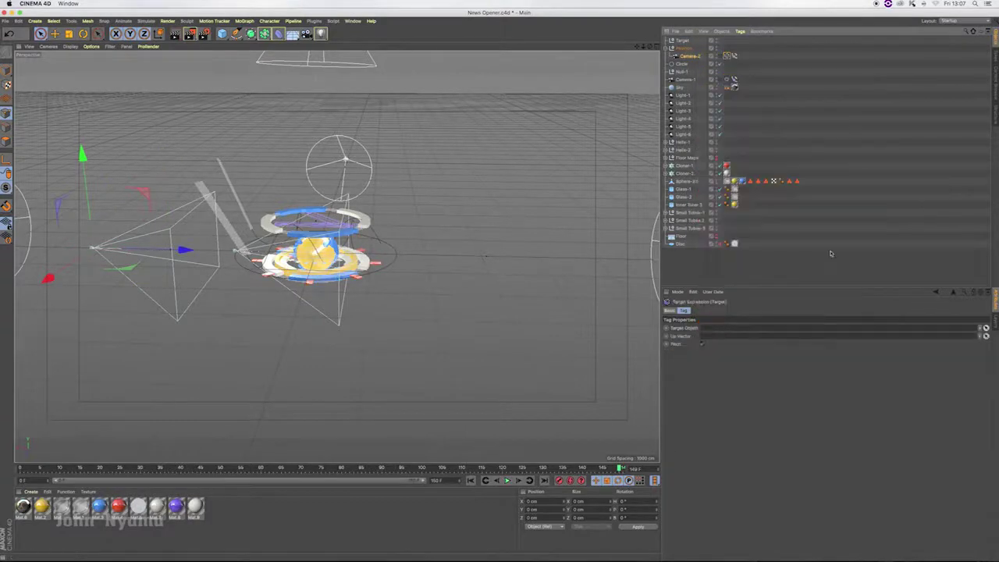
{"action": "left_click_drag", "start_coordinate": [684, 41], "coordinate": [733, 328]}
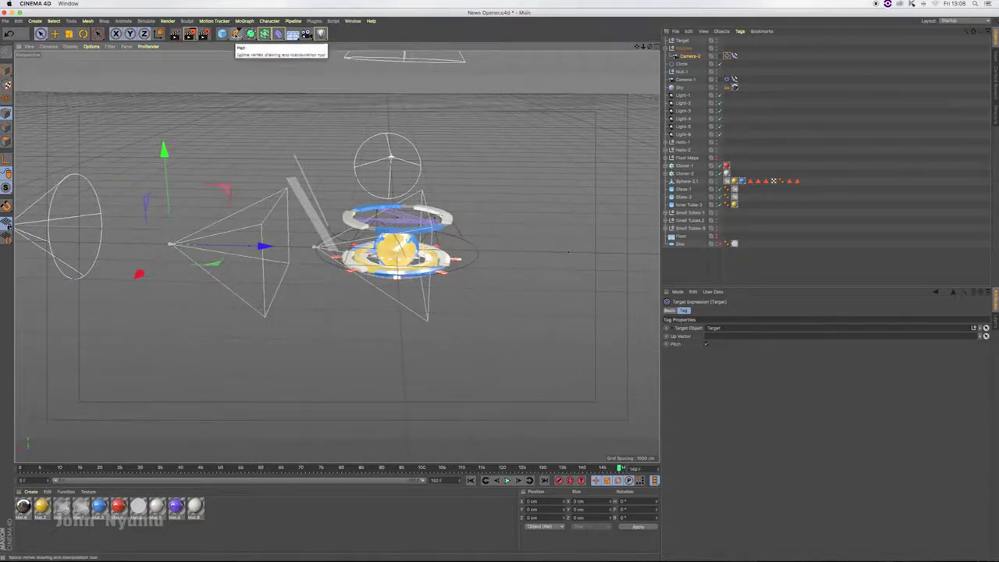
Step: Collapse the Position null and shift it with its camera slightly
{"action": "left_click", "coordinate": [237, 34]}
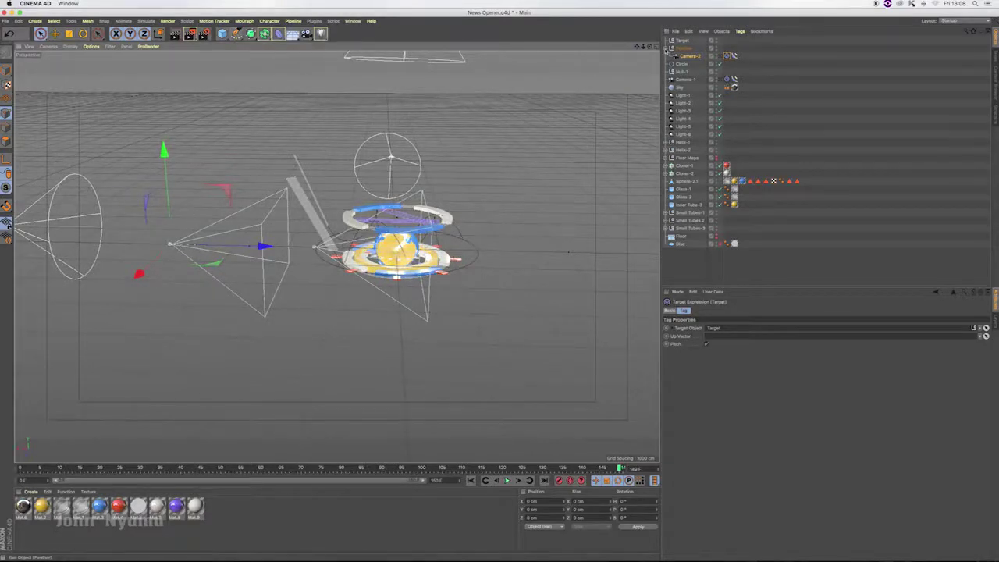
{"action": "left_click", "coordinate": [667, 48]}
{"action": "left_click", "coordinate": [684, 48]}
{"action": "mouse_move", "coordinate": [156, 241]}
{"action": "left_mouse_down"}
{"action": "mouse_move", "coordinate": [217, 244]}
{"action": "mouse_move", "coordinate": [142, 254]}
{"action": "left_mouse_up"}
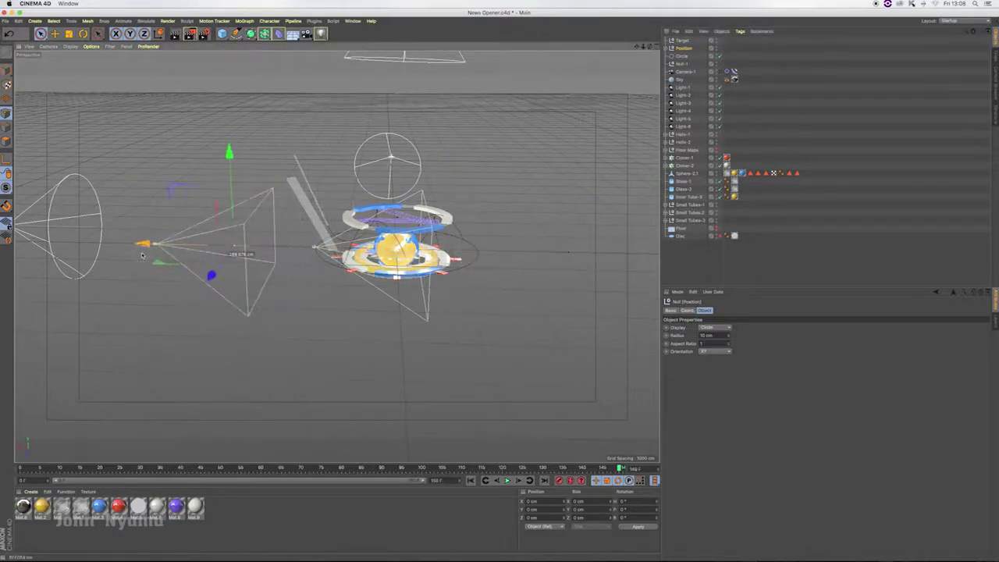
{"action": "left_click", "coordinate": [688, 51]}
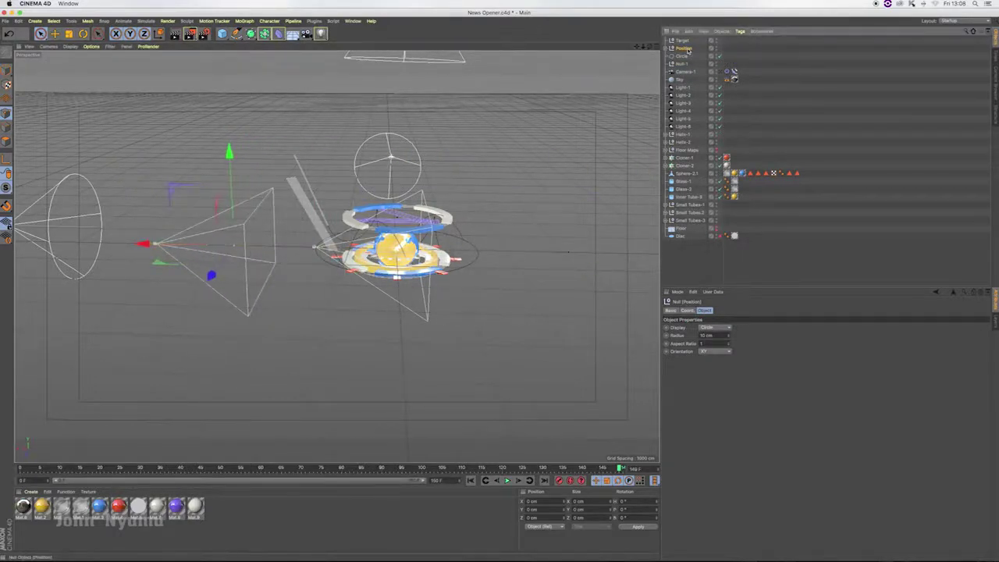
Step: Draw a new curved spline with the Pen tool beside the left camera
{"action": "left_click", "coordinate": [236, 33]}
{"action": "left_click", "coordinate": [235, 34]}
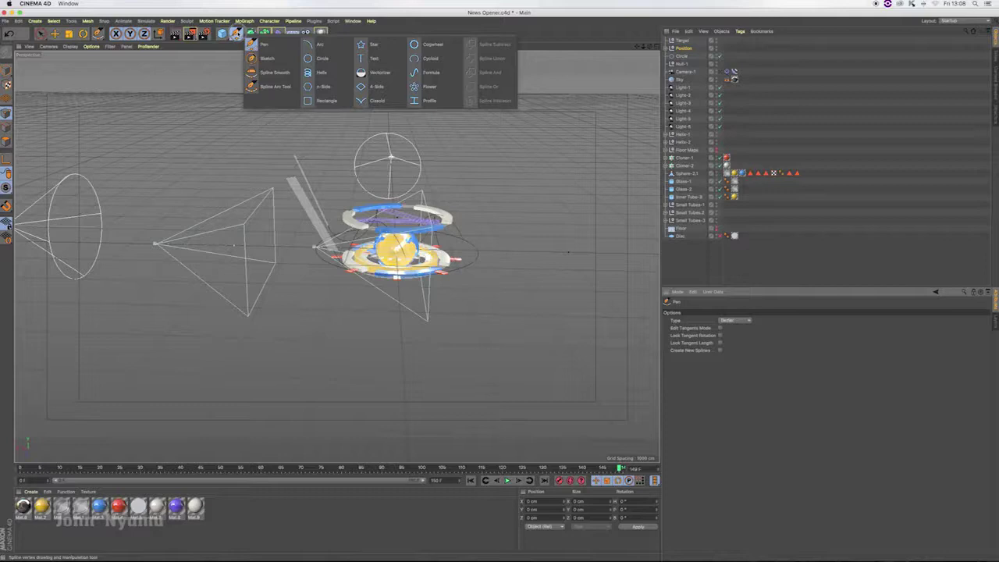
{"action": "left_click", "coordinate": [275, 87]}
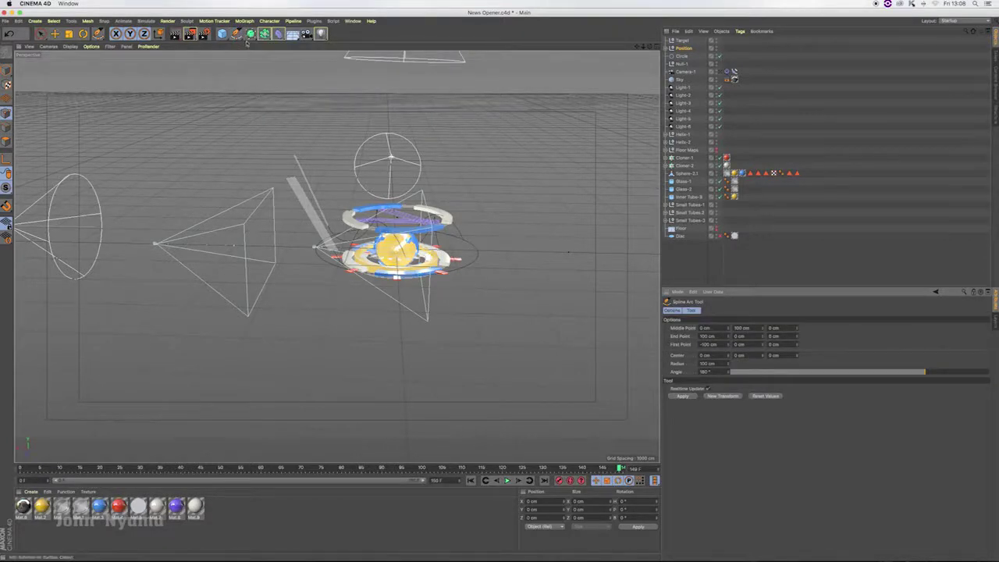
{"action": "key", "text": "space"}
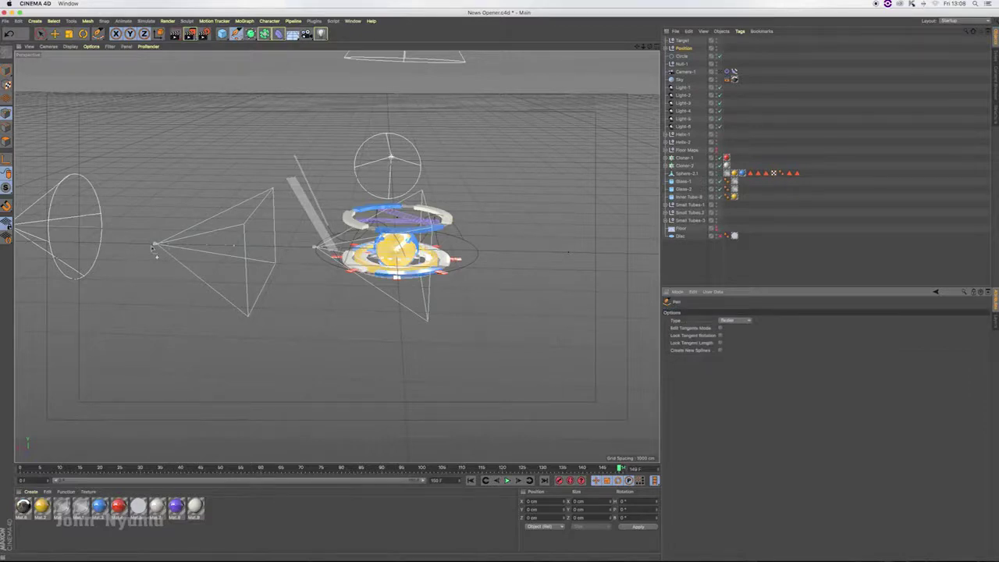
{"action": "left_click", "coordinate": [131, 247]}
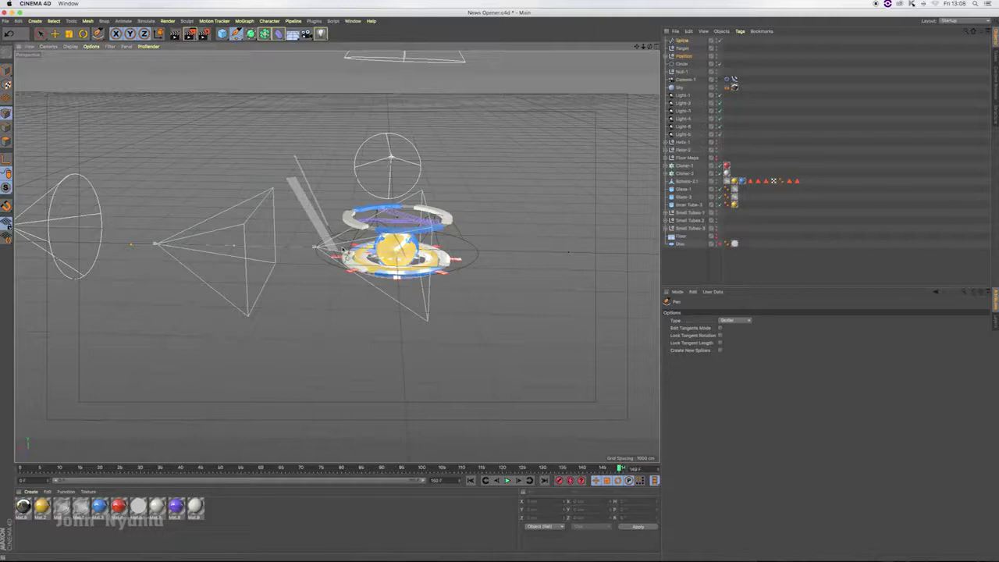
{"action": "left_click_drag", "start_coordinate": [341, 250], "coordinate": [381, 290]}
{"action": "left_click", "coordinate": [41, 35]}
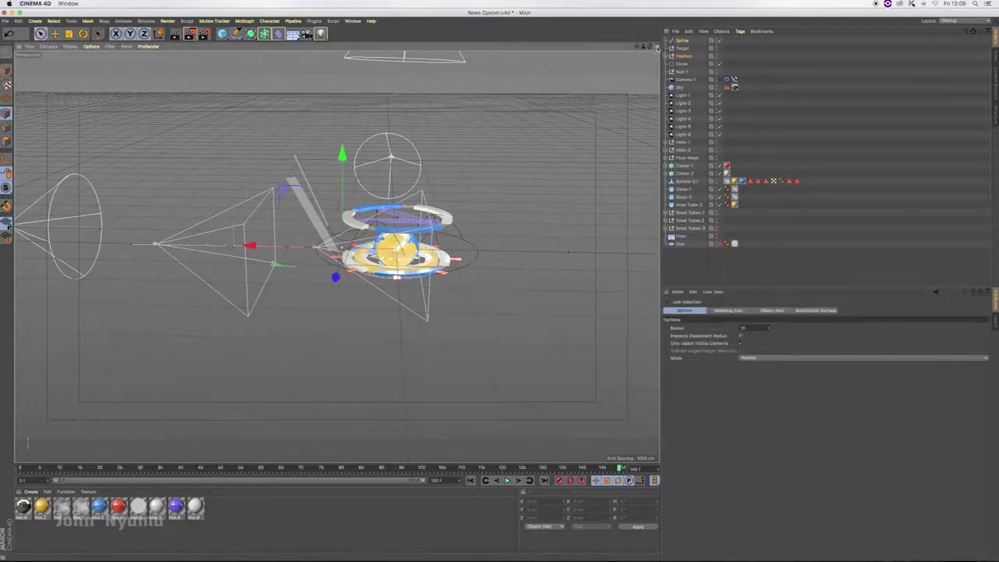
Step: Assign the object named Spline as the path in Camera-2's Align to Spline tag
{"action": "left_click", "coordinate": [656, 48]}
{"action": "left_click_drag", "start_coordinate": [636, 47], "coordinate": [748, 86]}
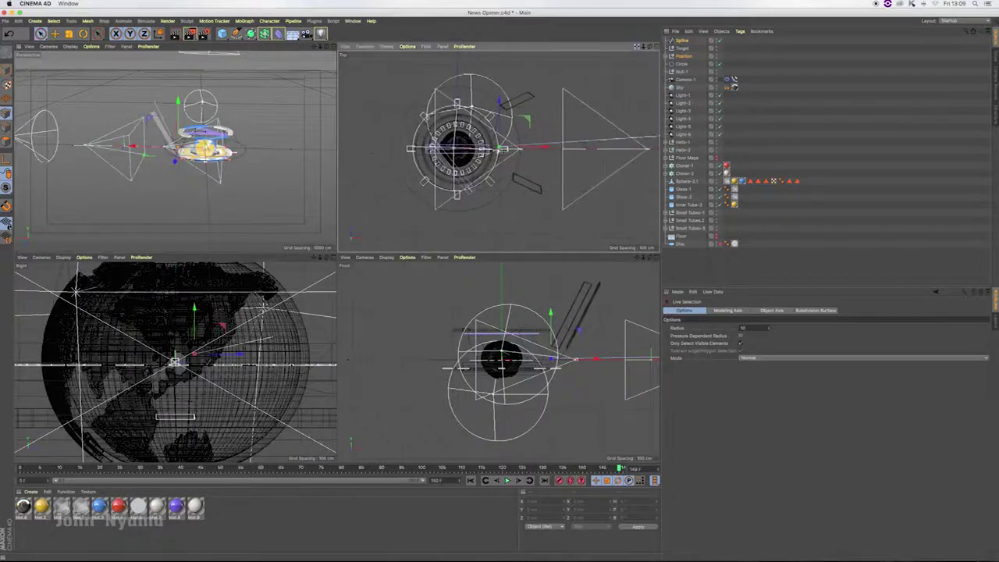
{"action": "left_click", "coordinate": [734, 80]}
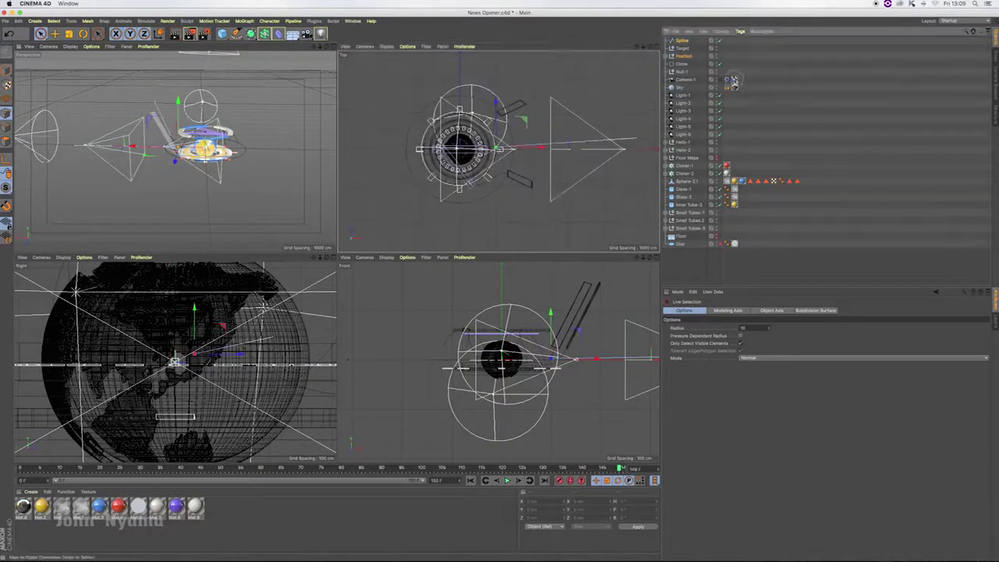
{"action": "left_click", "coordinate": [671, 59]}
{"action": "left_click", "coordinate": [734, 64]}
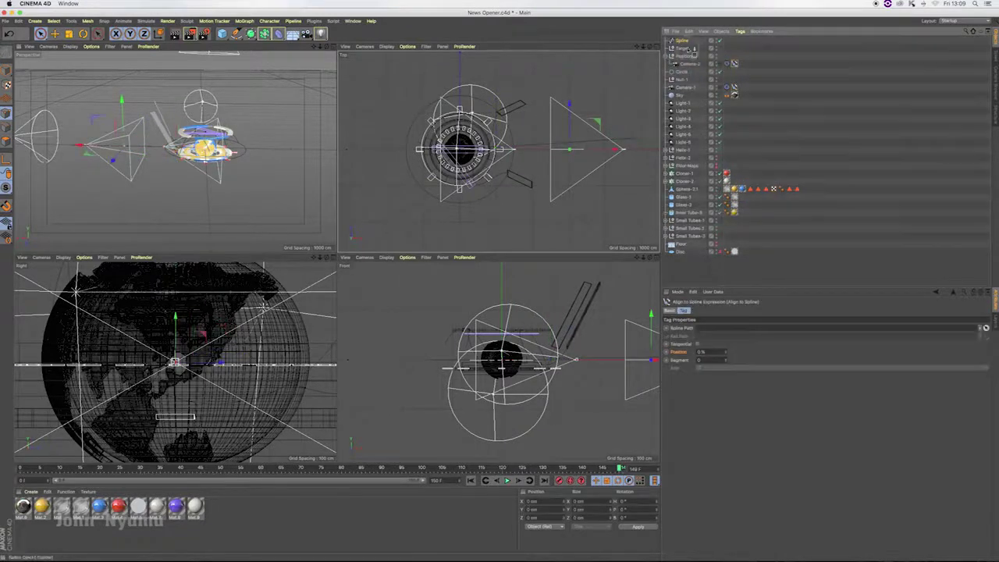
{"action": "left_click", "coordinate": [722, 328]}
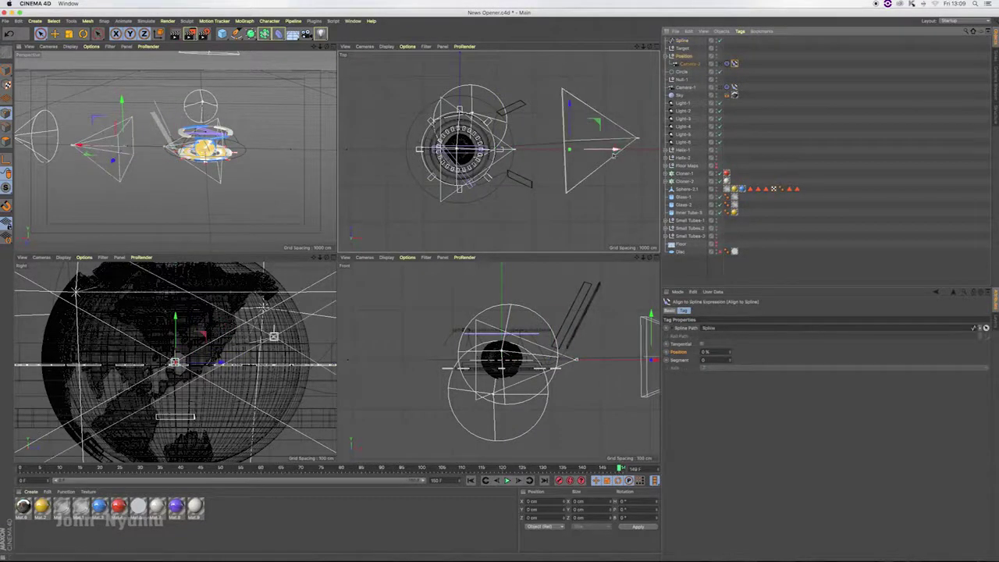
Step: Slide Camera-2 left along X in a maximized Perspective view
{"action": "left_click_drag", "start_coordinate": [616, 149], "coordinate": [575, 151]}
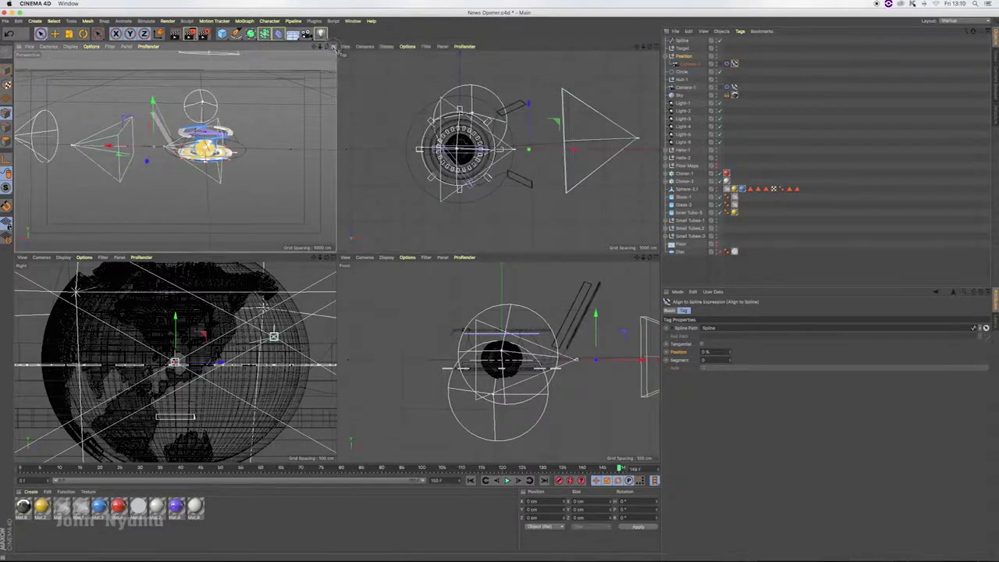
{"action": "middle_click", "coordinate": [284, 227]}
{"action": "left_click_drag", "start_coordinate": [202, 246], "coordinate": [170, 243]}
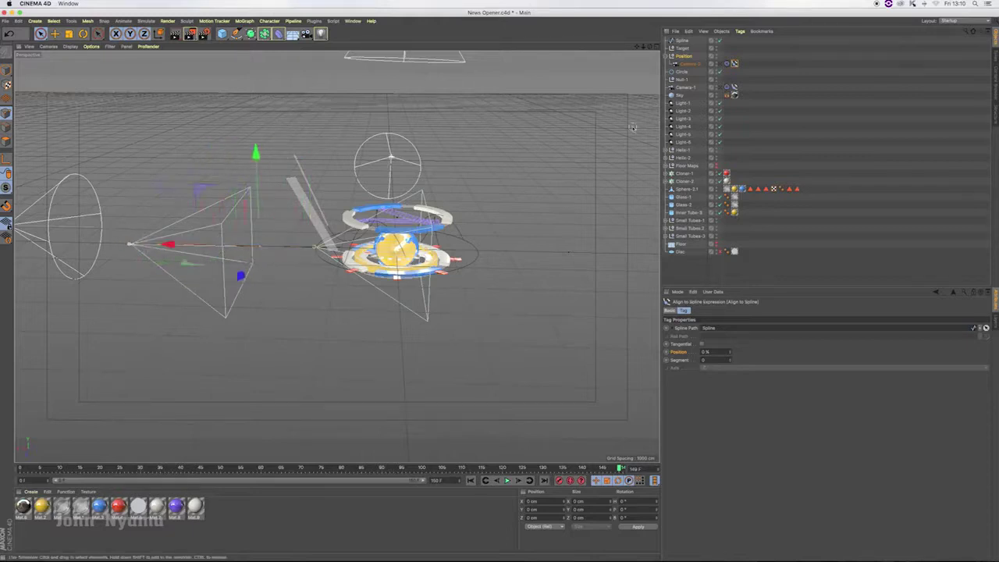
Step: Undo the camera move, look through Camera-2 and select its Target null
{"action": "key", "text": "ctrl+z"}
{"action": "key", "text": "ctrl+z"}
{"action": "left_click", "coordinate": [686, 65]}
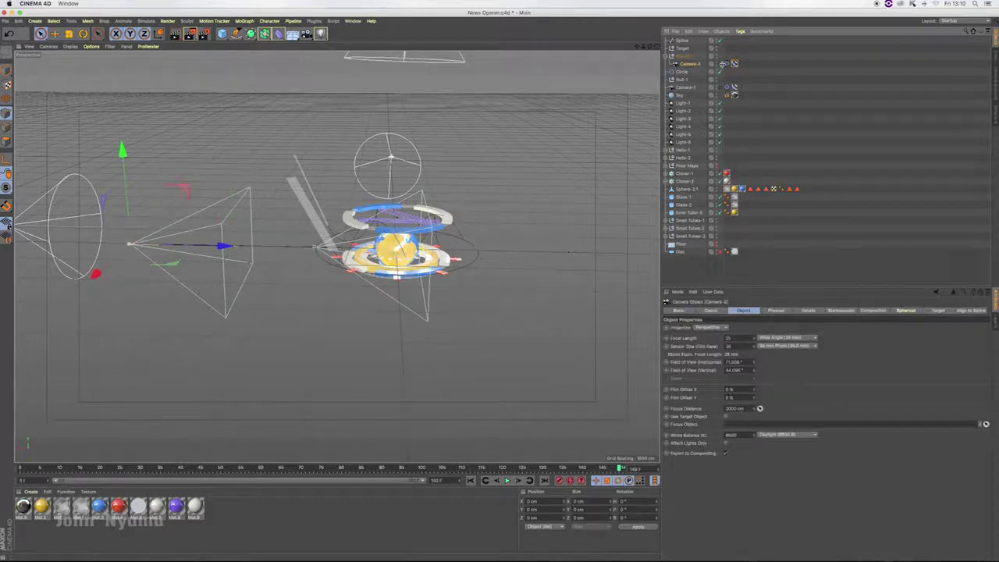
{"action": "left_click", "coordinate": [724, 64]}
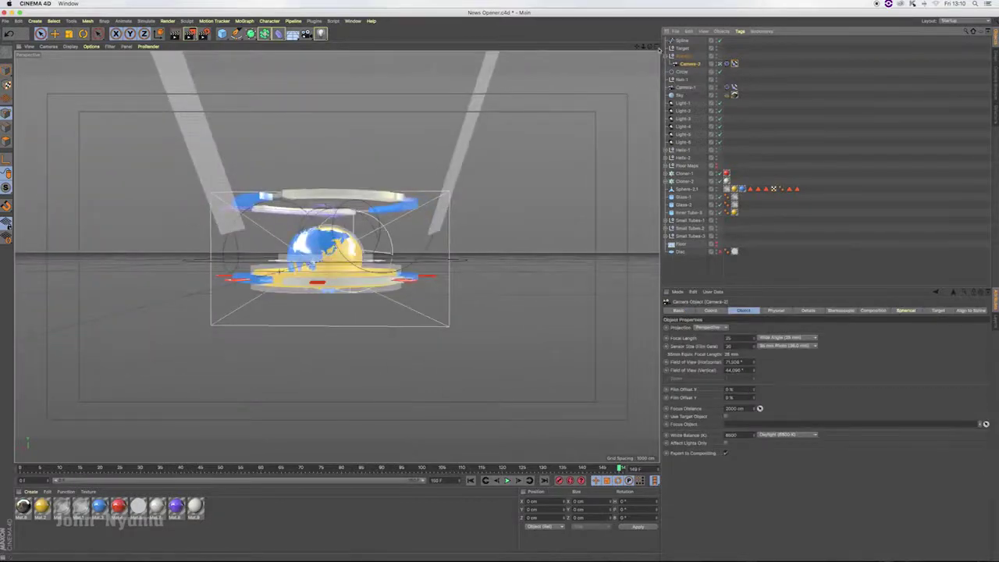
{"action": "left_click", "coordinate": [657, 48]}
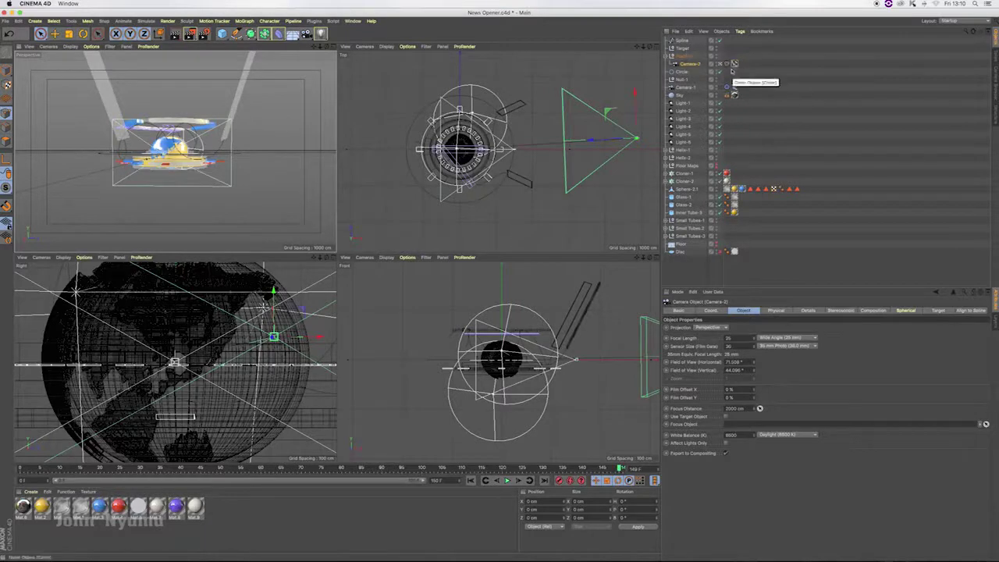
{"action": "left_click", "coordinate": [734, 63]}
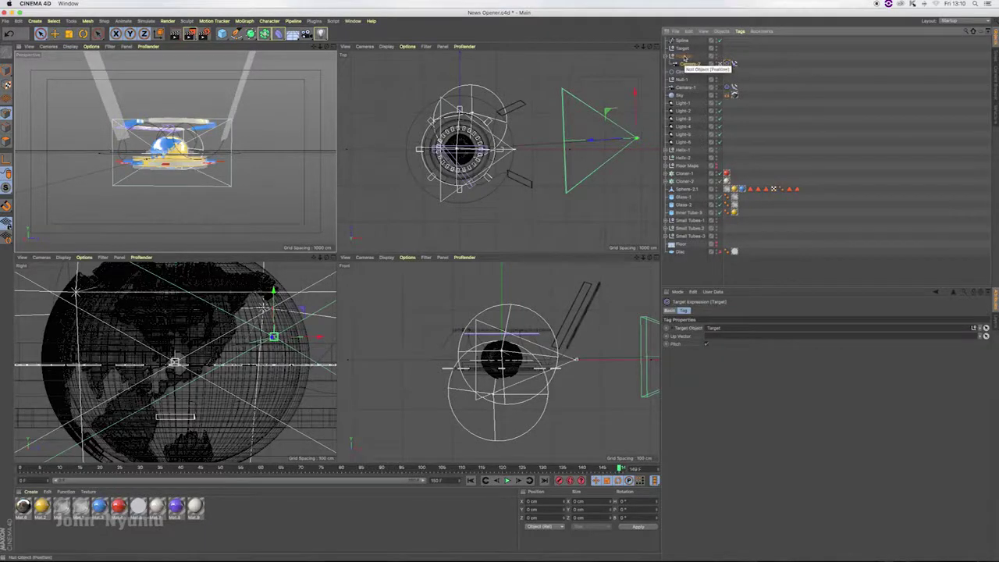
{"action": "left_click", "coordinate": [684, 56]}
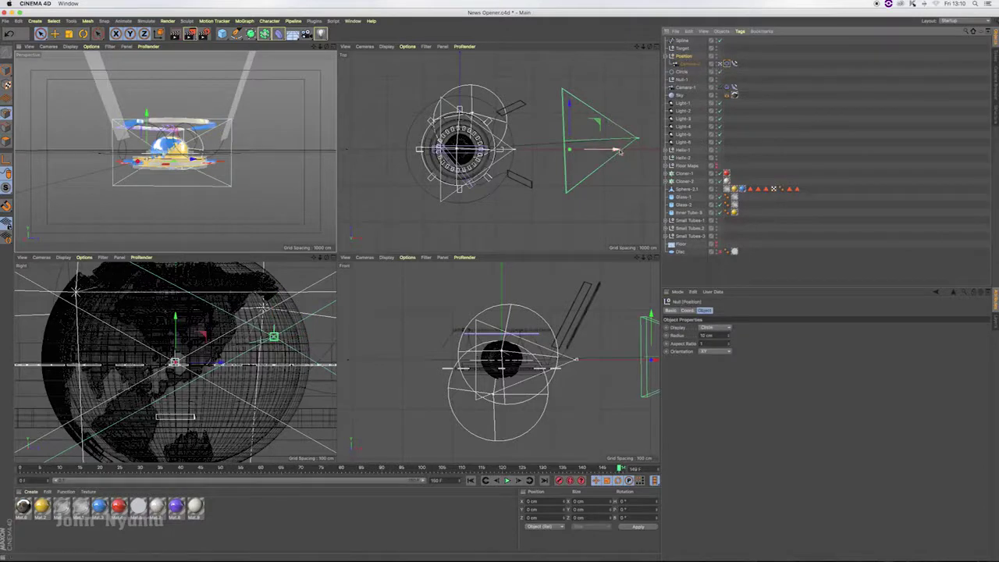
Step: Move the Target null left along X and nudge it along Z
{"action": "left_click_drag", "start_coordinate": [619, 153], "coordinate": [540, 155]}
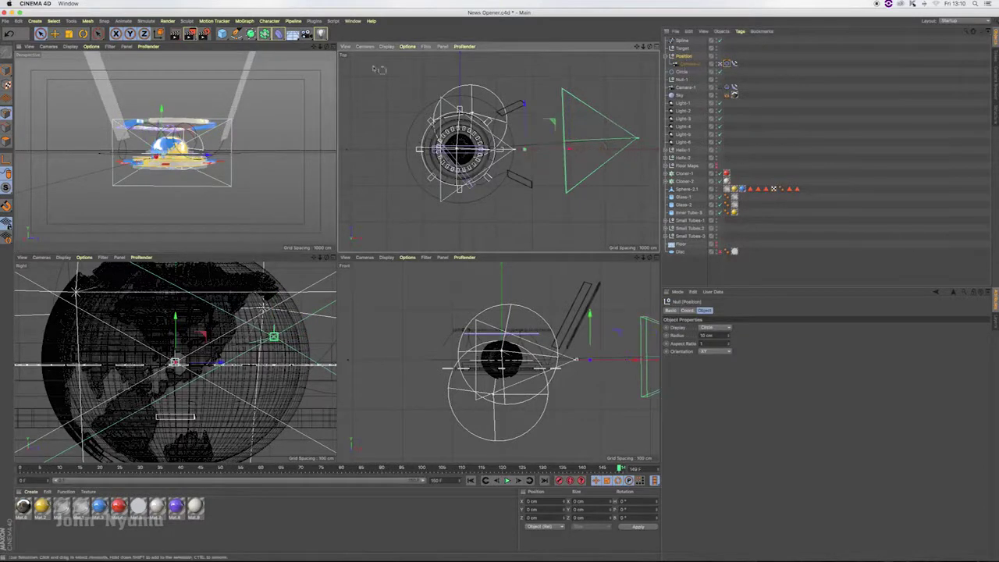
{"action": "key", "text": "F1"}
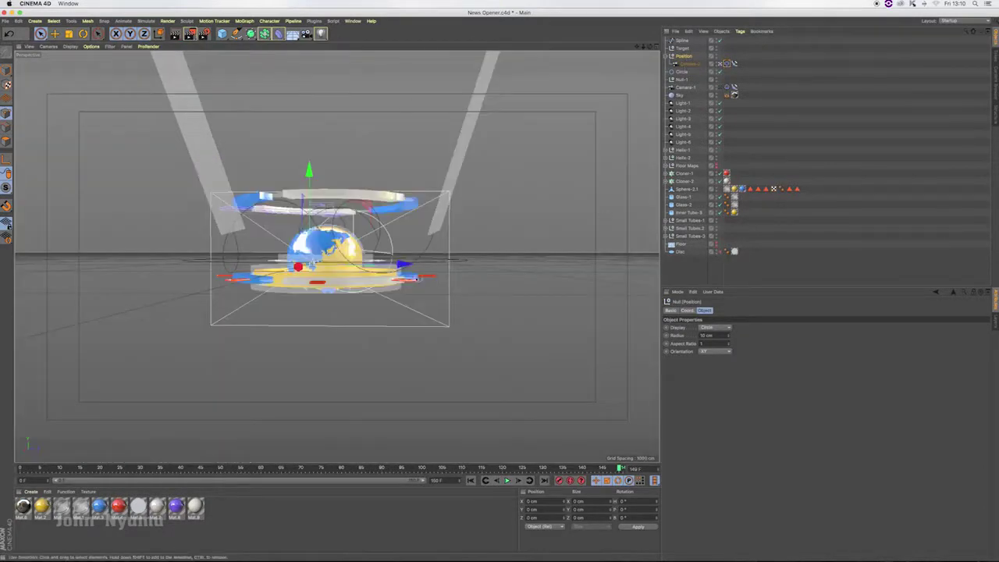
{"action": "left_click_drag", "start_coordinate": [404, 265], "coordinate": [409, 266]}
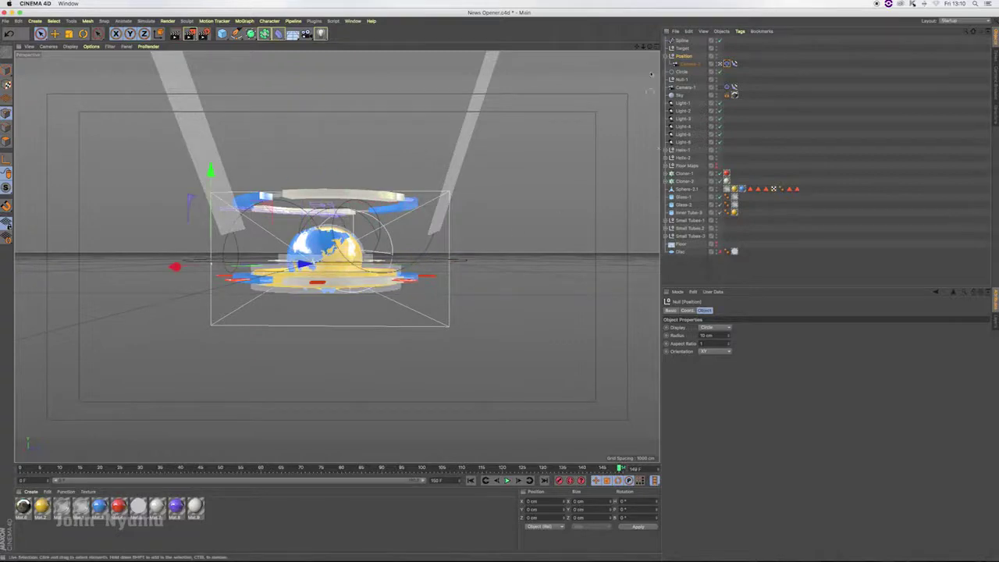
{"action": "left_click", "coordinate": [654, 48]}
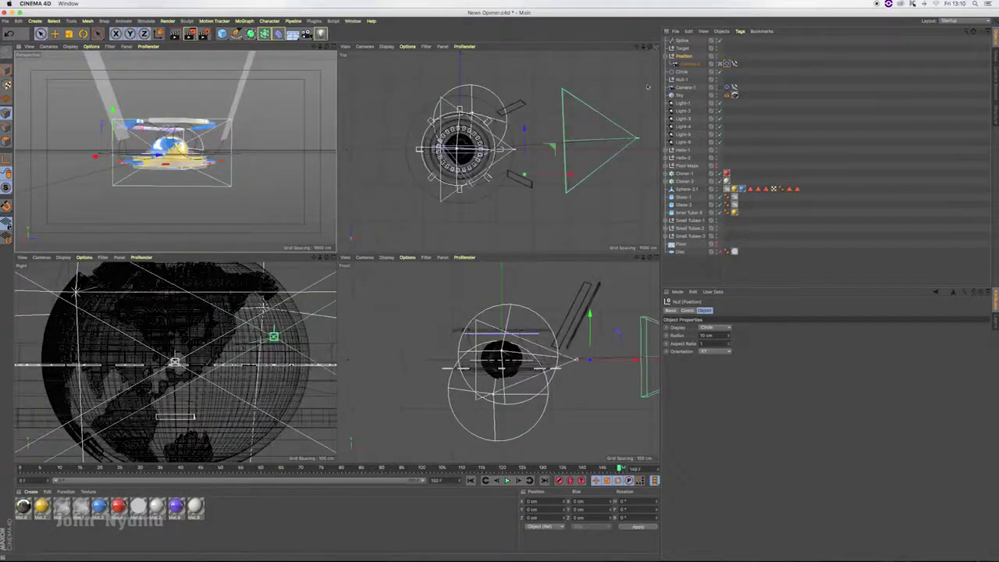
{"action": "left_click_drag", "start_coordinate": [636, 360], "coordinate": [561, 361]}
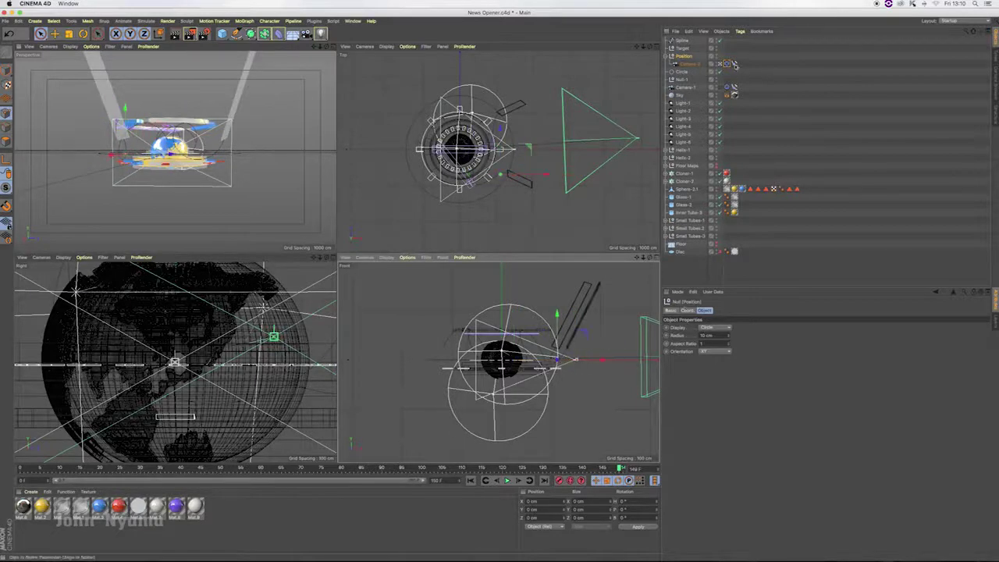
Step: Slide Camera-2 to about 77% along its spline
{"action": "left_click", "coordinate": [733, 64]}
{"action": "left_click_drag", "start_coordinate": [730, 355], "coordinate": [729, 352]}
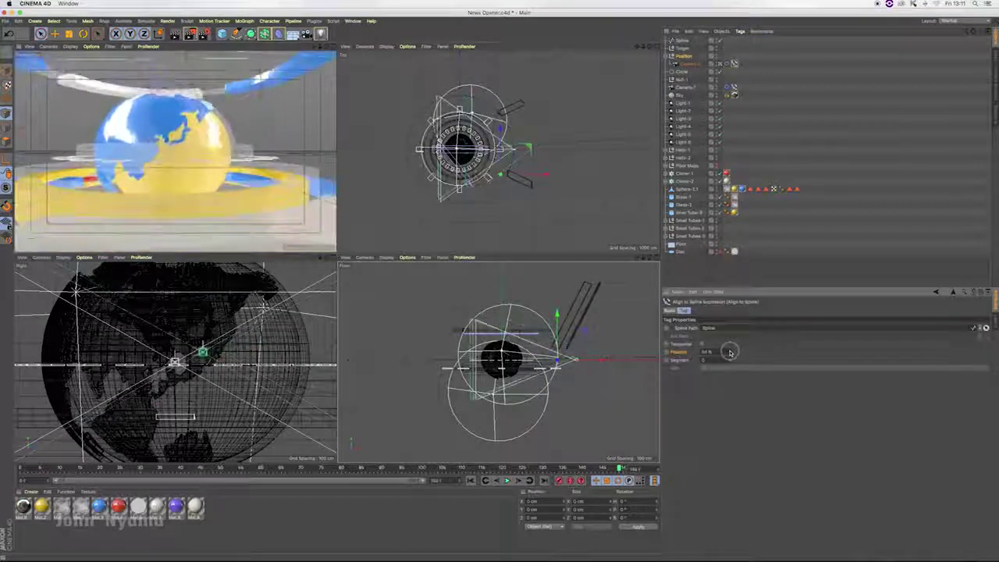
{"action": "left_click_drag", "start_coordinate": [730, 354], "coordinate": [731, 354]}
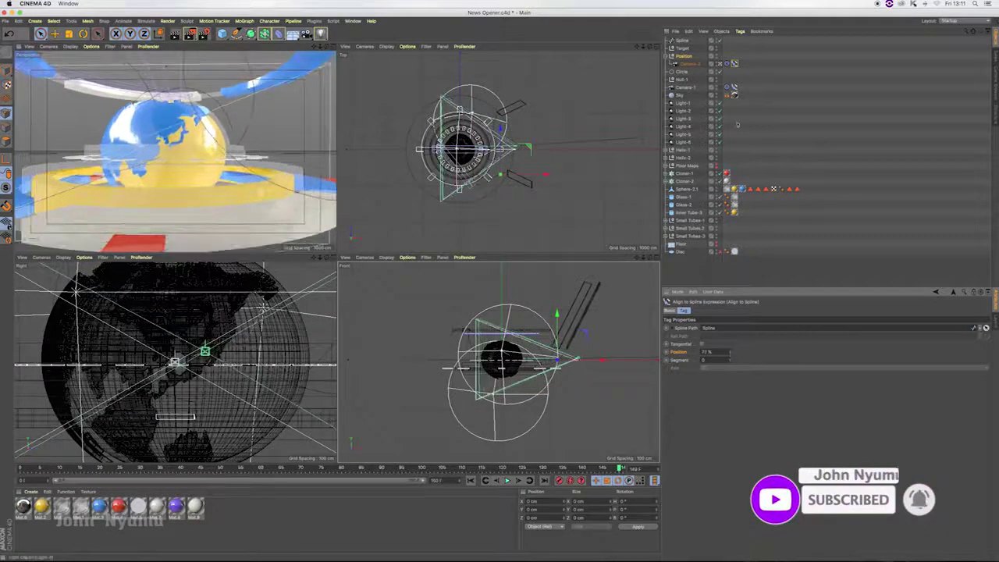
Step: Move the Spline's end point in the maximized Top view to straighten the path along X
{"action": "left_click", "coordinate": [682, 40]}
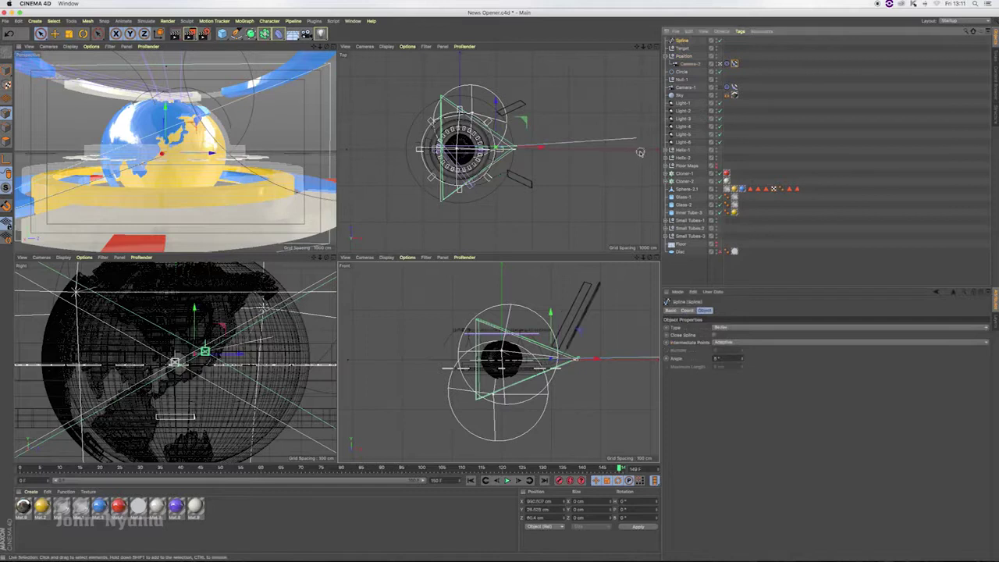
{"action": "middle_click", "coordinate": [657, 60]}
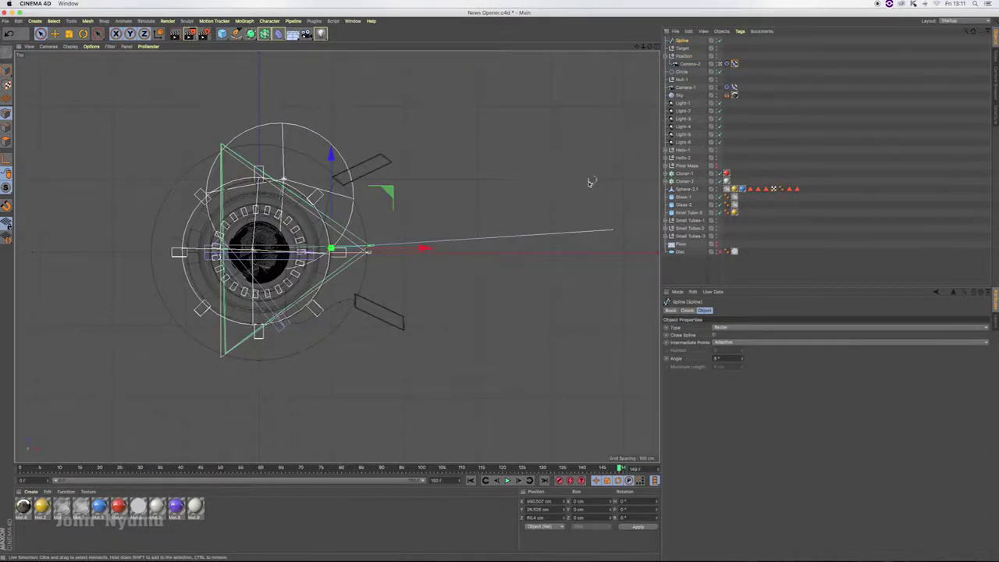
{"action": "left_click", "coordinate": [615, 234]}
{"action": "left_click_drag", "start_coordinate": [614, 131], "coordinate": [614, 159]}
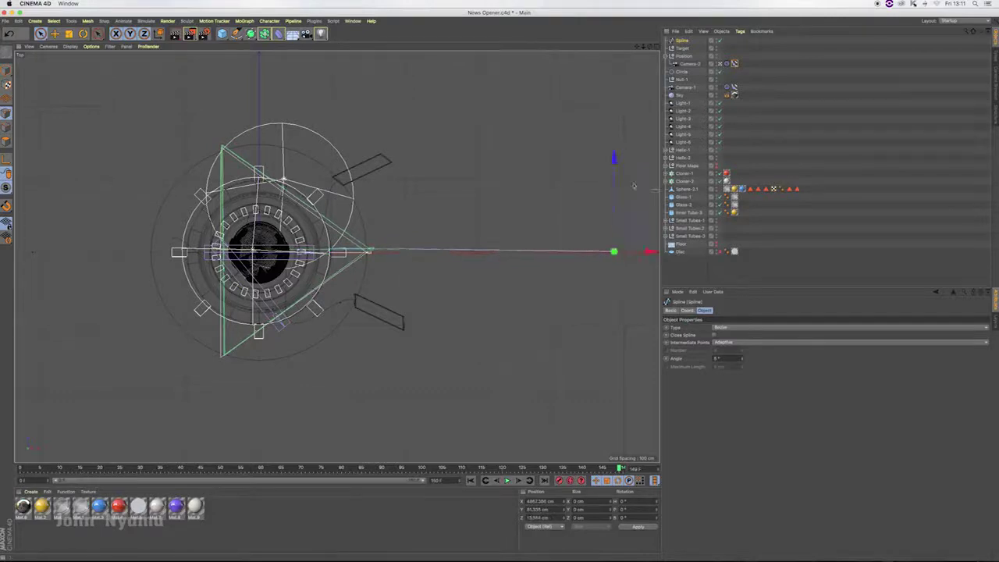
{"action": "left_click_drag", "start_coordinate": [639, 43], "coordinate": [562, 29]}
{"action": "left_click_drag", "start_coordinate": [624, 238], "coordinate": [566, 238]}
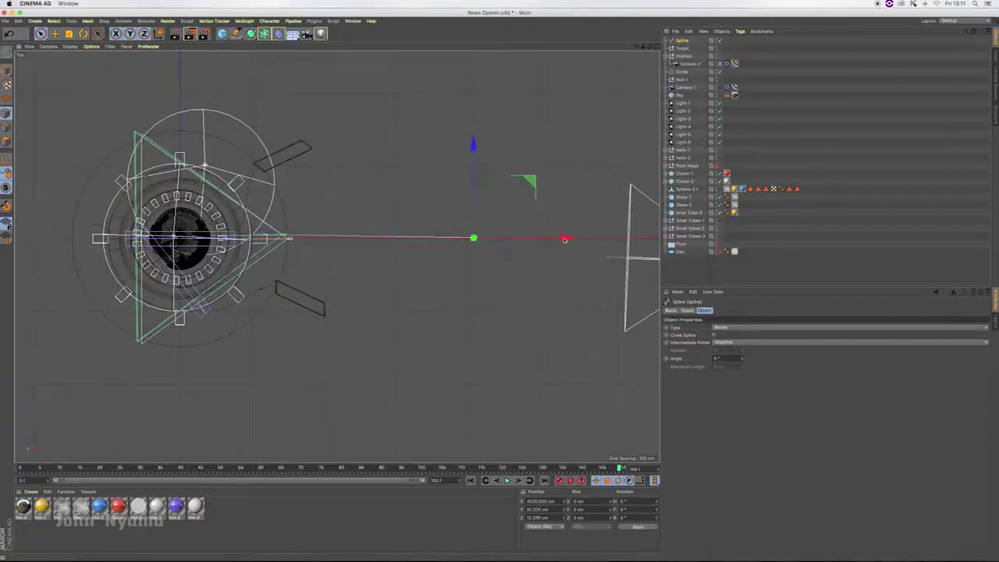
{"action": "left_click", "coordinate": [535, 201]}
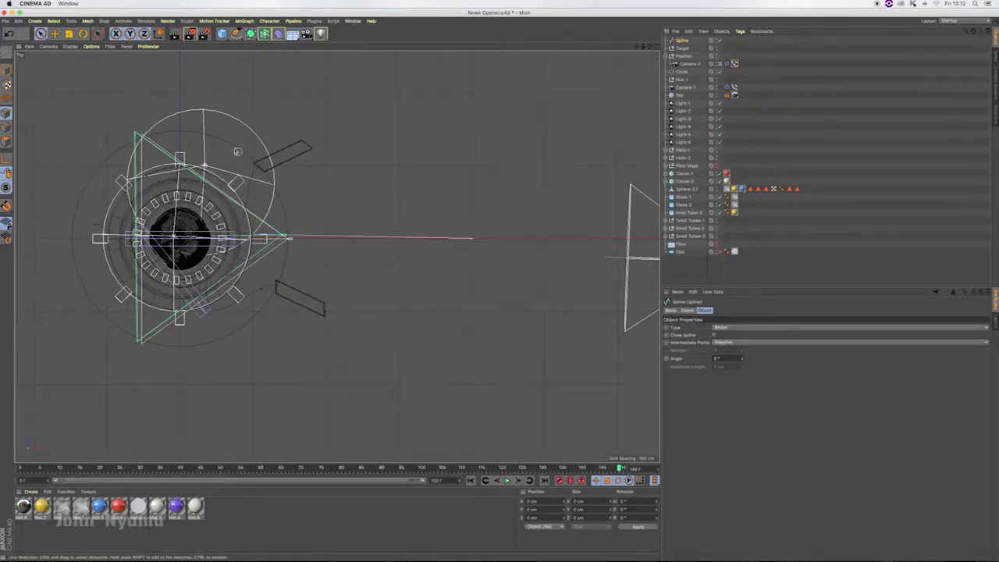
{"action": "key", "text": "9"}
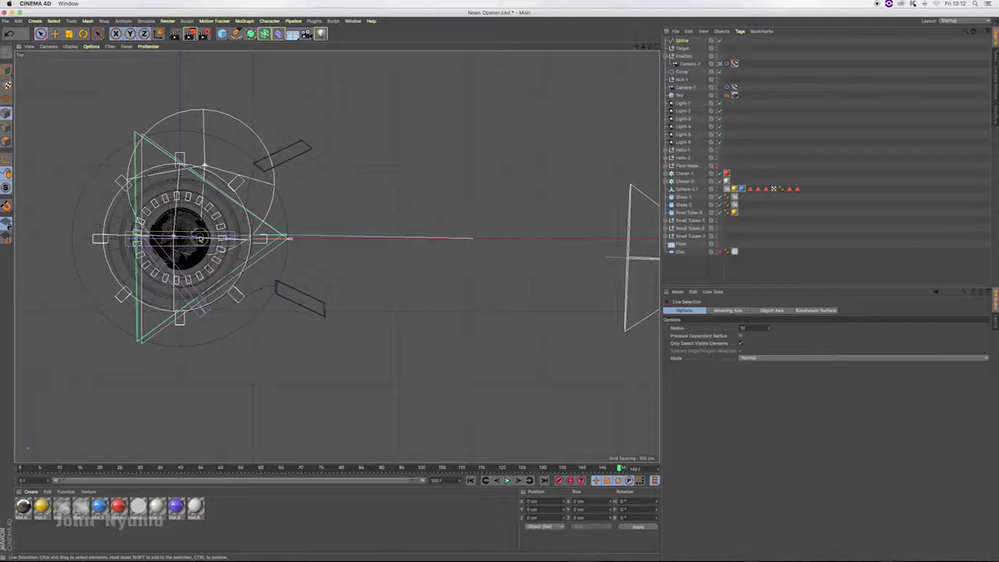
Step: Lower the selected point at the camera end along Y, then restore four views
{"action": "left_click_drag", "start_coordinate": [644, 47], "coordinate": [336, 256]}
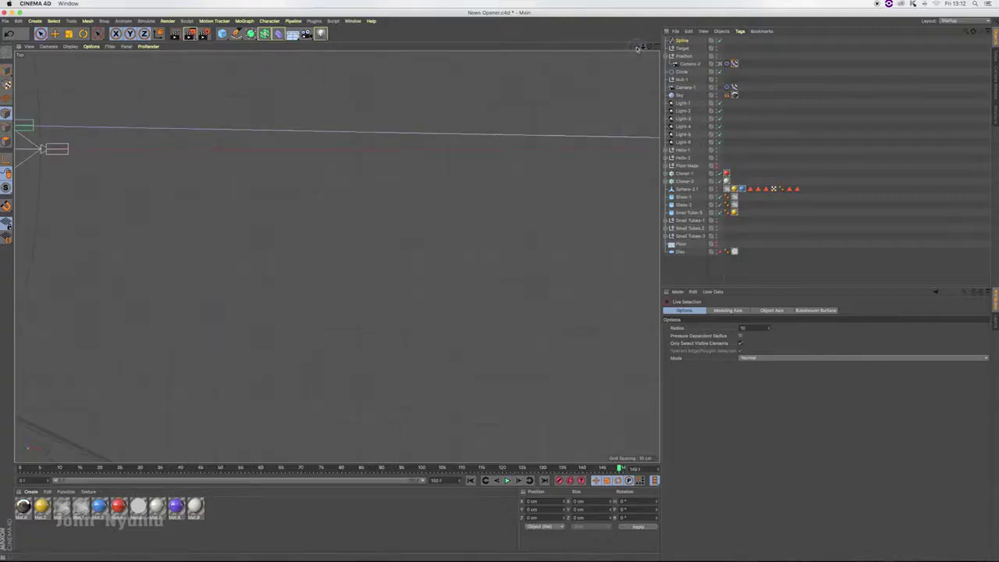
{"action": "scroll", "coordinate": [336, 256], "scroll_direction": "down", "scroll_amount": 5}
{"action": "scroll", "coordinate": [337, 256], "scroll_direction": "up", "scroll_amount": 5}
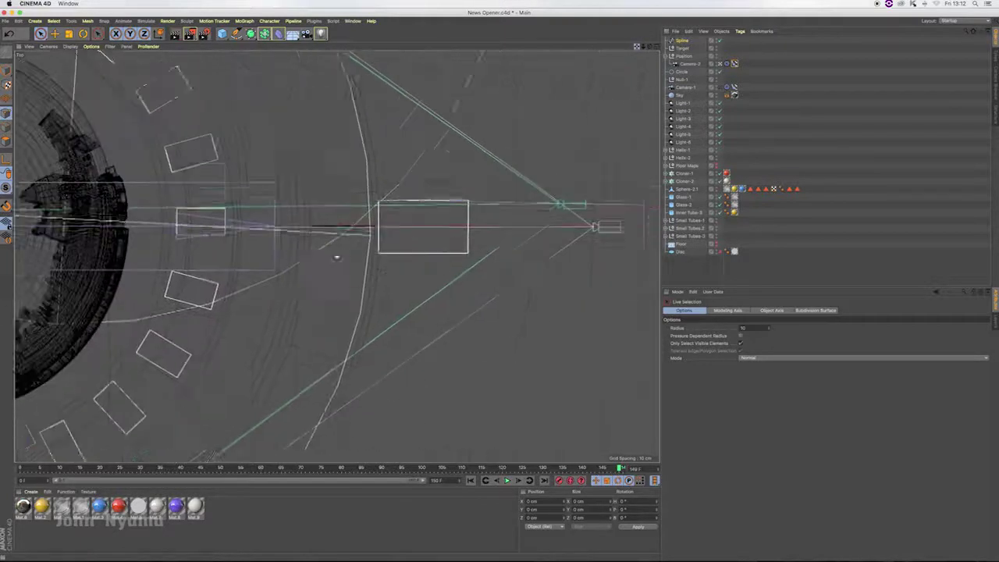
{"action": "left_click_drag", "start_coordinate": [393, 123], "coordinate": [393, 144]}
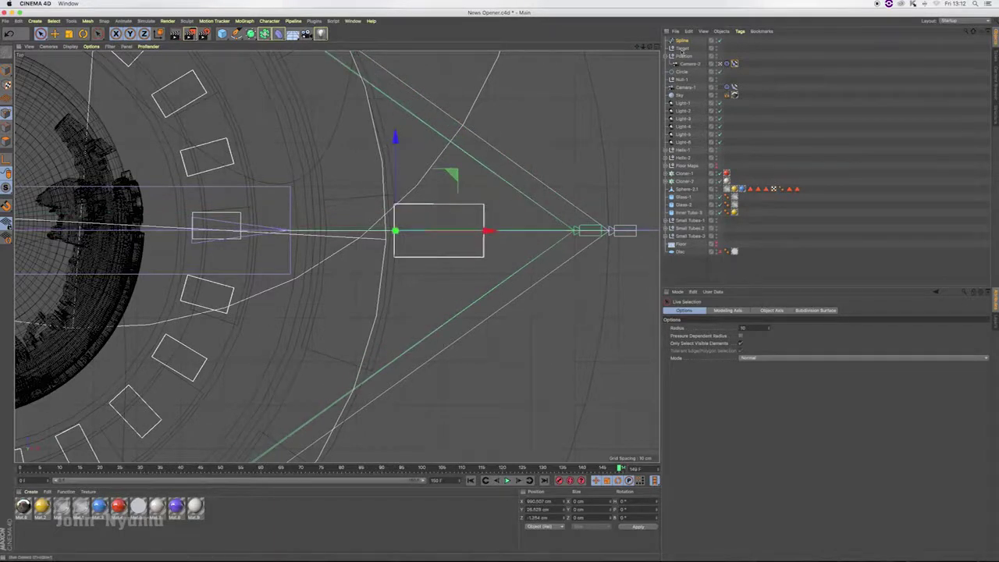
{"action": "scroll", "coordinate": [394, 139], "scroll_direction": "down", "scroll_amount": 10}
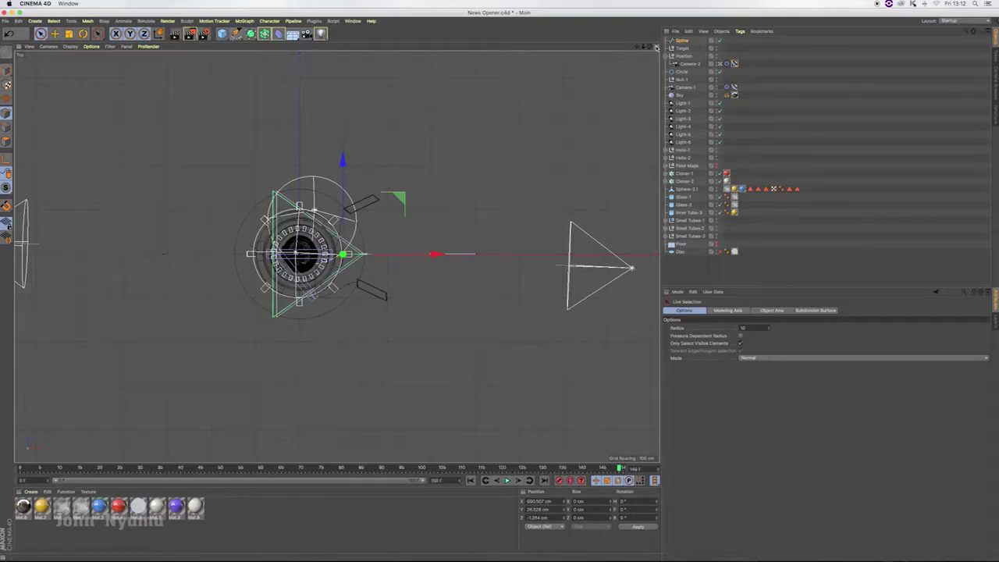
{"action": "left_click", "coordinate": [656, 47]}
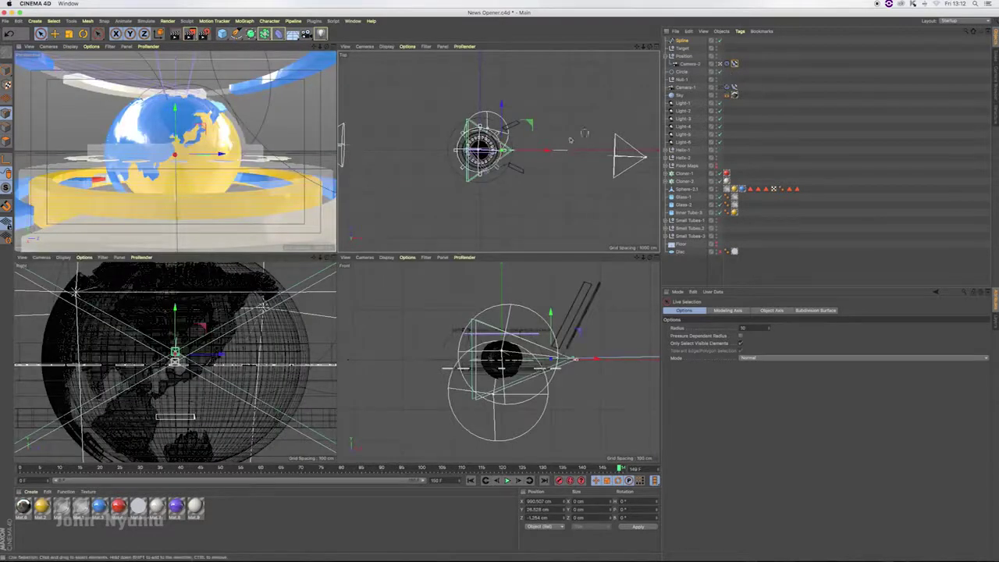
Step: Shift the rig right along X in the Front view and select the path spline for point editing
{"action": "left_click_drag", "start_coordinate": [632, 261], "coordinate": [487, 361]}
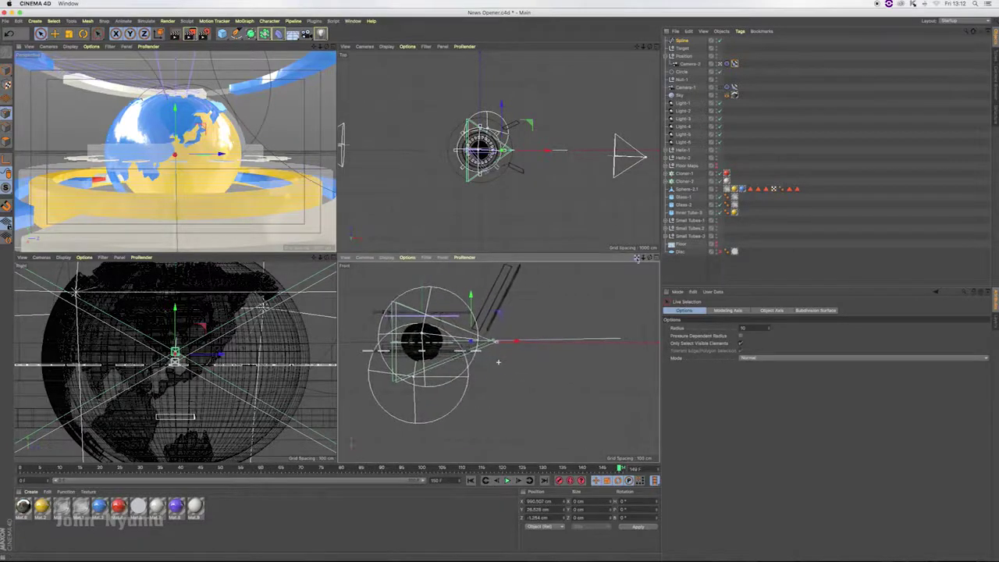
{"action": "mouse_move", "coordinate": [470, 295]}
{"action": "left_mouse_down"}
{"action": "mouse_move", "coordinate": [621, 295]}
{"action": "mouse_move", "coordinate": [621, 265]}
{"action": "mouse_move", "coordinate": [649, 320]}
{"action": "mouse_move", "coordinate": [648, 296]}
{"action": "left_mouse_up"}
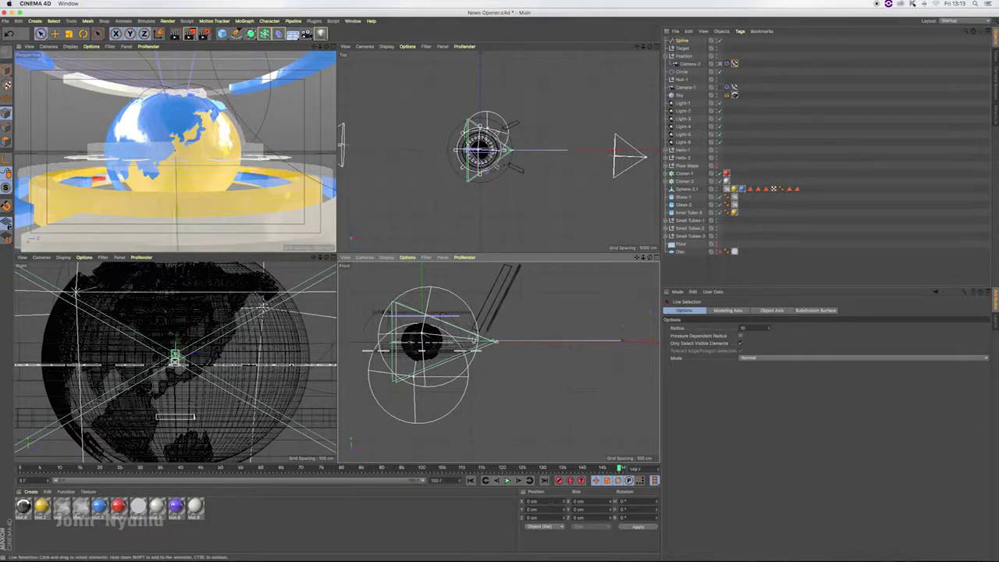
{"action": "left_click", "coordinate": [471, 342]}
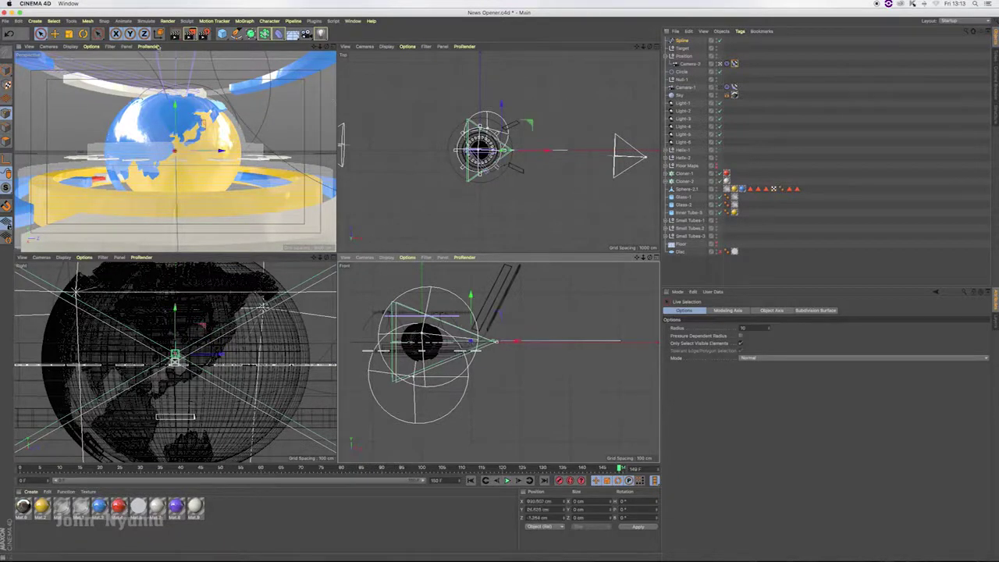
{"action": "left_click", "coordinate": [236, 34]}
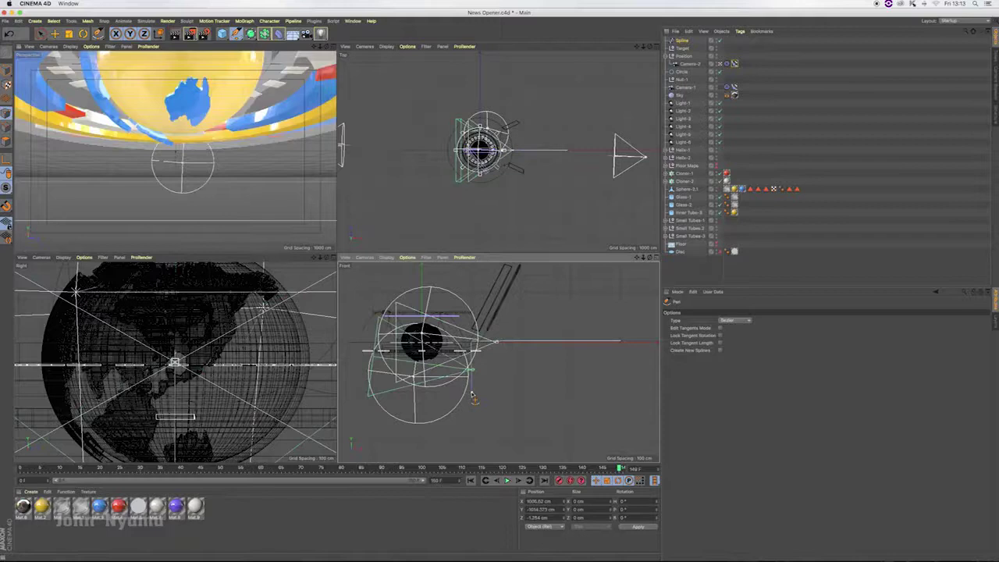
Step: Drag the path point up and left in the Front view to frame the globe from above
{"action": "key", "text": "space"}
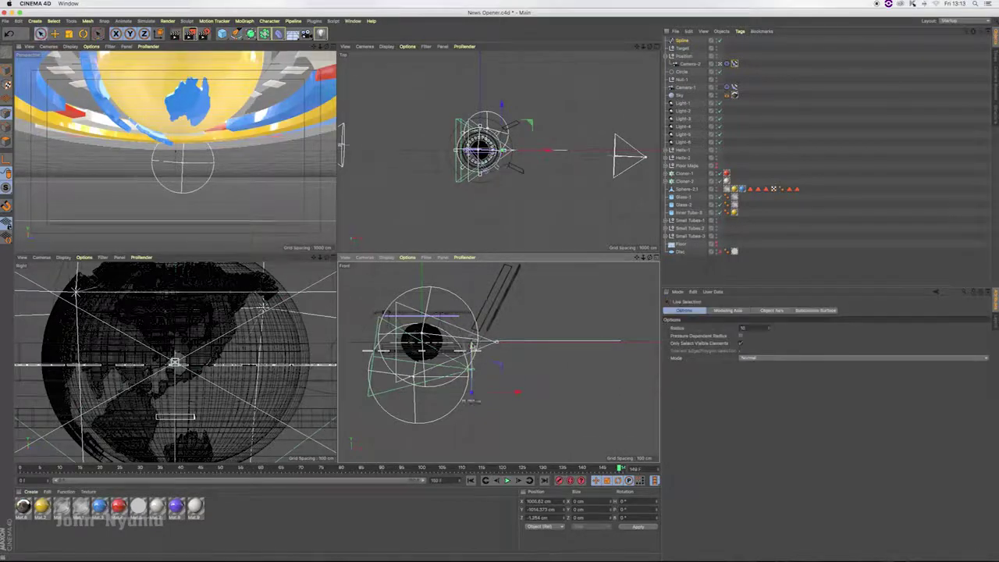
{"action": "left_click_drag", "start_coordinate": [516, 392], "coordinate": [538, 361]}
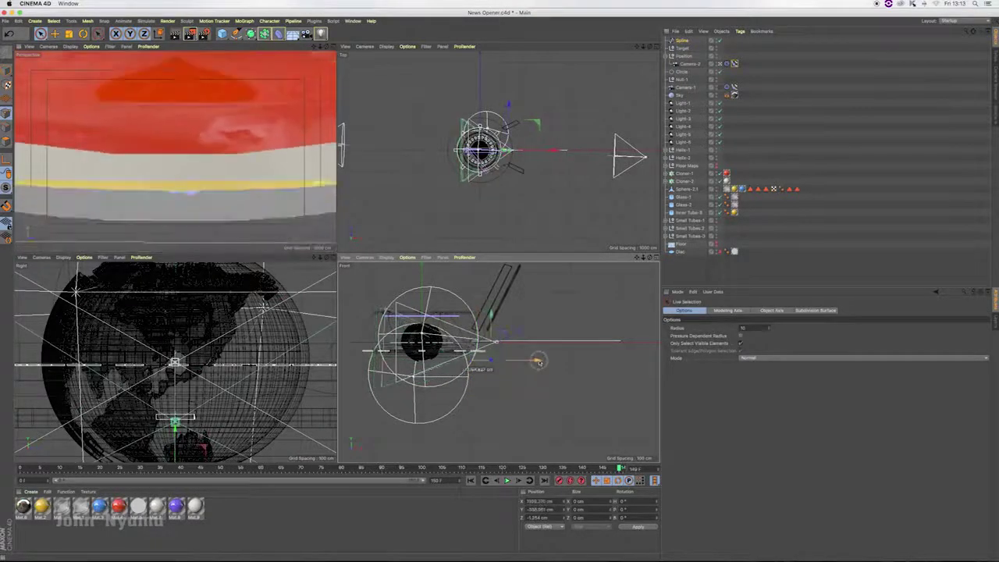
{"action": "mouse_move", "coordinate": [538, 361]}
{"action": "left_mouse_down"}
{"action": "mouse_move", "coordinate": [426, 367]}
{"action": "mouse_move", "coordinate": [523, 361]}
{"action": "mouse_move", "coordinate": [502, 367]}
{"action": "mouse_move", "coordinate": [524, 356]}
{"action": "mouse_move", "coordinate": [545, 369]}
{"action": "mouse_move", "coordinate": [528, 378]}
{"action": "mouse_move", "coordinate": [471, 281]}
{"action": "left_mouse_up"}
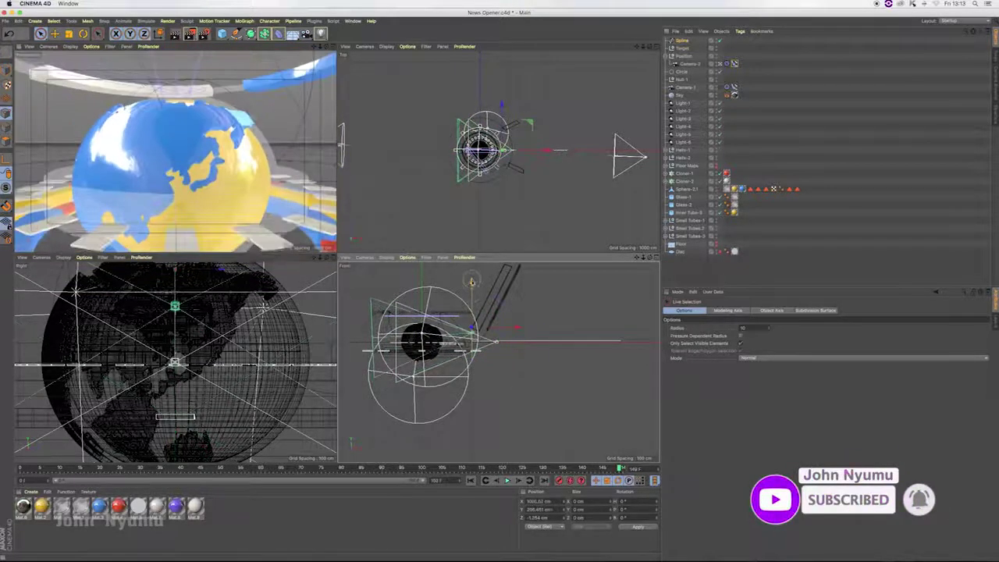
{"action": "left_click_drag", "start_coordinate": [471, 281], "coordinate": [472, 264]}
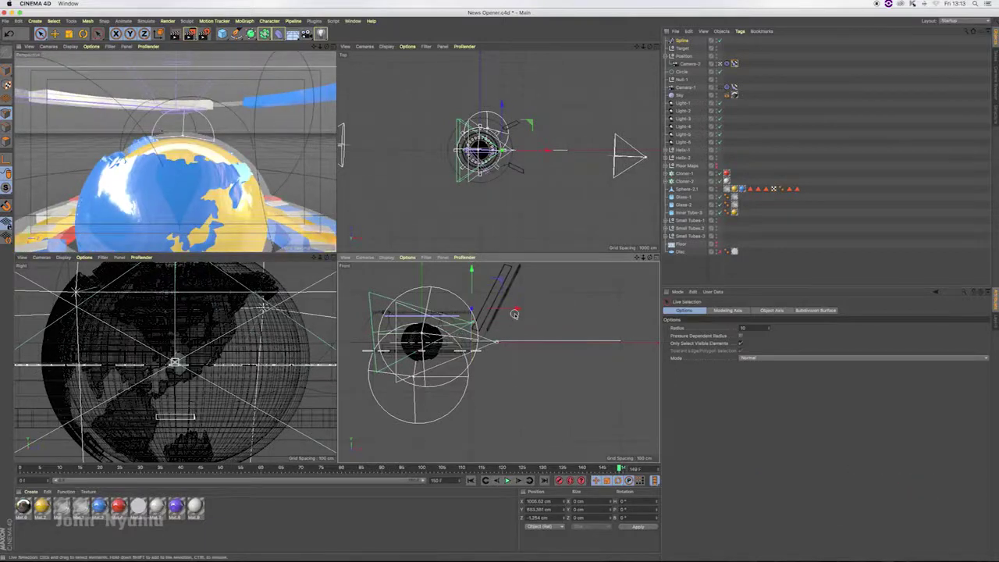
{"action": "left_click_drag", "start_coordinate": [516, 310], "coordinate": [515, 307]}
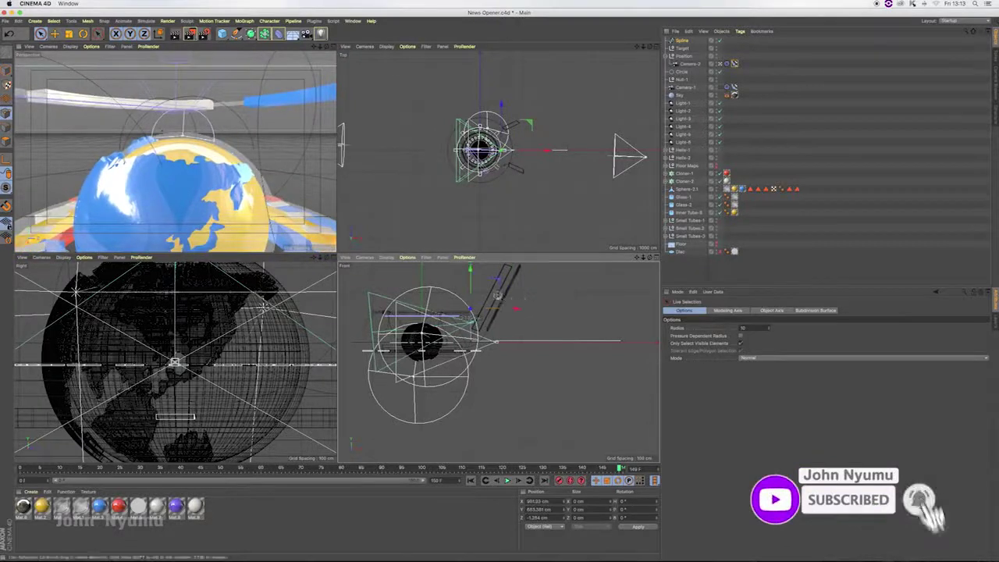
{"action": "mouse_move", "coordinate": [494, 292]}
{"action": "left_mouse_down"}
{"action": "mouse_move", "coordinate": [508, 290]}
{"action": "mouse_move", "coordinate": [499, 278]}
{"action": "mouse_move", "coordinate": [533, 282]}
{"action": "mouse_move", "coordinate": [471, 301]}
{"action": "left_mouse_up"}
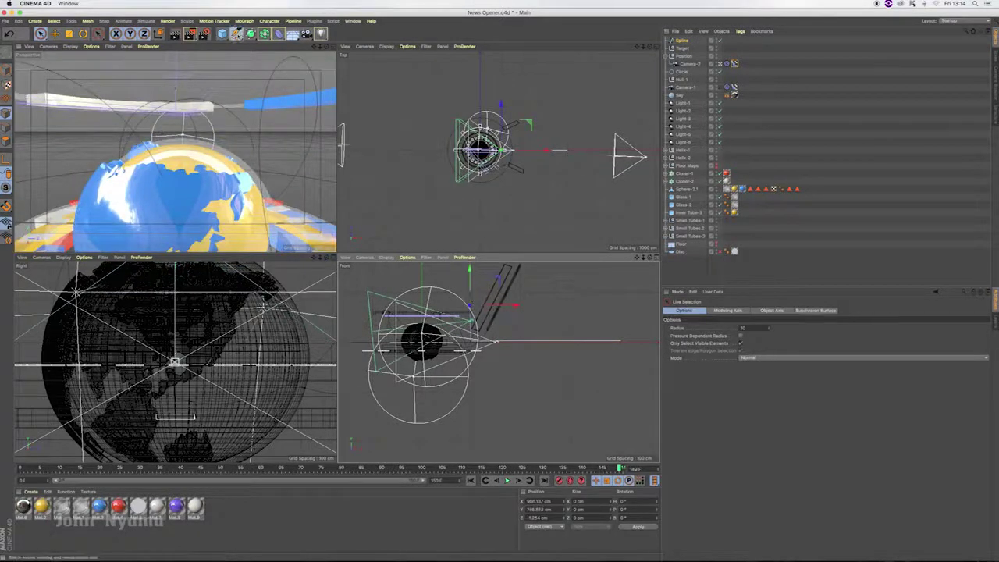
Step: Add new Pen points to the right of the camera path and drag them into place for a wide shot
{"action": "key", "text": "p"}
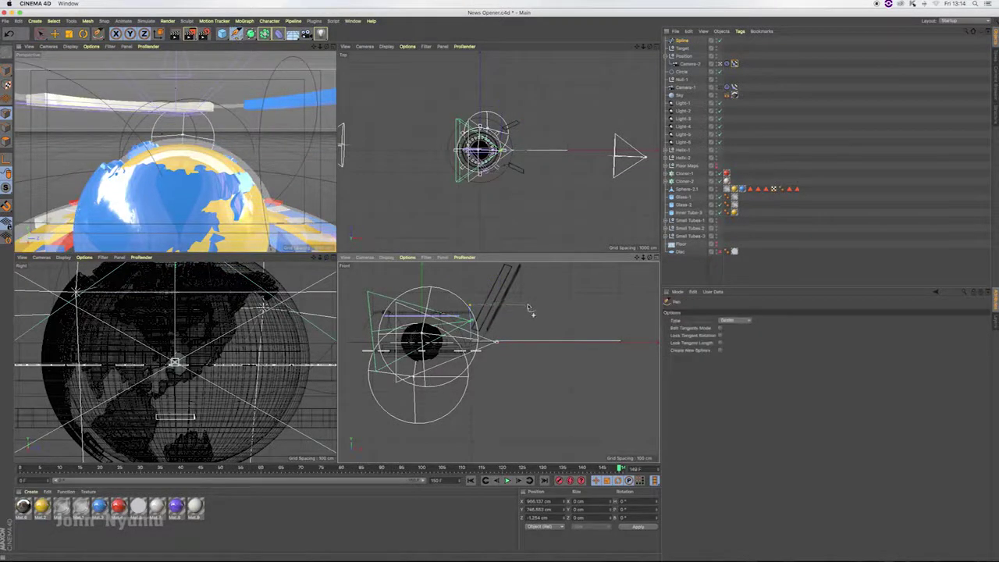
{"action": "left_click", "coordinate": [530, 310]}
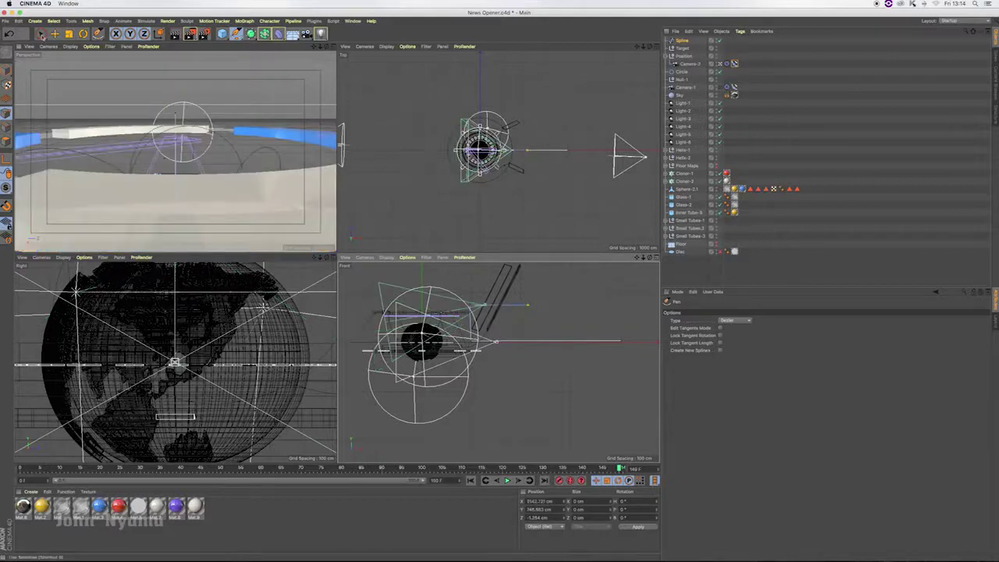
{"action": "key", "text": "space"}
{"action": "left_click_drag", "start_coordinate": [527, 269], "coordinate": [538, 266]}
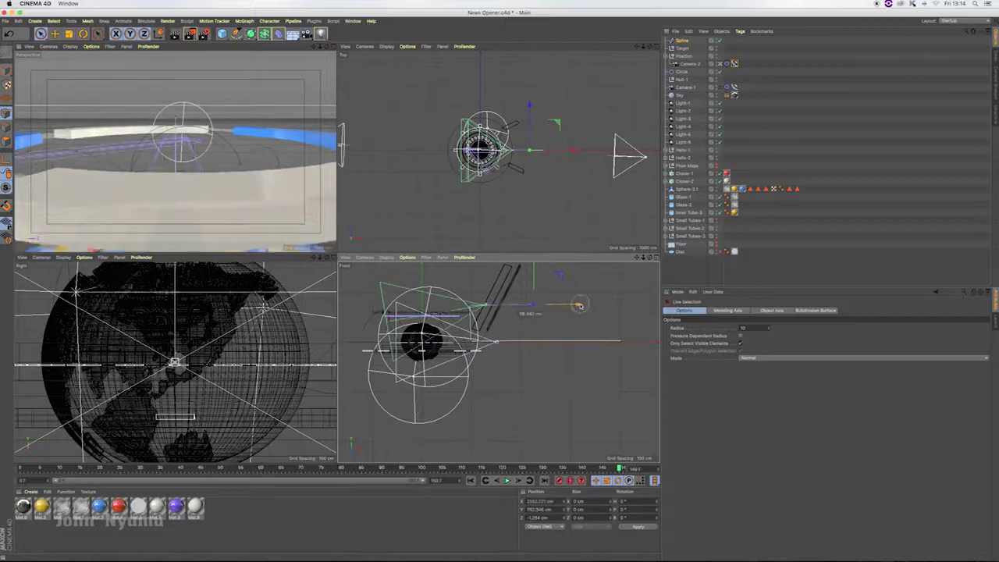
{"action": "left_click_drag", "start_coordinate": [537, 266], "coordinate": [557, 275]}
{"action": "left_click_drag", "start_coordinate": [556, 310], "coordinate": [549, 305]}
{"action": "mouse_move", "coordinate": [626, 269]}
{"action": "left_mouse_down"}
{"action": "mouse_move", "coordinate": [626, 406]}
{"action": "mouse_move", "coordinate": [626, 304]}
{"action": "left_mouse_up"}
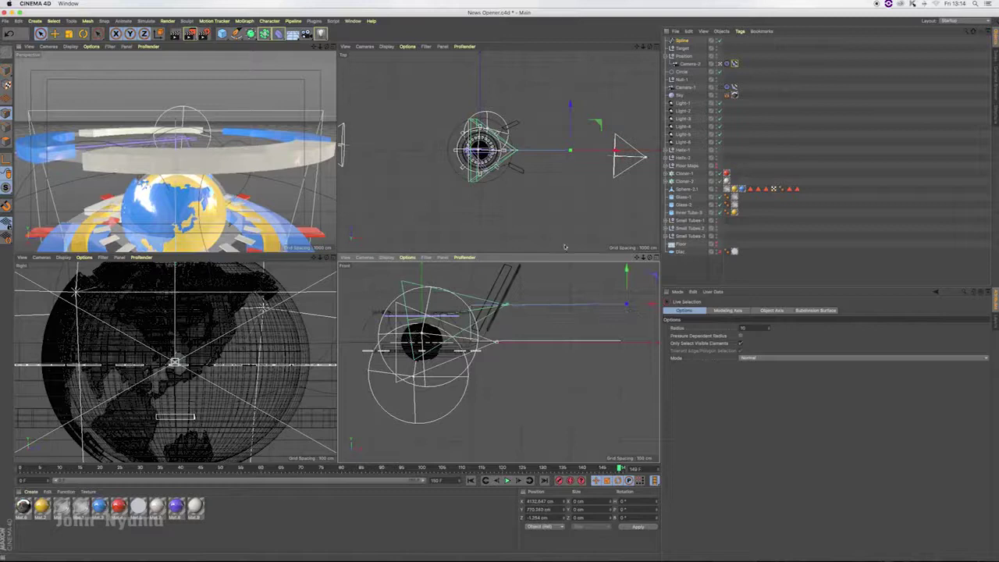
{"action": "left_click", "coordinate": [236, 35]}
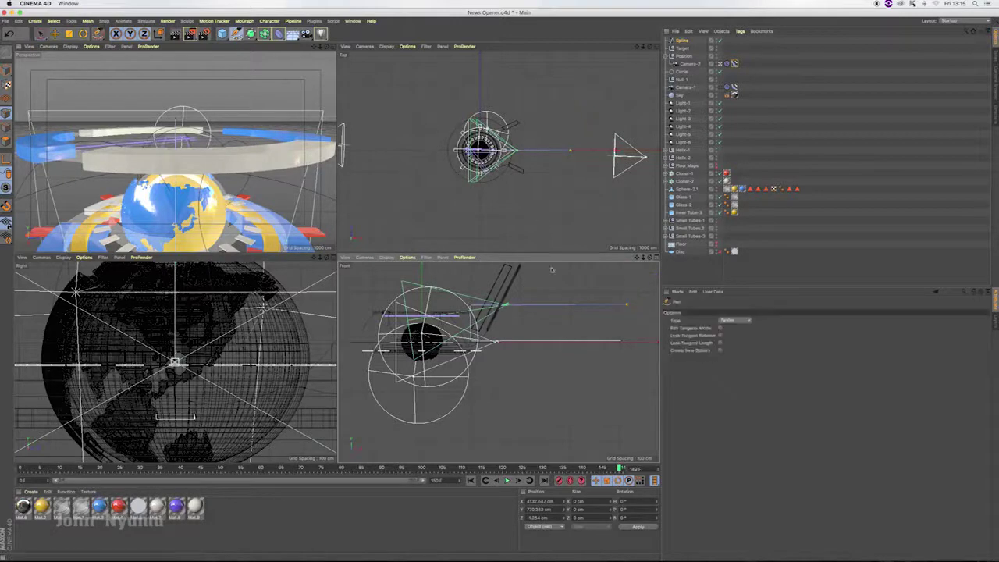
{"action": "left_click", "coordinate": [627, 342]}
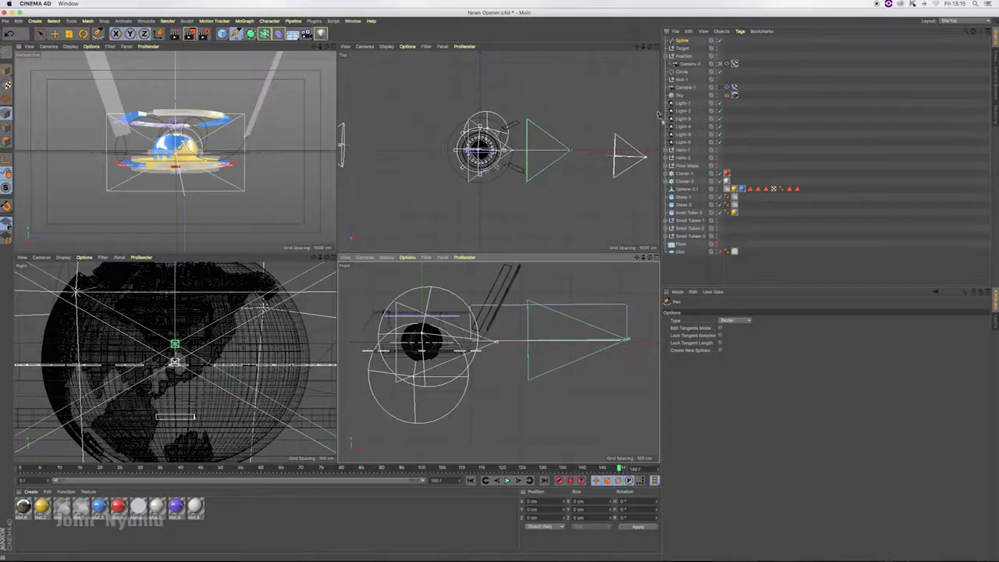
Step: Scrub Camera-2's Align to Spline Position along the extended path
{"action": "key", "text": "space"}
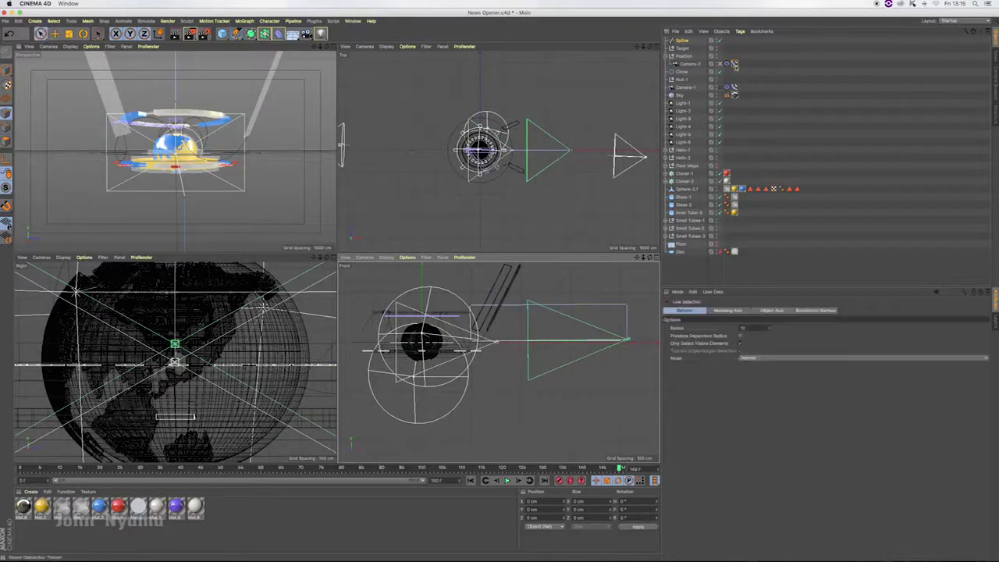
{"action": "left_click", "coordinate": [734, 63]}
{"action": "left_click_drag", "start_coordinate": [731, 355], "coordinate": [729, 353]}
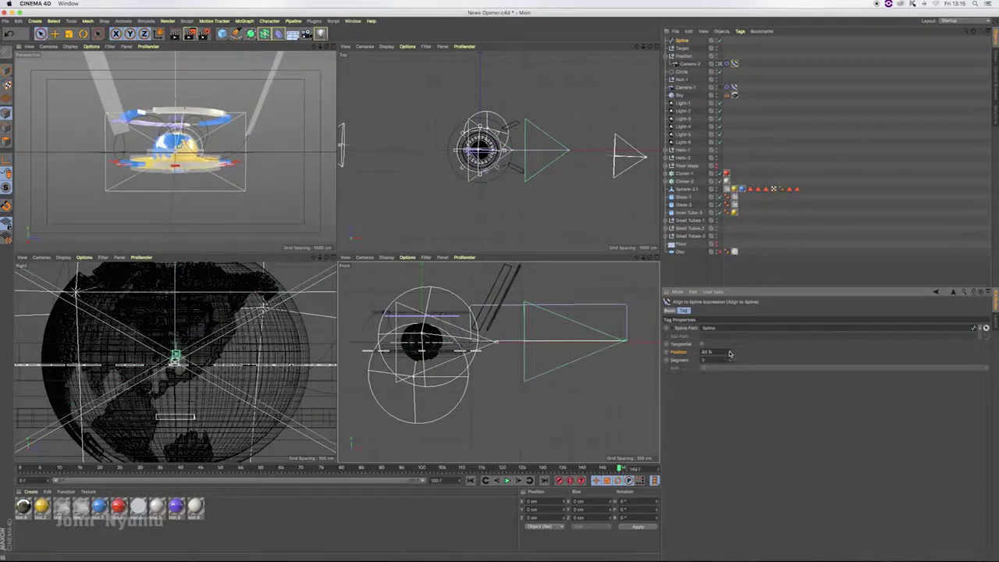
{"action": "left_click_drag", "start_coordinate": [730, 354], "coordinate": [730, 355]}
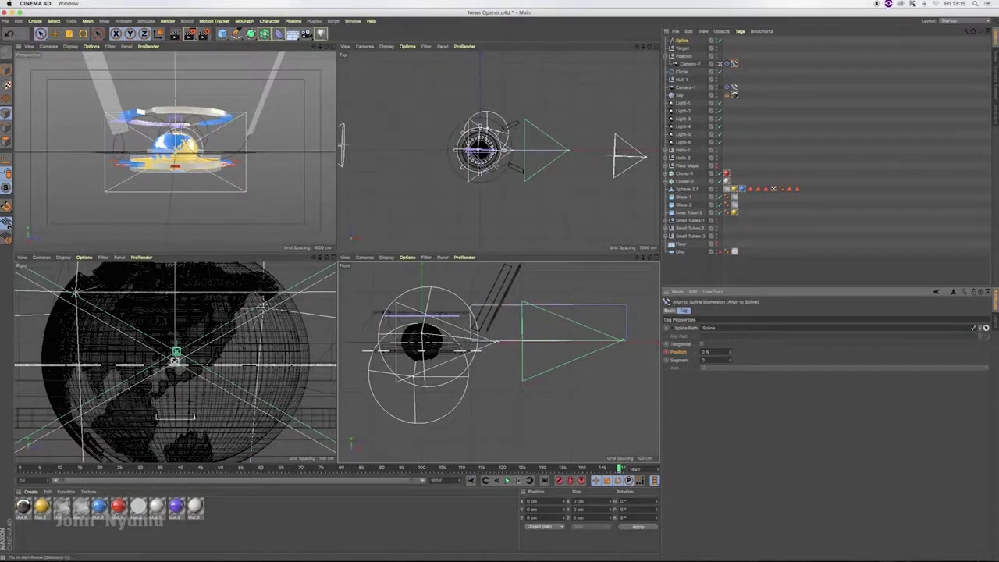
Step: Play the animation from first to last frame in the maximized Perspective view, then stop it
{"action": "left_click", "coordinate": [470, 480]}
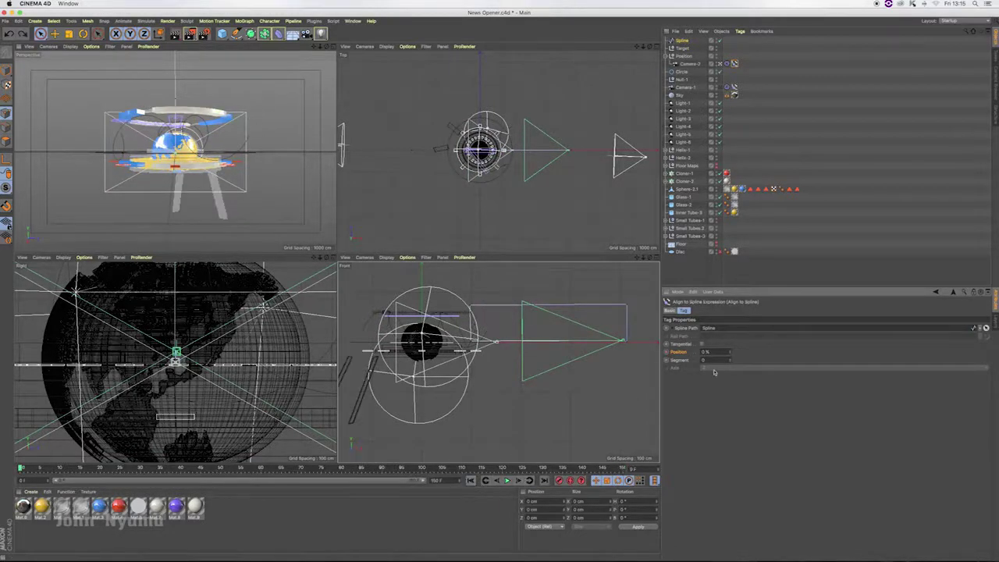
{"action": "left_click", "coordinate": [544, 480]}
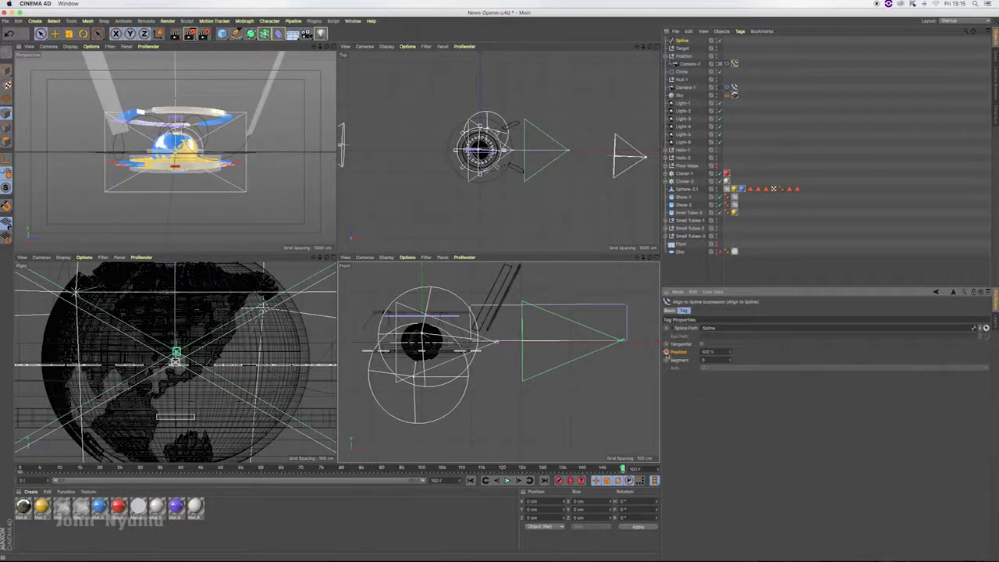
{"action": "left_click", "coordinate": [505, 480]}
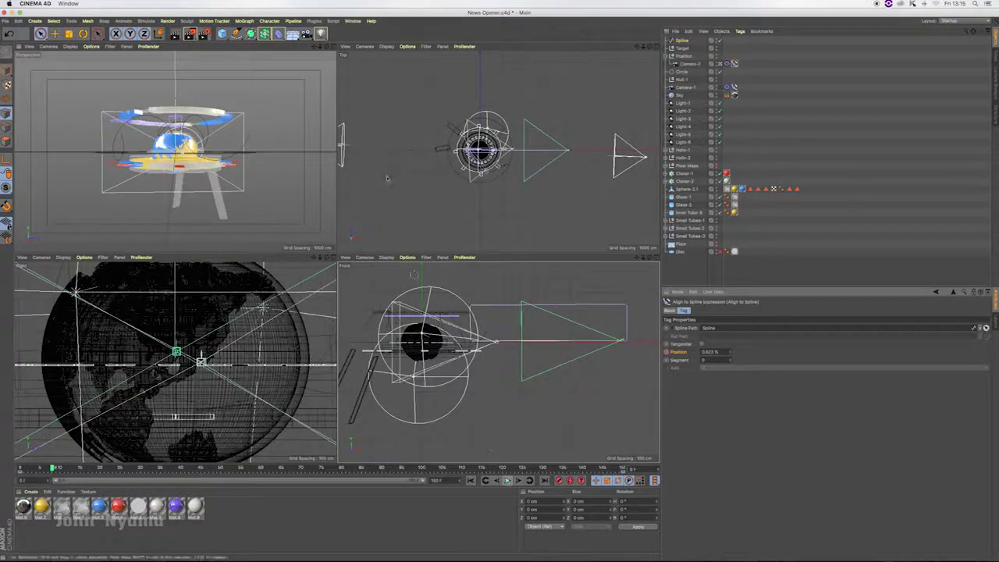
{"action": "left_click", "coordinate": [333, 47]}
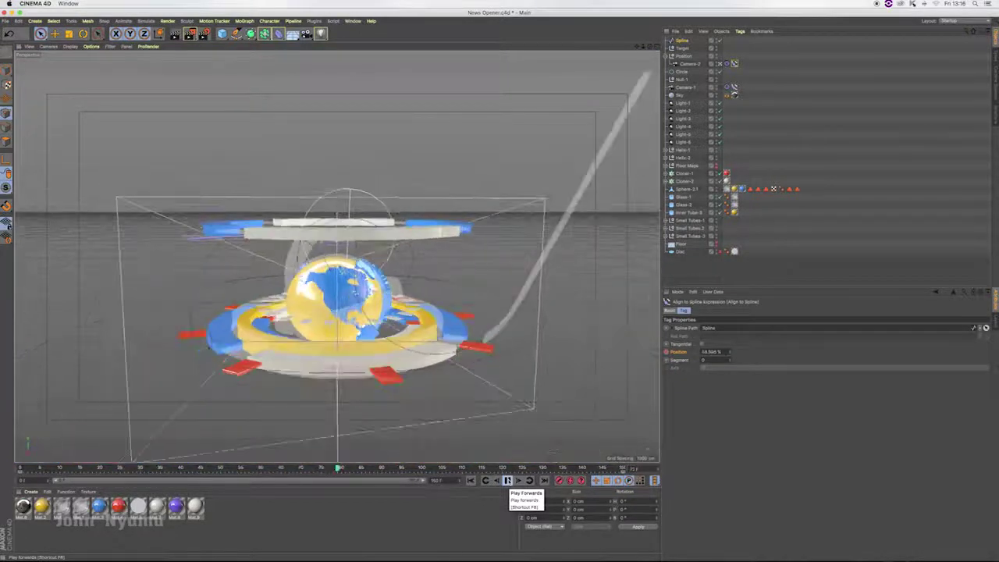
{"action": "left_click", "coordinate": [506, 480]}
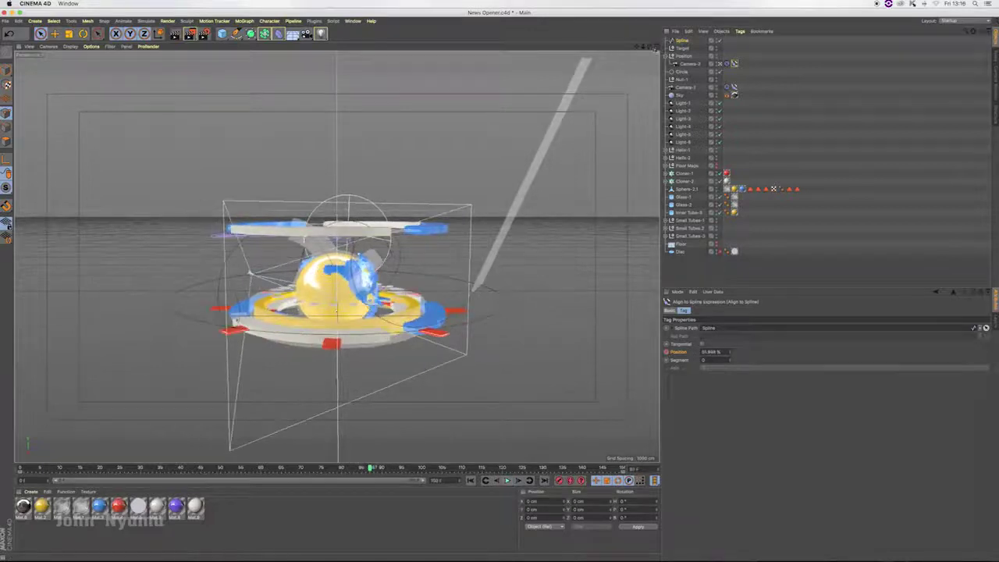
{"action": "middle_click", "coordinate": [601, 196]}
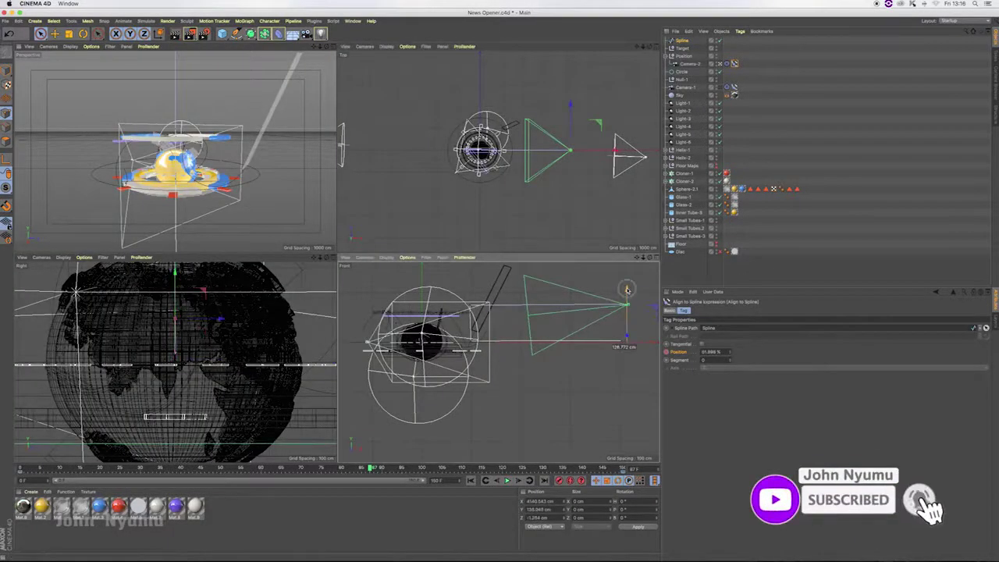
Step: Delete the old path spline and draw a new two-point spline in the Front view
{"action": "mouse_move", "coordinate": [624, 346]}
{"action": "left_mouse_down"}
{"action": "mouse_move", "coordinate": [638, 305]}
{"action": "mouse_move", "coordinate": [651, 340]}
{"action": "left_mouse_up"}
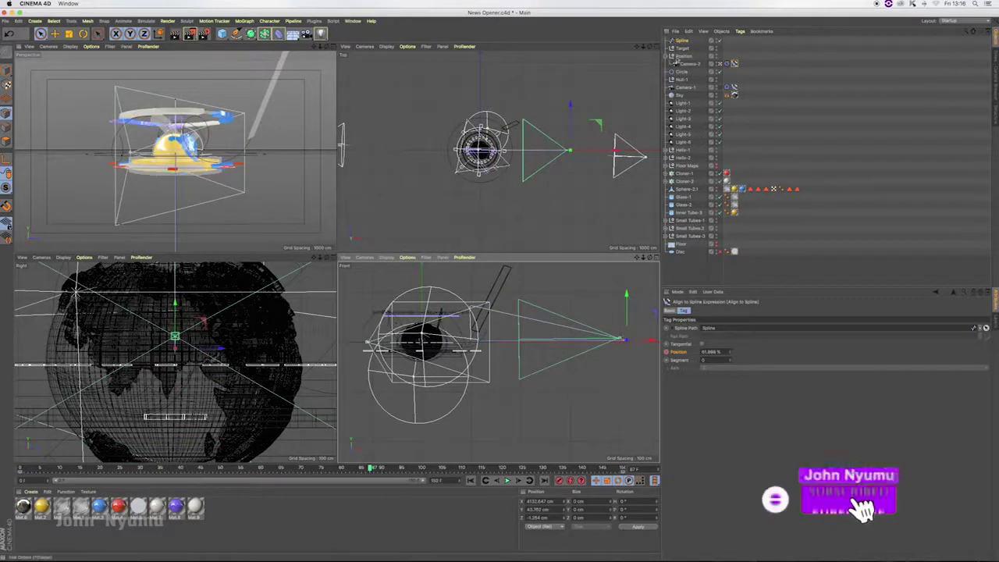
{"action": "key", "text": "Delete"}
{"action": "left_click", "coordinate": [97, 34]}
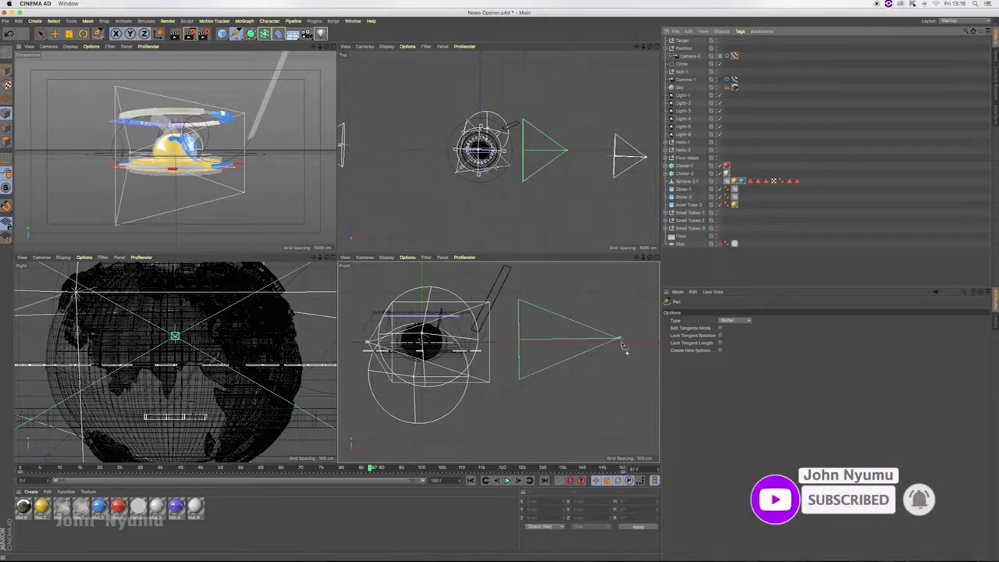
{"action": "left_click_drag", "start_coordinate": [634, 256], "coordinate": [642, 259]}
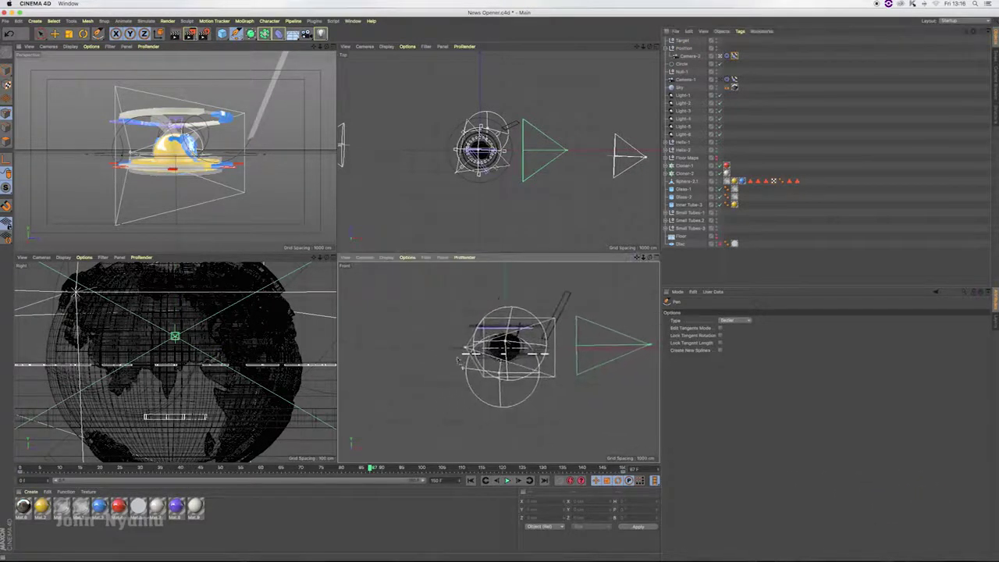
{"action": "left_click", "coordinate": [359, 349]}
{"action": "left_click", "coordinate": [462, 350]}
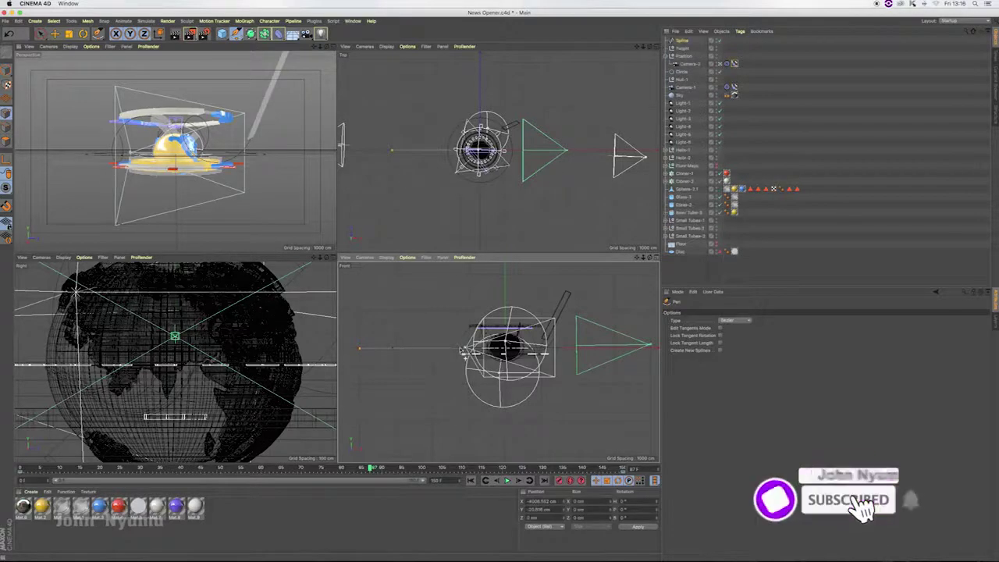
Step: Assign the new spline as the camera's Align to Spline path
{"action": "left_click", "coordinate": [681, 41]}
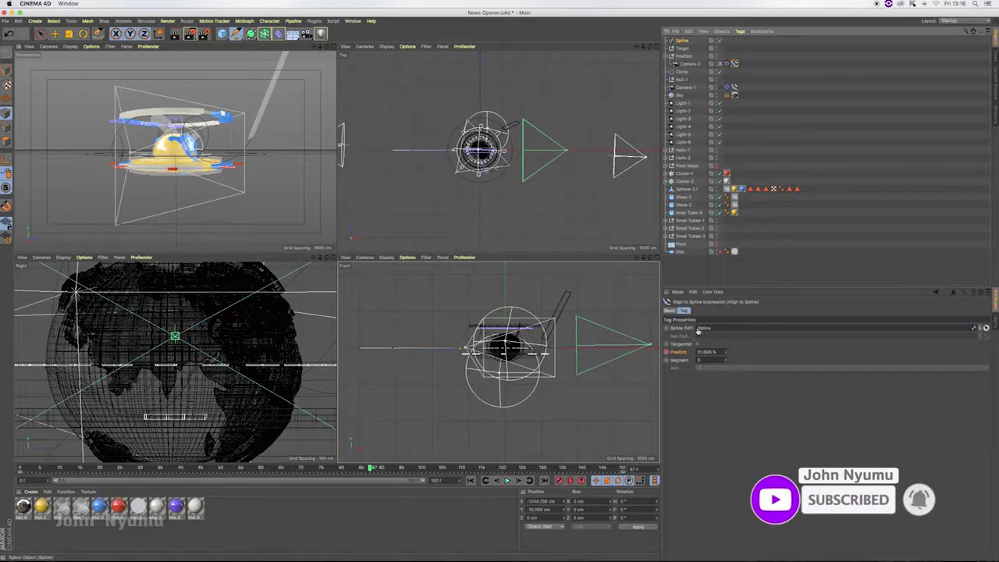
{"action": "left_click_drag", "start_coordinate": [699, 331], "coordinate": [702, 329]}
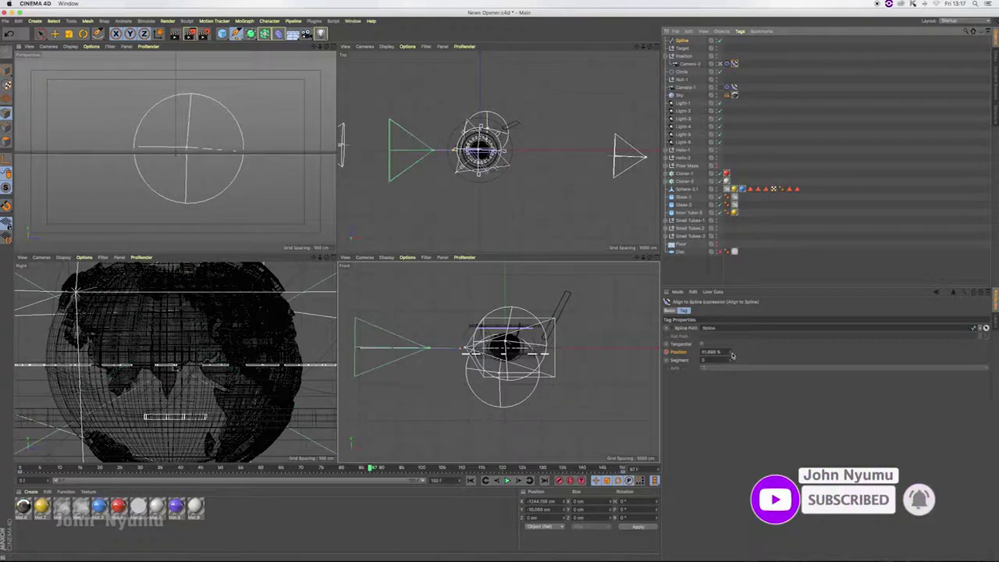
{"action": "left_click_drag", "start_coordinate": [732, 355], "coordinate": [731, 355]}
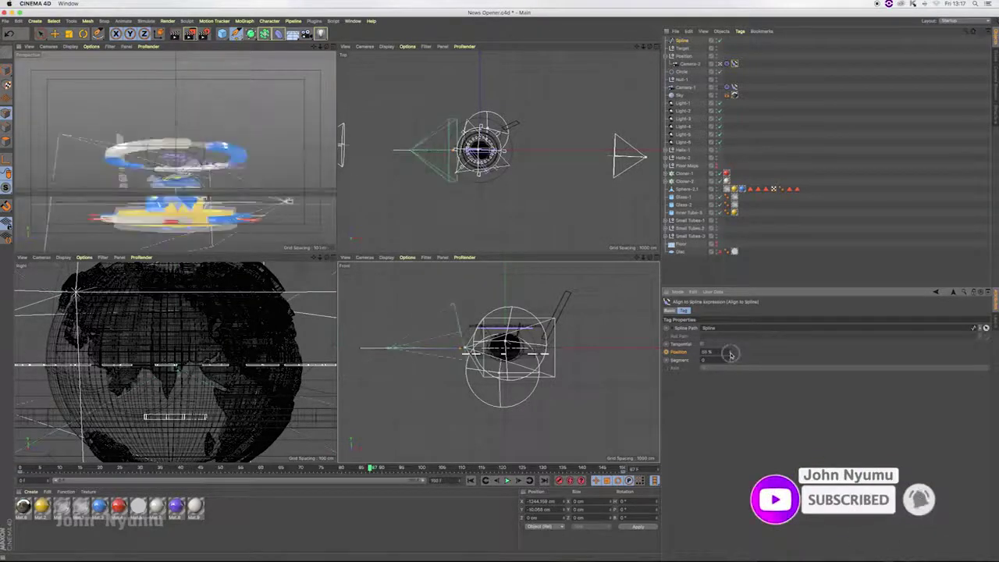
Step: Slide Camera-2 along its spline until Position reads 100%
{"action": "left_click", "coordinate": [684, 56]}
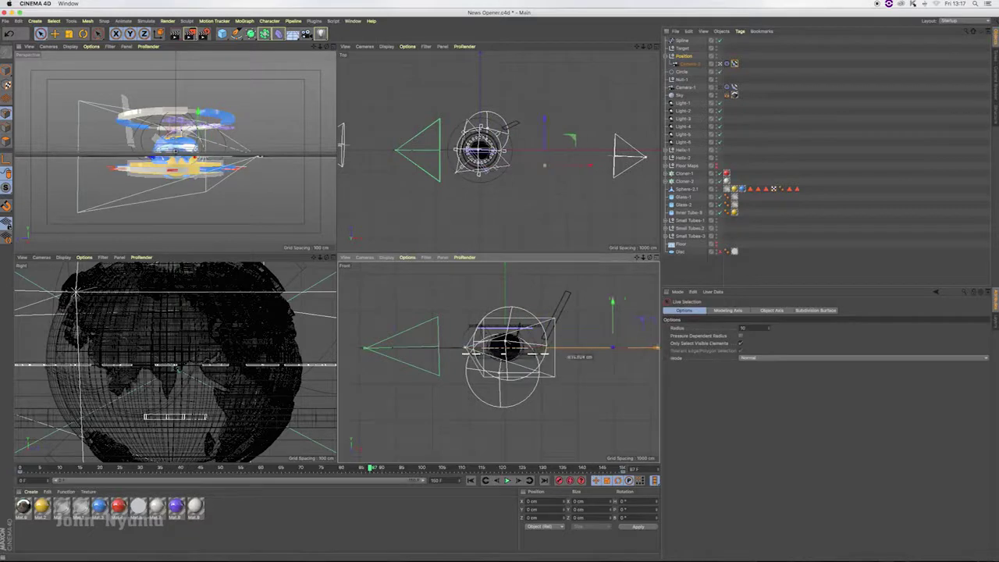
{"action": "left_click", "coordinate": [735, 64]}
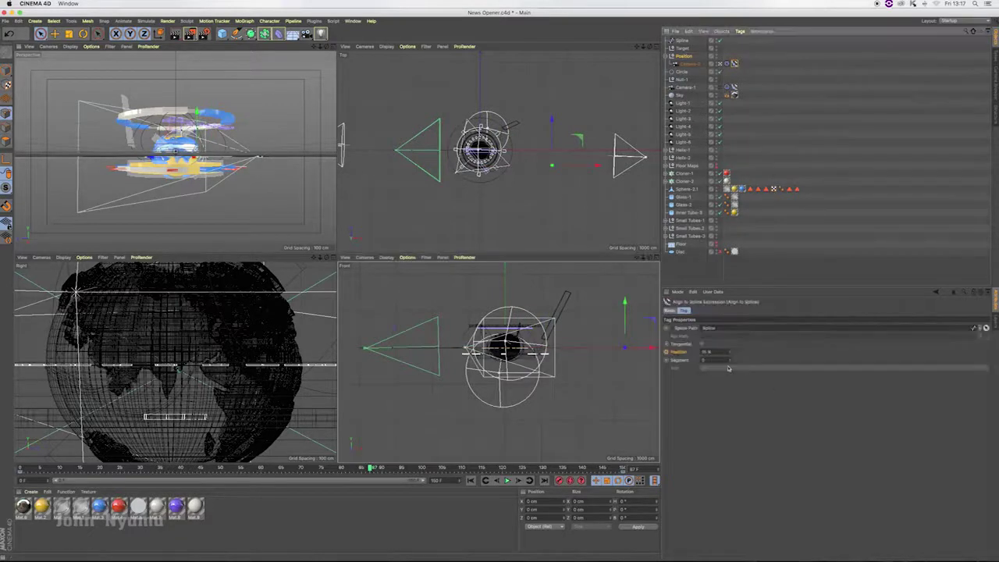
{"action": "left_click_drag", "start_coordinate": [731, 353], "coordinate": [753, 354]}
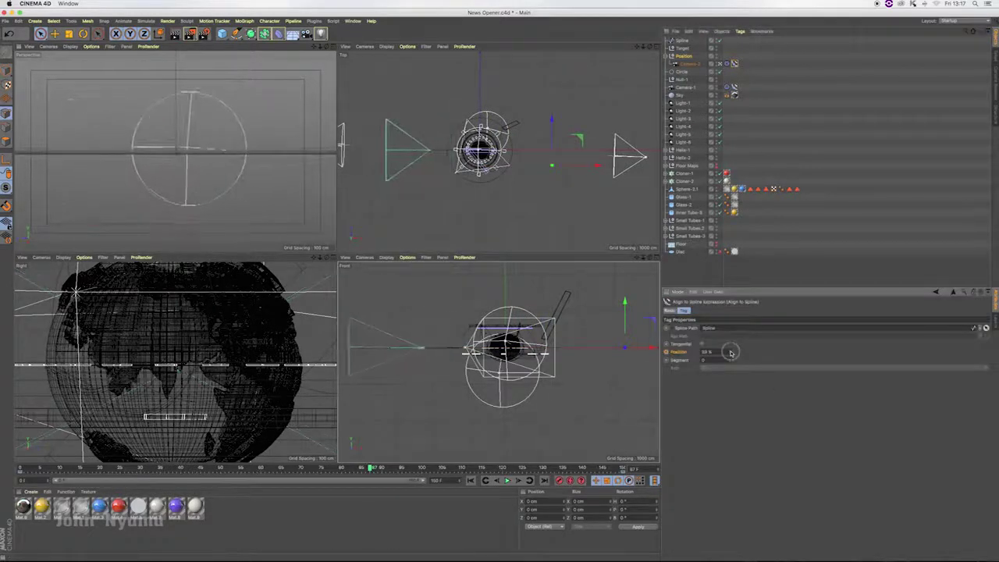
{"action": "left_click_drag", "start_coordinate": [652, 348], "coordinate": [371, 353]}
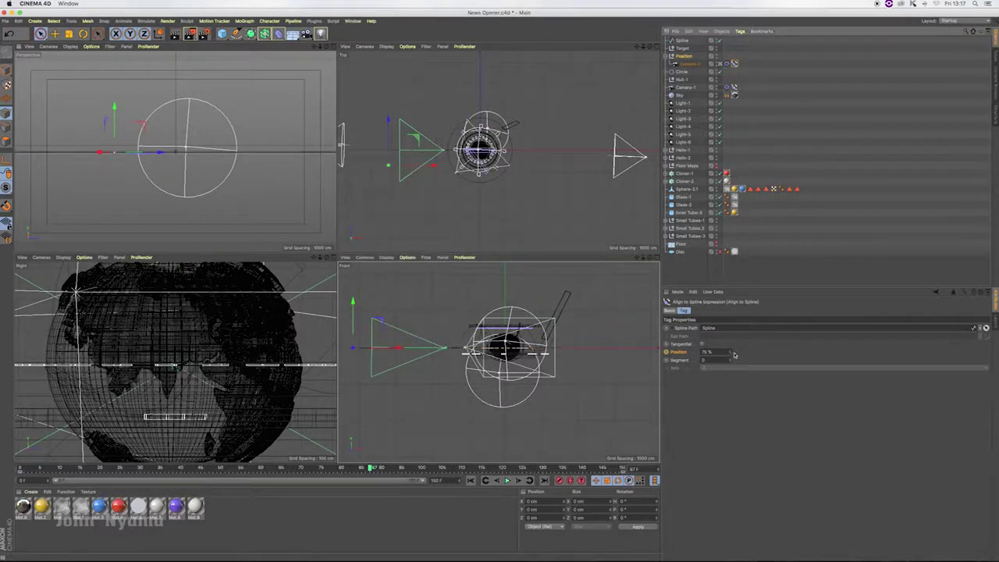
{"action": "left_click_drag", "start_coordinate": [731, 352], "coordinate": [732, 354]}
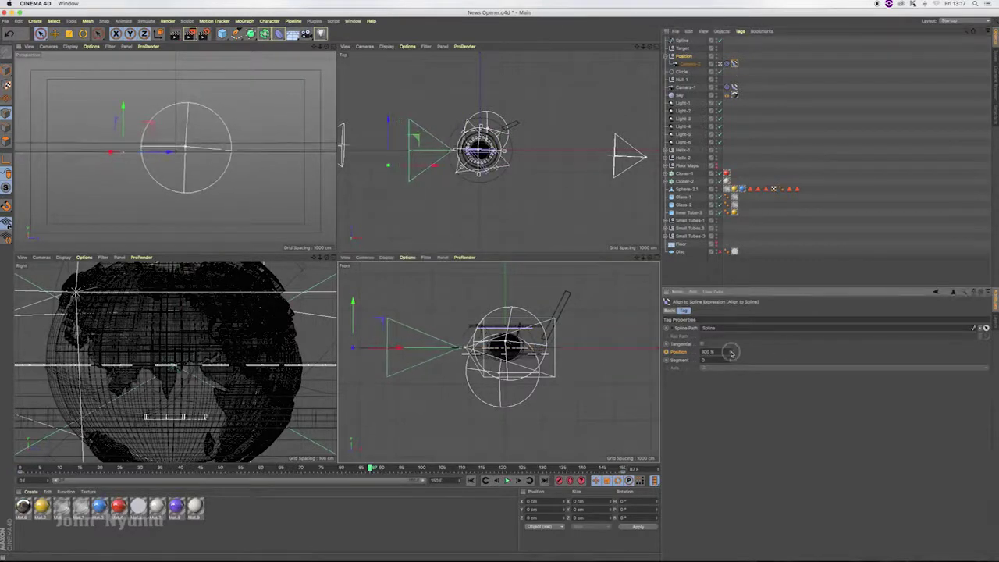
{"action": "left_click_drag", "start_coordinate": [398, 349], "coordinate": [501, 348]}
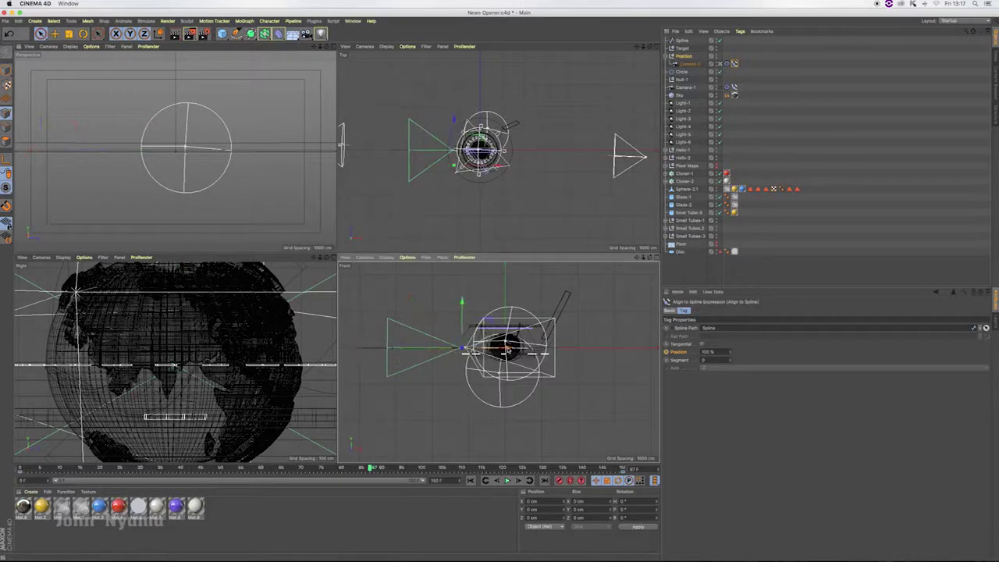
Step: Delete the old Spline, Target, Position and Camera-2 rig, then maximize the Perspective view
{"action": "left_click_drag", "start_coordinate": [731, 353], "coordinate": [731, 358]}
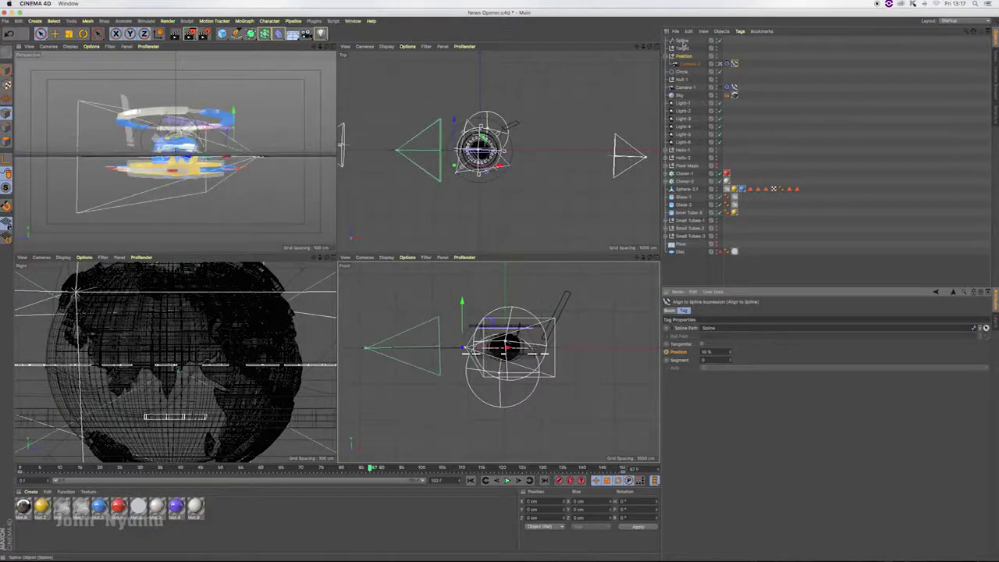
{"action": "scroll", "coordinate": [681, 45], "scroll_direction": "down", "scroll_amount": 1}
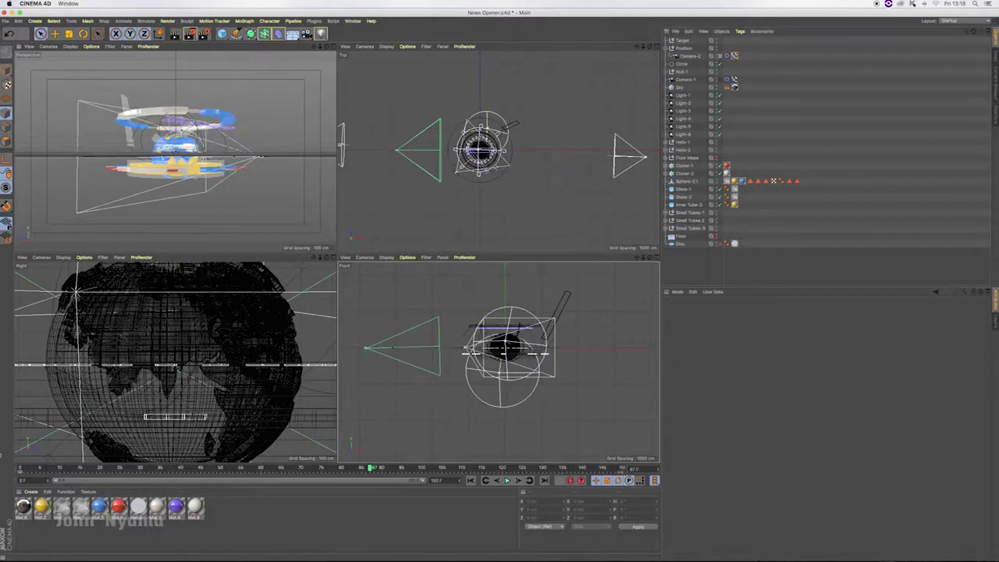
{"action": "left_click", "coordinate": [683, 41]}
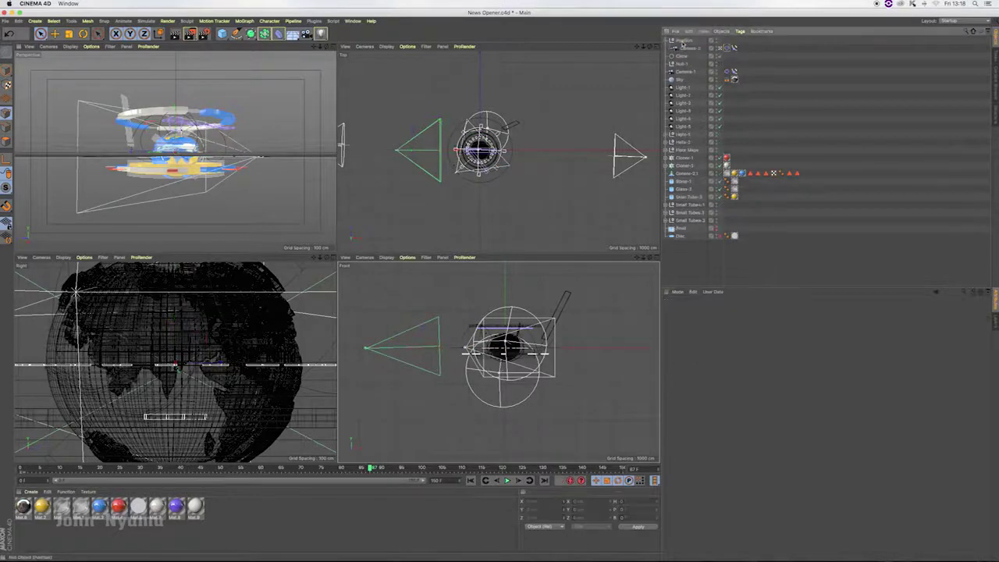
{"action": "key", "text": "Delete"}
{"action": "key", "text": "F1"}
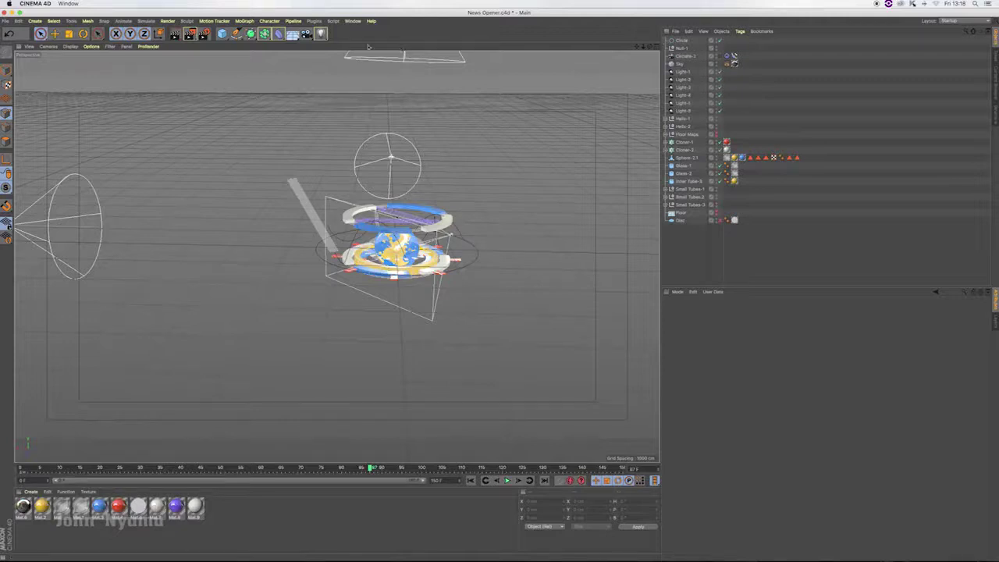
Step: Create a new 36 mm Camera-2, then zoom and orbit in close around the globe
{"action": "left_click", "coordinate": [305, 34]}
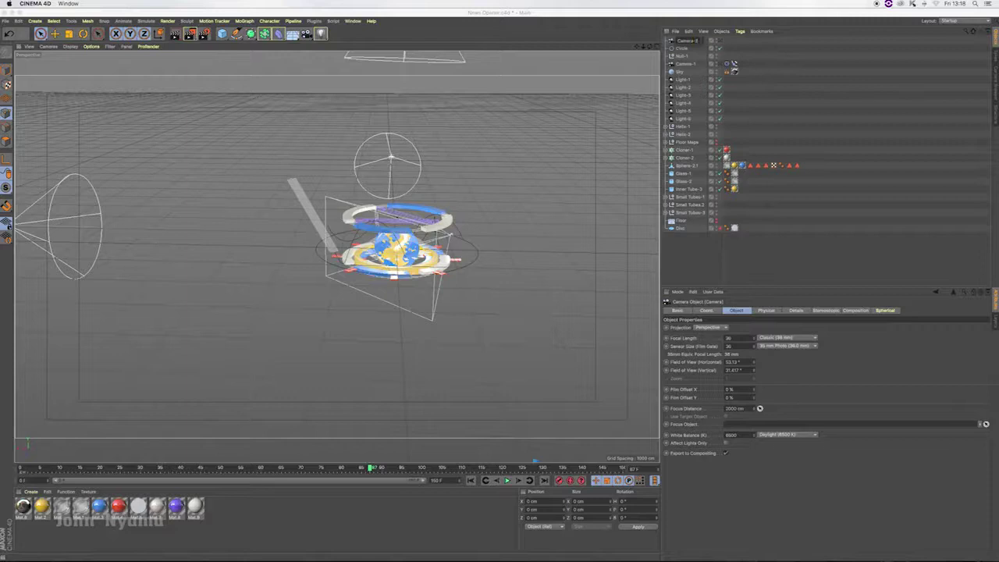
{"action": "mouse_move", "coordinate": [643, 49]}
{"action": "left_mouse_down"}
{"action": "mouse_move", "coordinate": [679, 57]}
{"action": "mouse_move", "coordinate": [638, 48]}
{"action": "left_mouse_up"}
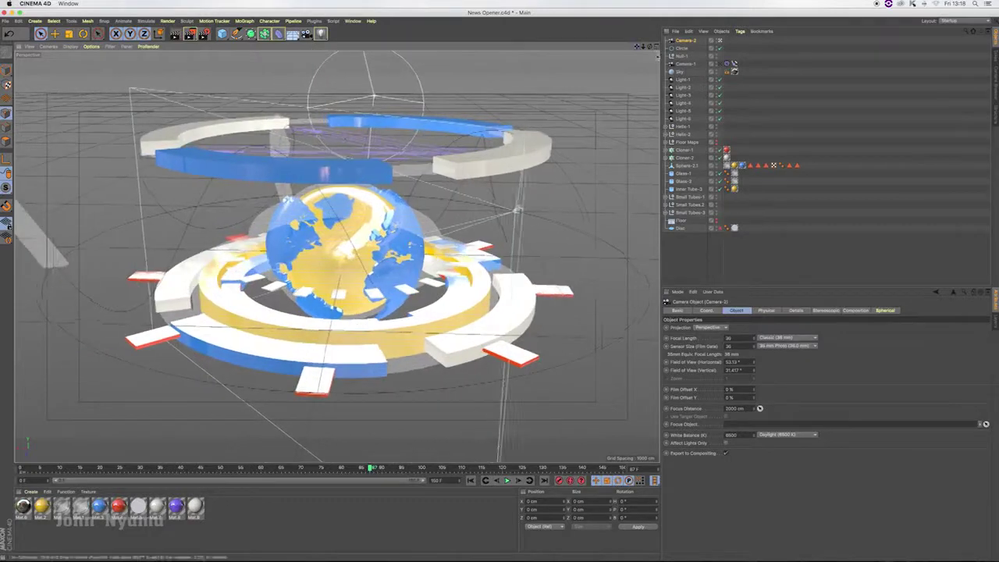
{"action": "left_click_drag", "start_coordinate": [642, 47], "coordinate": [645, 57]}
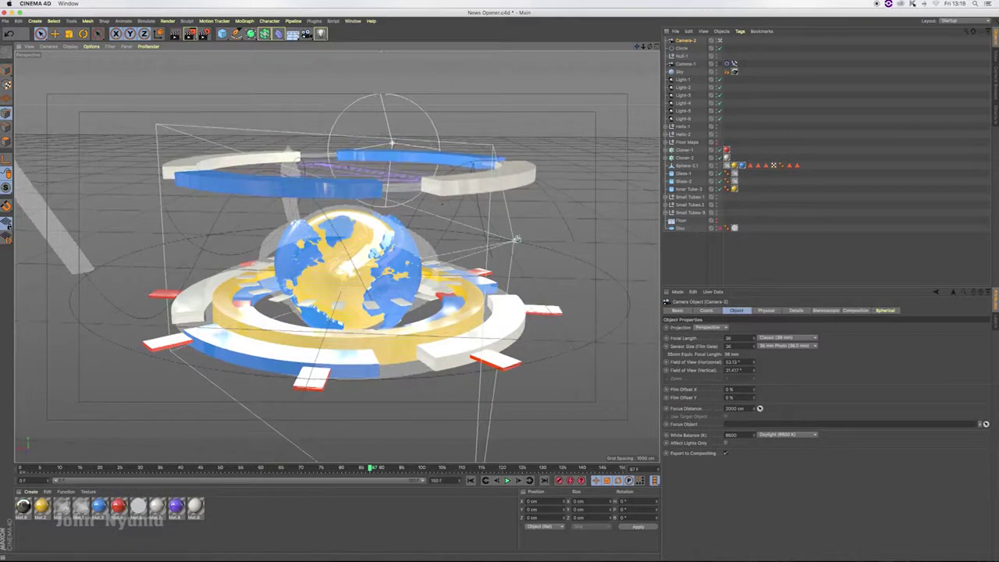
{"action": "left_click", "coordinate": [235, 34]}
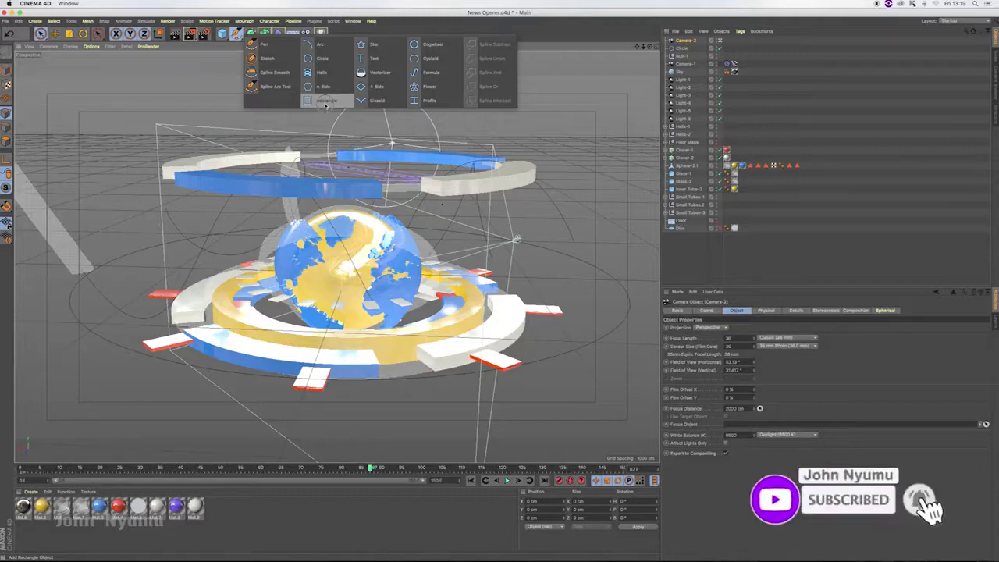
Step: Add a Circle spline and a Null, and give Camera-2 Align to Spline and Target tags
{"action": "left_click", "coordinate": [321, 59]}
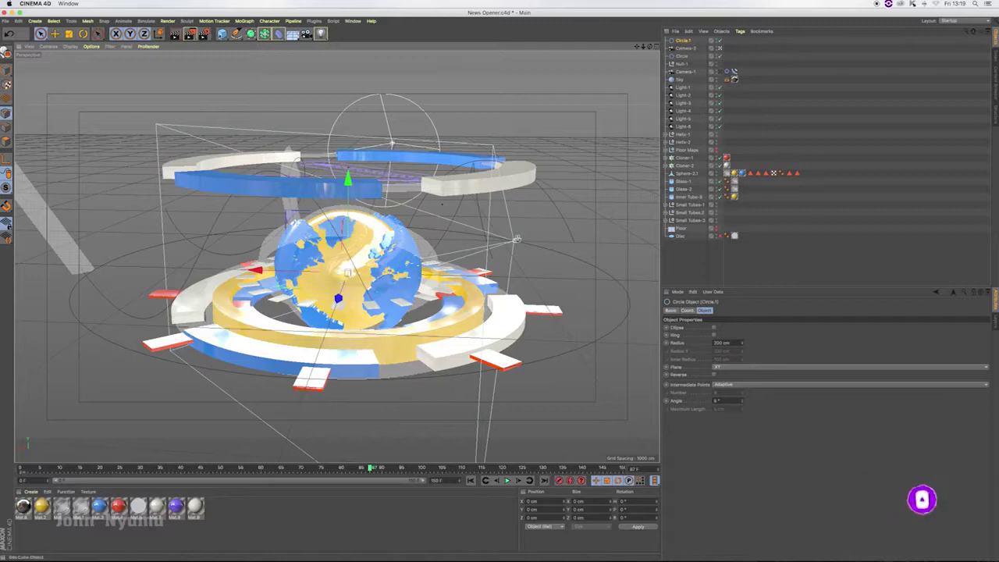
{"action": "left_click_drag", "start_coordinate": [222, 34], "coordinate": [335, 57]}
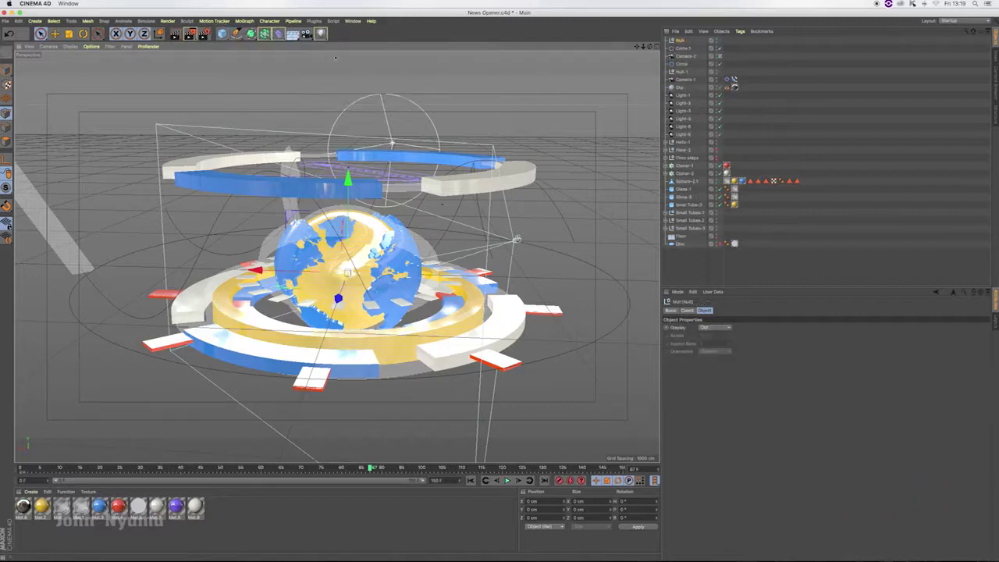
{"action": "left_click", "coordinate": [684, 56]}
{"action": "right_click", "coordinate": [685, 56]}
{"action": "left_click", "coordinate": [819, 70]}
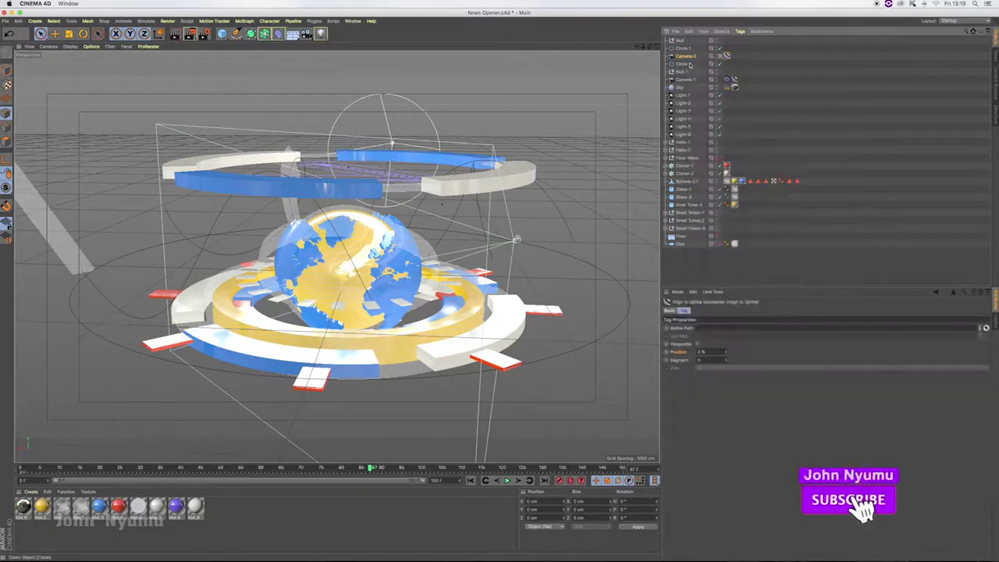
{"action": "right_click", "coordinate": [687, 57]}
{"action": "left_click", "coordinate": [820, 243]}
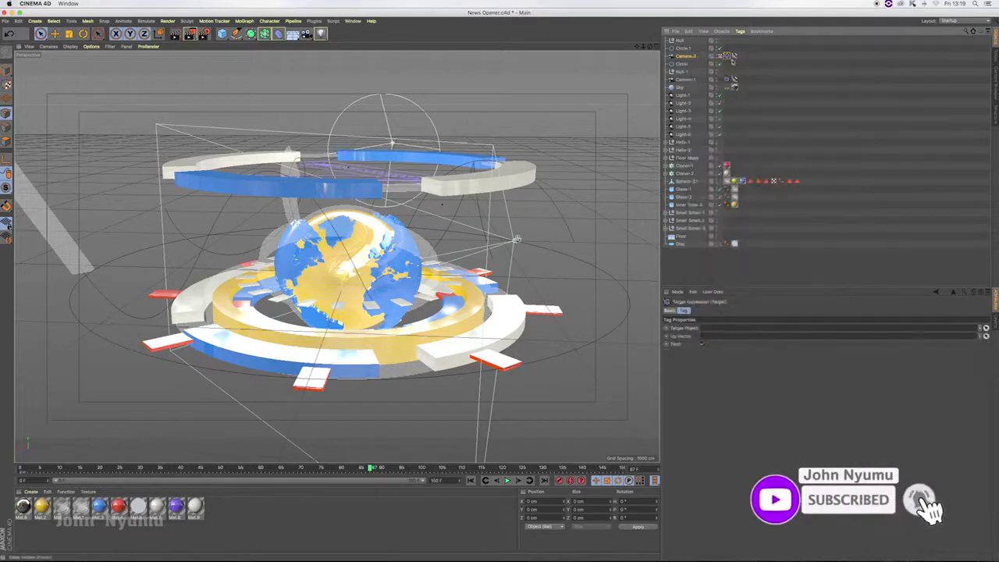
Step: Set the Null as Camera-2's Target Object and Circle.1 as its Spline Path
{"action": "left_click_drag", "start_coordinate": [679, 41], "coordinate": [681, 53]}
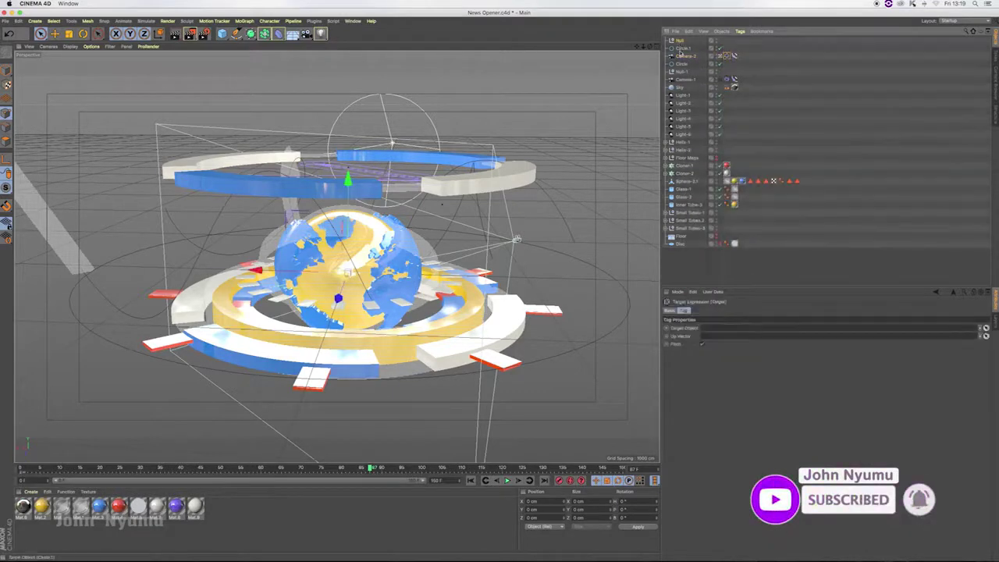
{"action": "mouse_move", "coordinate": [680, 52]}
{"action": "left_mouse_down"}
{"action": "mouse_move", "coordinate": [752, 320]}
{"action": "mouse_move", "coordinate": [711, 328]}
{"action": "left_mouse_up"}
{"action": "left_click", "coordinate": [734, 56]}
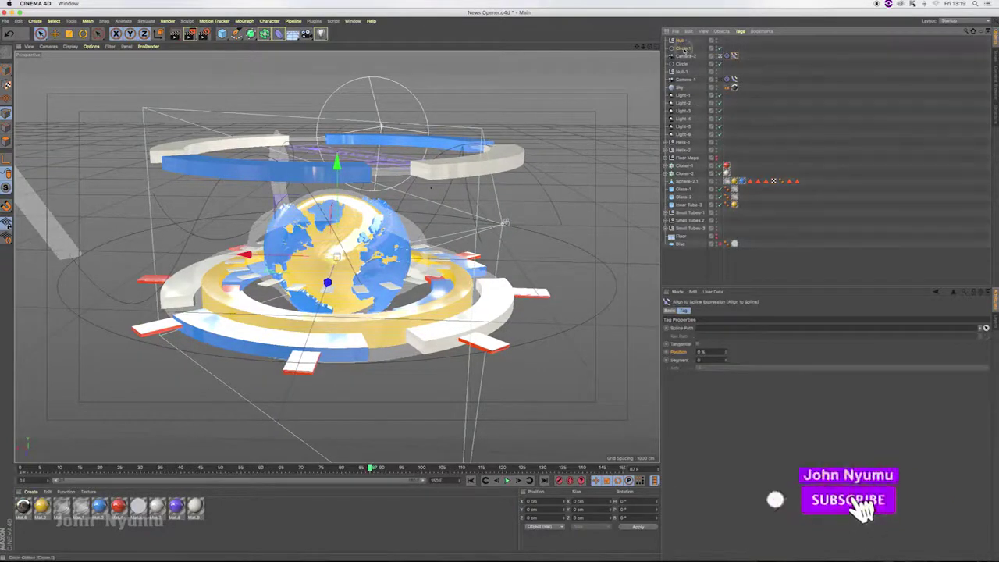
{"action": "left_click_drag", "start_coordinate": [683, 47], "coordinate": [710, 328]}
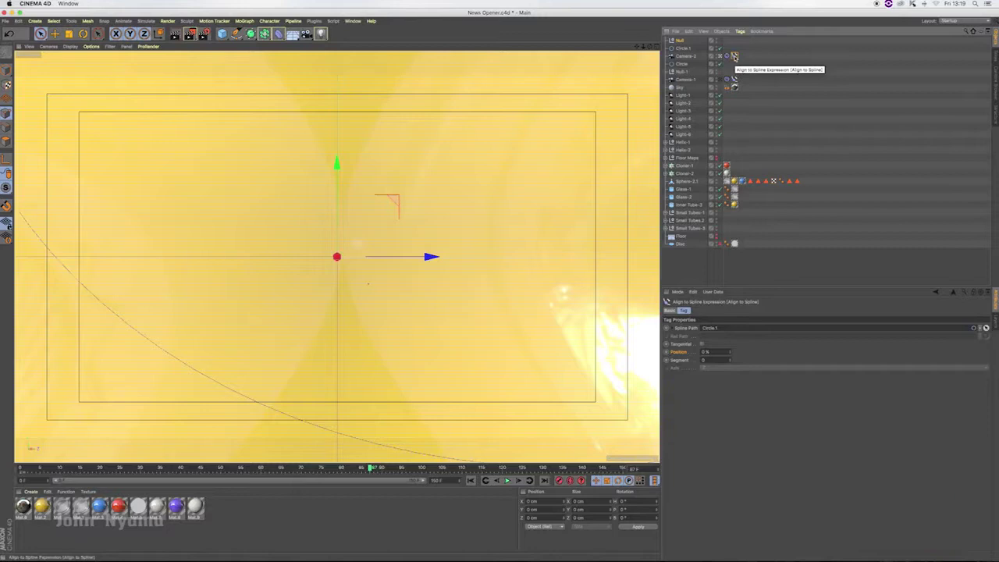
Step: Display the target Null as a 77 cm circle and slide Camera-2 about a third along Circle.1
{"action": "left_click", "coordinate": [727, 56]}
{"action": "left_click", "coordinate": [683, 49]}
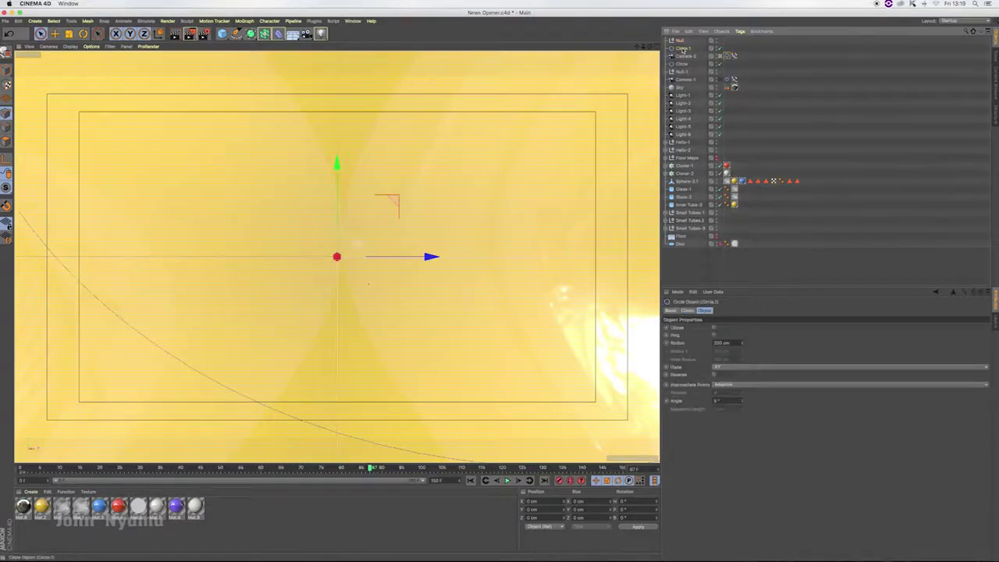
{"action": "left_click", "coordinate": [679, 40]}
{"action": "left_click", "coordinate": [719, 327]}
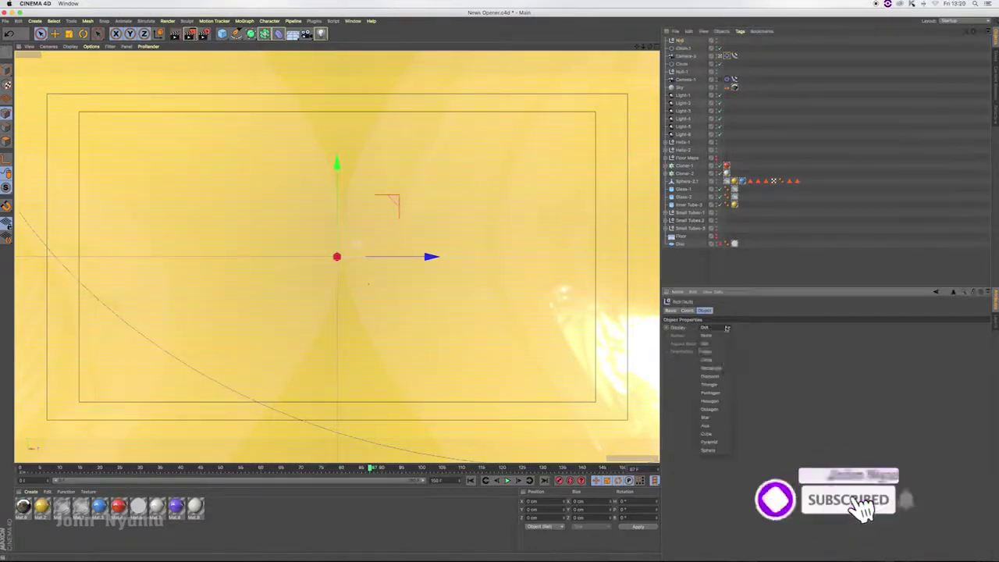
{"action": "left_click", "coordinate": [722, 377]}
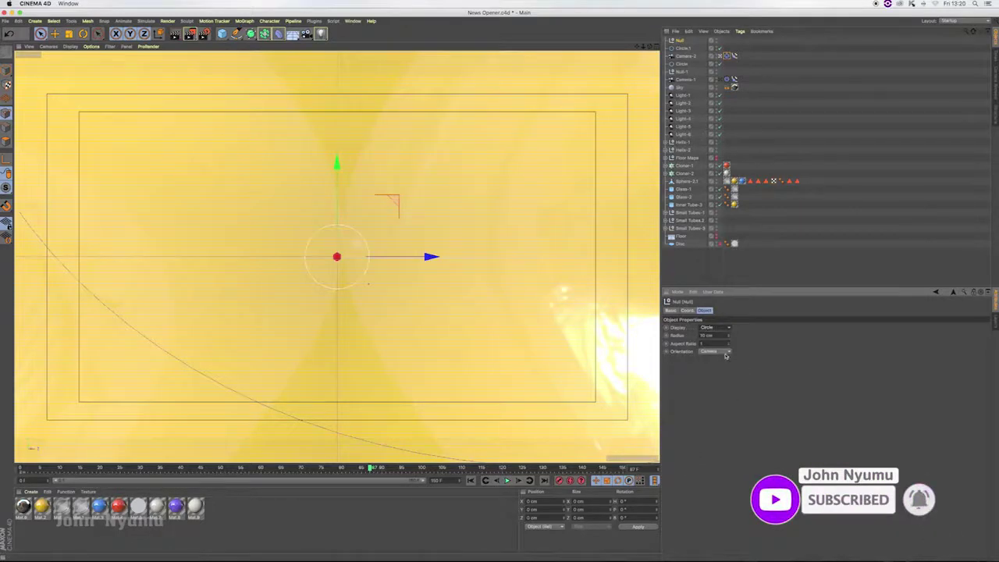
{"action": "left_click", "coordinate": [730, 337]}
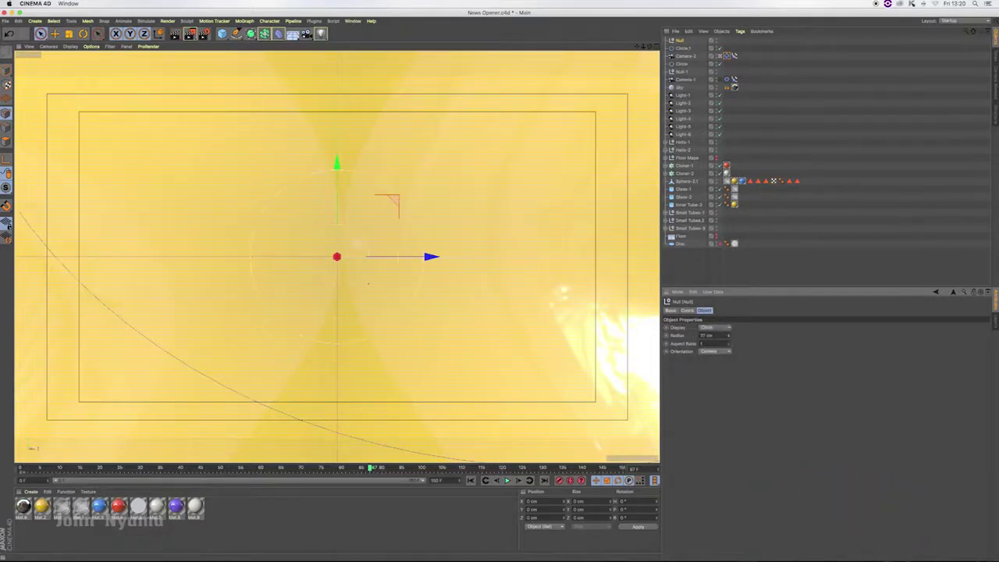
{"action": "left_click", "coordinate": [734, 56]}
{"action": "left_click_drag", "start_coordinate": [731, 354], "coordinate": [765, 353]}
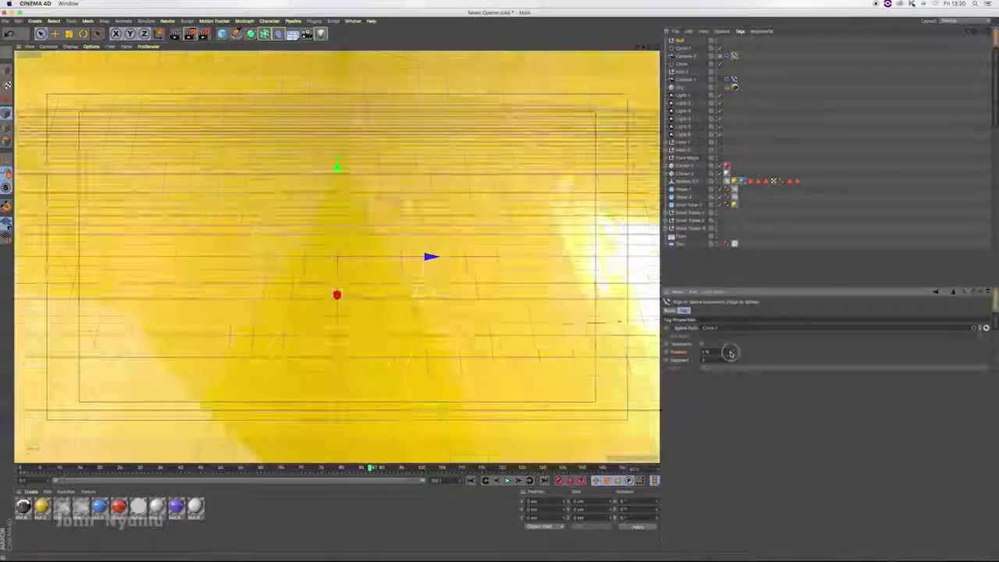
Step: Slide Camera-2 to 34% along Circle.1 in four views, then enter a 1200 cm radius for Circle.1
{"action": "key", "text": "F5"}
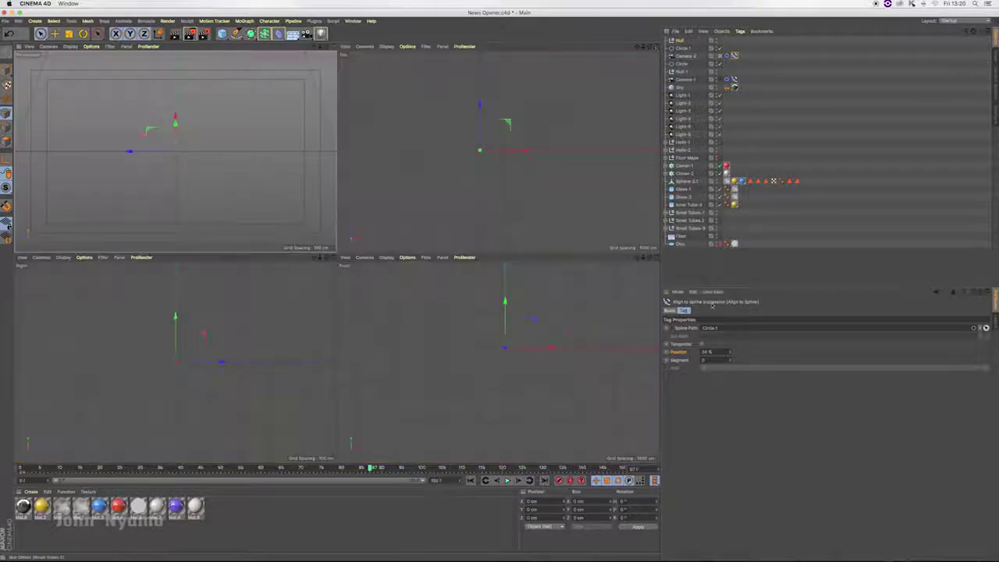
{"action": "mouse_move", "coordinate": [730, 354]}
{"action": "left_mouse_down"}
{"action": "mouse_move", "coordinate": [749, 354]}
{"action": "mouse_move", "coordinate": [725, 352]}
{"action": "left_mouse_up"}
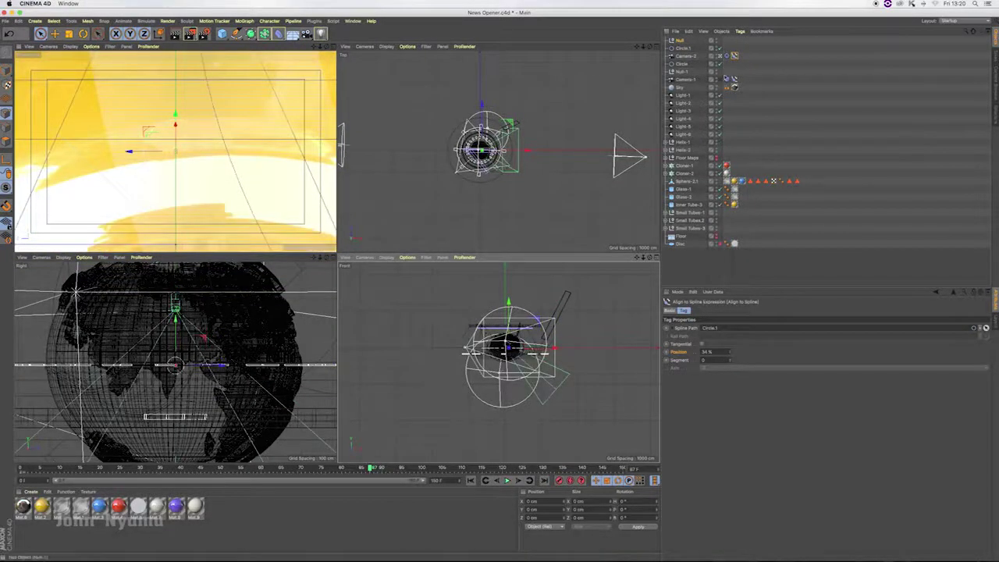
{"action": "left_click", "coordinate": [683, 48]}
{"action": "left_click_drag", "start_coordinate": [742, 346], "coordinate": [742, 344]}
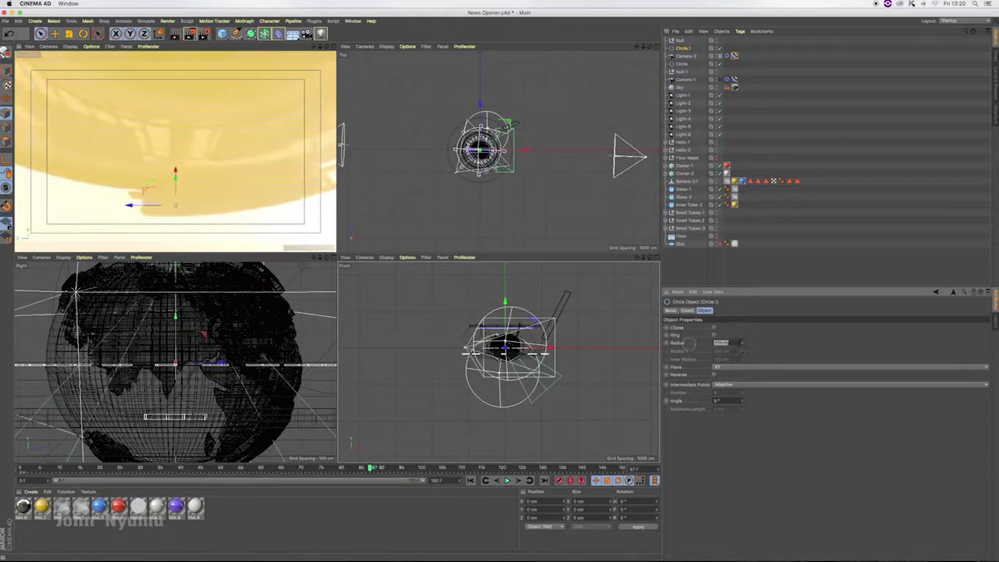
{"action": "key", "text": "Return"}
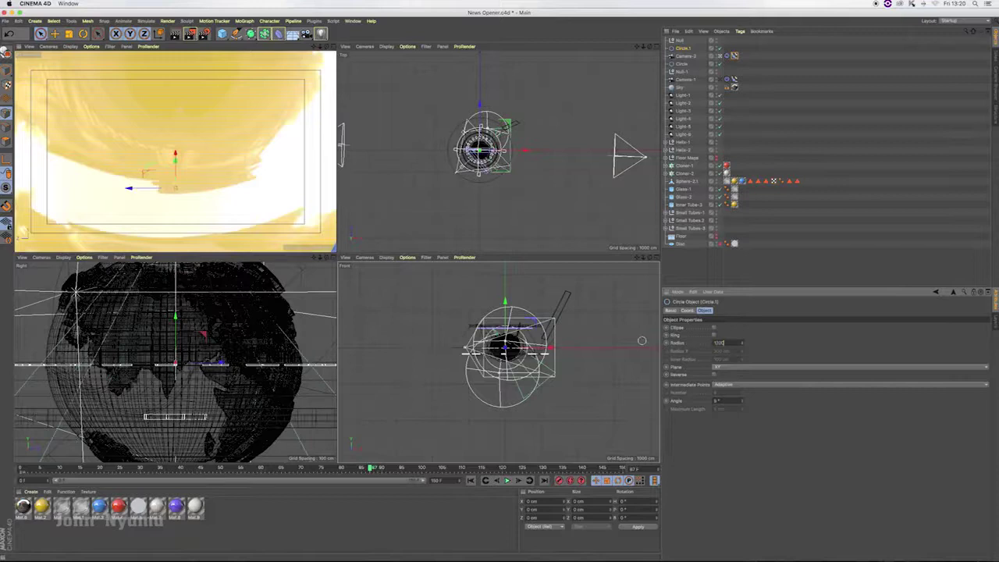
{"action": "key", "text": "Return"}
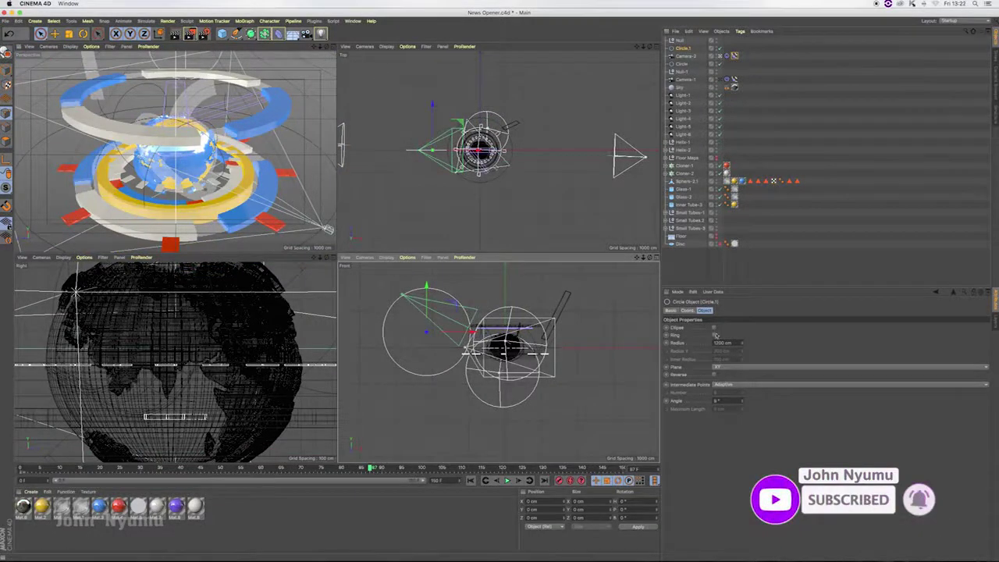
Step: Reset Camera-2's Align to Spline position to 0 %
{"action": "left_click", "coordinate": [734, 57]}
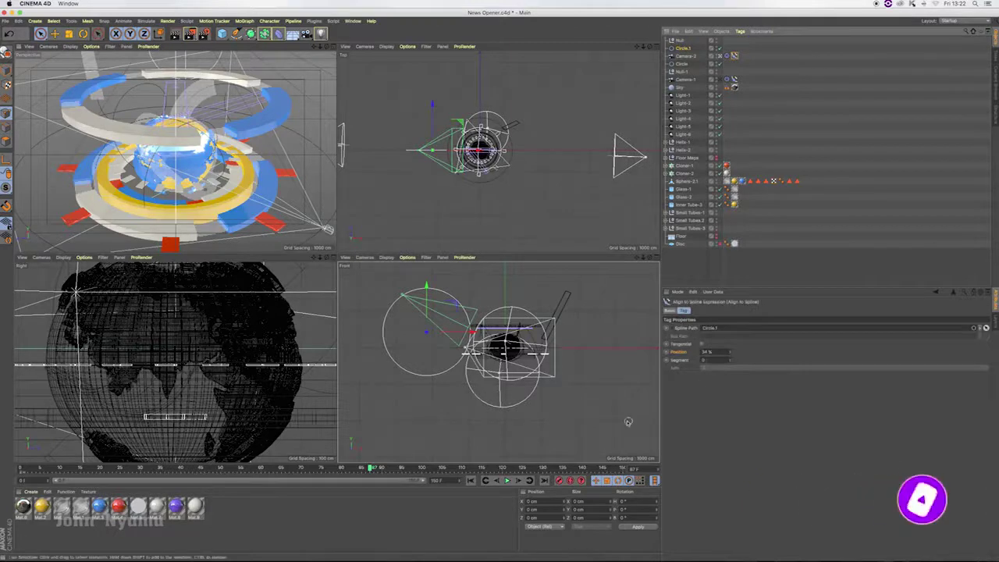
{"action": "double_click", "coordinate": [710, 352]}
{"action": "type", "text": "0"}
{"action": "key", "text": "Return"}
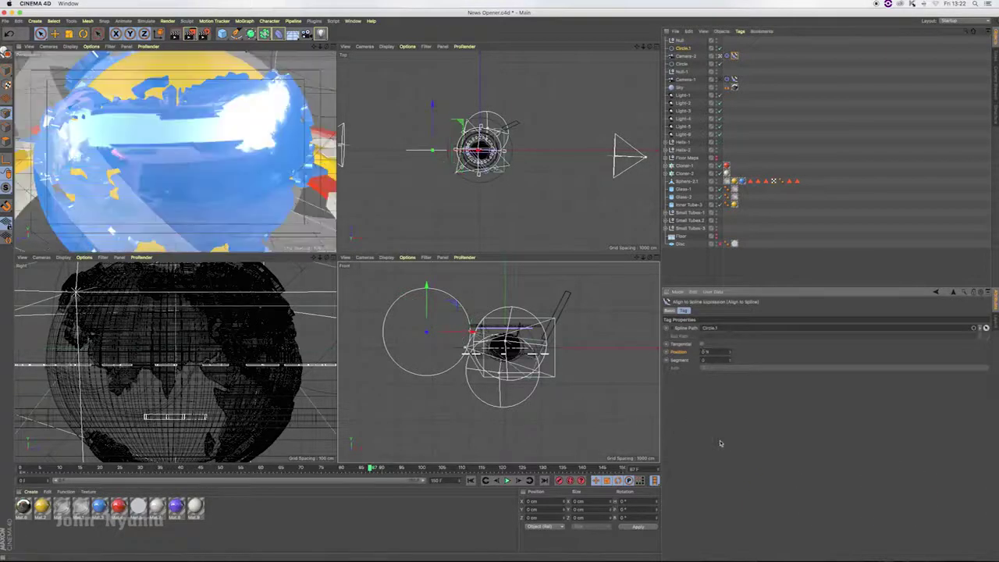
Step: Move Circle.1 left, scrub the camera to about 25–31 % along it, and enlarge the circle
{"action": "left_click_drag", "start_coordinate": [471, 333], "coordinate": [403, 332]}
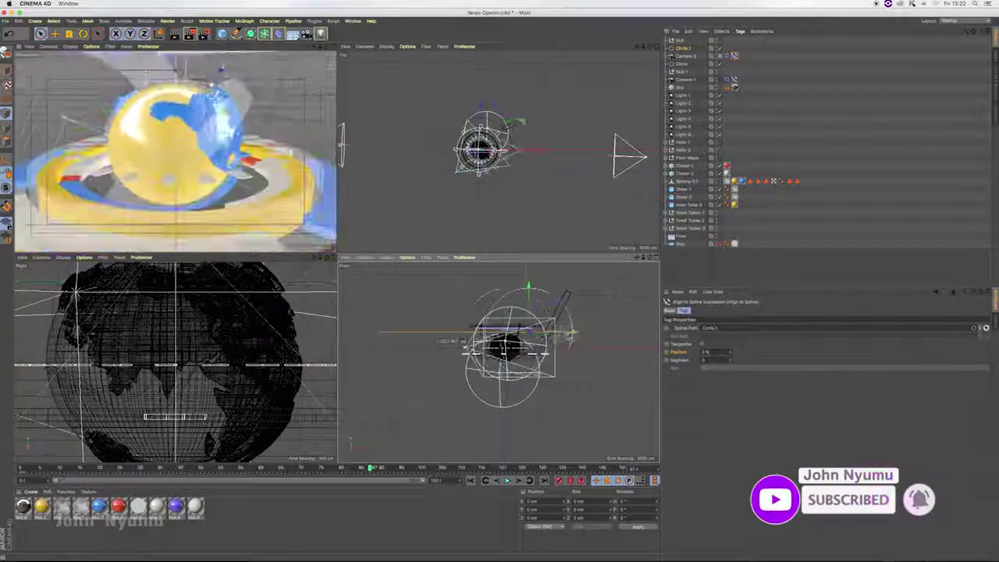
{"action": "left_click_drag", "start_coordinate": [729, 352], "coordinate": [729, 344]}
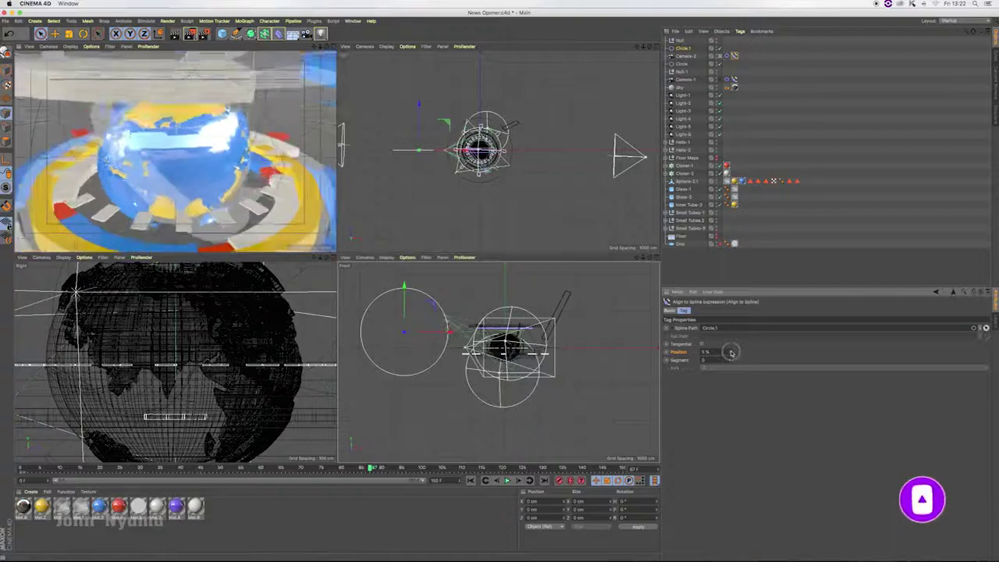
{"action": "left_click_drag", "start_coordinate": [450, 333], "coordinate": [531, 285]}
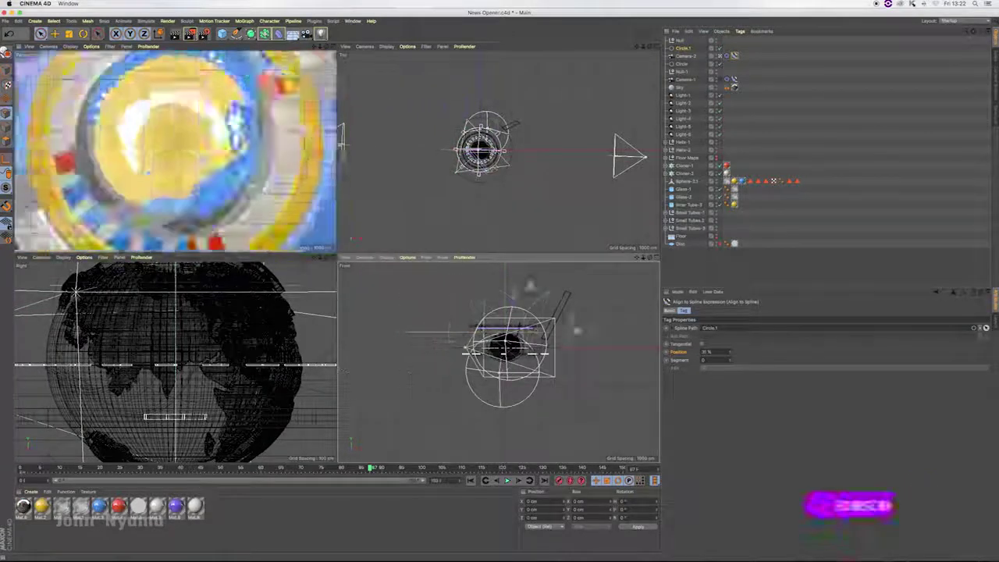
{"action": "left_click_drag", "start_coordinate": [729, 352], "coordinate": [729, 347]}
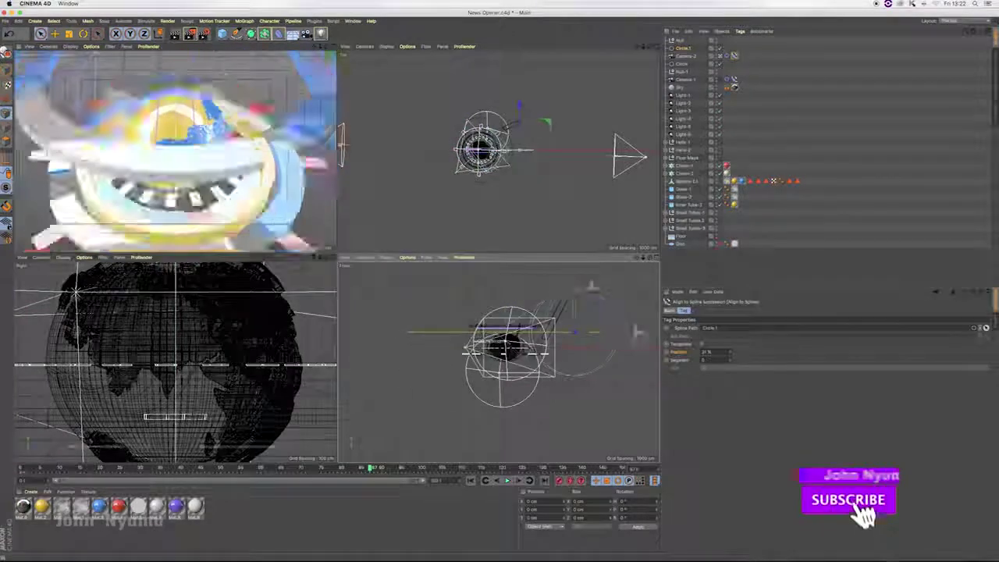
{"action": "mouse_move", "coordinate": [421, 341]}
{"action": "left_mouse_down"}
{"action": "mouse_move", "coordinate": [441, 341]}
{"action": "mouse_move", "coordinate": [406, 342]}
{"action": "mouse_move", "coordinate": [442, 341]}
{"action": "left_mouse_up"}
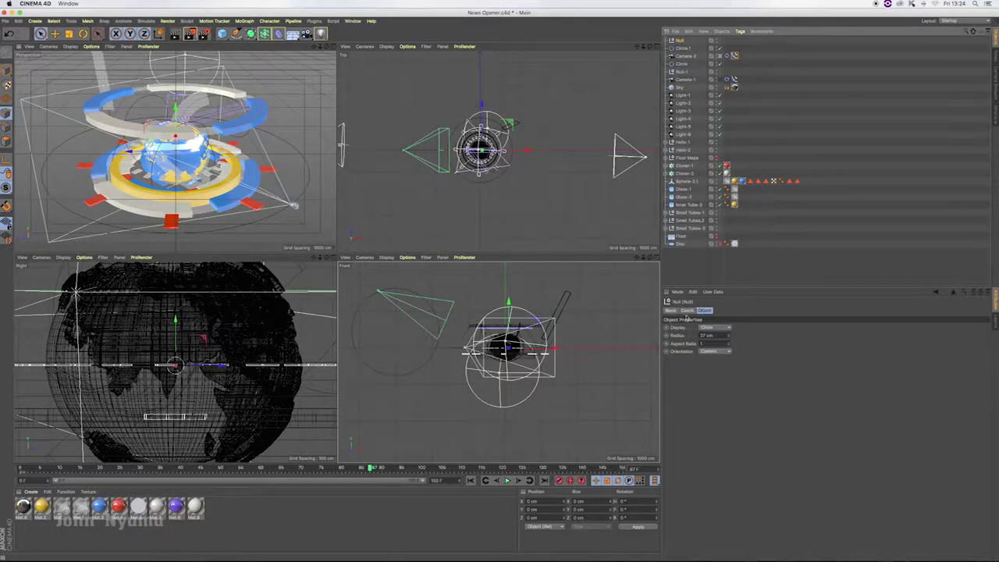
Step: Raise the target Null slightly using its position coordinates
{"action": "left_click", "coordinate": [682, 312]}
{"action": "left_click_drag", "start_coordinate": [552, 348], "coordinate": [555, 348]}
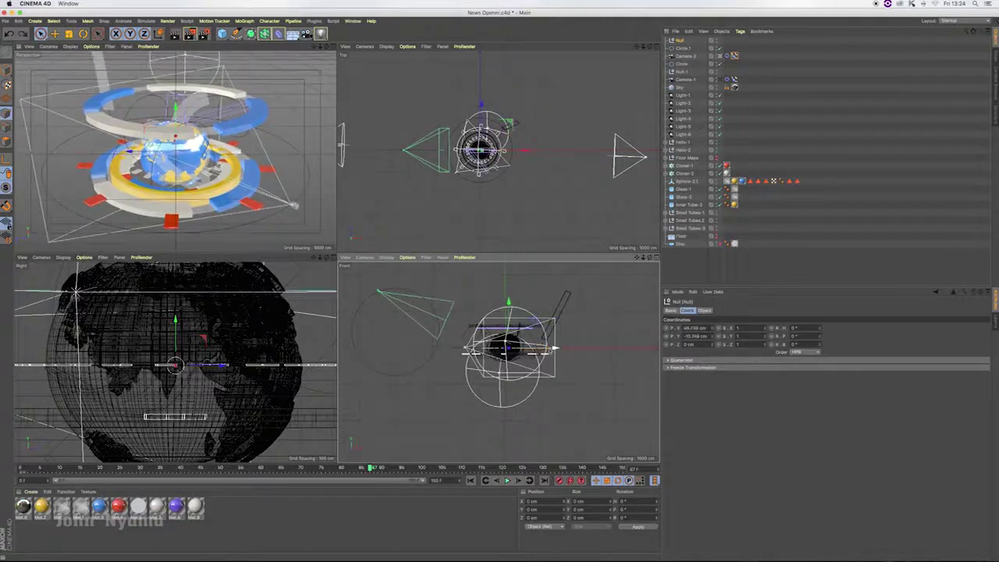
{"action": "left_click_drag", "start_coordinate": [508, 304], "coordinate": [508, 300]}
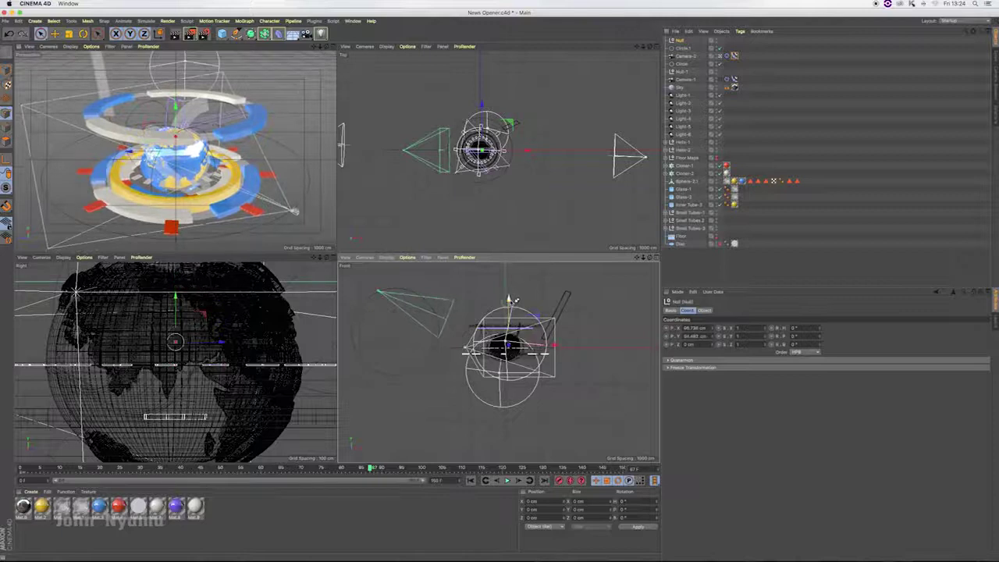
Step: Move Circle.1 left of the globe to about X -2081 cm and lower it
{"action": "left_click", "coordinate": [684, 47]}
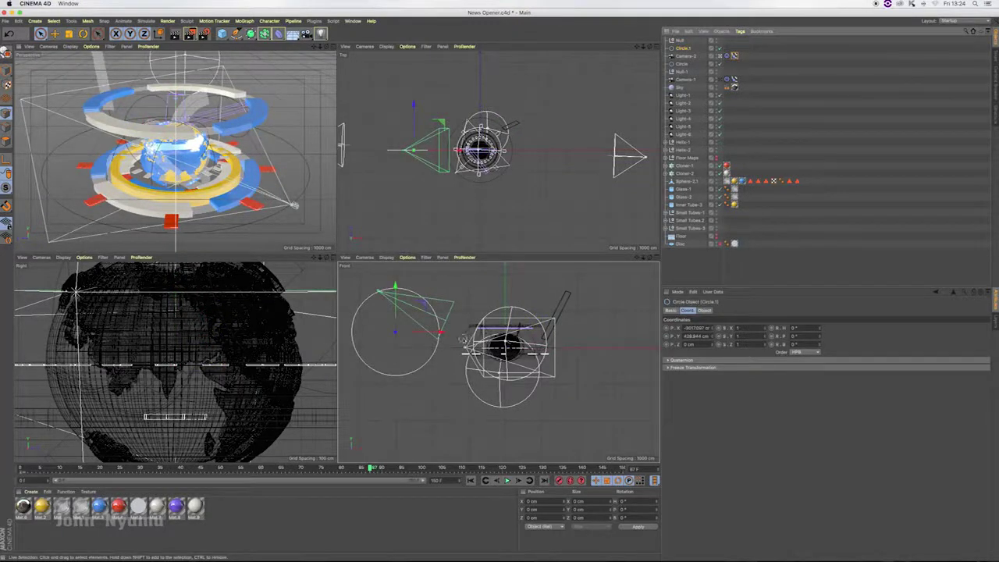
{"action": "mouse_move", "coordinate": [442, 331]}
{"action": "left_mouse_down"}
{"action": "mouse_move", "coordinate": [553, 333]}
{"action": "mouse_move", "coordinate": [441, 341]}
{"action": "mouse_move", "coordinate": [630, 347]}
{"action": "left_mouse_up"}
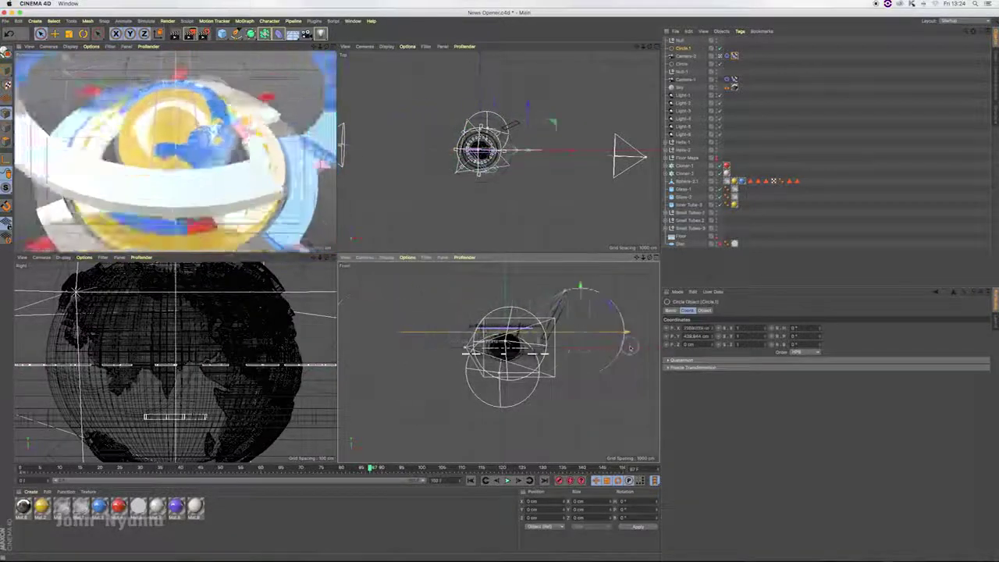
{"action": "mouse_move", "coordinate": [629, 347]}
{"action": "left_mouse_down"}
{"action": "mouse_move", "coordinate": [418, 346]}
{"action": "mouse_move", "coordinate": [469, 344]}
{"action": "left_mouse_up"}
{"action": "mouse_move", "coordinate": [420, 285]}
{"action": "left_mouse_down"}
{"action": "mouse_move", "coordinate": [424, 298]}
{"action": "mouse_move", "coordinate": [368, 304]}
{"action": "mouse_move", "coordinate": [427, 305]}
{"action": "mouse_move", "coordinate": [451, 371]}
{"action": "left_mouse_up"}
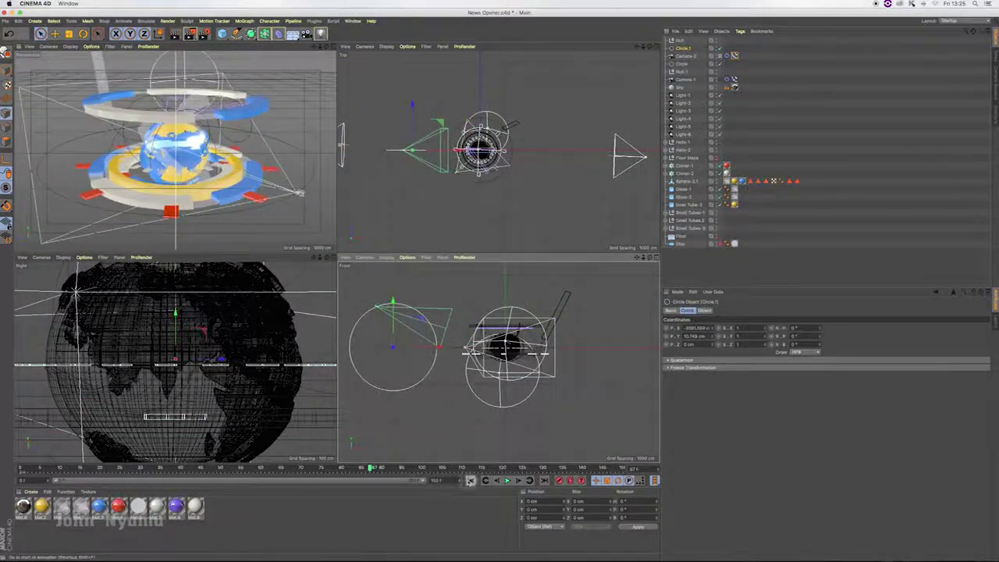
Step: Check the first and last frames and slide Circle.1 with its camera to the right
{"action": "left_click", "coordinate": [470, 480]}
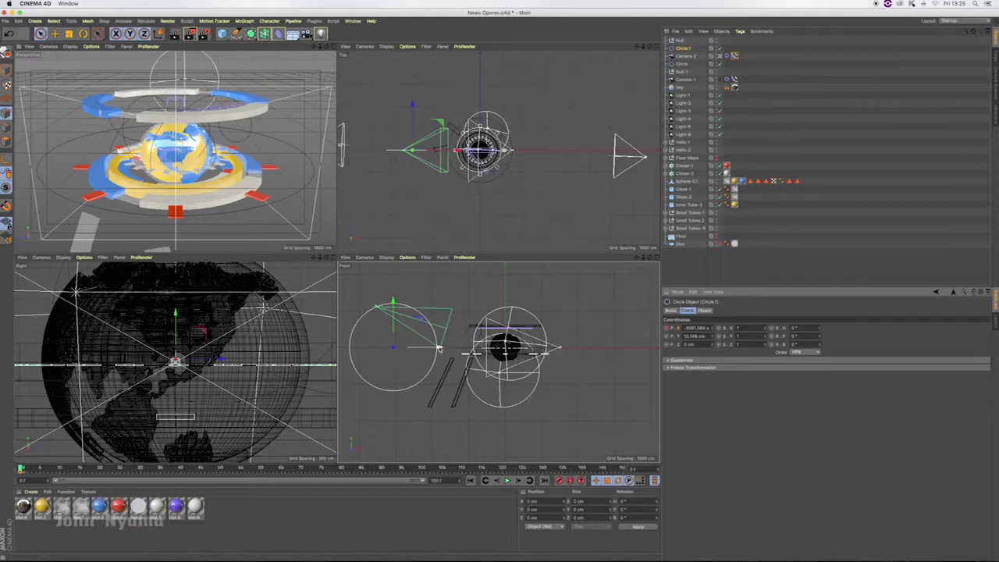
{"action": "left_click", "coordinate": [544, 480]}
{"action": "left_click_drag", "start_coordinate": [439, 348], "coordinate": [648, 346]}
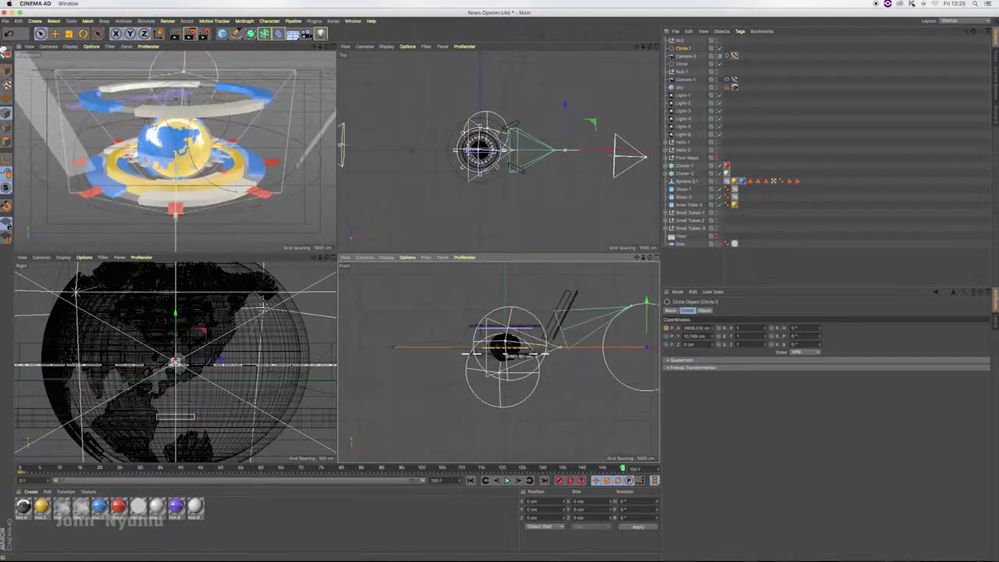
{"action": "left_click_drag", "start_coordinate": [641, 260], "coordinate": [642, 259]}
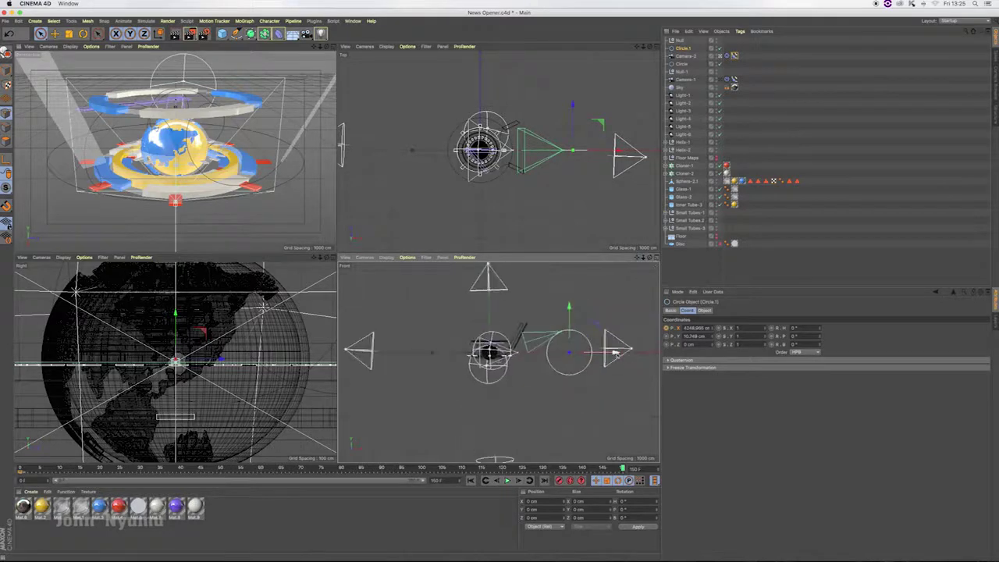
{"action": "left_click_drag", "start_coordinate": [616, 352], "coordinate": [650, 352]}
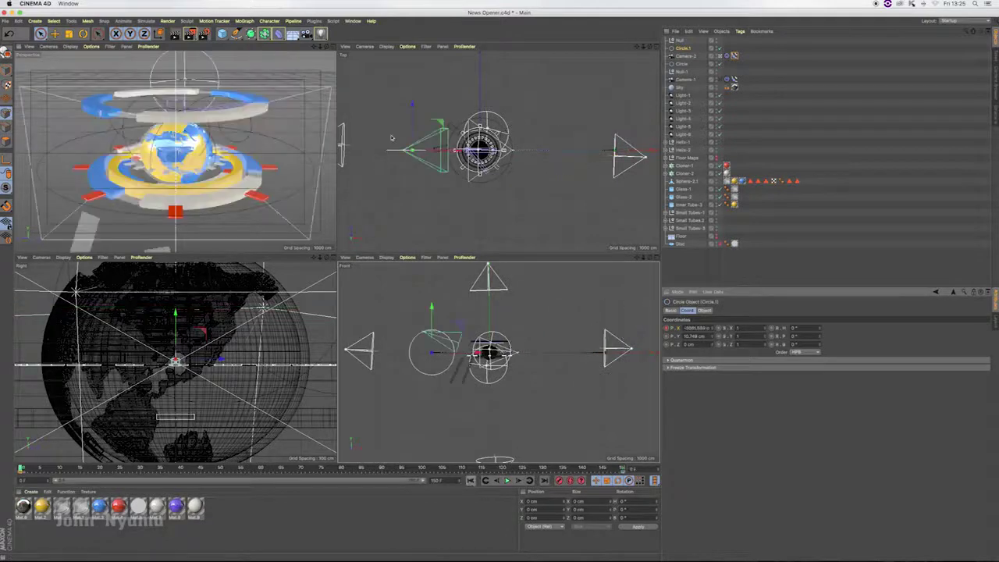
Step: Play the animation in the full-size Perspective view, then move Circle.1 left to about X -6030 cm
{"action": "left_click", "coordinate": [333, 48]}
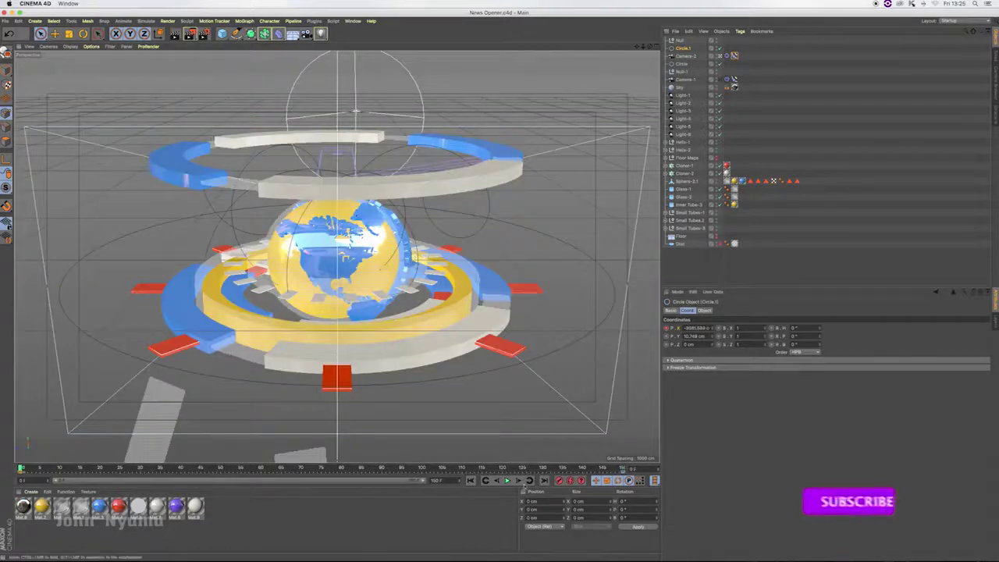
{"action": "left_click", "coordinate": [507, 479]}
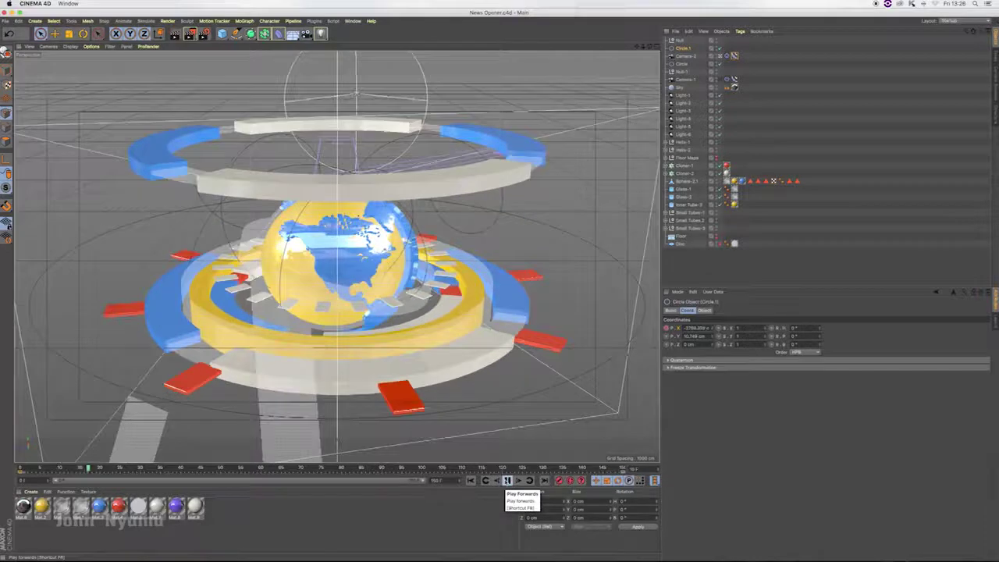
{"action": "left_click", "coordinate": [479, 481]}
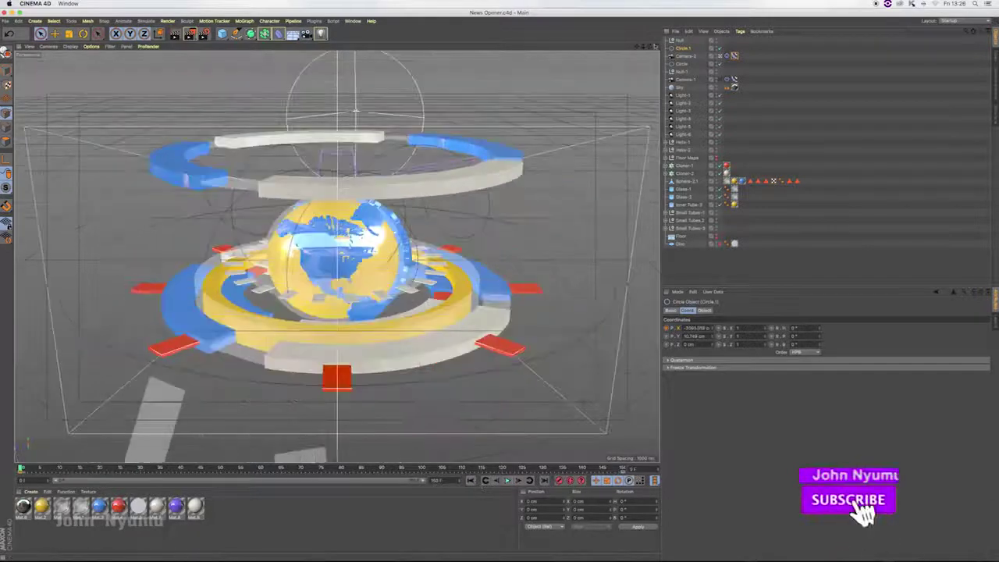
{"action": "middle_click", "coordinate": [487, 250]}
{"action": "mouse_move", "coordinate": [433, 351]}
{"action": "left_mouse_down"}
{"action": "mouse_move", "coordinate": [415, 352]}
{"action": "mouse_move", "coordinate": [452, 353]}
{"action": "mouse_move", "coordinate": [422, 352]}
{"action": "left_mouse_up"}
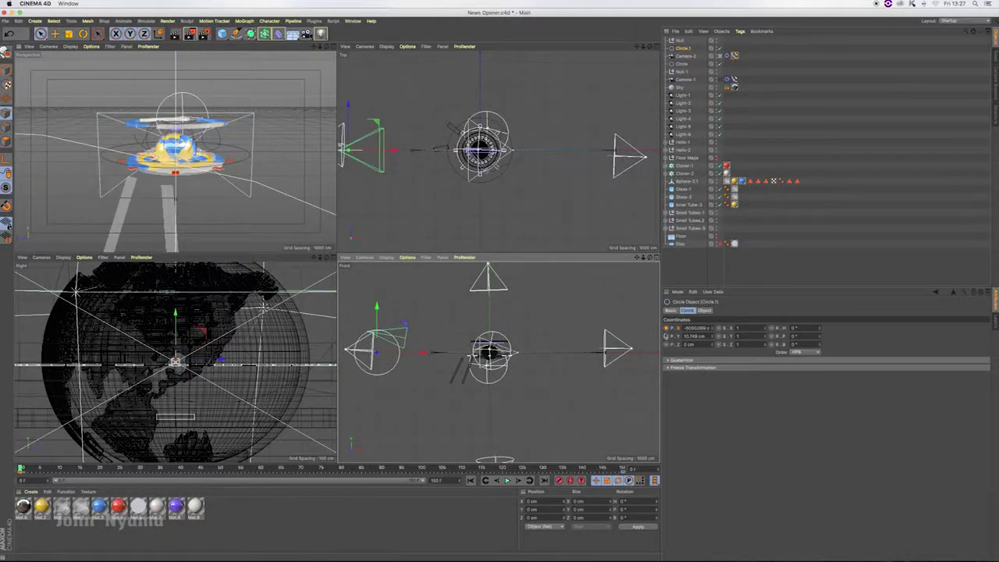
Step: Keyframe Circle.1's X position, then view through Camera-1 and undo a trial circle move
{"action": "left_click", "coordinate": [665, 328]}
{"action": "mouse_move", "coordinate": [21, 468]}
{"action": "left_mouse_down"}
{"action": "mouse_move", "coordinate": [621, 468]}
{"action": "mouse_move", "coordinate": [21, 468]}
{"action": "left_mouse_up"}
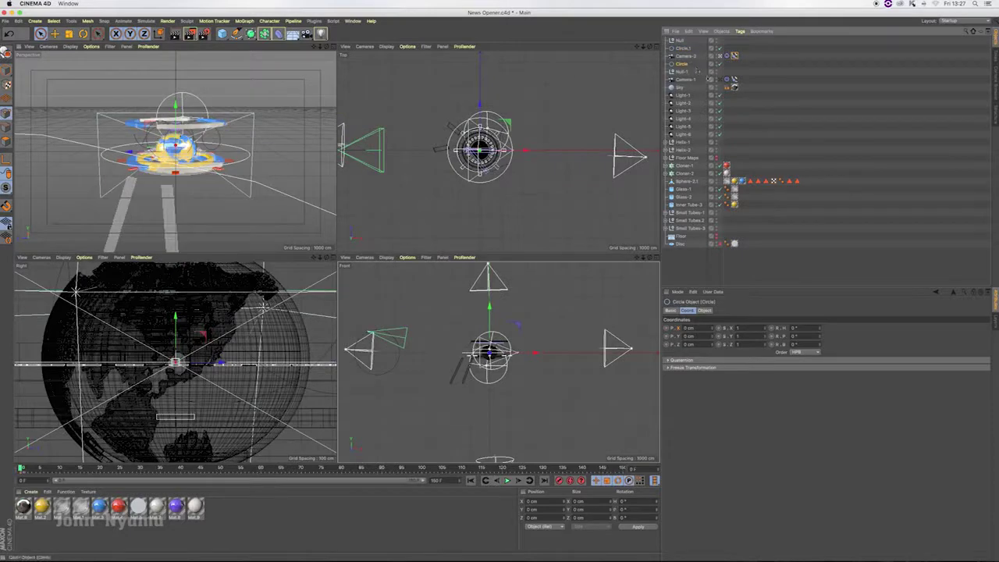
{"action": "left_click", "coordinate": [725, 79]}
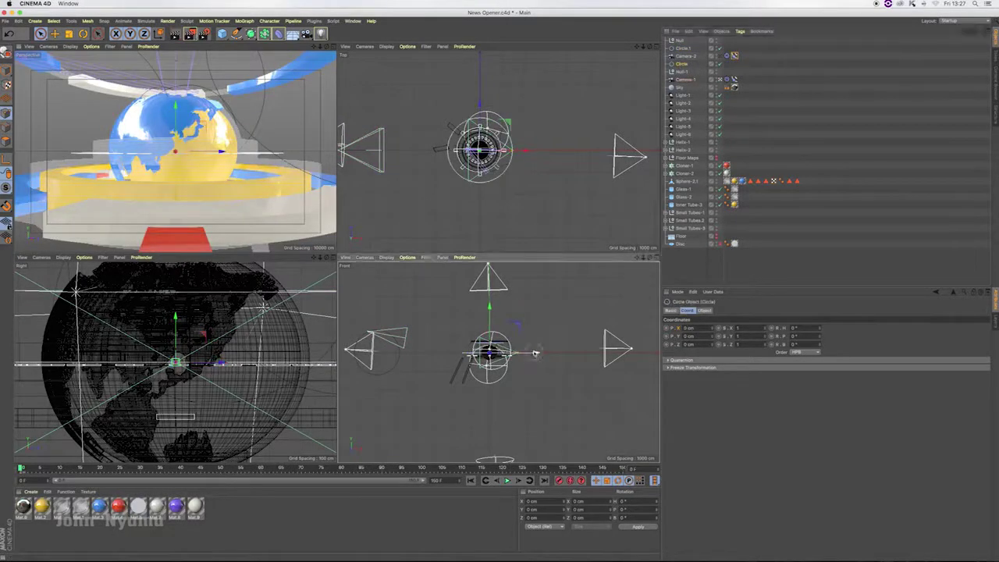
{"action": "mouse_move", "coordinate": [535, 352]}
{"action": "left_mouse_down"}
{"action": "mouse_move", "coordinate": [515, 353]}
{"action": "mouse_move", "coordinate": [570, 352]}
{"action": "mouse_move", "coordinate": [428, 355]}
{"action": "mouse_move", "coordinate": [441, 312]}
{"action": "mouse_move", "coordinate": [450, 340]}
{"action": "mouse_move", "coordinate": [447, 315]}
{"action": "left_mouse_up"}
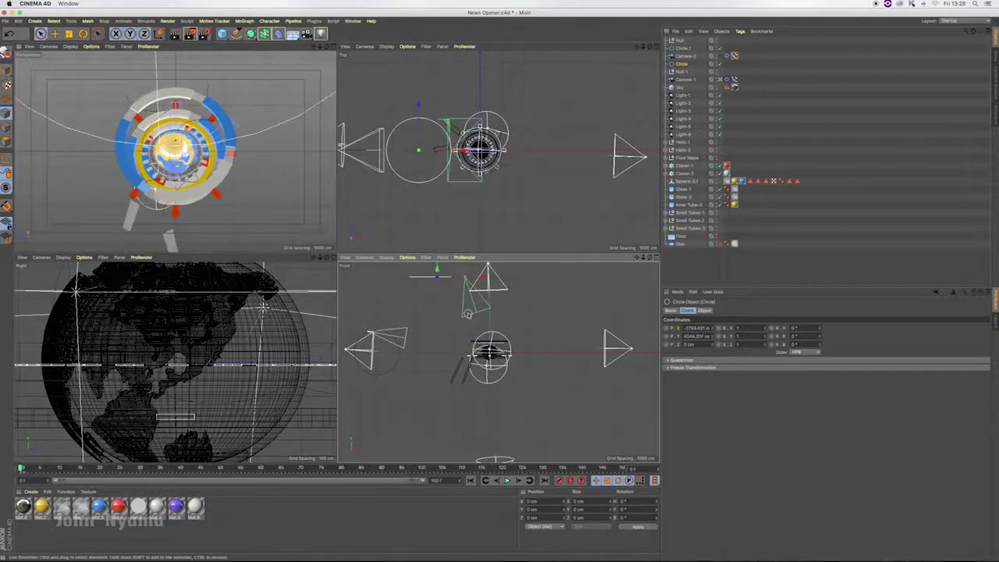
{"action": "key", "text": "ctrl+z"}
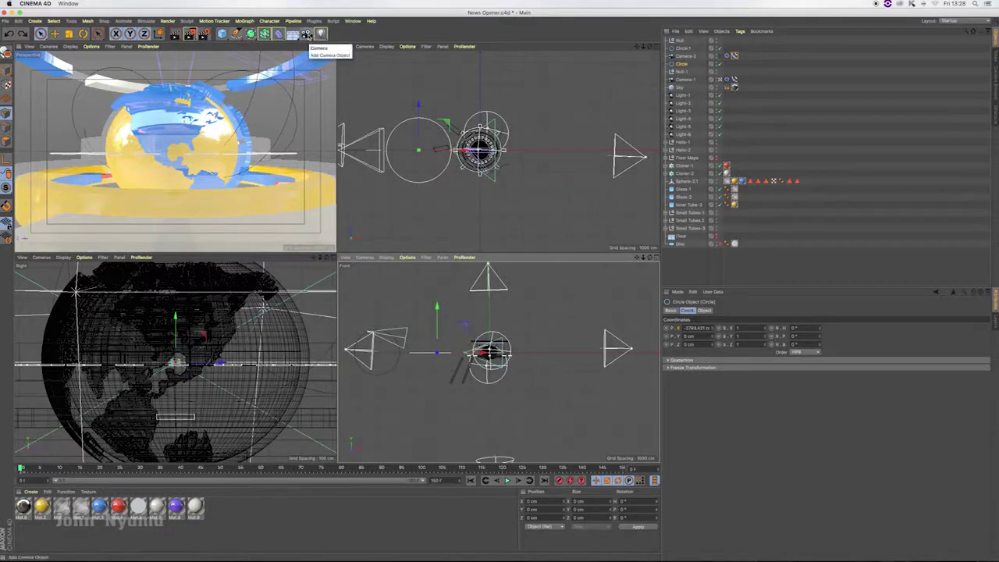
Step: Add a third camera to the scene and rename it Camera-3
{"action": "left_click", "coordinate": [306, 34]}
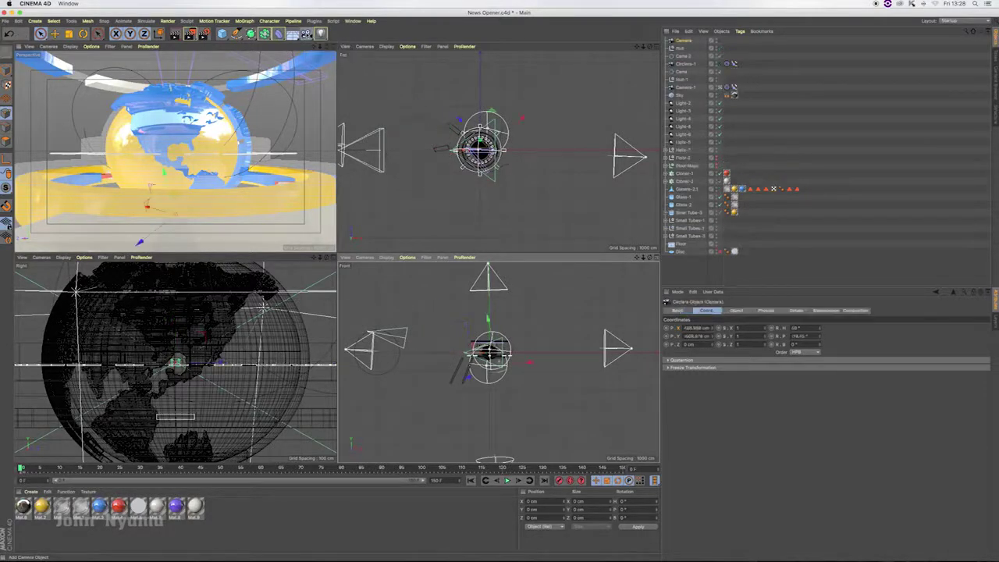
{"action": "left_click", "coordinate": [685, 41]}
{"action": "left_click", "coordinate": [736, 311]}
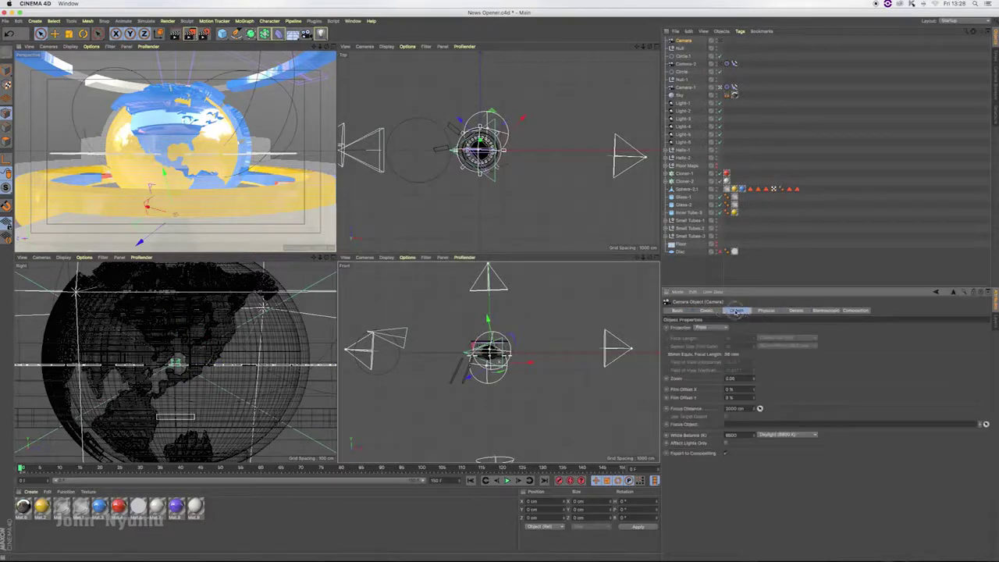
{"action": "left_click", "coordinate": [706, 310]}
{"action": "left_click", "coordinate": [735, 311]}
{"action": "double_click", "coordinate": [684, 41]}
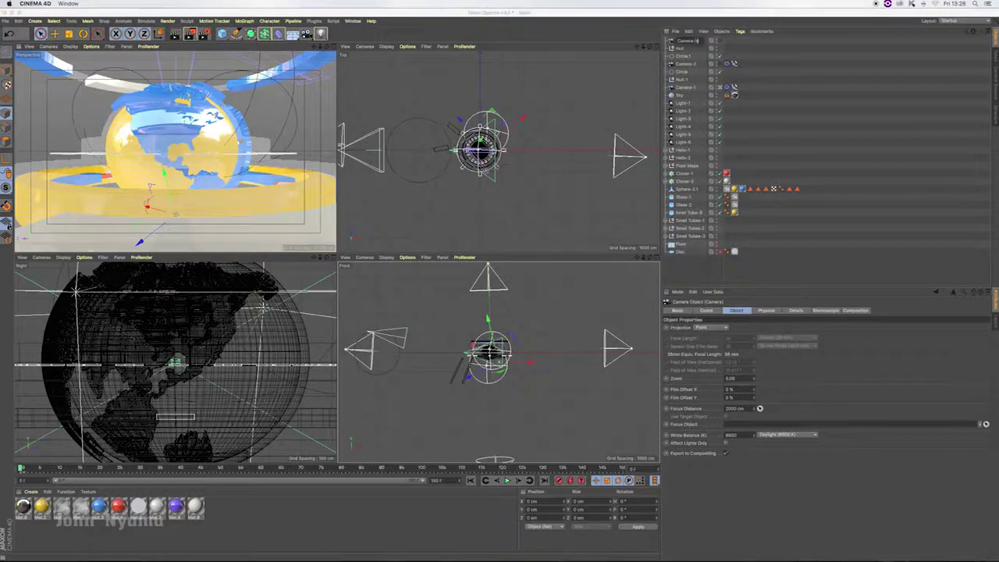
{"action": "key", "text": "Return"}
{"action": "left_click", "coordinate": [766, 310]}
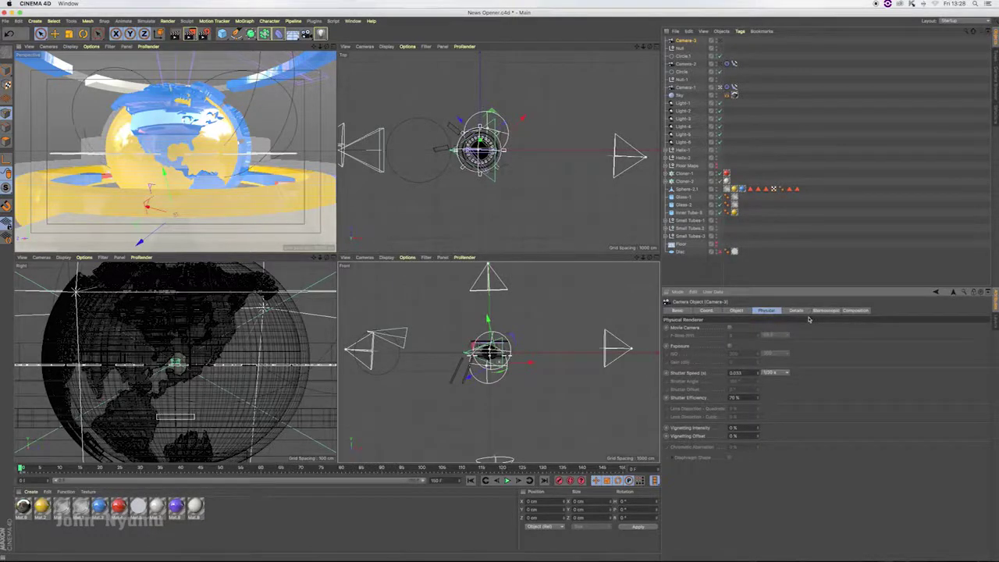
{"action": "left_click", "coordinate": [736, 311]}
Step: Give Camera-3 Perspective projection and a 25 mm Wide Angle lens, then add a Null
{"action": "left_click", "coordinate": [719, 329]}
{"action": "left_click", "coordinate": [737, 316]}
{"action": "left_click", "coordinate": [331, 47]}
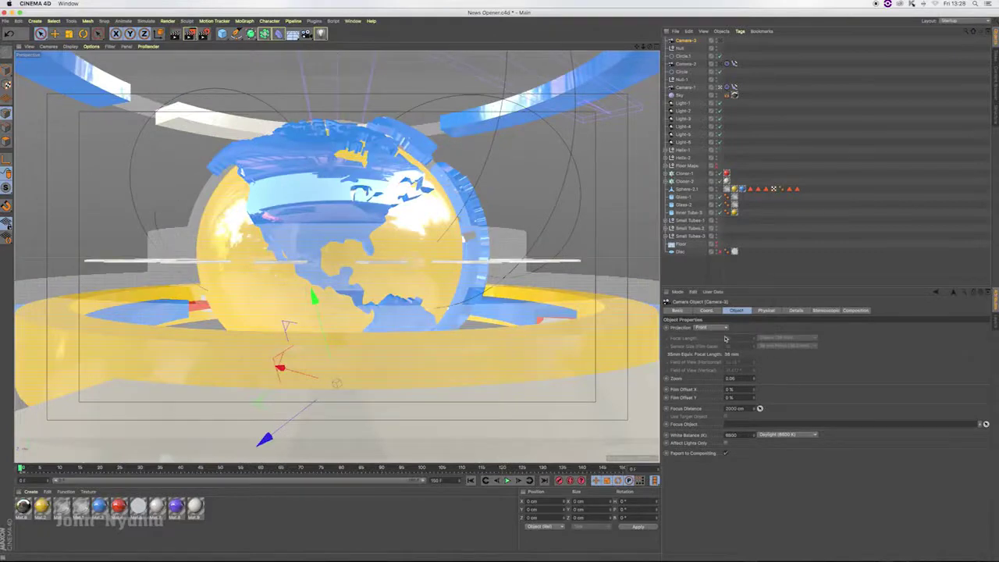
{"action": "left_click", "coordinate": [718, 328]}
{"action": "left_click", "coordinate": [719, 300]}
{"action": "left_click", "coordinate": [779, 341]}
{"action": "left_click", "coordinate": [781, 332]}
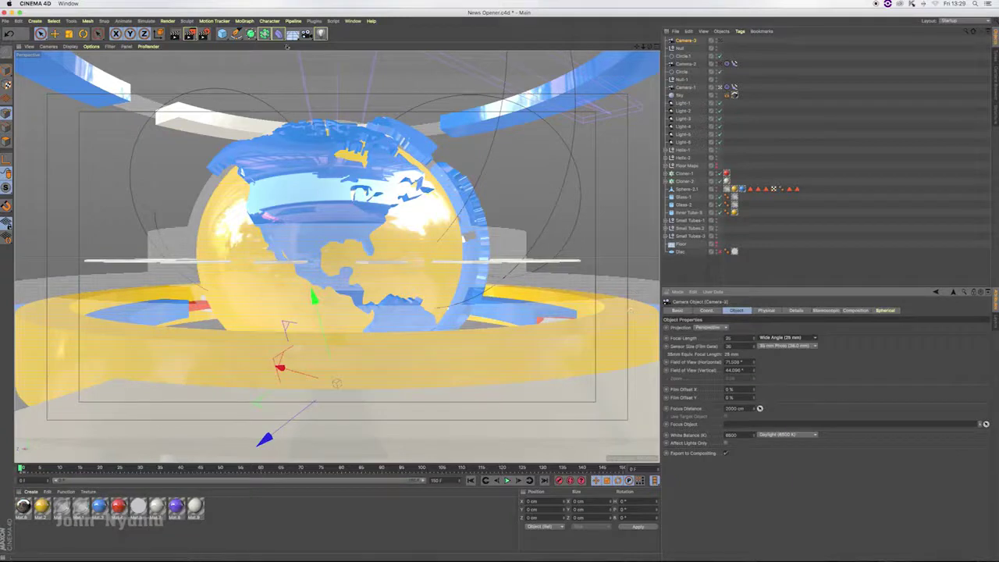
{"action": "left_click", "coordinate": [222, 33]}
{"action": "left_click", "coordinate": [265, 45]}
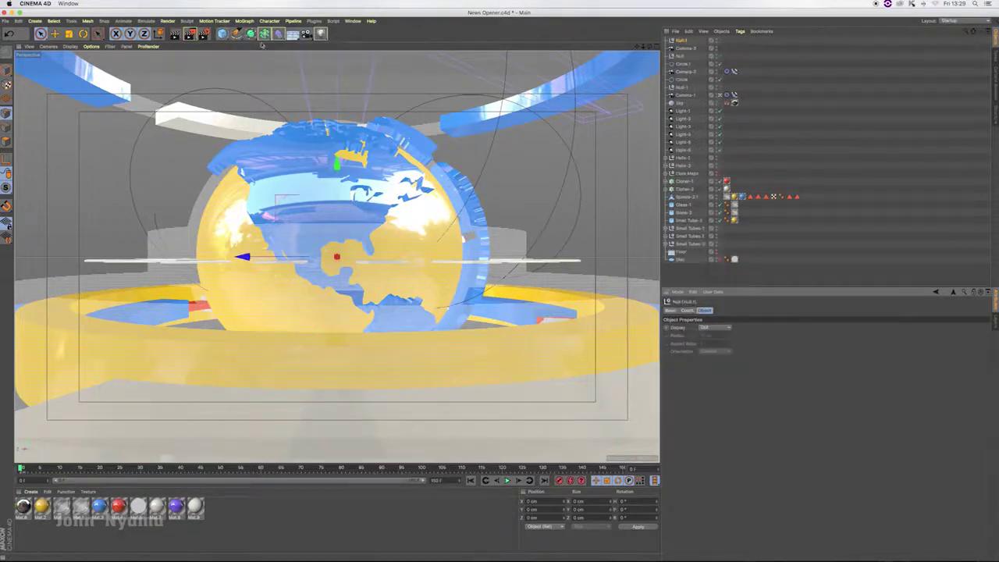
Step: Add a Circle.2 spline and give Camera-3 a Target tag, making it follow Circle.2
{"action": "left_click", "coordinate": [236, 33]}
{"action": "left_click", "coordinate": [328, 59]}
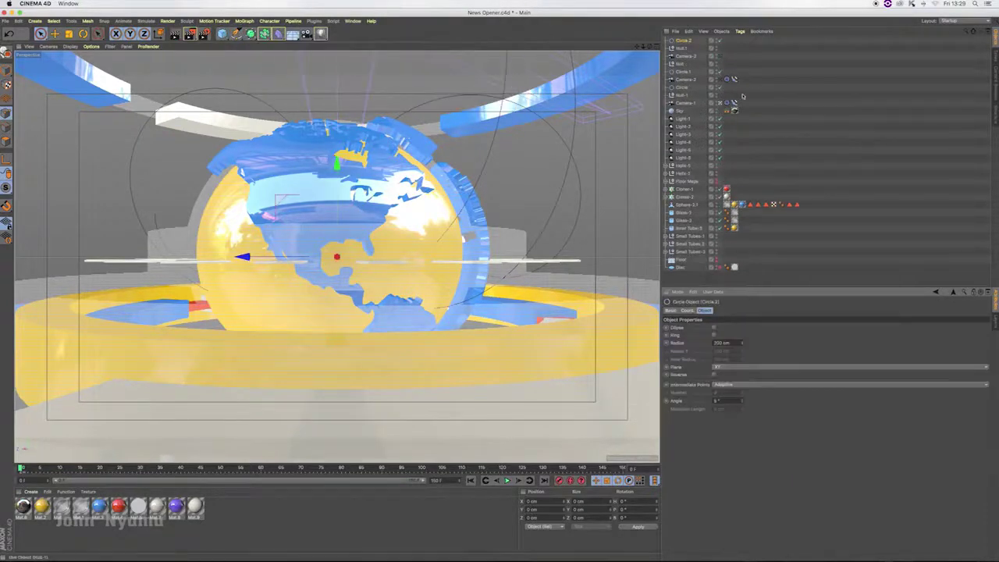
{"action": "right_click", "coordinate": [688, 57]}
{"action": "left_click", "coordinate": [688, 57]}
{"action": "right_click", "coordinate": [688, 57]}
{"action": "mouse_move", "coordinate": [714, 62]}
{"action": "left_click", "coordinate": [815, 250]}
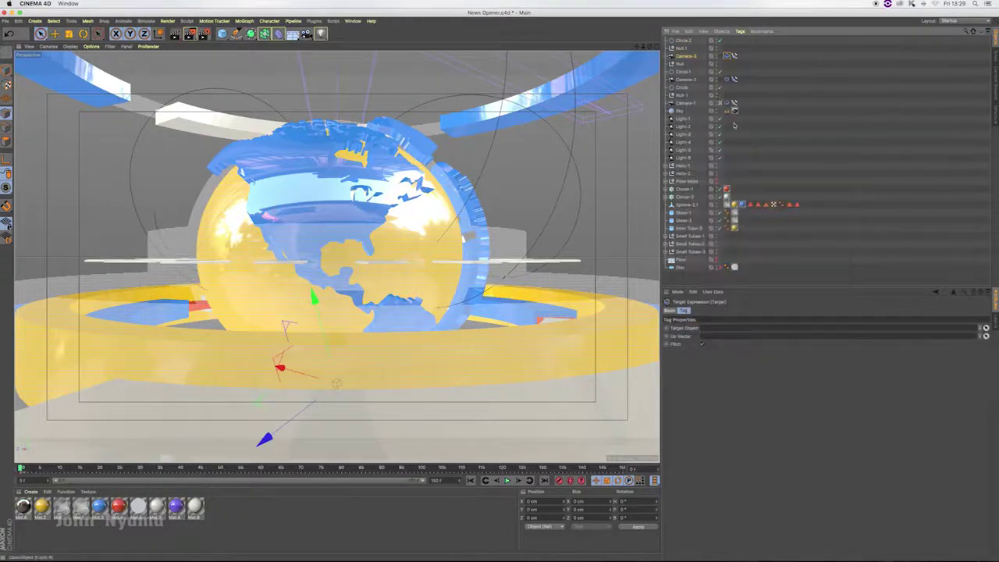
{"action": "left_click", "coordinate": [657, 48]}
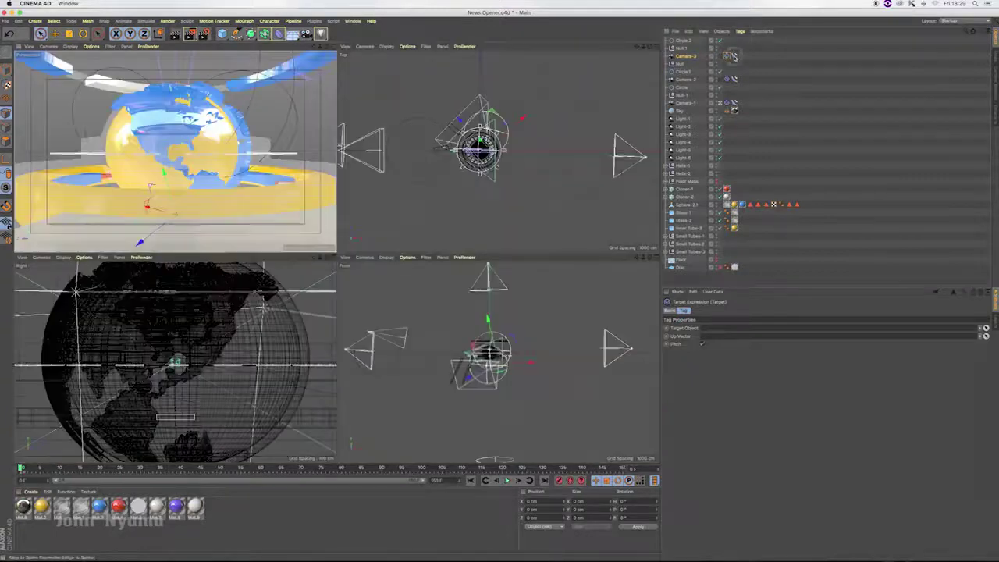
{"action": "left_click_drag", "start_coordinate": [713, 327], "coordinate": [708, 328]}
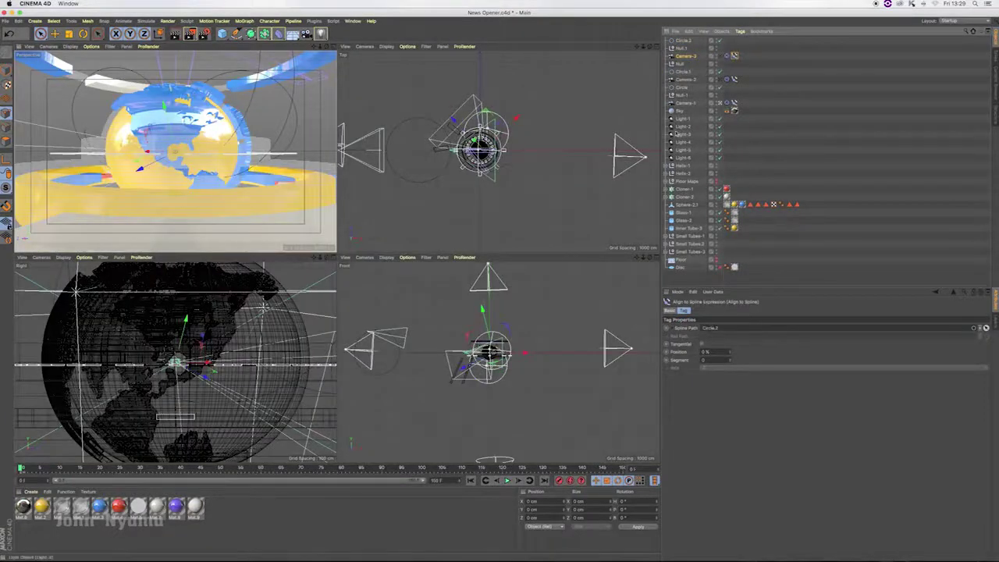
Step: Set Null.1 as Camera-3's target object
{"action": "left_click", "coordinate": [681, 47]}
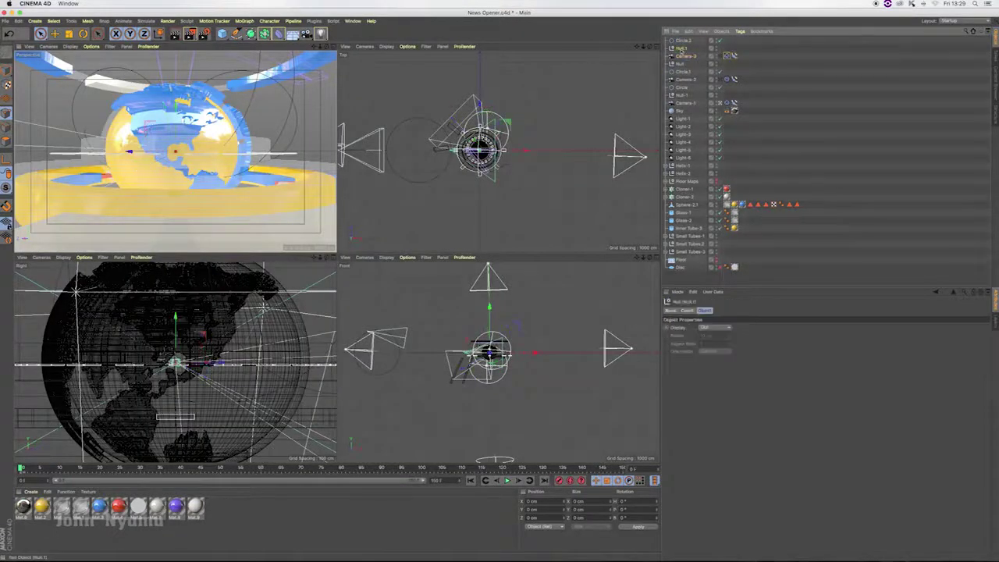
{"action": "left_click", "coordinate": [728, 57]}
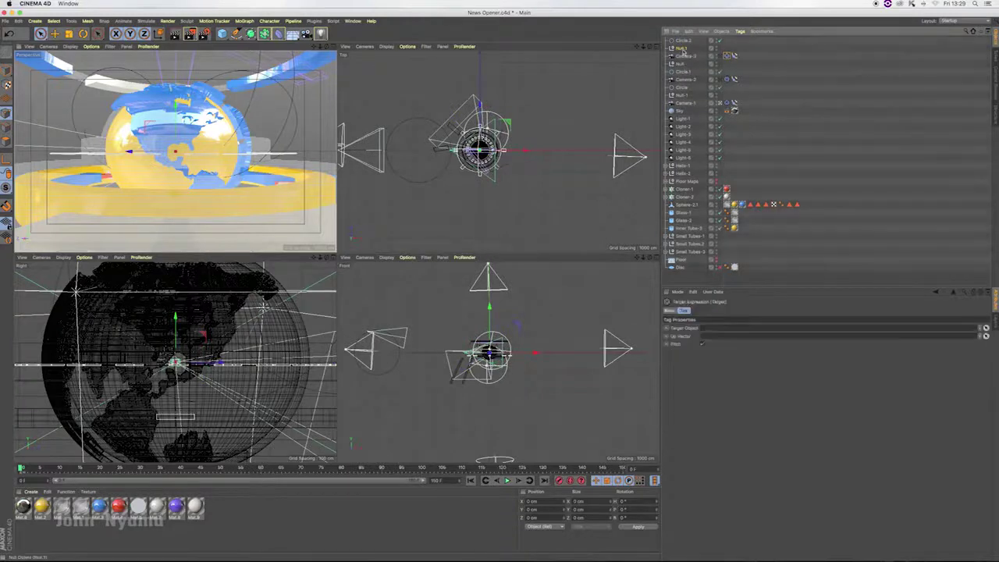
{"action": "left_click_drag", "start_coordinate": [683, 50], "coordinate": [712, 327]}
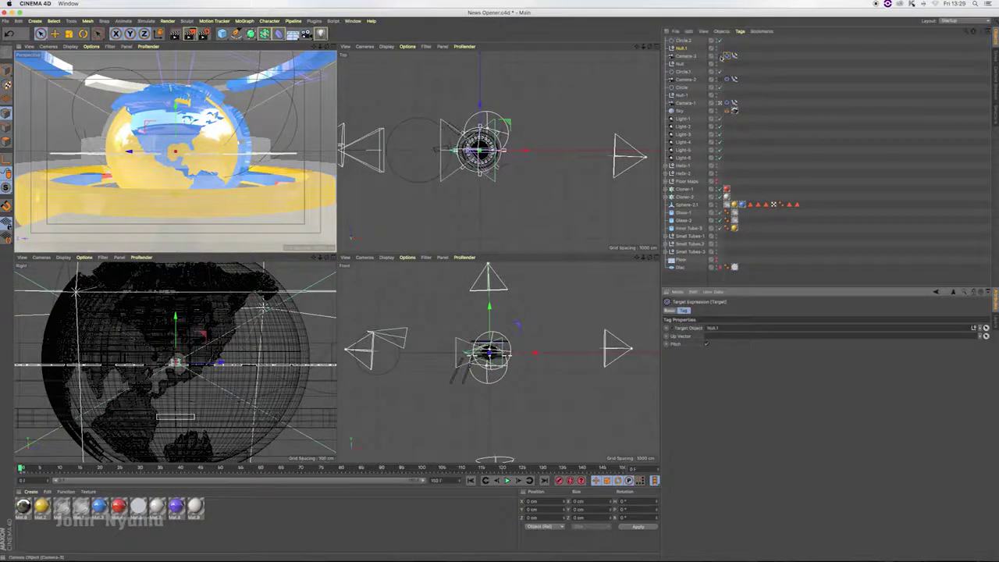
Step: Display Null.1 as a circle, then look through Camera-3 in the perspective view
{"action": "left_click", "coordinate": [681, 48]}
{"action": "left_click", "coordinate": [719, 331]}
{"action": "left_click", "coordinate": [717, 360]}
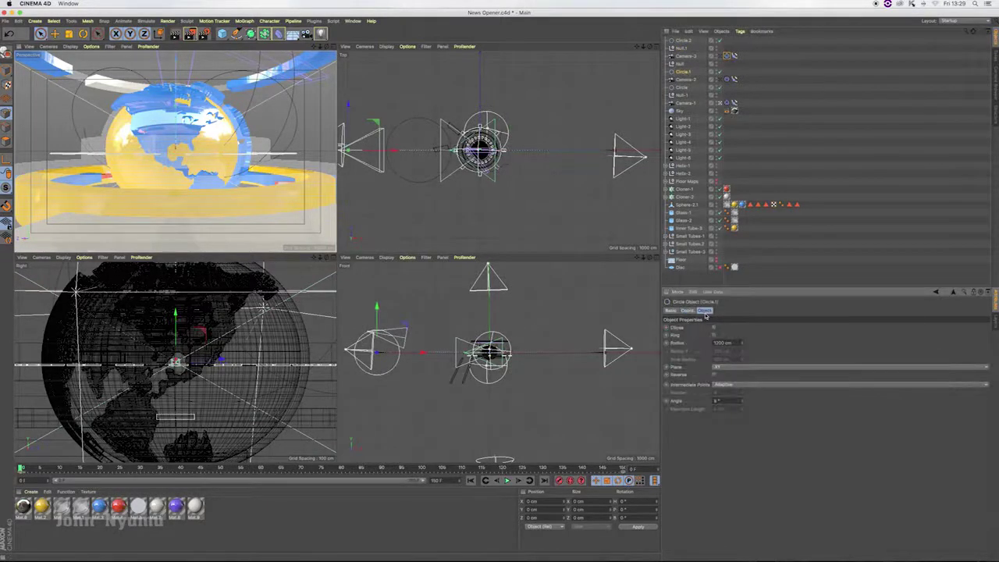
{"action": "left_click", "coordinate": [679, 64]}
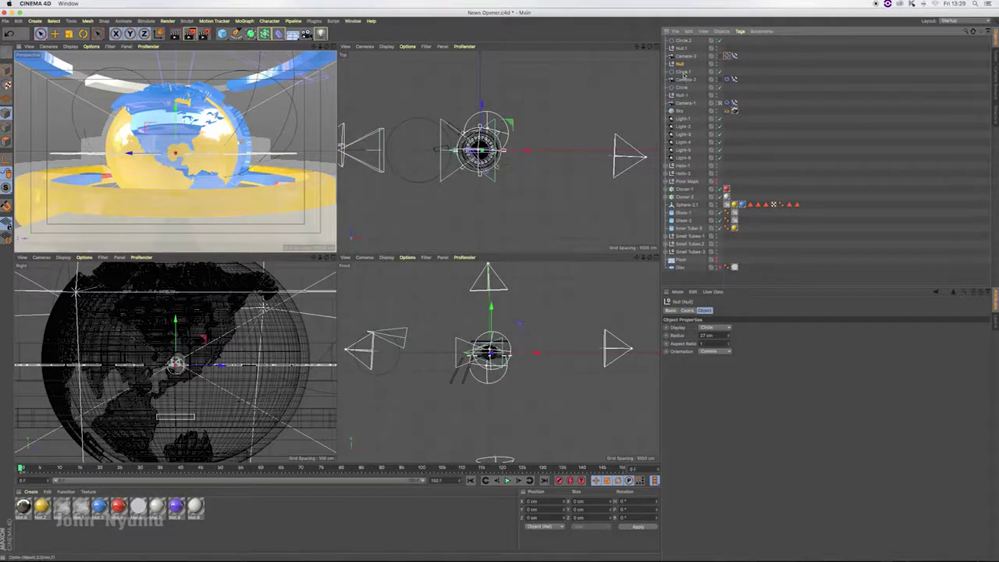
{"action": "left_click", "coordinate": [682, 95]}
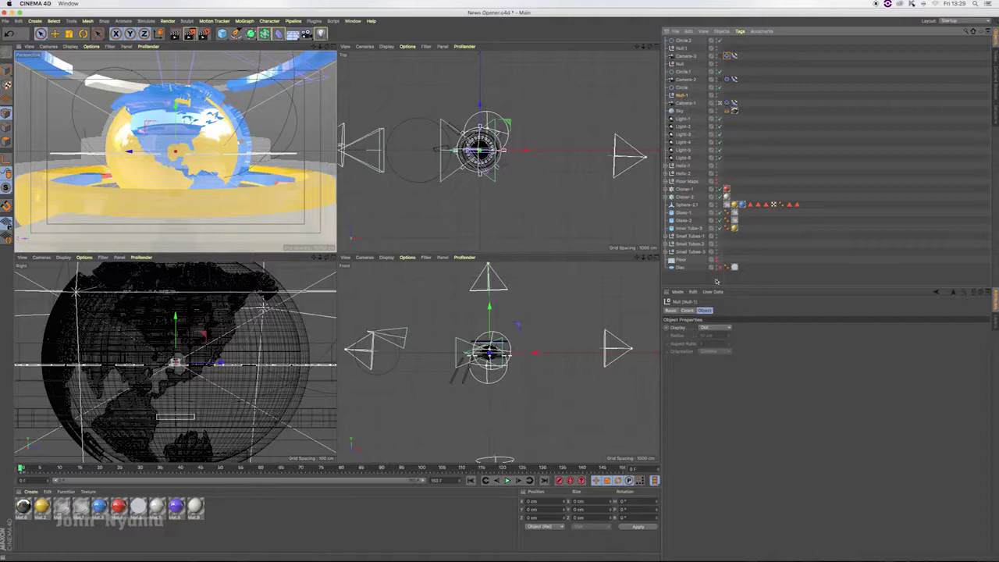
{"action": "left_click", "coordinate": [714, 328]}
{"action": "left_click", "coordinate": [715, 361]}
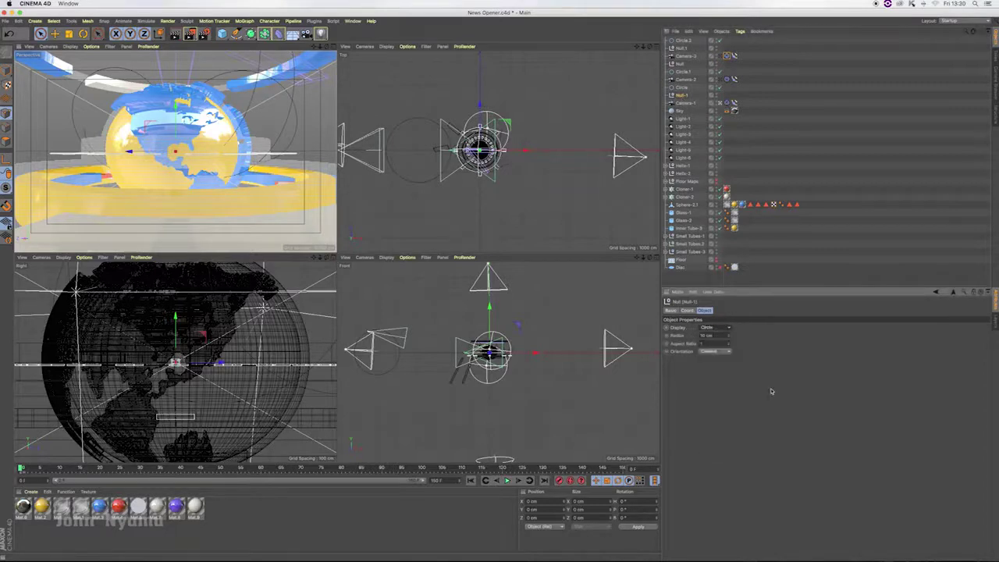
{"action": "left_click", "coordinate": [686, 57]}
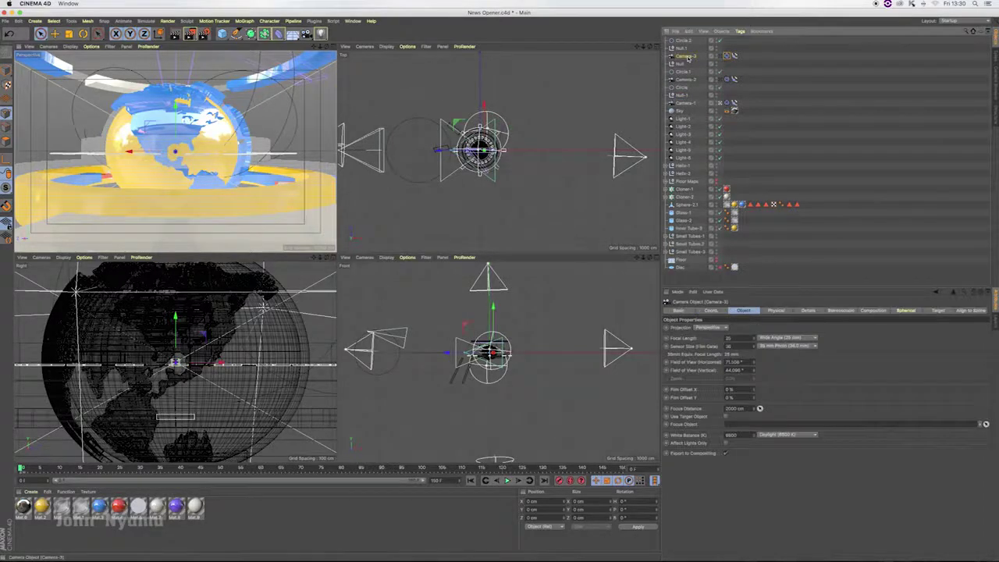
{"action": "left_click", "coordinate": [726, 56]}
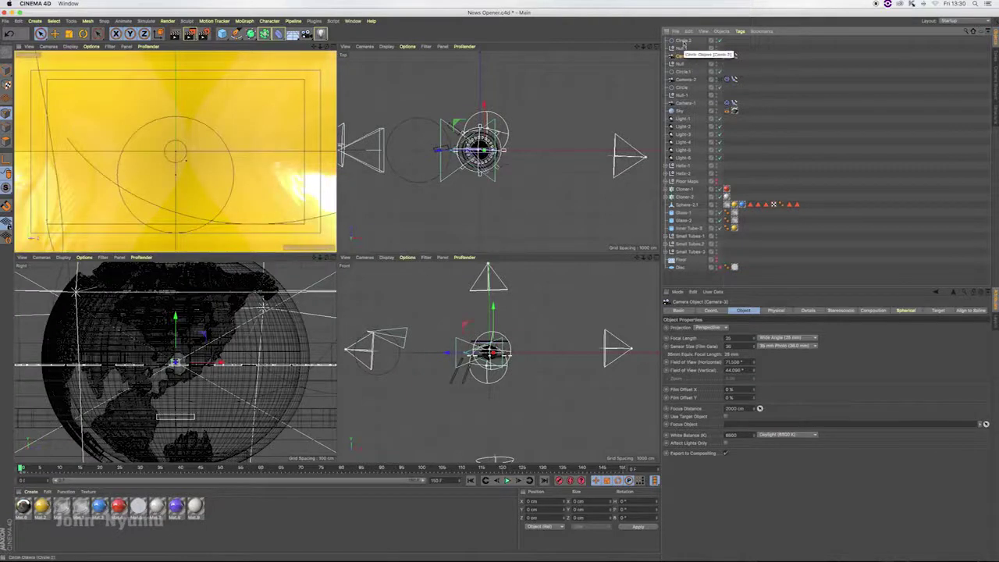
Step: Raise Circle.2 above the globe and keyframe its P.Y position at the start
{"action": "left_click", "coordinate": [684, 40]}
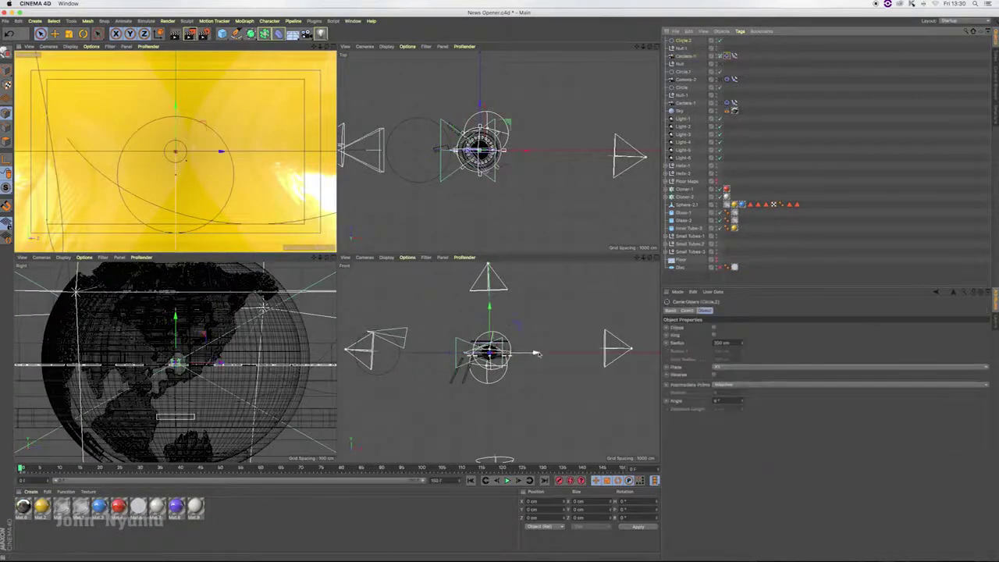
{"action": "mouse_move", "coordinate": [455, 353]}
{"action": "left_mouse_down"}
{"action": "mouse_move", "coordinate": [461, 314]}
{"action": "mouse_move", "coordinate": [533, 309]}
{"action": "left_mouse_up"}
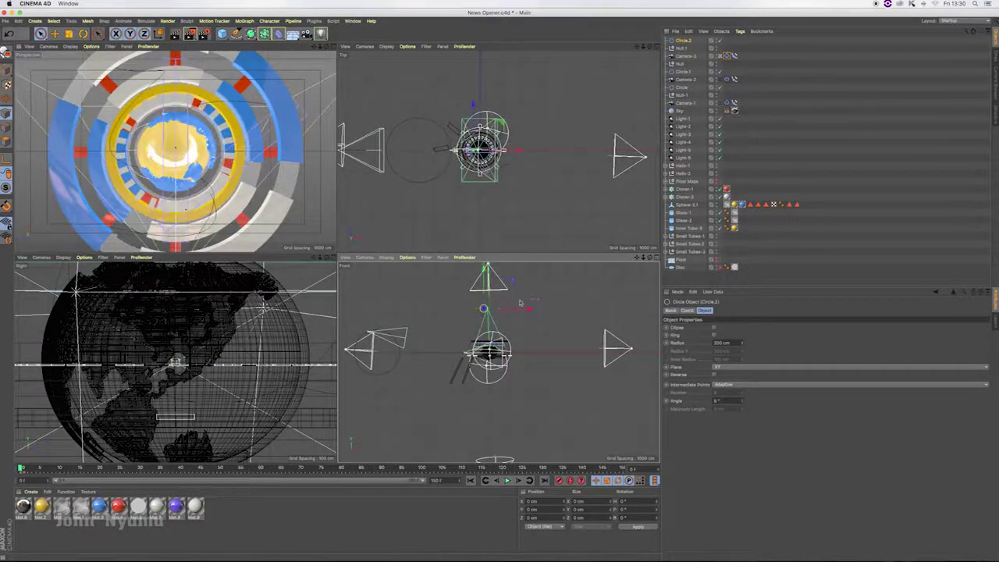
{"action": "left_click_drag", "start_coordinate": [493, 279], "coordinate": [488, 320]}
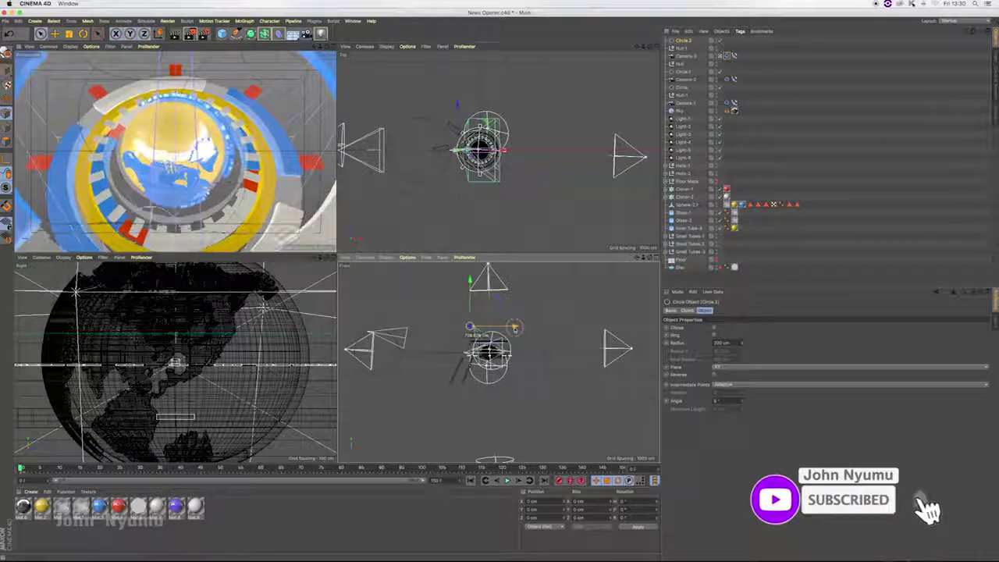
{"action": "mouse_move", "coordinate": [507, 327]}
{"action": "left_mouse_down"}
{"action": "mouse_move", "coordinate": [532, 326]}
{"action": "mouse_move", "coordinate": [531, 317]}
{"action": "left_mouse_up"}
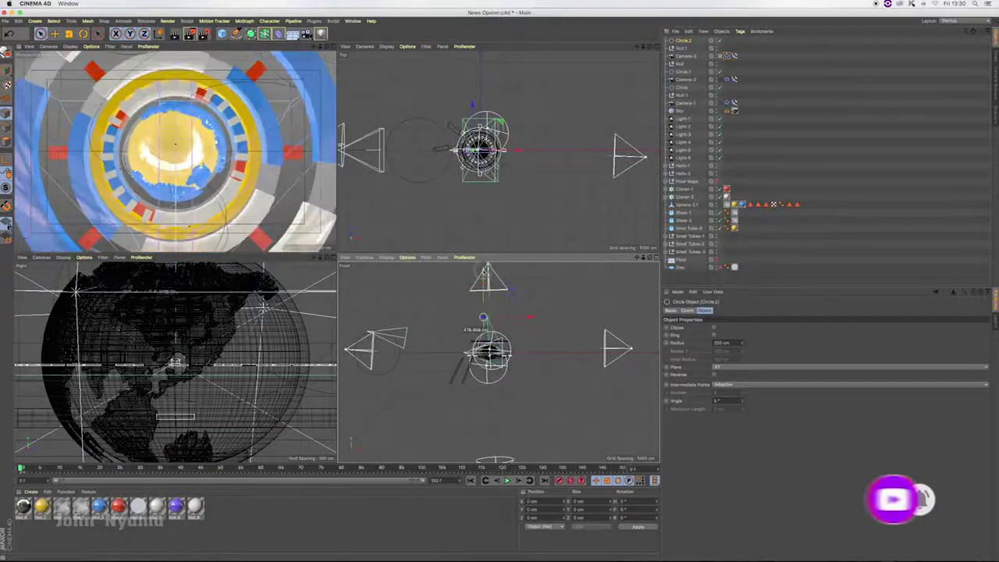
{"action": "left_click", "coordinate": [686, 310]}
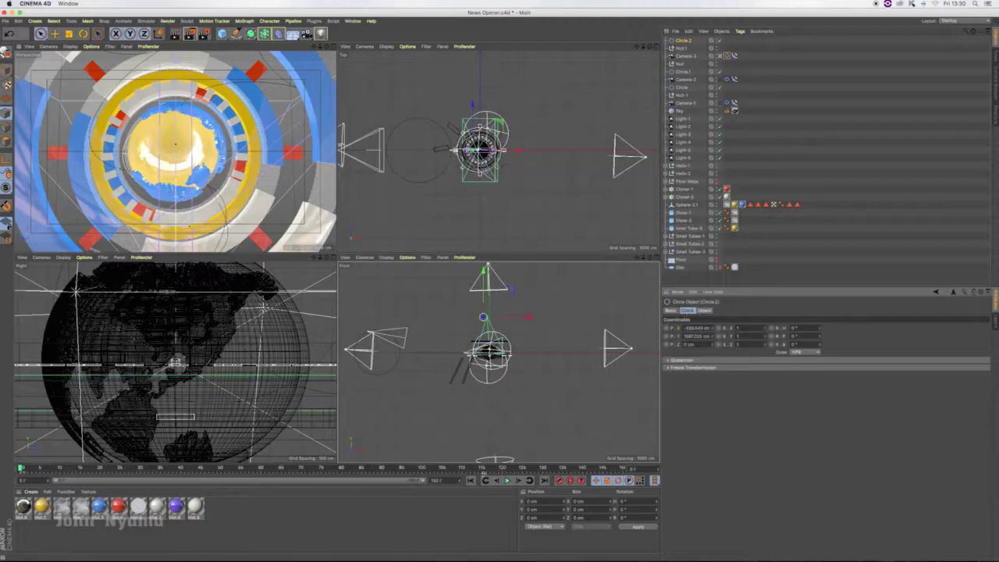
{"action": "mouse_move", "coordinate": [497, 284]}
{"action": "left_mouse_down"}
{"action": "mouse_move", "coordinate": [485, 299]}
{"action": "mouse_move", "coordinate": [493, 304]}
{"action": "mouse_move", "coordinate": [484, 296]}
{"action": "left_mouse_up"}
{"action": "left_click", "coordinate": [667, 336]}
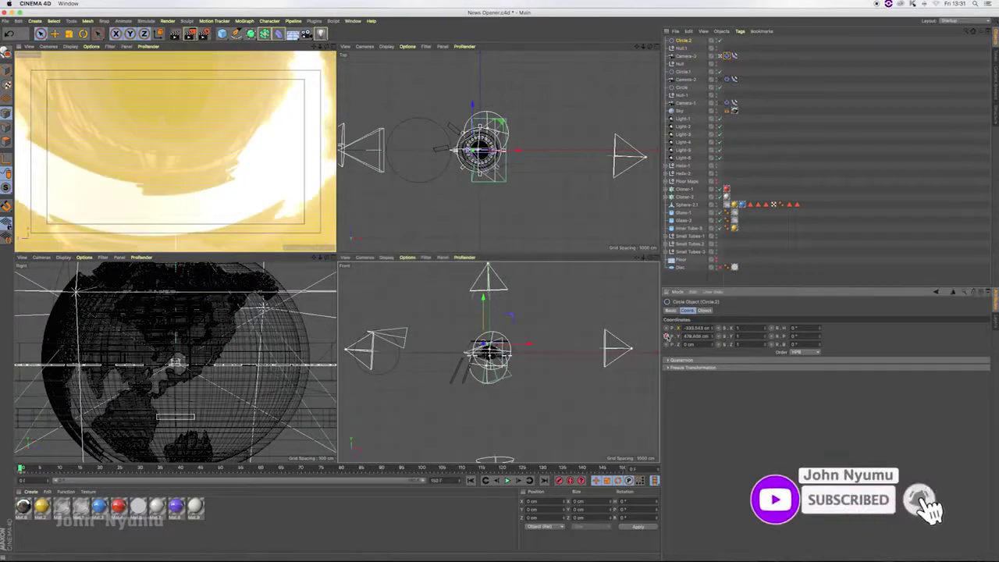
Step: At the last frame, lift Circle.2 high above the globe to about Y 3748 cm
{"action": "middle_click_drag", "start_coordinate": [498, 361], "coordinate": [499, 367], "text": "alt"}
{"action": "left_click_drag", "start_coordinate": [645, 259], "coordinate": [655, 258]}
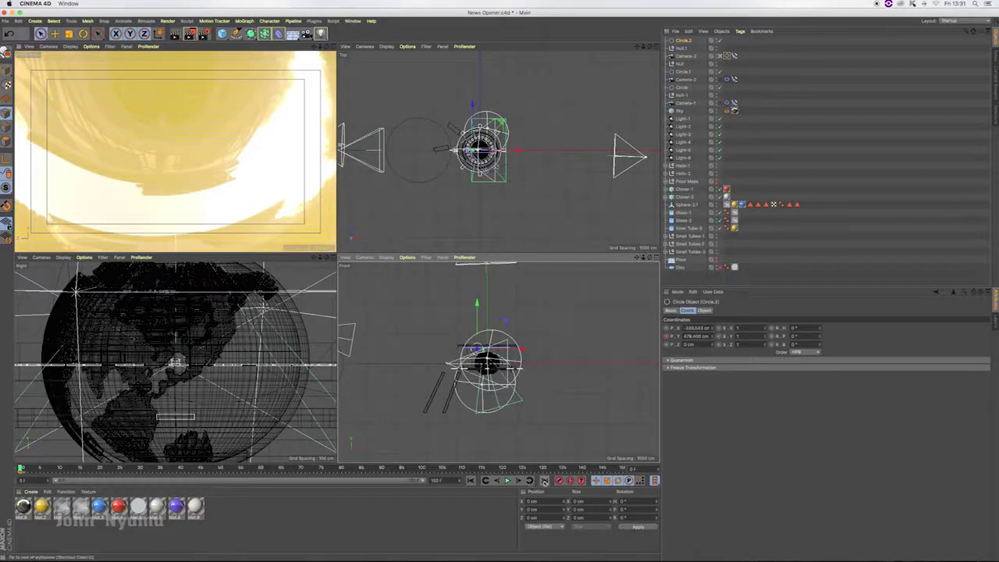
{"action": "left_click", "coordinate": [544, 481]}
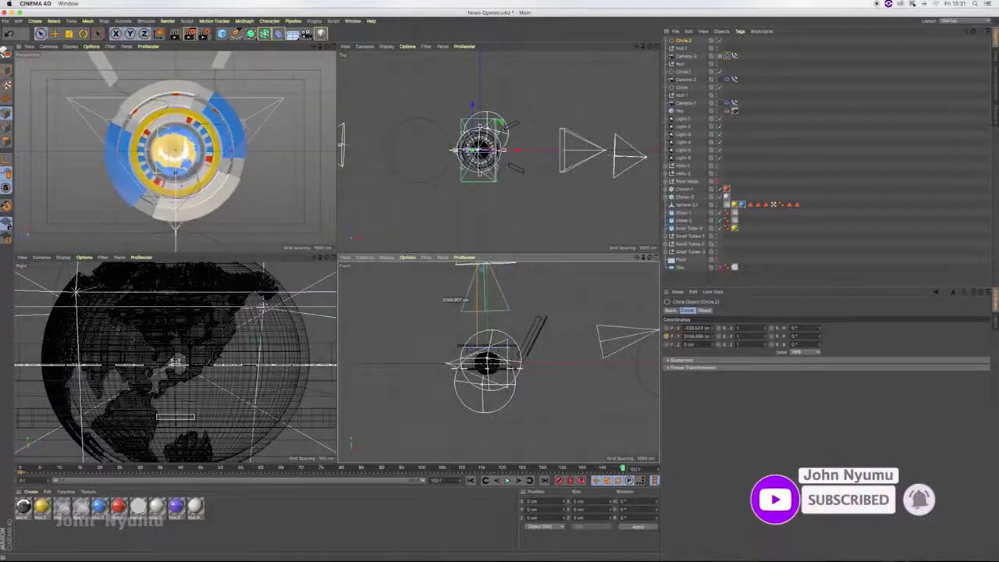
{"action": "left_click_drag", "start_coordinate": [615, 271], "coordinate": [602, 284], "text": "alt"}
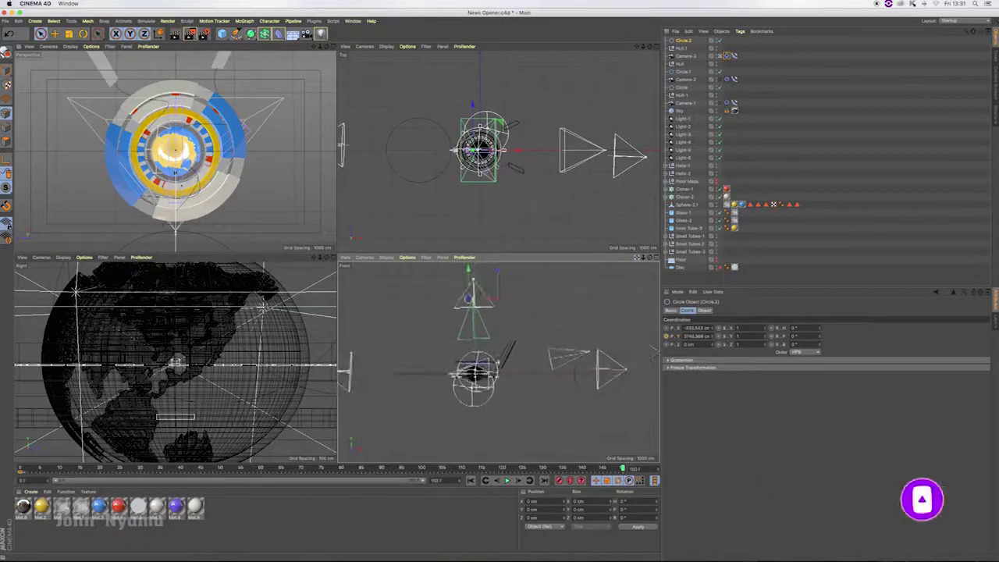